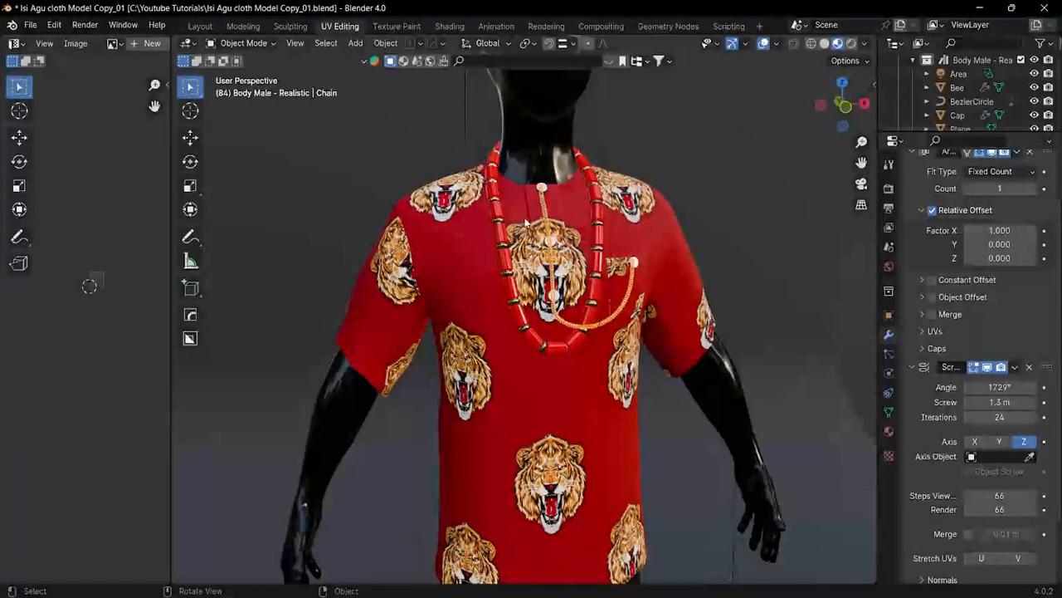
Step: Start a new General file, discarding the unsaved changes to the current model
scroll(526, 246, "up", 1)
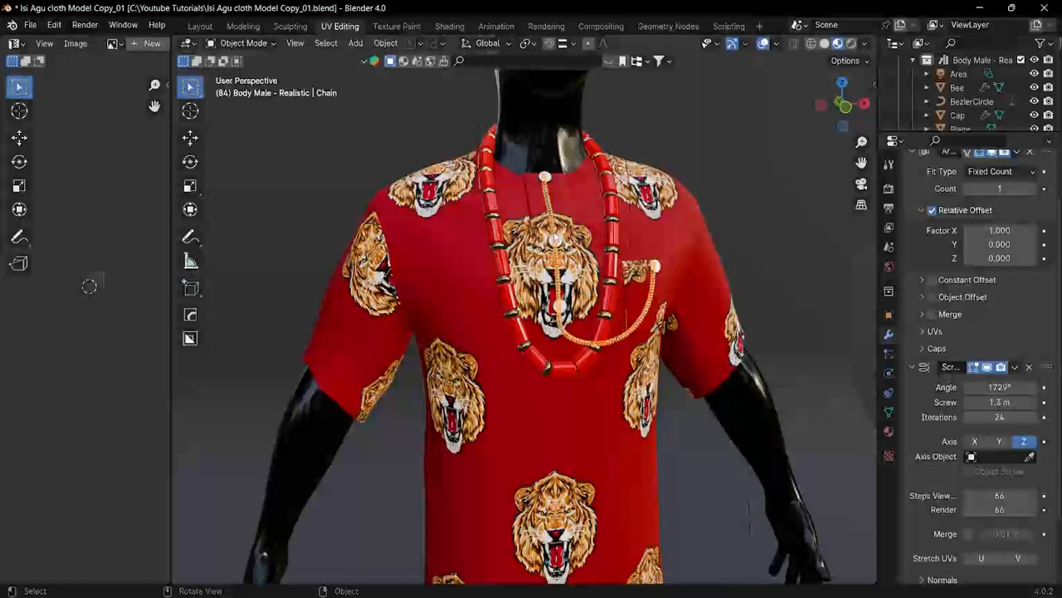
left_click(29, 24)
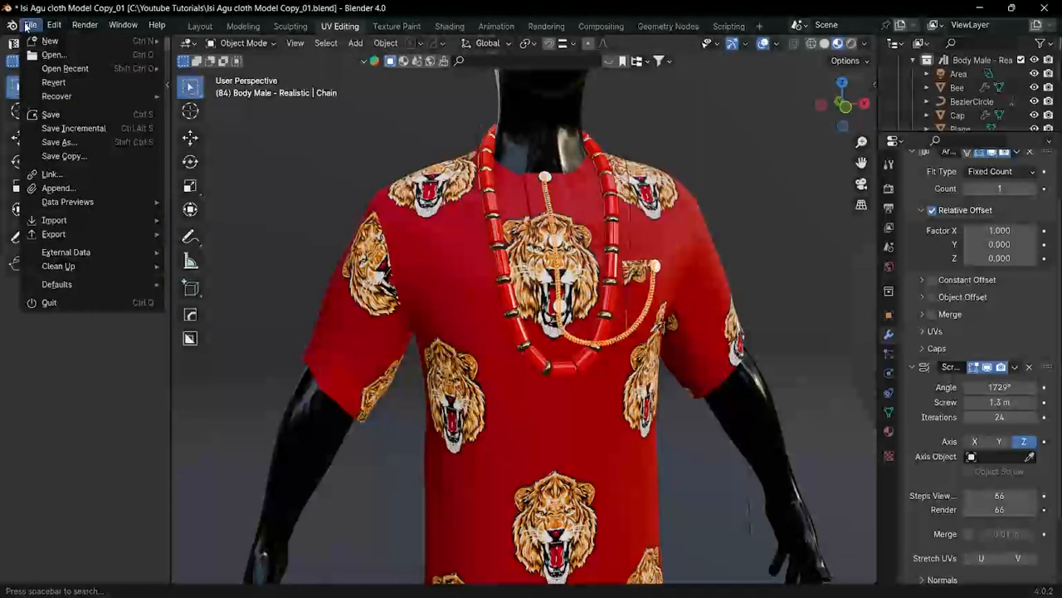
mouse_move(42, 40)
left_click(198, 41)
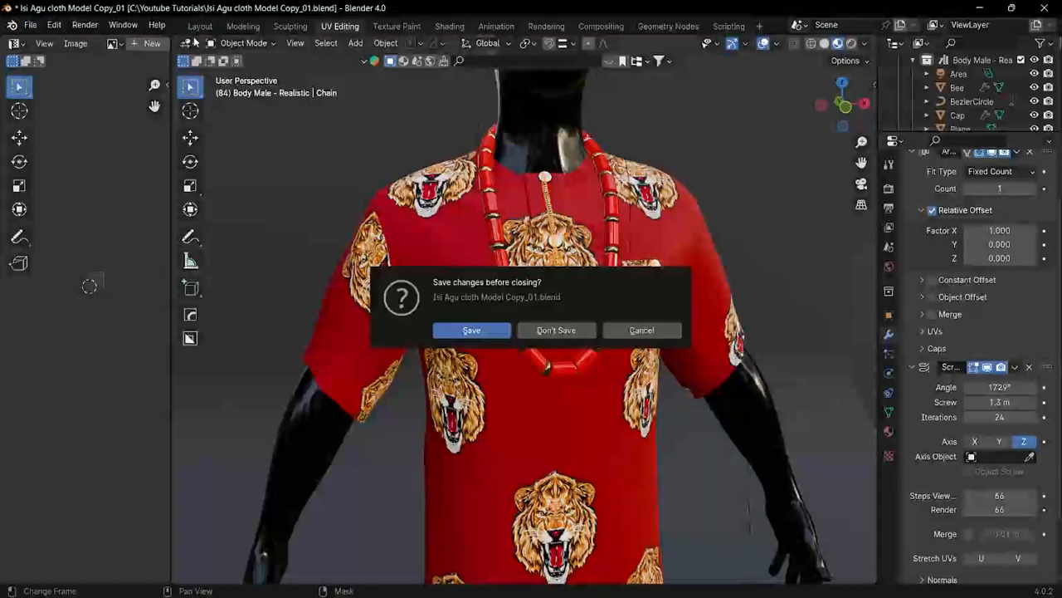
left_click(554, 330)
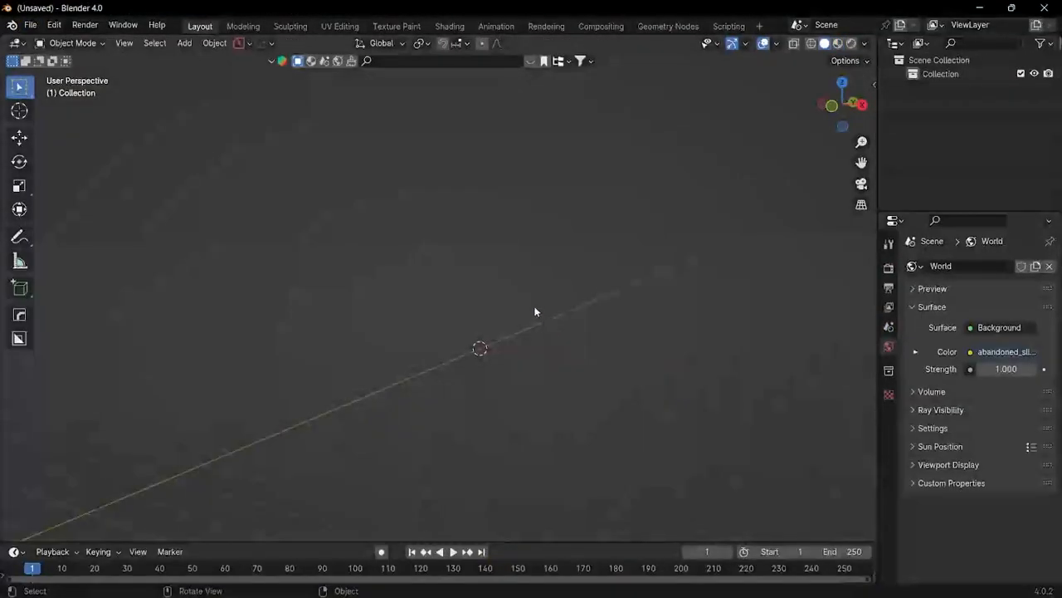
Step: Add a mesh cube at the origin of the empty scene
middle_click_drag(505, 310, 533, 334)
key("shift+a")
mouse_move(528, 330)
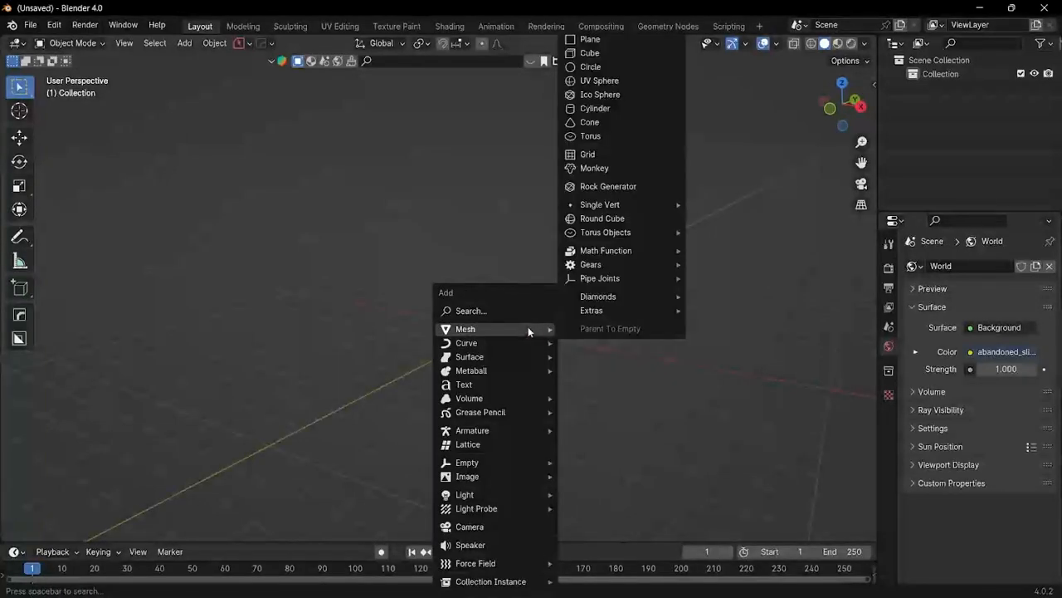
left_click(640, 55)
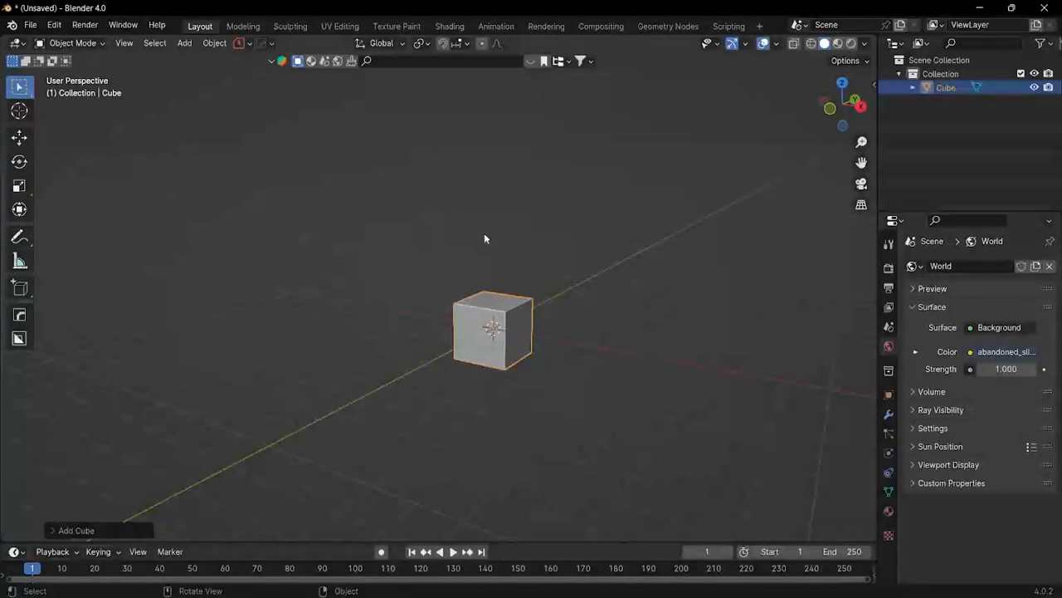
middle_click_drag(561, 355, 538, 370)
scroll(532, 316, "up", 3)
middle_click_drag(531, 316, 522, 308)
scroll(489, 295, "up", 1)
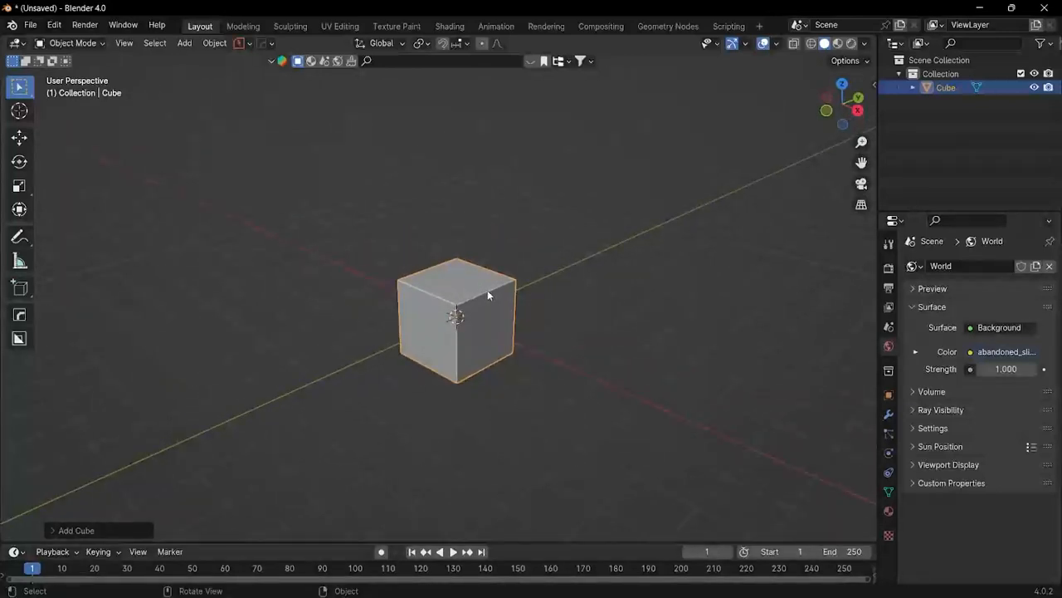
scroll(481, 299, "up", 3)
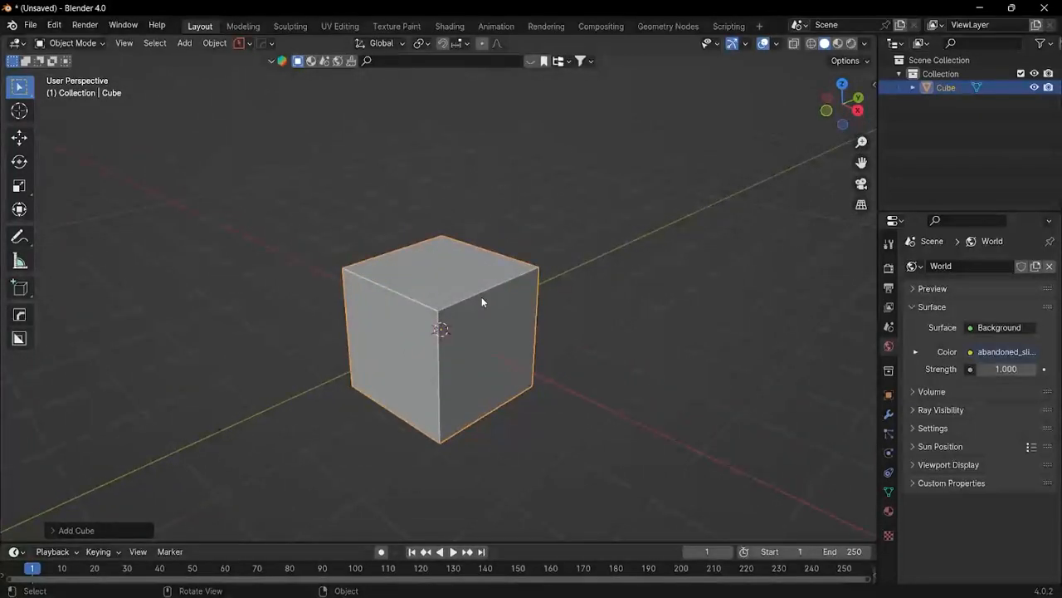
Step: Start appending and browse into Isi Agu cloth Model Copy_01_autosave.blend in C:\Youtube Tutorials
left_click(29, 25)
left_click(29, 25)
left_click(30, 24)
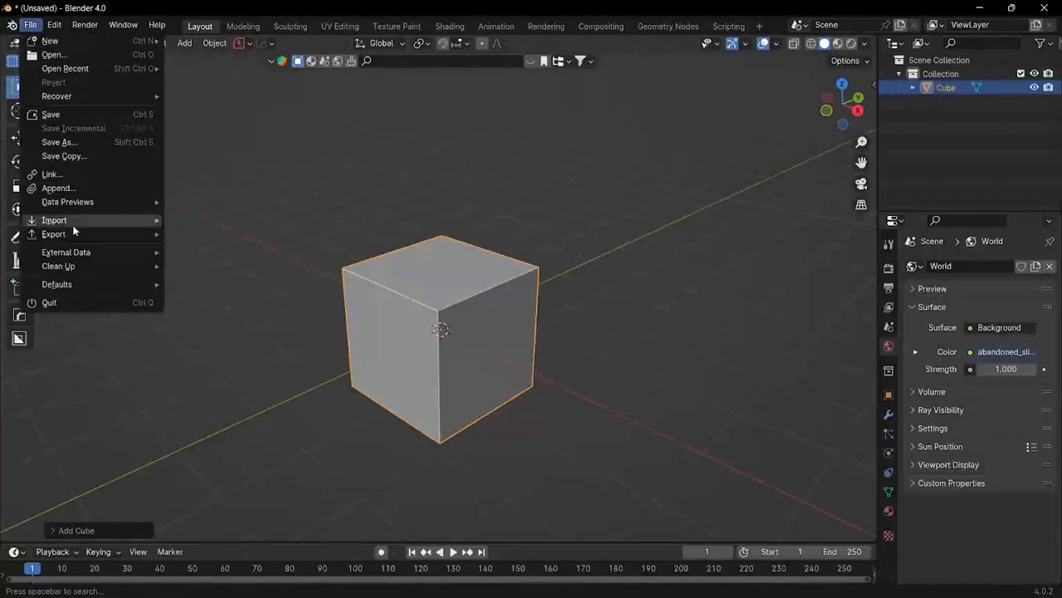
left_click(78, 187)
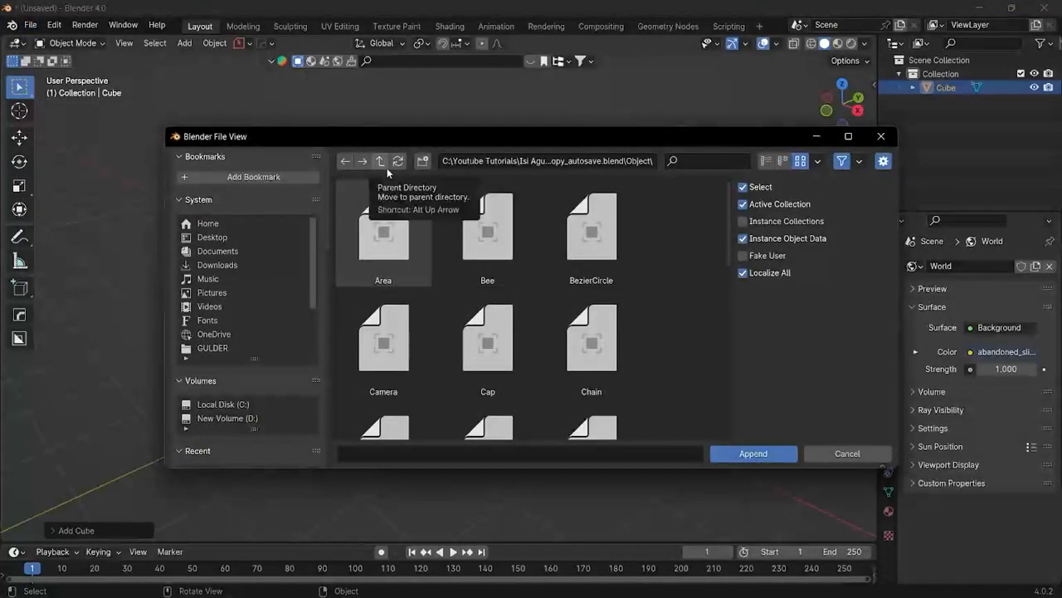
left_click(382, 165)
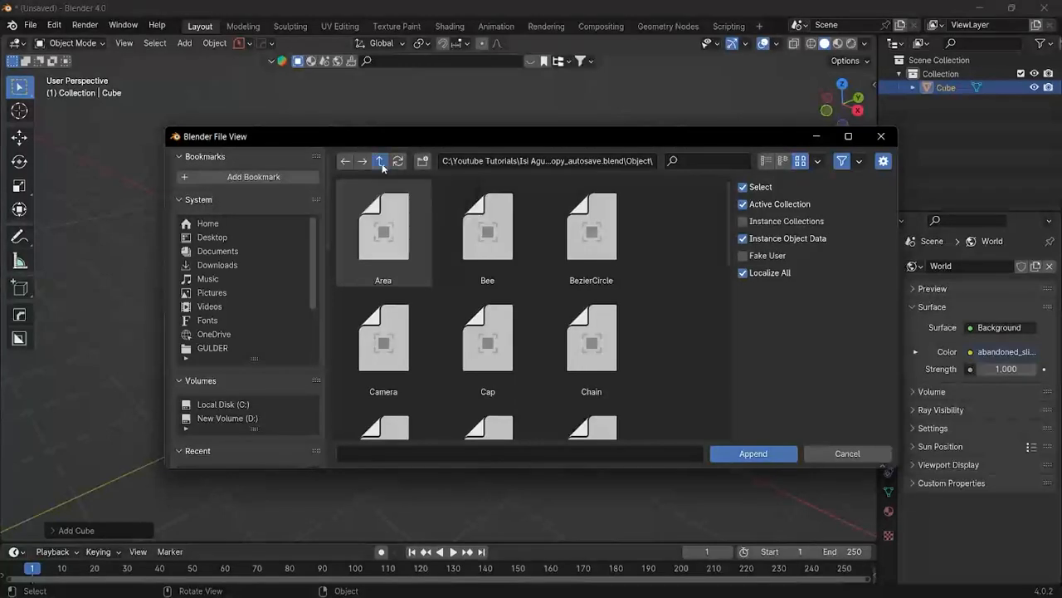
scroll(392, 215, "down", 1)
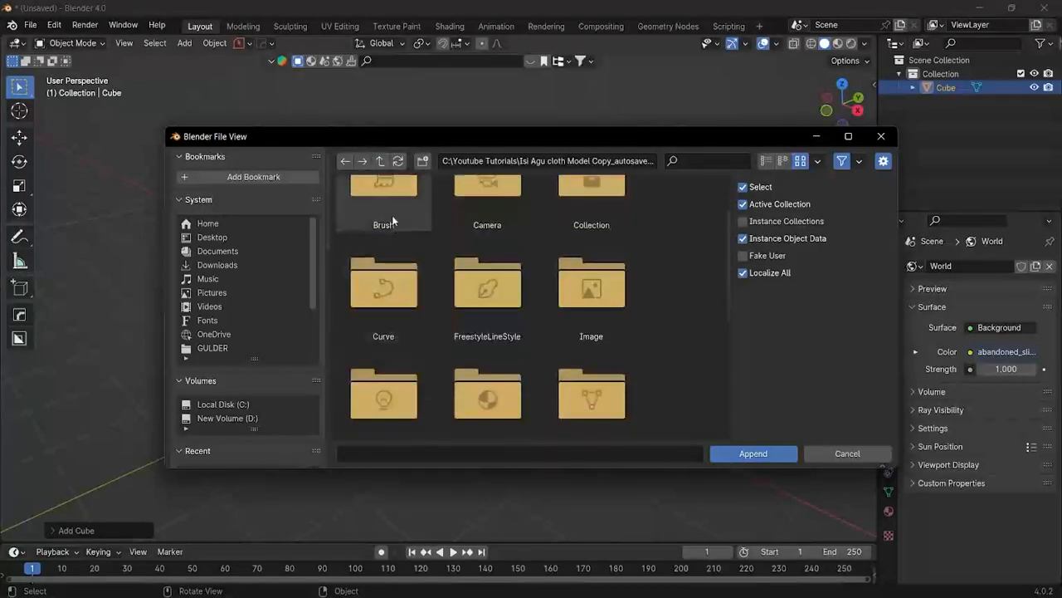
left_click(381, 161)
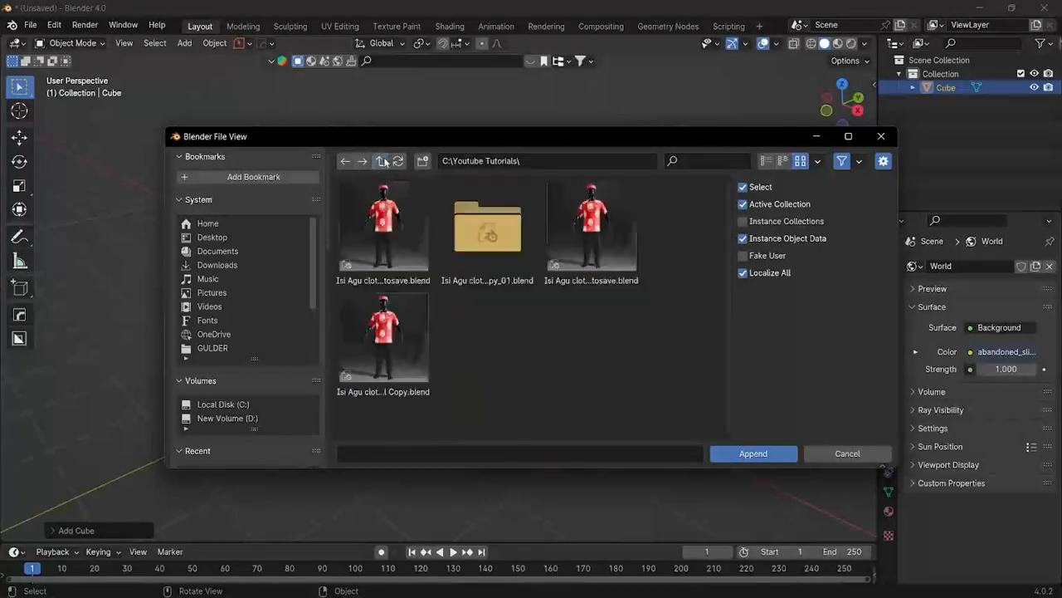
left_click(388, 250)
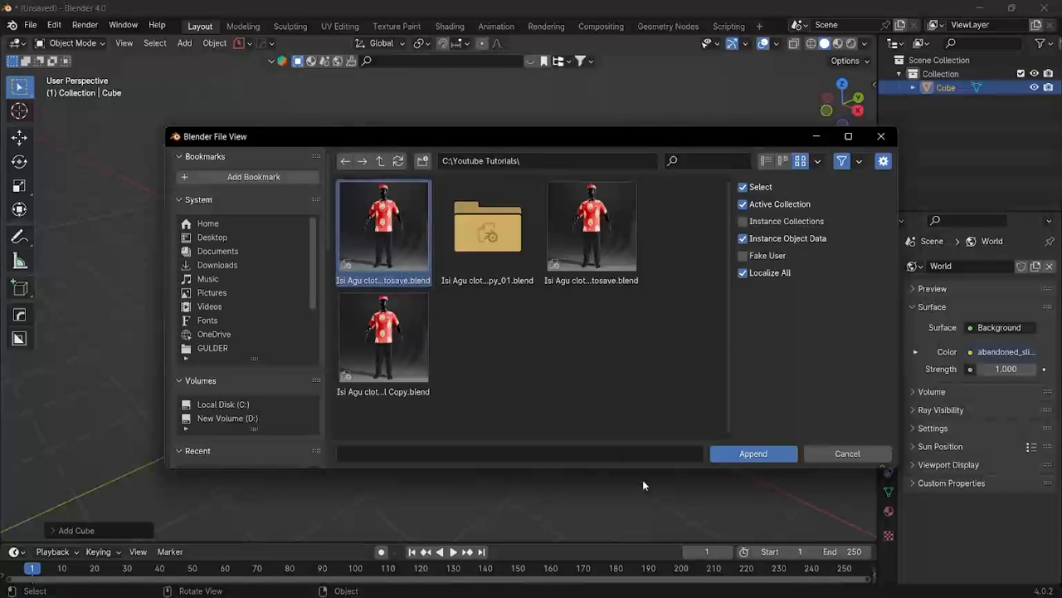
left_click(733, 455)
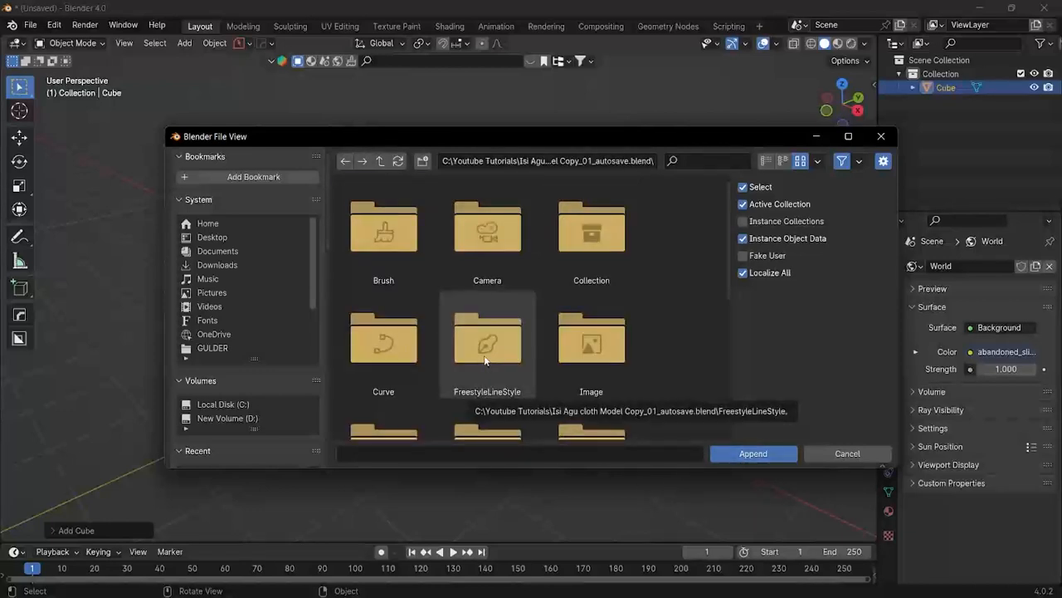
Step: Append the Man object from the file's Object category into the scene
scroll(471, 328, "down", 2)
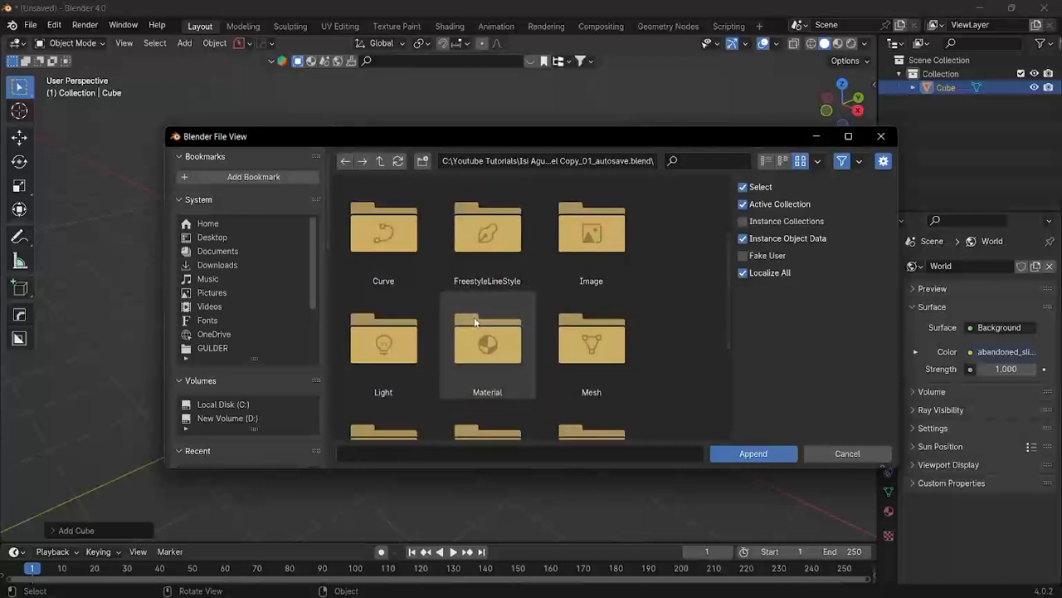
scroll(475, 322, "down", 2)
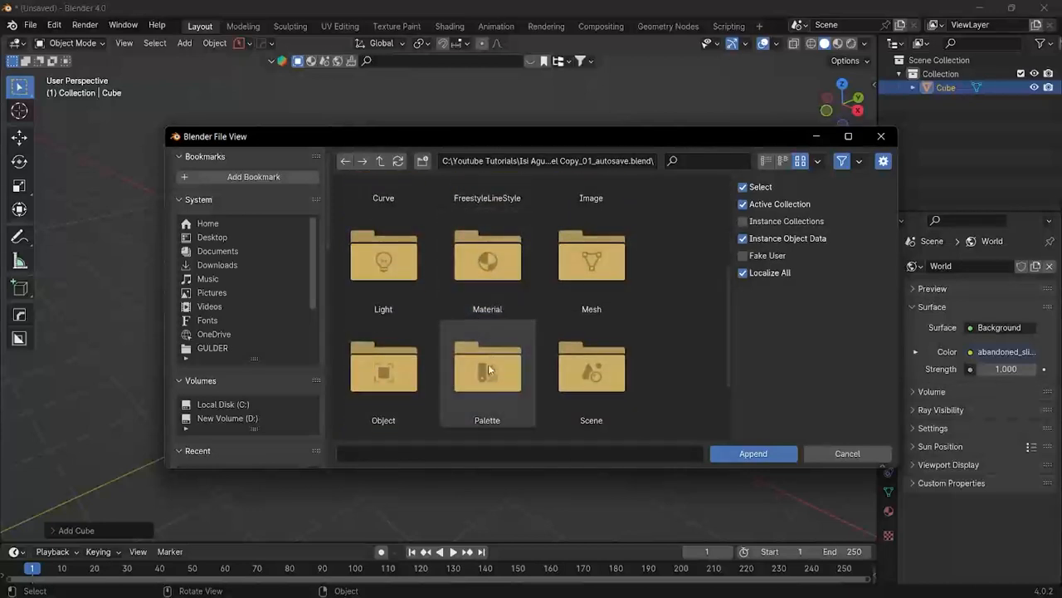
scroll(502, 327, "up", 2)
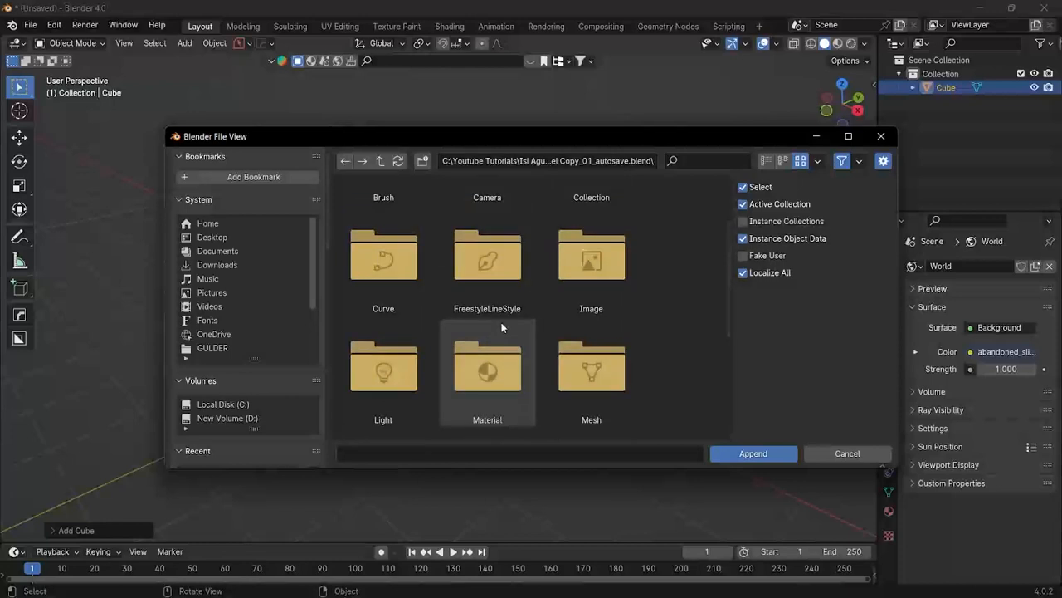
scroll(501, 322, "down", 4)
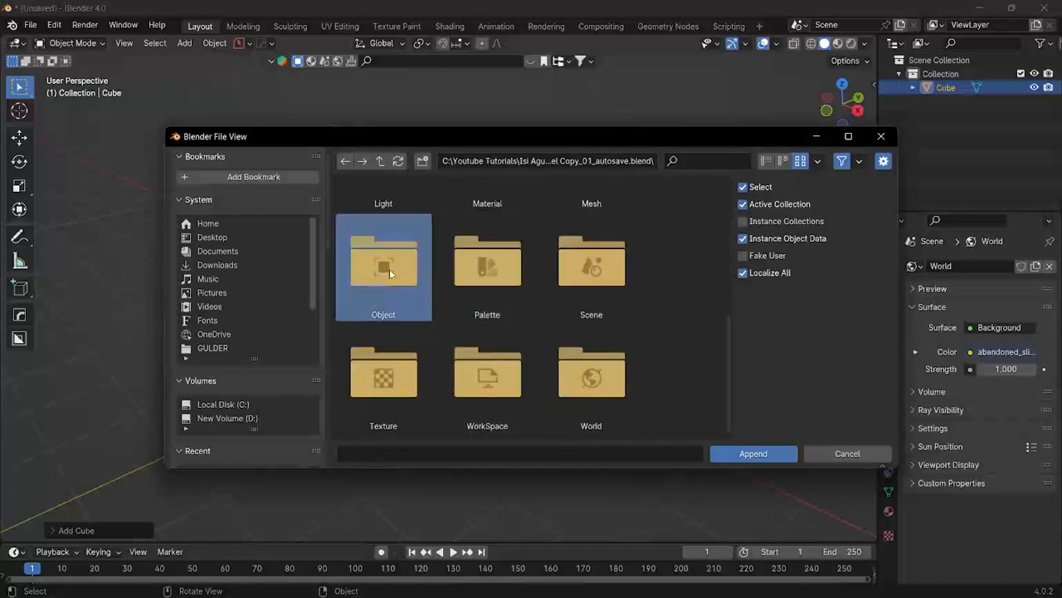
double_click(389, 269)
scroll(492, 372, "down", 2)
scroll(492, 372, "down", 5)
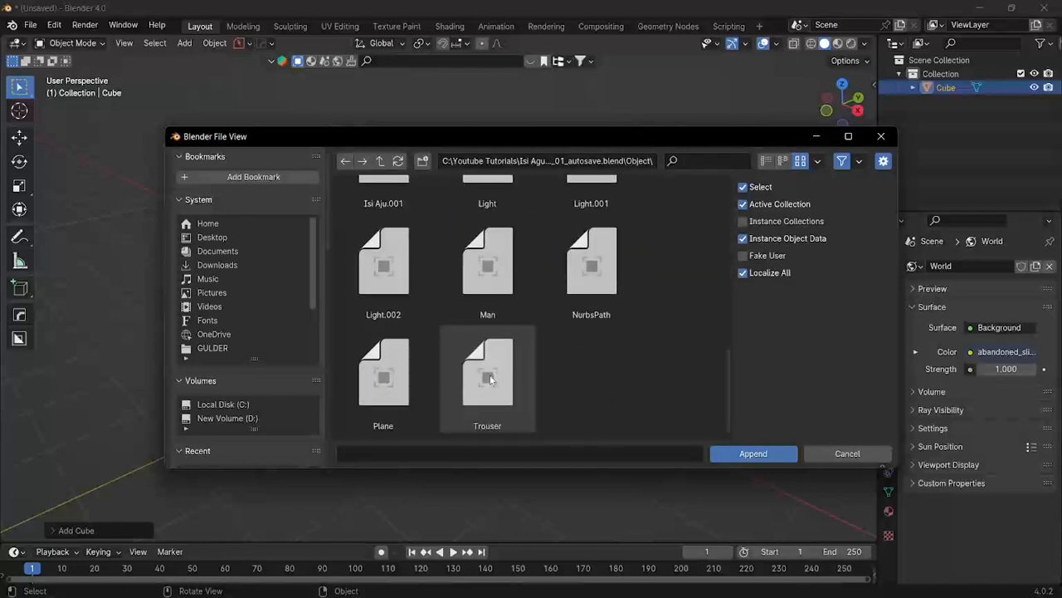
left_click(481, 292)
left_click(768, 454)
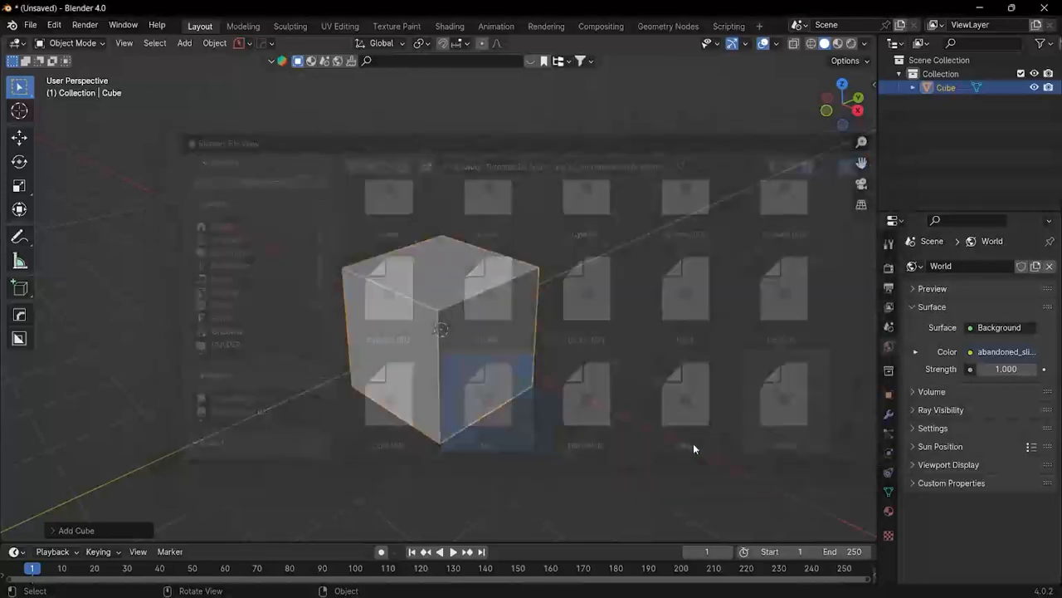
Step: Move the Man figure about 2.6 m along the global X axis so it stands at the cube's centre
mouse_move(450, 340)
middle_mouse_down()
mouse_move(477, 314)
mouse_move(431, 329)
middle_mouse_up()
key("g")
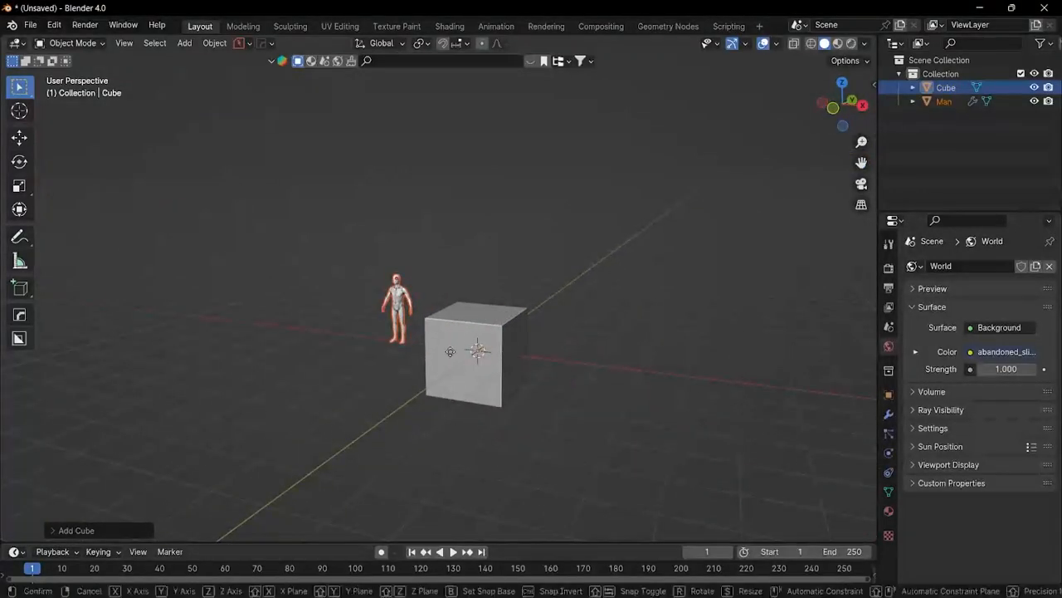
key("x")
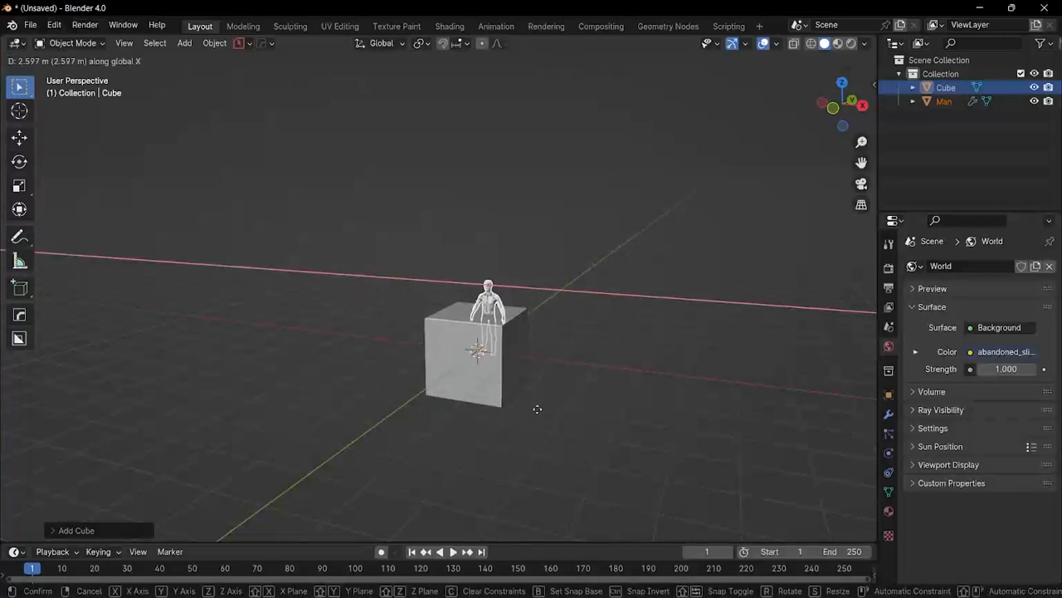
left_click(533, 406)
middle_click_drag(533, 406, 584, 429)
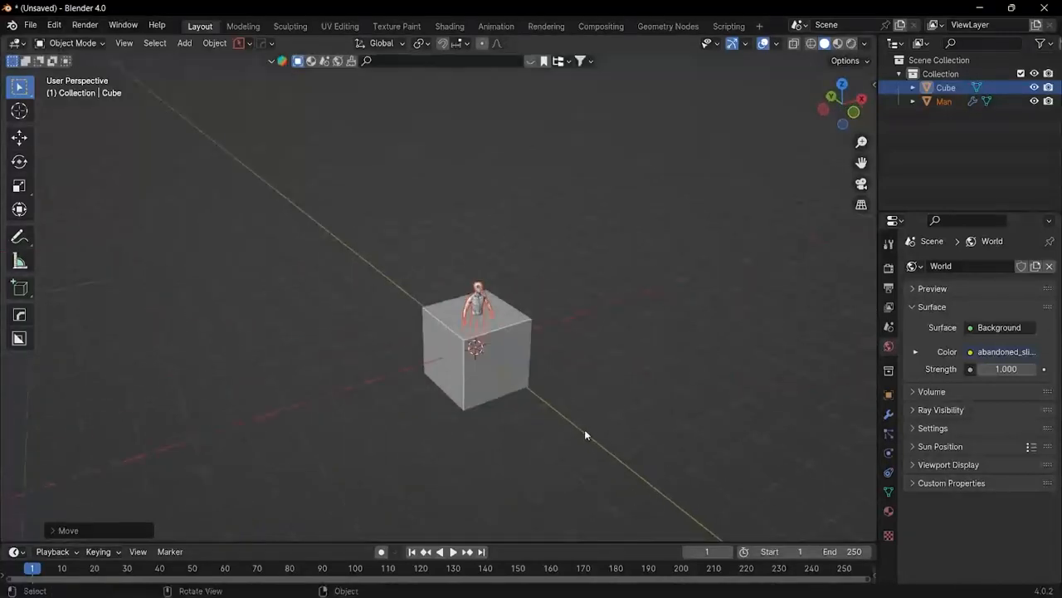
Step: Scale the cube down along the Y axis into a thin slab around the figure
scroll(476, 334, "up", 4)
left_click(476, 330)
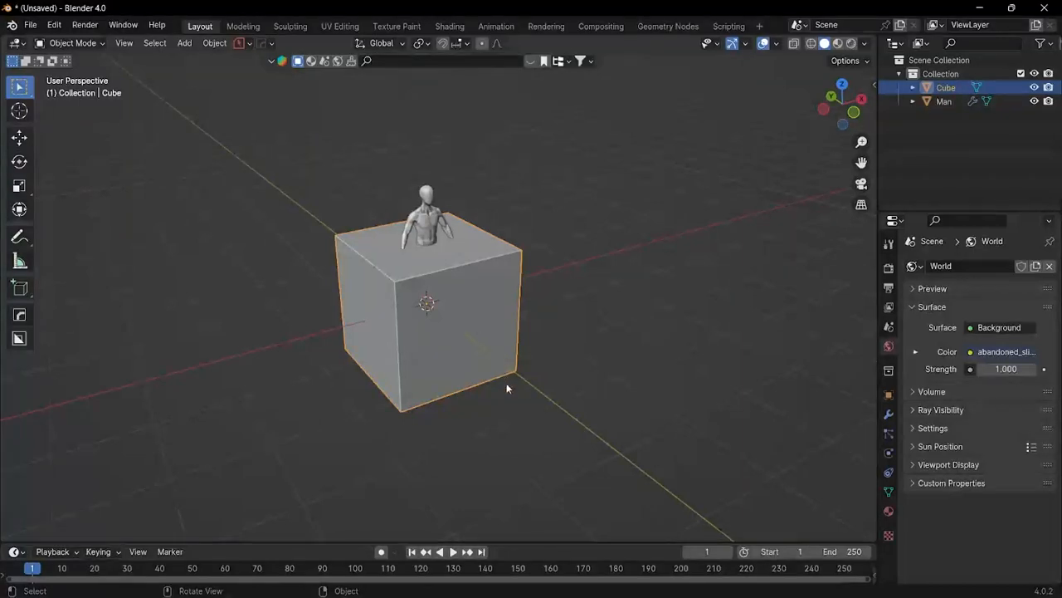
key("s")
key("y")
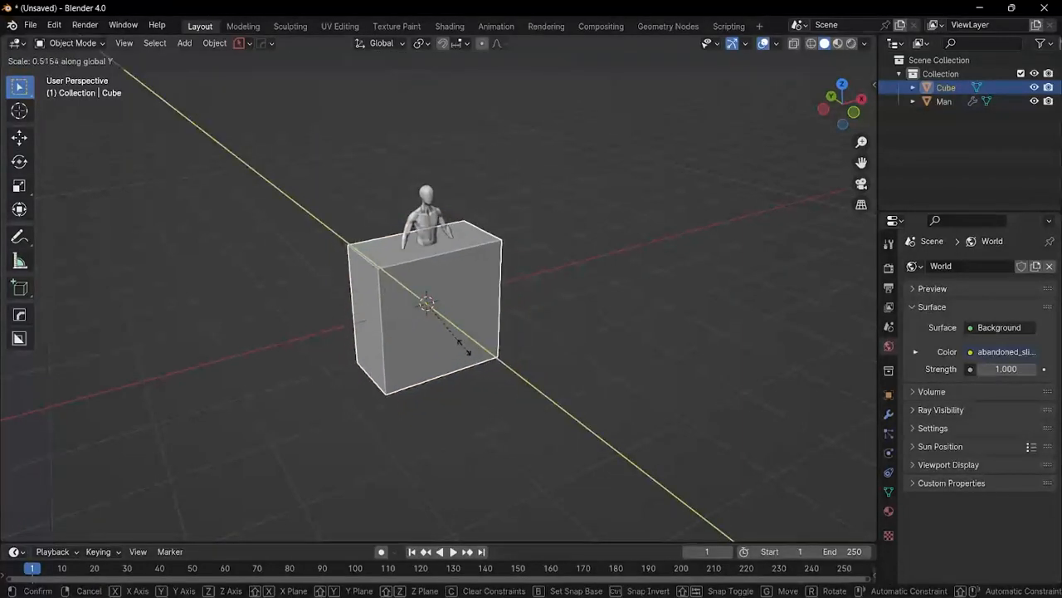
left_click(441, 326)
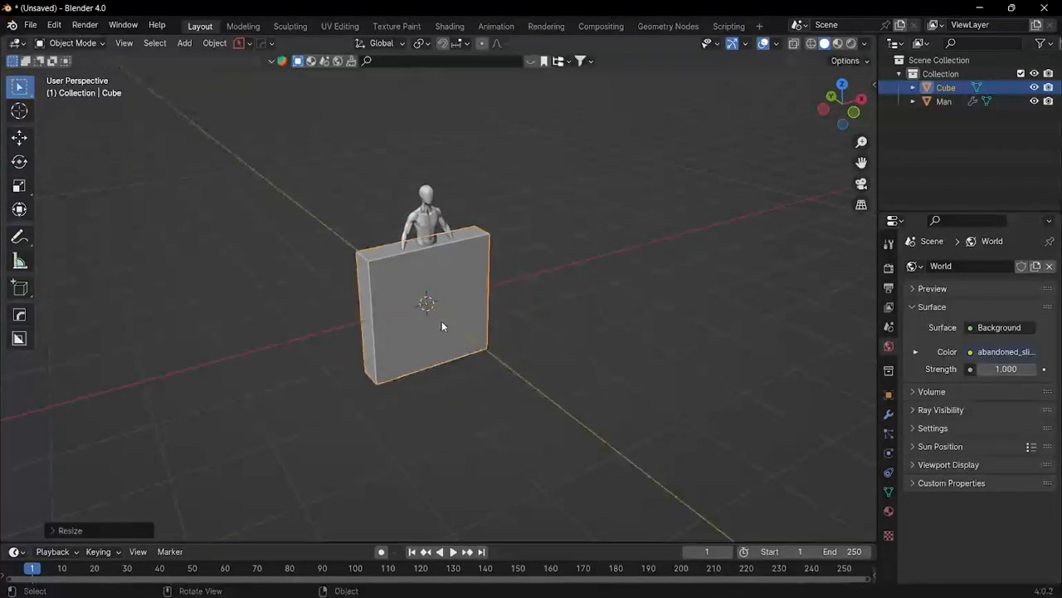
Step: In front view, raise the slab about 1.1 m to the figure's torso and scale it uniformly to about 0.41
left_click(854, 112)
scroll(511, 262, "up", 2)
key("g")
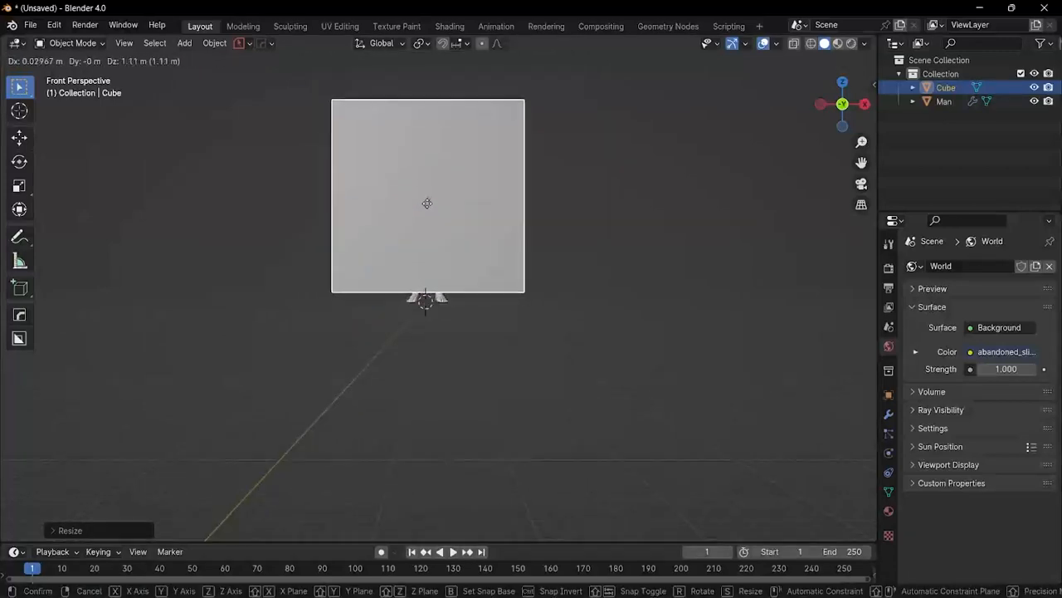
left_click(425, 202)
key("s")
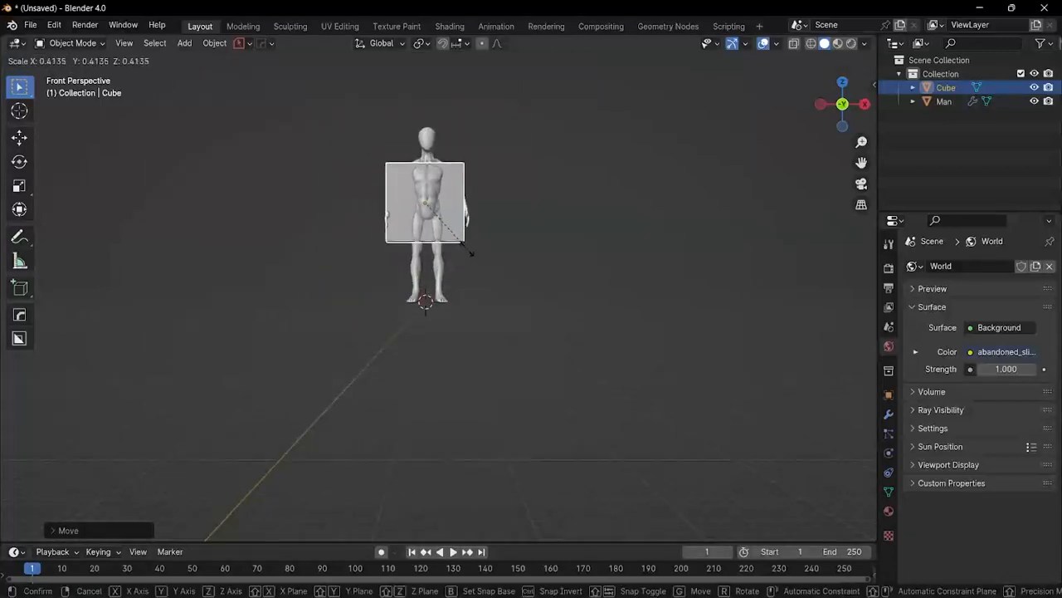
left_click(468, 246)
middle_click_drag(468, 246, 465, 274)
Step: In front view, narrow the slab along the X axis to about 0.53 to match the torso width
left_click_drag(842, 113, 846, 119)
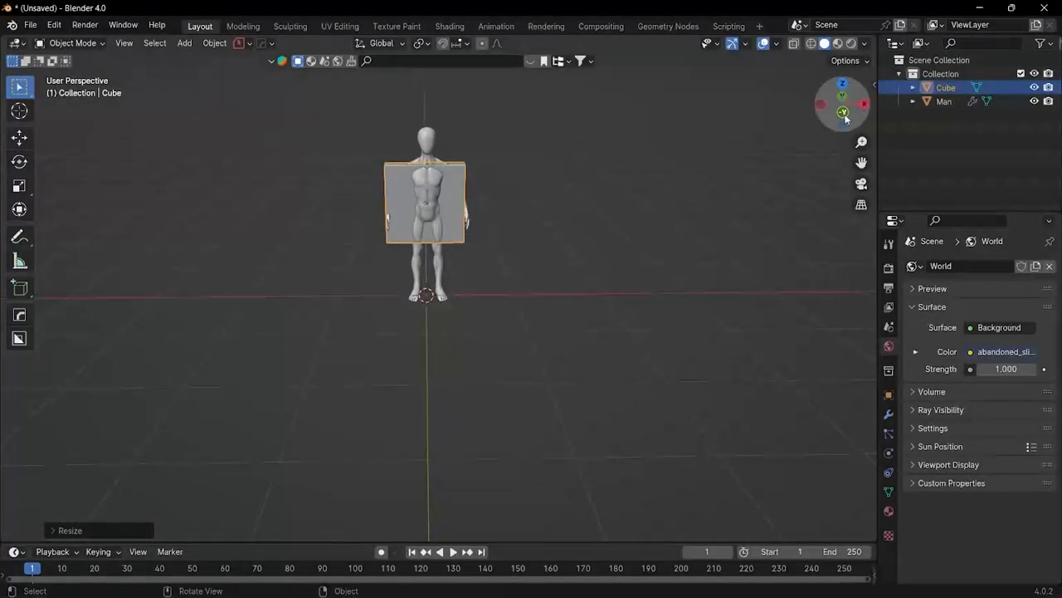
left_click(846, 116)
scroll(550, 216, "up", 2)
key("s")
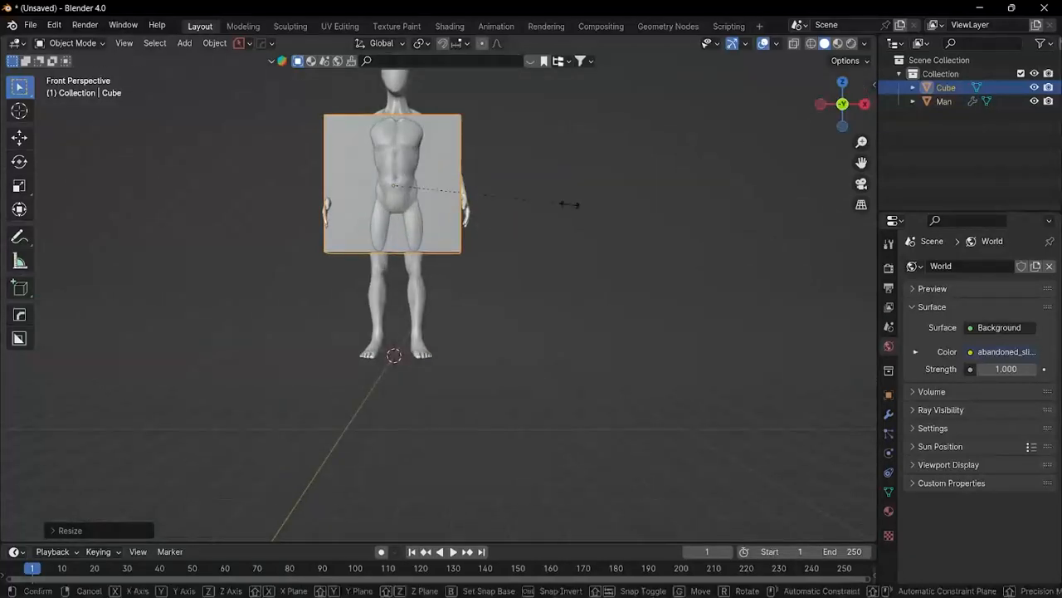
key("x")
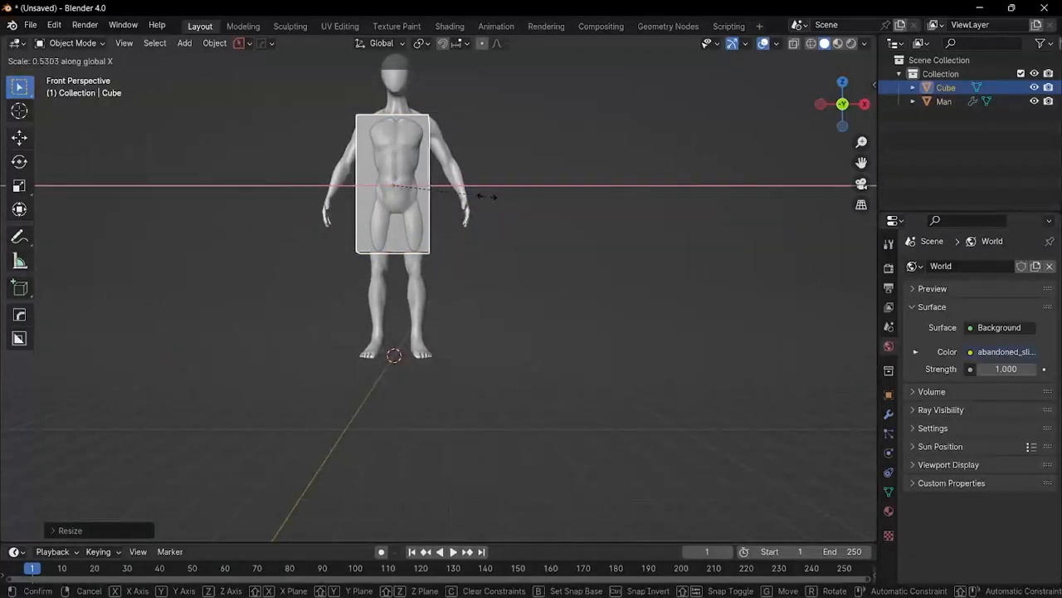
left_click(424, 216)
Step: Shift the slab slightly along the global X axis over the torso and activate the Transform tool
key("g")
key("y")
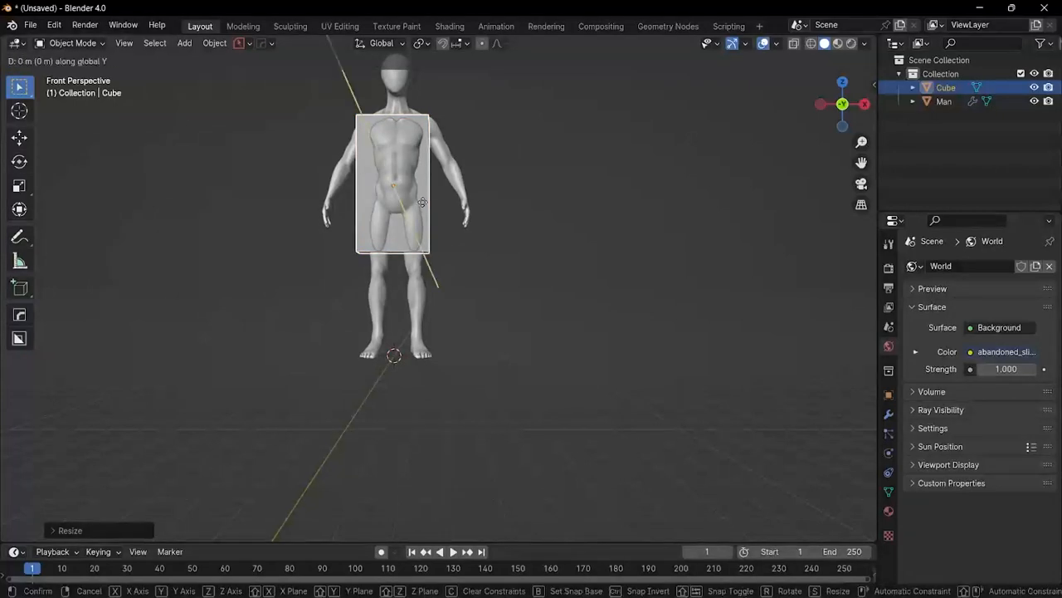
key("x")
left_click(428, 205)
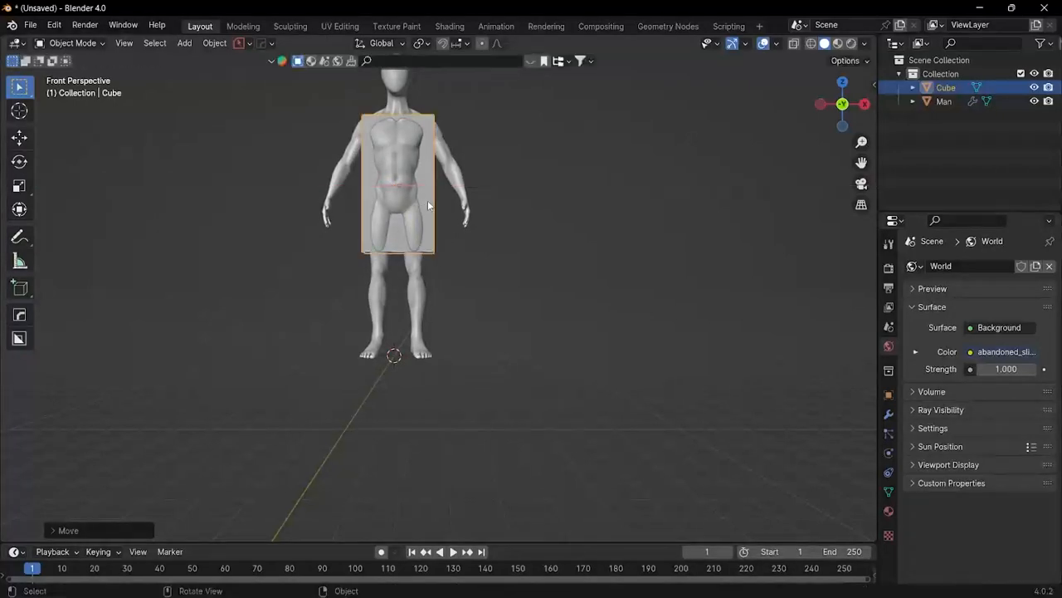
key("shift+space")
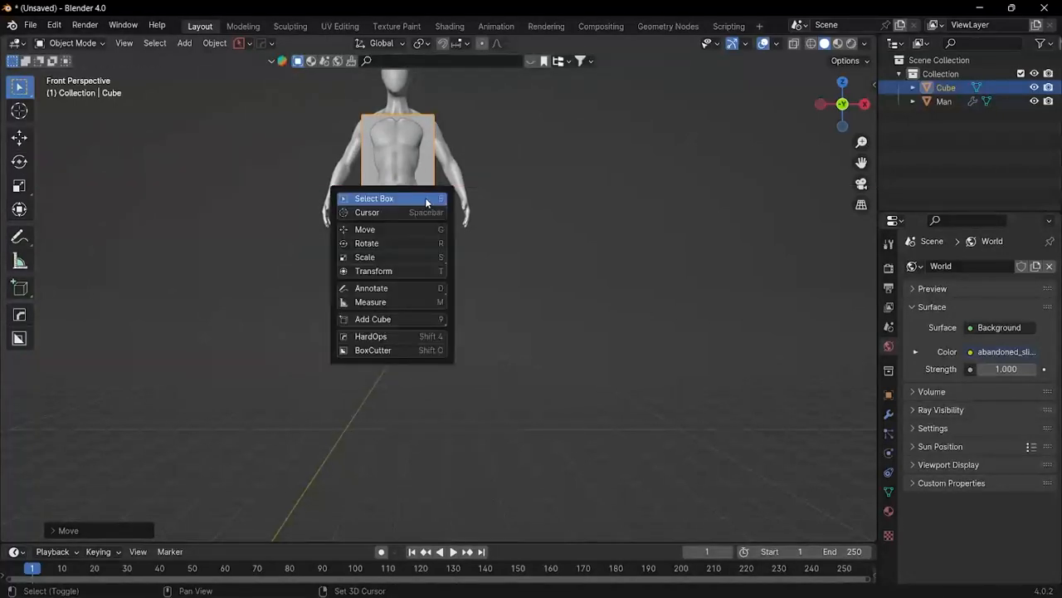
key("t")
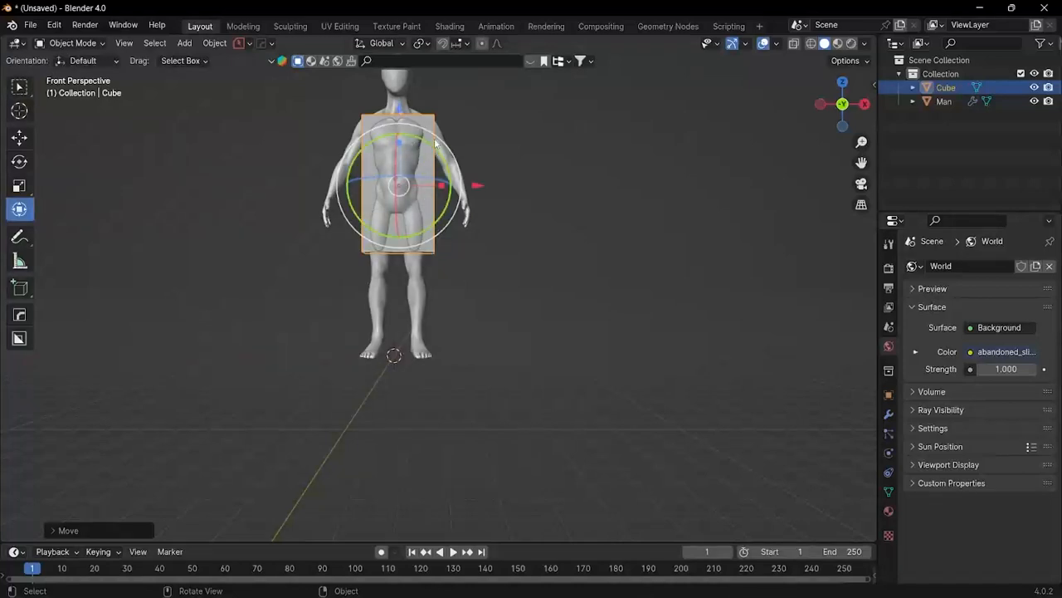
Step: Add a Mirror modifier on the X axis to the Cube slab
left_click(888, 414)
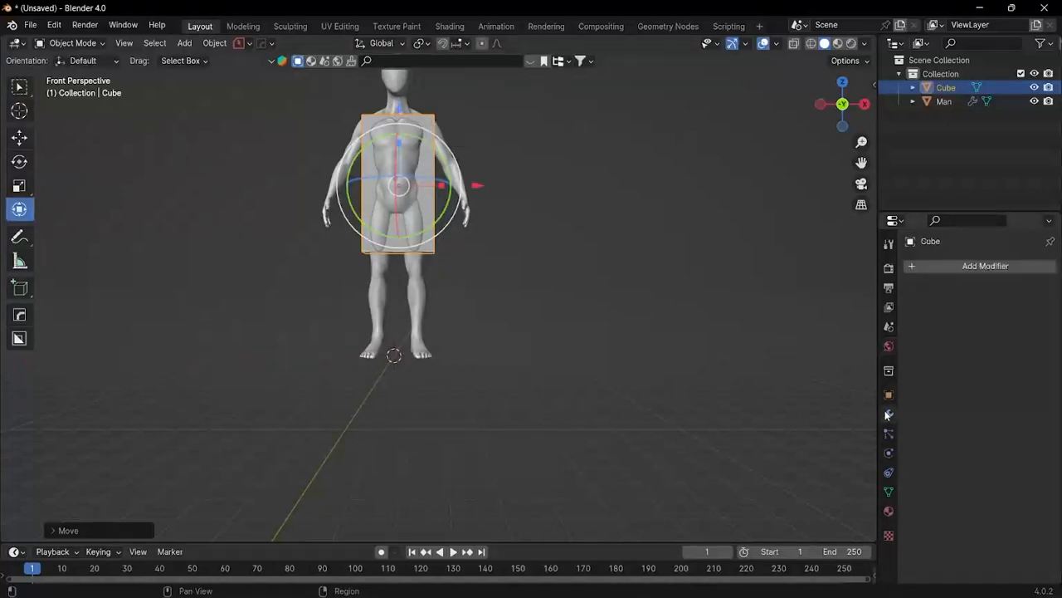
left_click(985, 266)
mouse_move(984, 265)
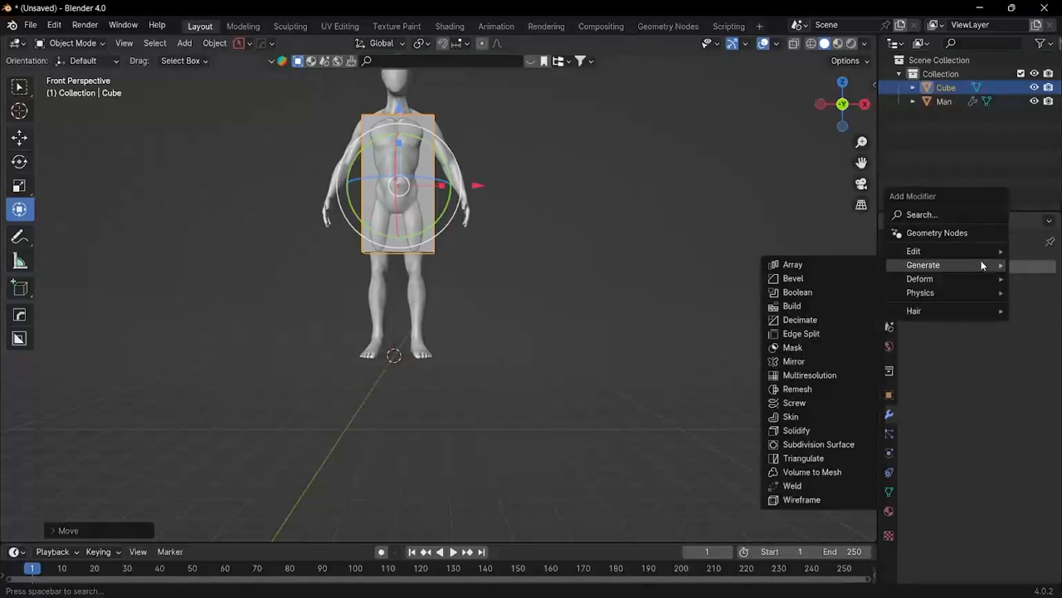
left_click(795, 362)
scroll(365, 251, "up", 2)
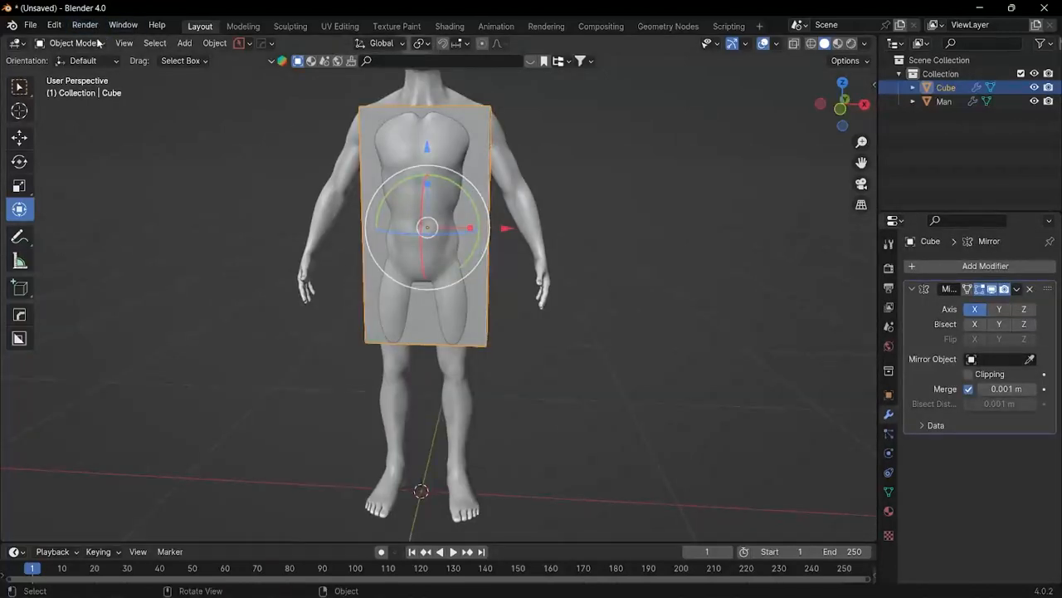
Step: In Edit Mode, move the slab's whole mesh about 0.22 m along the global X axis to one side of the mirror plane
left_click(99, 43)
left_click(74, 73)
key("g")
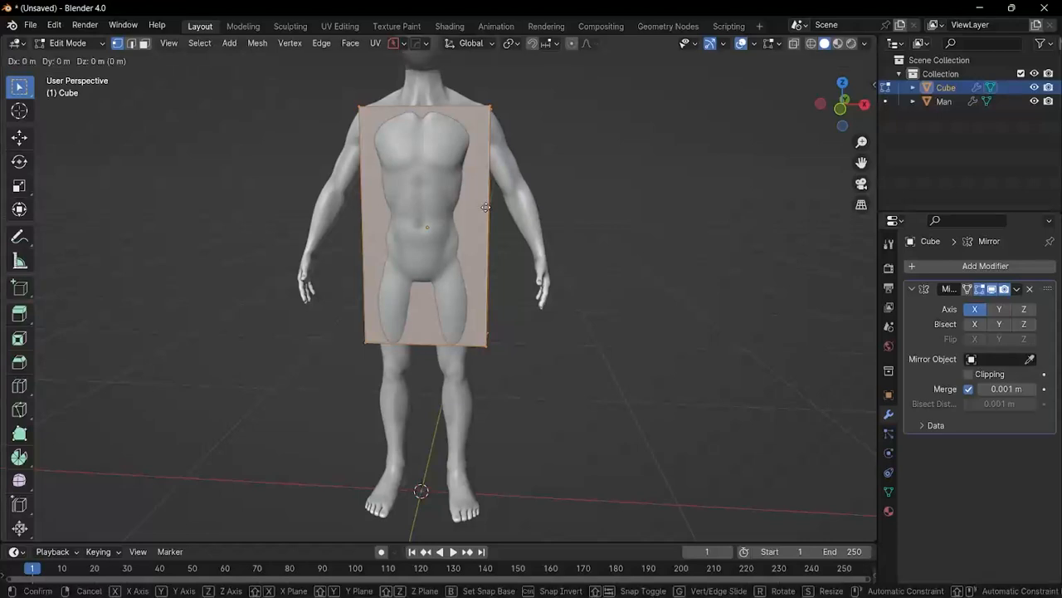
key("x")
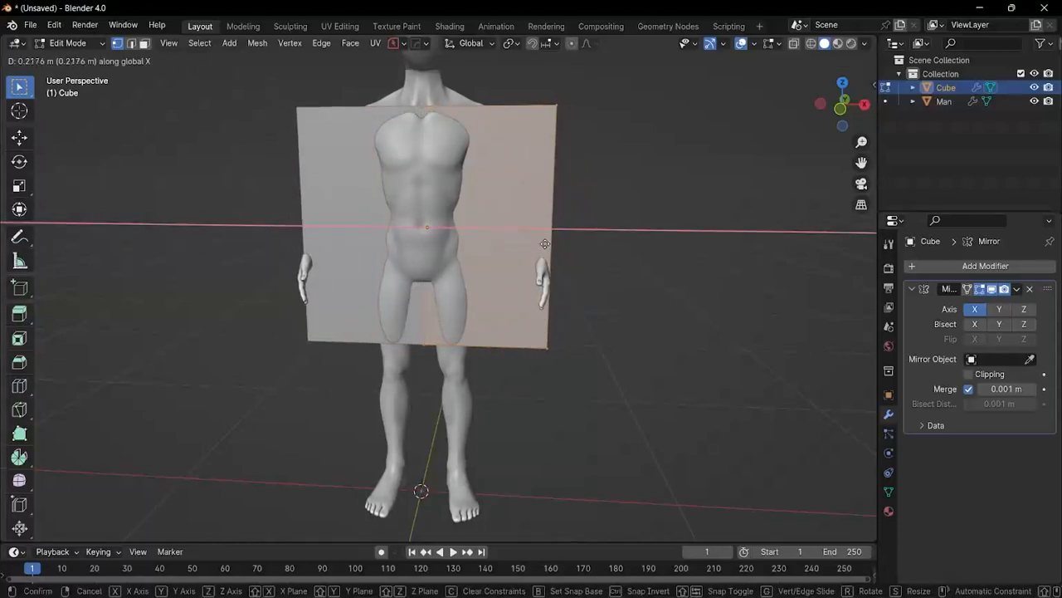
left_click(544, 244)
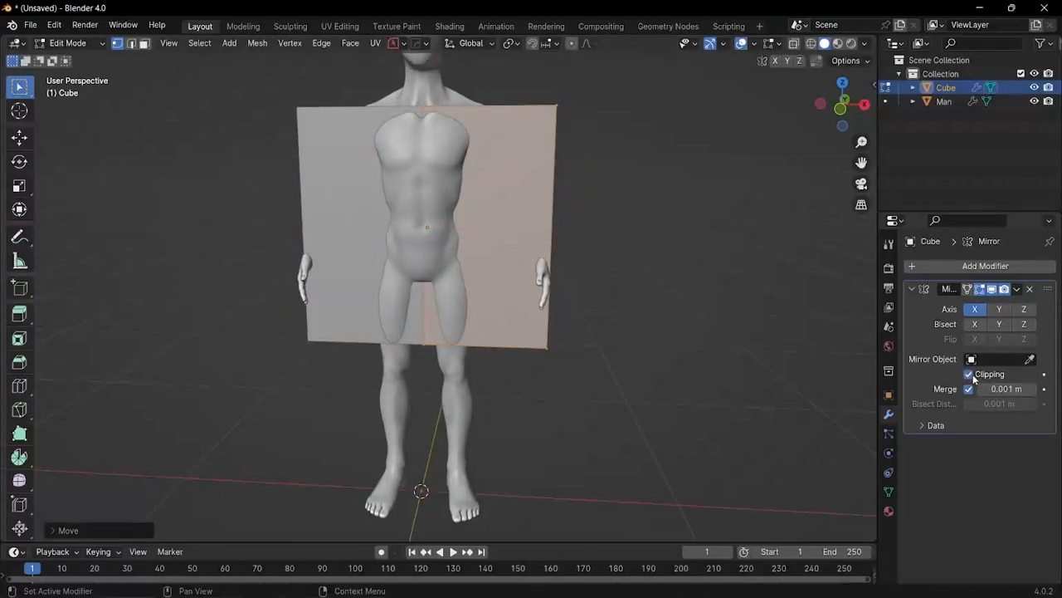
Step: Enable Clipping on the Mirror modifier and test it by moving the mesh freely
mouse_move(559, 237)
middle_mouse_down()
mouse_move(560, 282)
mouse_move(560, 256)
middle_mouse_up()
key("g")
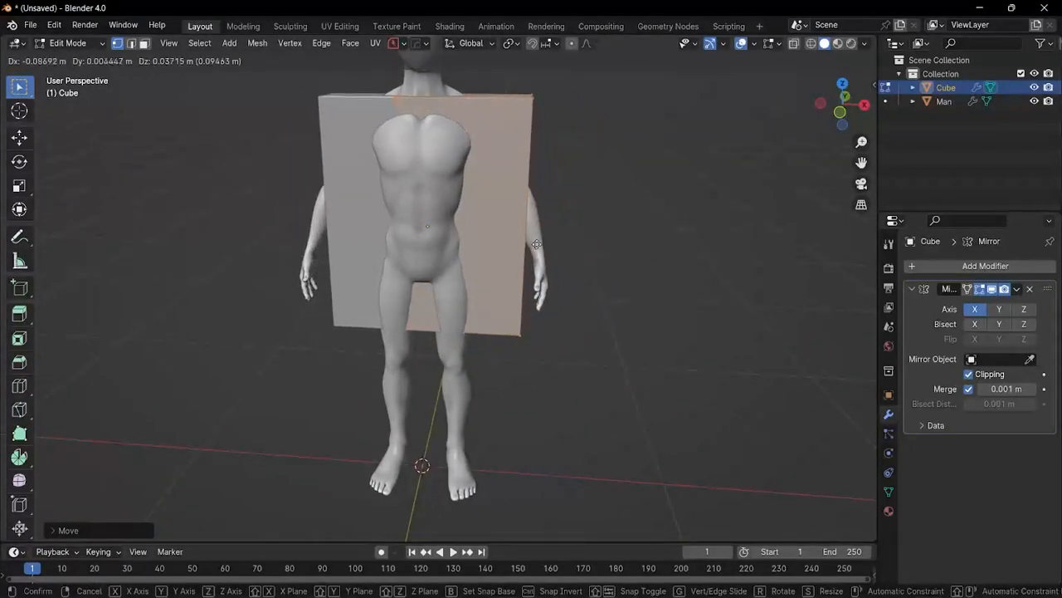
left_click(559, 239)
scroll(559, 240, "down", 3)
middle_click_drag(560, 240, 490, 172)
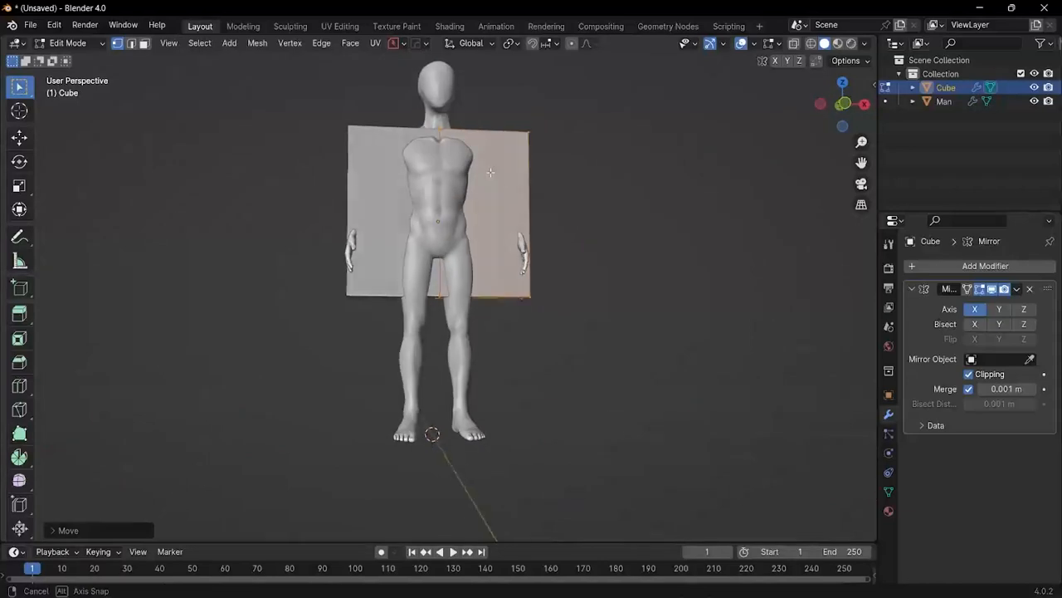
Step: Select the vertices along the slab's central seam and delete the inner face between the mirrored halves
scroll(214, 133, "up", 2)
left_click_drag(449, 96, 482, 465)
middle_click_drag(469, 477, 496, 233)
scroll(466, 238, "up", 1)
key("x")
left_click(464, 237)
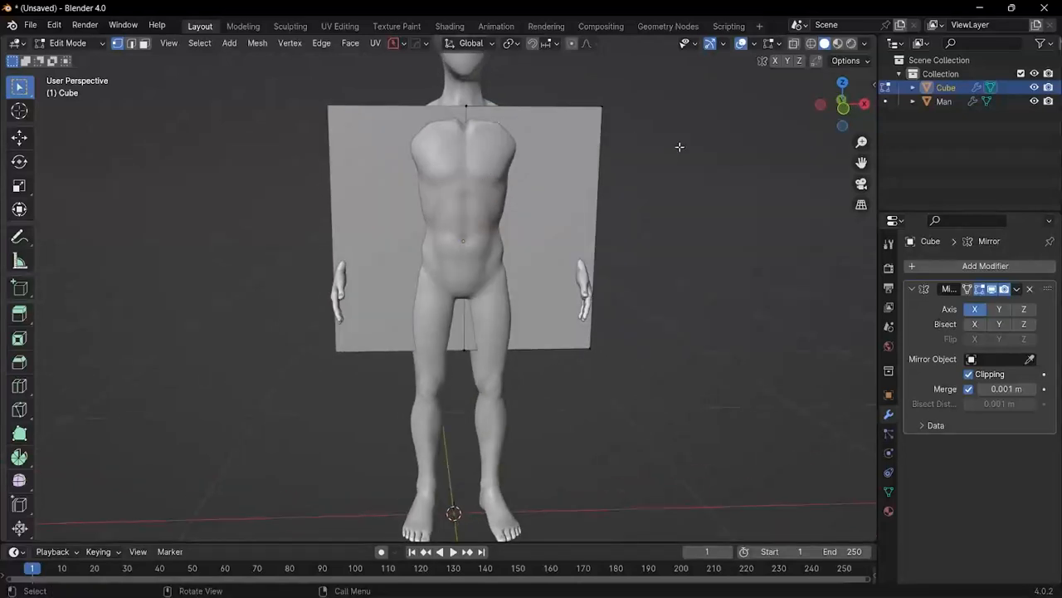
Step: In front view, add a horizontal loop cut around the slab and slide it up to just below the chest
middle_click_drag(680, 147, 664, 191)
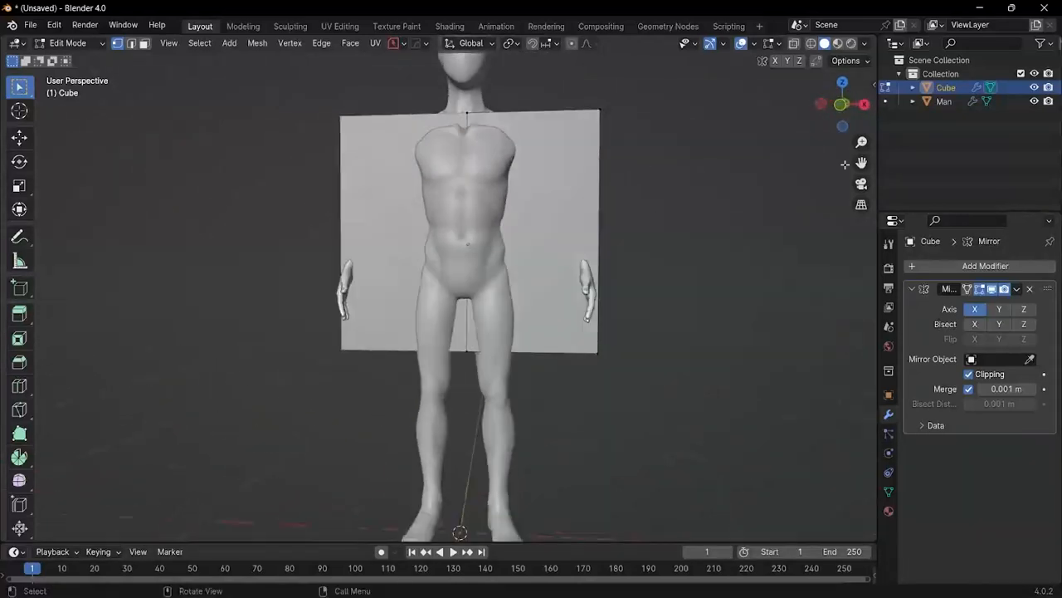
left_click(837, 106)
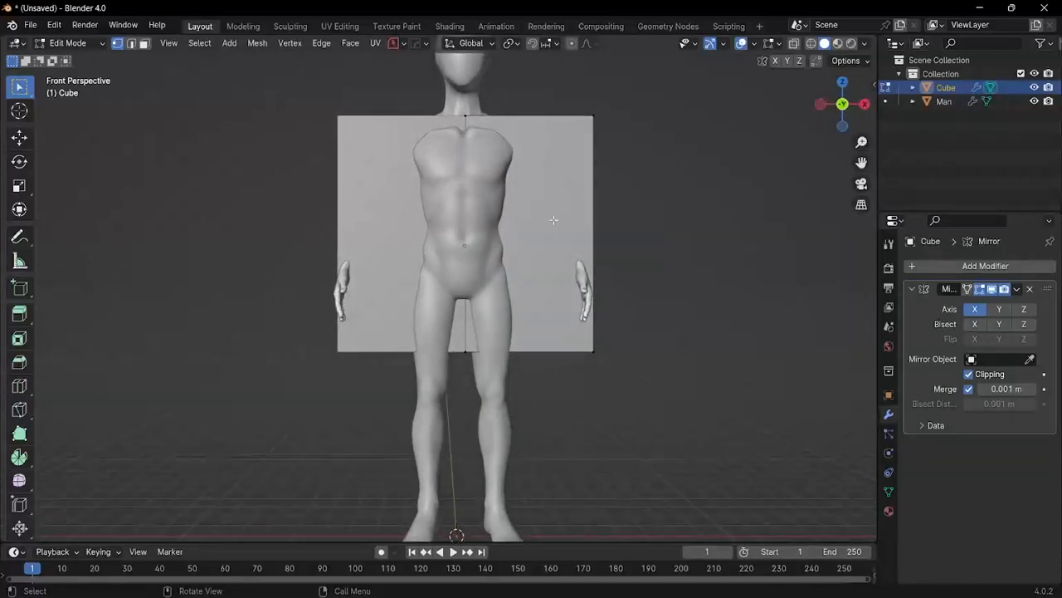
key("ctrl+r")
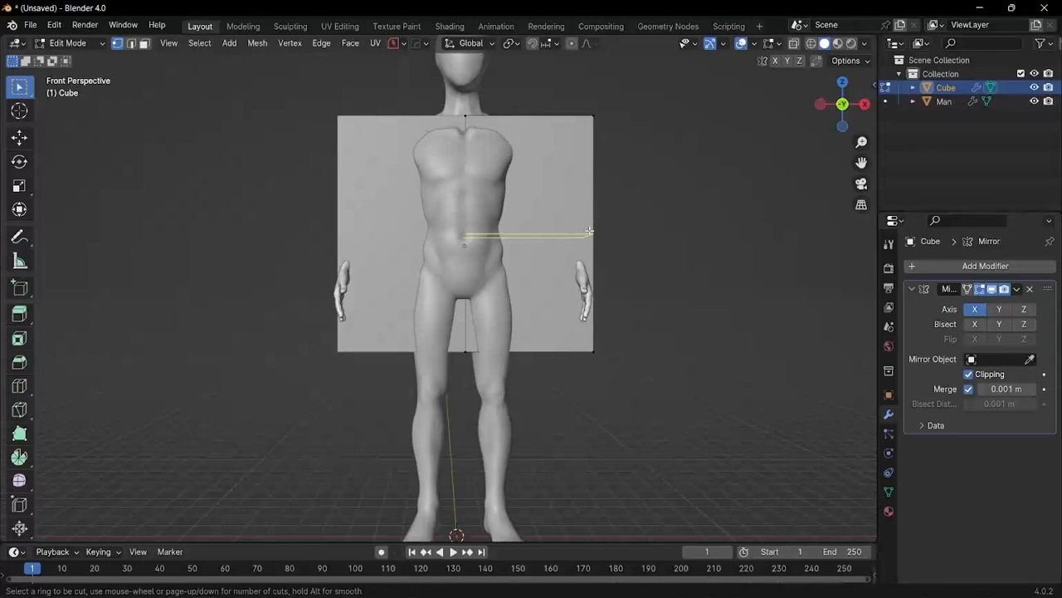
left_click(589, 231)
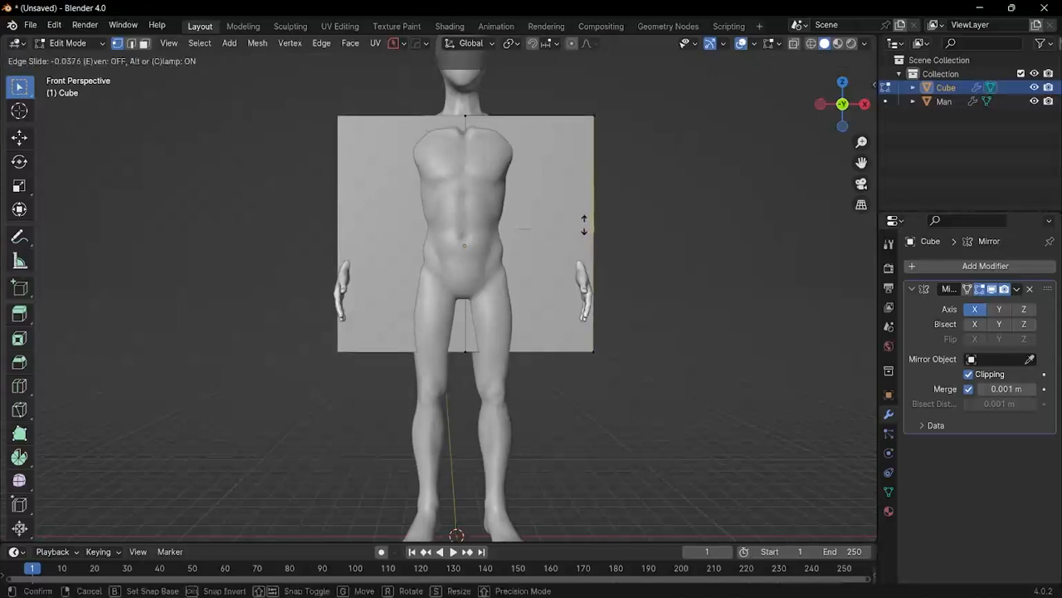
left_click(583, 181)
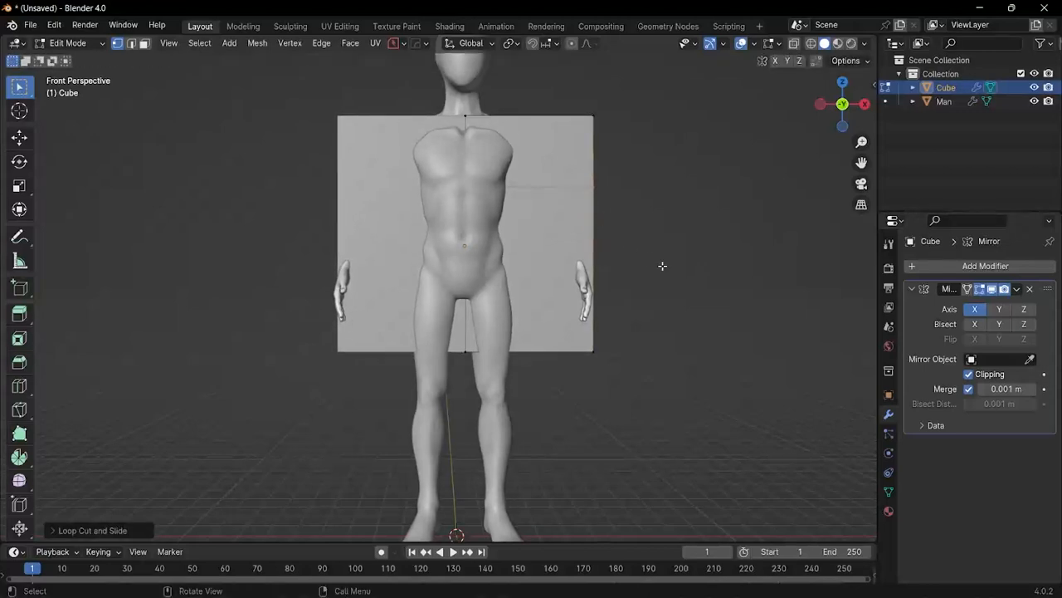
Step: Select the whole mesh and scale it down along the X axis until the slab is slightly wider than the torso
key("a")
key("s")
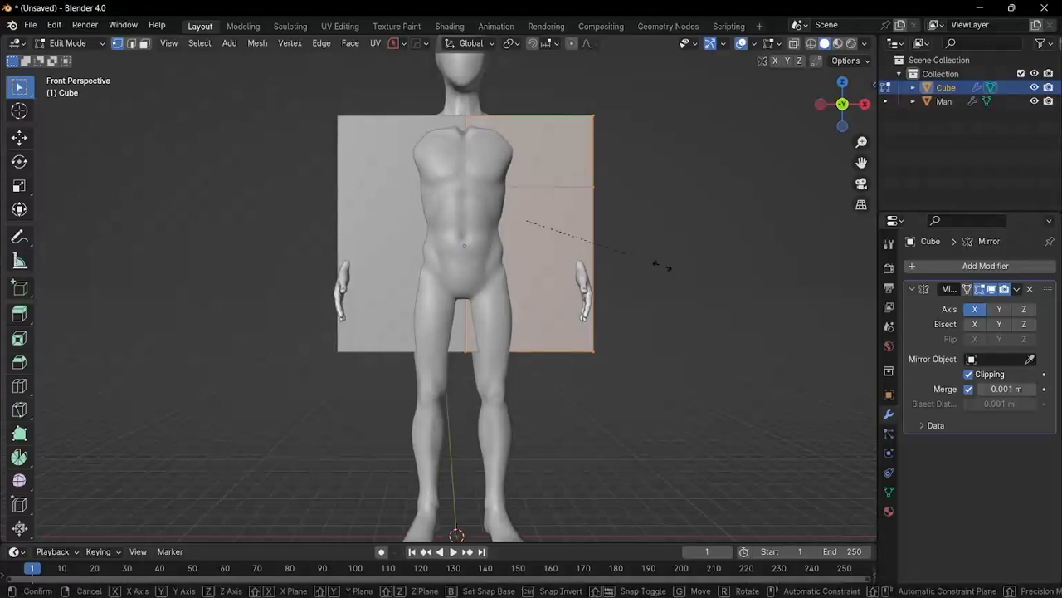
key("x")
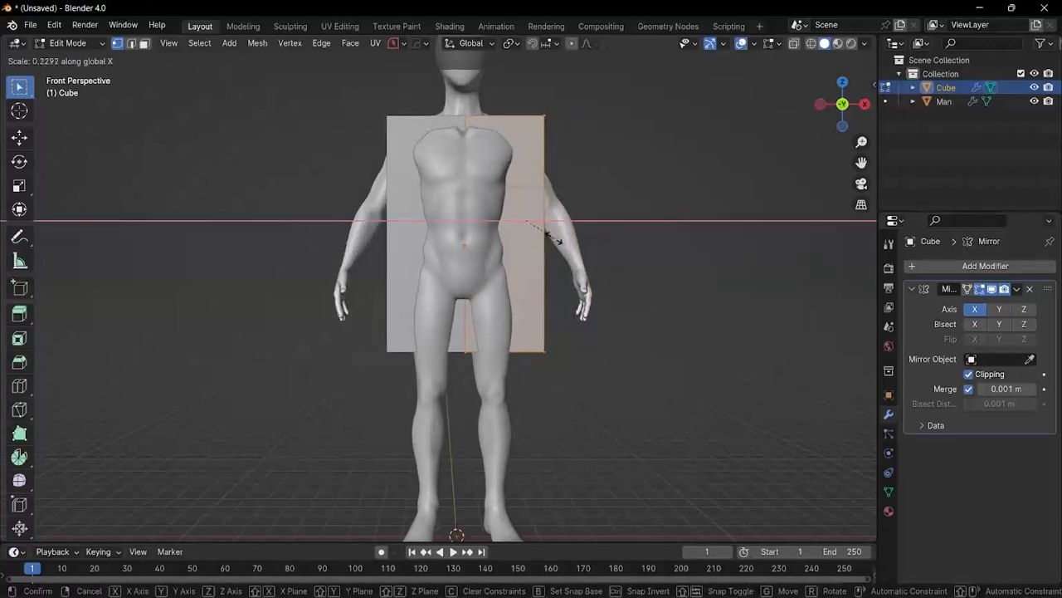
left_click(510, 214)
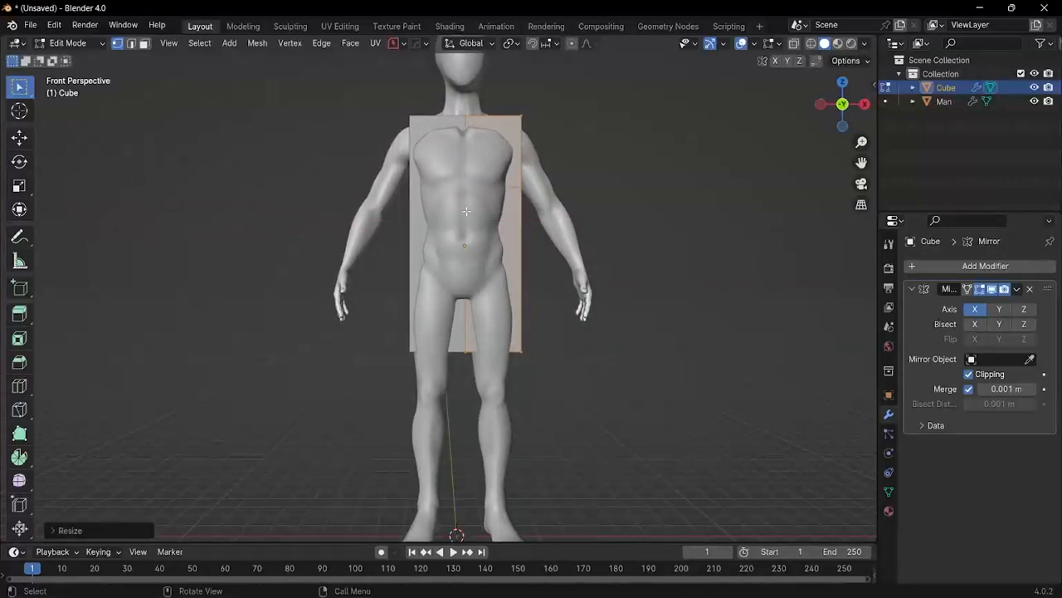
Step: With X-ray on, select the loop cut's front centre vertex and pull it forward along Y with the Transform tool
middle_click_drag(510, 214, 532, 237)
scroll(532, 237, "up", 3)
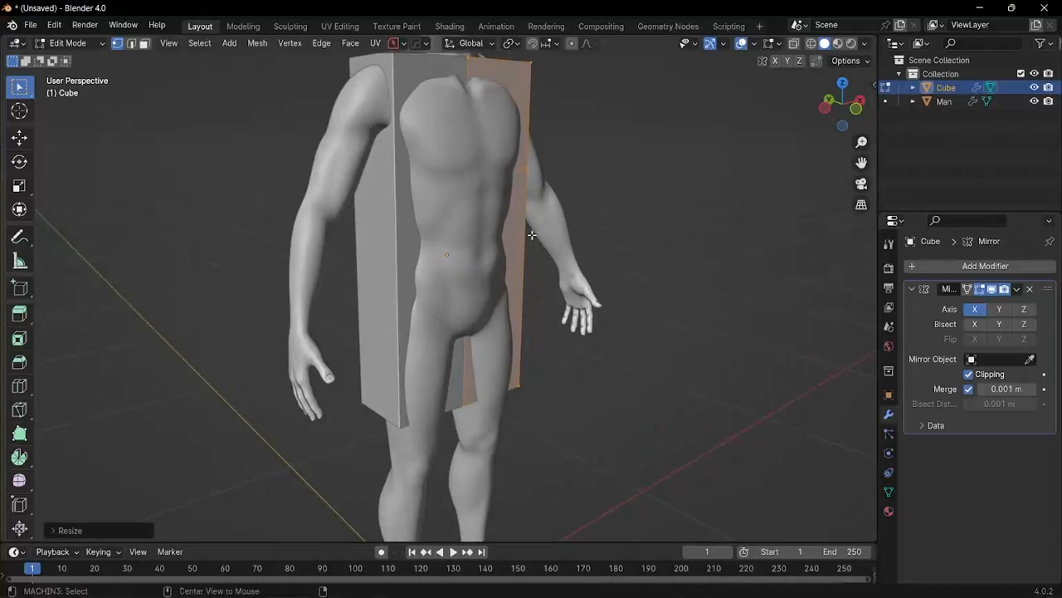
key("alt+z")
left_click(469, 178)
middle_click_drag(490, 184, 533, 199)
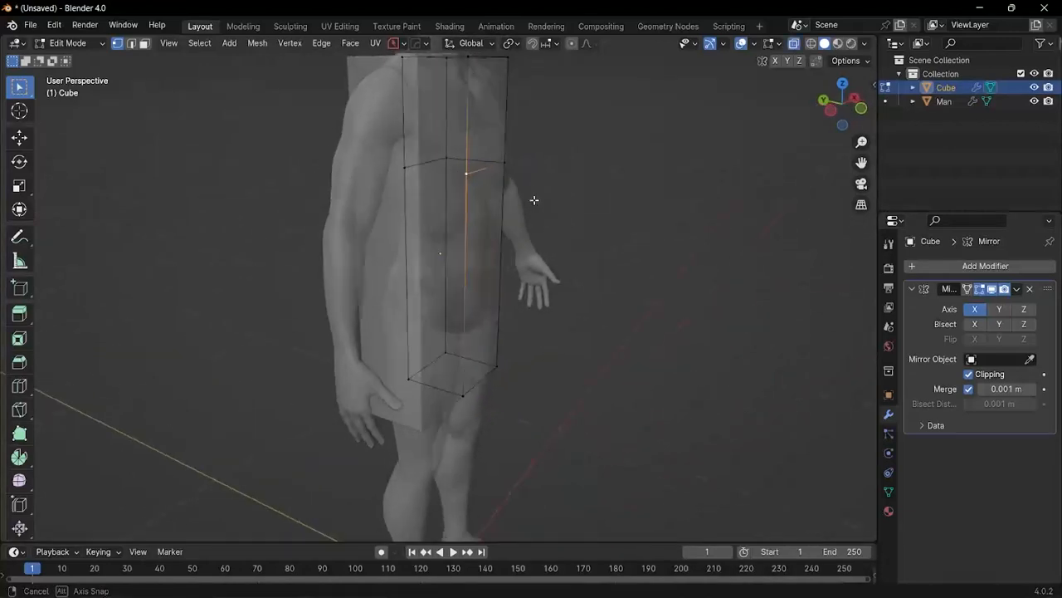
scroll(508, 200, "up", 1)
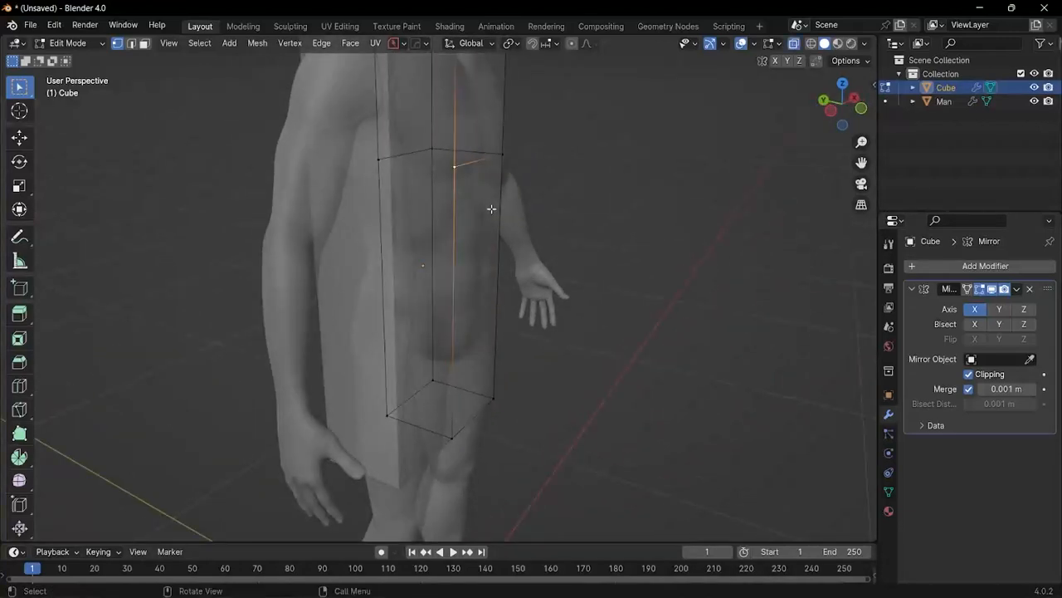
scroll(496, 215, "down", 5)
key("shift+space")
key("t")
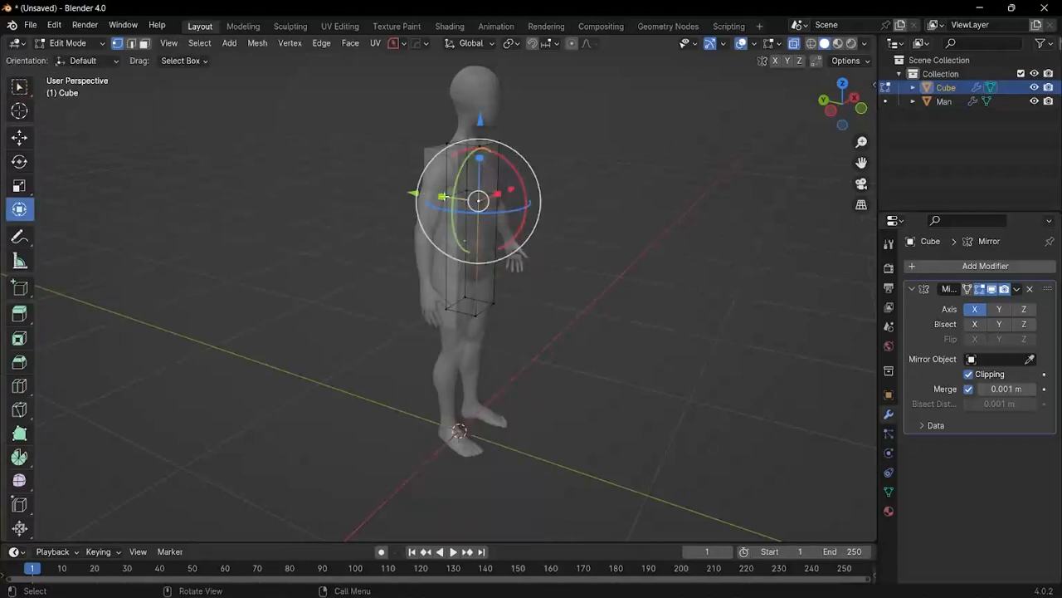
left_click_drag(413, 195, 440, 212)
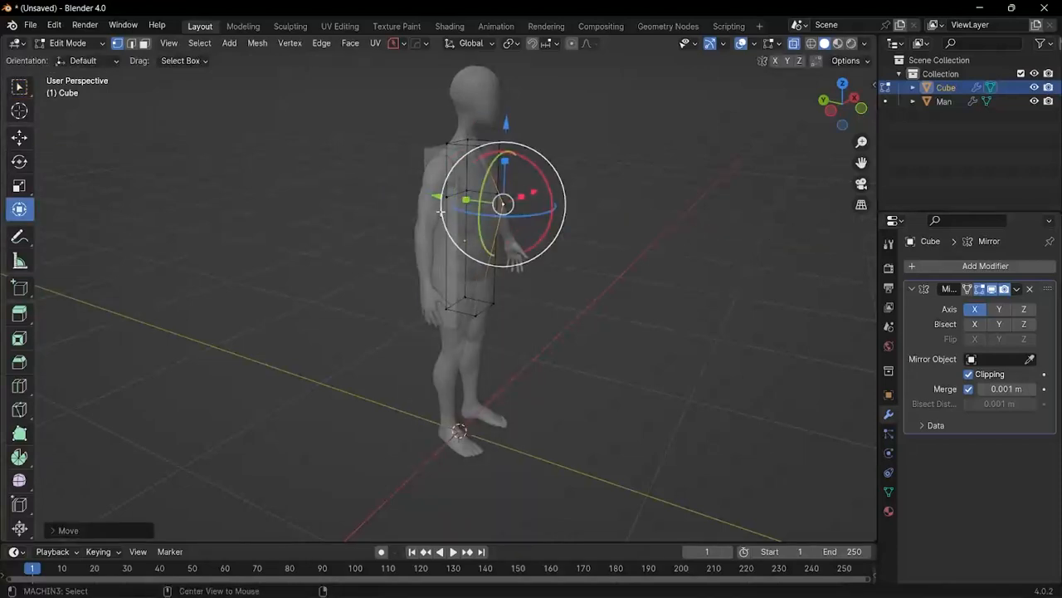
Step: Turn X-ray off and add a horizontal loop cut midway through the slab's section below the chest
middle_click_drag(440, 211, 485, 241)
scroll(498, 253, "up", 3)
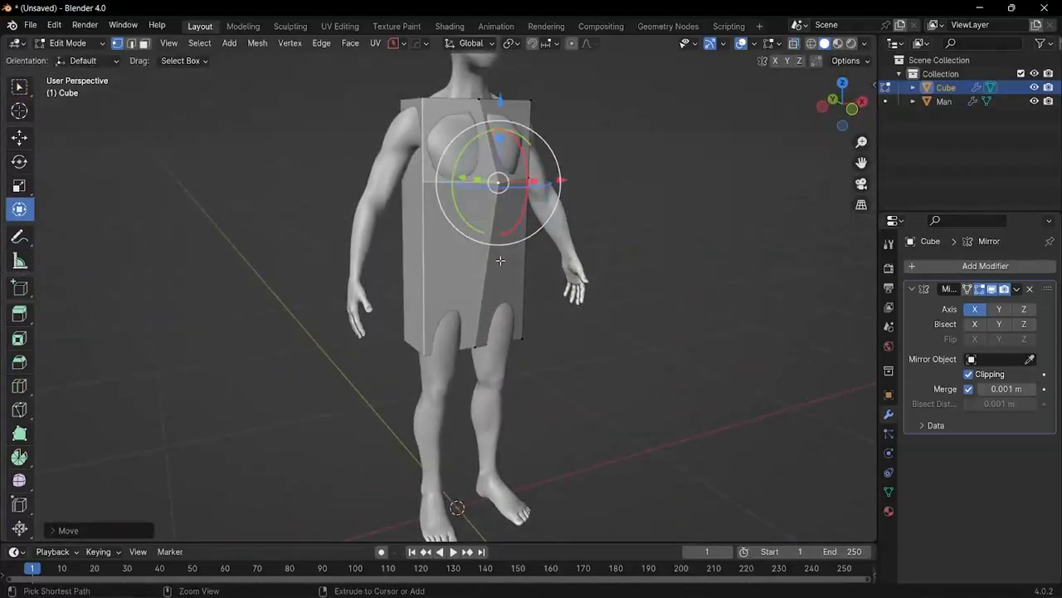
key("ctrl+r")
left_click(501, 261)
left_click(500, 261)
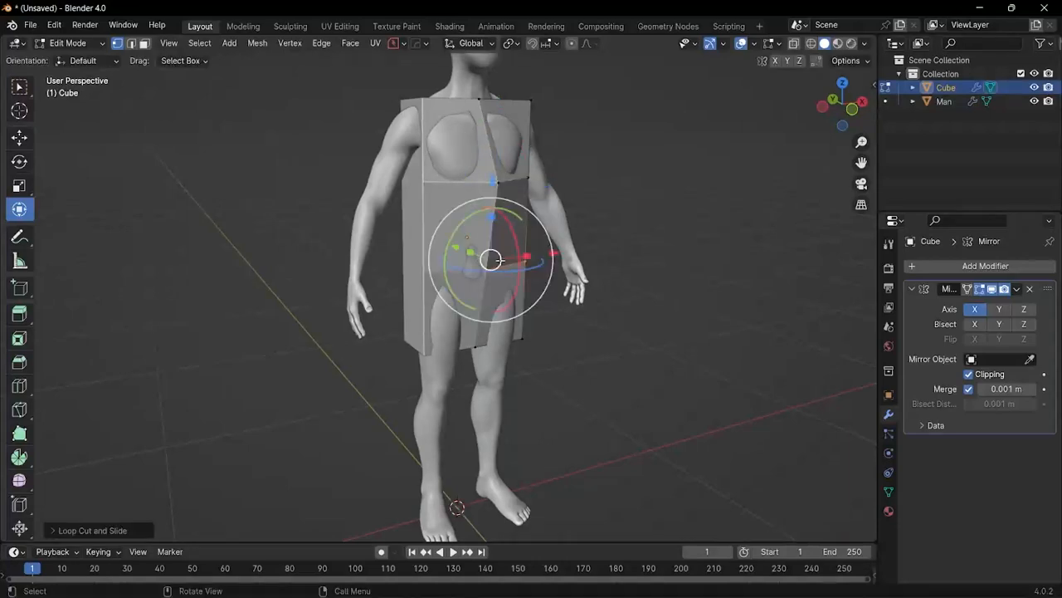
Step: Add a horizontal loop cut across the upper chest and pull its front centre vertex forward along Y
middle_click_drag(500, 261, 511, 216)
key("ctrl+r")
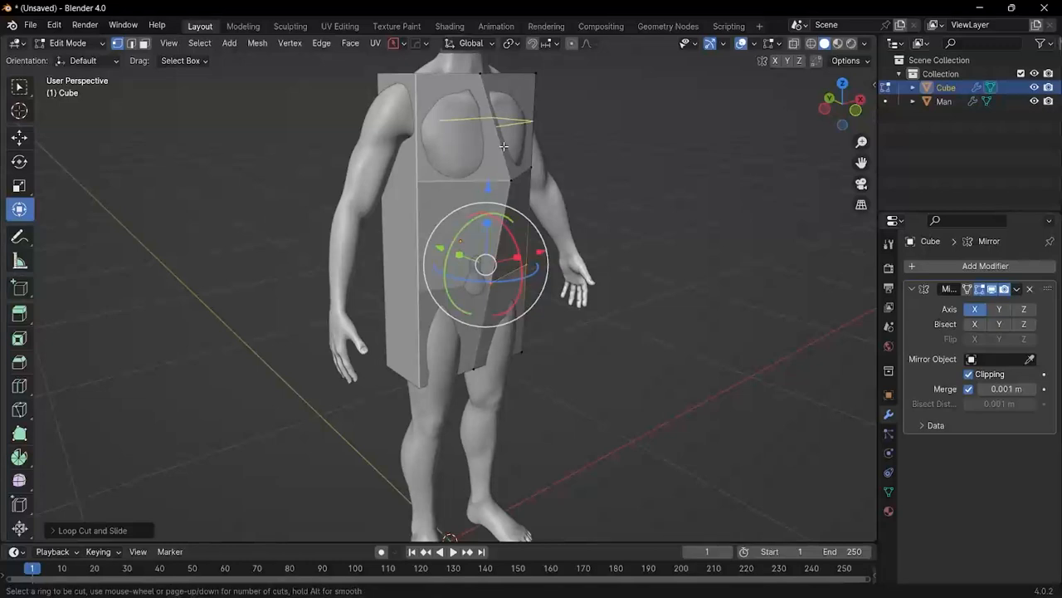
left_click(503, 144)
left_click(503, 142)
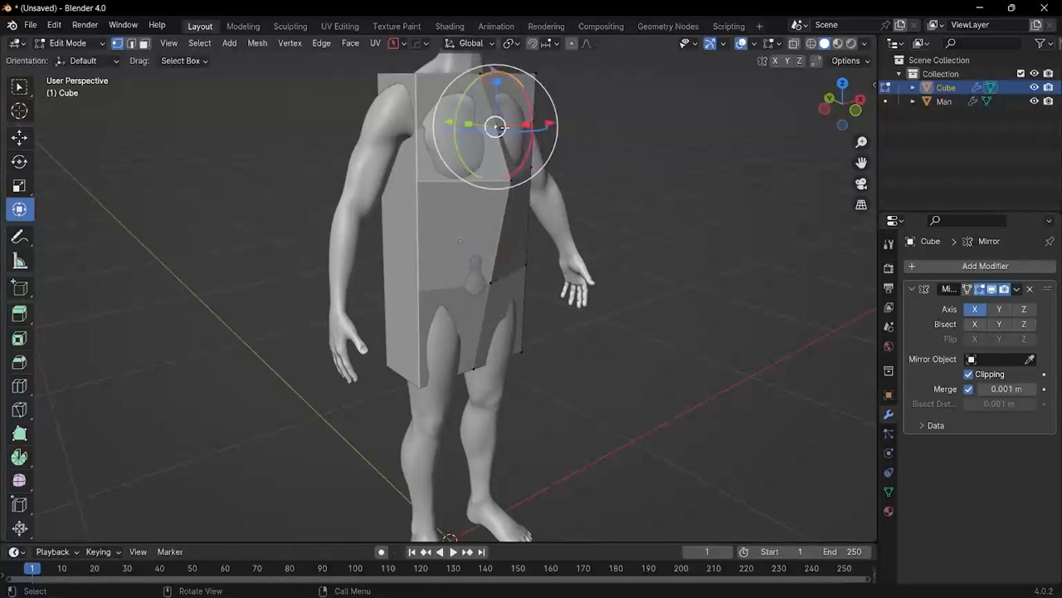
middle_click_drag(508, 125, 469, 85)
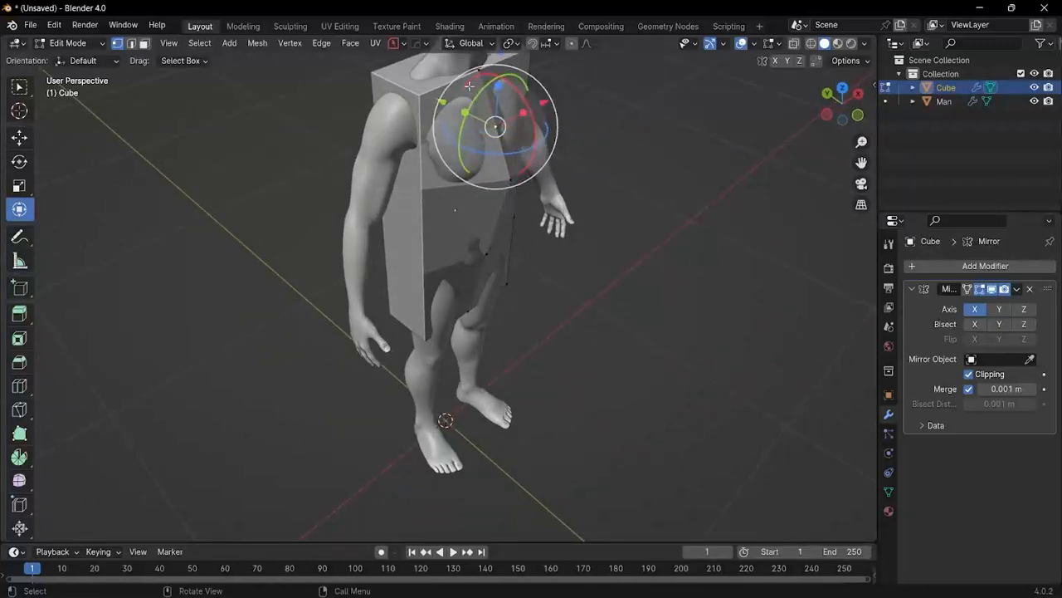
left_click_drag(440, 101, 463, 105)
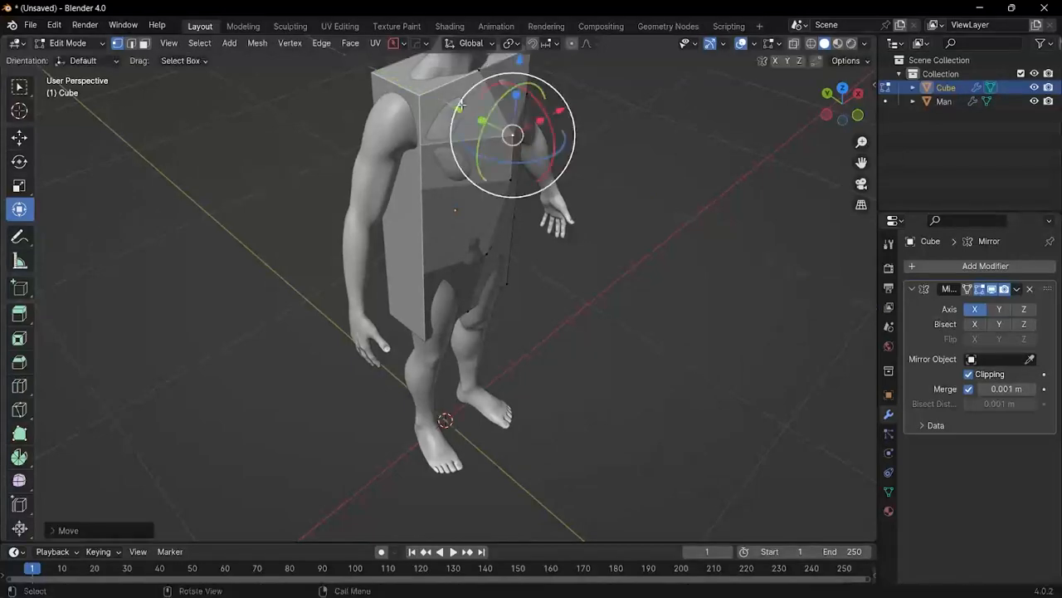
Step: With X-ray on, select the centre edge along the top of the slab at the neck and raise it along Z
middle_click_drag(498, 133, 514, 152)
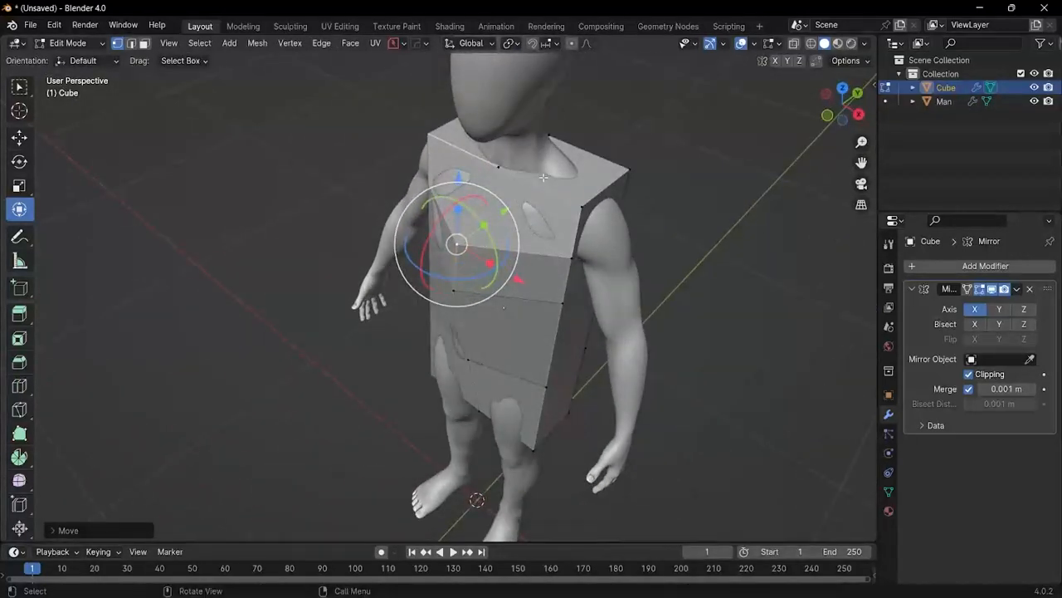
key("alt+z")
left_click(514, 152)
key("alt+z")
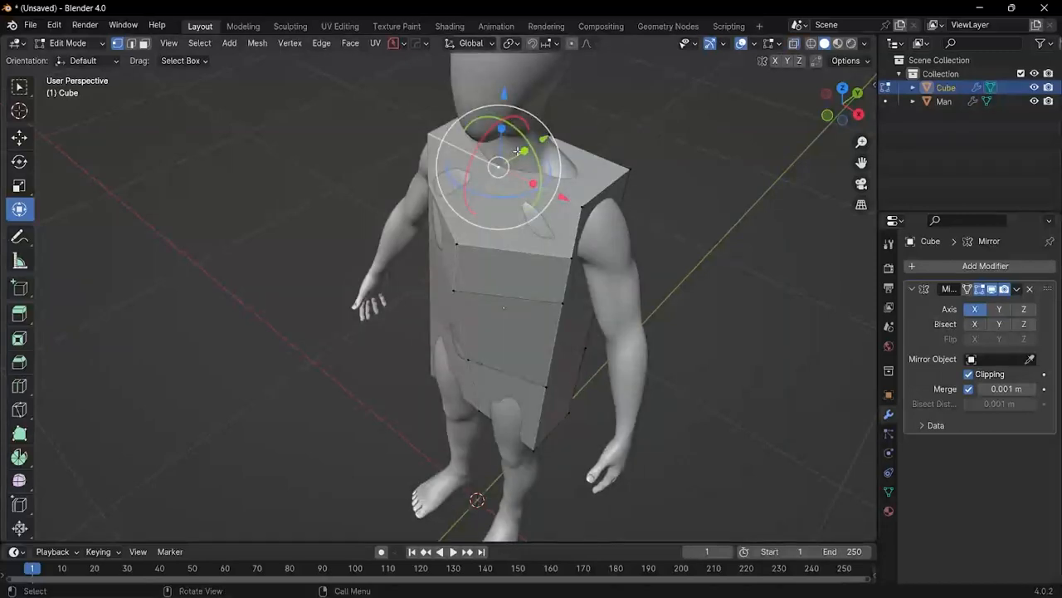
key("alt+z")
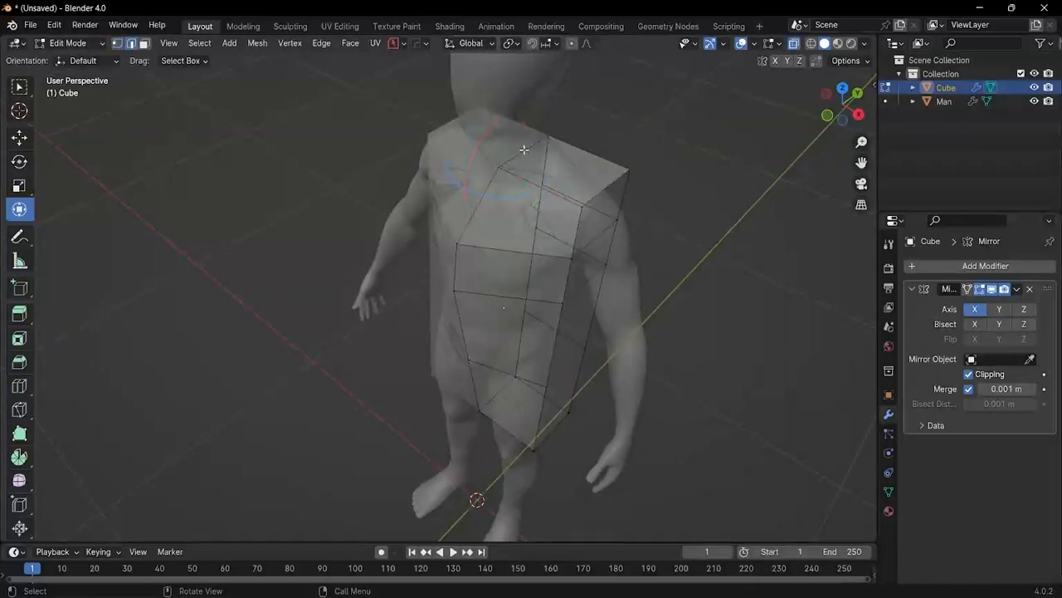
scroll(533, 177, "up", 3)
middle_click_drag(533, 177, 513, 199)
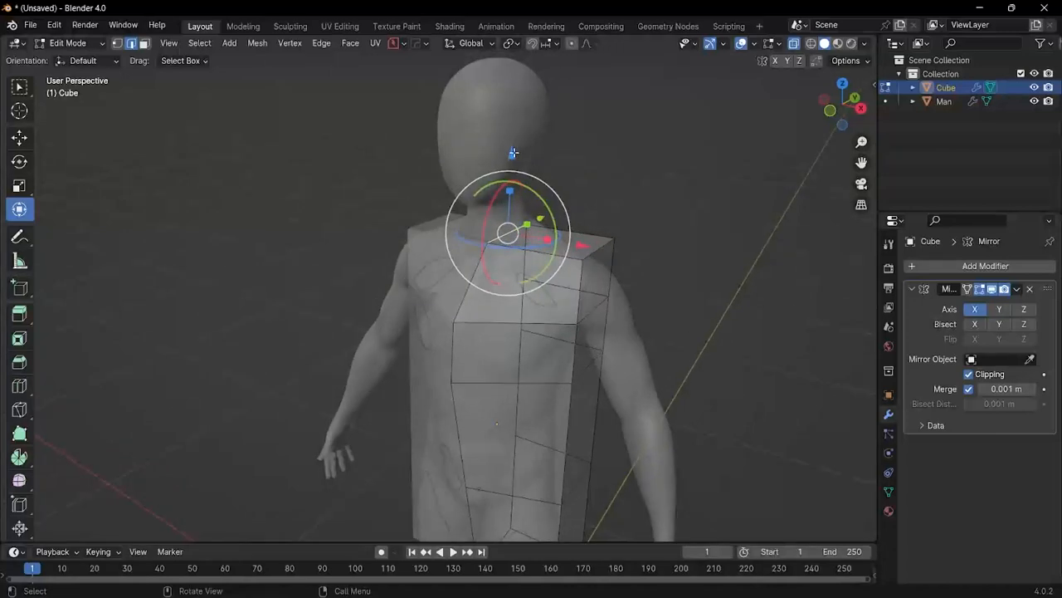
left_click_drag(514, 149, 515, 127)
Step: Turn X-ray off, select the uppermost side face at the shoulder and extrude it outward into a short sleeve
scroll(571, 280, "down", 4)
middle_click_drag(573, 305, 652, 278)
scroll(562, 288, "up", 2)
key("alt+z")
key("3")
left_click(586, 278)
scroll(652, 278, "down", 2)
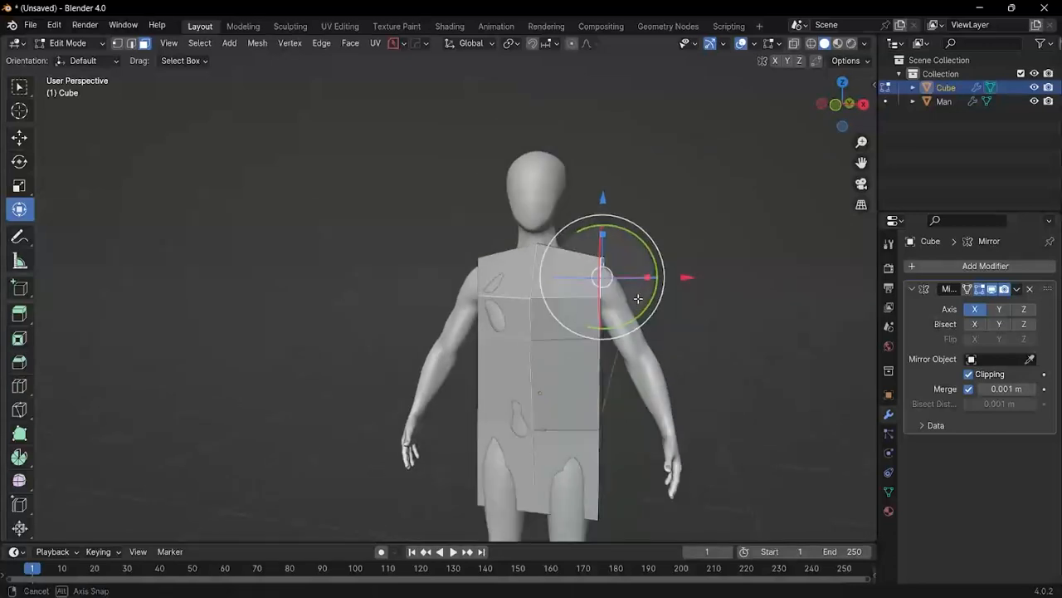
scroll(655, 284, "up", 2)
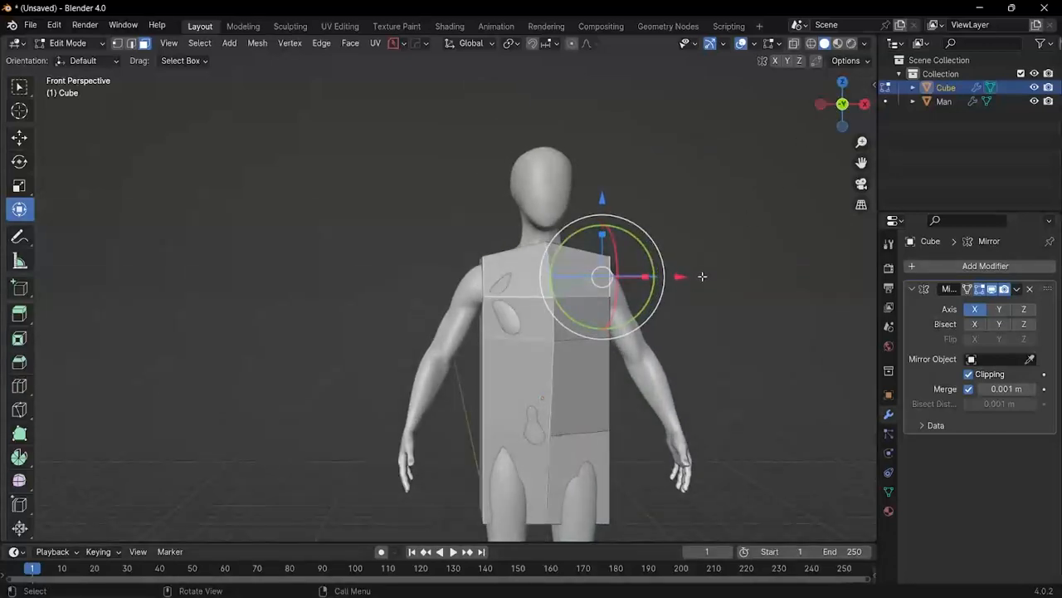
middle_click_drag(702, 275, 591, 246, "shift")
key("e")
left_click(591, 305)
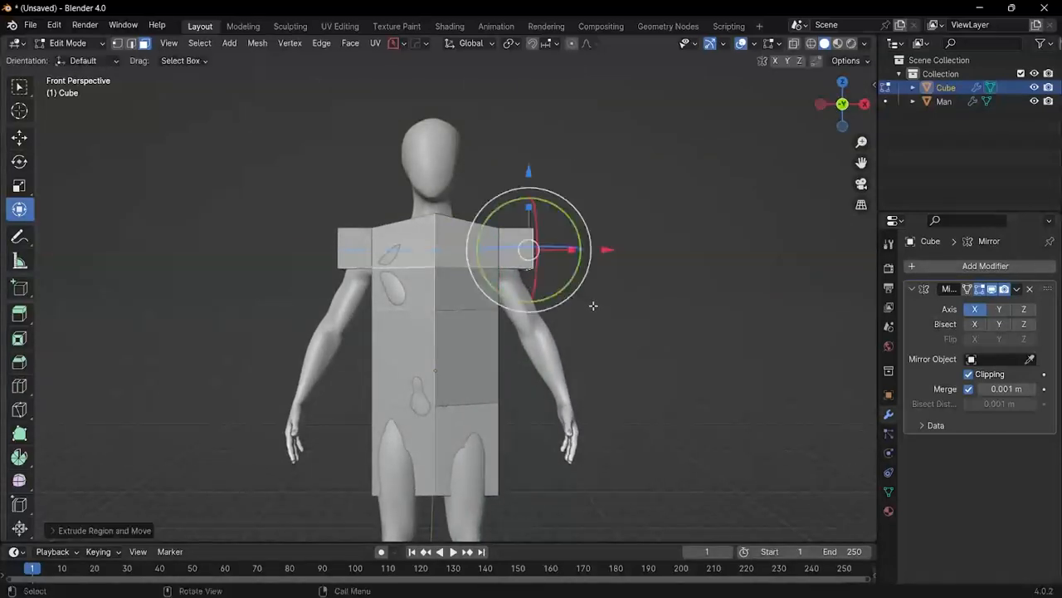
Step: Move the sleeve's end face down along Z so the sleeve slopes along the upper arm
key("g")
key("z")
left_click(536, 216)
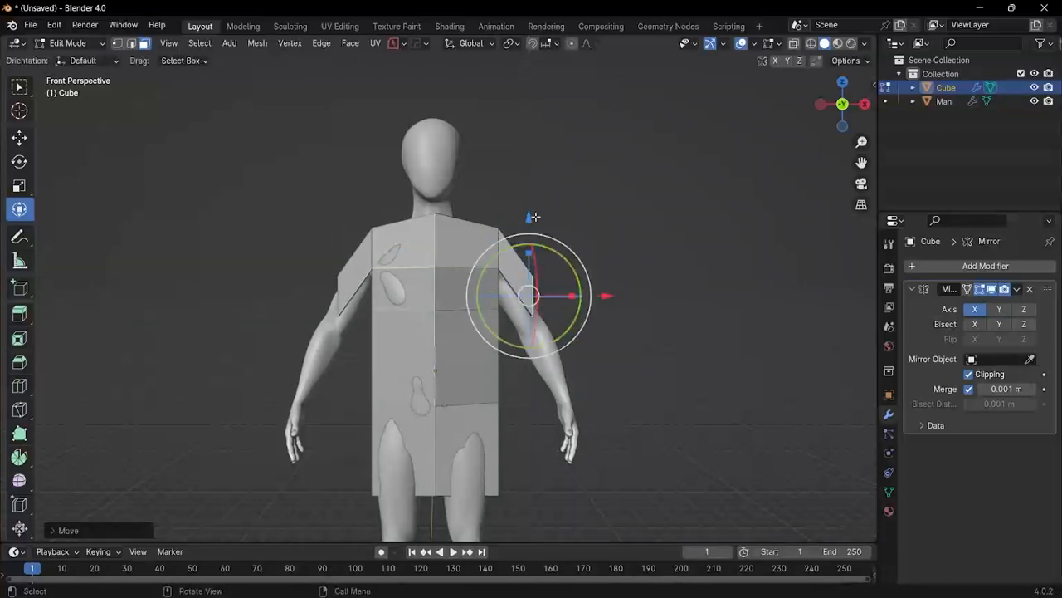
Step: With X-ray on, select the underarm edge where the sleeve meets the torso, lower it along Z, and turn X-ray off
middle_click_drag(536, 215, 479, 336)
key("alt+z")
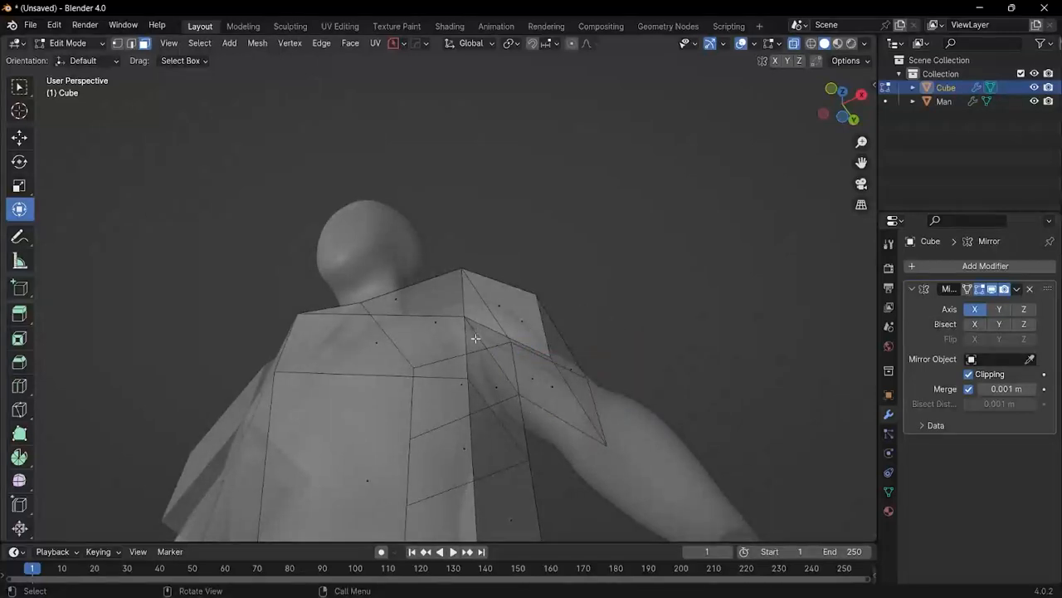
middle_click_drag(482, 343, 482, 286)
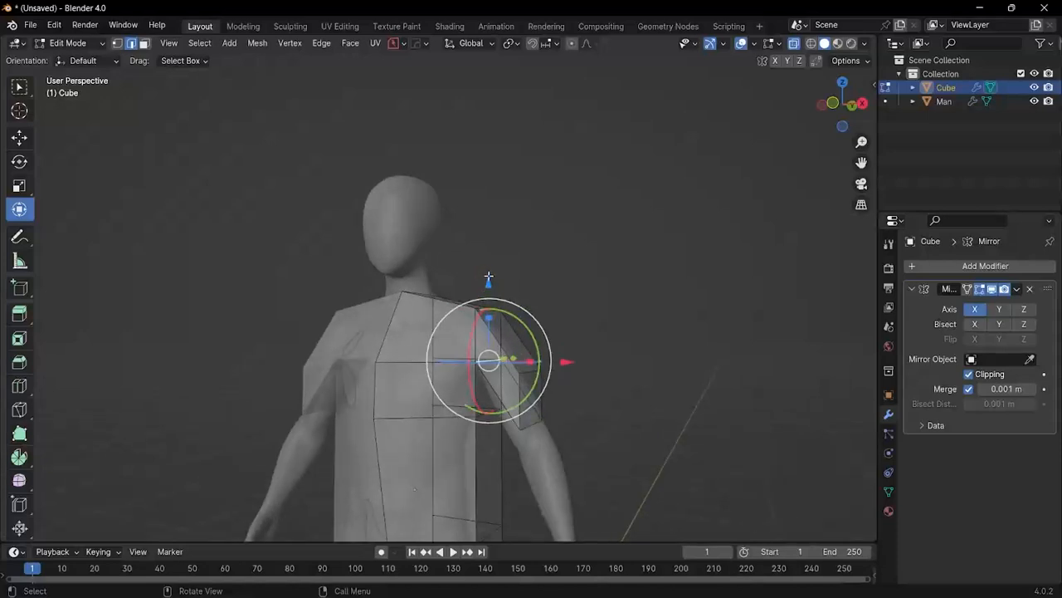
left_click_drag(489, 281, 498, 315)
middle_click_drag(498, 315, 528, 273)
key("alt+z")
scroll(529, 319, "down", 3)
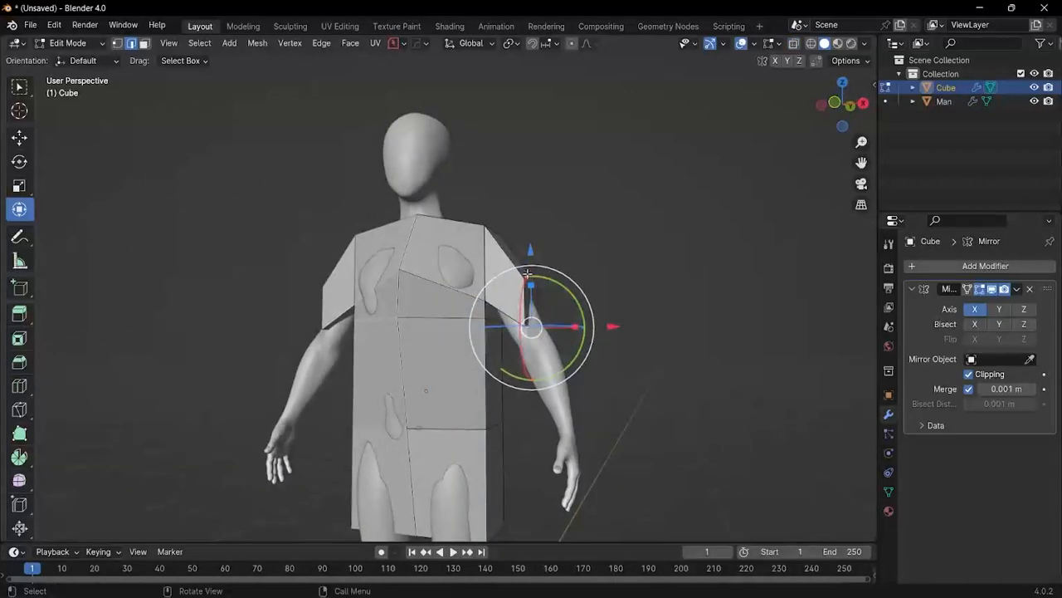
Step: Lower the sleeve opening's bottom edge along Z, and move its top edge outward along X and down along Z
left_click_drag(533, 245, 530, 311)
key("ctrl+z")
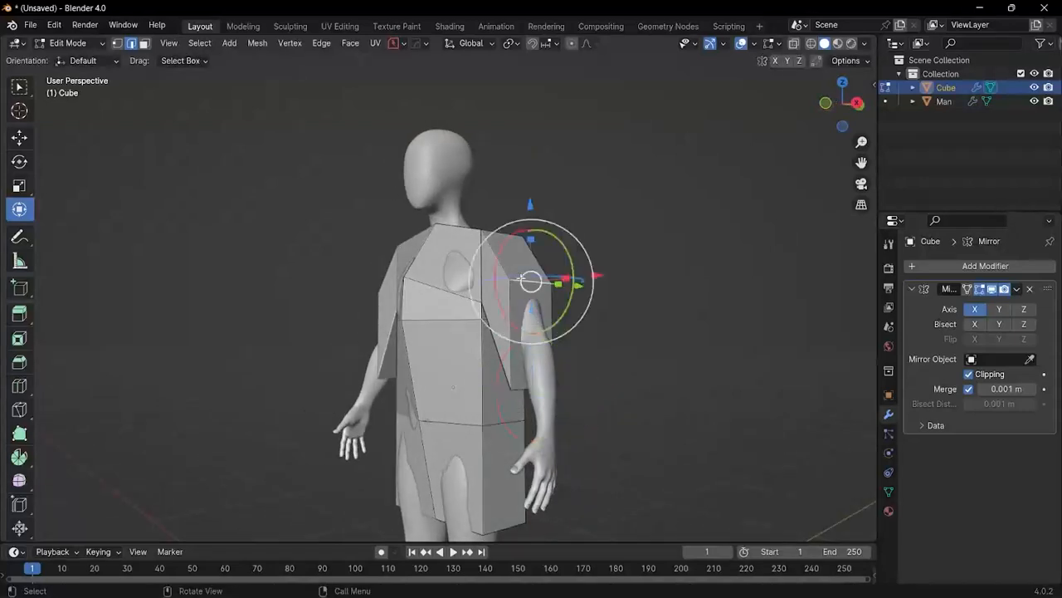
middle_click_drag(590, 314, 541, 218)
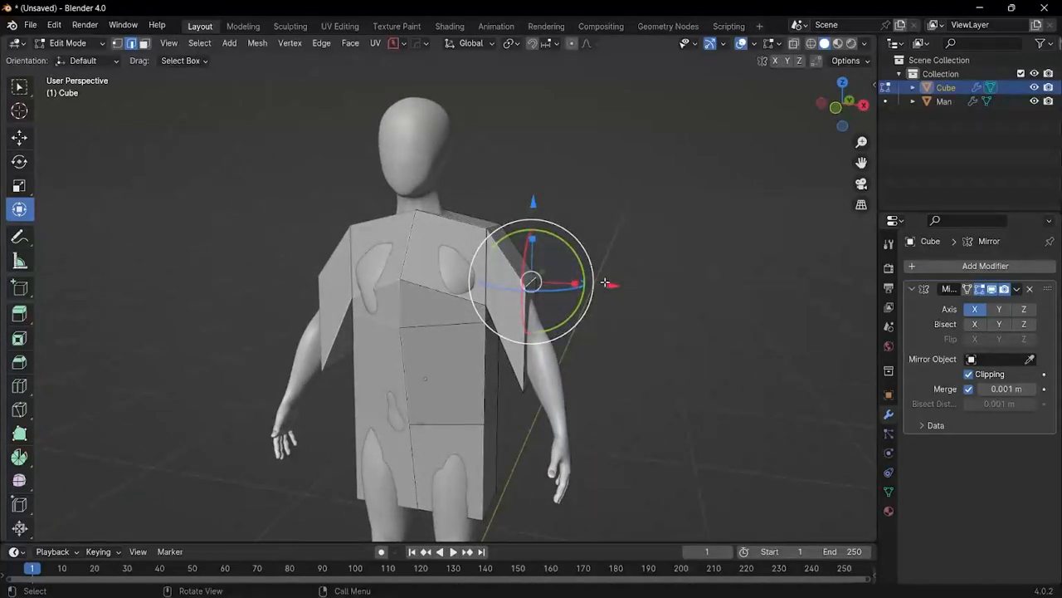
left_click_drag(605, 283, 627, 285)
left_click_drag(556, 203, 562, 250)
Step: Reposition the sleeve opening's bottom edge under the arm, adjusting it along Z and X to angle the cuff
middle_click_drag(562, 250, 530, 313)
scroll(529, 313, "up", 3)
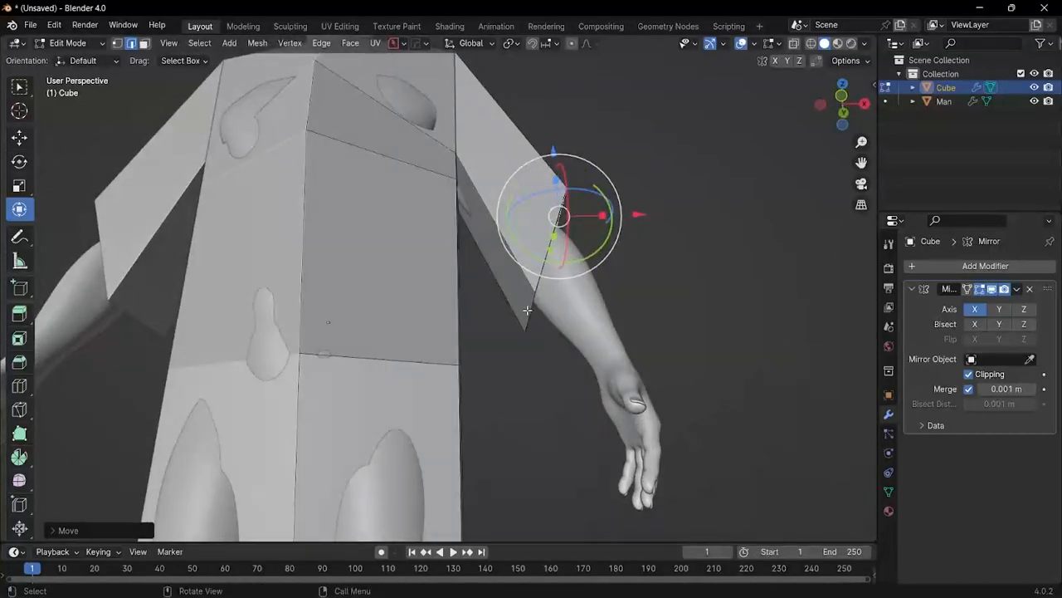
left_click_drag(524, 243, 520, 214)
left_click_drag(615, 276, 581, 264)
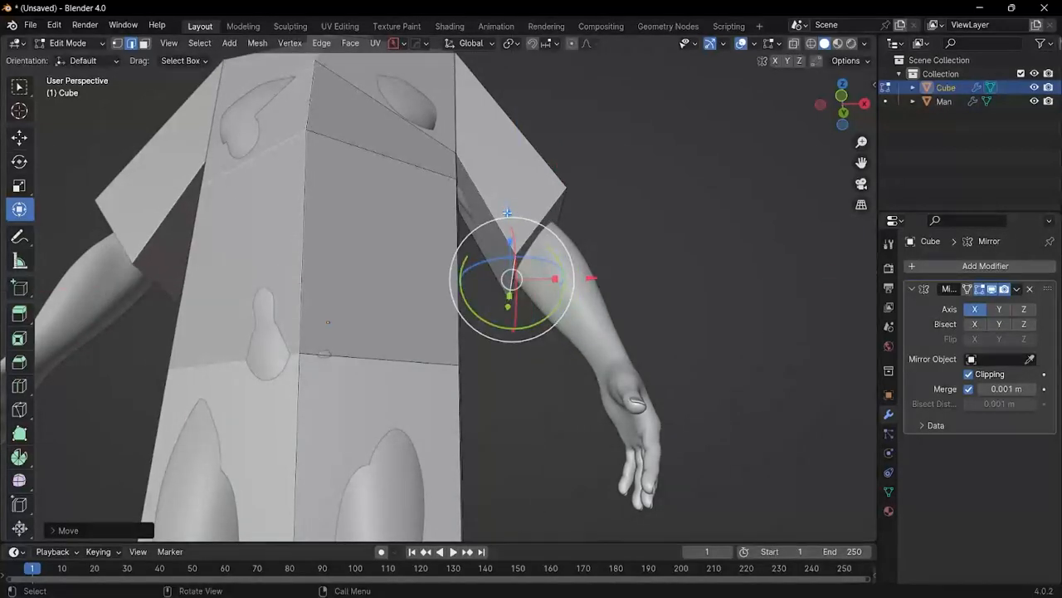
left_click_drag(508, 213, 505, 232)
left_click_drag(554, 279, 573, 262)
Step: Select the whole shirt mesh and subdivide it
scroll(498, 273, "down", 5)
middle_click_drag(498, 273, 452, 295)
scroll(503, 302, "down", 3)
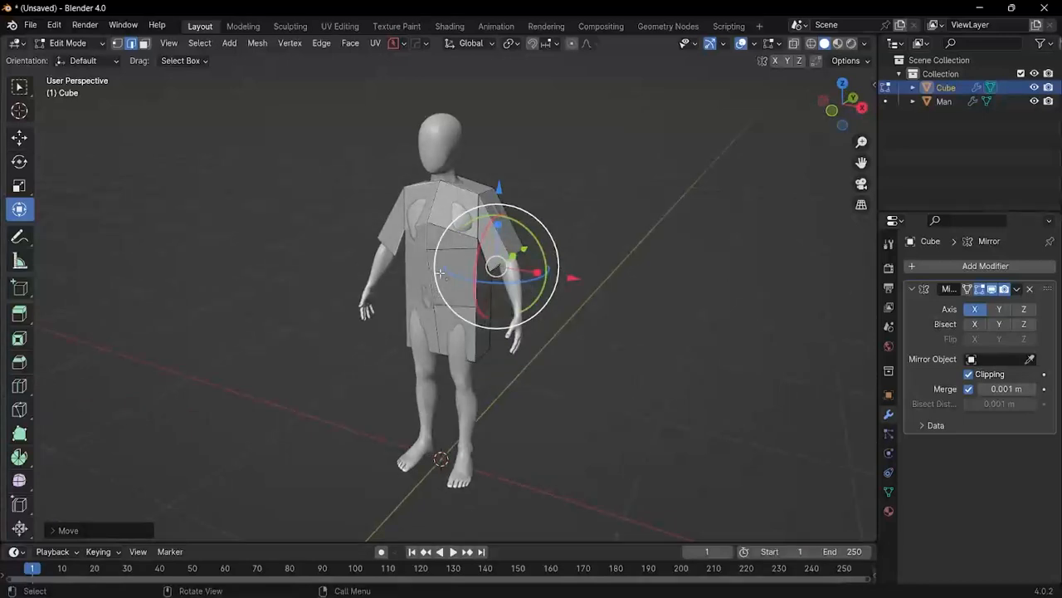
middle_click_drag(488, 226, 477, 240)
scroll(465, 253, "up", 2)
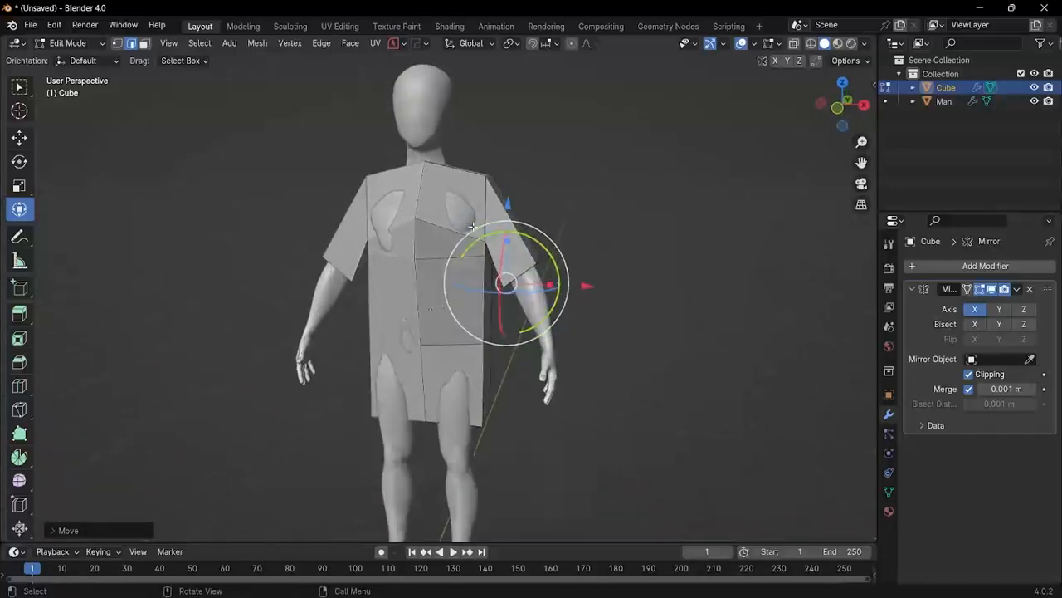
key("a")
right_click(456, 243)
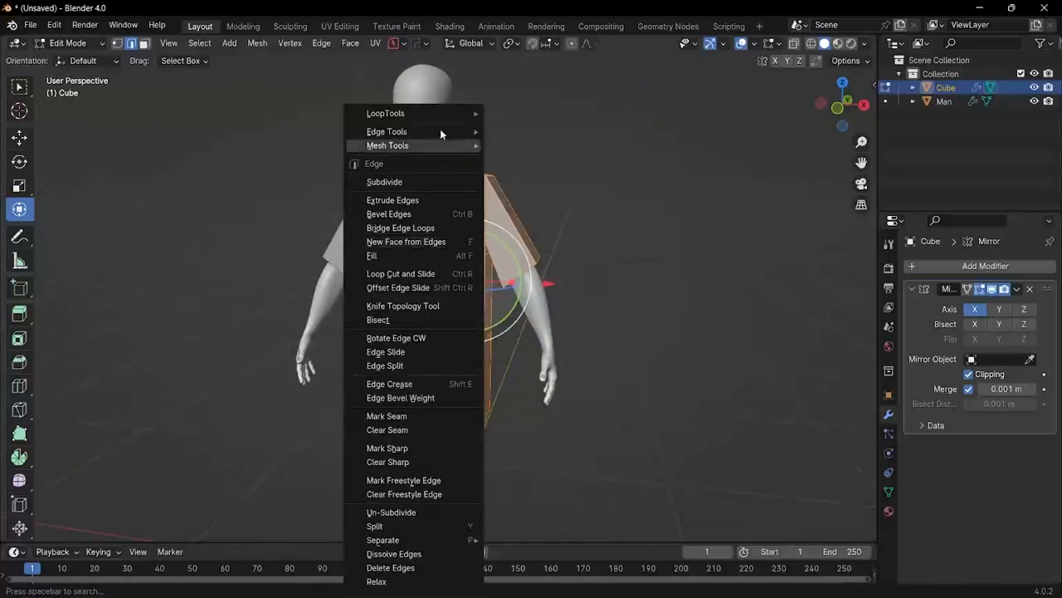
left_click(419, 182)
Step: Add four horizontal loop cuts down the torso, one midway through each section from below the chest to the hem
middle_click_drag(419, 189, 498, 191)
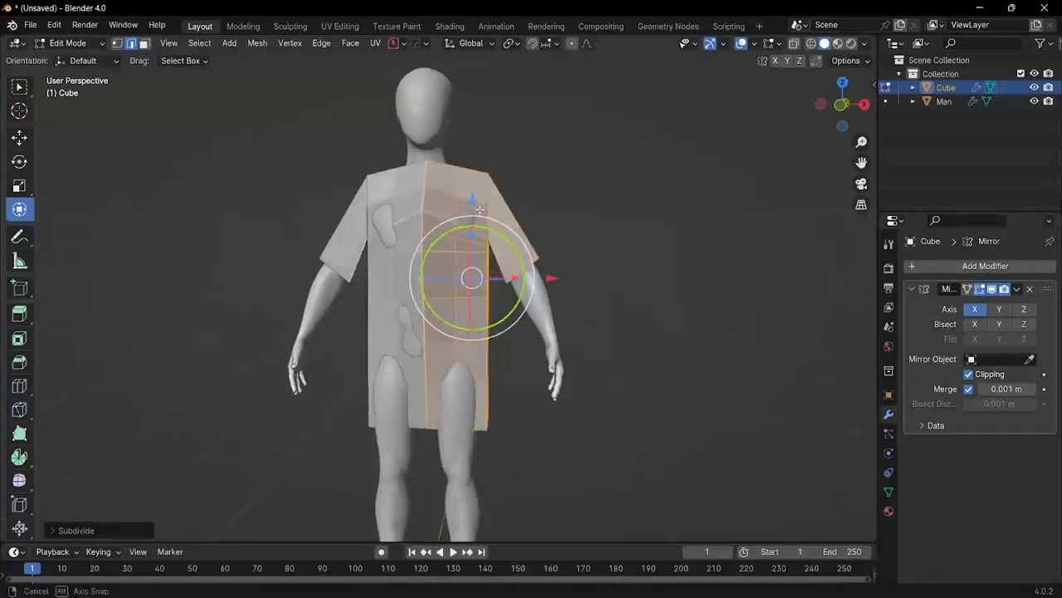
scroll(531, 191, "up", 3)
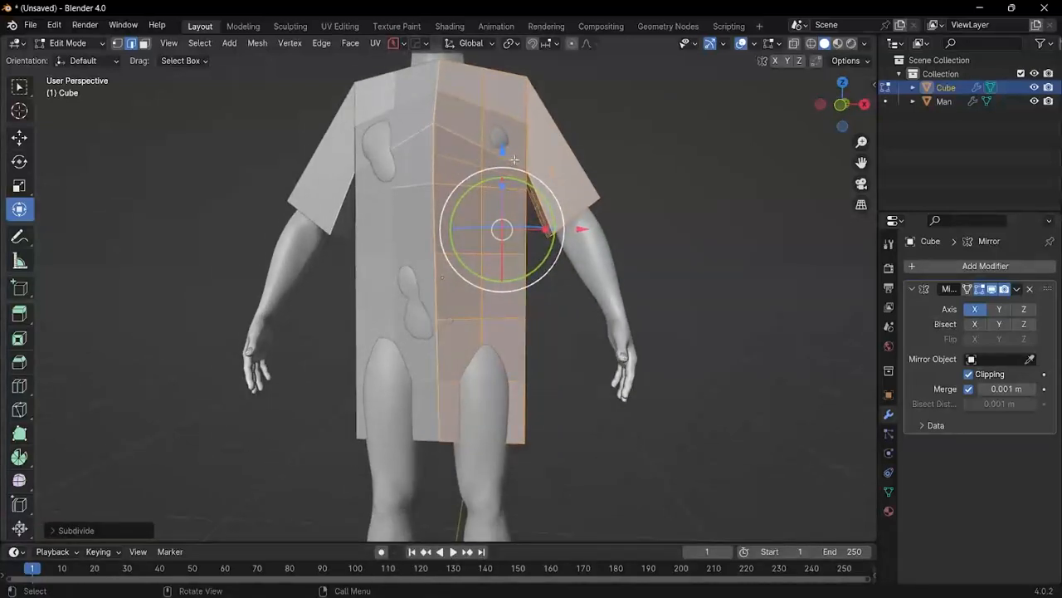
key("ctrl+r")
left_click(492, 207)
left_click(491, 205)
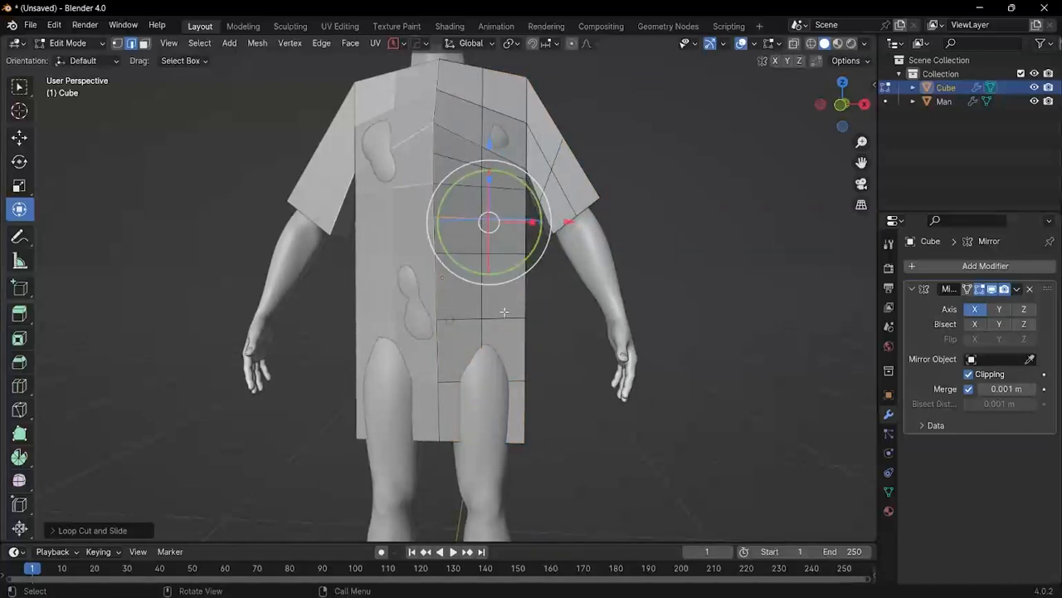
key("ctrl+r")
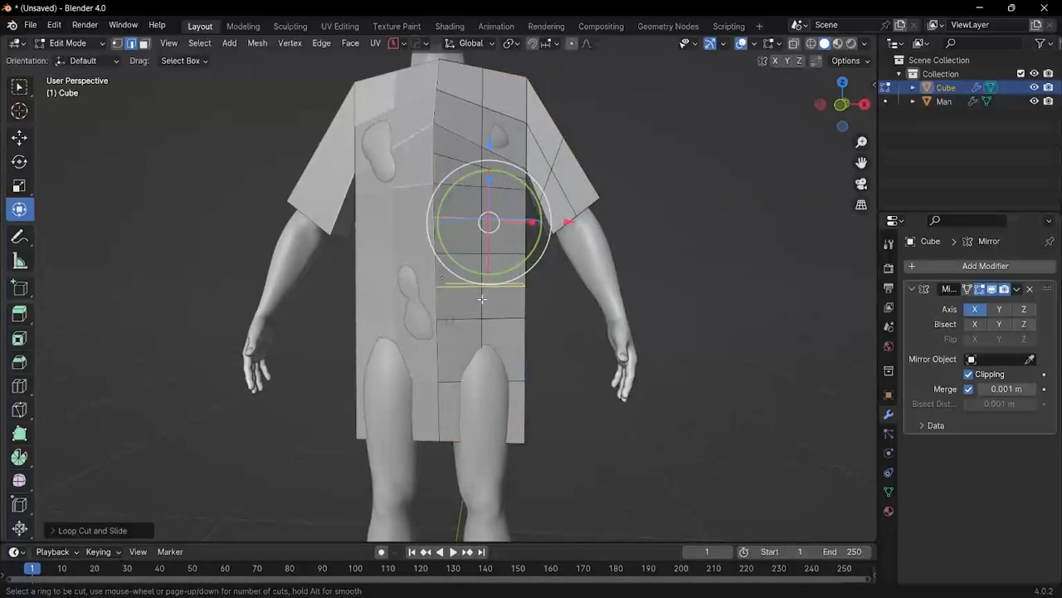
left_click(483, 299)
left_click(483, 301)
key("ctrl+r")
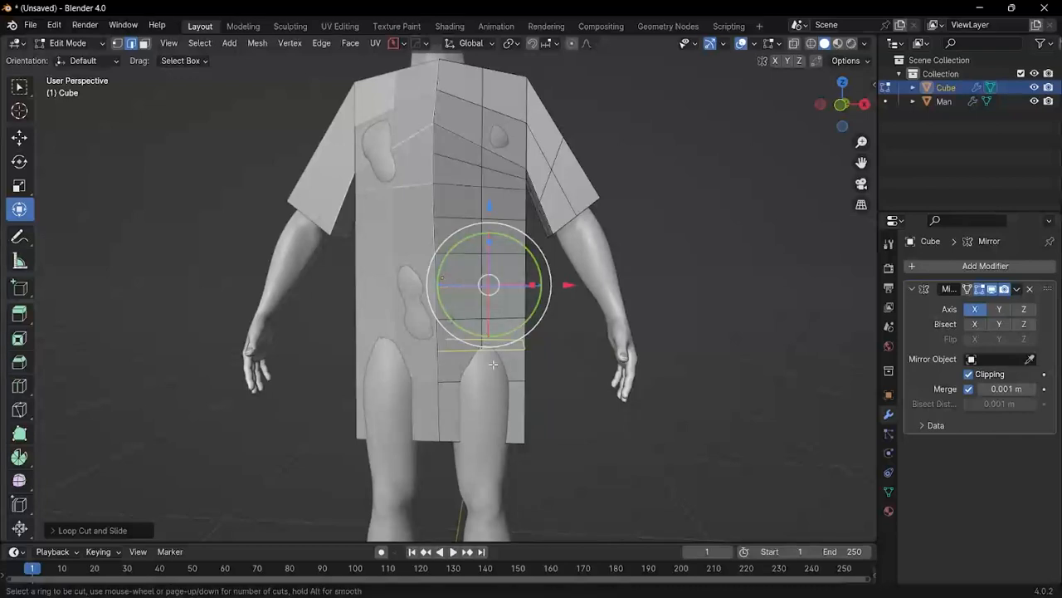
left_click(493, 366)
left_click(505, 414)
key("ctrl+r")
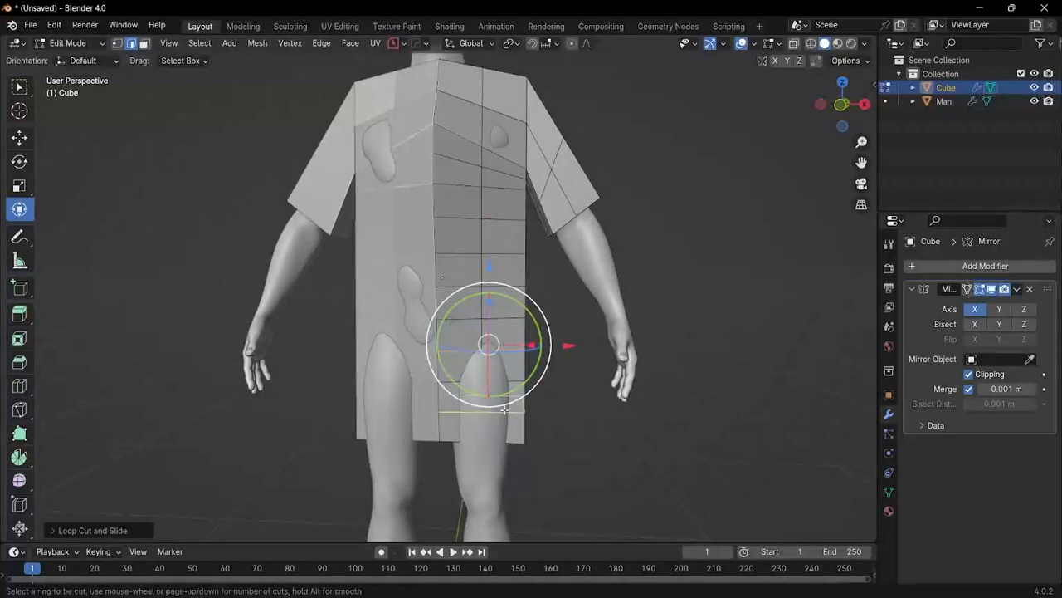
left_click(506, 405)
left_click(506, 408)
Step: Add vertical loop cuts through the depth of the torso's side and sleeve, and loop cuts across the sleeve's lower and upper halves
middle_click_drag(505, 409, 584, 148)
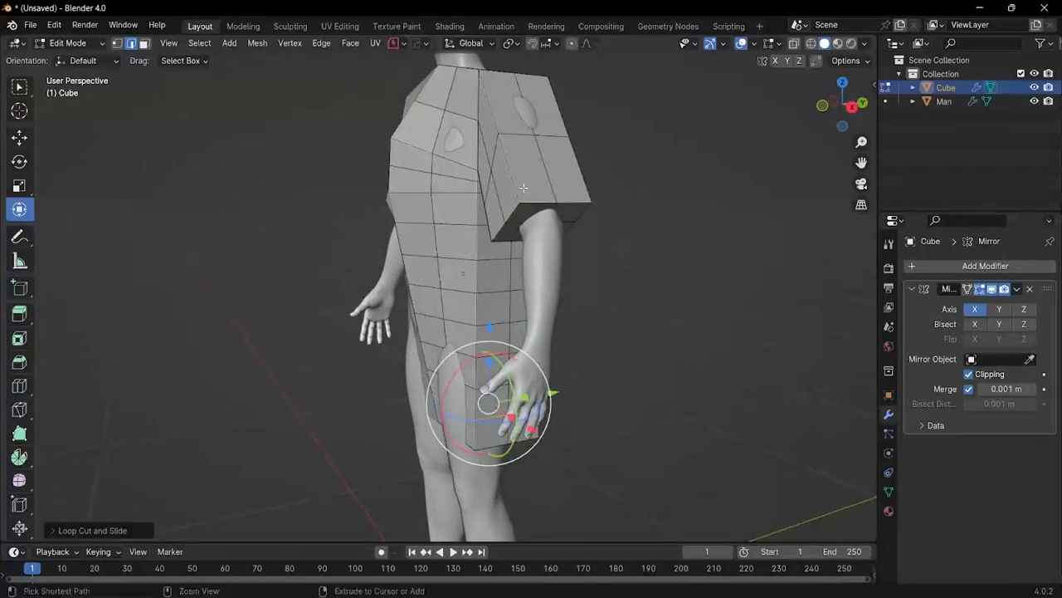
left_click(520, 149, "alt")
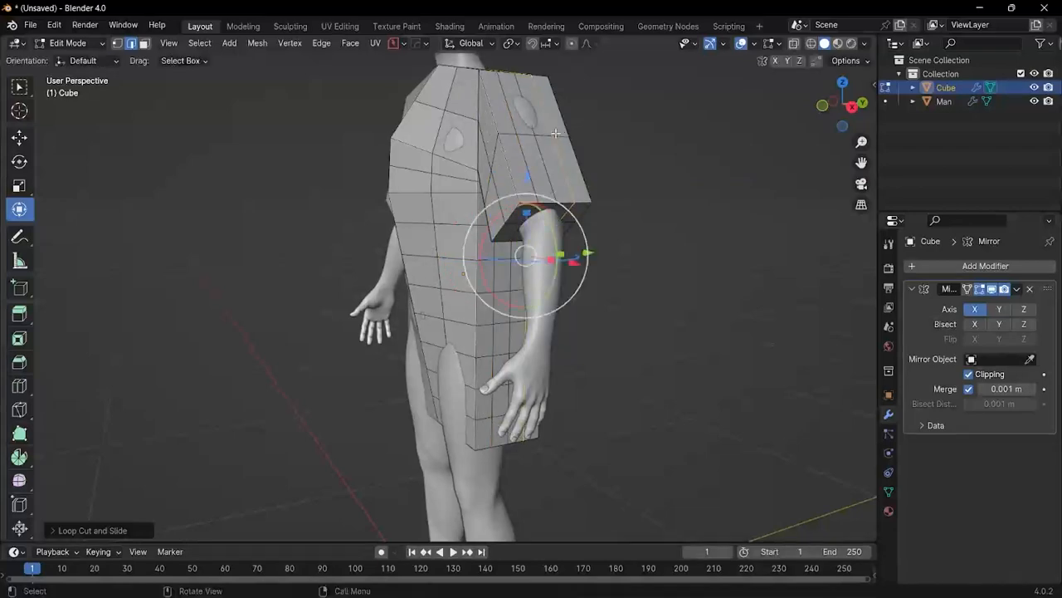
middle_click_drag(554, 137, 588, 154)
key("ctrl+r")
left_click(512, 121)
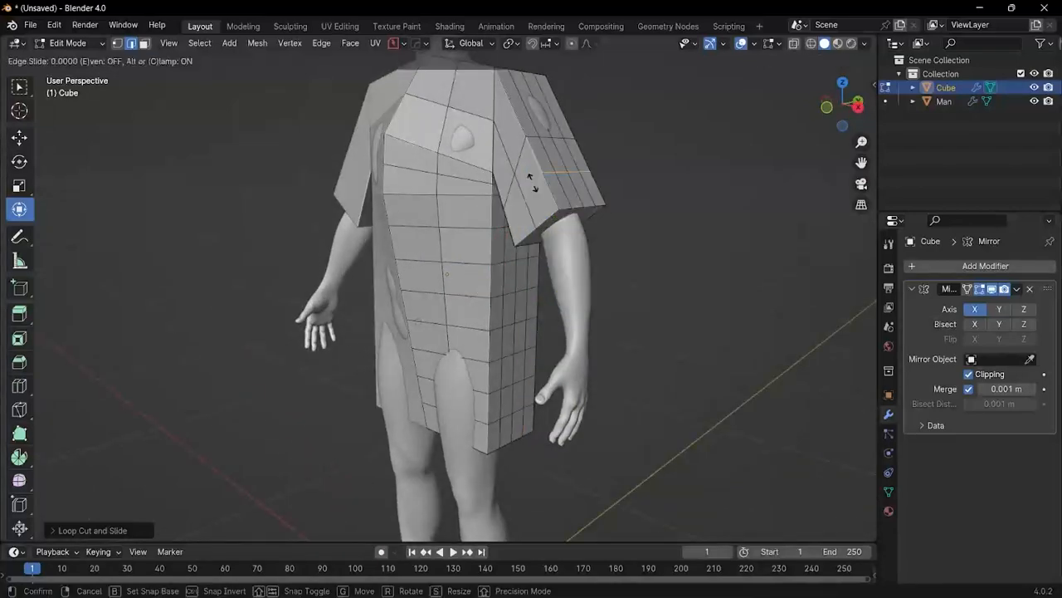
left_click(512, 121)
left_click(514, 122, "alt")
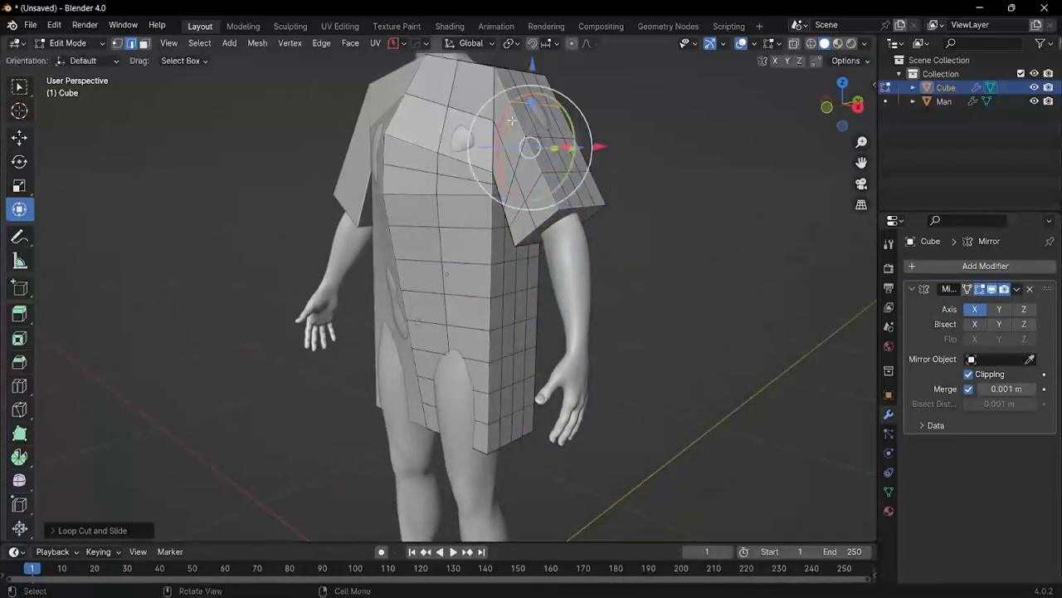
Step: Switch the shirt to Object Mode and apply its Mirror modifier
middle_click_drag(514, 122, 596, 142)
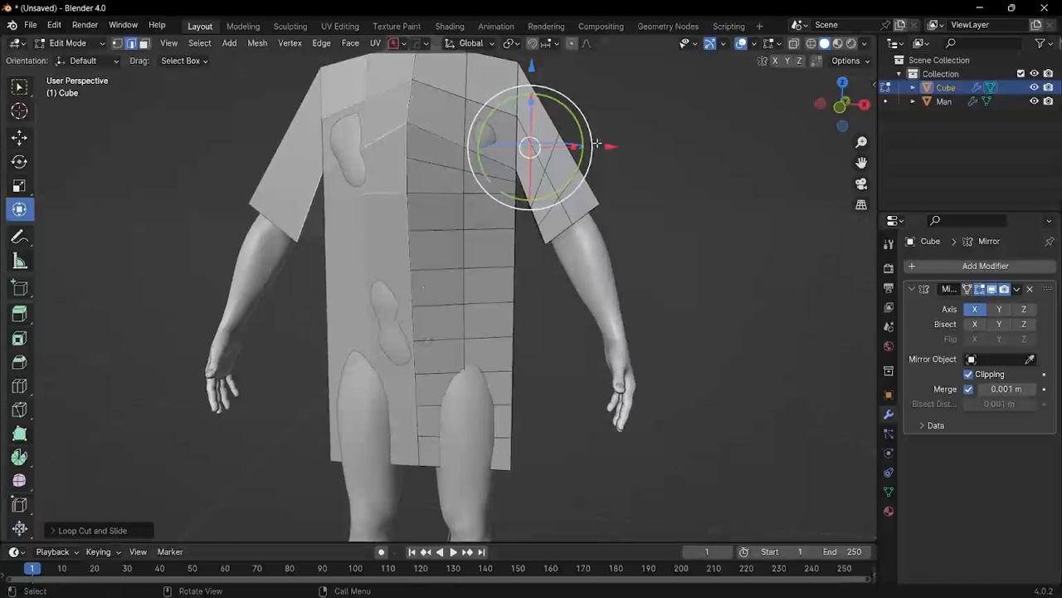
left_click(94, 48)
left_click(71, 45)
mouse_move(581, 181)
middle_mouse_down()
mouse_move(559, 164)
mouse_move(581, 182)
middle_mouse_up()
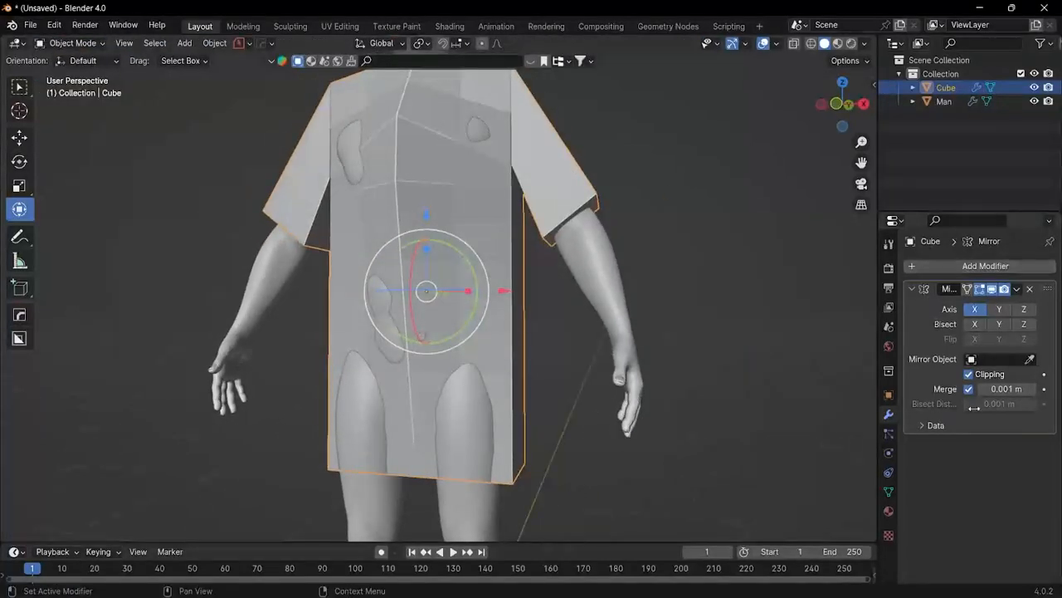
left_click(1021, 290)
left_click(982, 304)
Step: Add a Multiresolution modifier to the shirt and subdivide it once
left_click(984, 266)
mouse_move(981, 267)
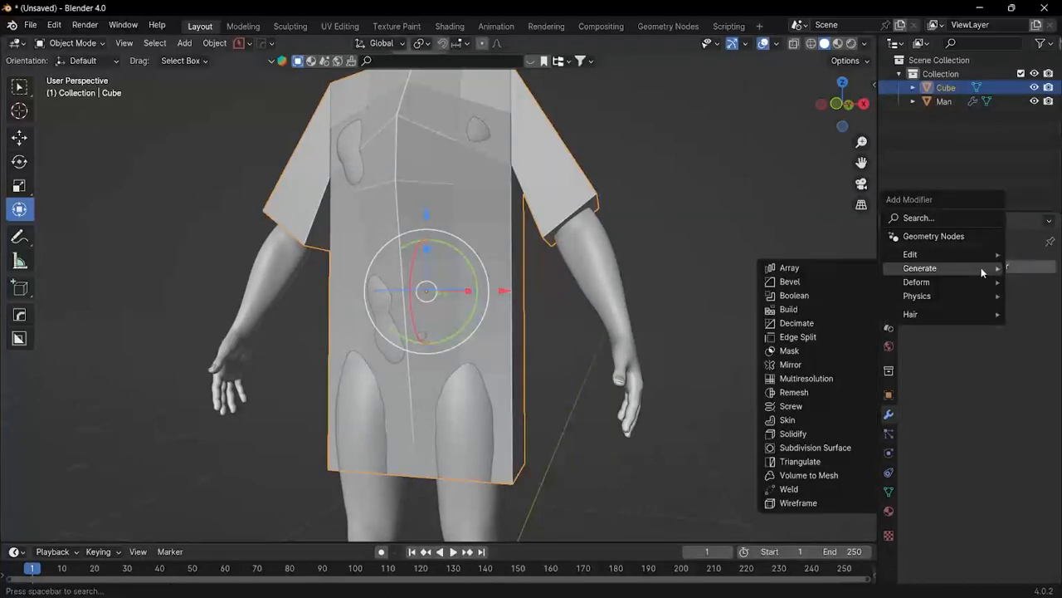
left_click(820, 378)
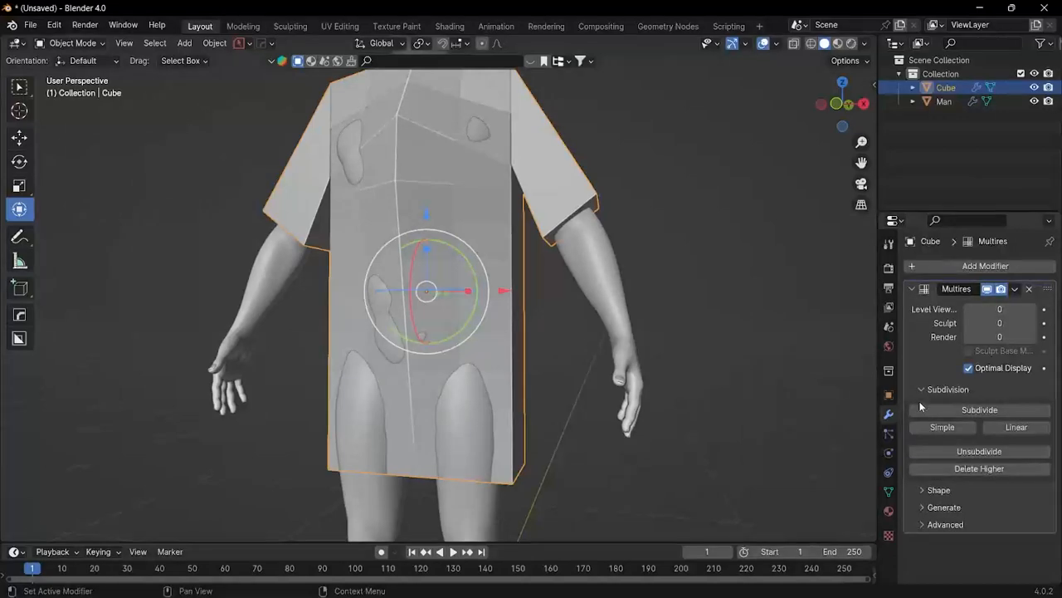
left_click(982, 411)
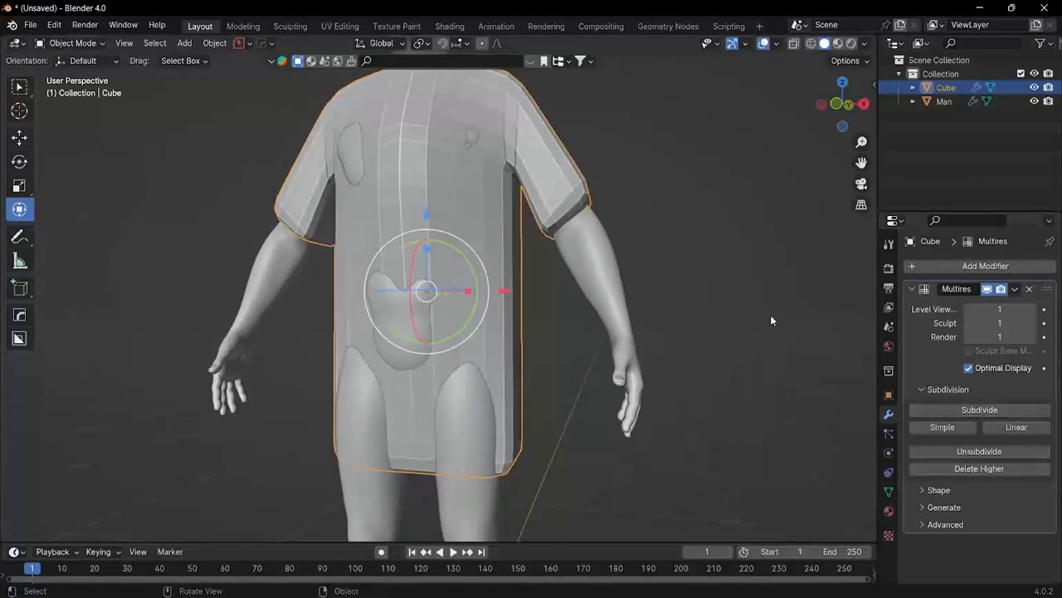
Step: Switch the shirt to Edit Mode and delete the faces on top beside the neck to open the collar
middle_click_drag(639, 284, 450, 316)
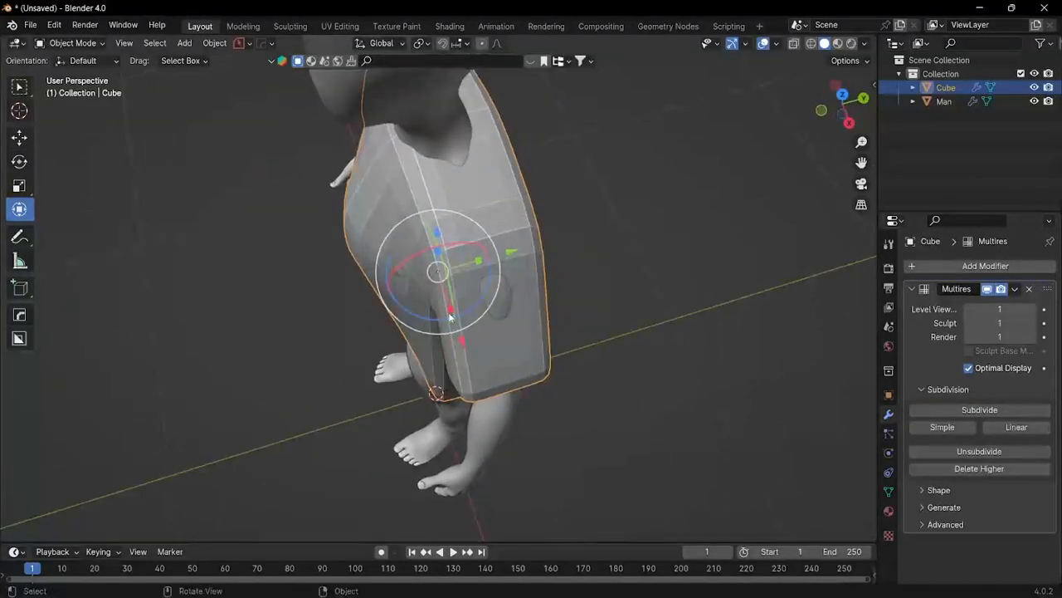
middle_click_drag(469, 221, 467, 244, "shift")
left_click(76, 43)
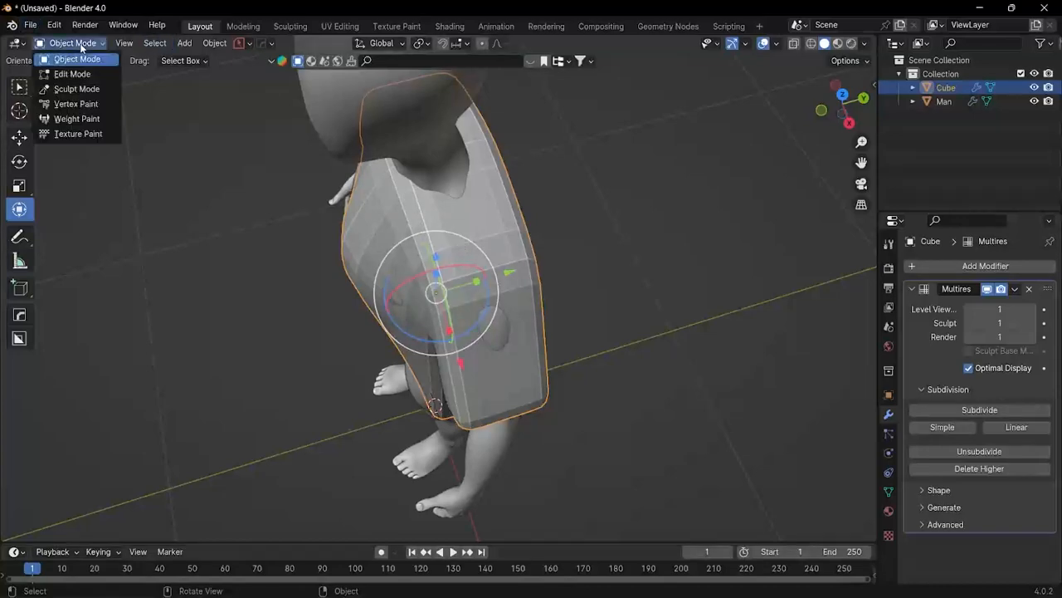
left_click(80, 74)
middle_click_drag(448, 179, 448, 146)
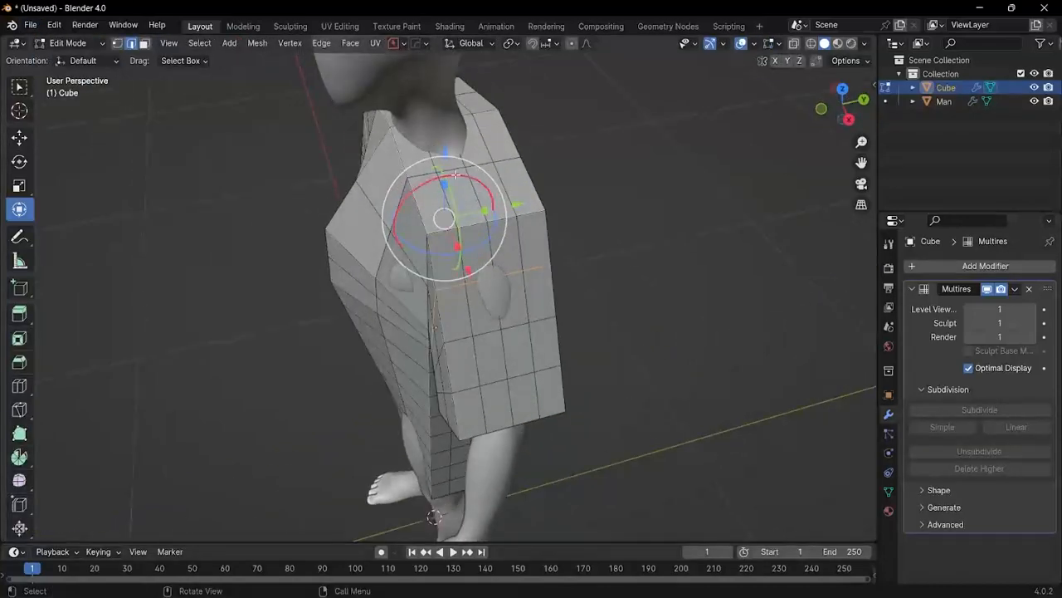
middle_click_drag(488, 181, 443, 170)
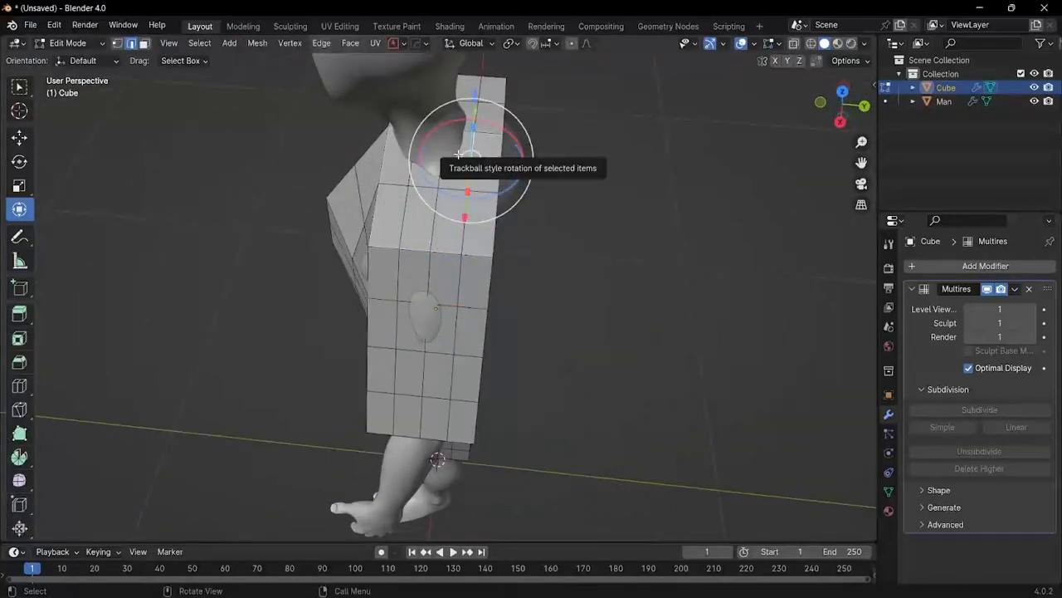
key("3")
left_click(457, 157)
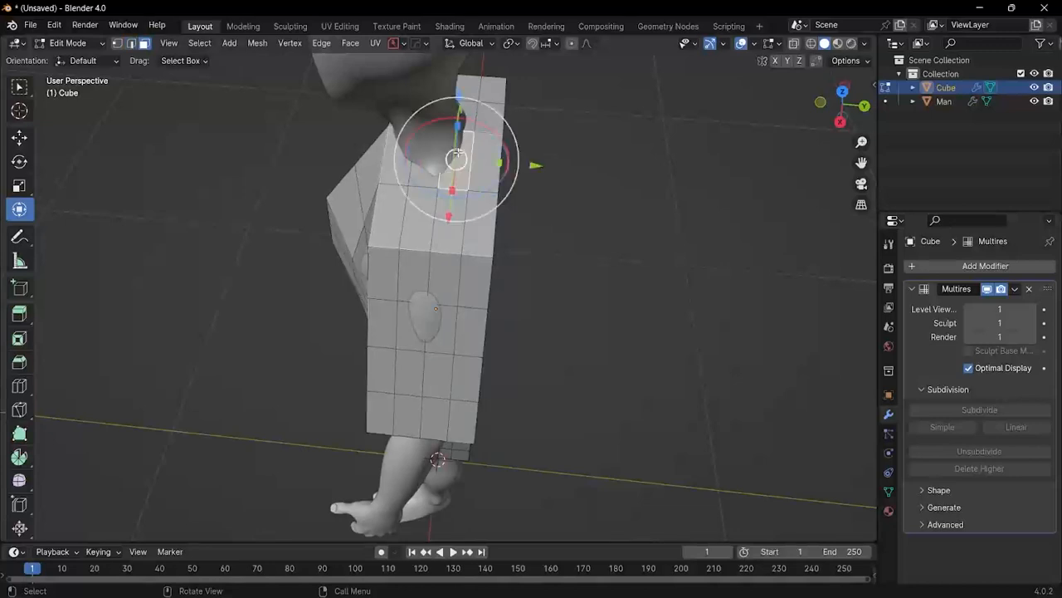
left_click(429, 177, "shift")
middle_click_drag(429, 176, 441, 159)
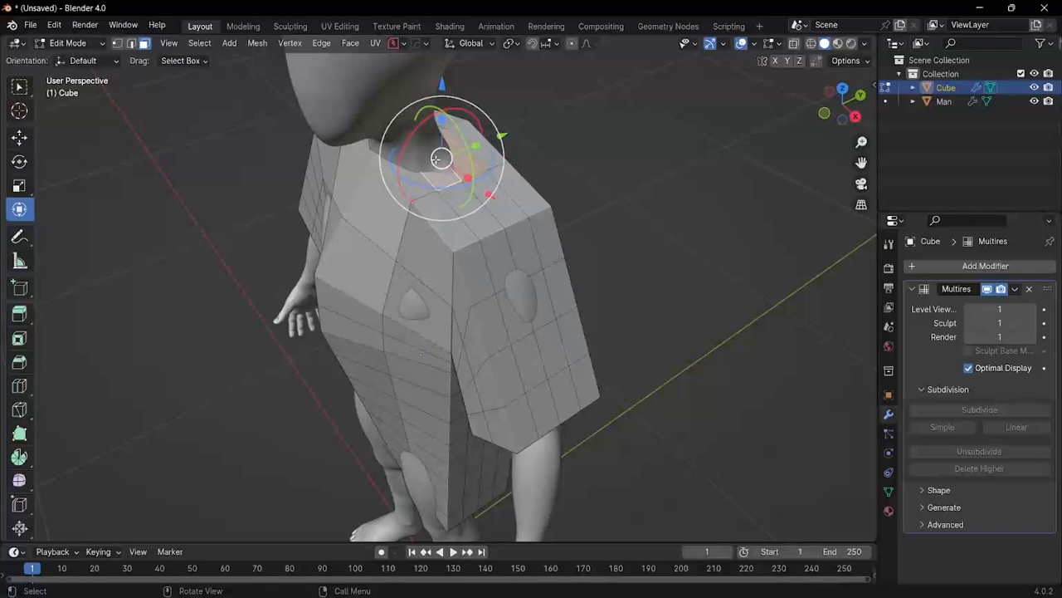
key("x")
left_click(431, 159)
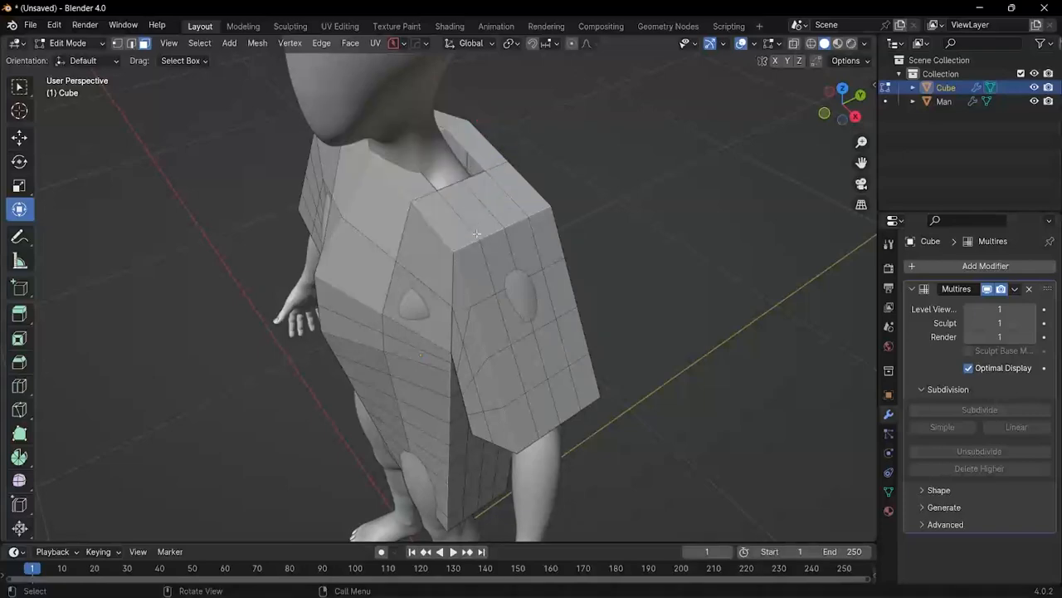
Step: Delete the faces closing off the end of the sleeve around the upper arm
middle_click_drag(470, 193, 453, 149)
middle_click_drag(493, 361, 531, 382)
key("b")
left_click_drag(609, 466, 618, 458)
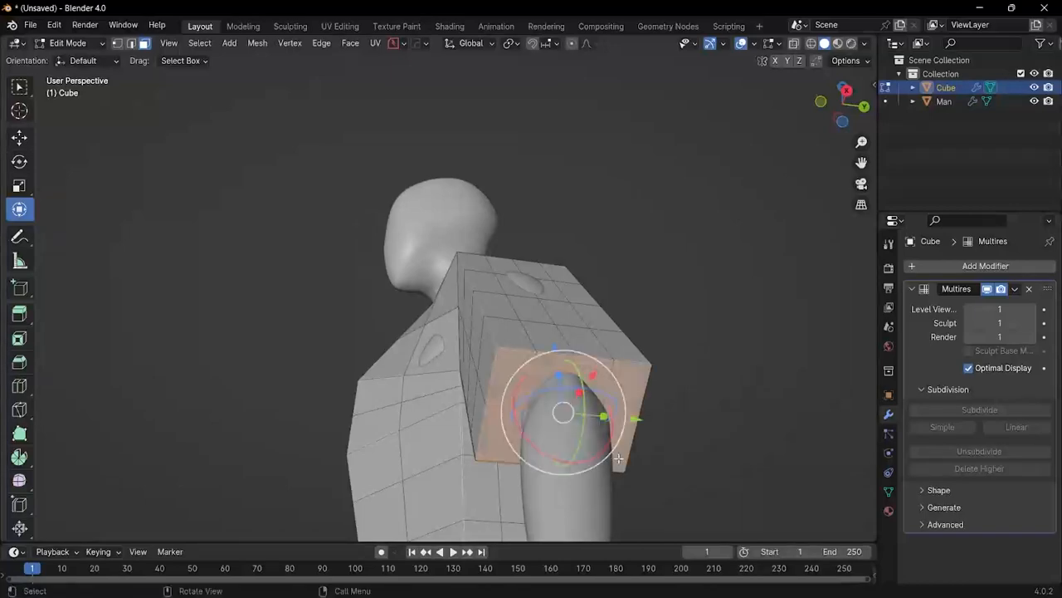
key("x")
left_click(612, 443)
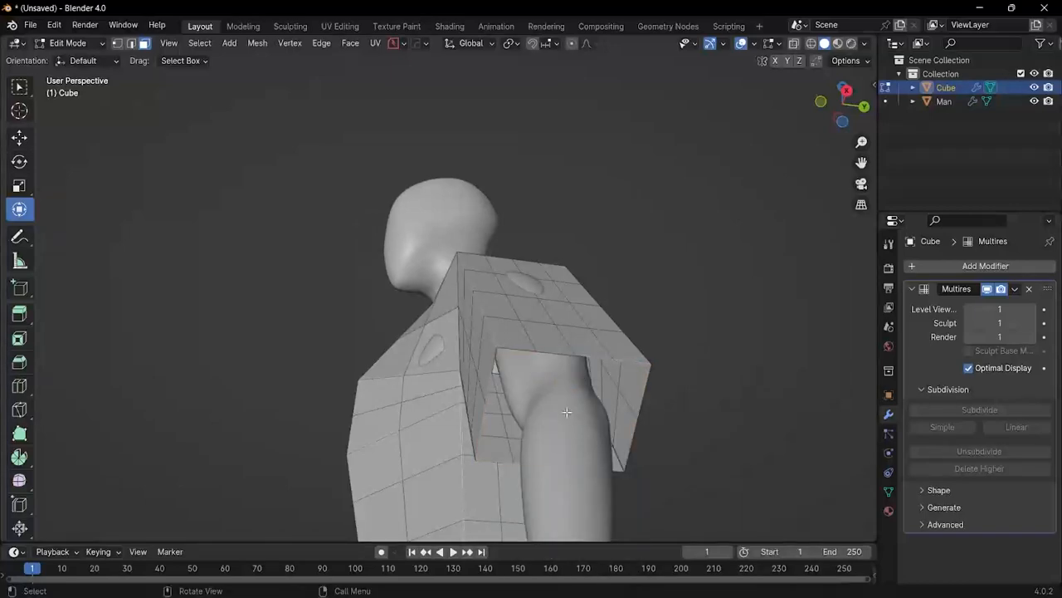
Step: Switch the shirt to Sculpt Mode and pull the chest fabric outward over the body with the Grab brush
middle_click_drag(611, 443, 586, 262)
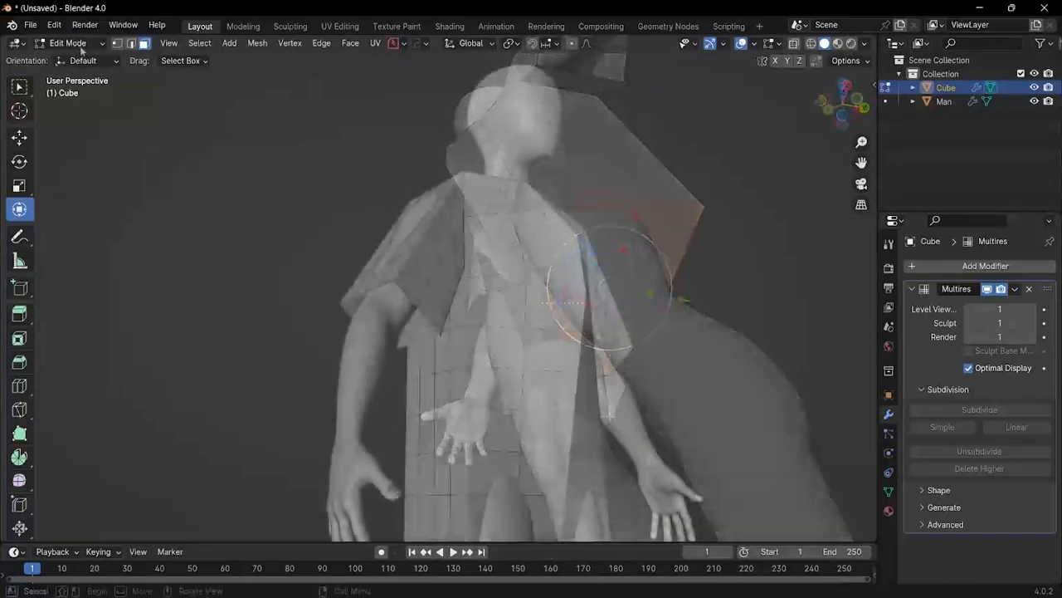
left_click(70, 43)
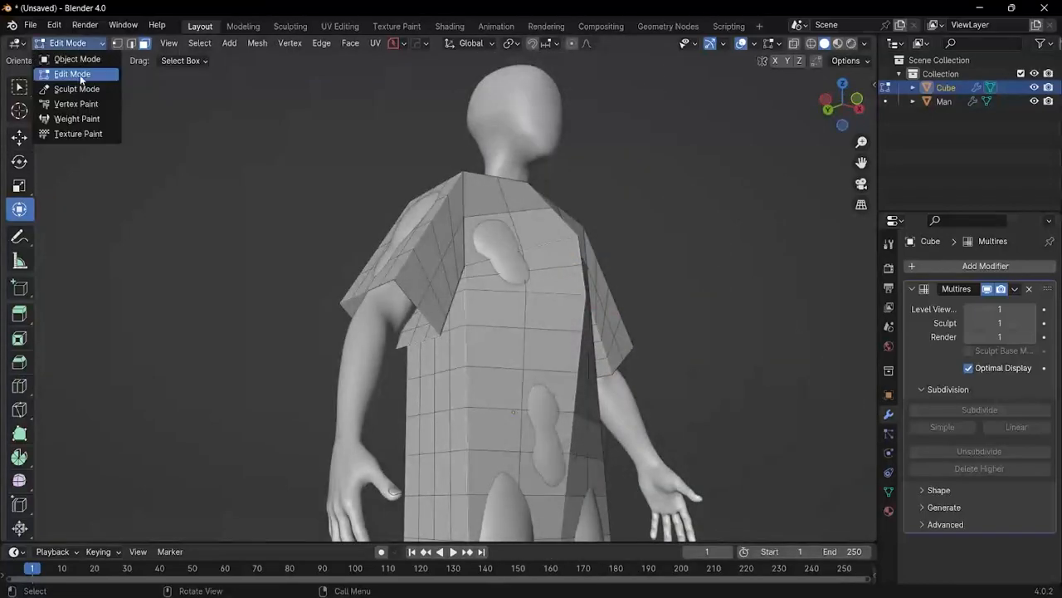
left_click(81, 62)
middle_click_drag(633, 318, 522, 312)
left_click(73, 44)
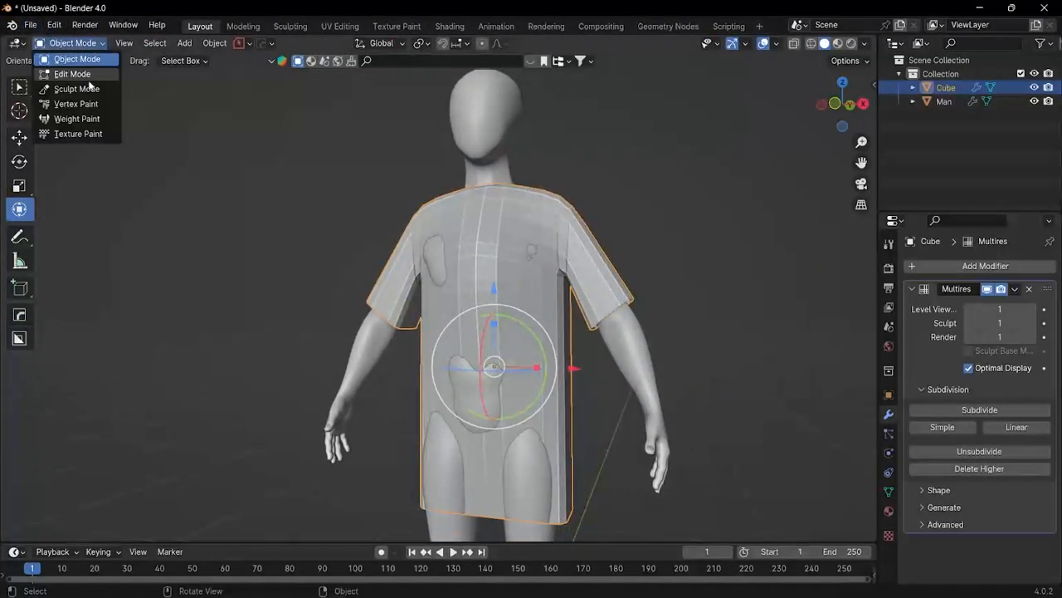
left_click(81, 91)
scroll(492, 260, "up", 2)
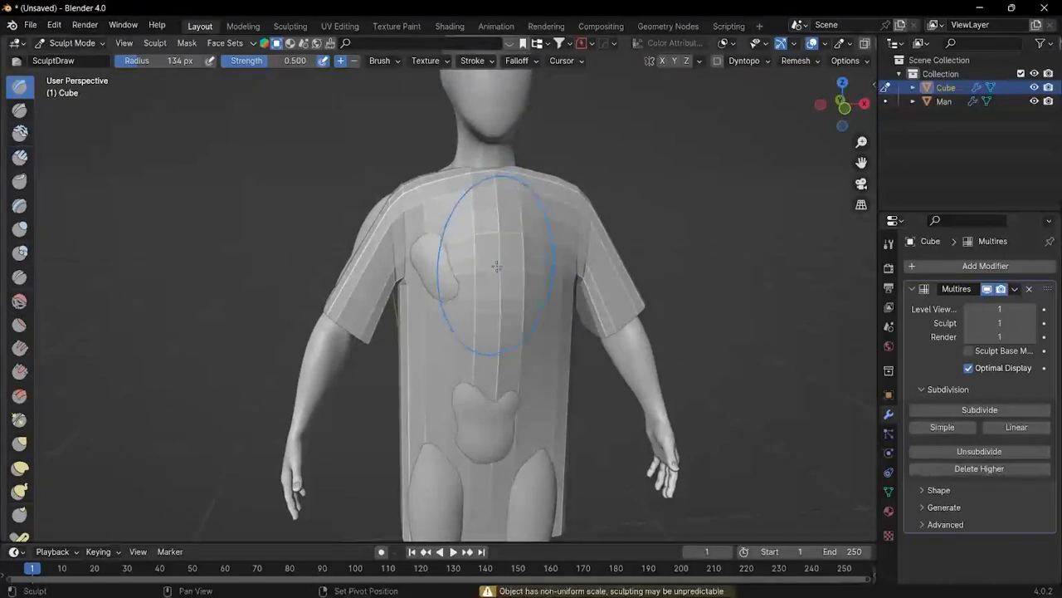
mouse_move(490, 239)
middle_mouse_down()
mouse_move(456, 285)
mouse_move(541, 336)
middle_mouse_up()
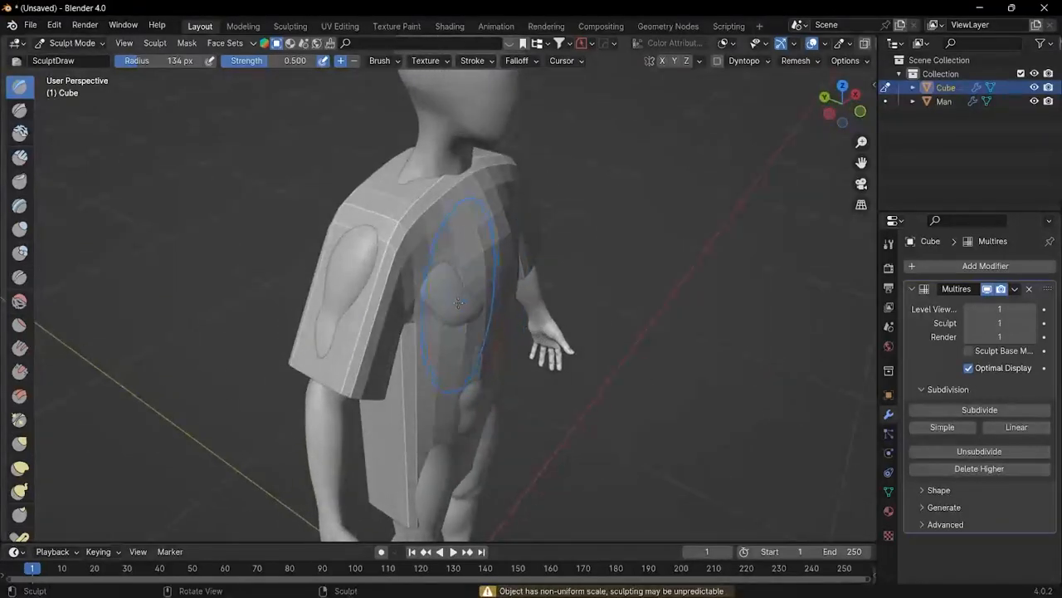
key("g")
left_click_drag(442, 297, 471, 326)
Step: Pull the shoulder and upper sleeve areas outward with the Grab brush so they cover the arms
middle_click_drag(465, 321, 424, 296)
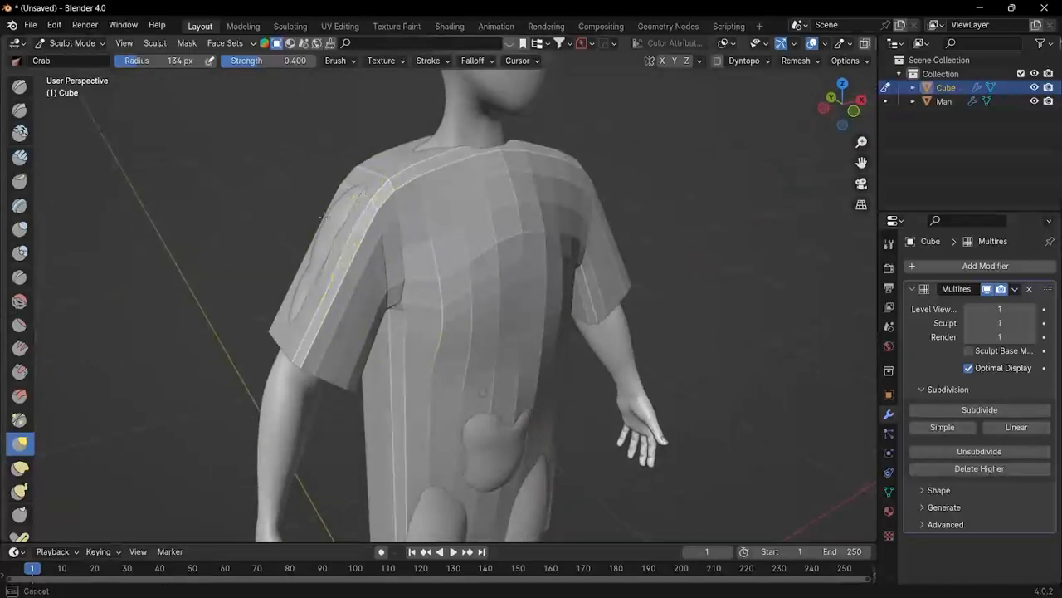
mouse_move(347, 220)
left_mouse_down()
mouse_move(308, 237)
mouse_move(315, 264)
mouse_move(284, 238)
left_mouse_up()
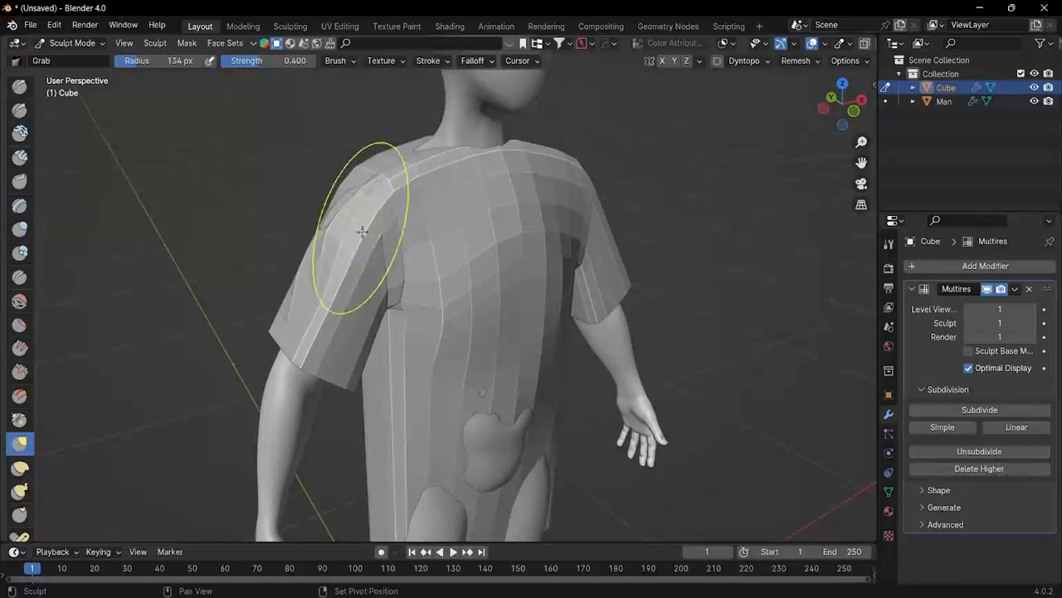
middle_click_drag(368, 213, 424, 178)
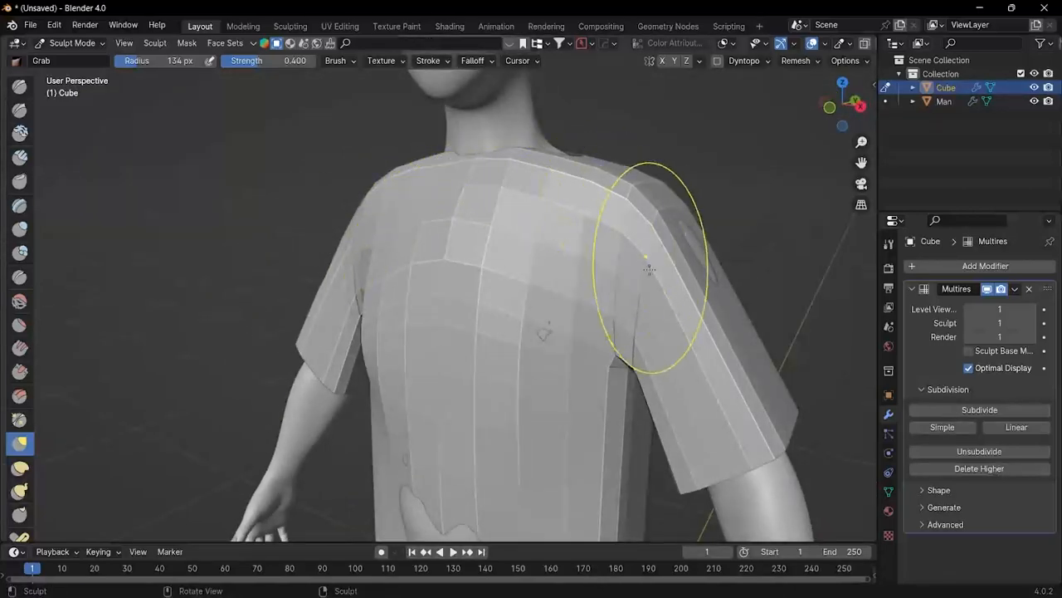
mouse_move(656, 247)
middle_mouse_down()
mouse_move(652, 332)
mouse_move(685, 351)
middle_mouse_up()
left_click_drag(686, 352, 707, 267)
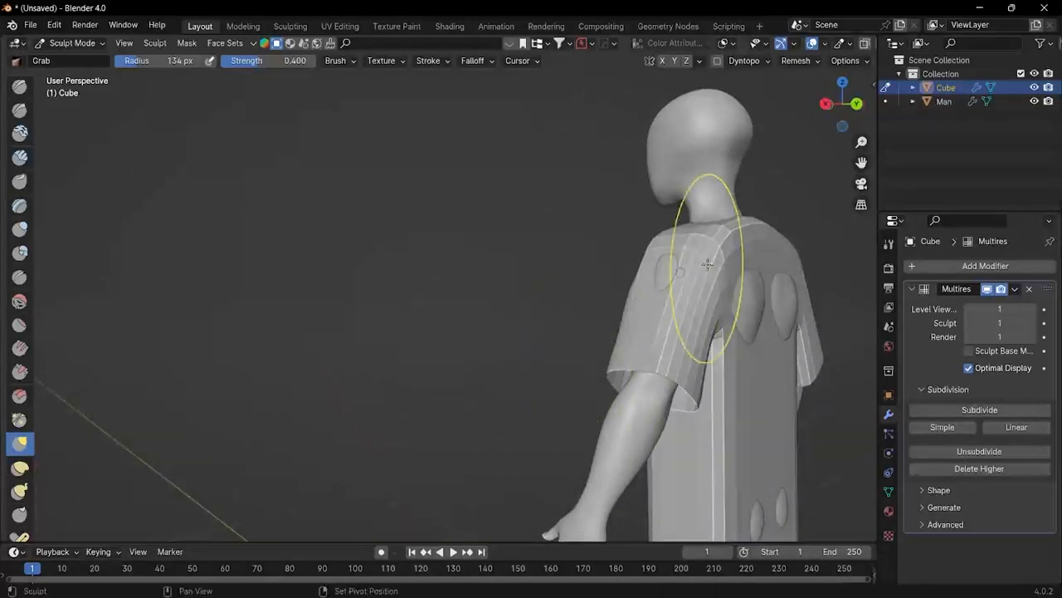
Step: Pull the shirt's upper back and rear shoulder areas outward with the Grab brush to cover the body
middle_click_drag(704, 325, 749, 349)
mouse_move(748, 357)
left_mouse_down()
mouse_move(750, 252)
mouse_move(746, 290)
left_mouse_up()
mouse_move(746, 290)
middle_mouse_down()
mouse_move(836, 429)
mouse_move(796, 307)
middle_mouse_up()
mouse_move(793, 297)
left_mouse_down()
mouse_move(771, 274)
mouse_move(780, 290)
mouse_move(773, 242)
mouse_move(706, 288)
mouse_move(729, 300)
left_mouse_up()
middle_click_drag(798, 342, 778, 315)
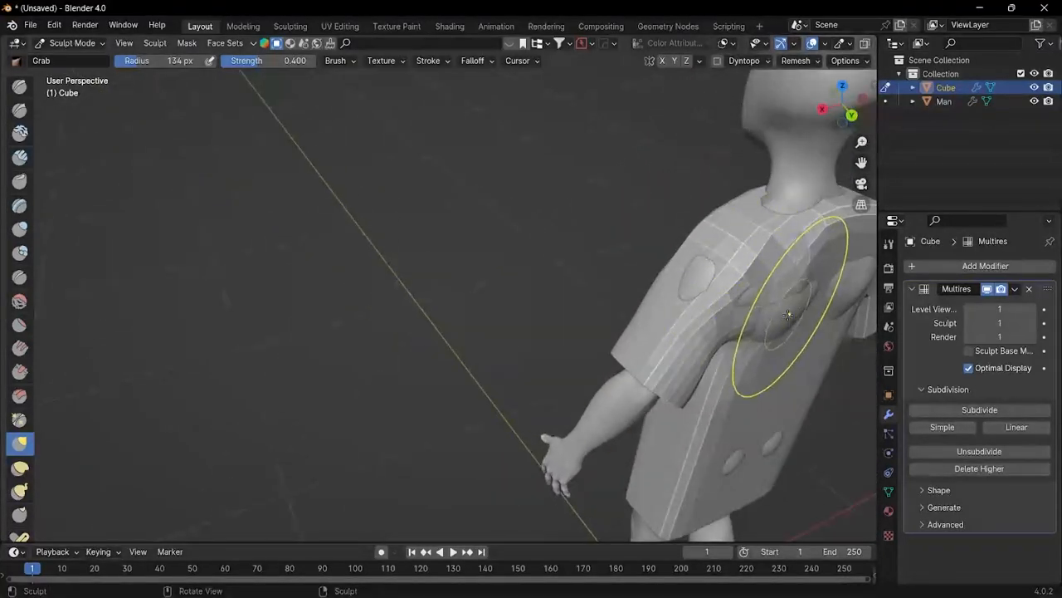
left_click_drag(790, 306, 817, 314)
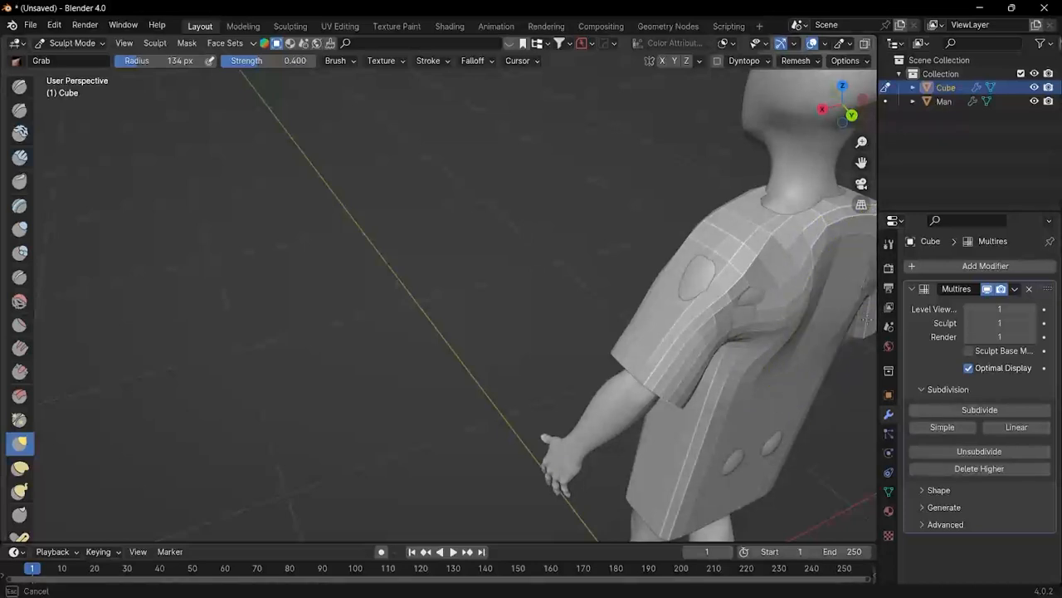
Step: Pull the shirt's lower front outward with the Grab brush to cover the belly and both thighs
middle_click_drag(720, 311, 573, 297)
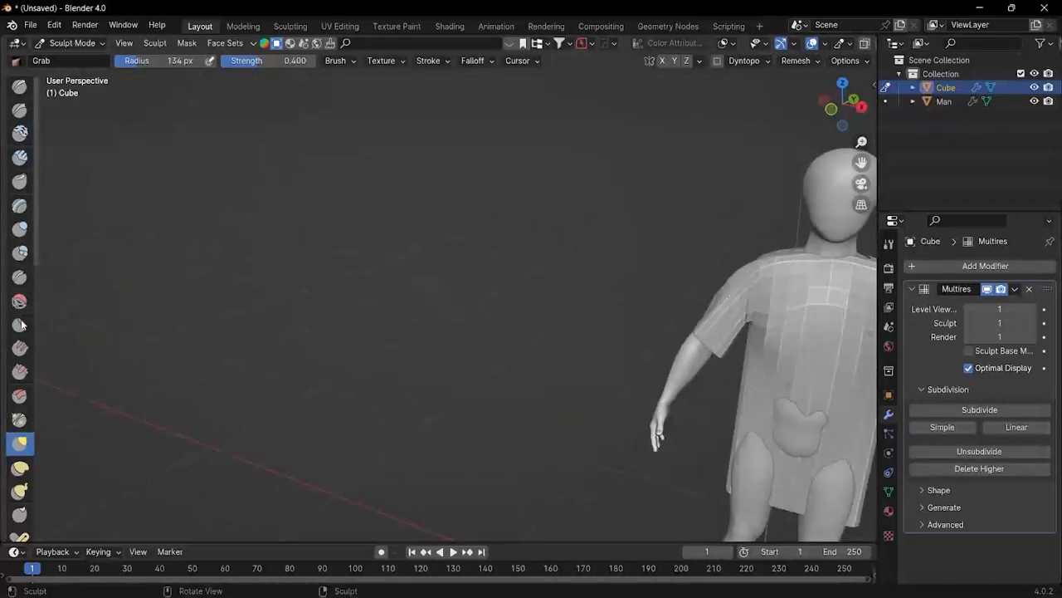
key("KP_Decimal")
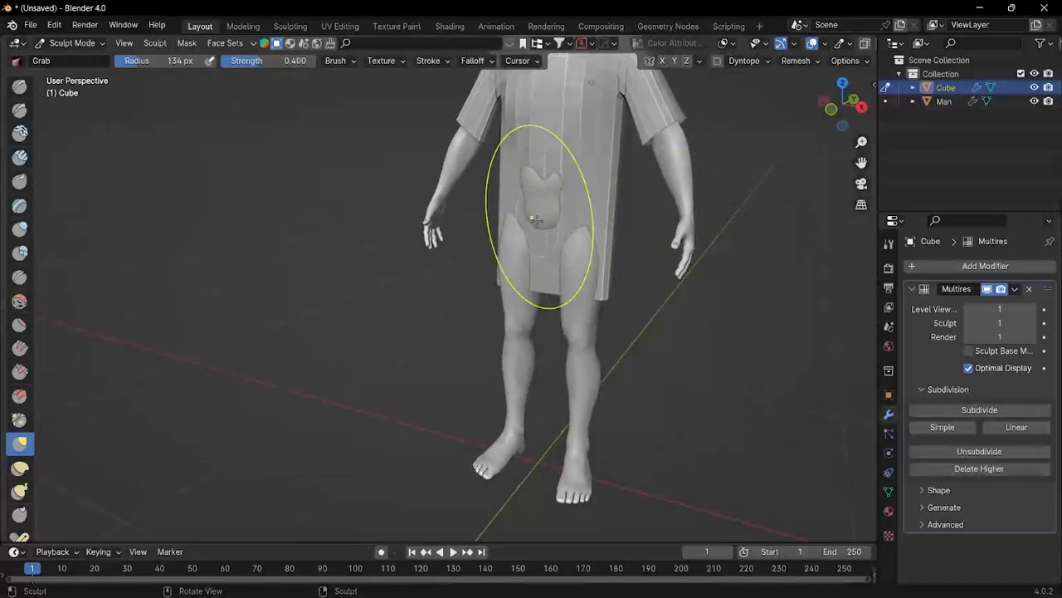
mouse_move(534, 238)
left_mouse_down()
mouse_move(495, 256)
mouse_move(508, 286)
mouse_move(489, 287)
left_mouse_up()
left_click_drag(589, 283, 601, 297)
mouse_move(594, 313)
middle_mouse_down()
mouse_move(493, 319)
mouse_move(560, 307)
middle_mouse_up()
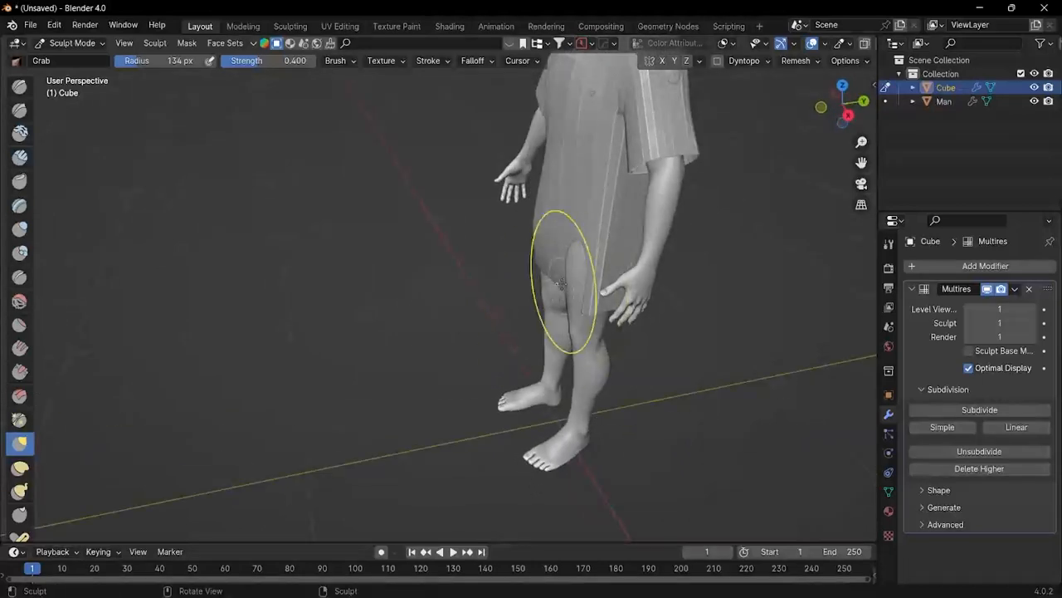
mouse_move(560, 308)
left_mouse_down()
mouse_move(536, 280)
mouse_move(514, 284)
left_mouse_up()
Step: Return the shirt to Object Mode and apply Shade Smooth to it
middle_click_drag(514, 285, 598, 281)
left_click(73, 43)
left_click(79, 56)
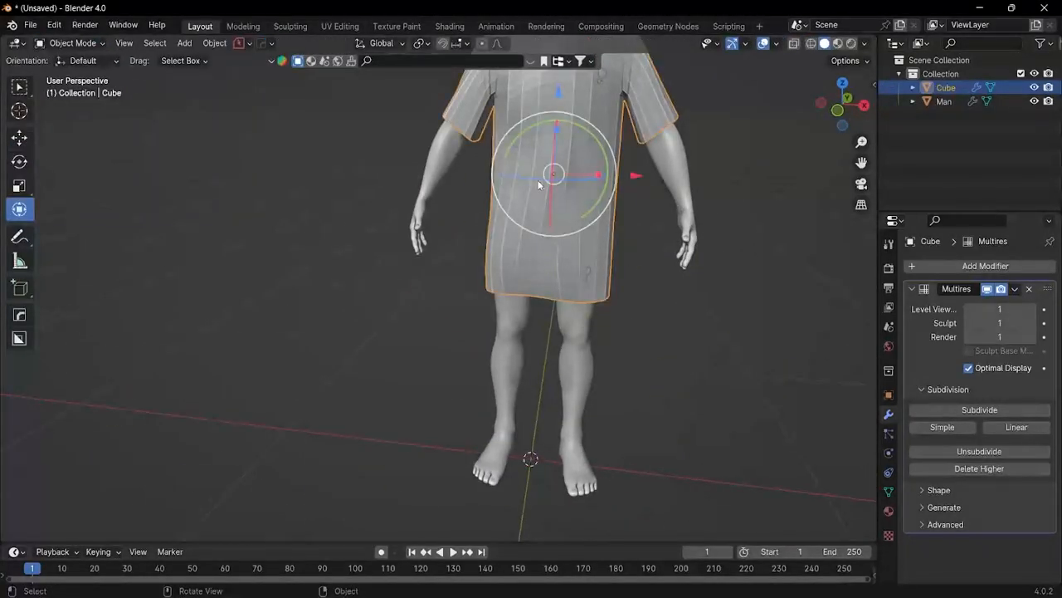
right_click(573, 153)
left_click(571, 153)
scroll(572, 153, "down", 3)
middle_click_drag(572, 153, 588, 252)
scroll(624, 269, "up", 2)
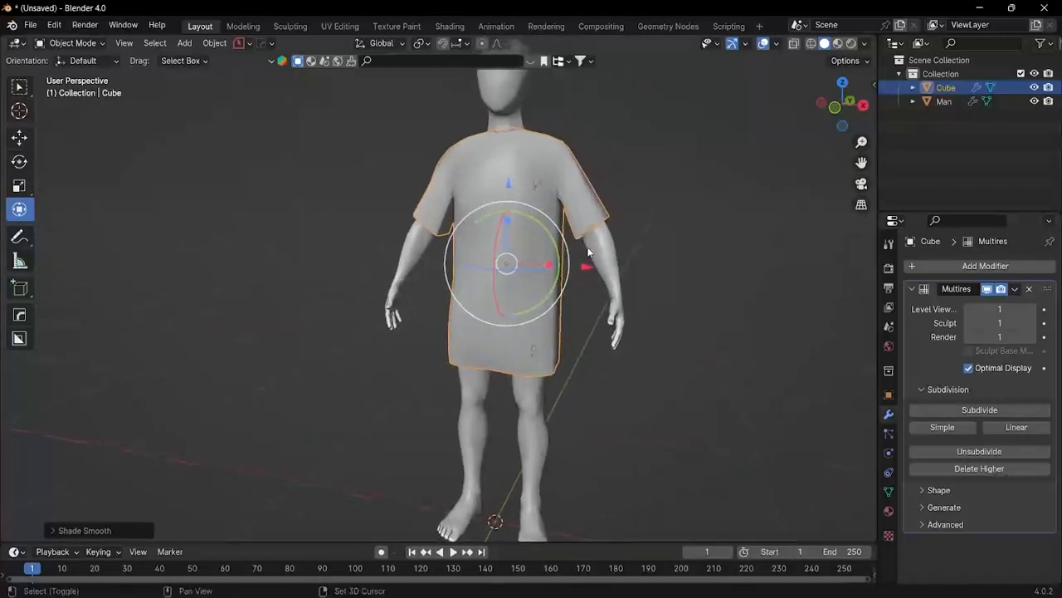
Step: Remove the Collision physics from the male figure and add it again
left_click(497, 101)
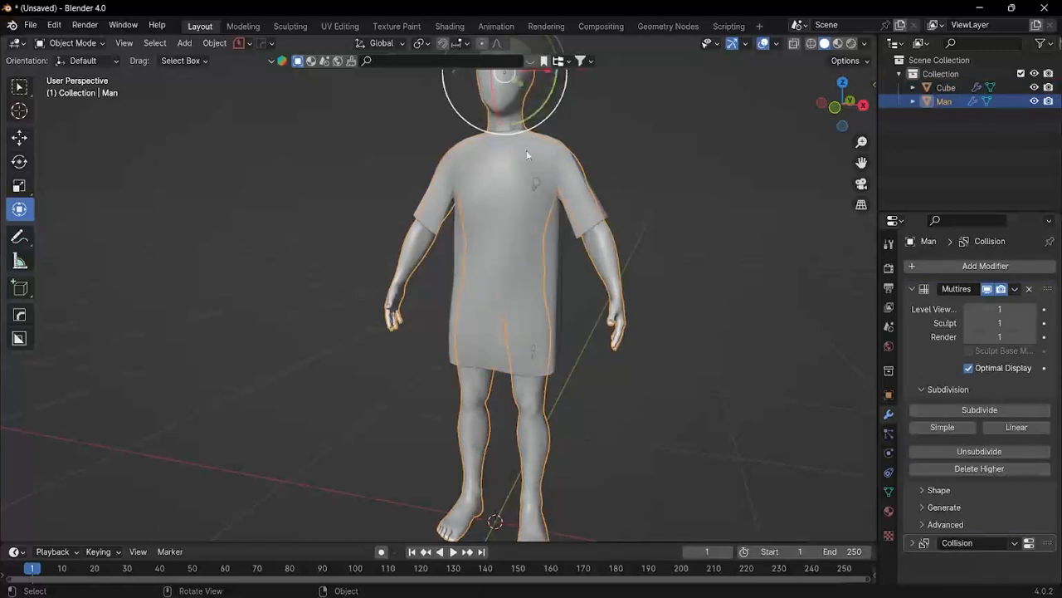
left_click(539, 171)
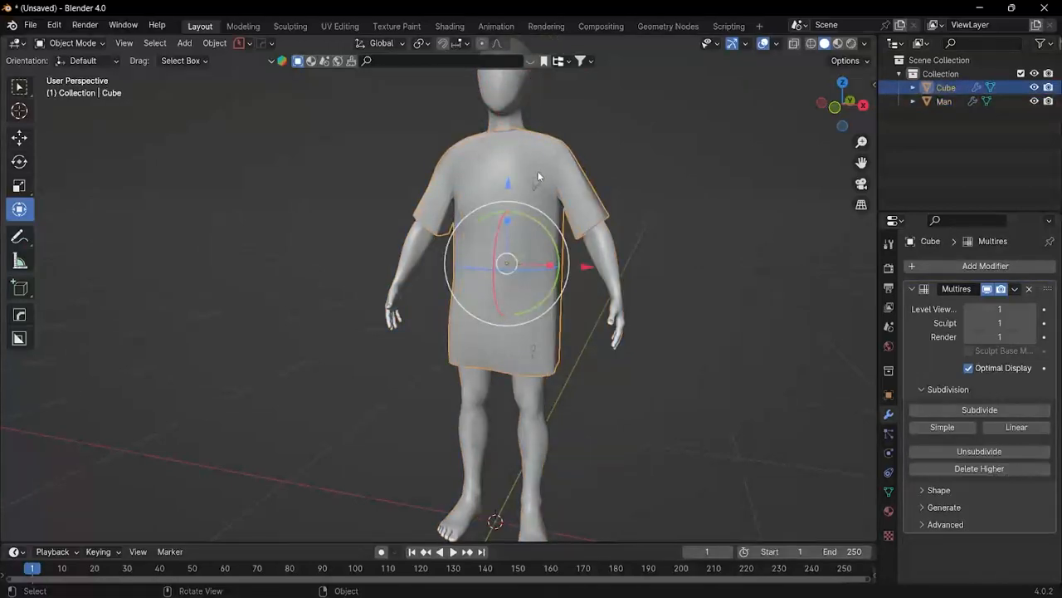
left_click(497, 79)
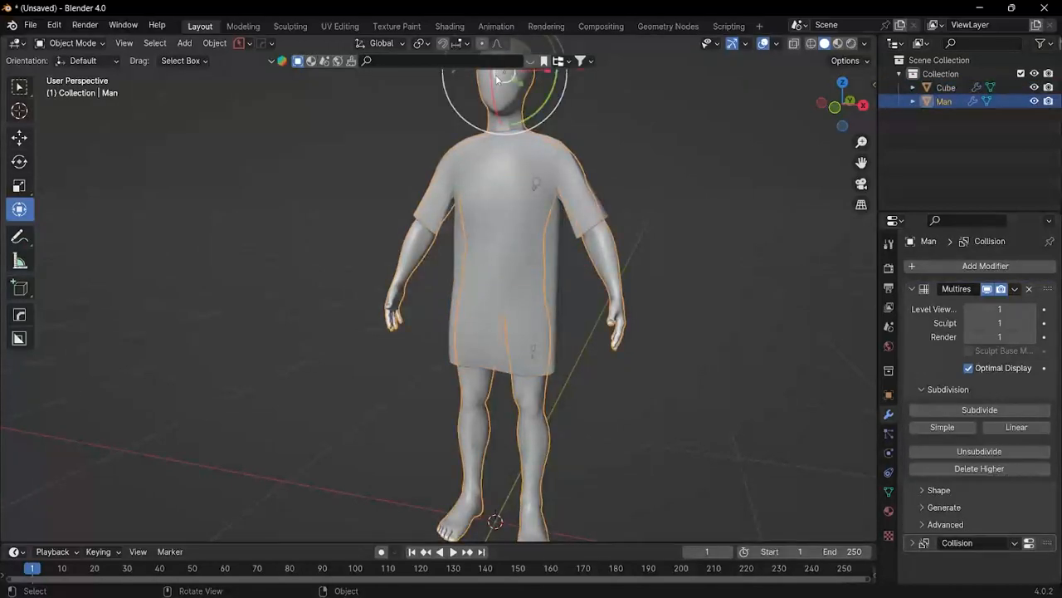
left_click(889, 452)
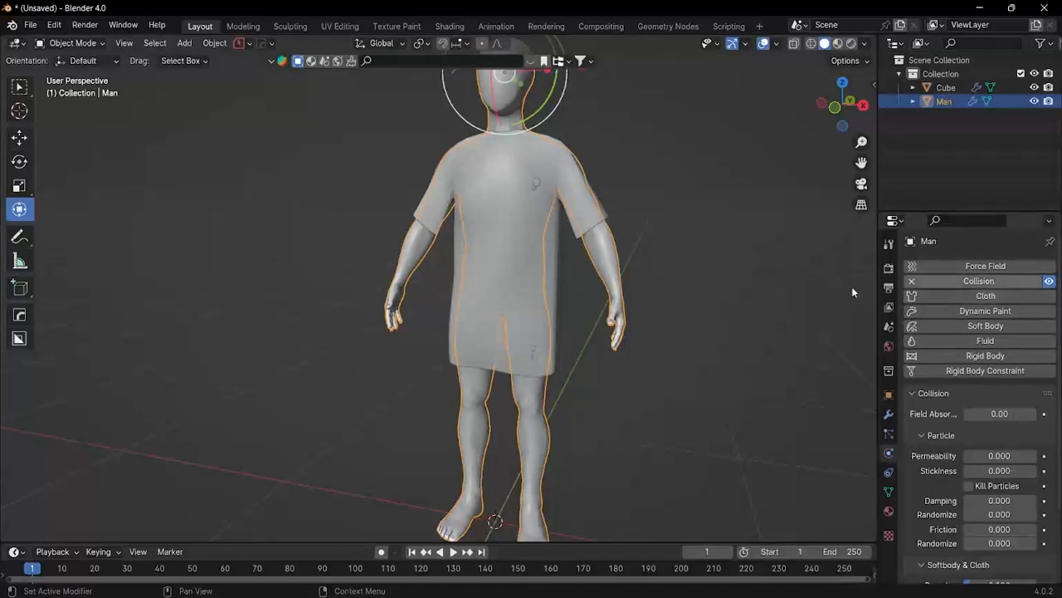
left_click(912, 281)
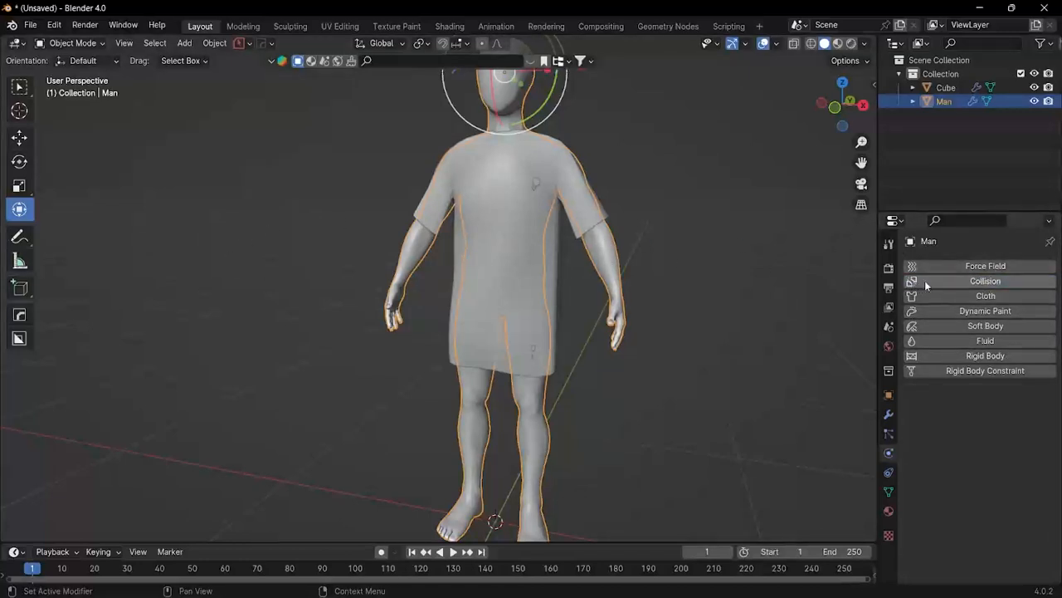
left_click(970, 284)
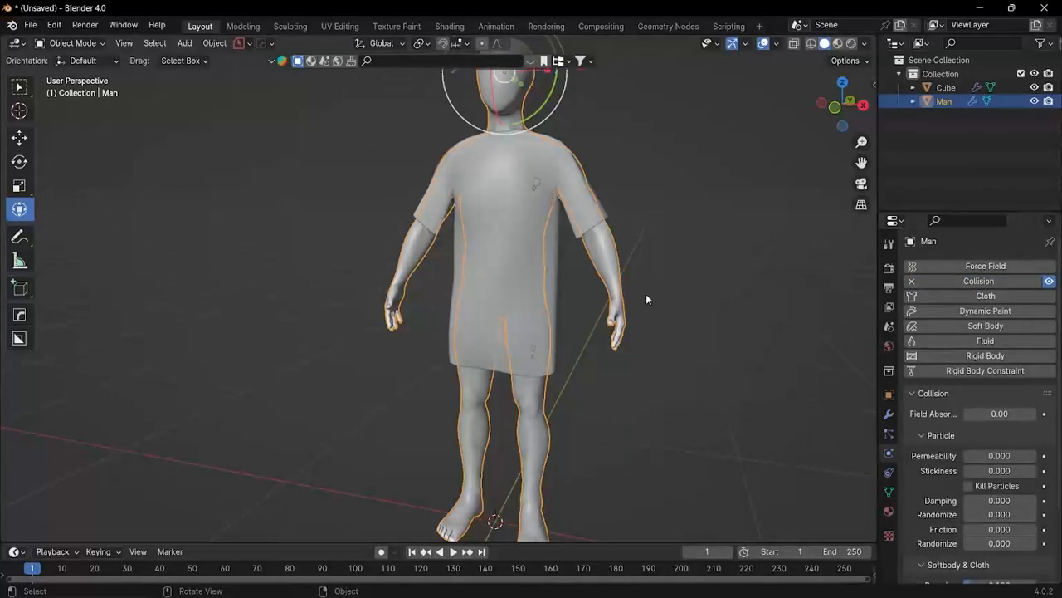
Step: Add Cloth physics to the shirt and set its object collision distance to 0.001 m
left_click(487, 190)
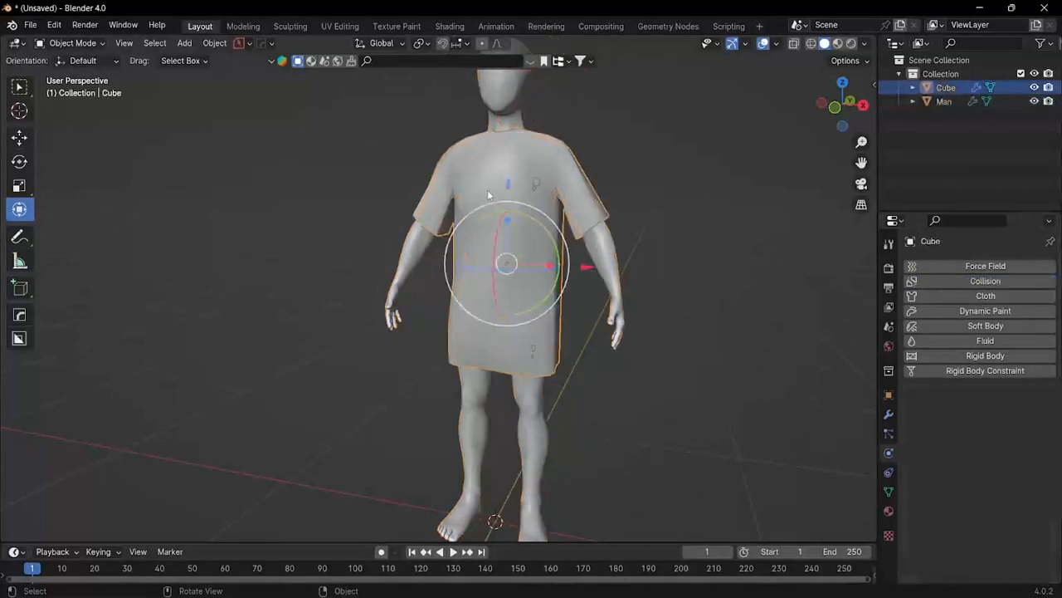
left_click(991, 297)
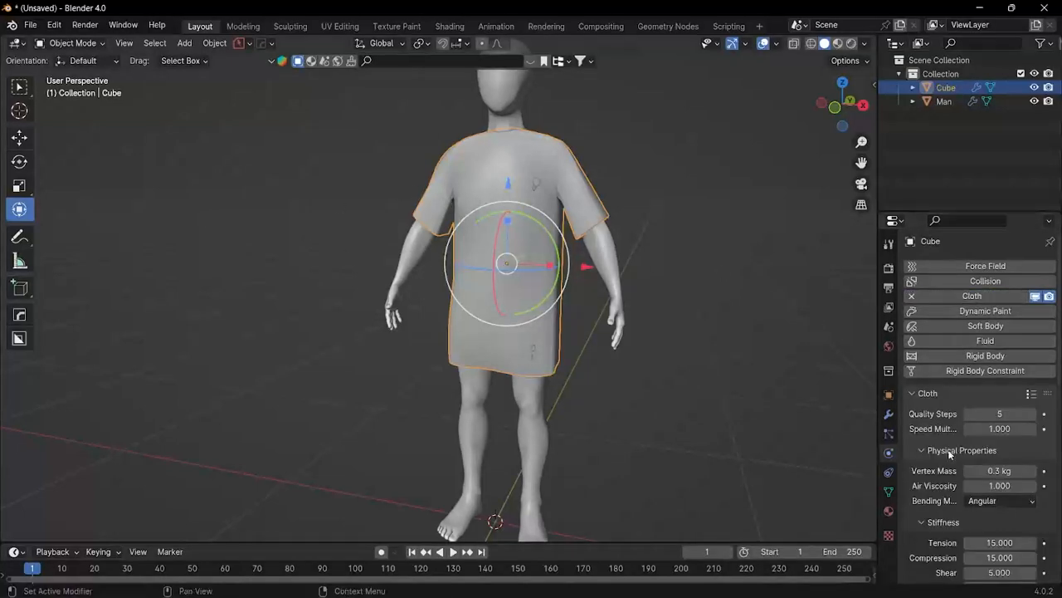
scroll(950, 481, "down", 15)
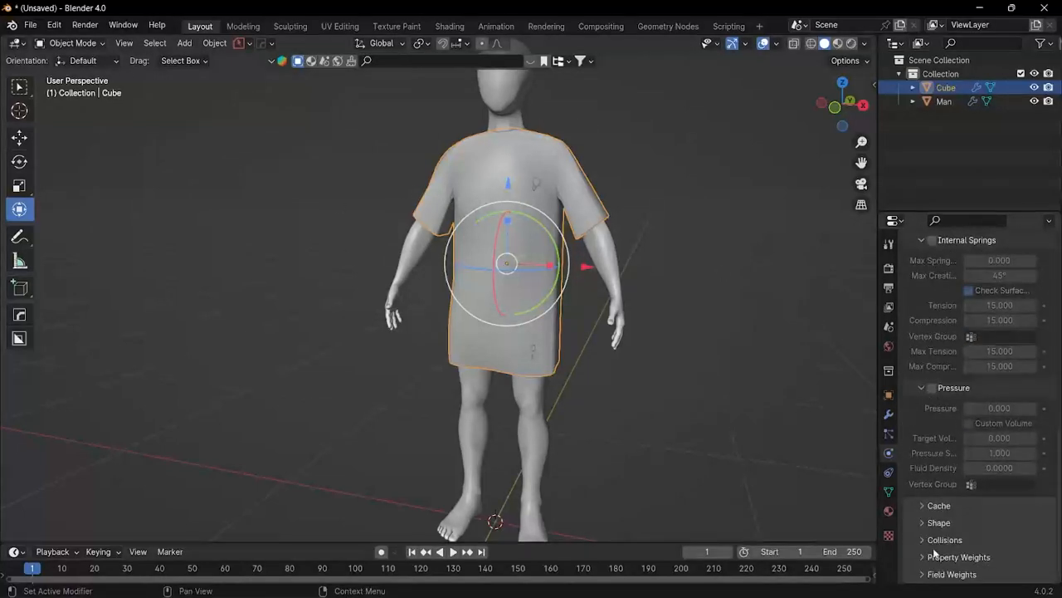
left_click(923, 540)
scroll(925, 539, "down", 5)
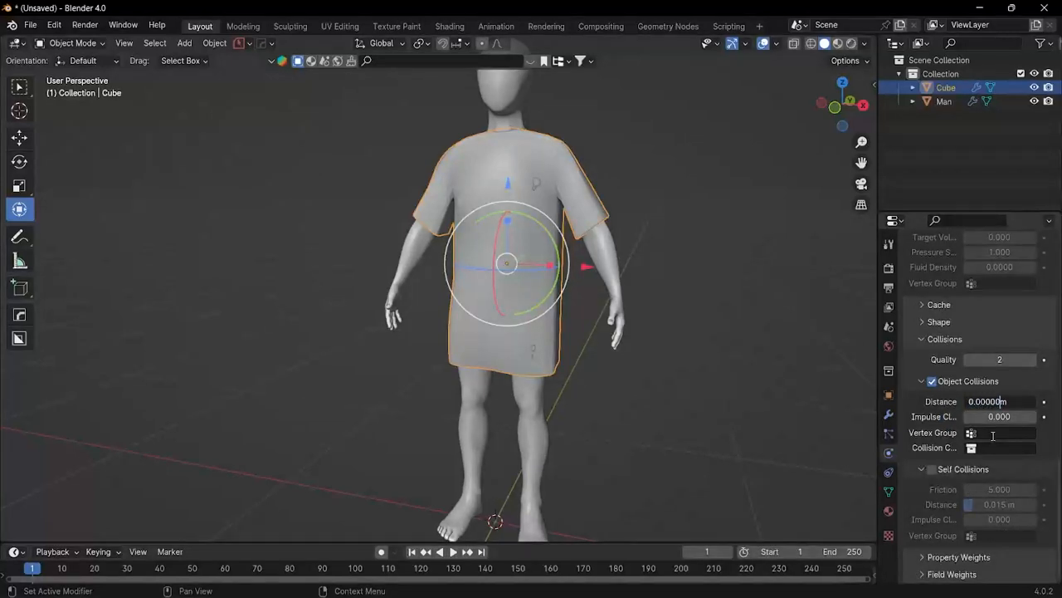
key("Return")
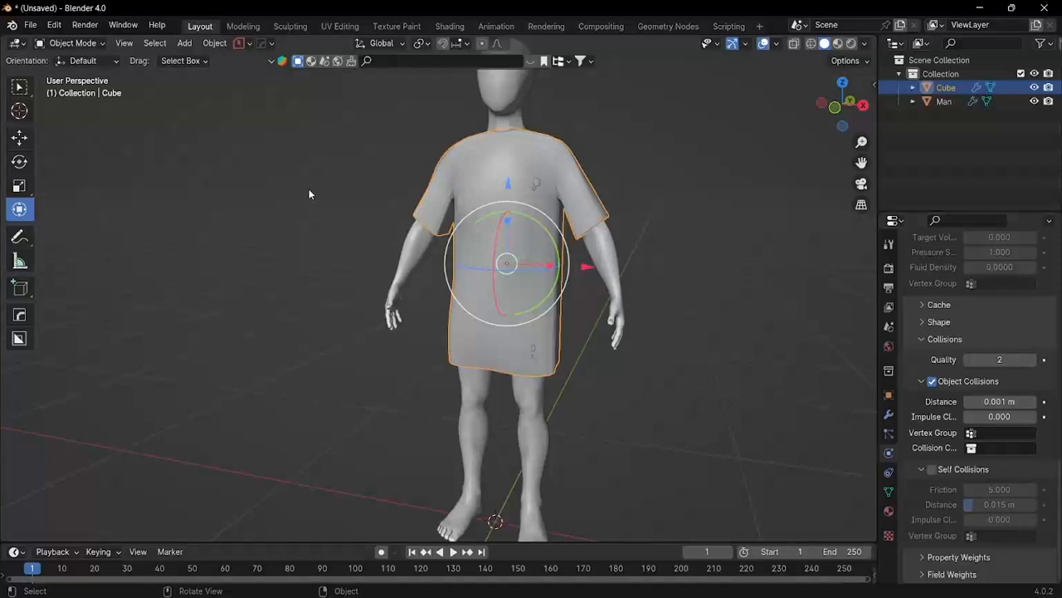
Step: Play the cloth simulation and stop it at frame 22 with the shirt draped over the figure
scroll(475, 204, "up", 1)
middle_click_drag(486, 195, 521, 287, "shift")
scroll(522, 286, "up", 3)
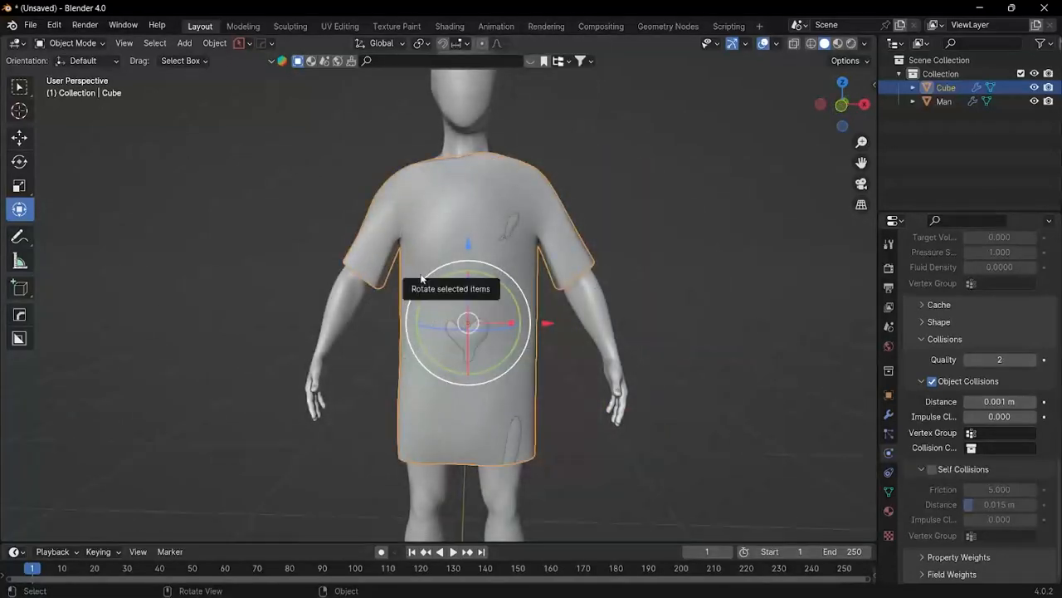
key("space")
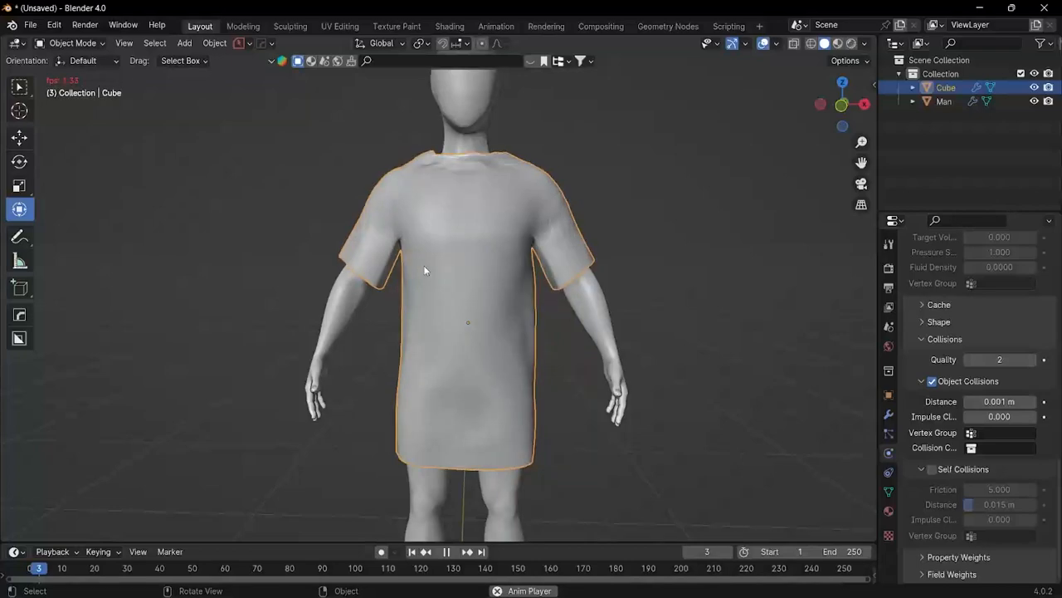
key("space")
middle_click_drag(429, 245, 456, 242)
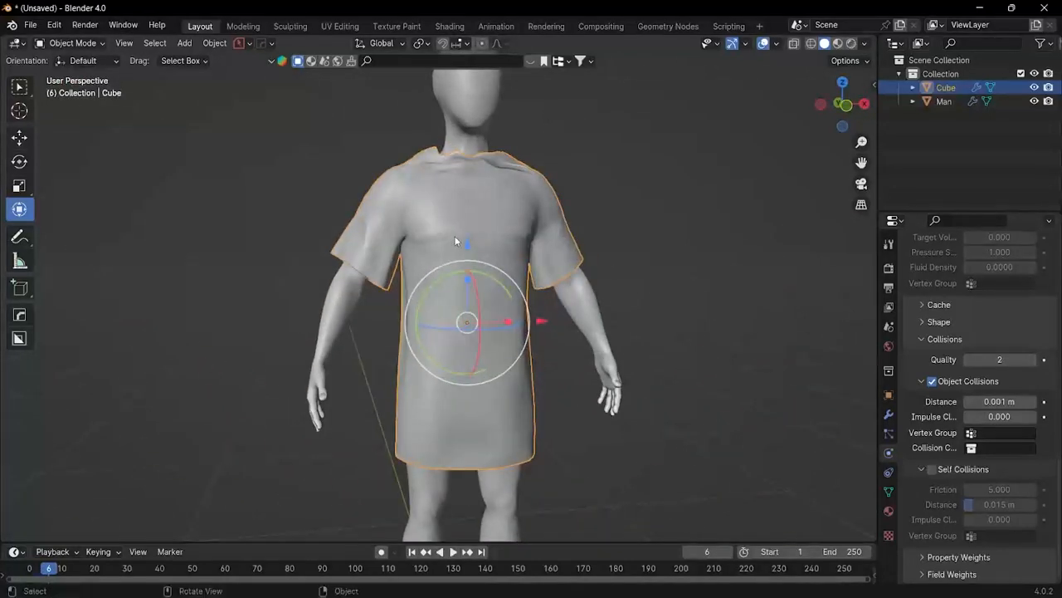
key("space")
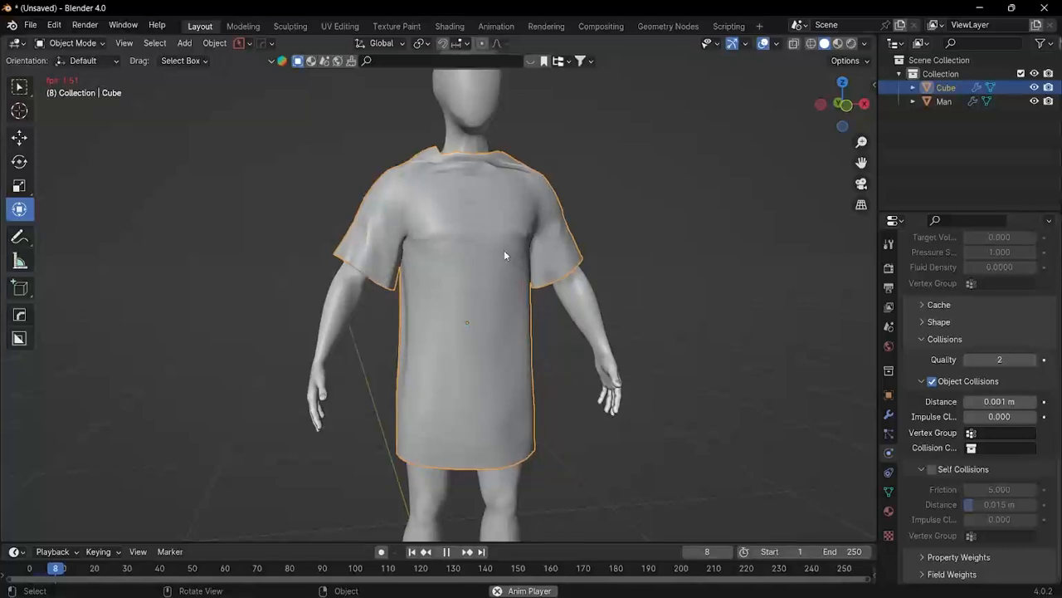
middle_click_drag(503, 256, 498, 250)
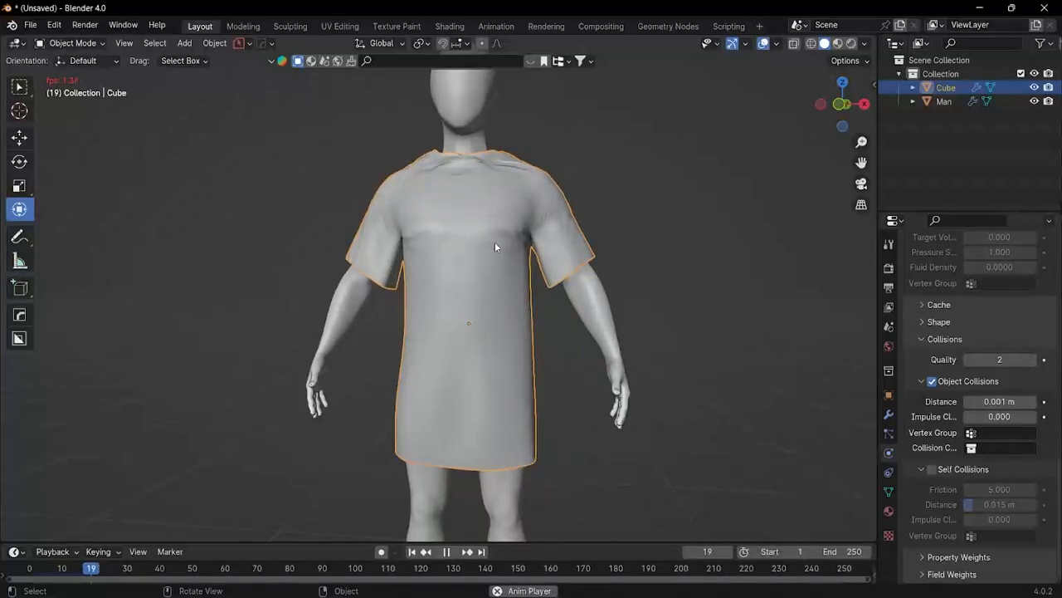
key("space")
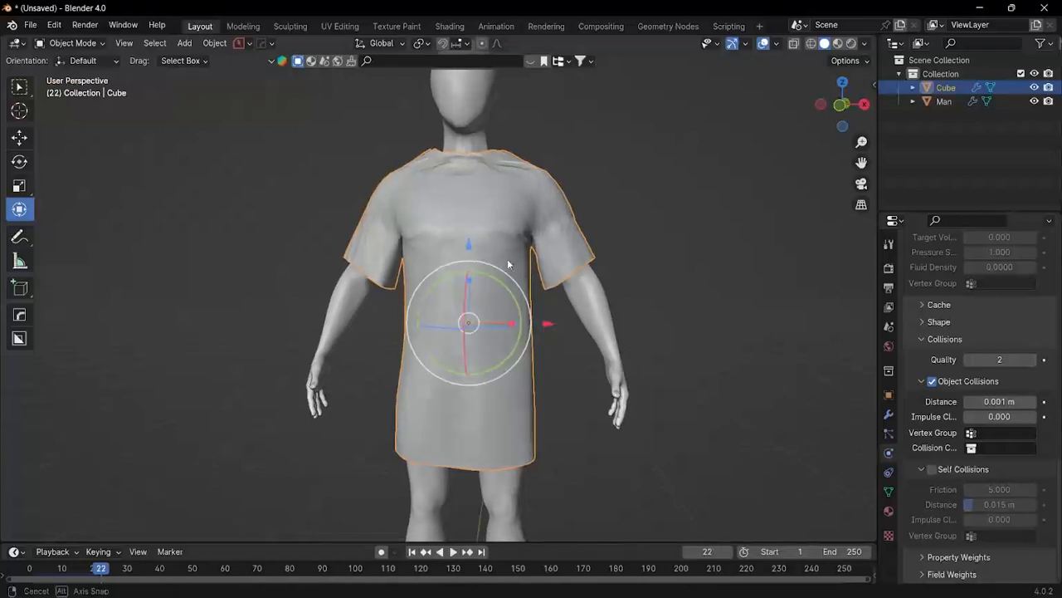
middle_click_drag(510, 261, 525, 241)
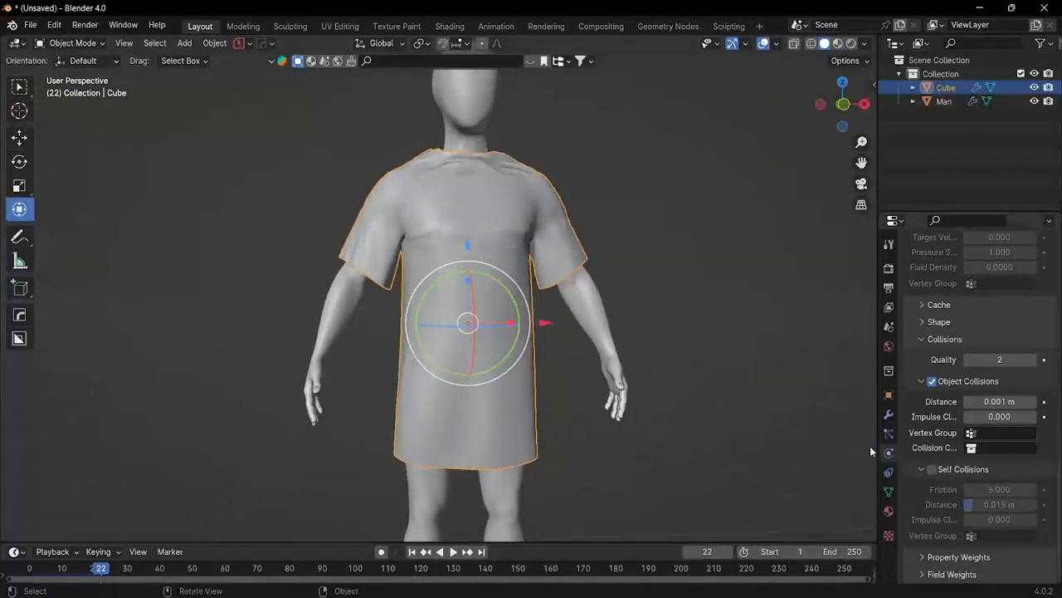
Step: Apply the shirt's Cloth modifier, leaving the Multires modifier in place
left_click(888, 415)
left_click(1014, 289)
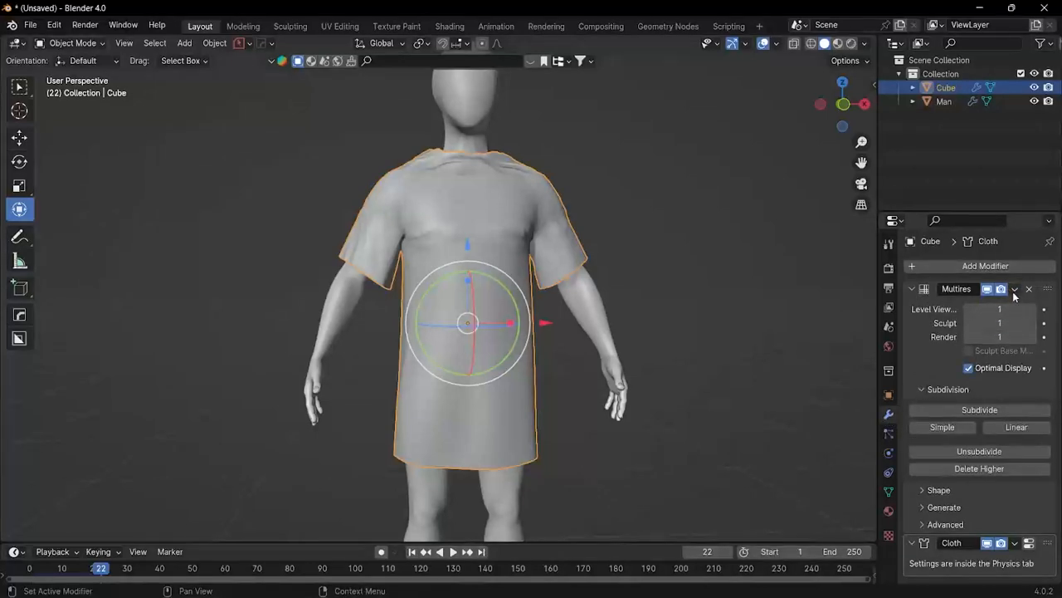
left_click(1014, 543)
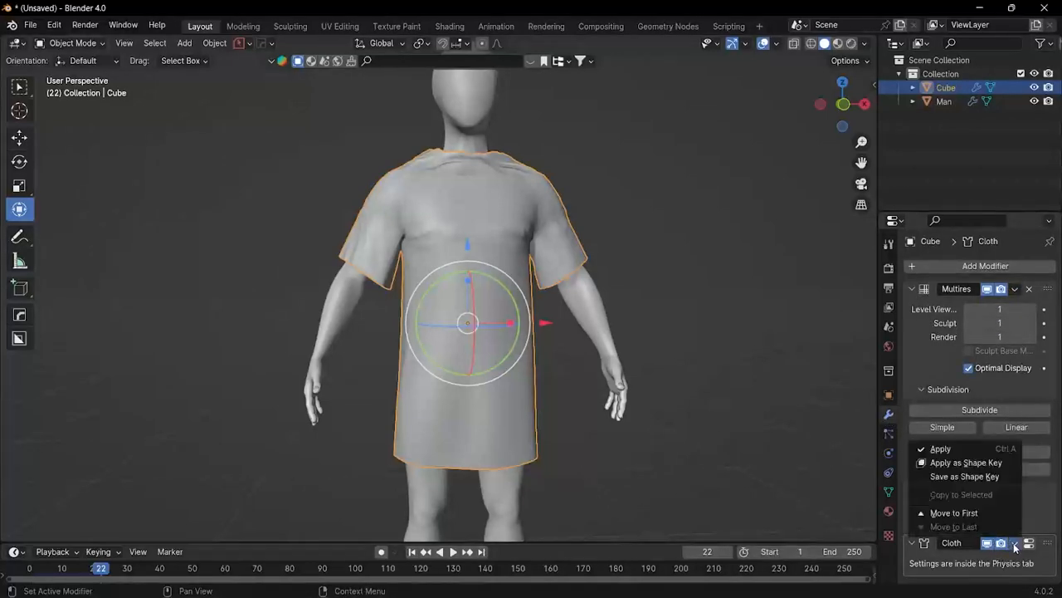
left_click(955, 449)
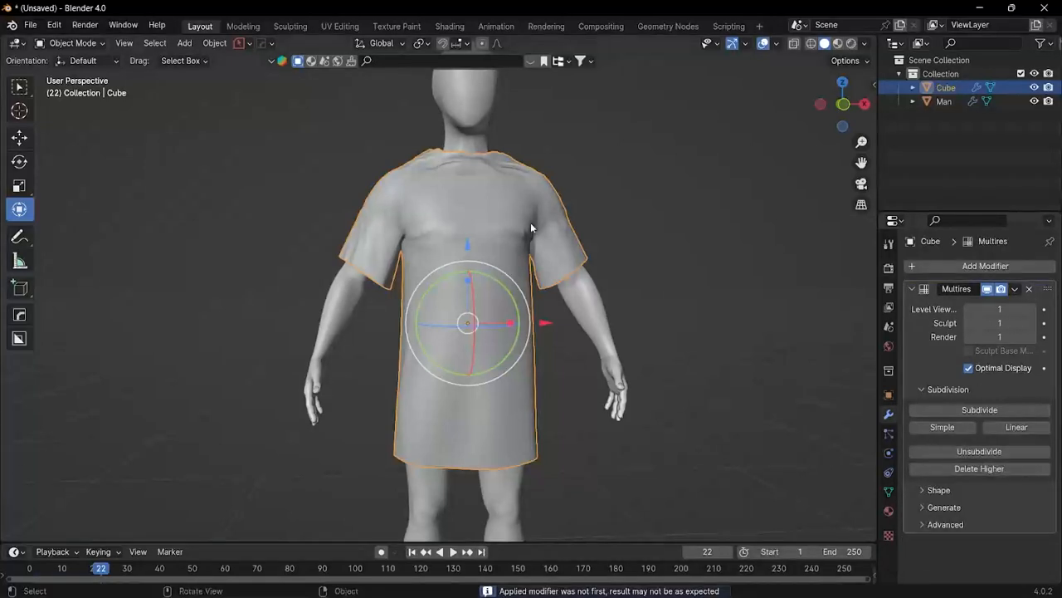
Step: Smooth out the wrinkles across the shirt's chest and upper back in Sculpt Mode
middle_click_drag(530, 222, 433, 251)
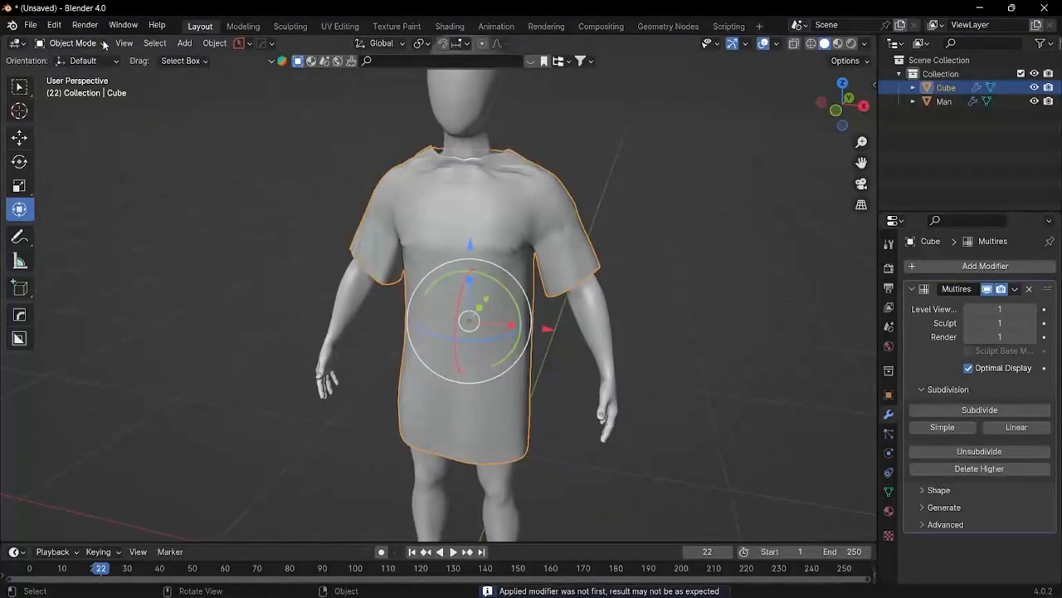
left_click(73, 43)
left_click(83, 88)
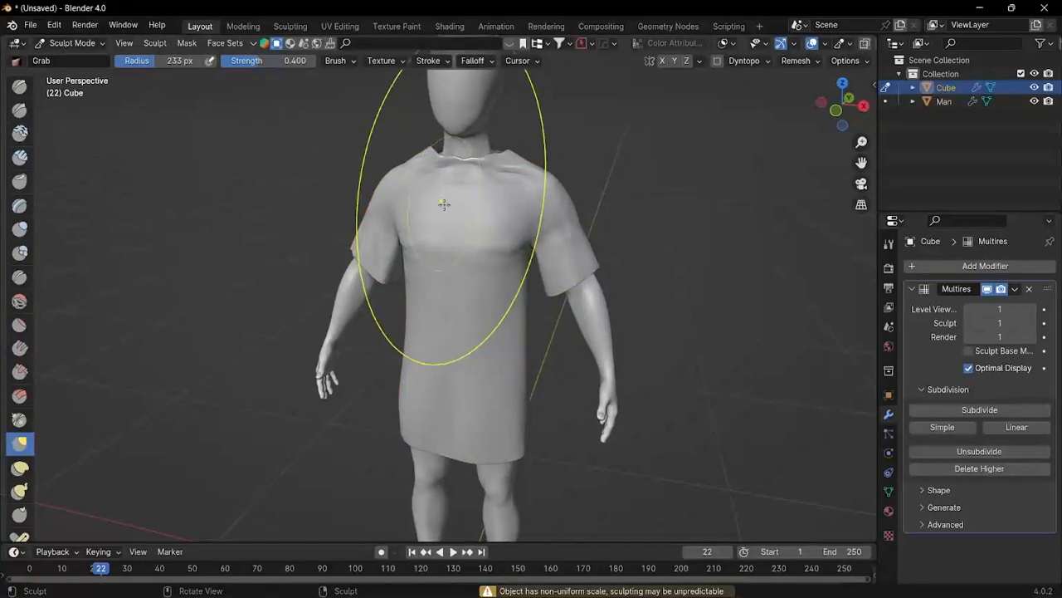
mouse_move(444, 203)
left_mouse_down("shift")
mouse_move(458, 207)
mouse_move(469, 244)
left_mouse_up("shift")
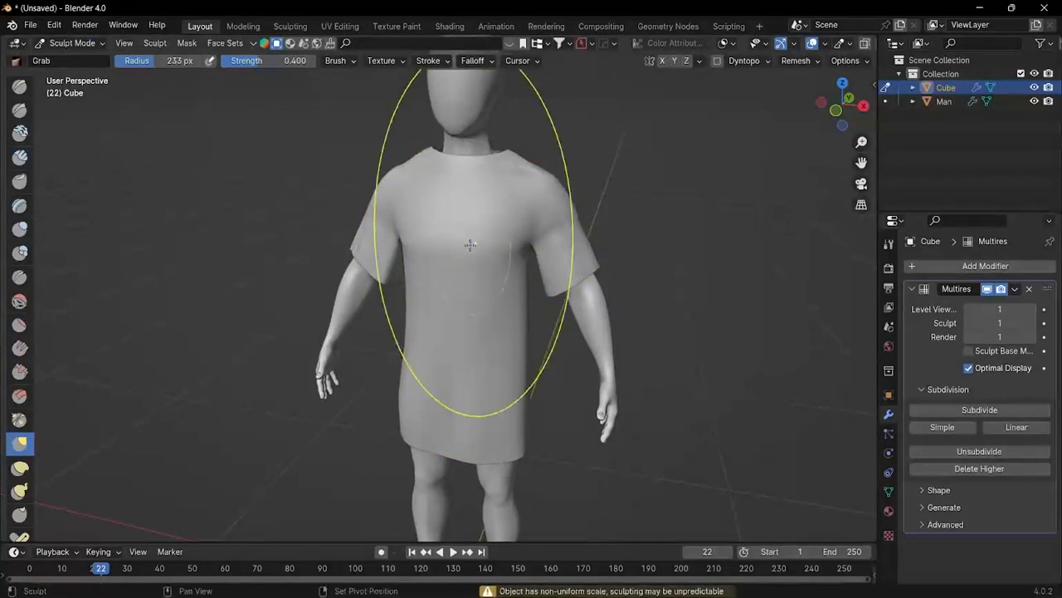
mouse_move(470, 244)
middle_mouse_down()
mouse_move(237, 280)
mouse_move(467, 210)
middle_mouse_up()
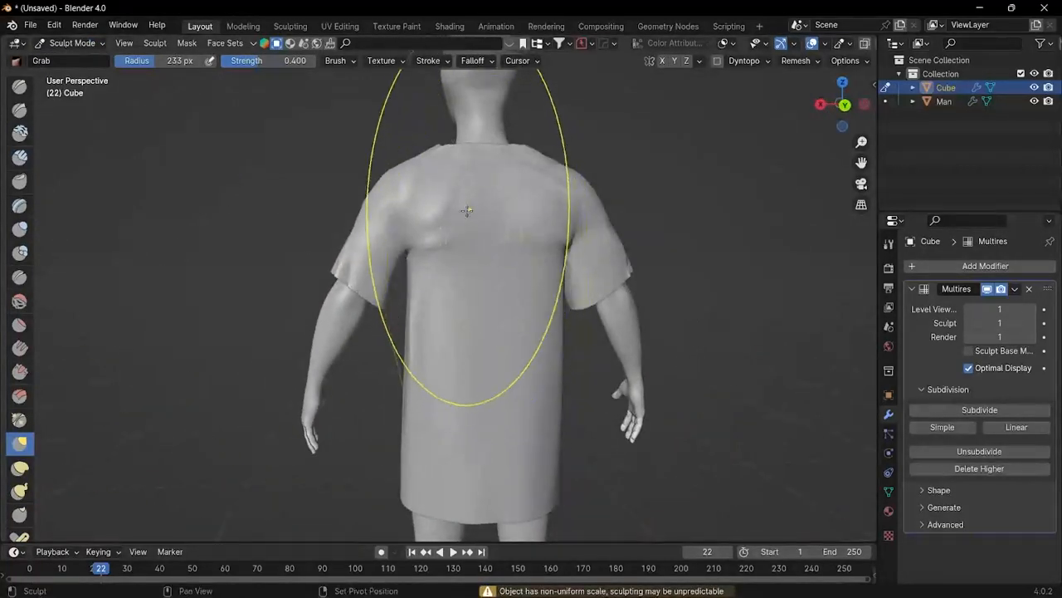
mouse_move(467, 210)
left_mouse_down("shift")
mouse_move(509, 213)
mouse_move(415, 348)
left_mouse_up("shift")
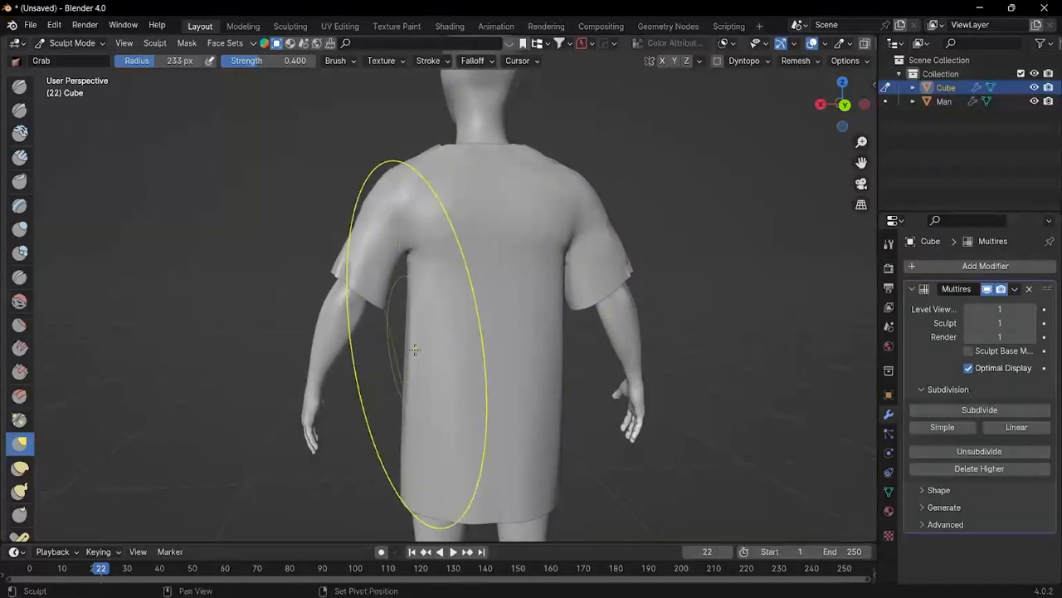
Step: Reshape the shirt's neckline around the figure's neck at the front and back with the Grab brush
middle_click_drag(415, 349, 688, 284)
scroll(581, 291, "up", 4)
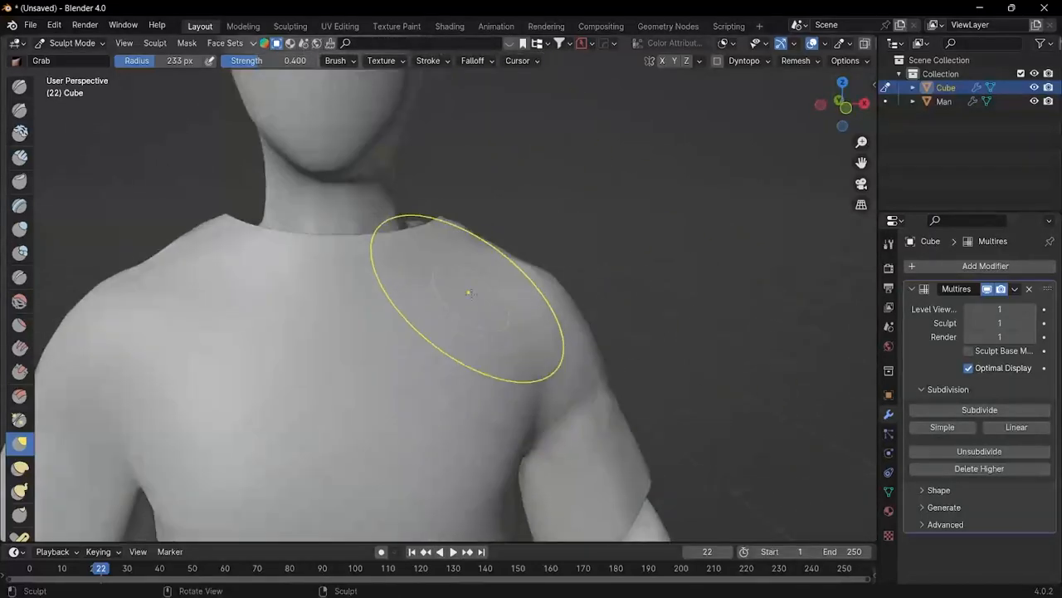
middle_click_drag(469, 292, 438, 262)
left_click_drag(423, 262, 229, 290)
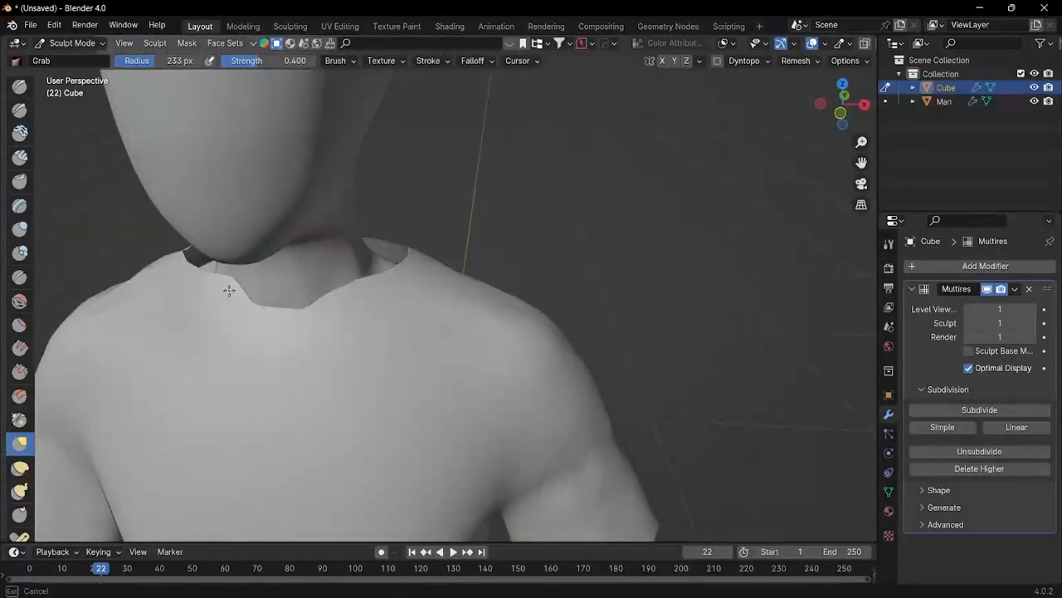
mouse_move(167, 253)
middle_mouse_down()
mouse_move(280, 296)
mouse_move(195, 373)
middle_mouse_up()
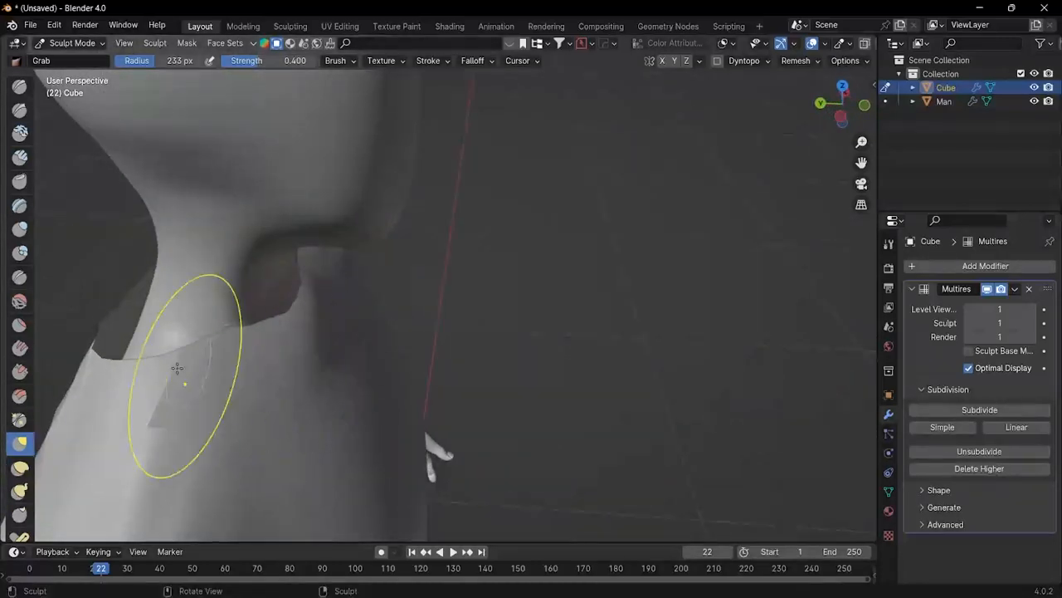
middle_click_drag(100, 350, 486, 266)
mouse_move(222, 269)
left_mouse_down()
mouse_move(233, 280)
mouse_move(225, 273)
mouse_move(284, 276)
mouse_move(239, 252)
left_mouse_up()
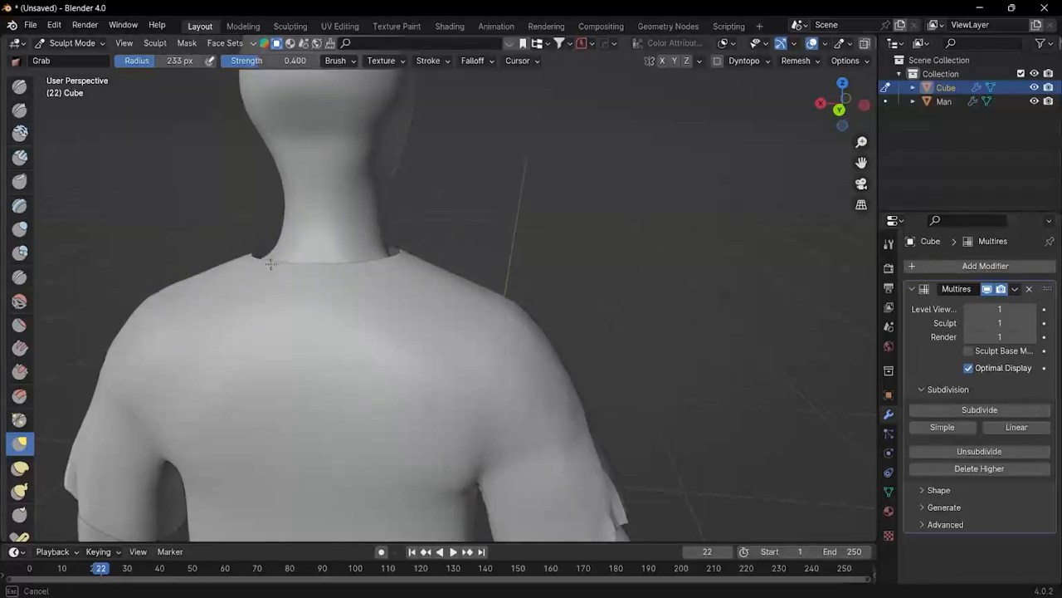
mouse_move(393, 247)
left_mouse_down()
mouse_move(315, 273)
mouse_move(251, 247)
left_mouse_up()
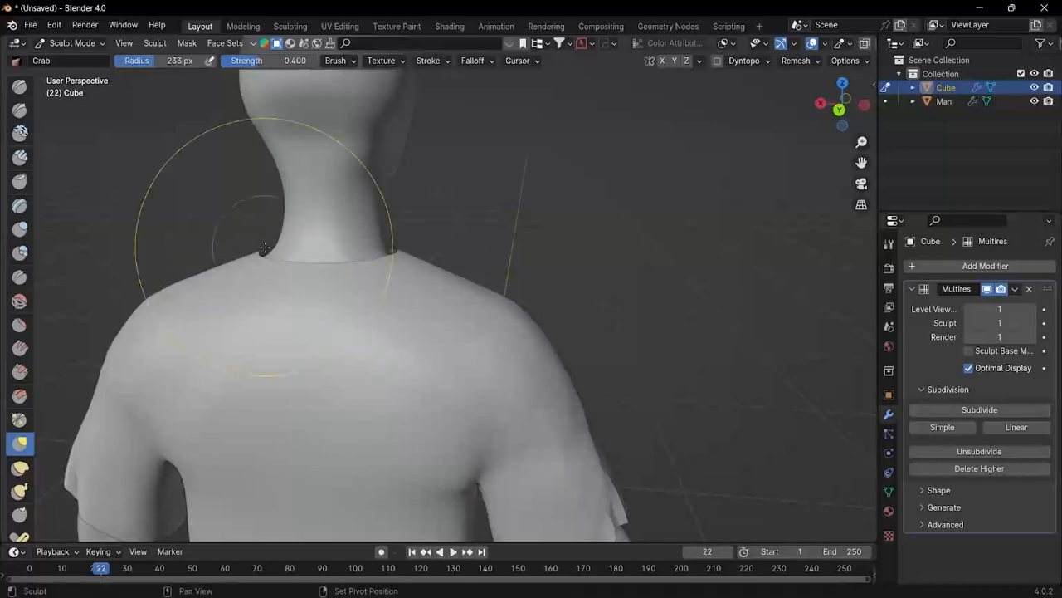
Step: Examine the shirt's neckline, sleeves and lower body from several angles
middle_click_drag(261, 228, 572, 299)
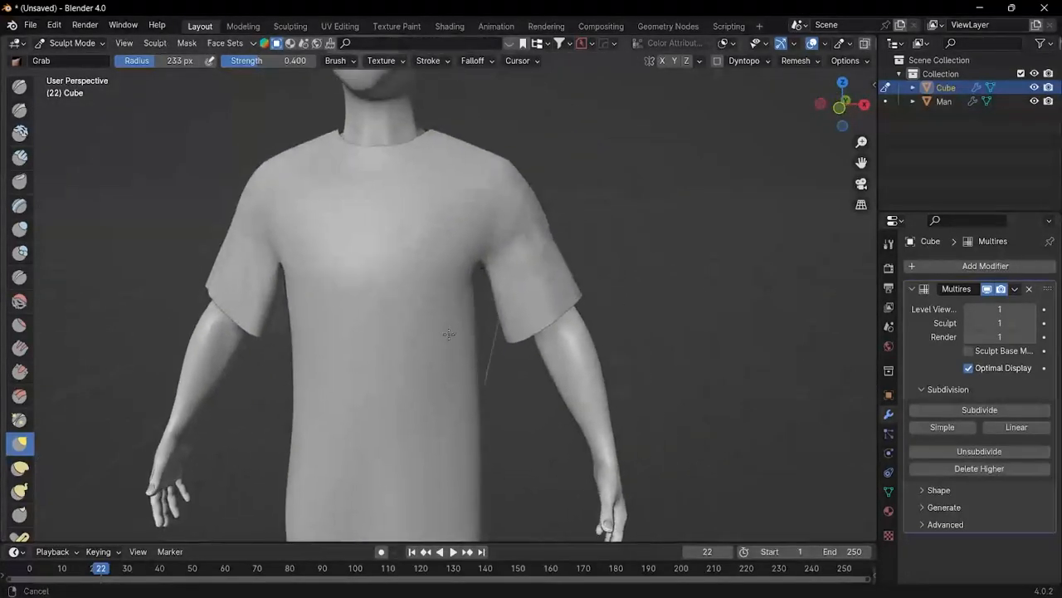
scroll(572, 298, "up", 5)
scroll(557, 178, "down", 5)
middle_click_drag(557, 177, 522, 249)
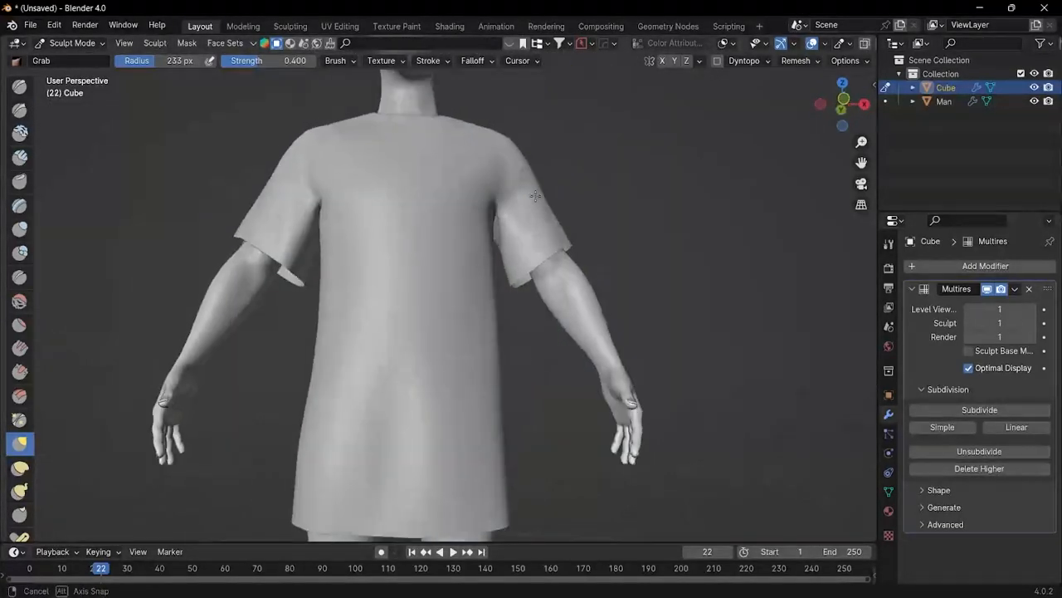
scroll(676, 296, "down", 4)
middle_click_drag(676, 296, 507, 317)
scroll(520, 293, "up", 4)
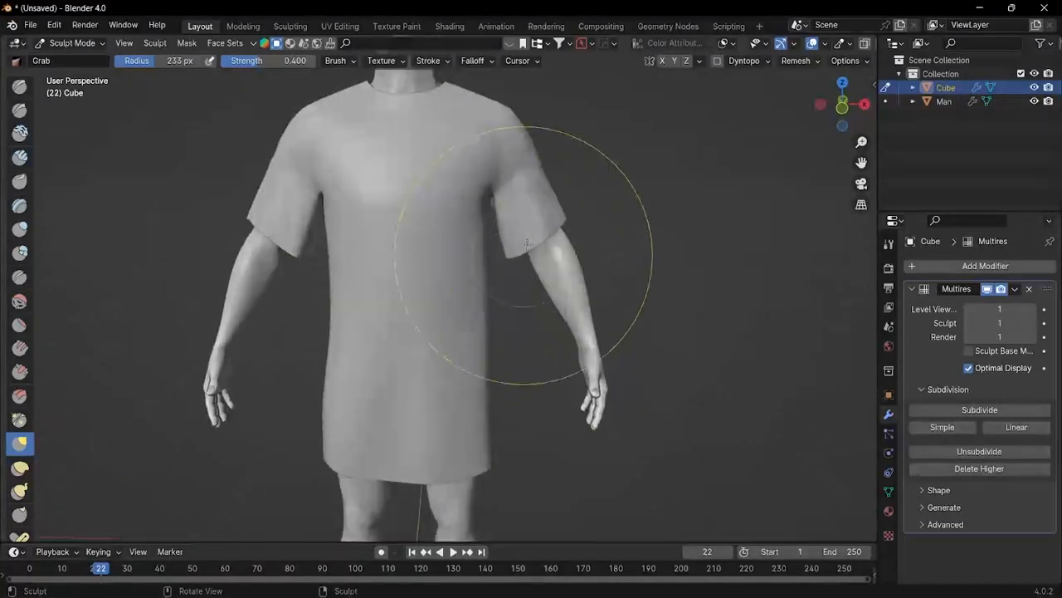
middle_click_drag(539, 184, 570, 332, "shift")
scroll(569, 361, "up", 2)
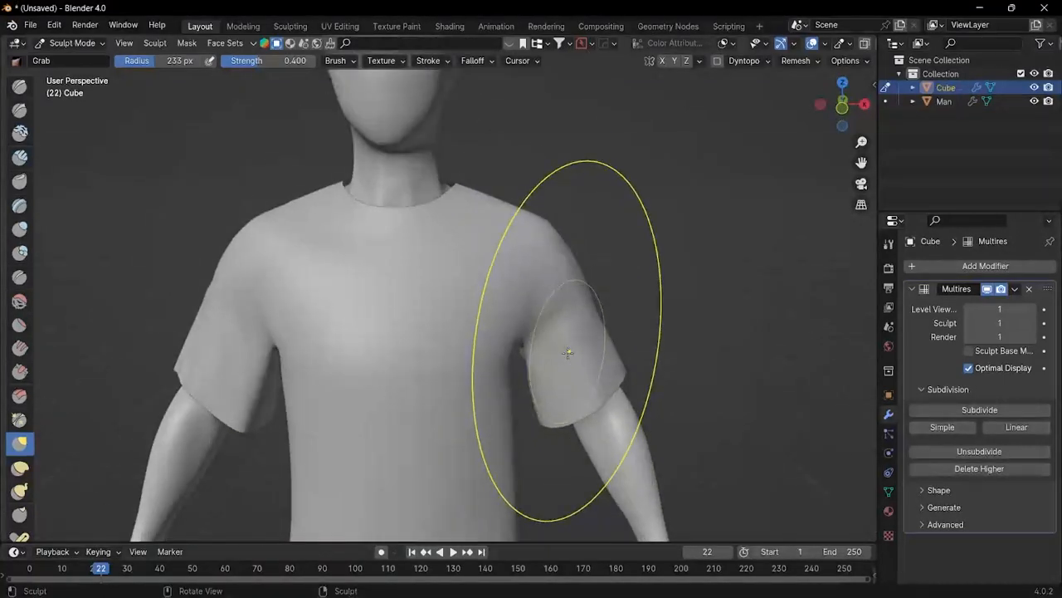
Step: Return the shirt from Sculpt Mode to Object Mode
left_click(73, 43)
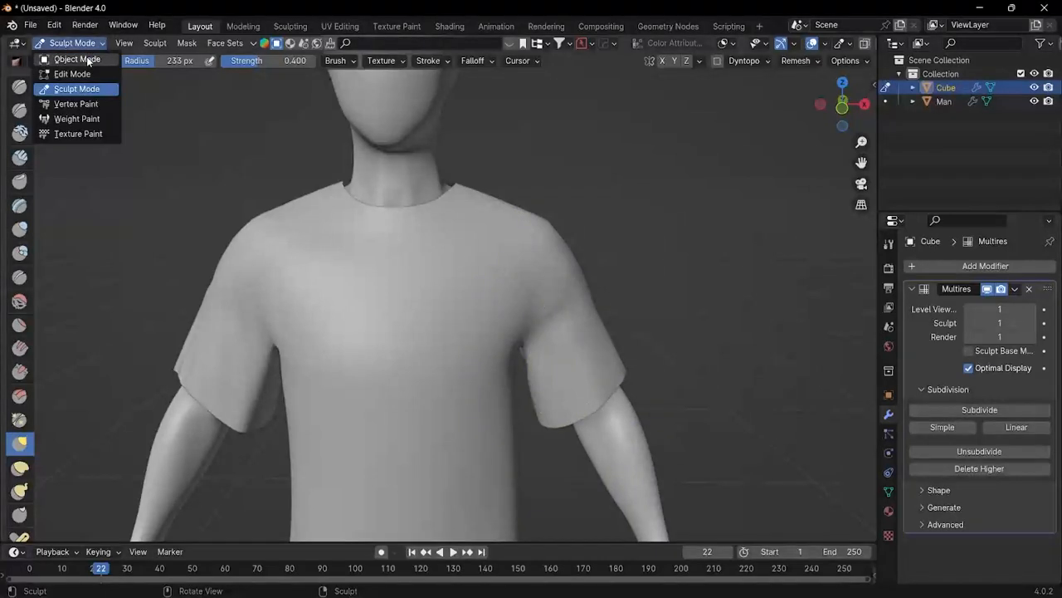
left_click(88, 61)
key("KP_Decimal")
scroll(410, 292, "up", 3)
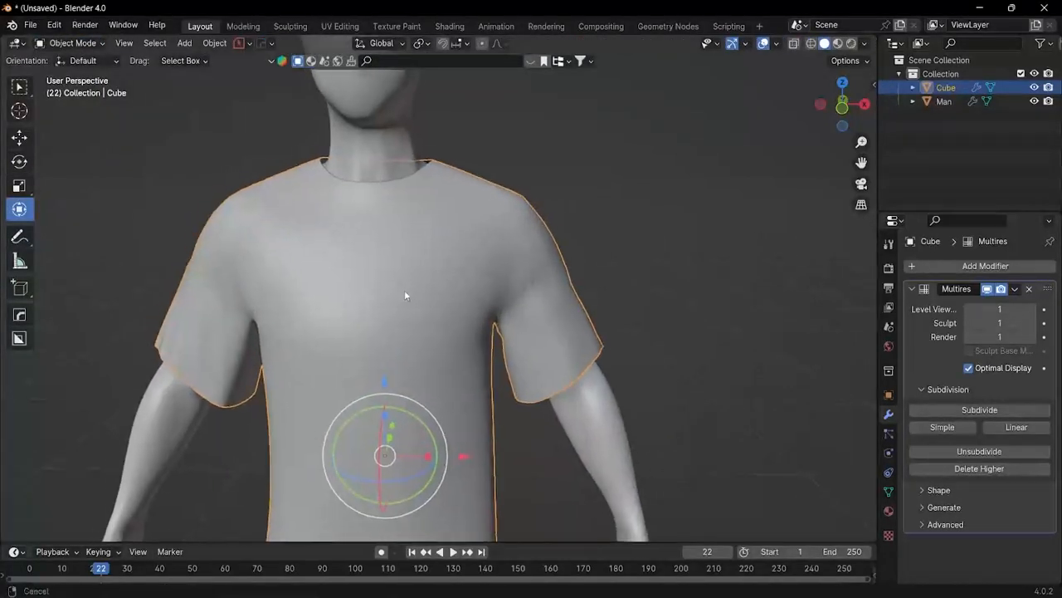
Step: Check the shirt's base mesh in Edit Mode and return to Object Mode
left_click(73, 43)
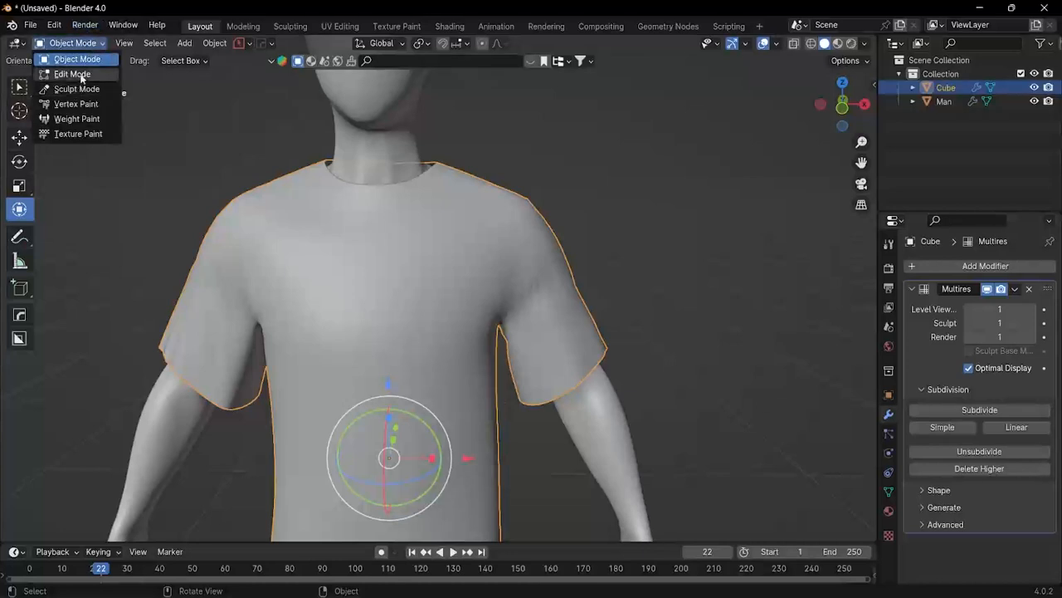
left_click(74, 74)
scroll(397, 304, "down", 2)
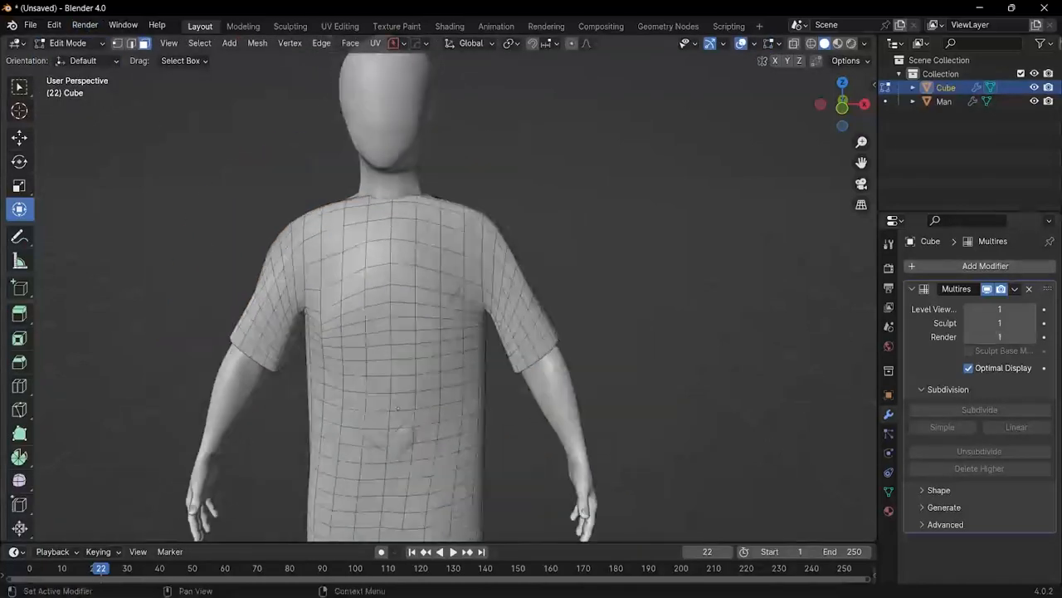
left_click(1015, 288)
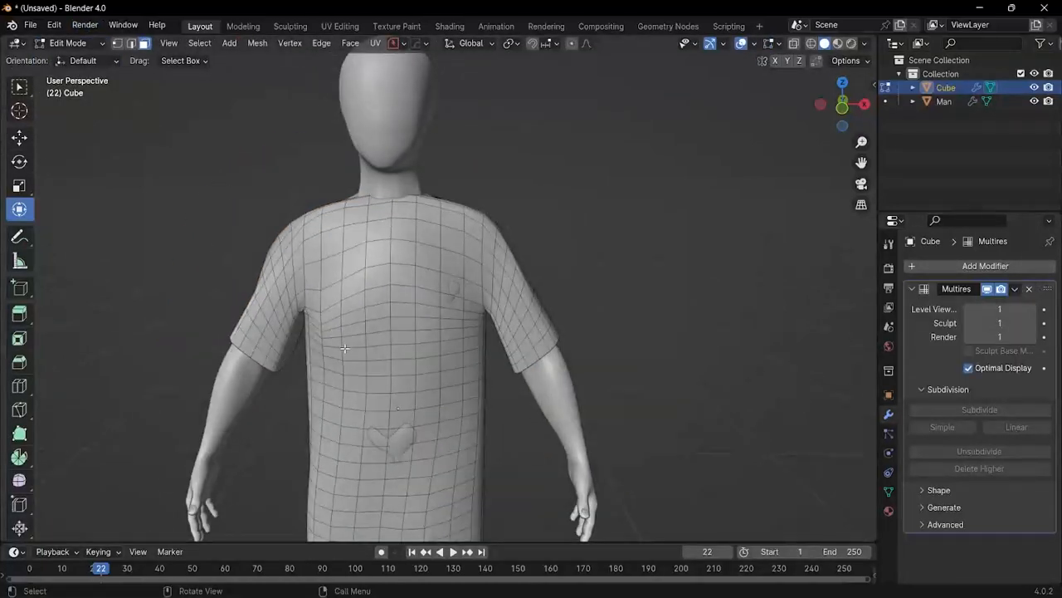
key("ctrl+Tab")
key("Tab")
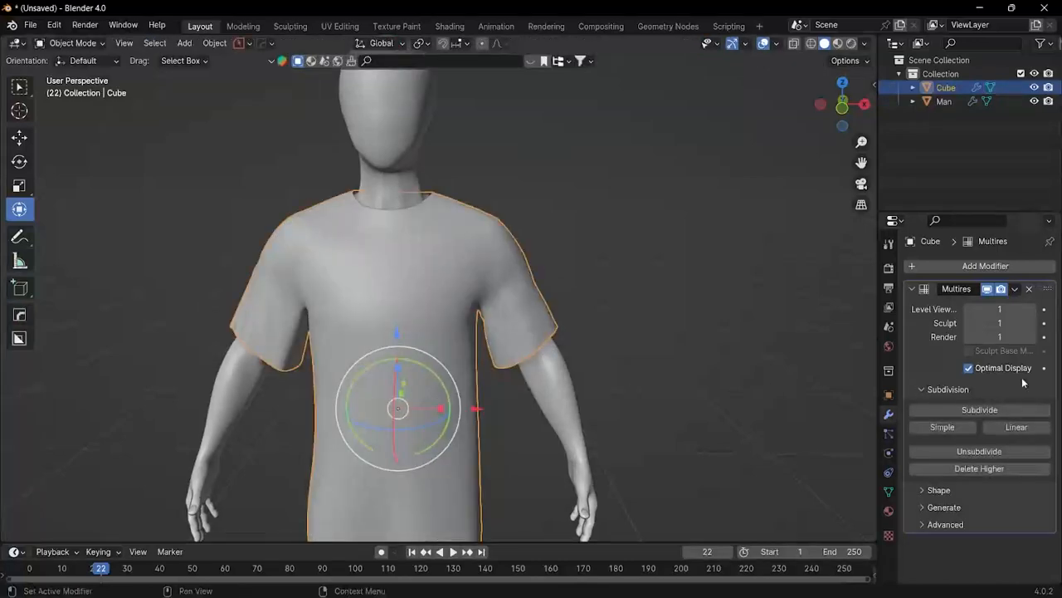
Step: Apply the shirt's Multires modifier and open its dense mesh in Edit Mode
left_click(1015, 289)
left_click(949, 304)
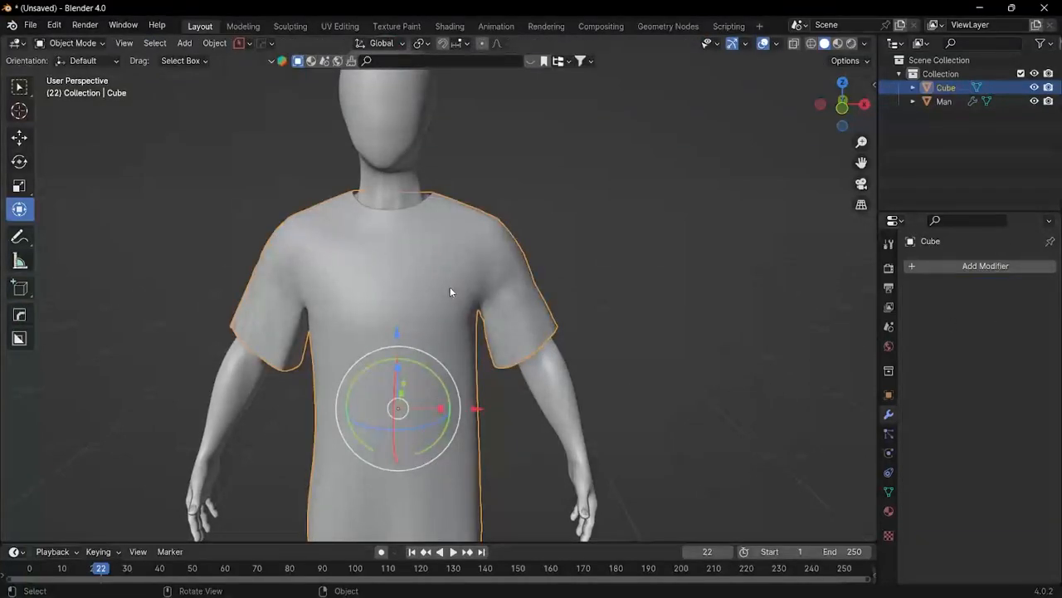
key("ctrl+Tab")
key("Tab")
scroll(472, 289, "up", 3)
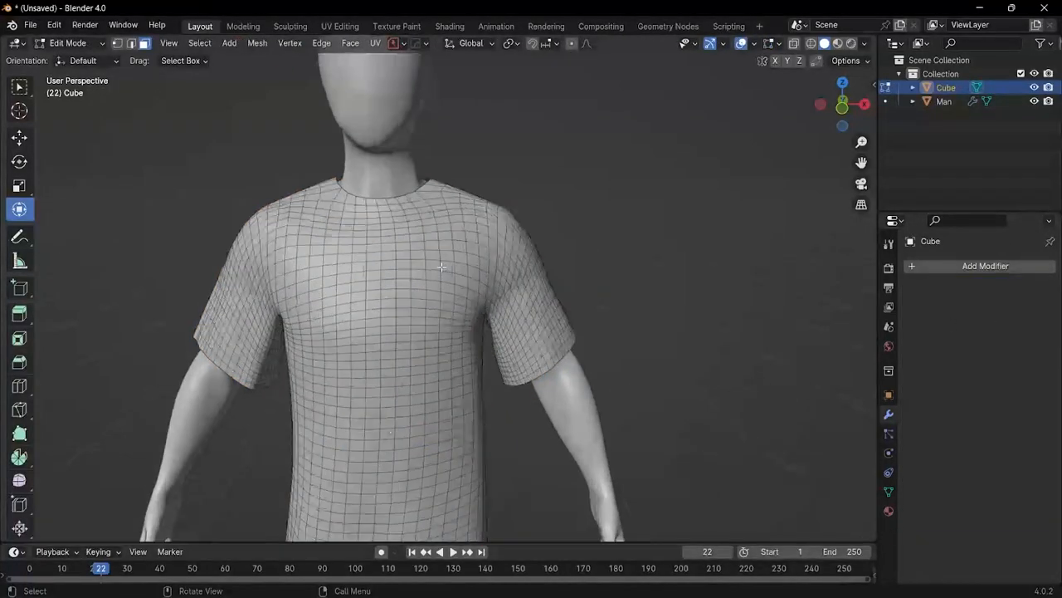
Step: Select the faces at the front centre of the shirt's neckline
scroll(427, 264, "up", 3)
middle_click_drag(362, 285, 380, 196, "shift")
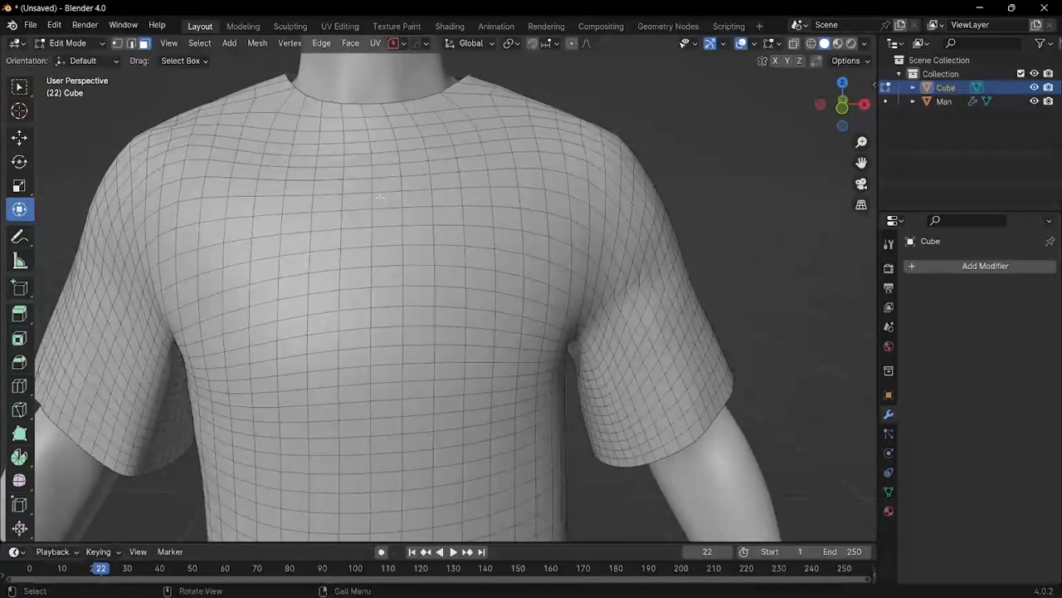
left_click_drag(367, 106, 385, 133)
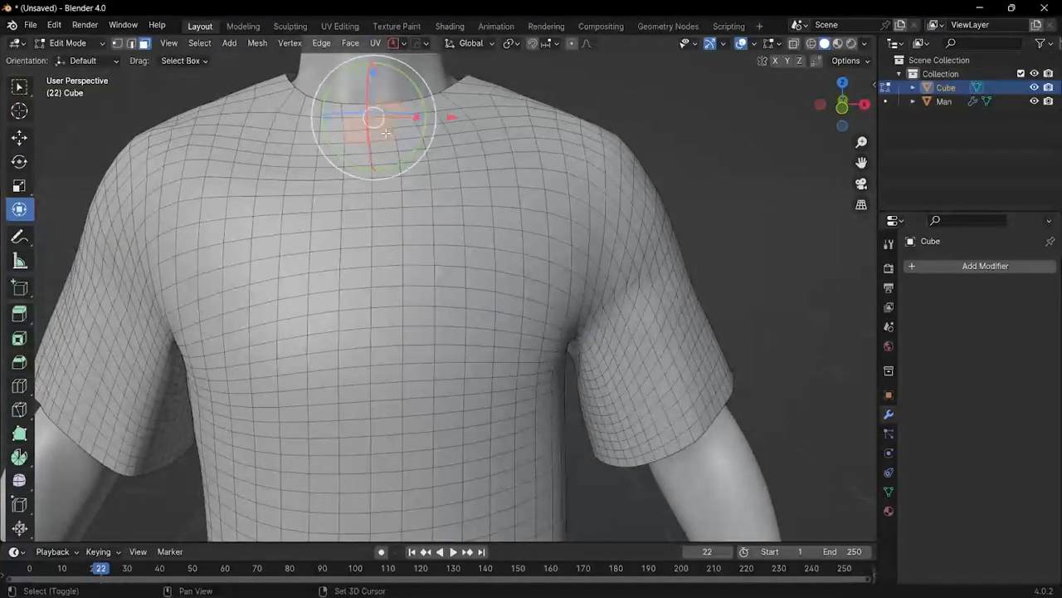
left_click(396, 116, "shift")
left_click(402, 118, "shift")
left_click(383, 121, "shift")
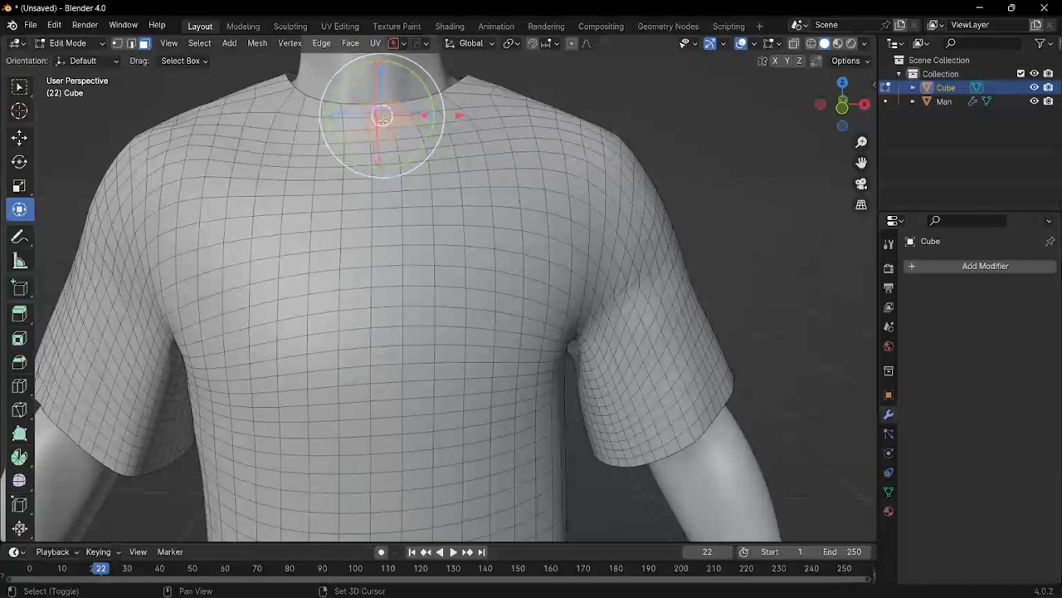
key("r")
key("r")
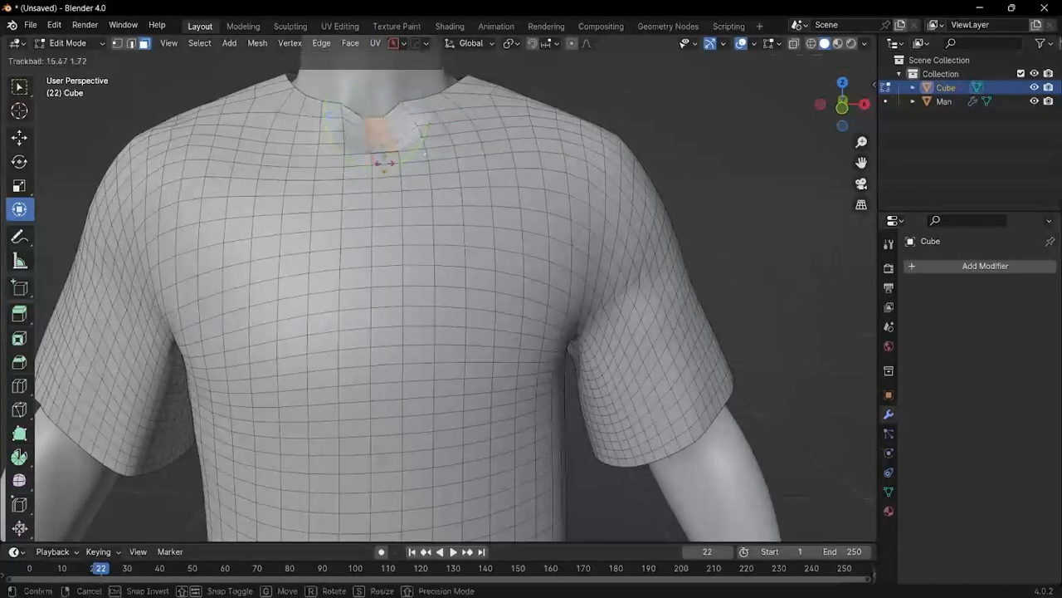
right_click(384, 246)
Step: Extend the selection into a one-face-wide strip from the front neckline to mid-chest and separate it into its own object
left_click_drag(390, 269, 392, 220)
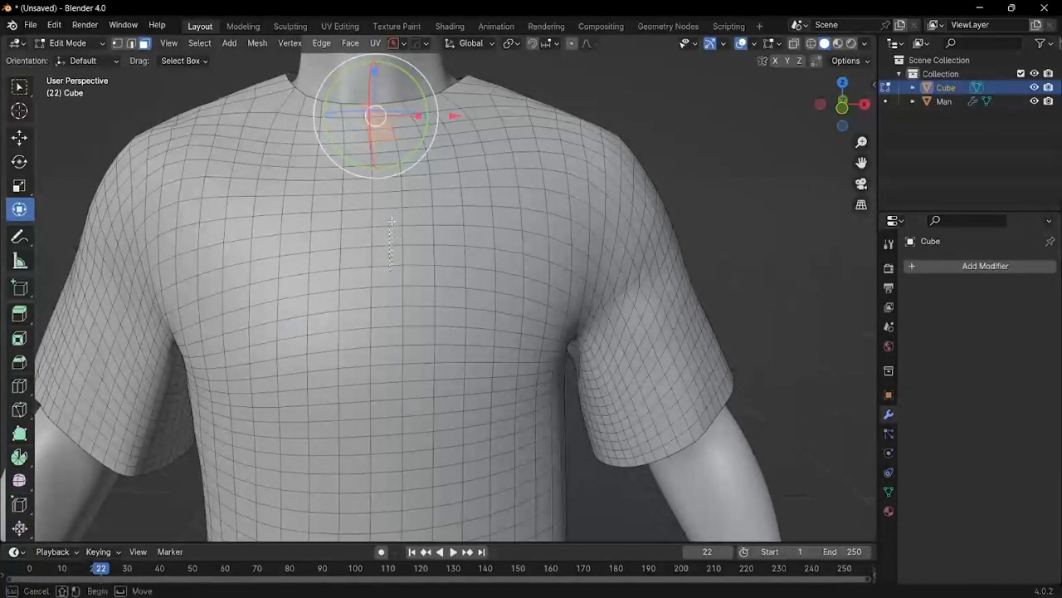
left_click_drag(385, 146, 385, 146, "shift")
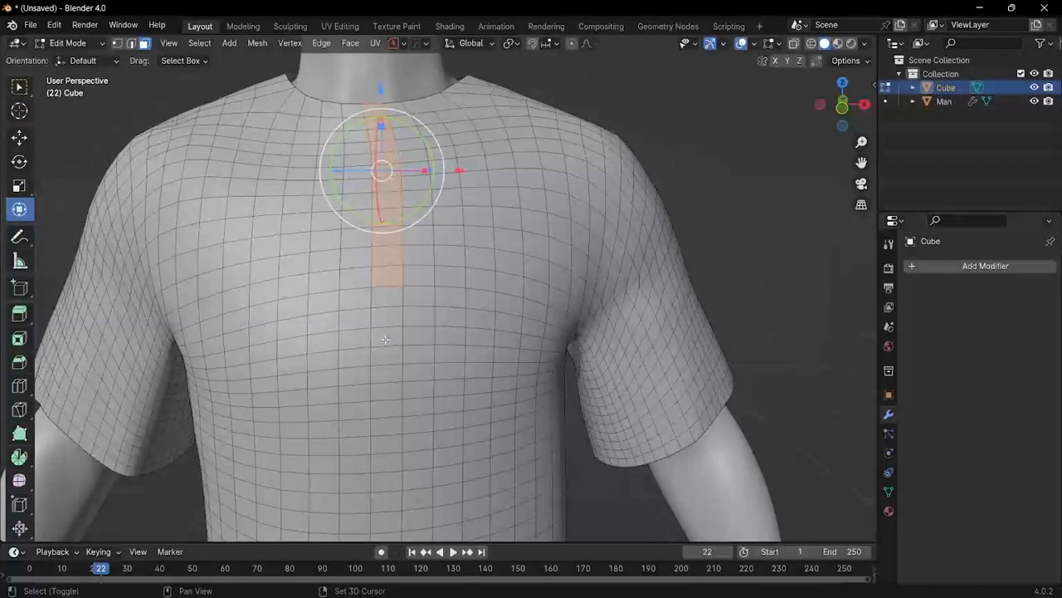
left_click_drag(385, 339, 389, 289, "shift")
scroll(389, 291, "down", 3)
middle_click_drag(389, 292, 391, 324)
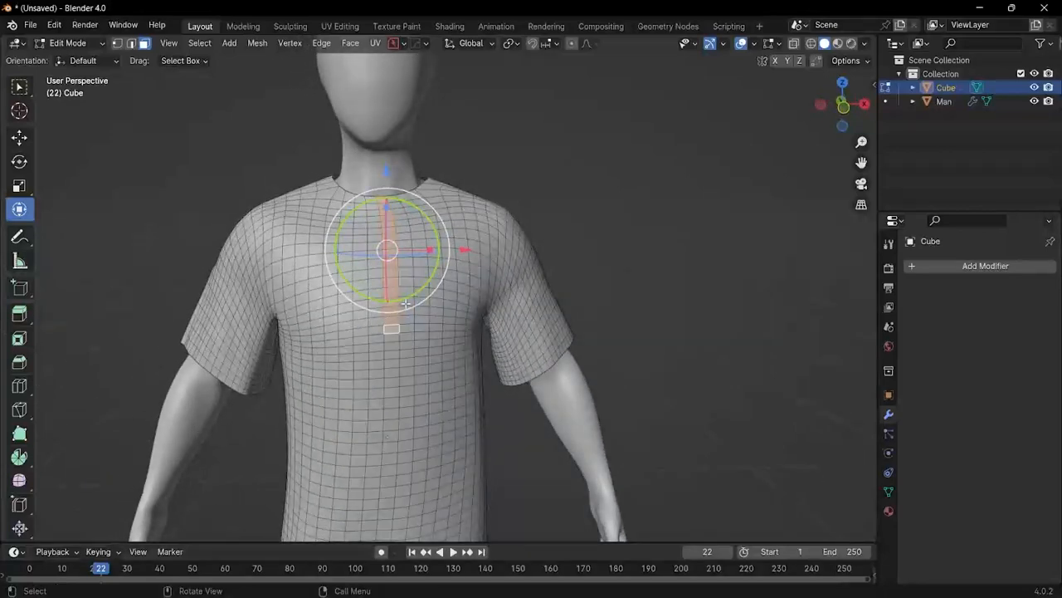
key("g")
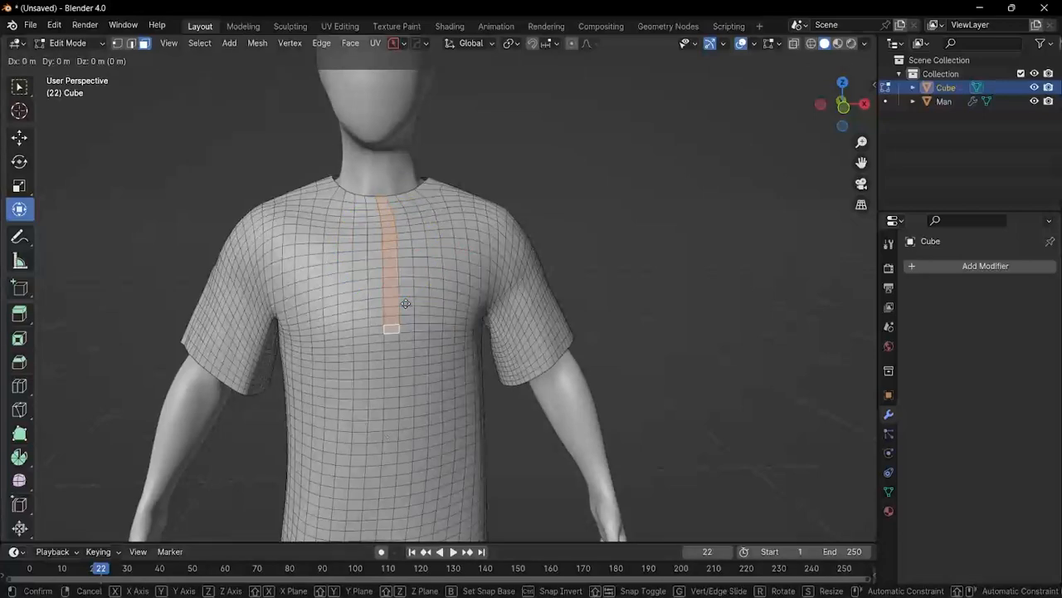
right_click(406, 304)
middle_click_drag(406, 304, 454, 315)
key("p")
left_click(433, 302)
key("ctrl+Tab")
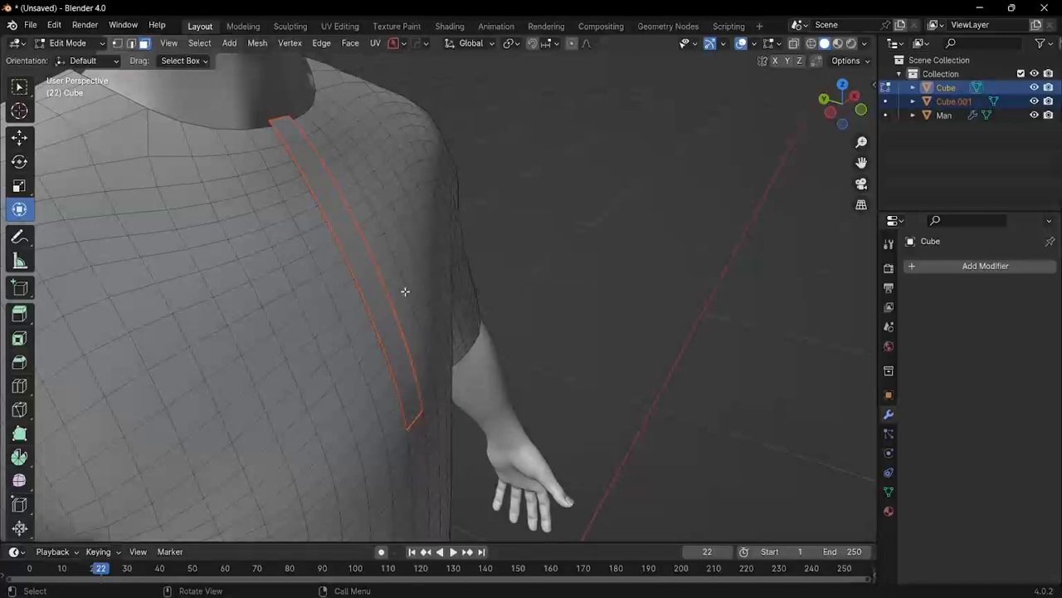
Step: Return to Object Mode, select only the separated chest strip and open it in Edit Mode
left_click(68, 43)
left_click(70, 58)
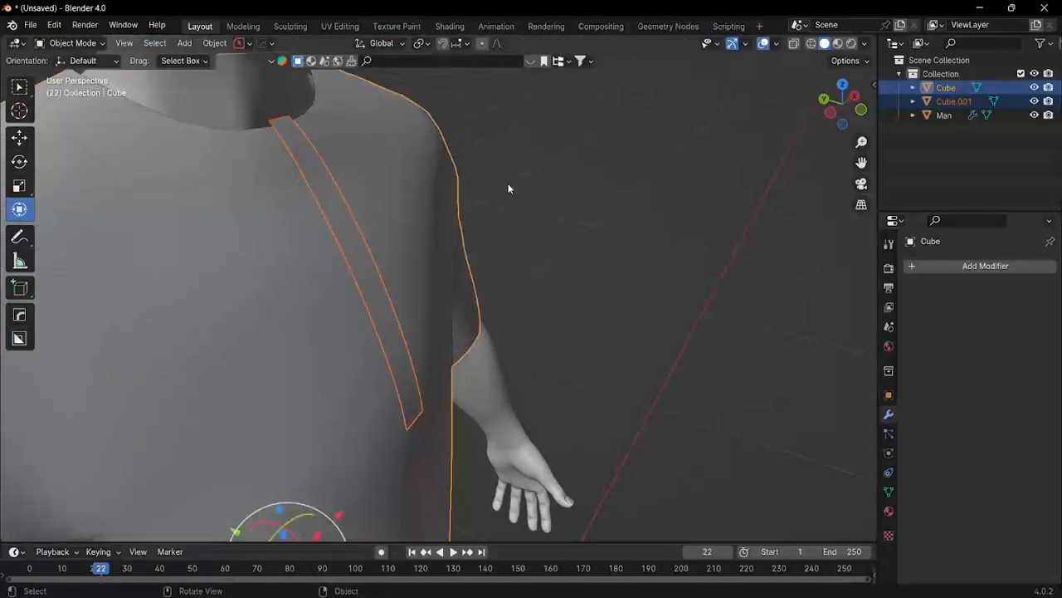
left_click(355, 240)
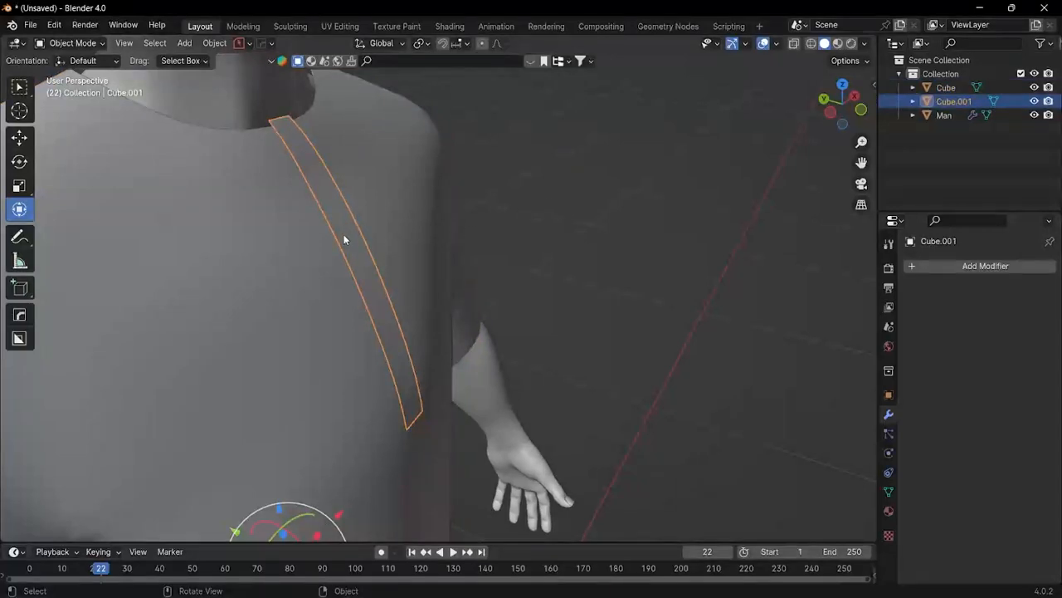
mouse_move(343, 234)
middle_mouse_down()
mouse_move(339, 244)
mouse_move(251, 224)
mouse_move(268, 238)
mouse_move(342, 243)
middle_mouse_up()
scroll(251, 224, "down", 2)
key("ctrl+Tab")
left_click(316, 240)
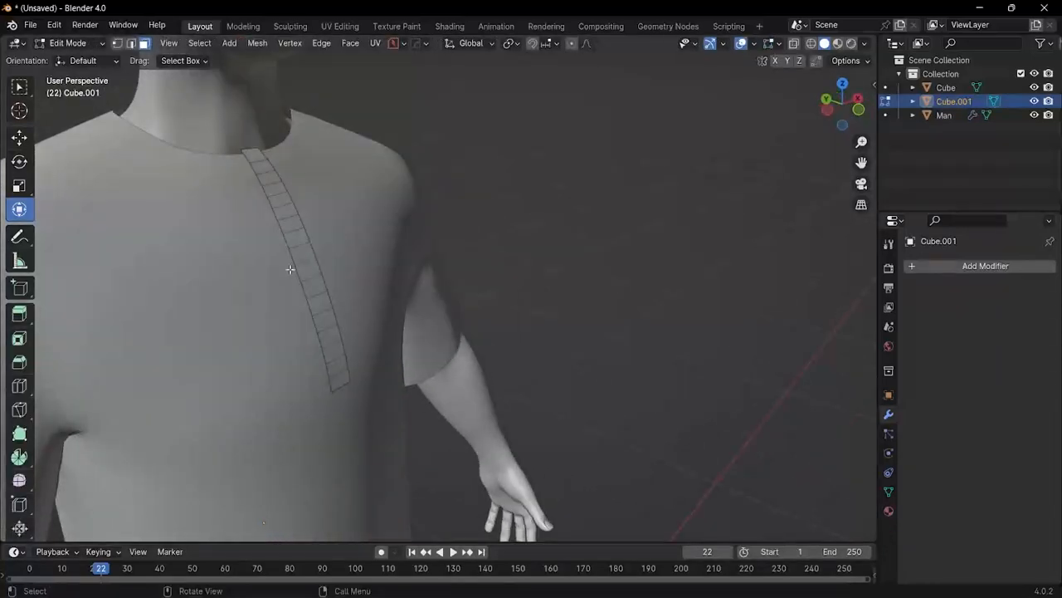
Step: Extrude all faces of the chest strip outward along their normal by about 0.005 m
scroll(290, 267, "up", 1)
key("a")
middle_click_drag(290, 268, 299, 267)
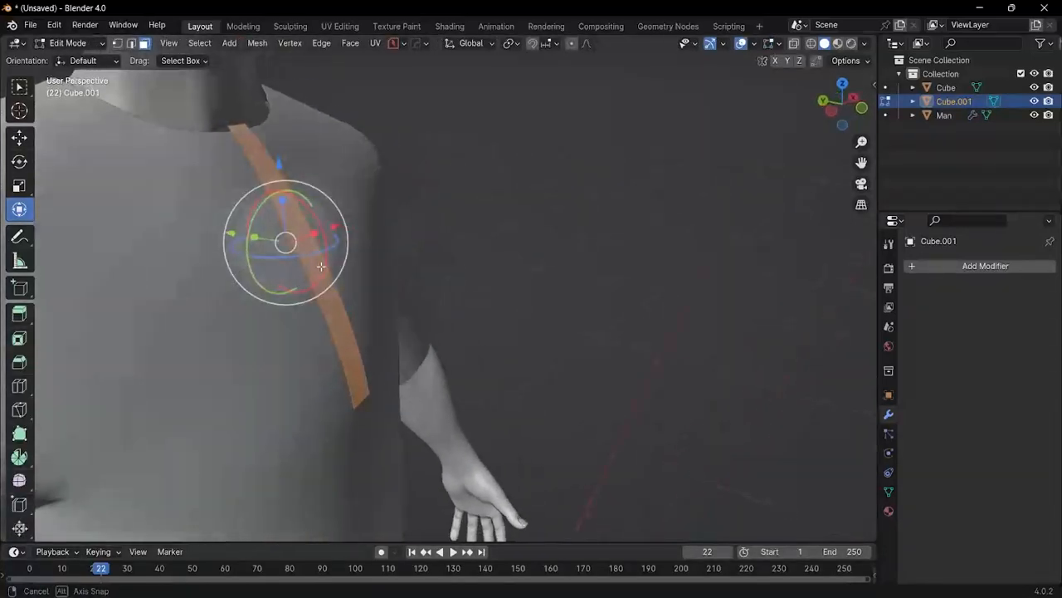
key("g")
key("z")
key("z")
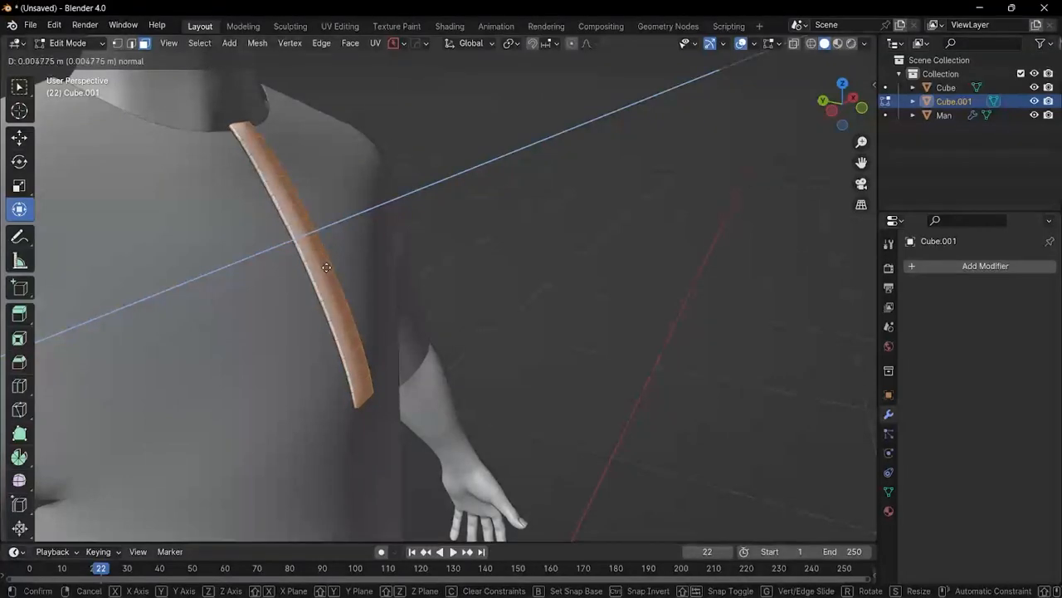
left_click(326, 267)
middle_click_drag(327, 268, 43, 149)
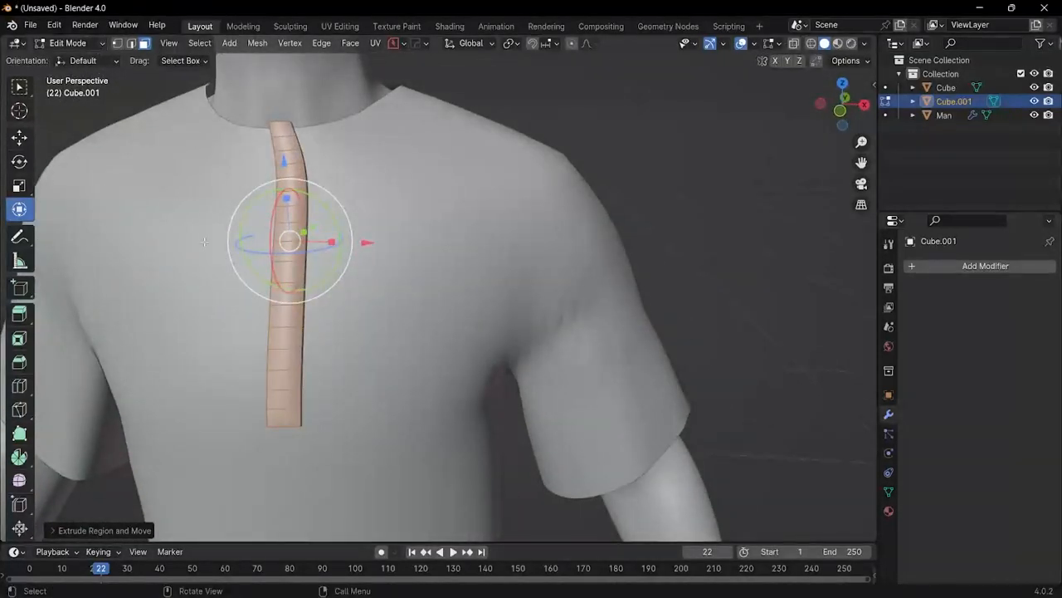
Step: Rotate the strip's extruded faces slightly to follow the chest, return to Object Mode and shade the strip smooth
middle_click_drag(204, 242, 332, 209)
key("r")
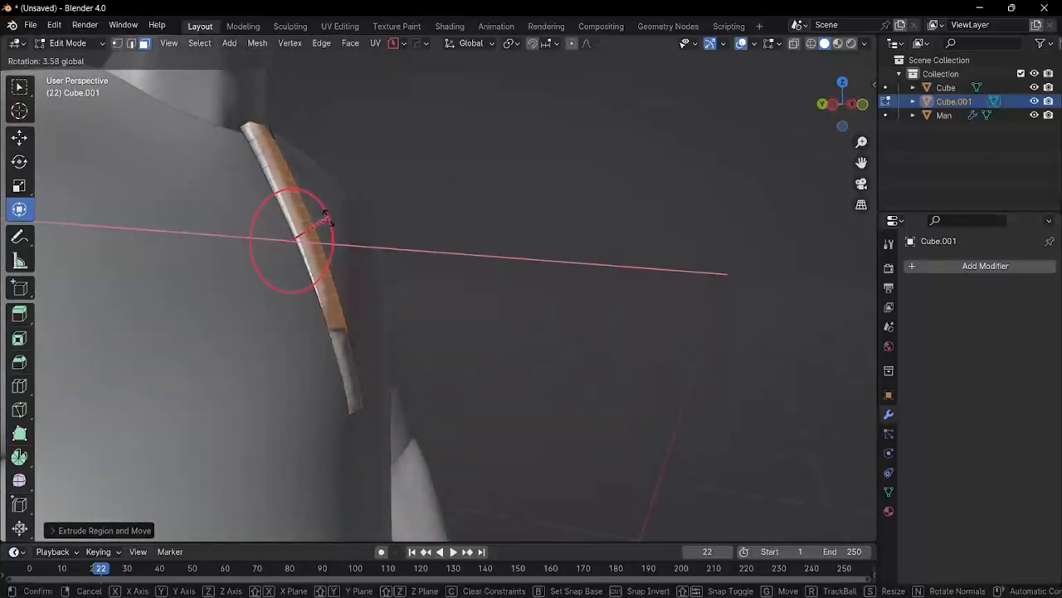
left_click_drag(327, 218, 328, 216)
middle_click_drag(327, 217, 313, 194)
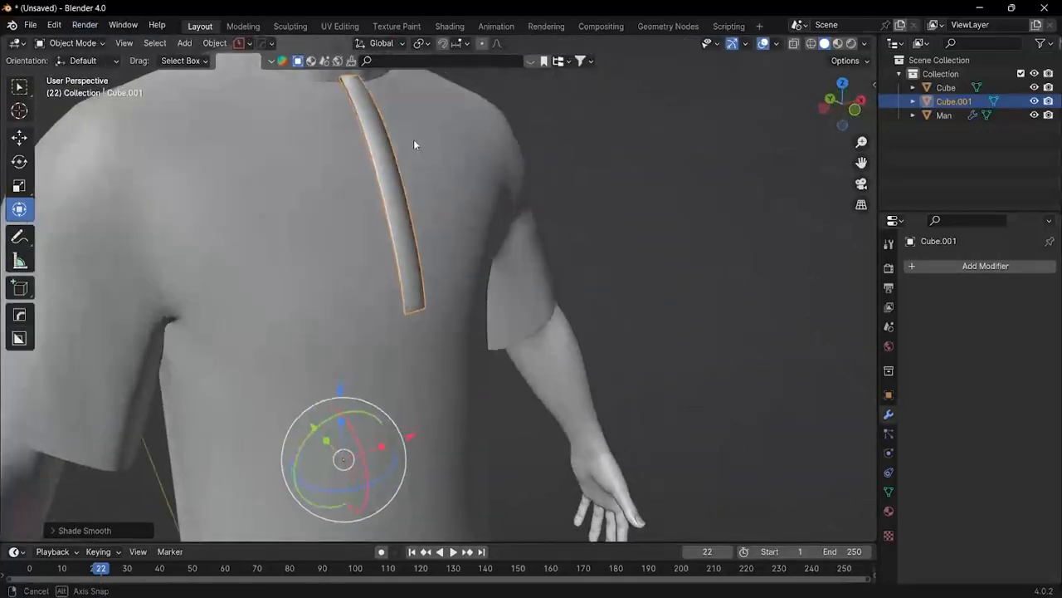
middle_click_drag(413, 140, 311, 204)
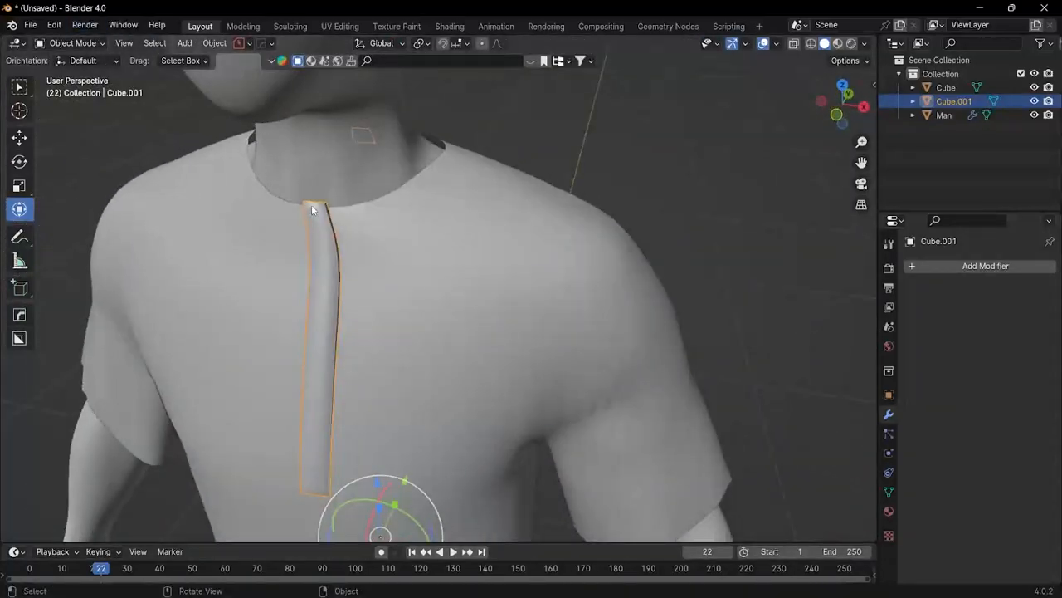
Step: Shift the side vertices at the strip's upper end outward along X to straighten its edge at the neckline
scroll(311, 205, "up", 5)
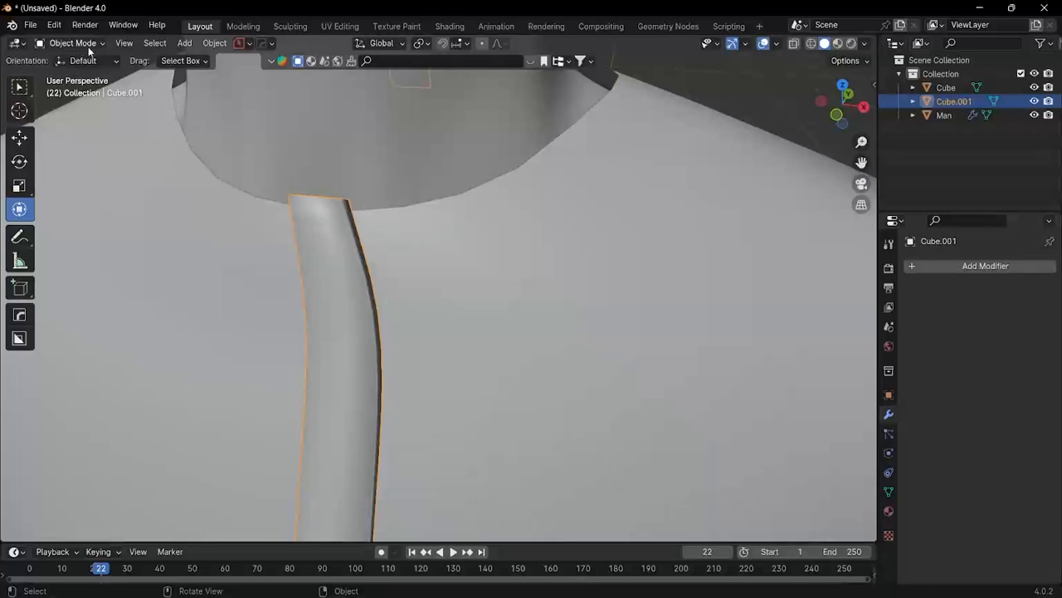
left_click(89, 48)
left_click(58, 73)
scroll(289, 126, "down", 3)
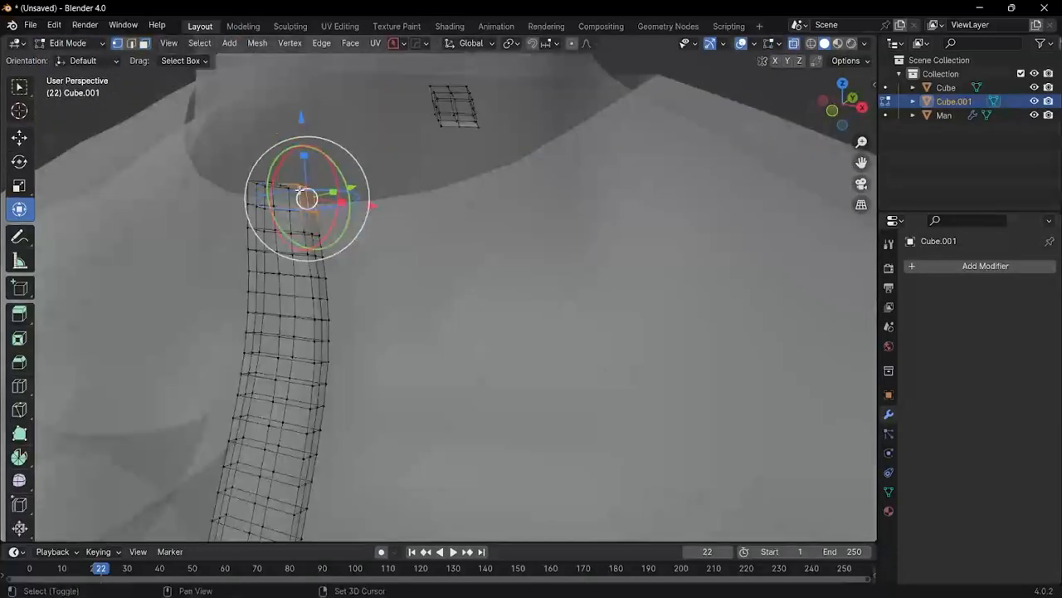
middle_click_drag(304, 192, 332, 171)
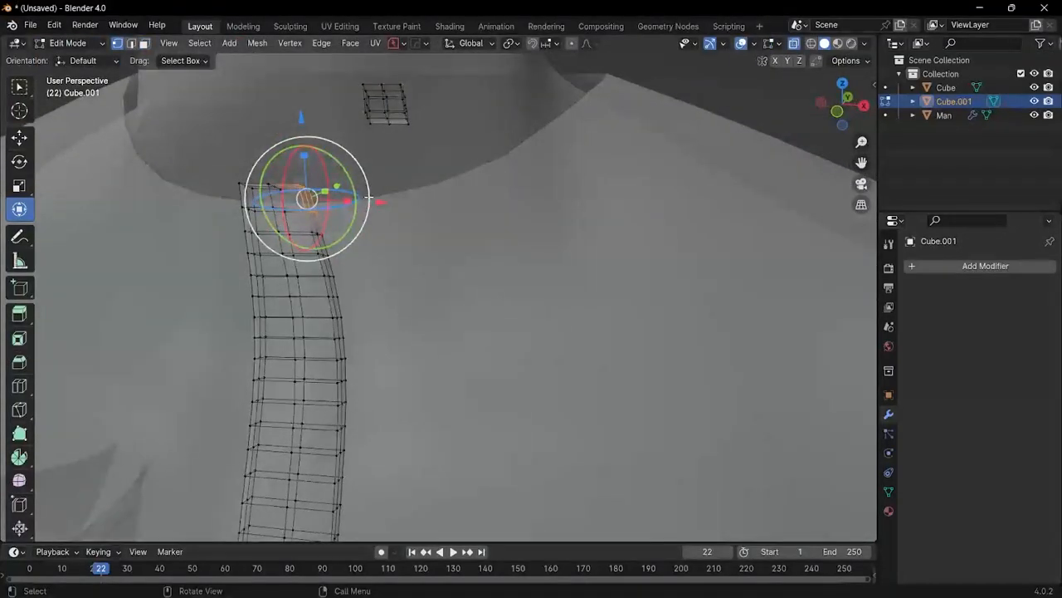
left_click_drag(378, 202, 391, 204)
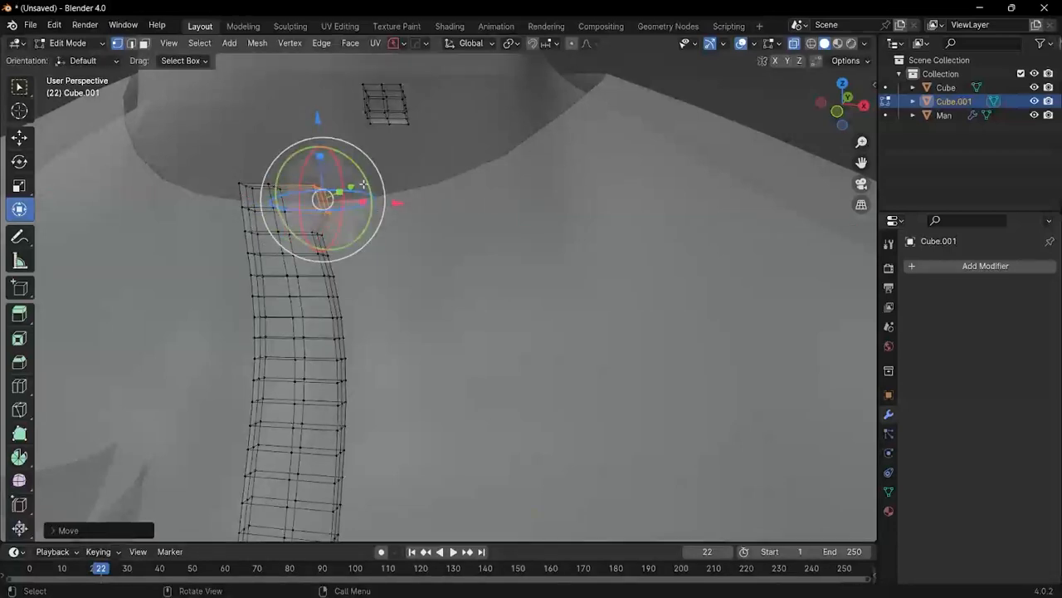
middle_click_drag(391, 204, 346, 245)
left_click_drag(354, 212, 306, 196)
key("ctrl+z")
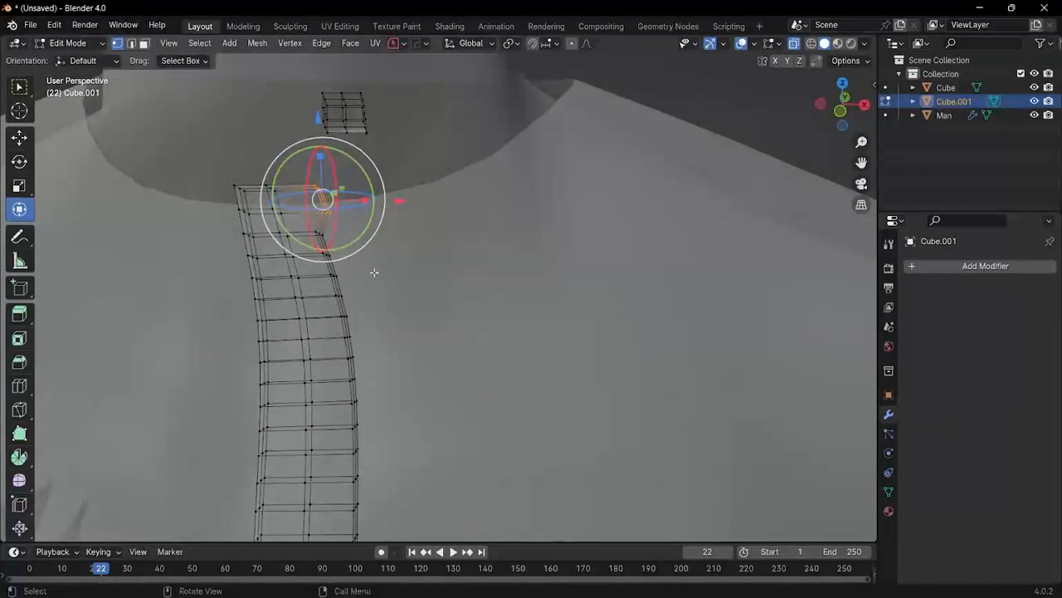
Step: Move the vertices just below the strip's top corner outward along X and return to Object Mode
left_click(375, 273)
left_click(322, 232)
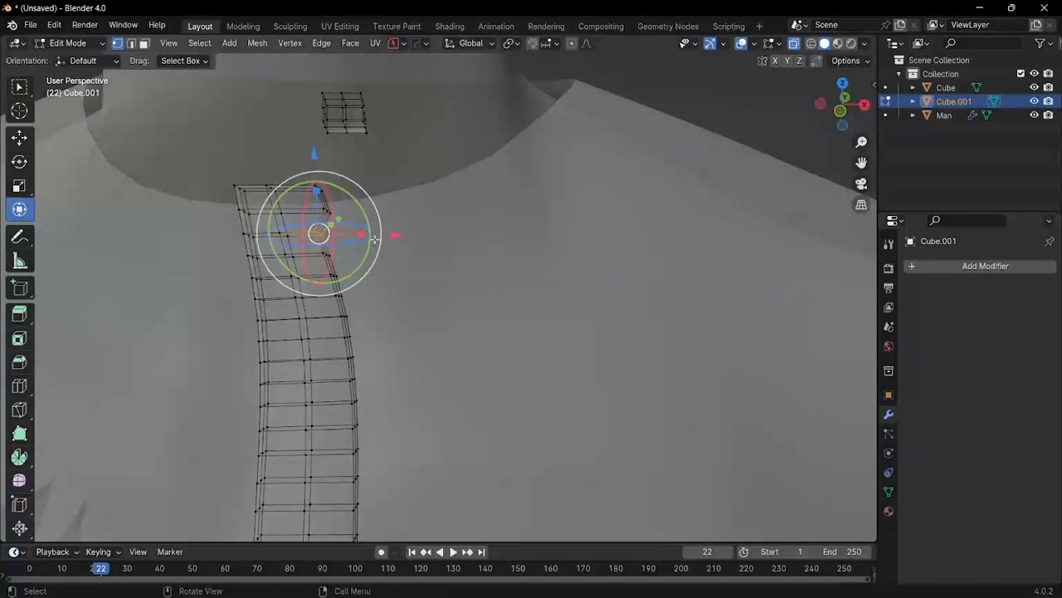
left_click_drag(397, 235, 406, 235)
scroll(332, 263, "down", 3)
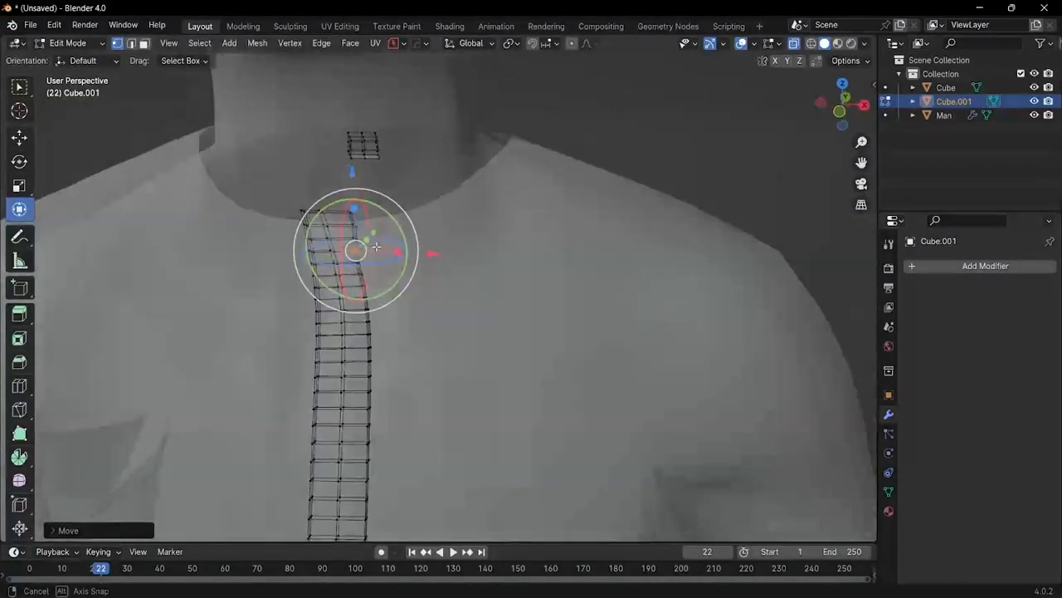
left_click(100, 45)
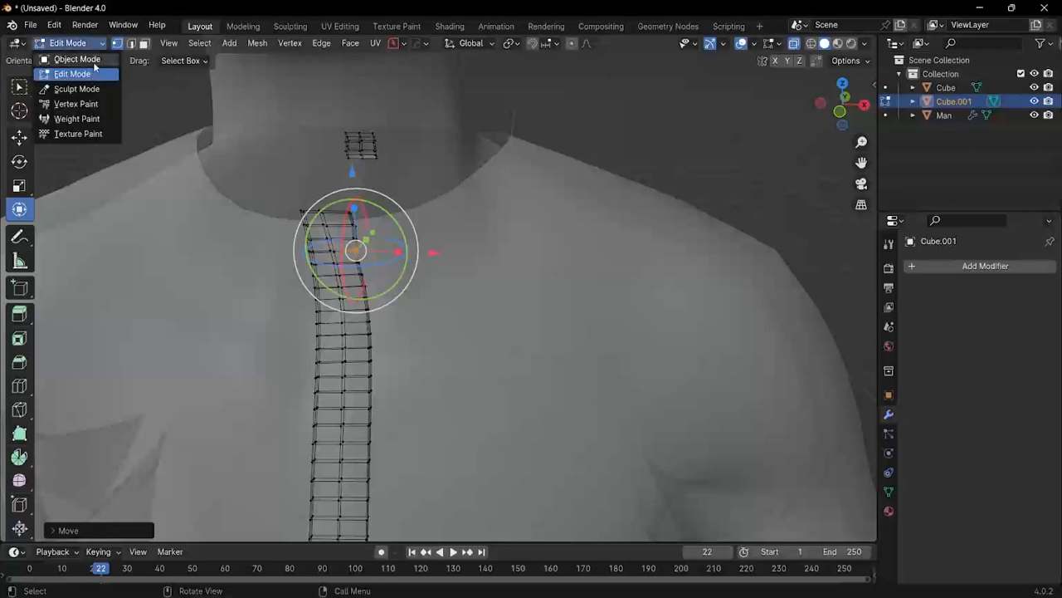
left_click(94, 59)
Step: Delete the faces of the stray patch behind the neck from the strip object and return to Object Mode
middle_click_drag(261, 218, 404, 279)
left_click(75, 44)
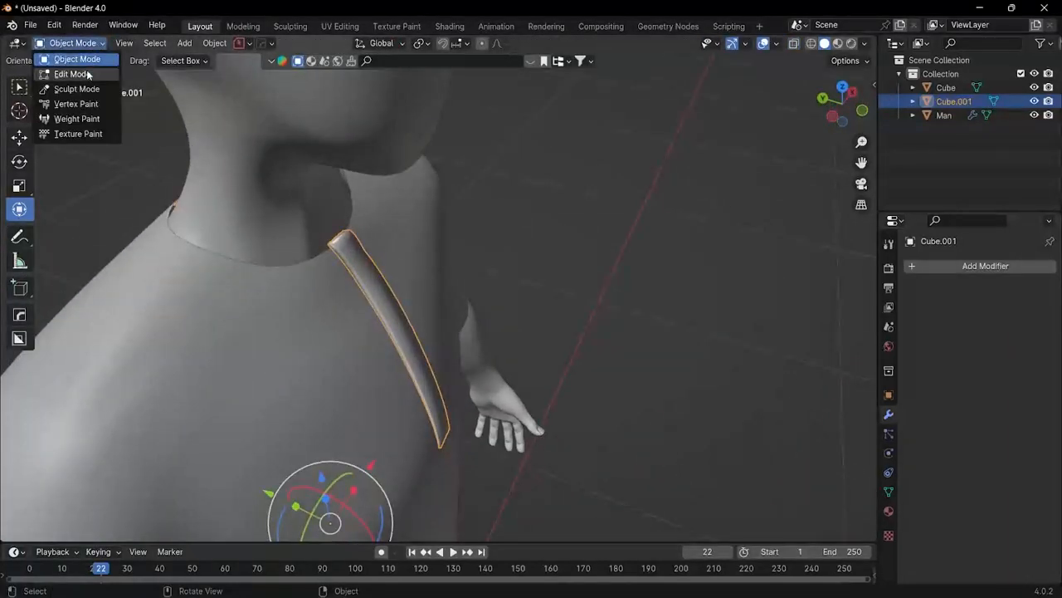
left_click(72, 74)
middle_click_drag(71, 73, 211, 131)
left_click_drag(212, 131, 391, 205)
key("x")
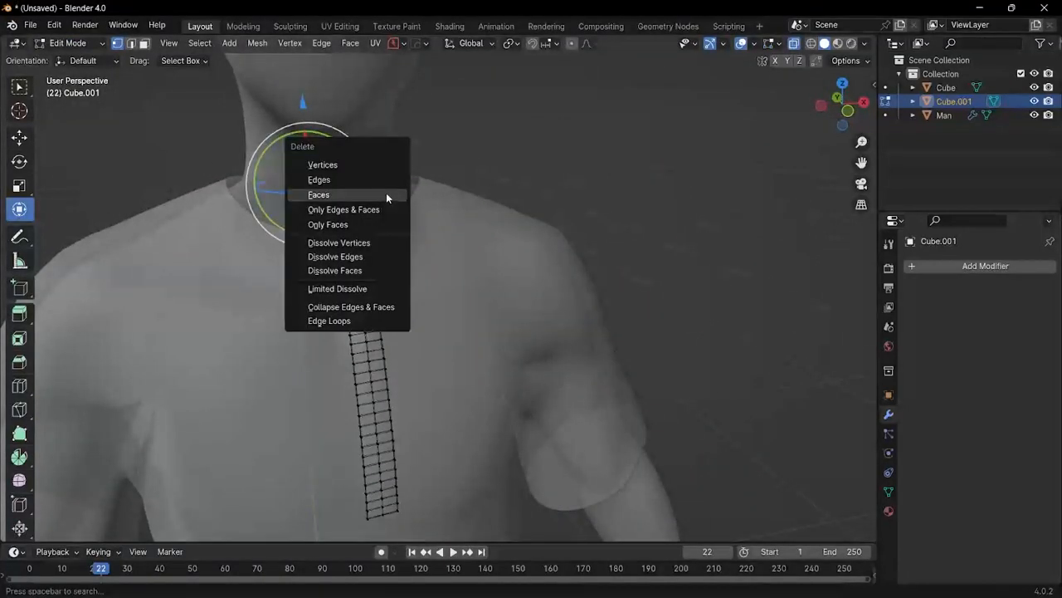
left_click(386, 192)
left_click(96, 46)
left_click(77, 59)
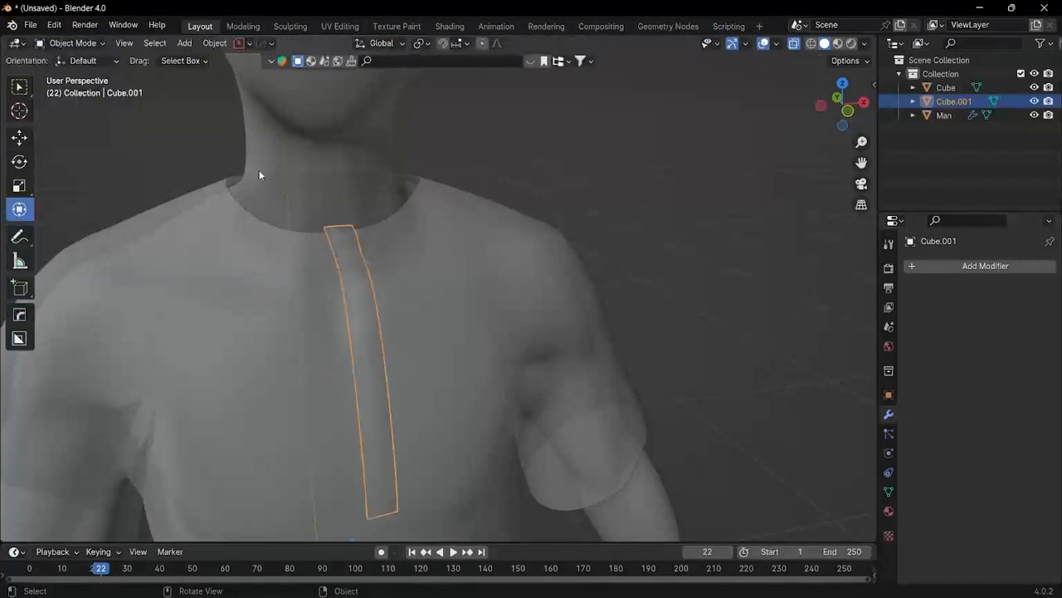
Step: Enter Edit Mode on the shirt and select a block of faces on the chest beside the placket strip
scroll(439, 331, "down", 4)
middle_click_drag(440, 331, 413, 326)
scroll(433, 325, "up", 6)
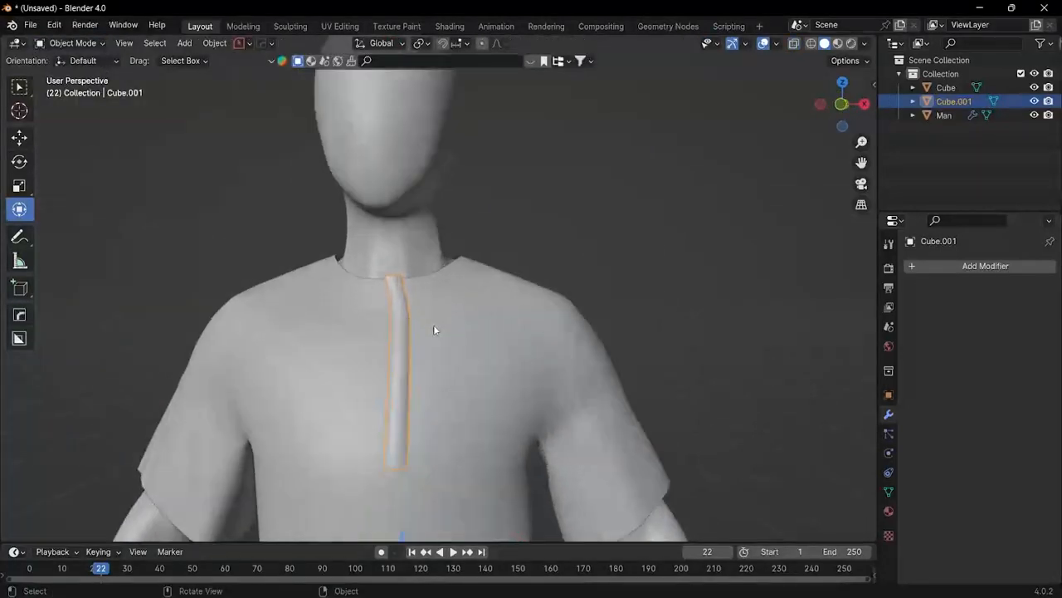
left_click(394, 271)
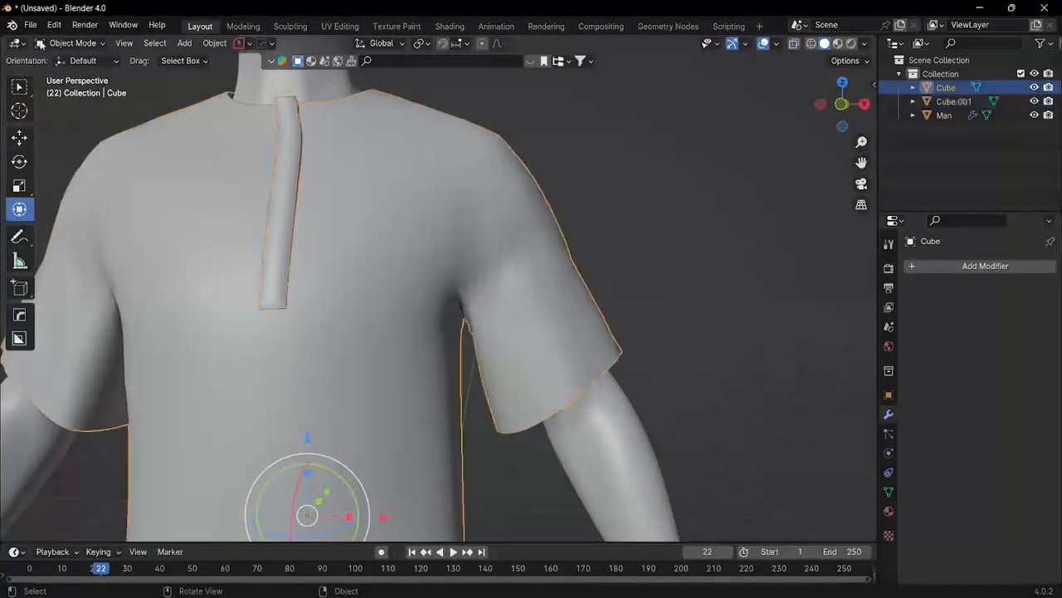
left_click(87, 44)
left_click(68, 73)
scroll(400, 222, "up", 3)
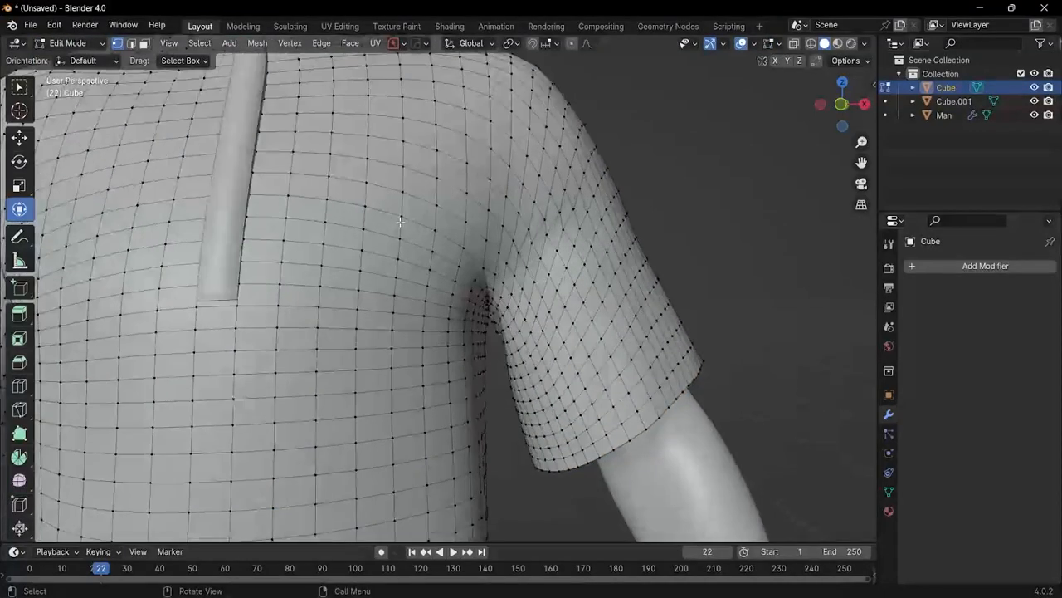
scroll(400, 222, "up", 1)
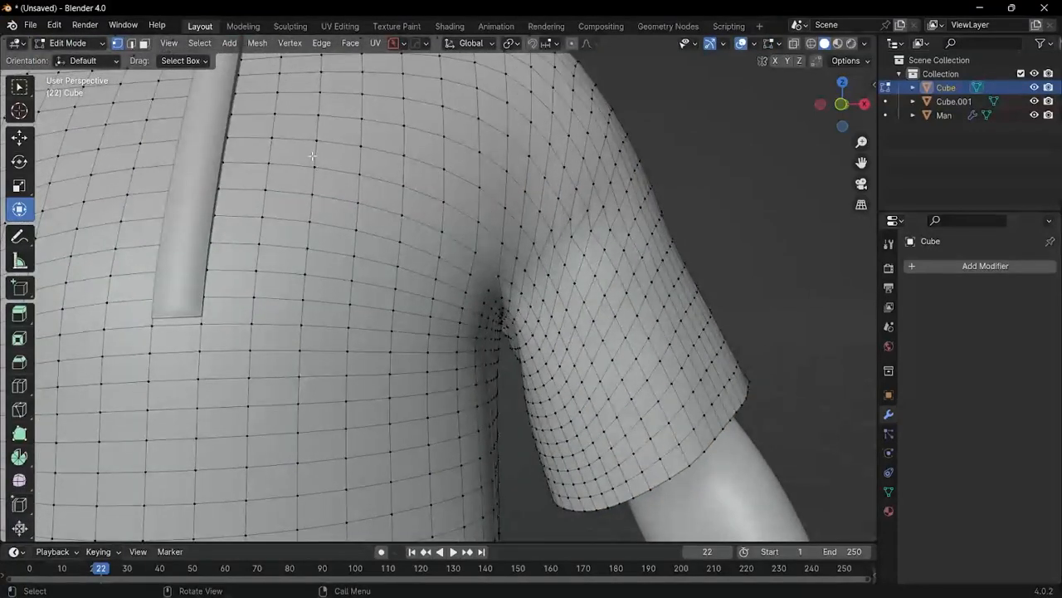
key("3")
left_click_drag(299, 152, 381, 221)
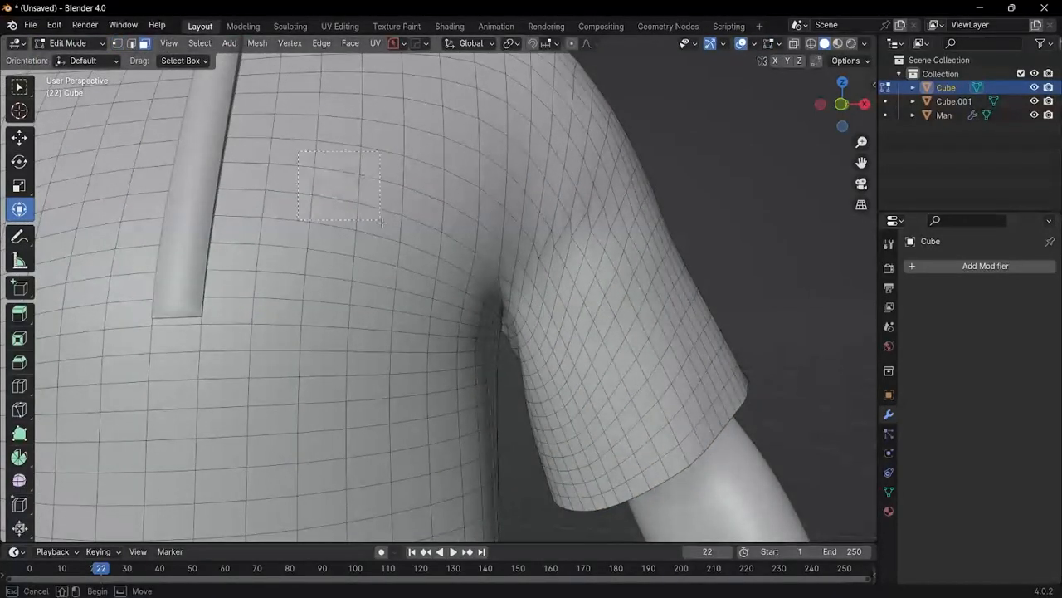
left_click_drag(410, 290, 416, 312)
scroll(415, 313, "down", 3)
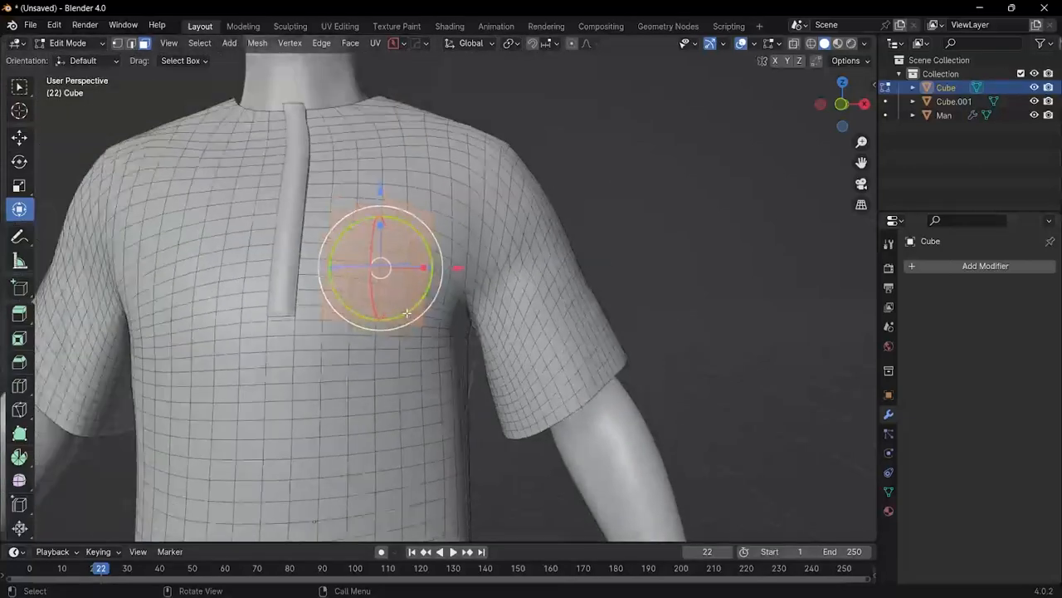
middle_click_drag(404, 313, 410, 311)
Step: Adjust the upper and lower rows of the chest face selection to form a rectangular pocket shape
left_click(393, 212, "shift")
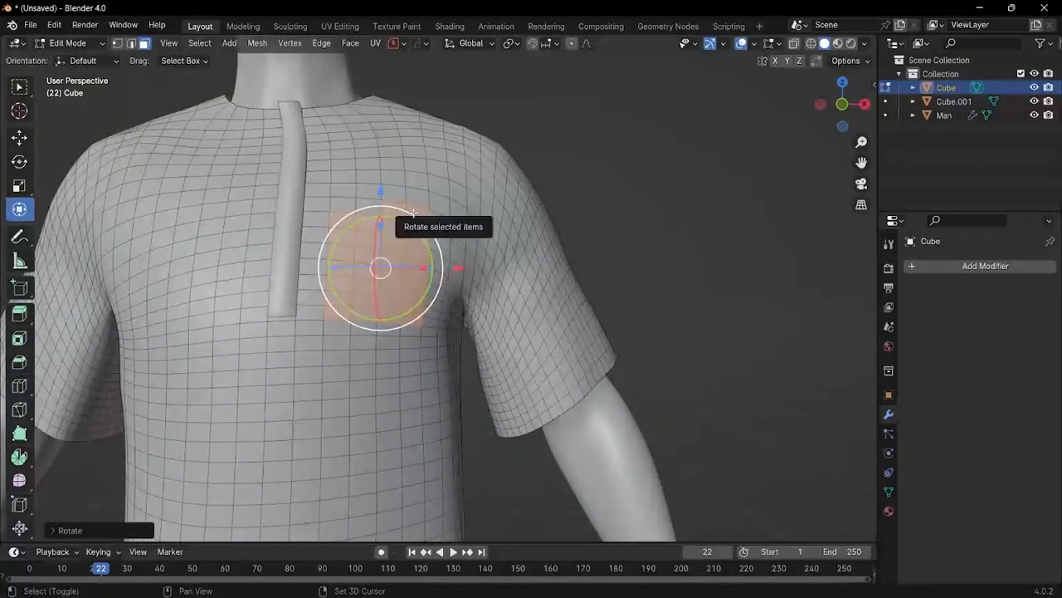
left_click(396, 209, "shift")
left_click(362, 328, "shift")
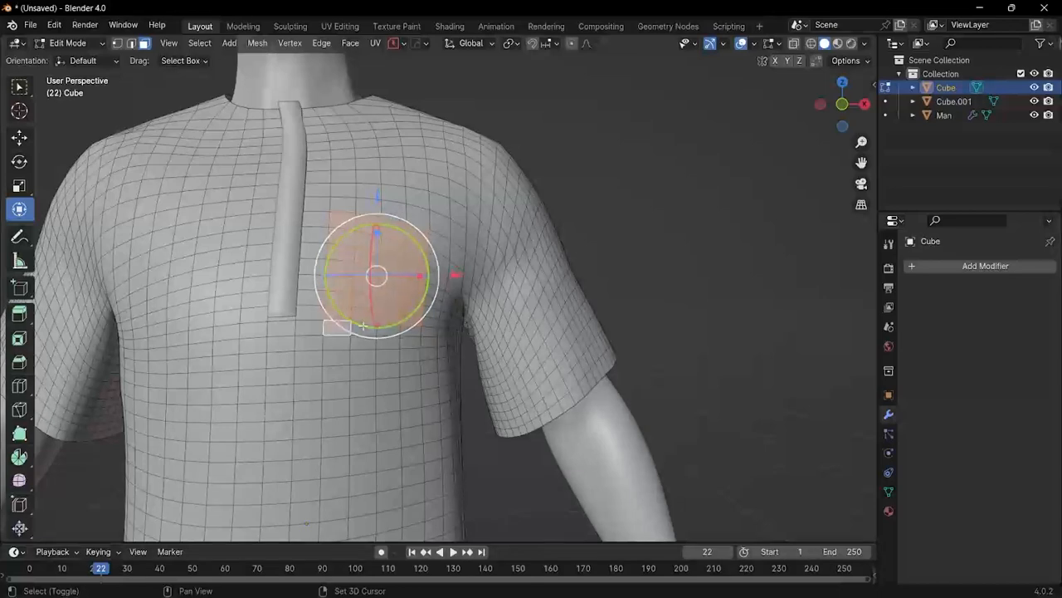
left_click(404, 334)
left_click(406, 331, "shift")
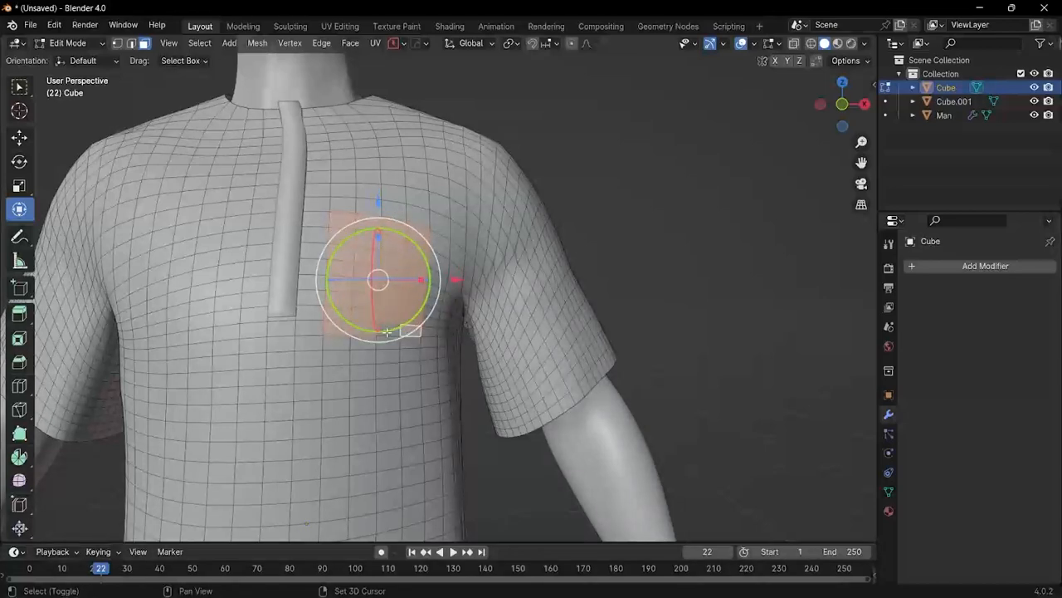
middle_click_drag(405, 330, 399, 334)
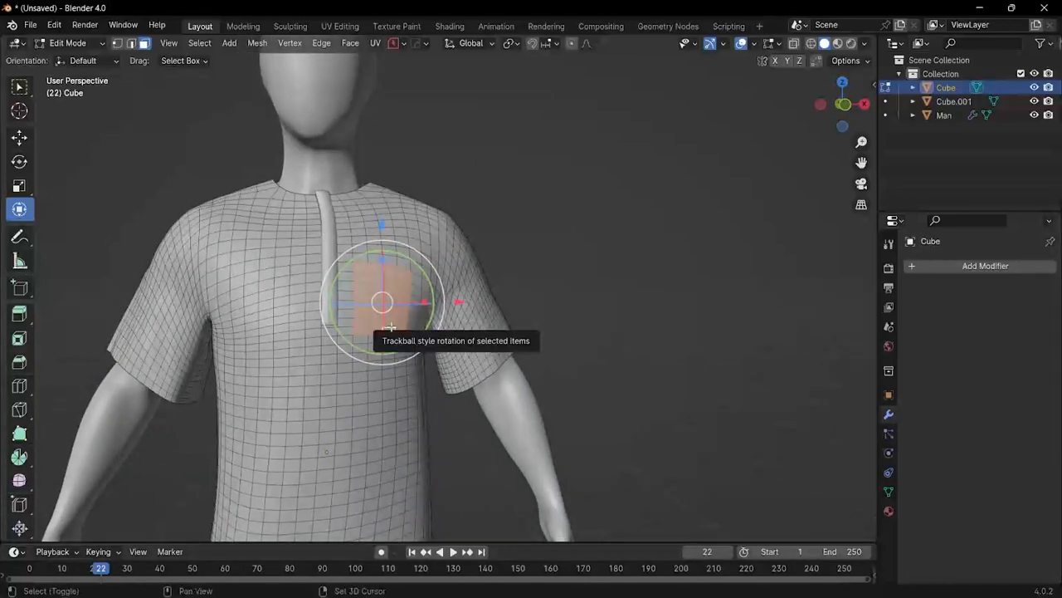
Step: Duplicate the selected pocket faces in place, separate them into their own object and return to Object Mode
key("g")
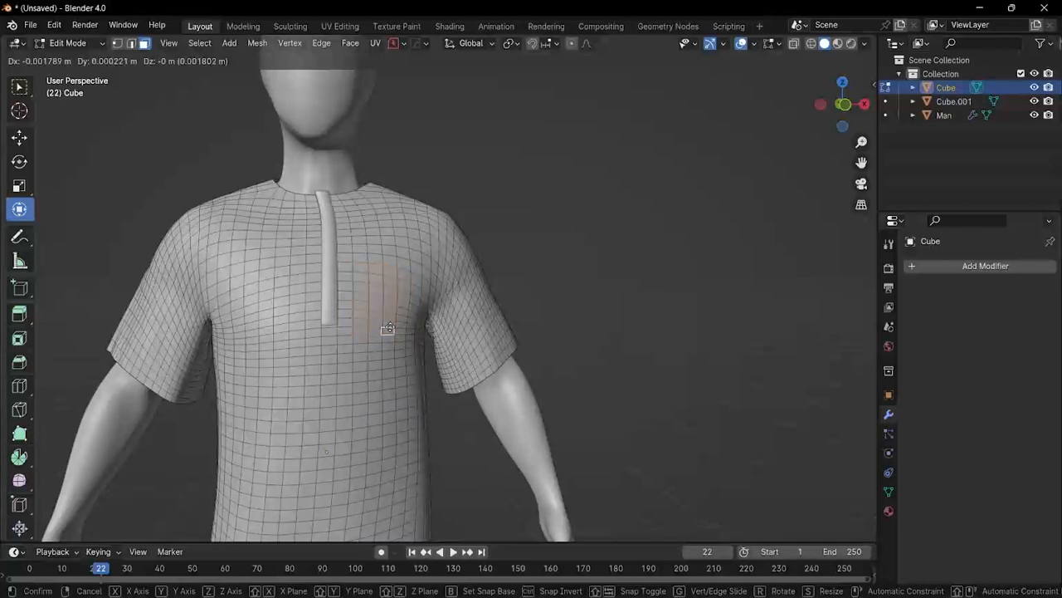
left_click(408, 323)
key("p")
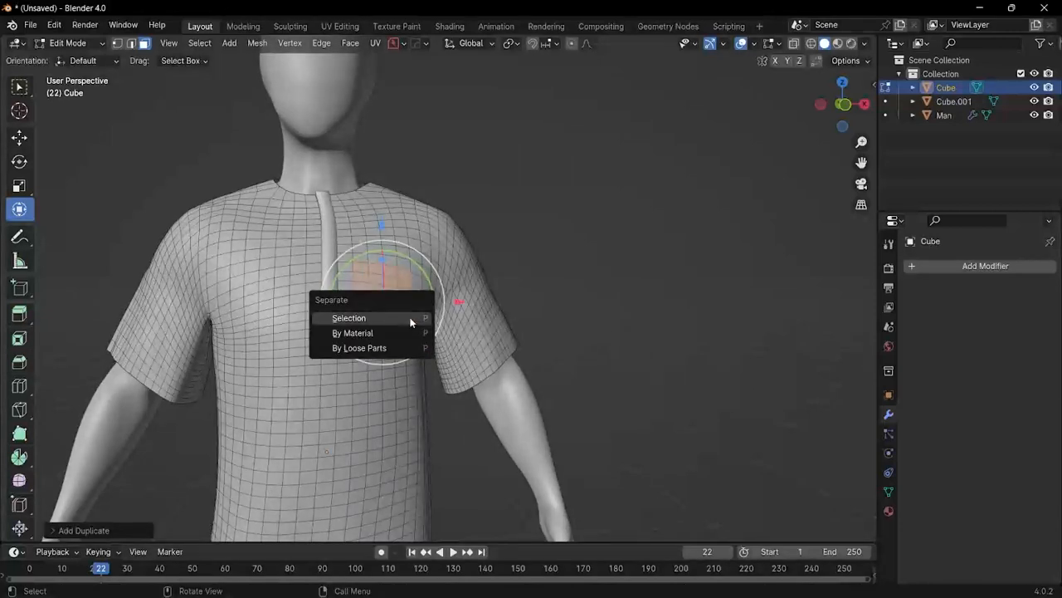
left_click(410, 317)
left_click(68, 42)
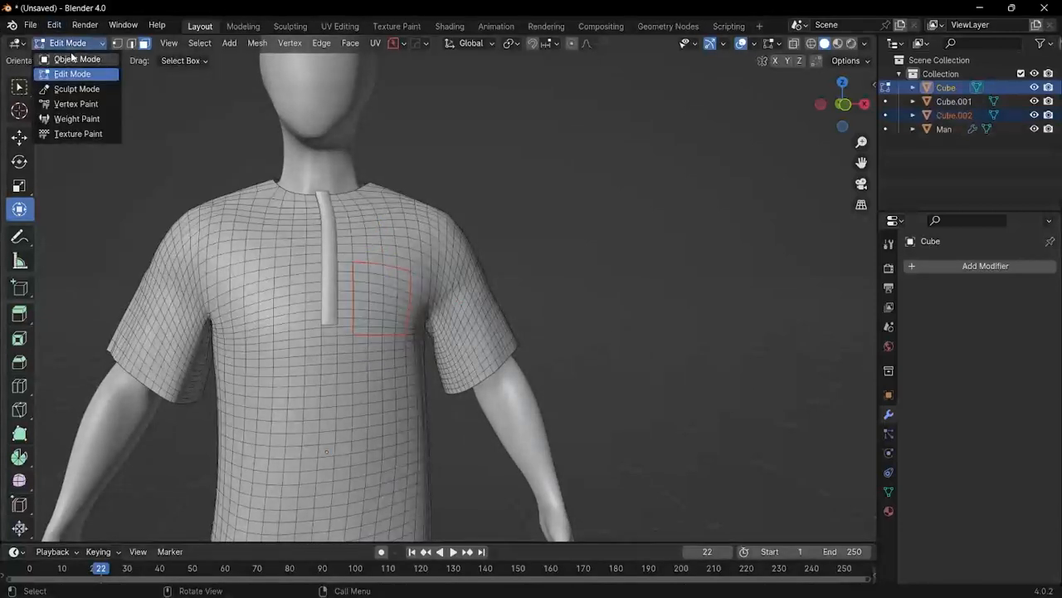
left_click(83, 59)
Step: Extrude all faces of the pocket patch outward from the chest and rotate the extruded faces slightly
scroll(403, 318, "up", 2)
left_click(387, 304)
mouse_move(387, 304)
middle_mouse_down()
mouse_move(423, 319)
mouse_move(382, 291)
middle_mouse_up()
key("ctrl+Tab")
left_click(503, 302)
key("a")
key("e")
left_click(415, 327)
scroll(381, 290, "up", 2)
left_click_drag(387, 278, 392, 284)
middle_click_drag(392, 284, 326, 179)
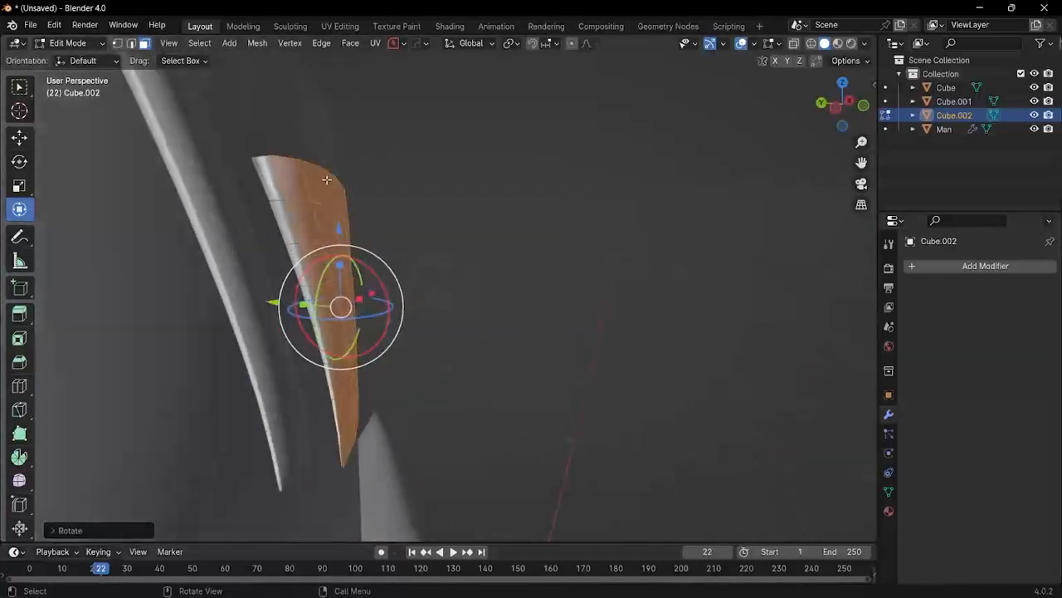
Step: Add a centred loop cut around the pocket's thin side faces and return to Object Mode
key("ctrl+r")
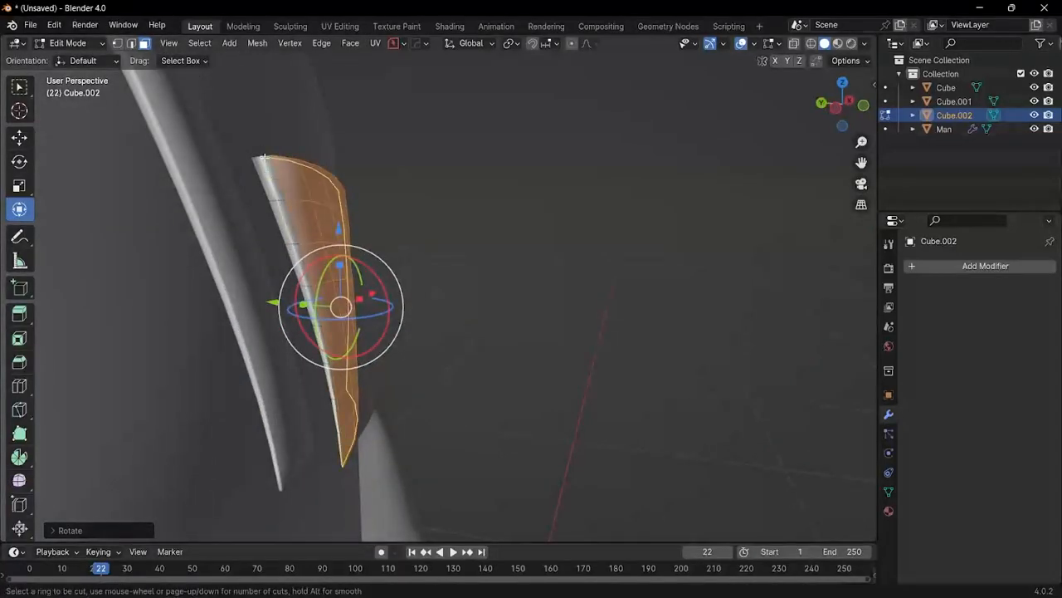
scroll(264, 157, "up", 1)
left_click(264, 158)
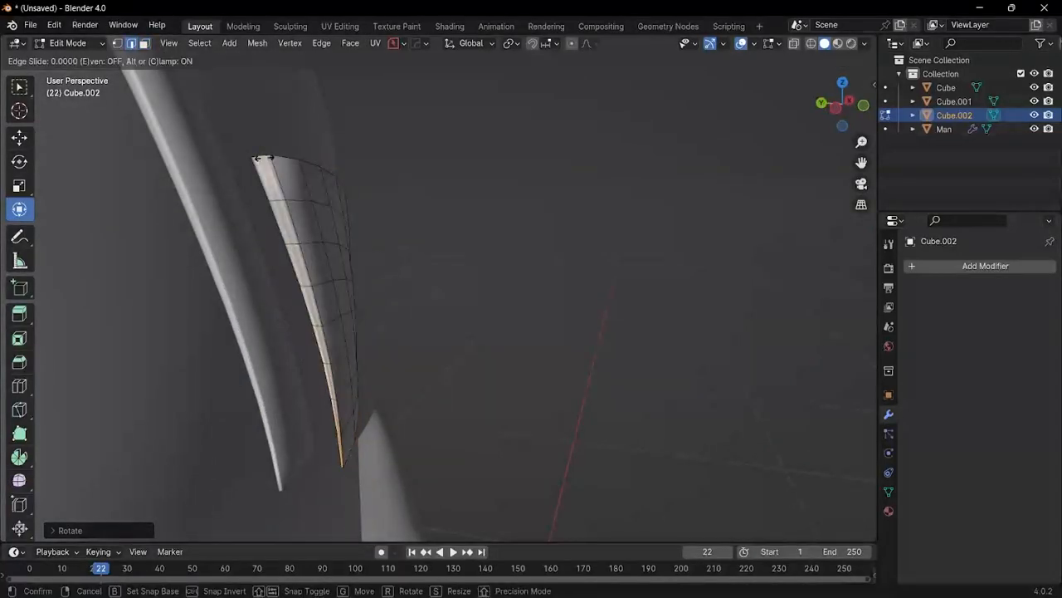
right_click(263, 158)
middle_click_drag(264, 158, 4, 5)
left_click(94, 43)
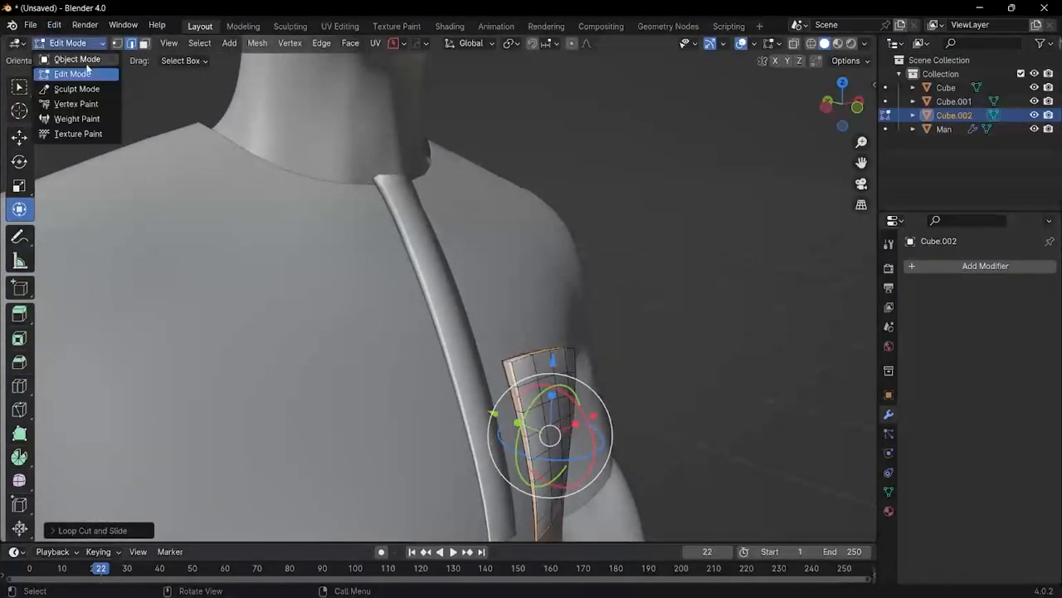
left_click(72, 55)
Step: Enter Edit Mode on the placket strip and add a lengthwise loop cut along its thin side
left_click(410, 213)
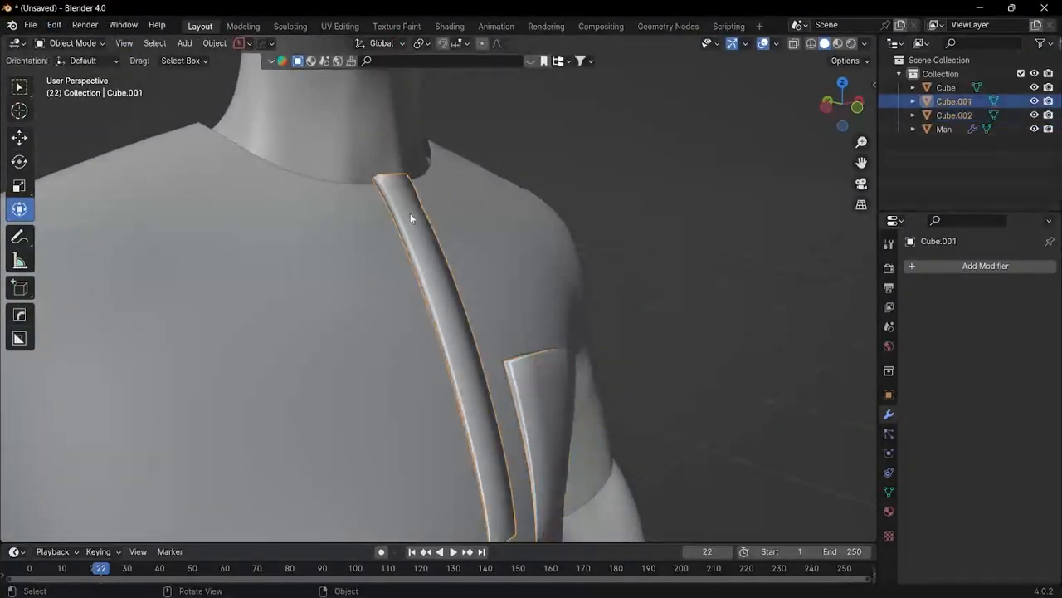
left_click(73, 43)
left_click(71, 72)
middle_click_drag(291, 166, 355, 158)
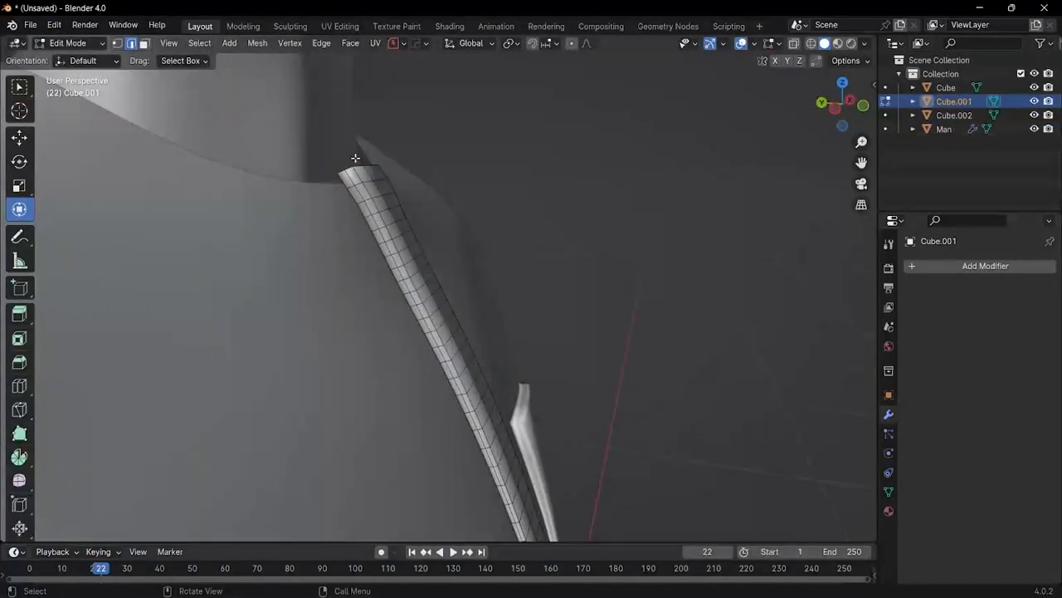
scroll(347, 181, "up", 2)
key("ctrl+r")
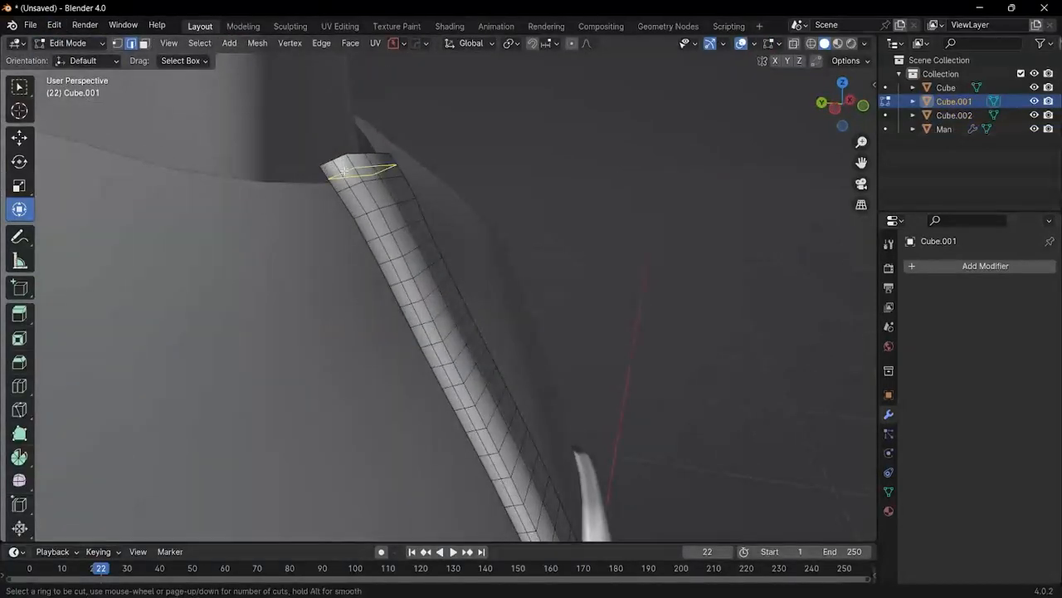
left_click(343, 155)
left_click(335, 169)
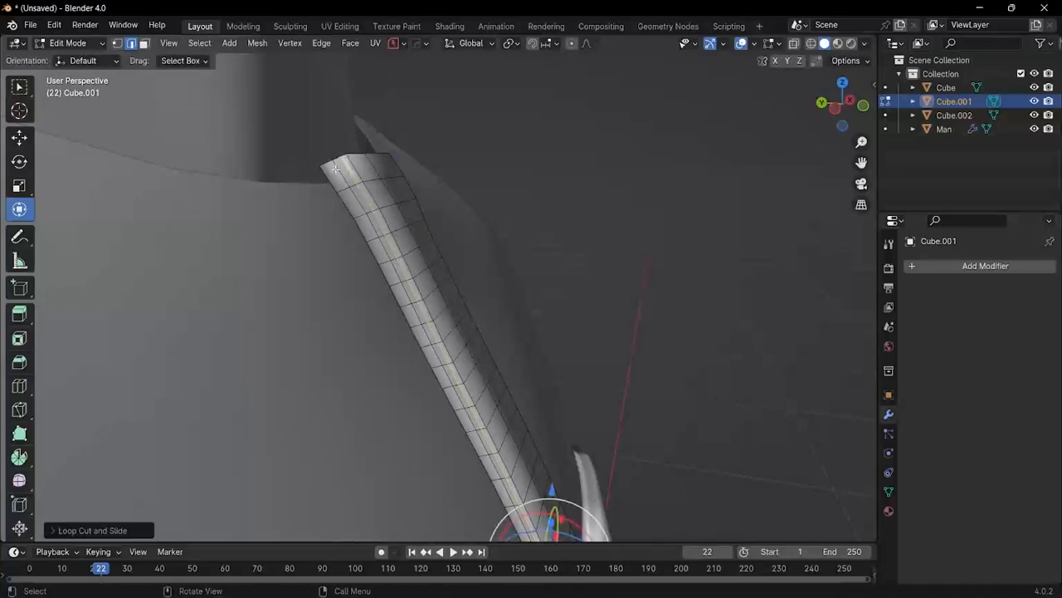
Step: Add a second lengthwise loop cut beside the first on the placket strip and return to Object Mode
key("ctrl+r")
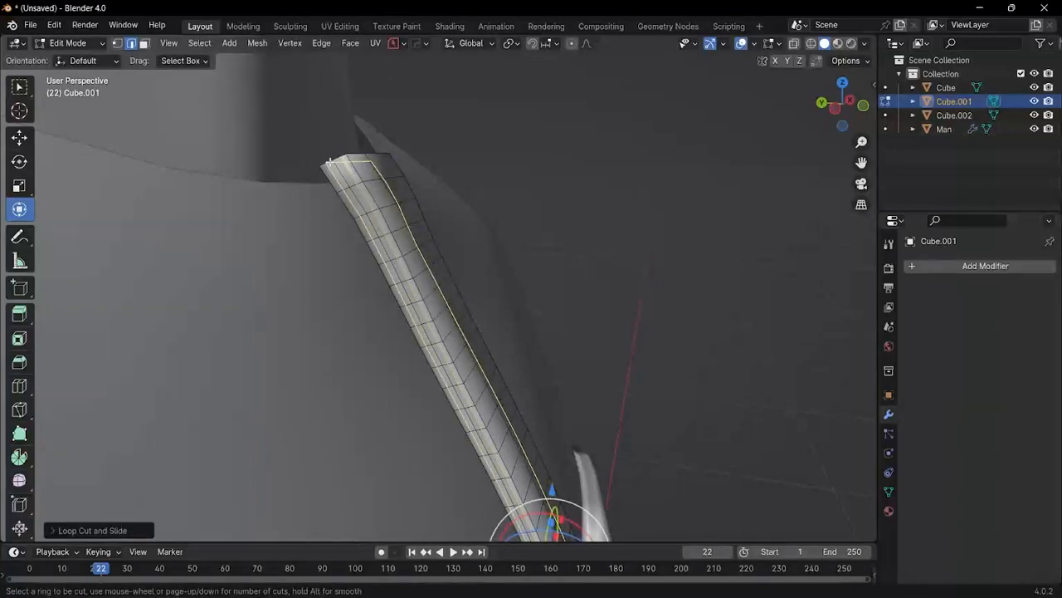
left_click(329, 165)
left_click(329, 165)
middle_click_drag(329, 165, 384, 189)
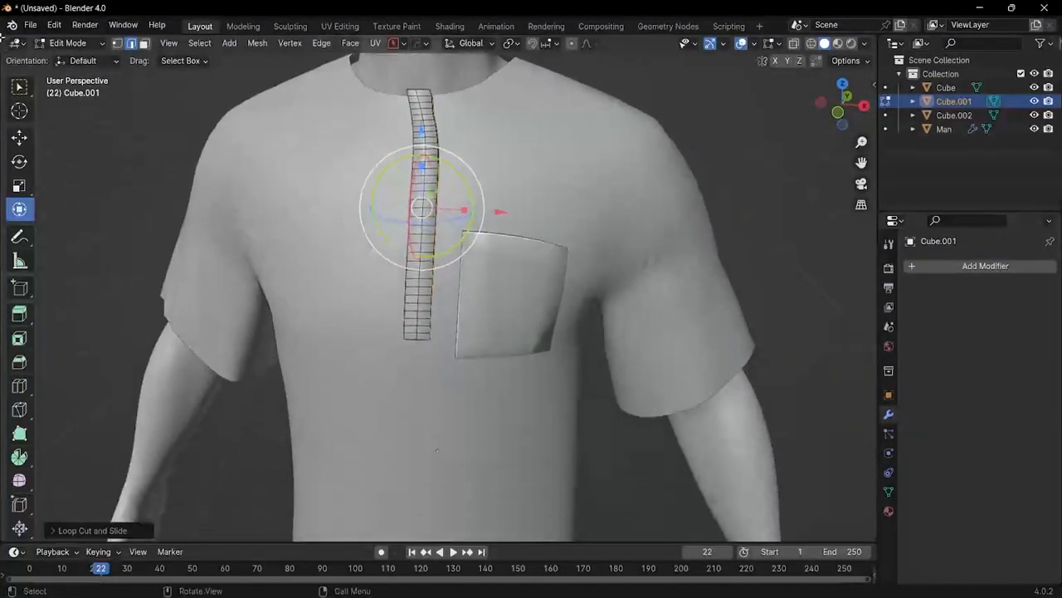
left_click(73, 43)
left_click(72, 56)
Step: From the top view, create a small 32-vertex cylinder in the empty space beside the figure
scroll(431, 220, "down", 4)
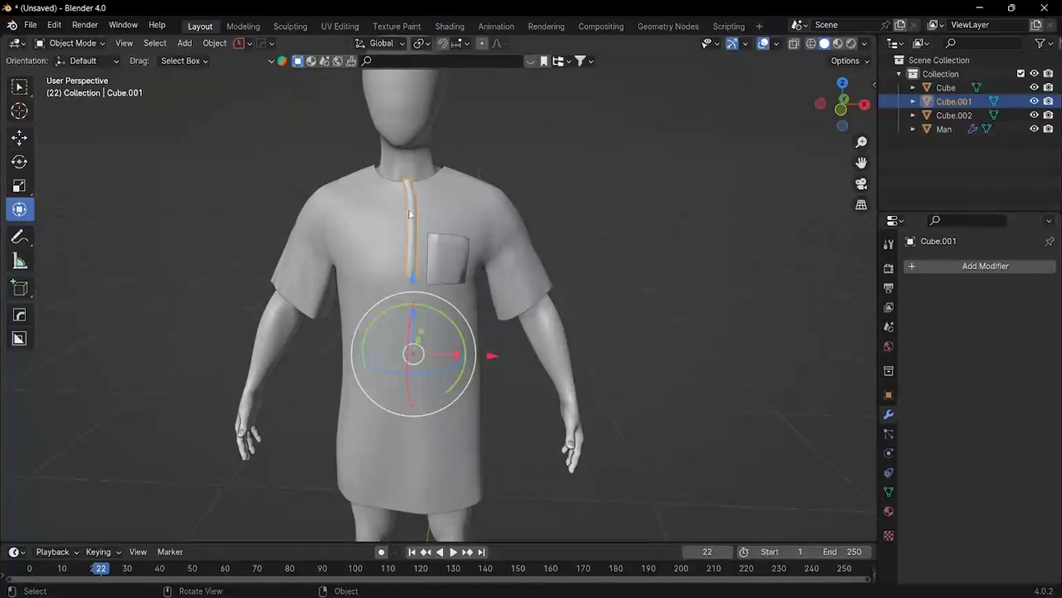
left_click(842, 105)
scroll(730, 149, "down", 3)
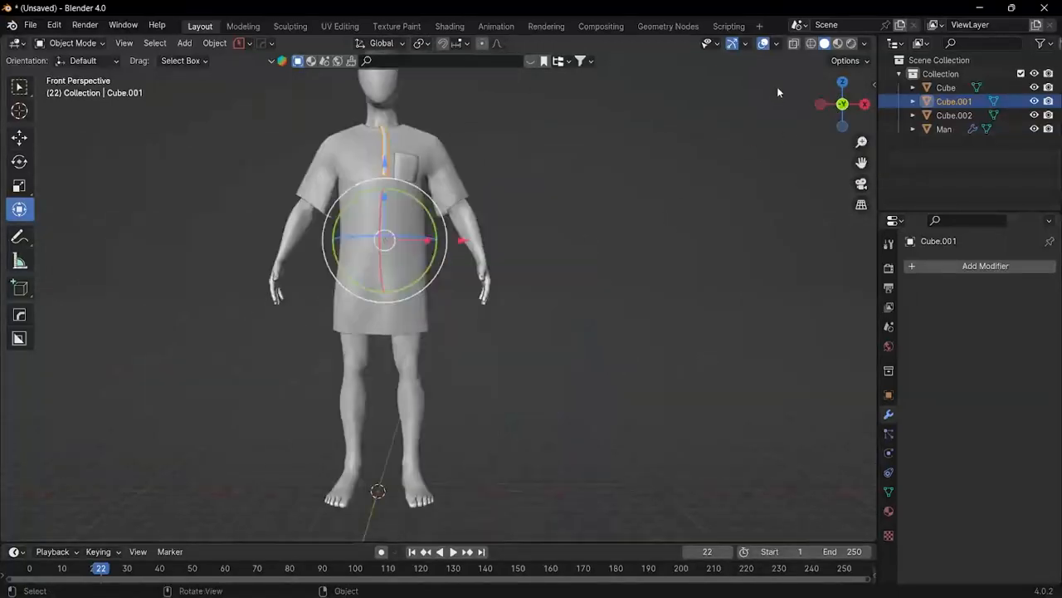
left_click(842, 83)
scroll(452, 242, "up", 5)
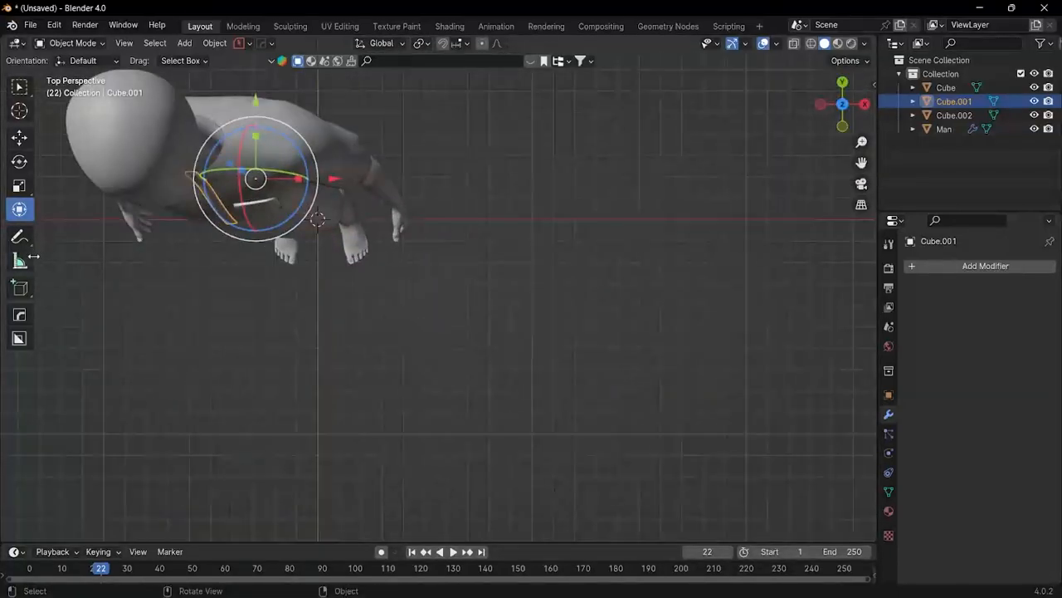
left_click(21, 289)
left_click(25, 295)
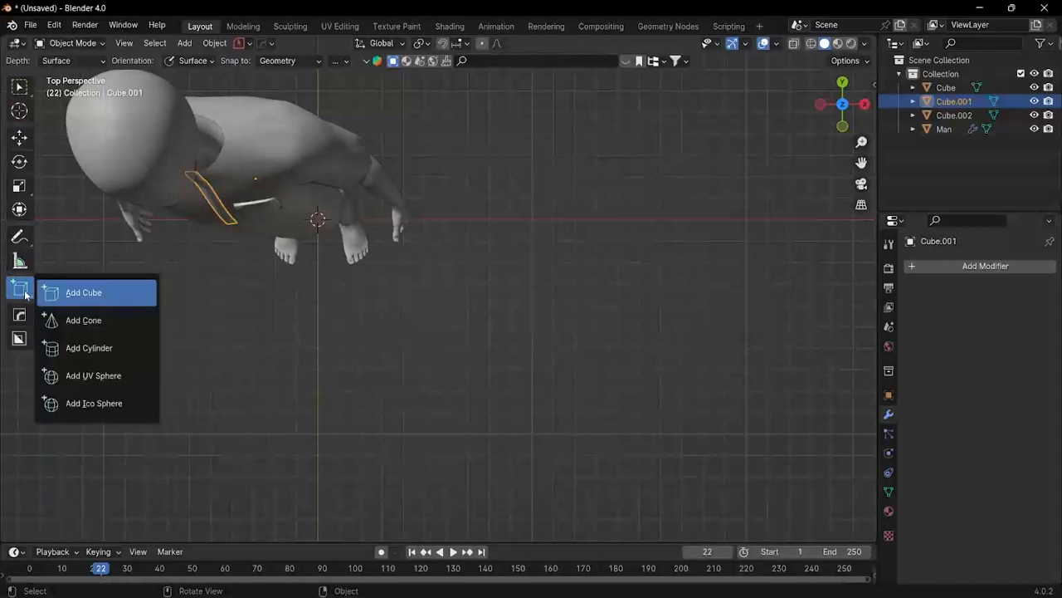
left_click(76, 348)
left_click_drag(464, 205, 471, 232)
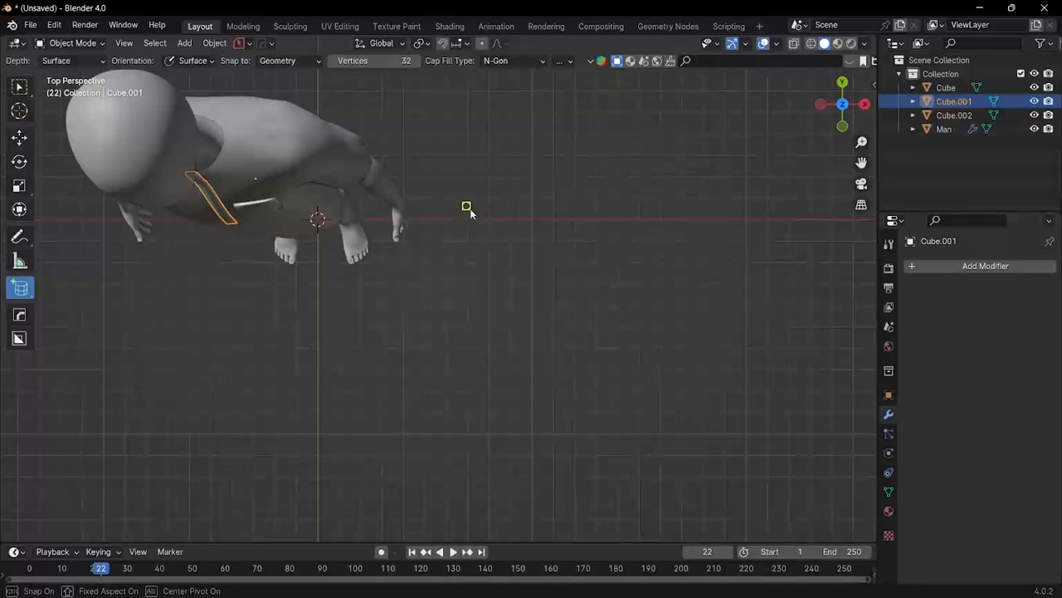
left_click(475, 162)
Step: Shorten the cylinder along the Z axis and apply Shade Auto Smooth to it
middle_click_drag(475, 163, 462, 199)
key("s")
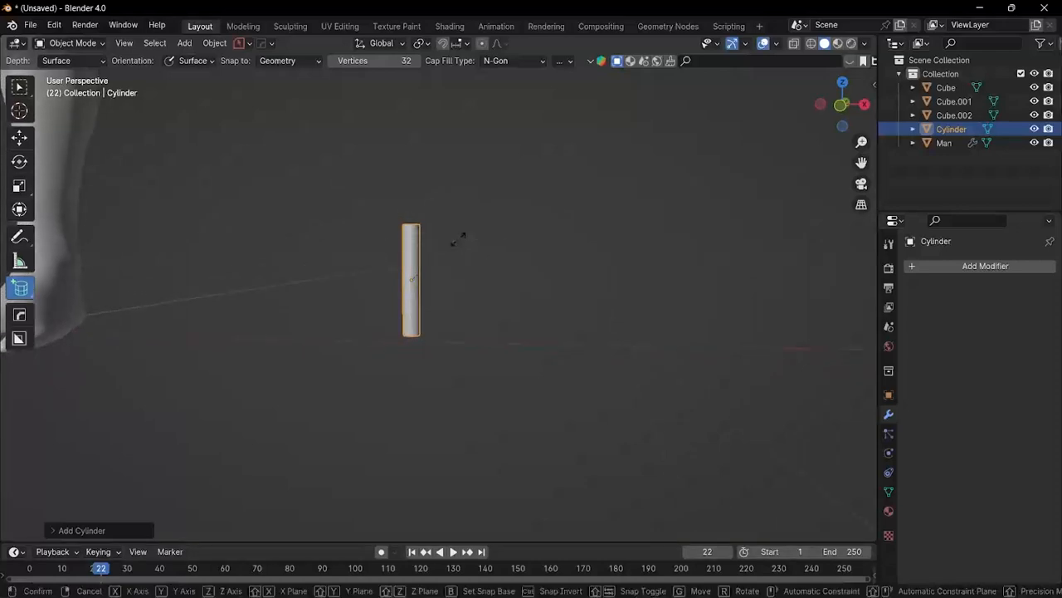
key("z")
left_click(439, 279)
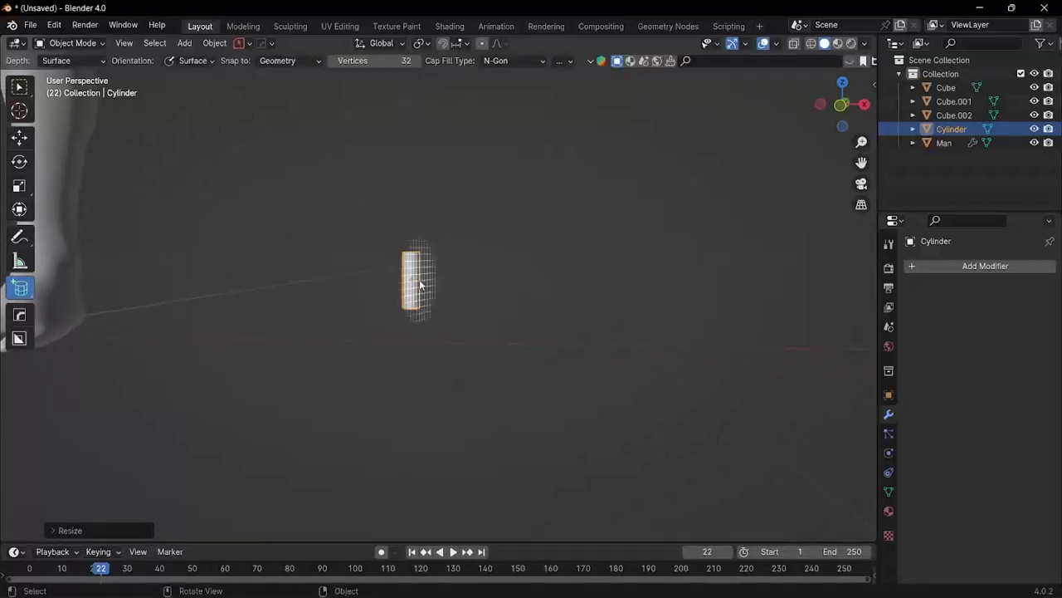
right_click(415, 280)
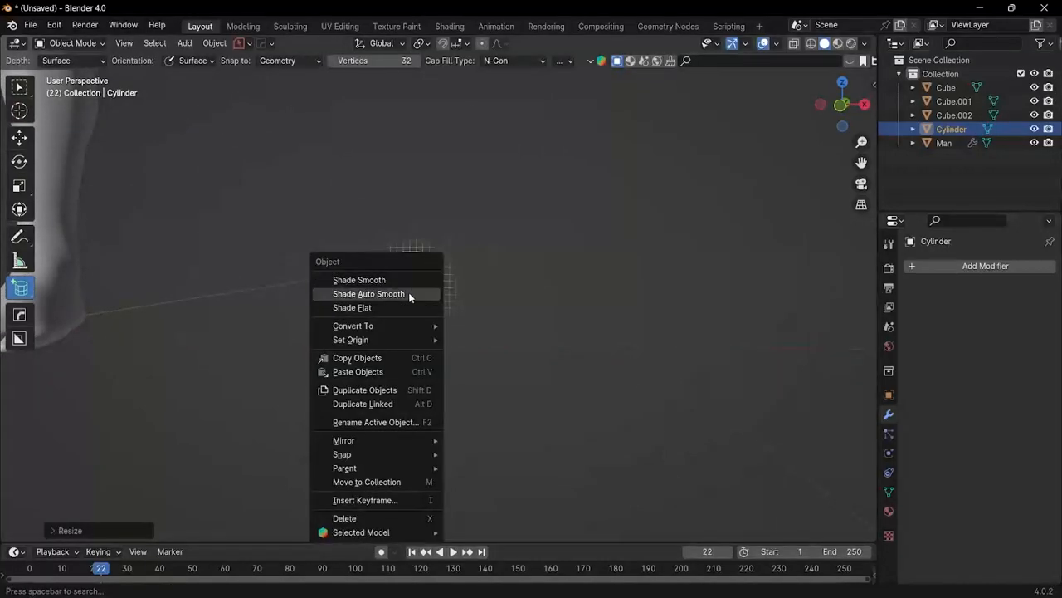
left_click(408, 292)
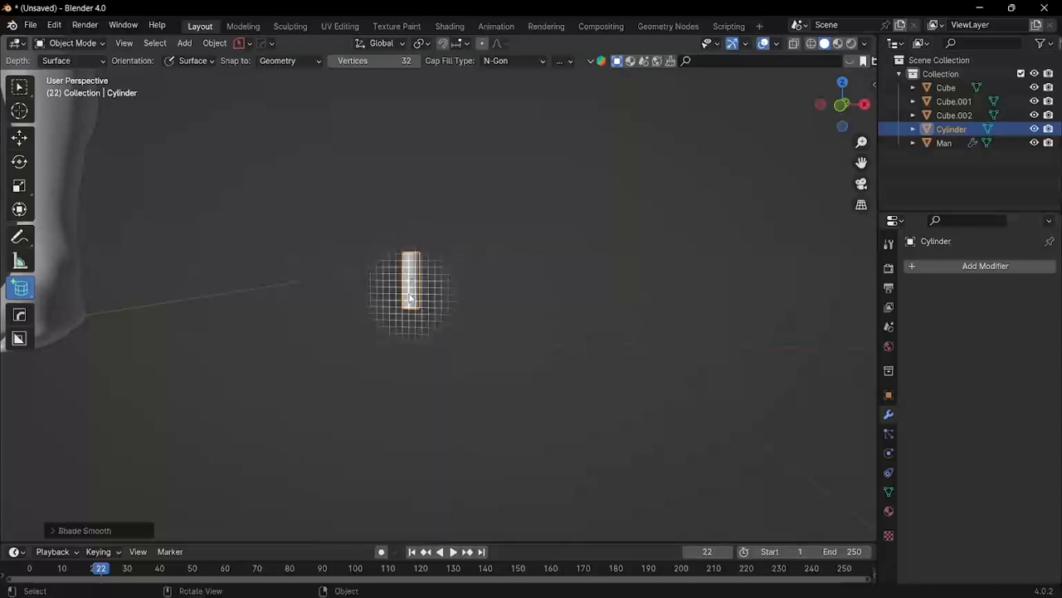
Step: Enter Edit Mode on the cylinder and add a horizontal loop cut near its top end
key("w")
middle_click_drag(472, 288, 418, 280)
scroll(448, 308, "up", 2)
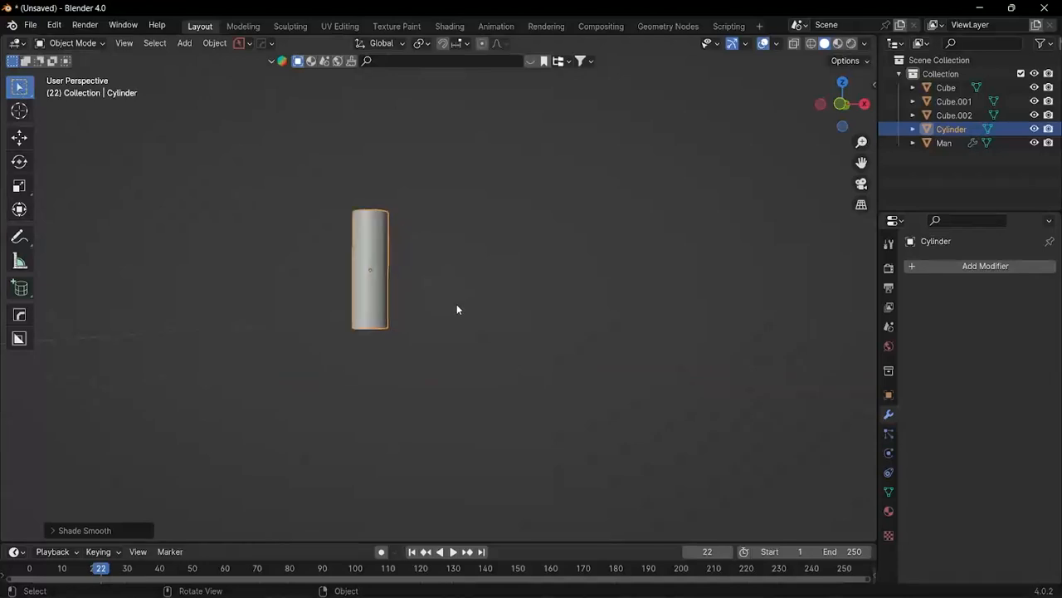
key("ctrl+Tab")
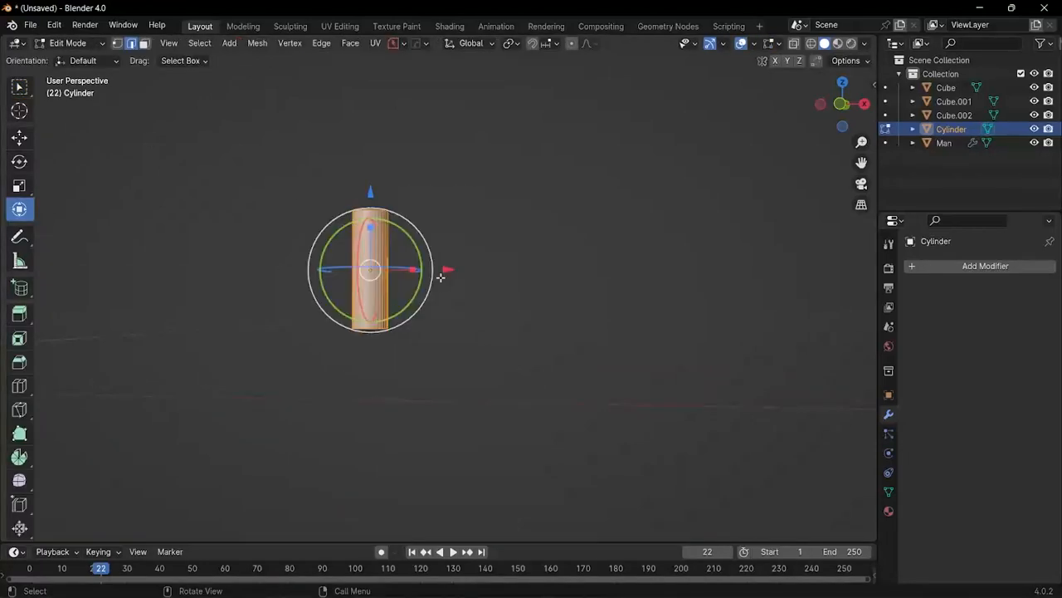
scroll(441, 277, "up", 2)
middle_click_drag(388, 247, 390, 261)
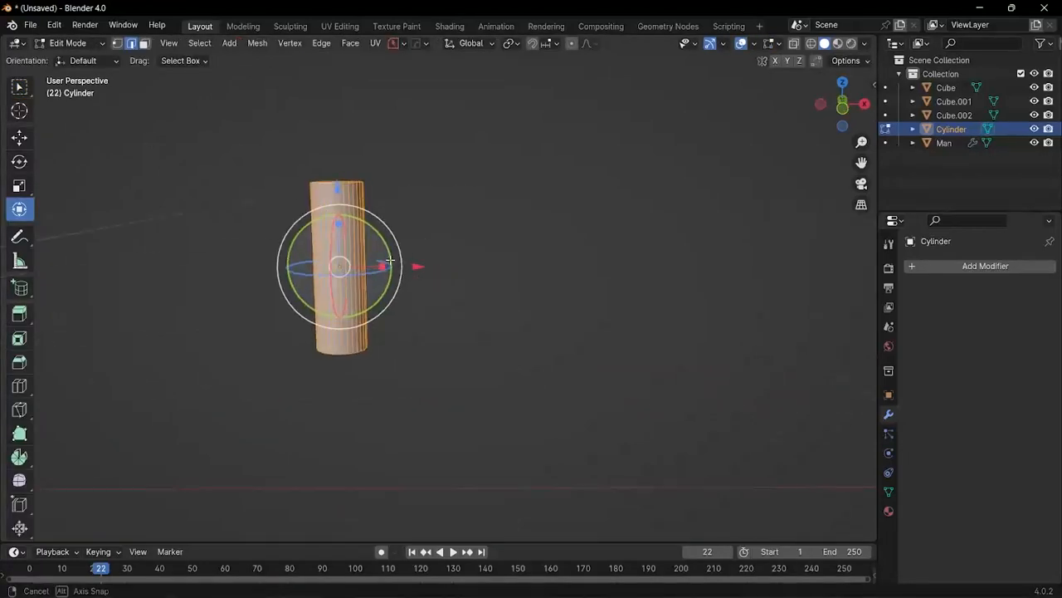
key("ctrl+r")
left_click(352, 222)
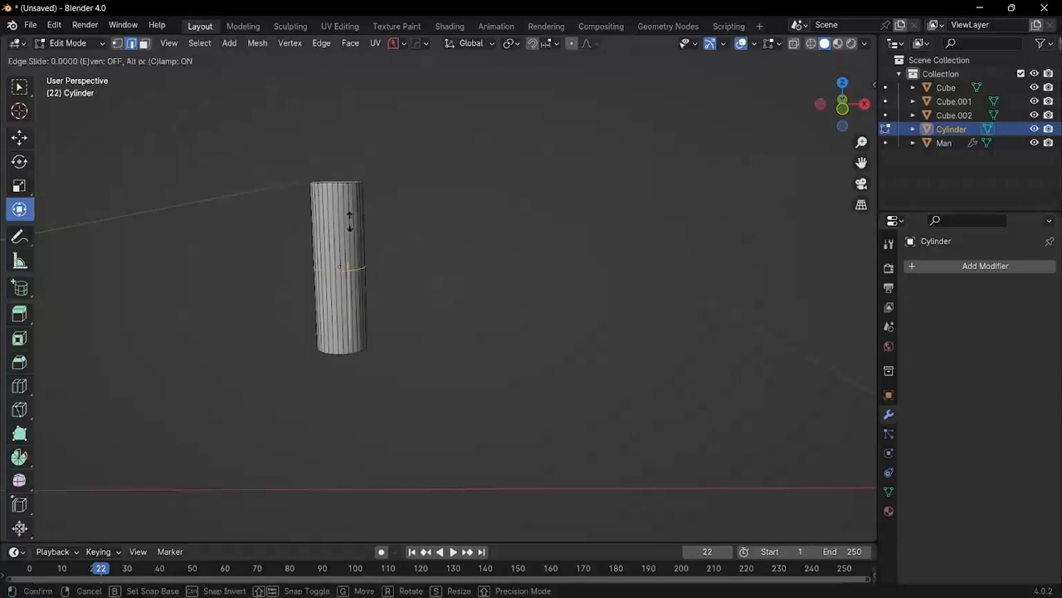
left_click(345, 160)
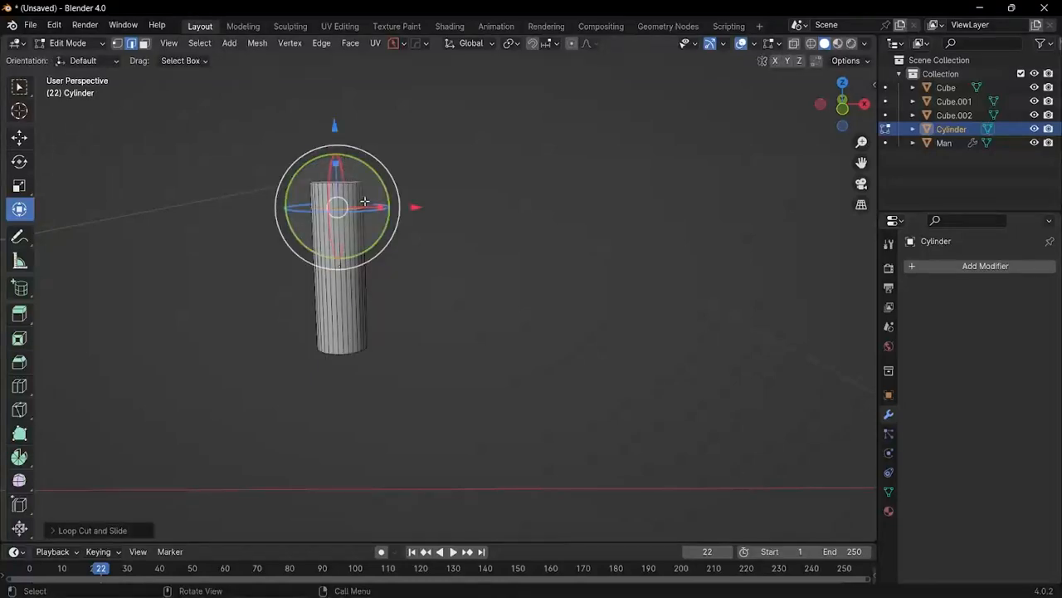
Step: Add a second loop cut just above the first and scale it inward to form a narrow neck below the cylinder's head
scroll(361, 201, "up", 1)
key("ctrl+r")
left_click(361, 199)
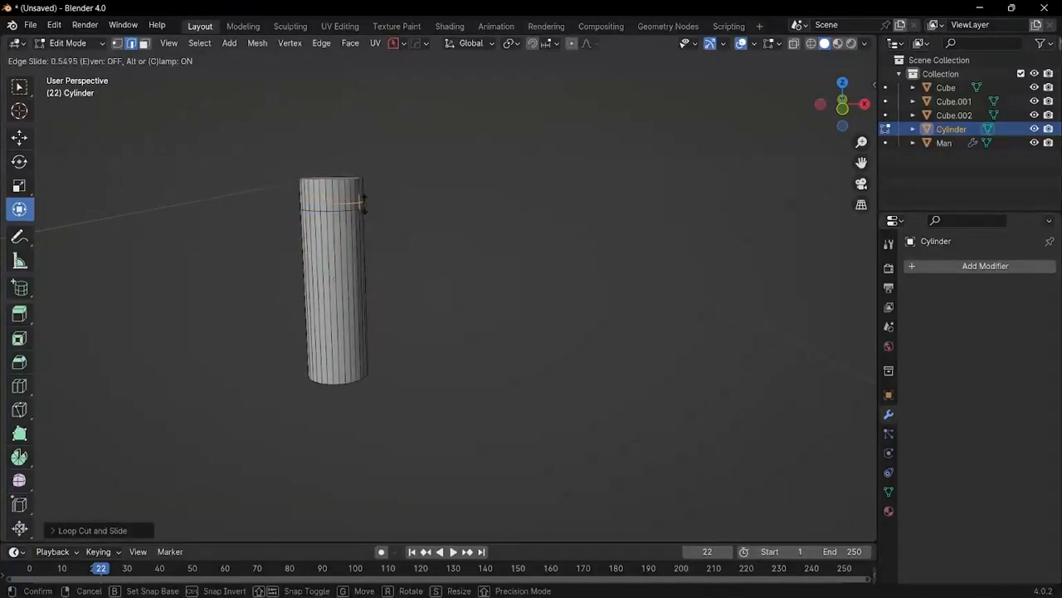
left_click(366, 208)
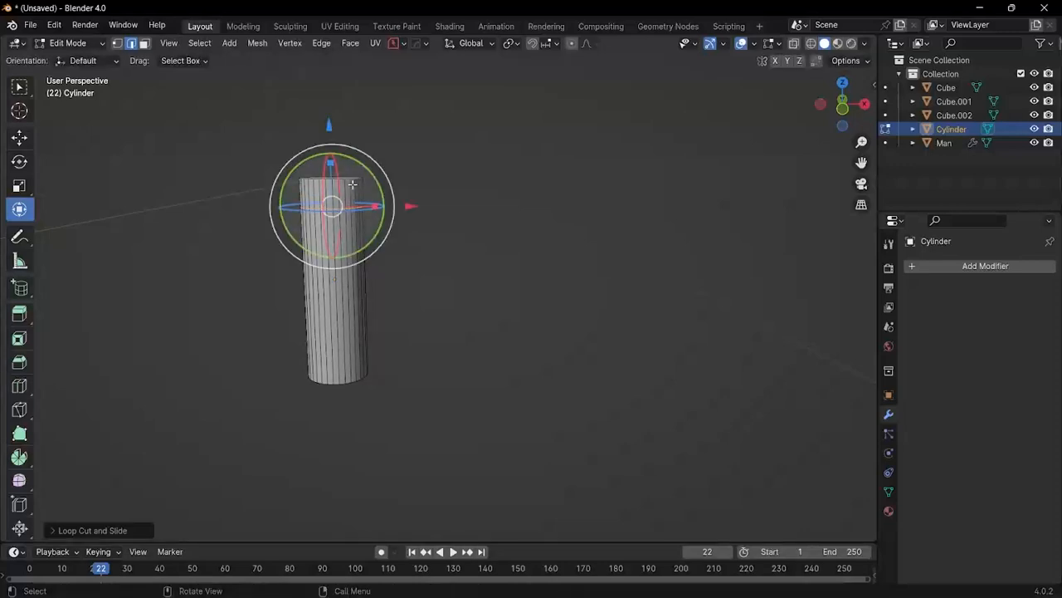
scroll(376, 202, "up", 2)
key("s")
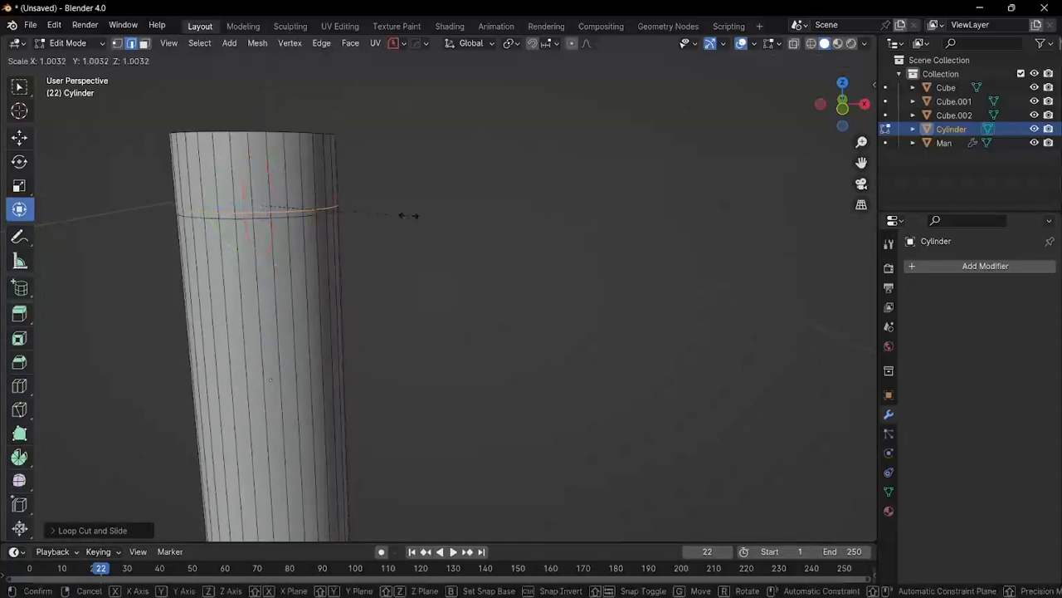
left_click(373, 214)
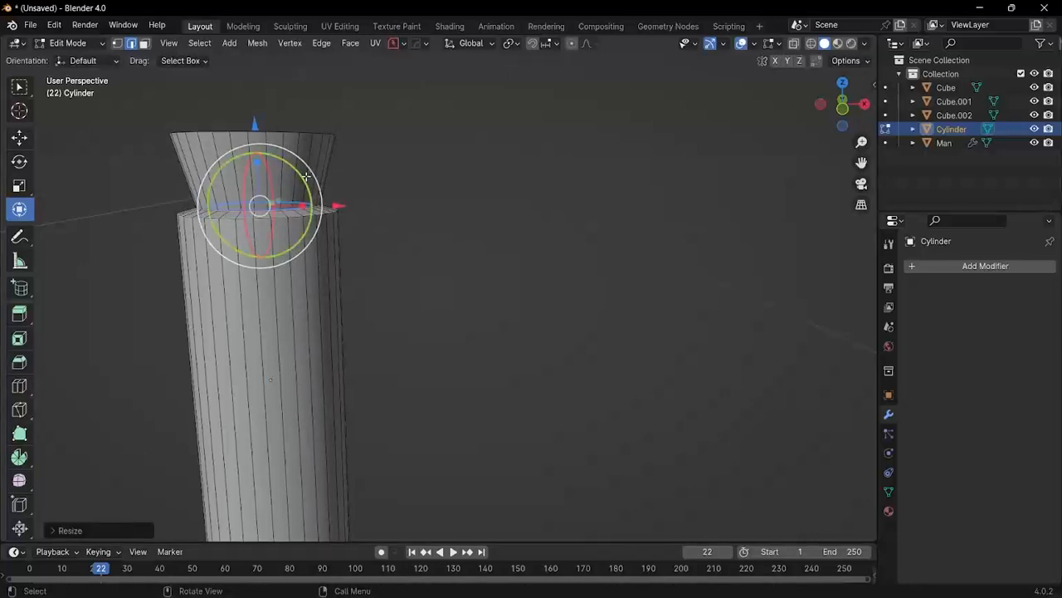
Step: Add a loop cut around the middle of the flared head and scale it outward beyond the cylinder's width
key("ctrl+r")
left_click(308, 172)
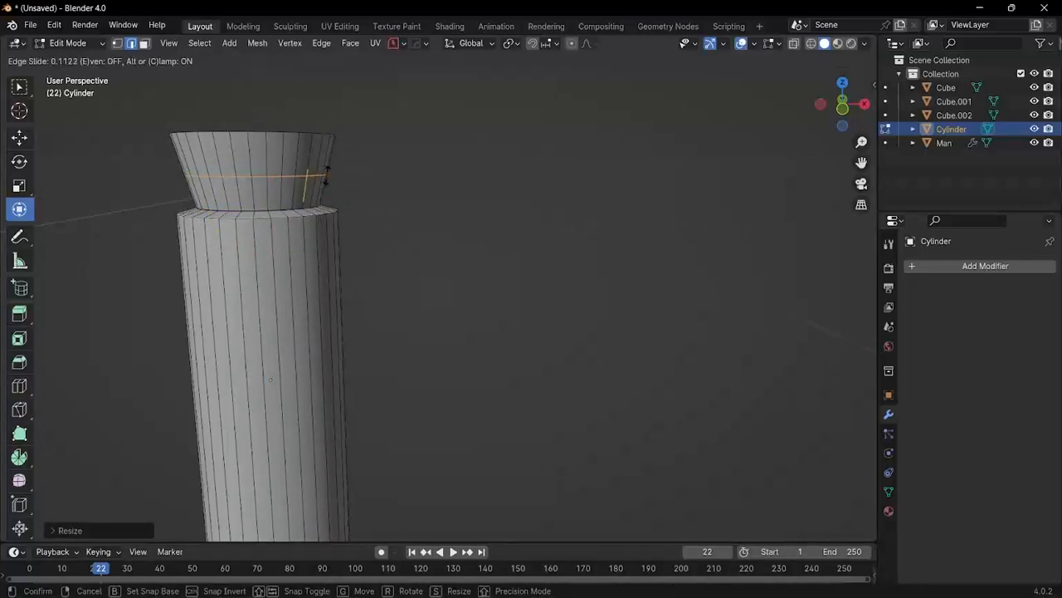
left_click(323, 171)
key("s")
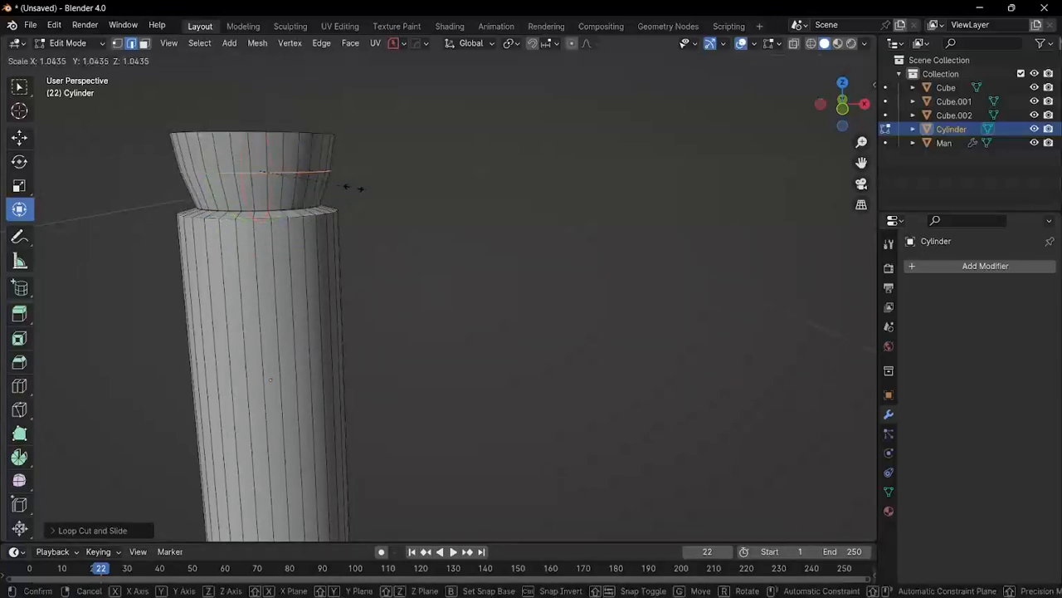
left_click(372, 193)
middle_click_drag(372, 193, 371, 219)
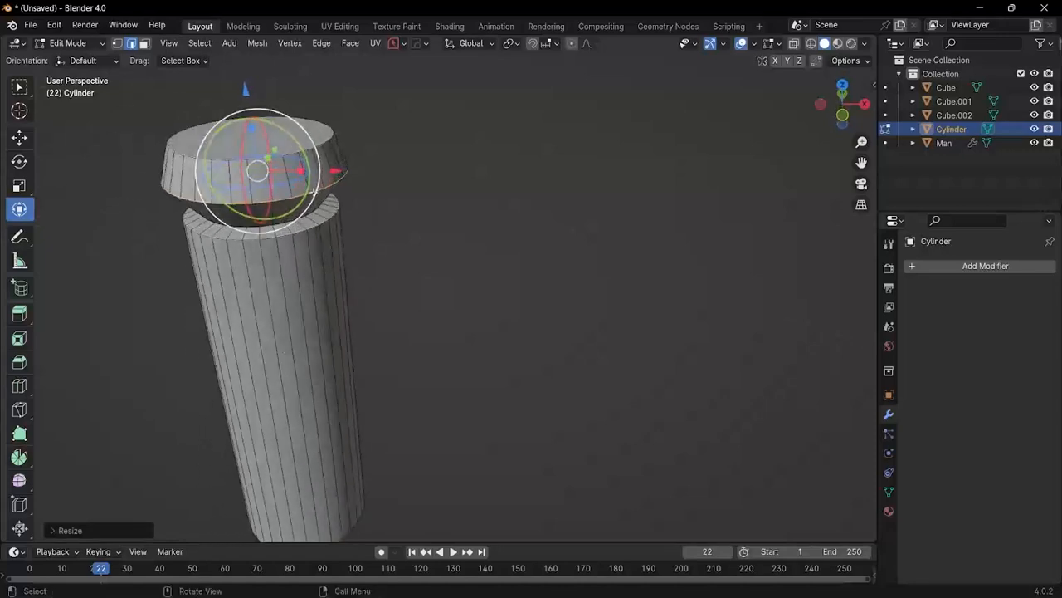
Step: Scale the cylinder's top face to about 0.81 and raise it about 0.0055 m along Z
key("3")
left_click(288, 148)
key("s")
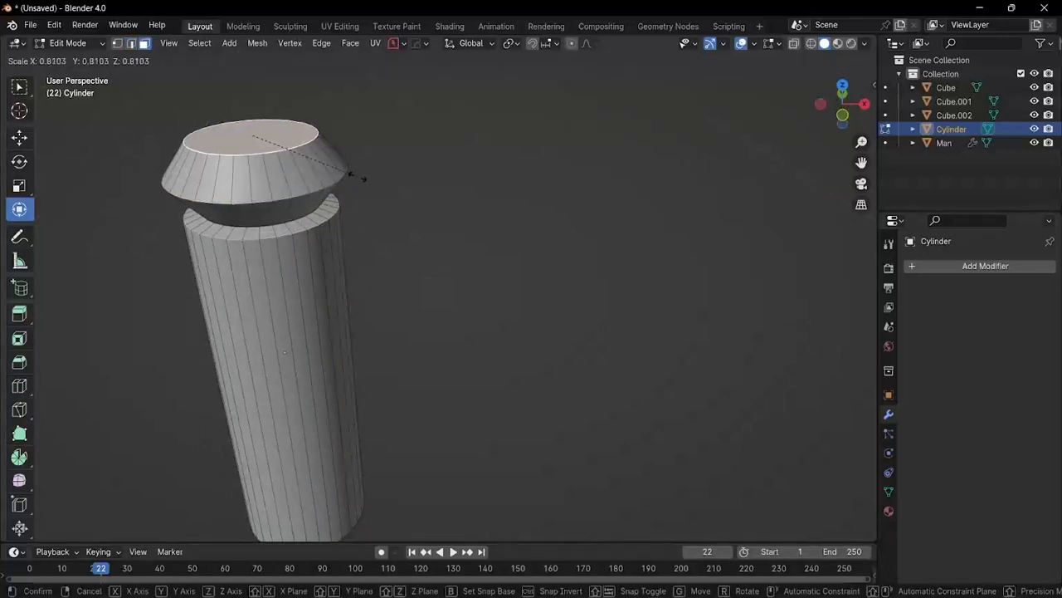
left_click(356, 173)
key("g")
key("z")
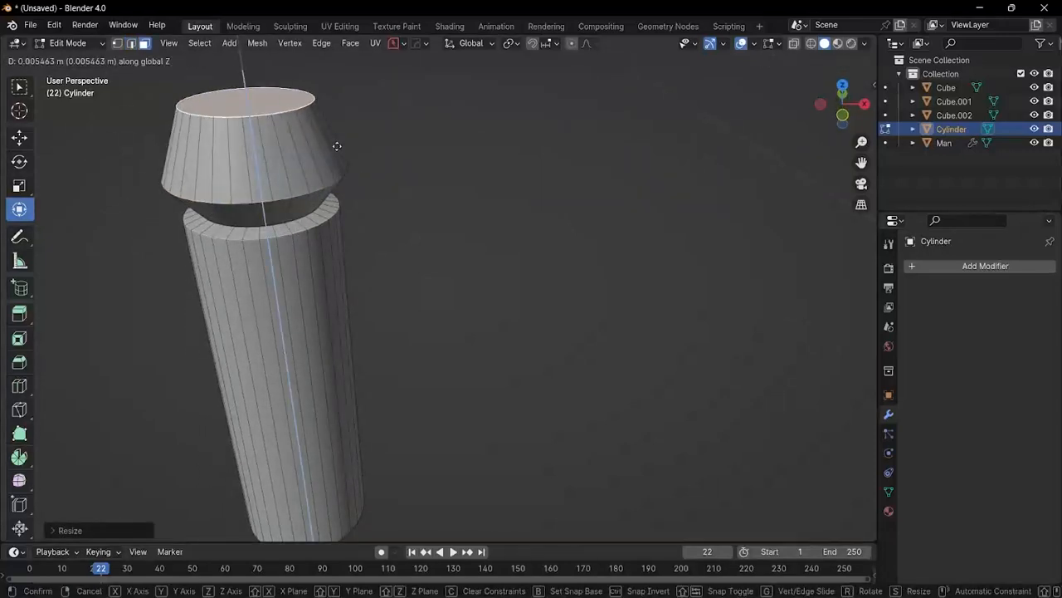
left_click(337, 147)
middle_click_drag(357, 174, 317, 147)
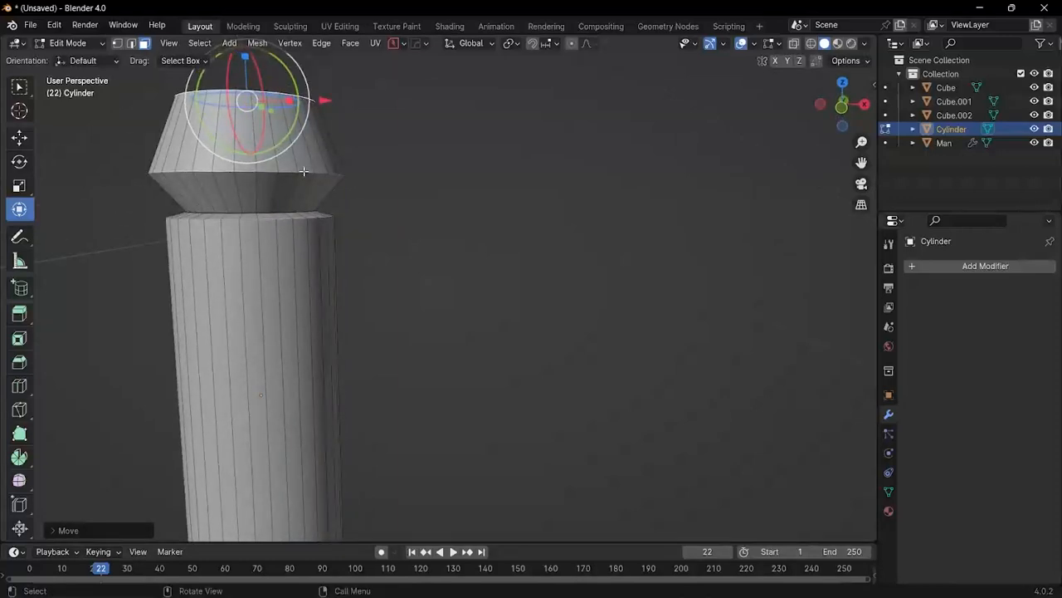
Step: Bevel the widest edge loop of the head with one segment and a width of about 0.0062 m
key("2")
left_click(304, 170, "alt")
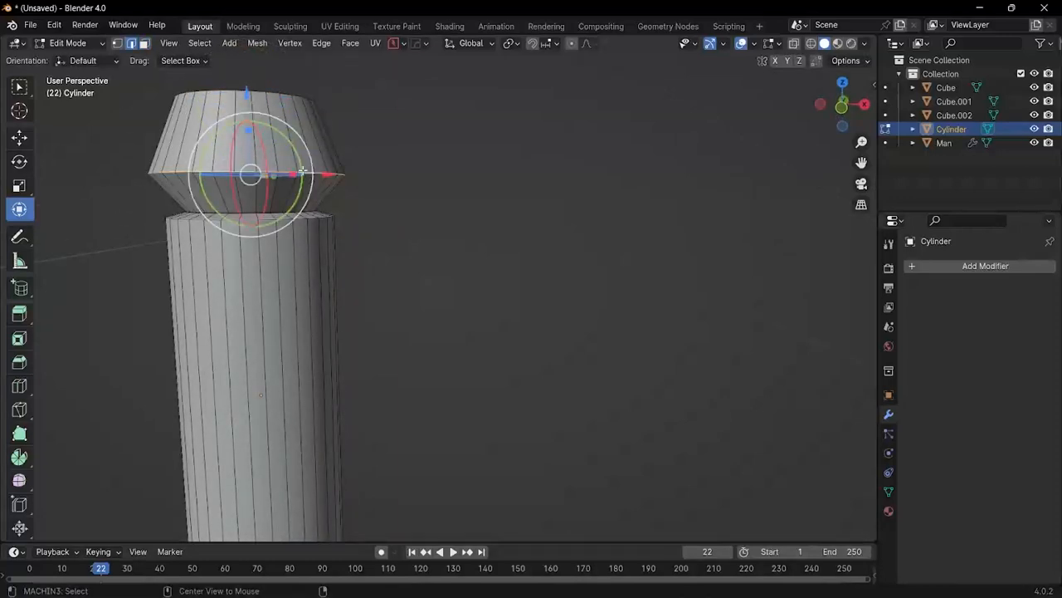
key("ctrl+b")
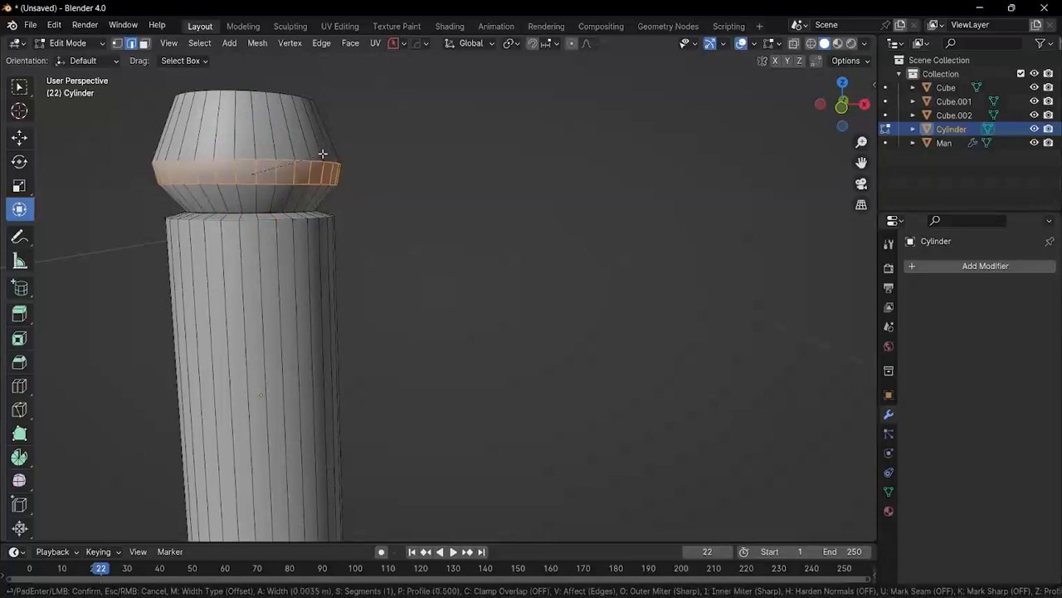
left_click(323, 121)
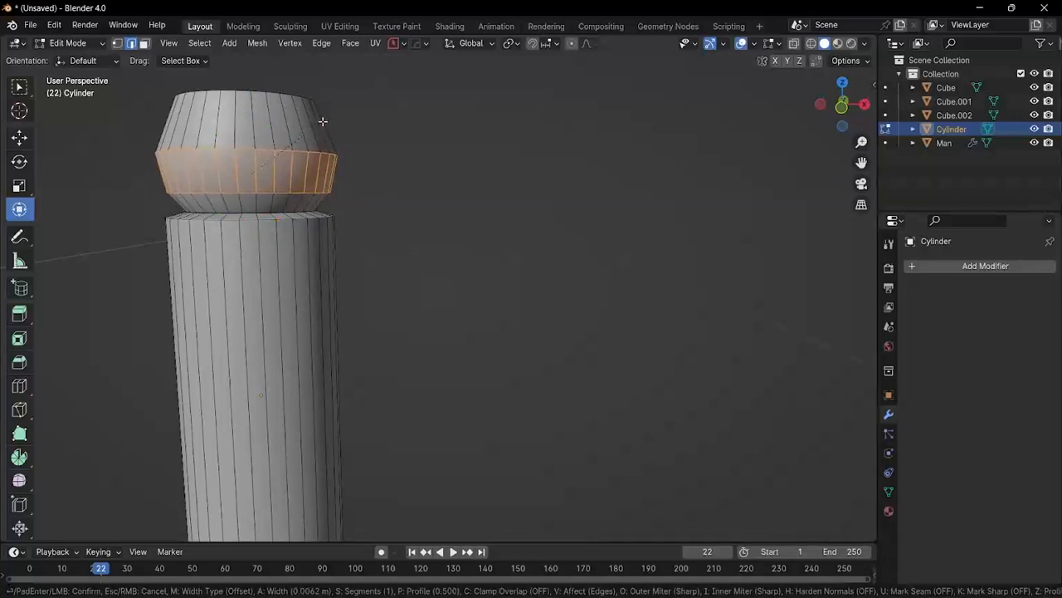
Step: Add a centred loop cut in the bevelled band of the head and scale it outward to about 1.06
key("ctrl+r")
left_click(324, 166)
right_click(348, 174)
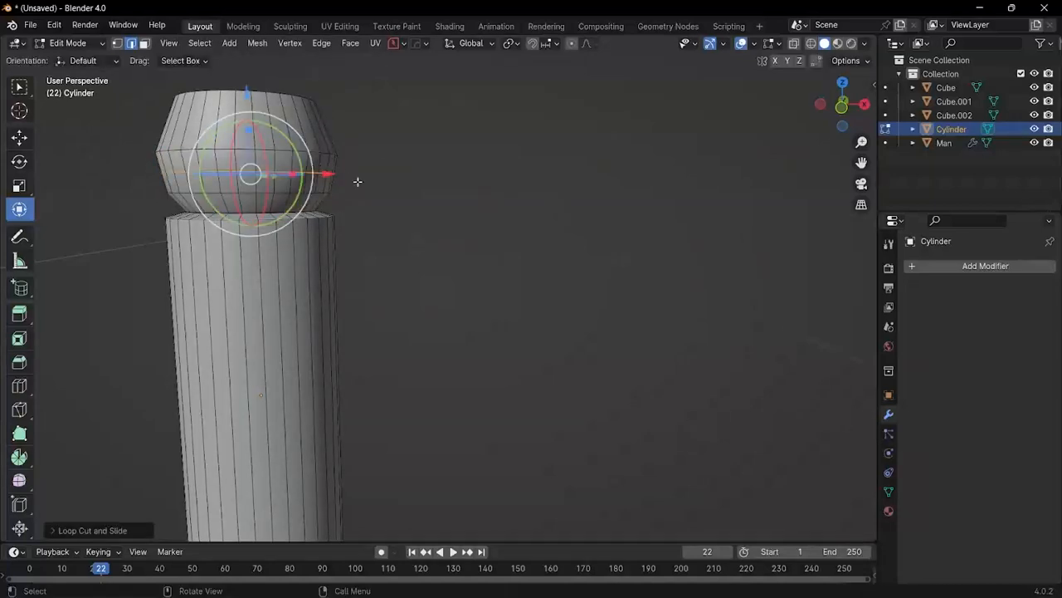
key("s")
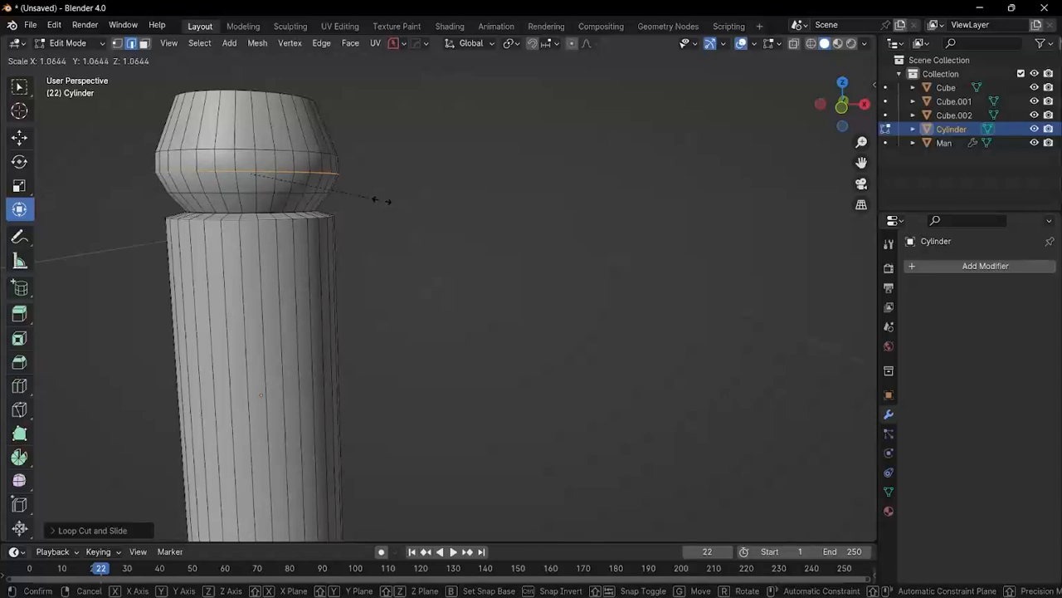
left_click(386, 201)
Step: Add a centred loop cut in the upper section of the head and scale it outward to round the shape
key("ctrl+r")
left_click(313, 129)
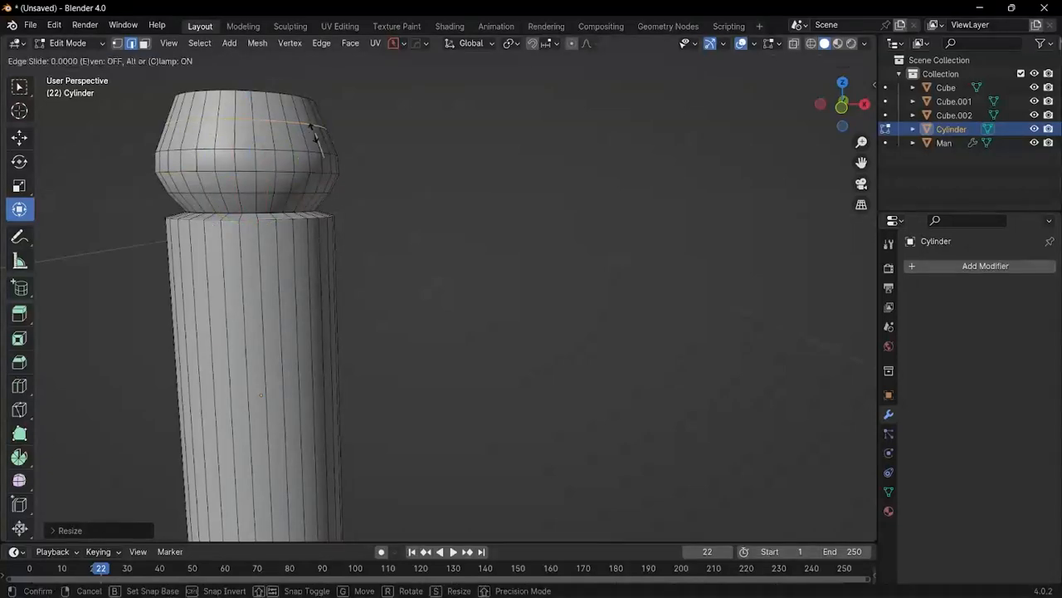
right_click(313, 129)
key("s")
left_click(390, 168)
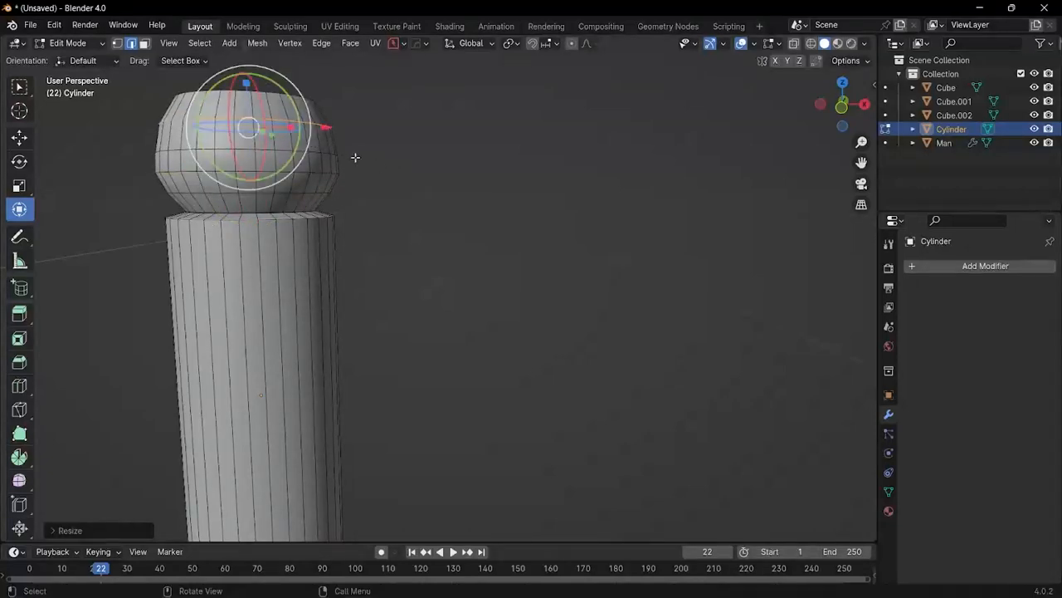
Step: Add another centred loop cut between the upper loop and the bevelled band and scale it slightly outward
key("ctrl+r")
left_click(324, 142)
right_click(323, 142)
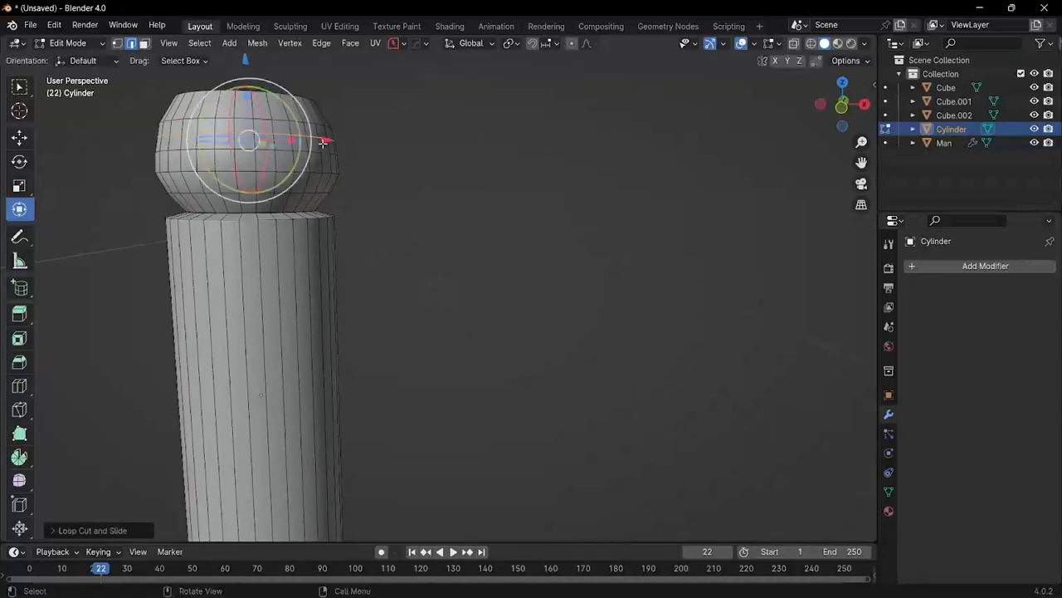
key("s")
left_click(374, 174)
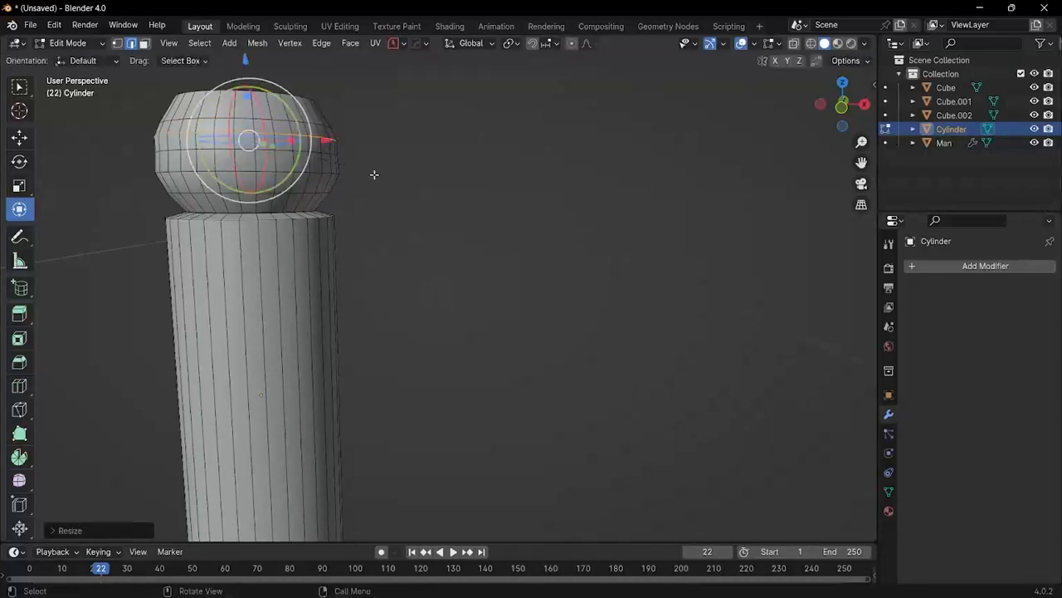
Step: Scale the upper edge loop of the bevelled band to about 1.03 and return to Object Mode
left_click(316, 154)
left_click(315, 153, "alt")
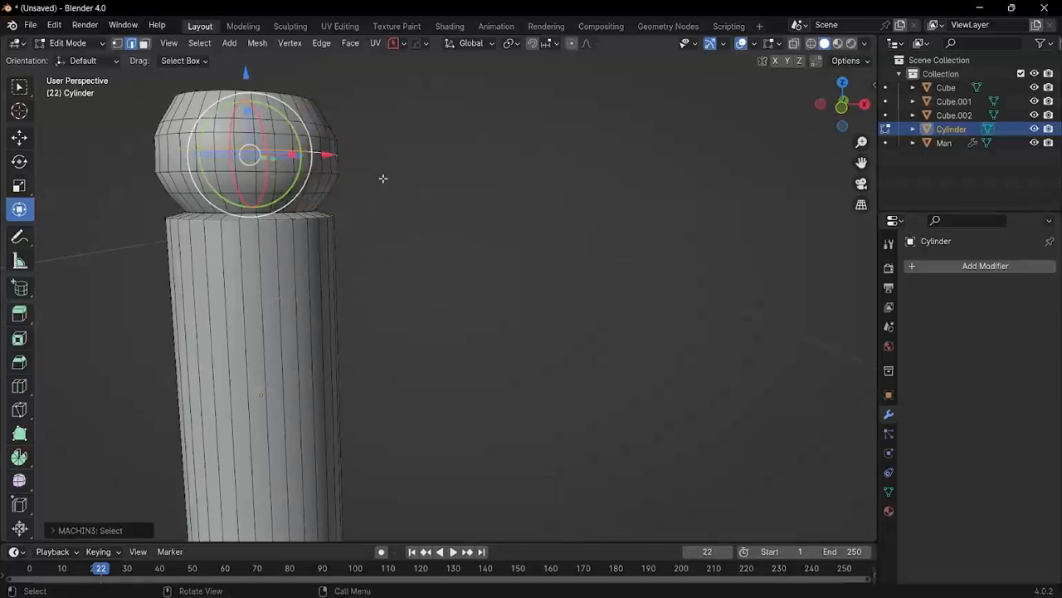
key("s")
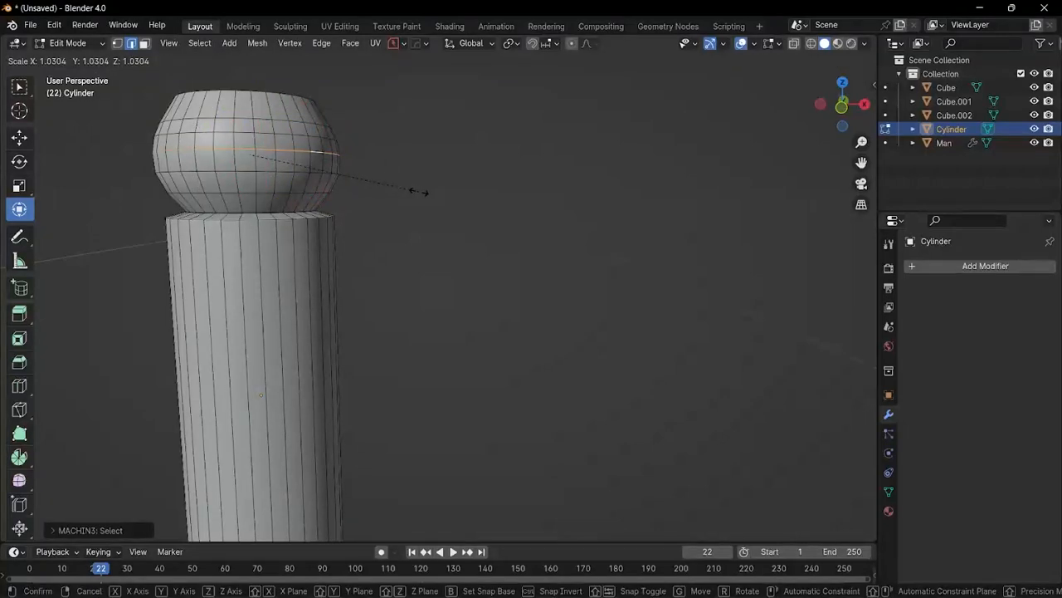
left_click(419, 191)
scroll(415, 190, "down", 4)
middle_click_drag(415, 190, 64, 141)
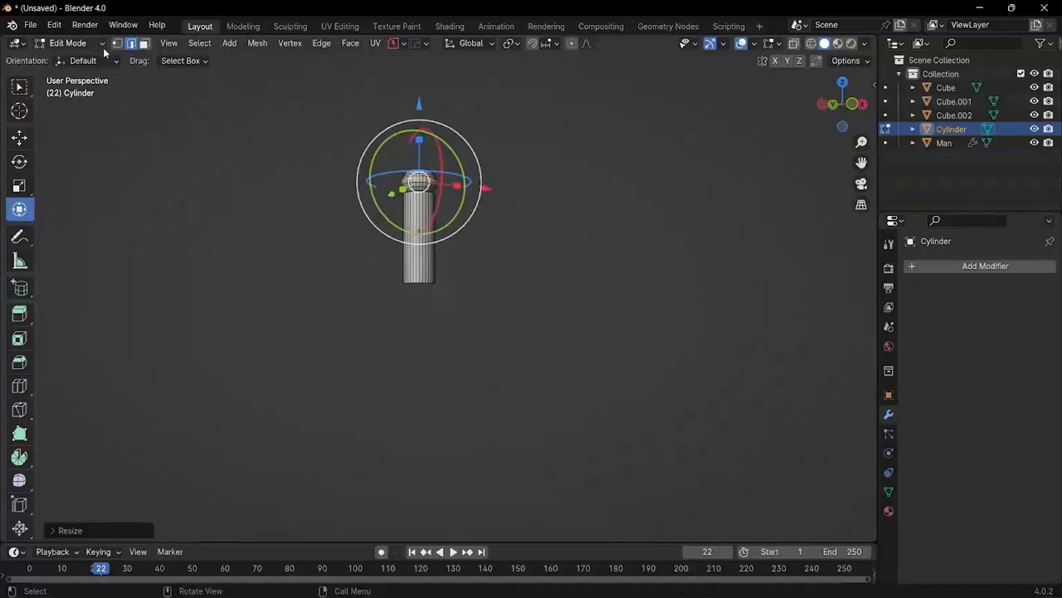
left_click(103, 46)
left_click(74, 57)
middle_click_drag(397, 193, 449, 243)
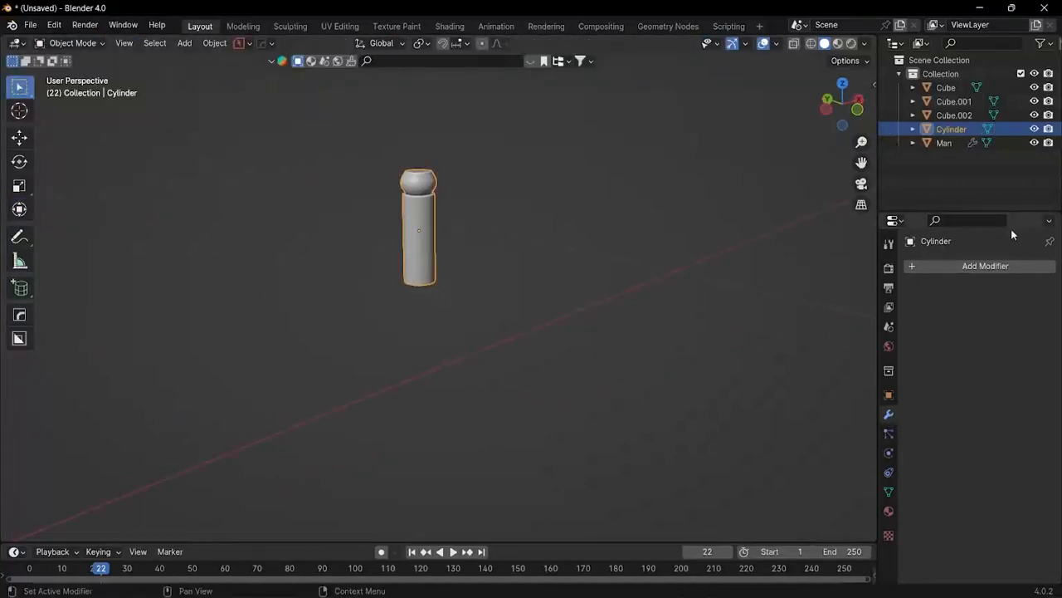
Step: Add an Array modifier to the cylinder and set its relative offset Factor X to 0
left_click(1003, 264)
mouse_move(1001, 266)
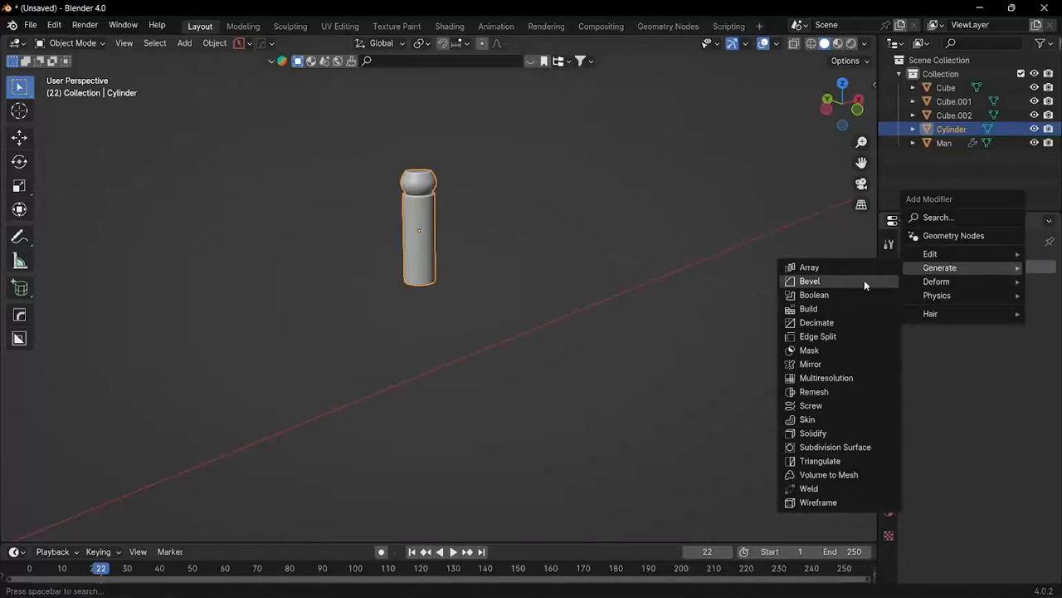
left_click(838, 266)
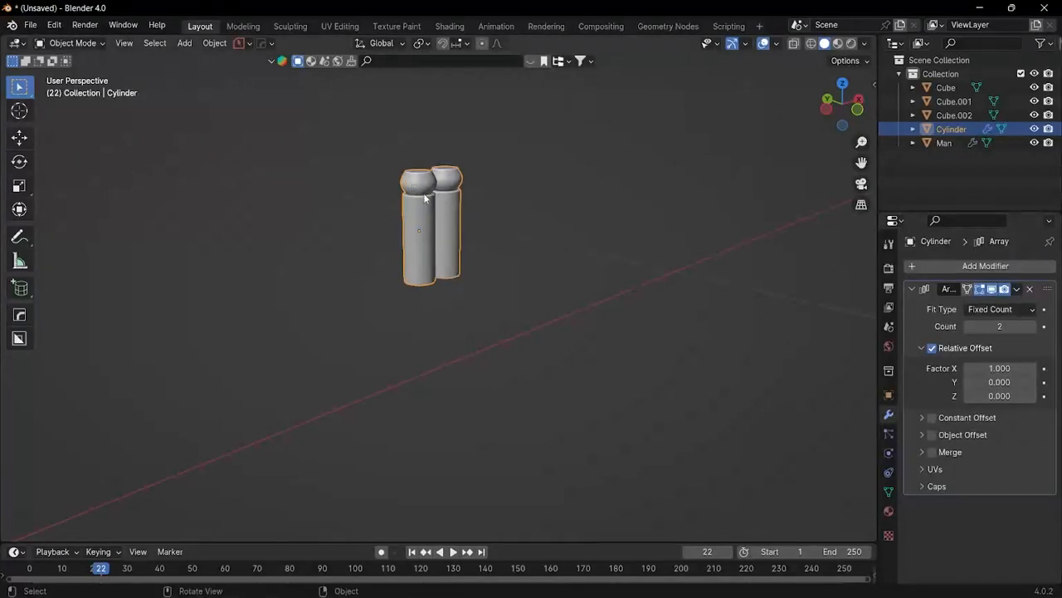
middle_click_drag(425, 197, 404, 189)
left_click(1010, 368)
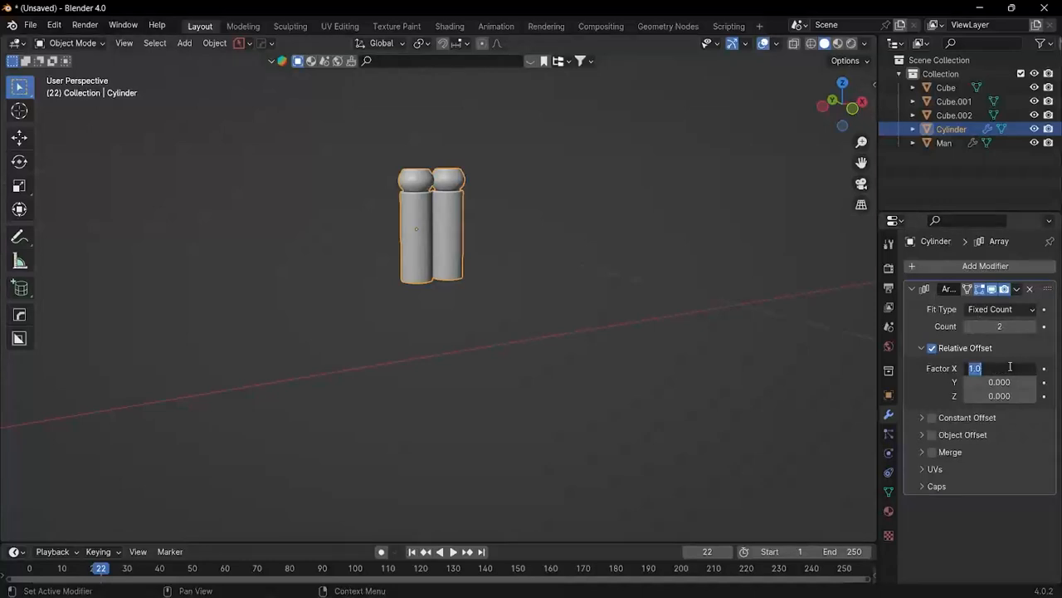
type("0")
key("Return")
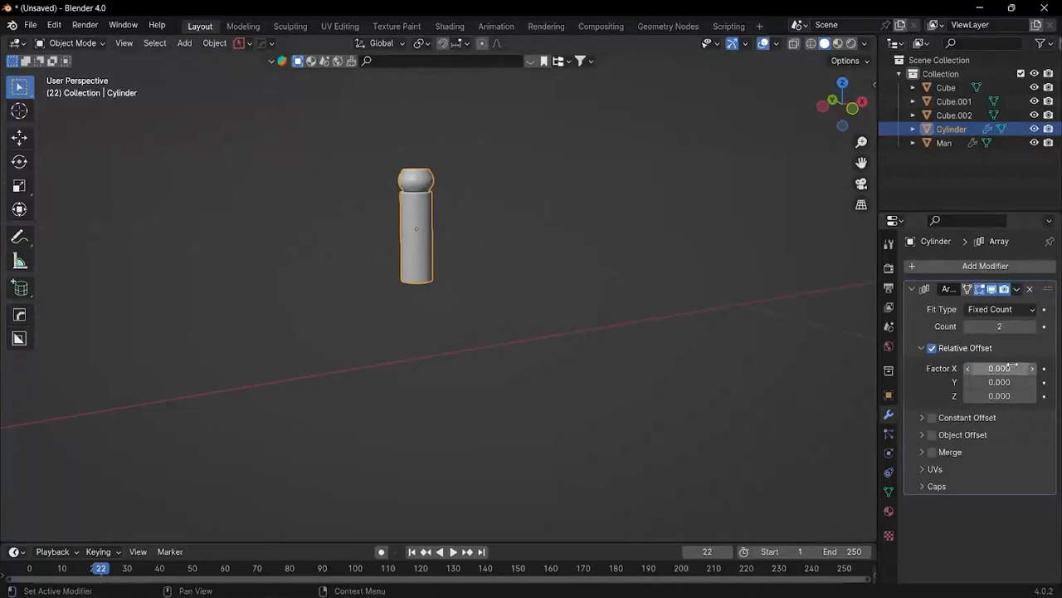
Step: Set the array's relative offset Z factor to 1 and its count to 3 to stack the cylinders vertically
left_click_drag(979, 382, 1017, 396)
key("Return")
left_click(981, 397)
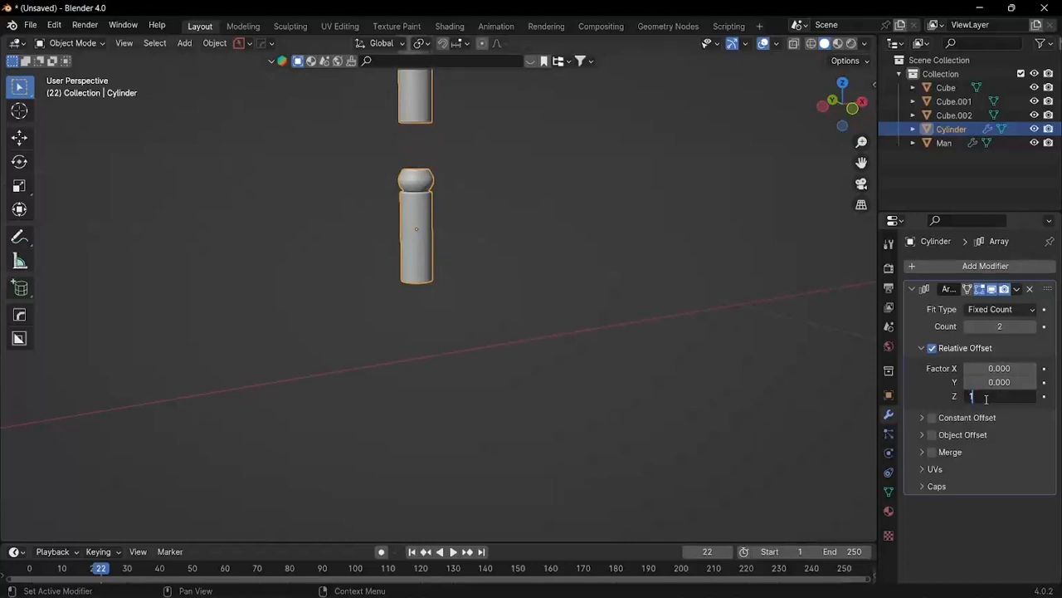
type("1")
key("Return")
mouse_move(465, 216)
middle_mouse_down()
mouse_move(426, 190)
mouse_move(401, 207)
mouse_move(446, 277)
mouse_move(506, 265)
mouse_move(458, 230)
middle_mouse_up()
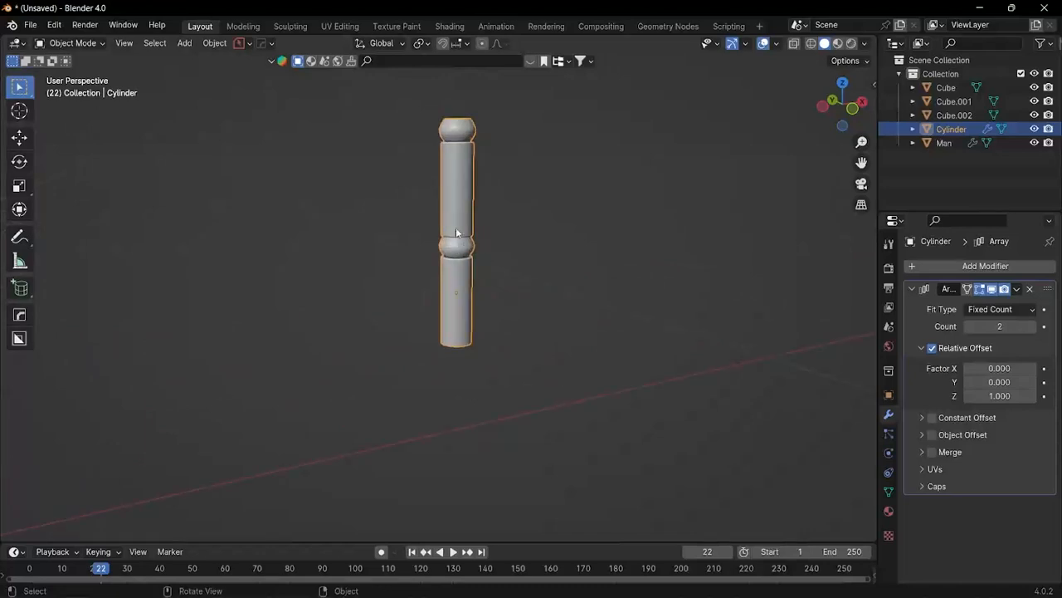
left_click(1033, 327)
left_click(1033, 327)
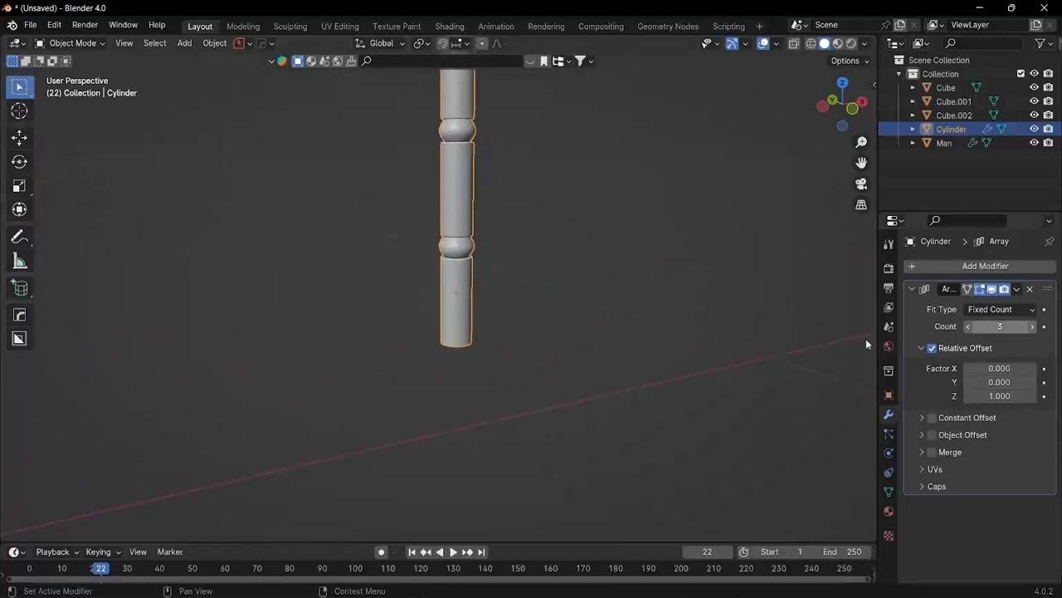
Step: Raise the array count to 4 and move the cylinder stack roughly in front of the figure, with the Transform tool active
scroll(865, 338, "down", 6)
key("g")
left_click(432, 217)
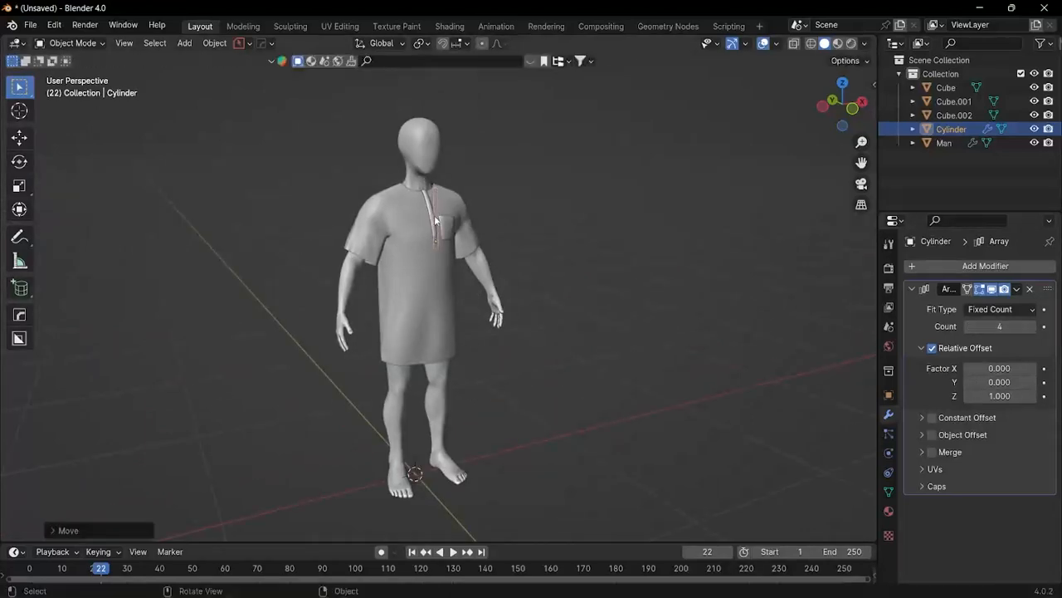
middle_click_drag(434, 215, 324, 230)
key("shift+space")
key("t")
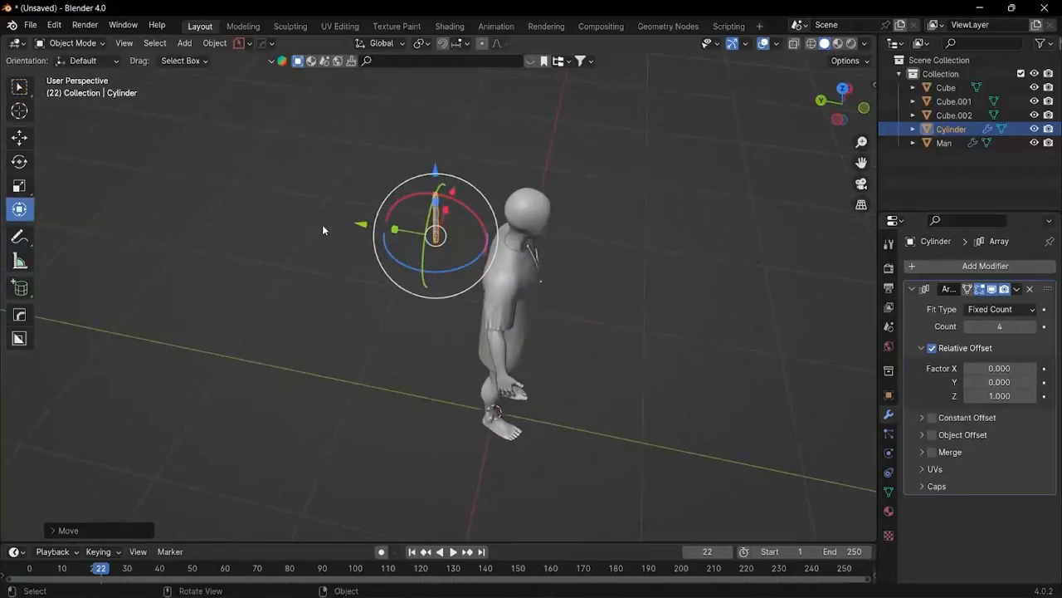
key("g")
left_click(473, 284)
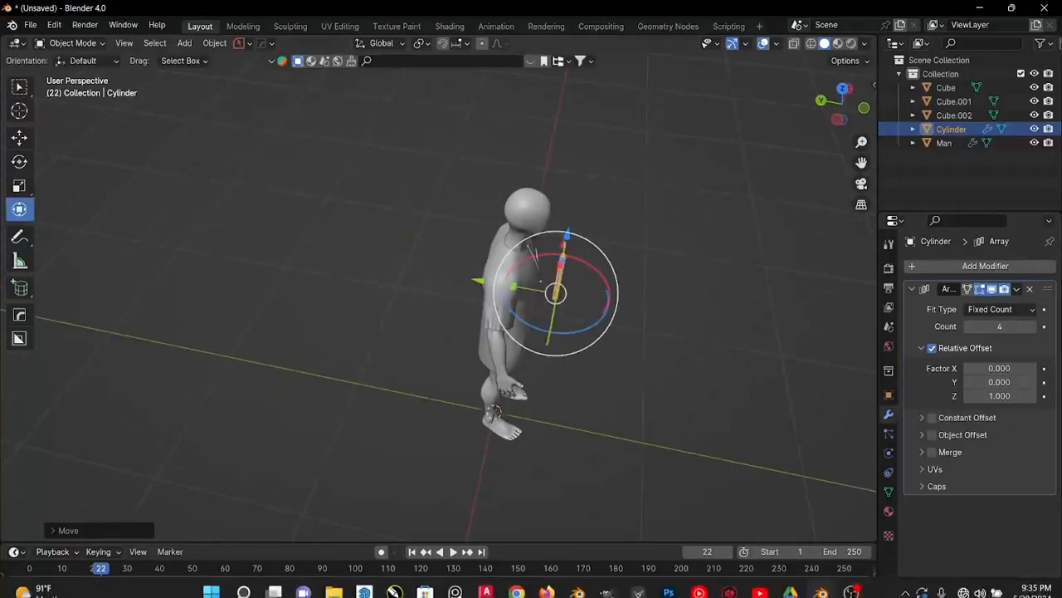
Step: Shift the cylinder stack sideways, up and toward the body so it sits at chest height beside the placket
middle_click_drag(498, 249, 660, 288)
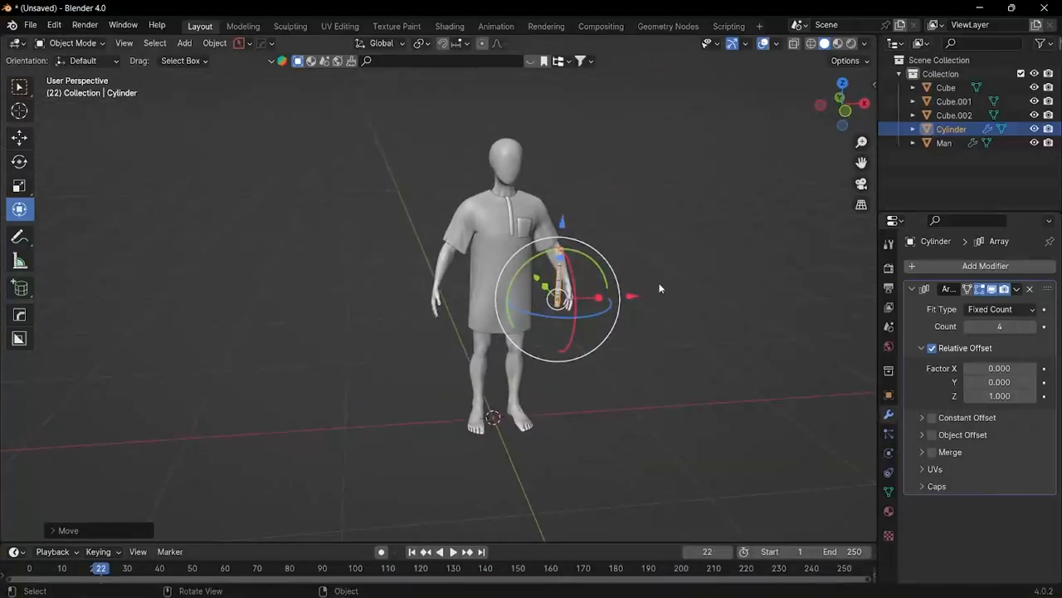
left_click_drag(631, 302, 578, 299)
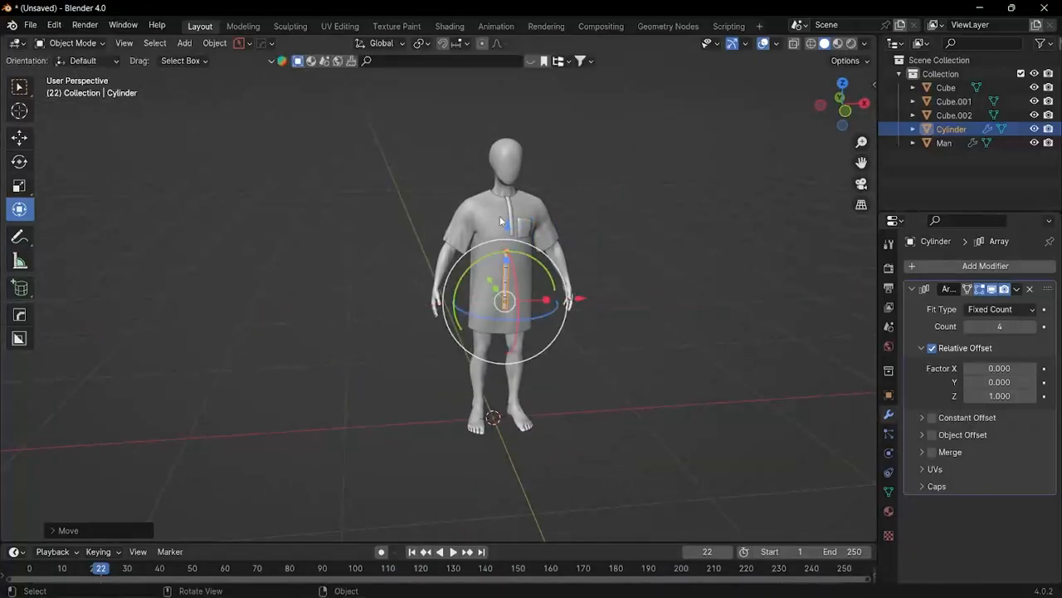
left_click_drag(500, 220, 508, 164)
middle_click_drag(508, 165, 596, 239)
scroll(567, 255, "up", 5)
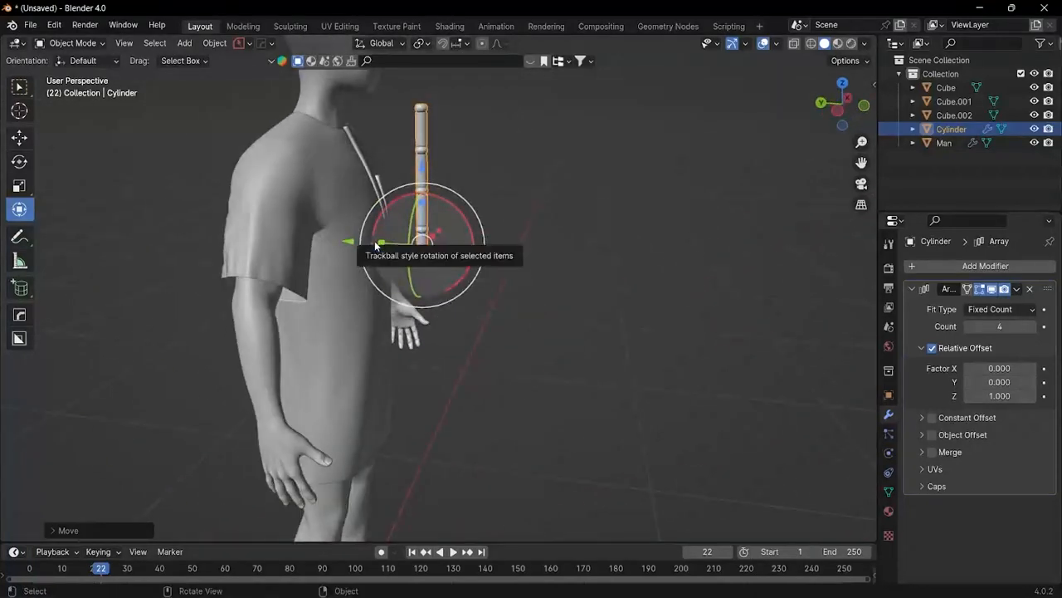
left_click_drag(374, 241, 327, 231)
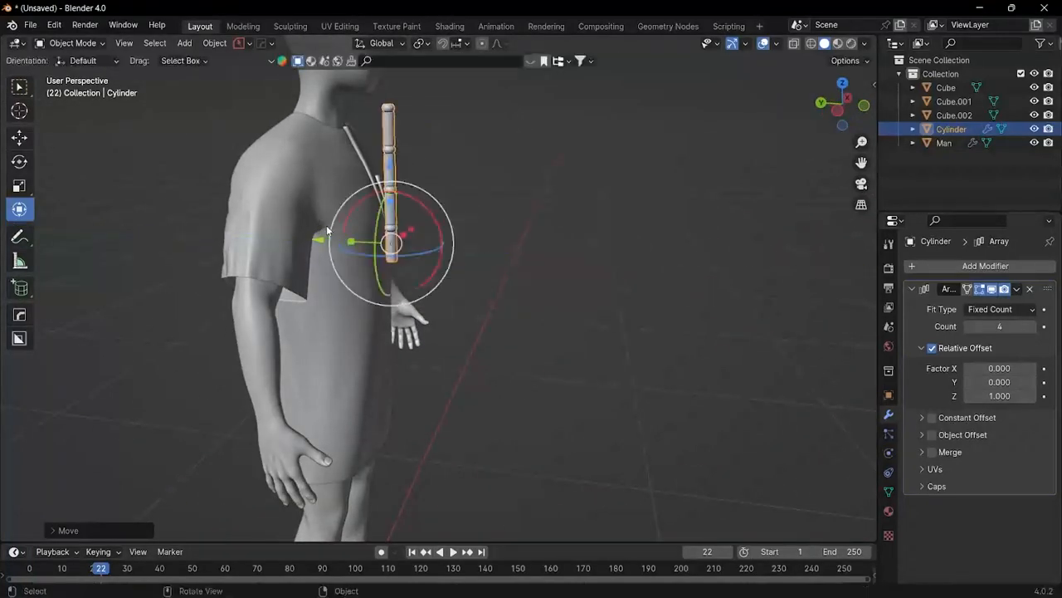
Step: Scale the cylinder stack down uniformly to about 0.57
middle_click_drag(327, 230, 369, 282)
key("s")
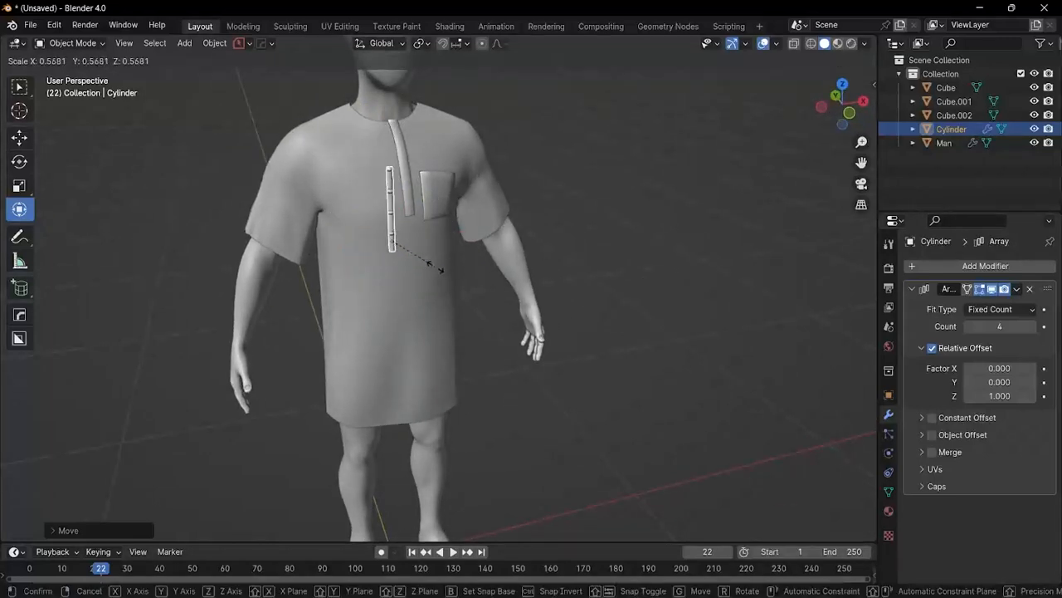
left_click(436, 270)
mouse_move(436, 270)
middle_mouse_down()
mouse_move(417, 266)
mouse_move(425, 259)
mouse_move(436, 282)
middle_mouse_up()
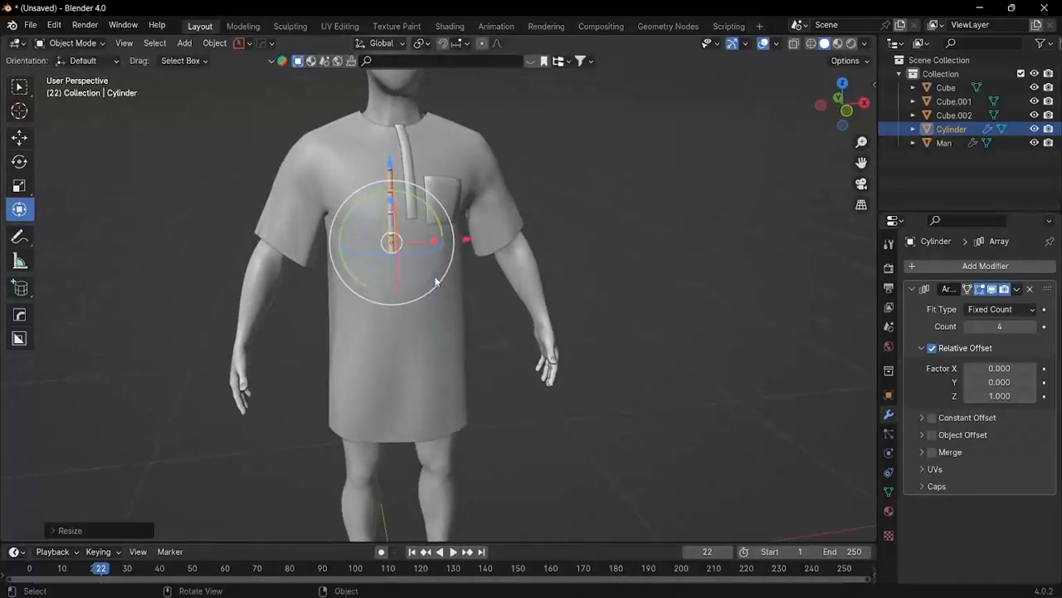
Step: Add a Bezier circle and scale it down to about 0.30 around the figure's feet
key("shift+a")
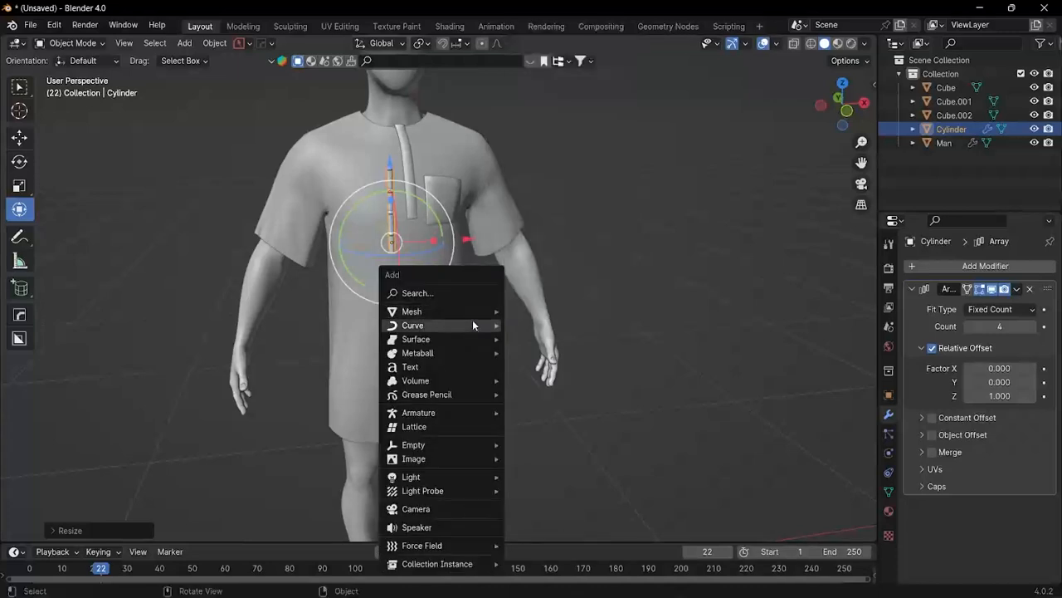
mouse_move(473, 324)
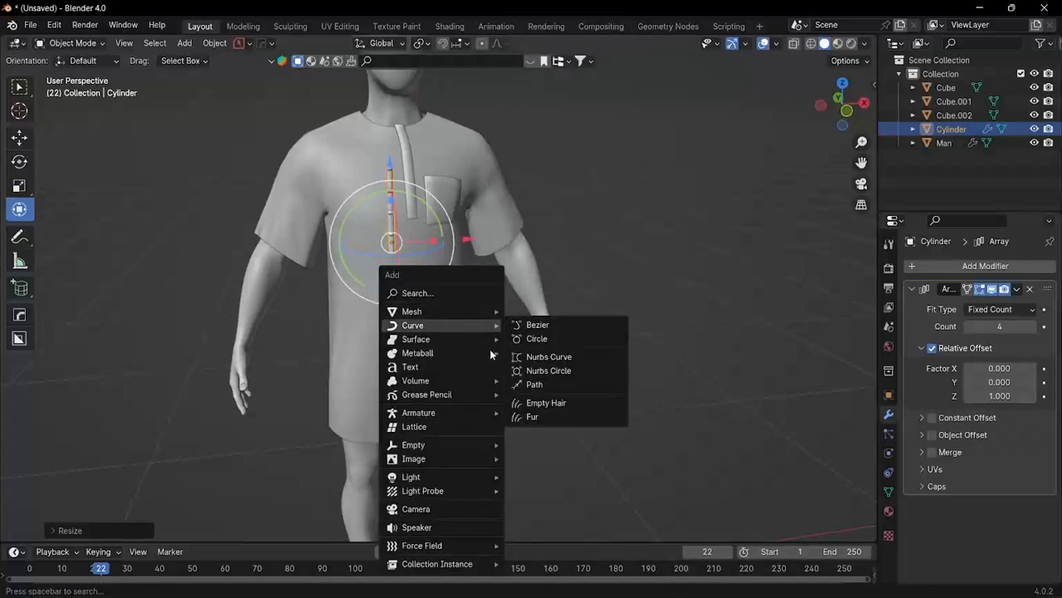
left_click(543, 337)
scroll(621, 443, "down", 8)
key("s")
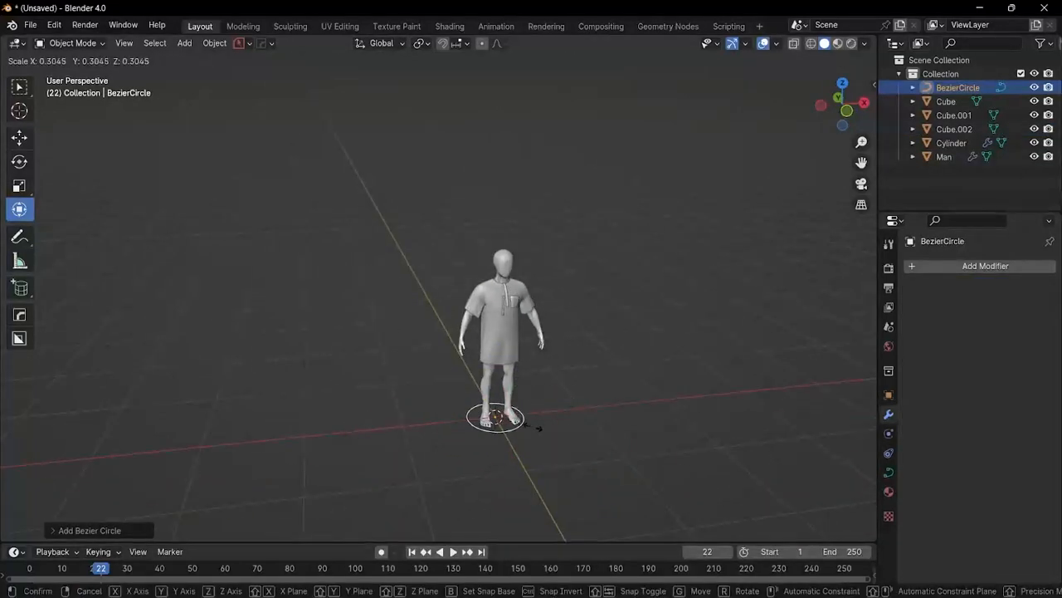
left_click(538, 428)
Step: Raise the Bezier circle about 1.2 m to torso height and shift it forward to the front of the shirt
key("g")
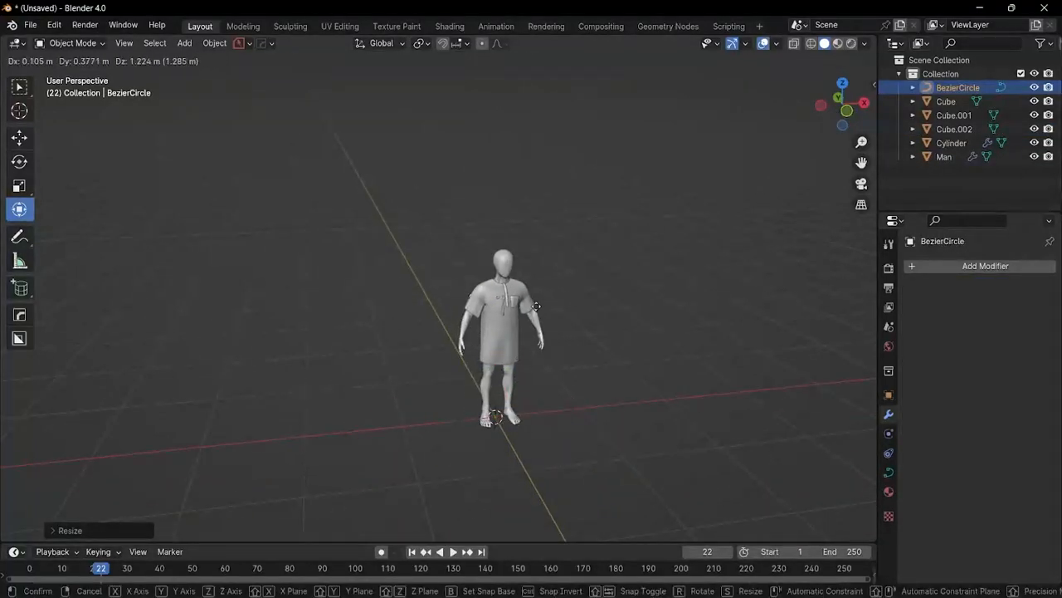
left_click(536, 307)
middle_click_drag(536, 307, 522, 338)
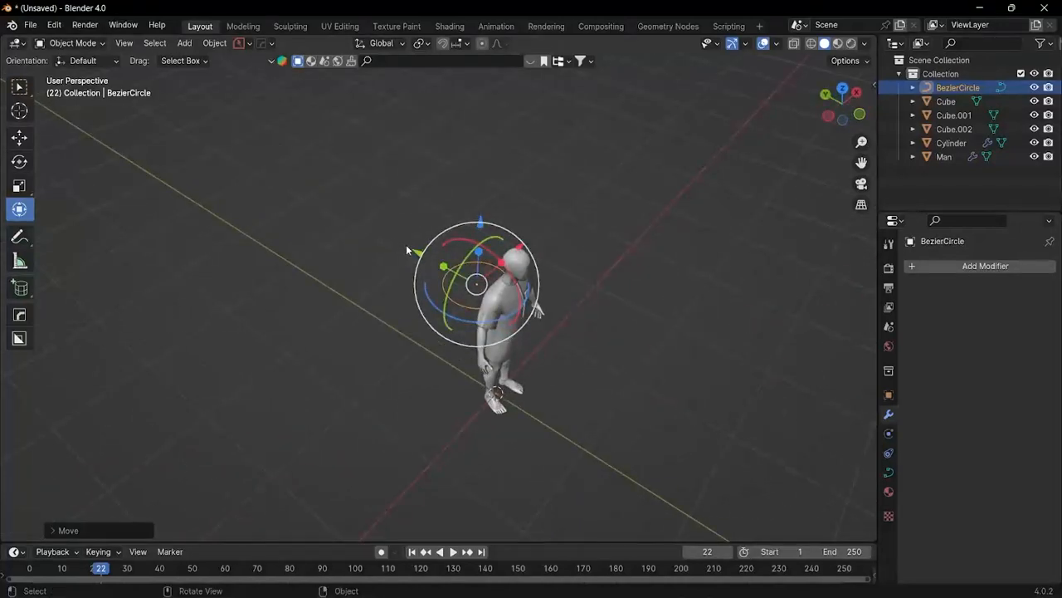
left_click_drag(414, 254, 453, 276)
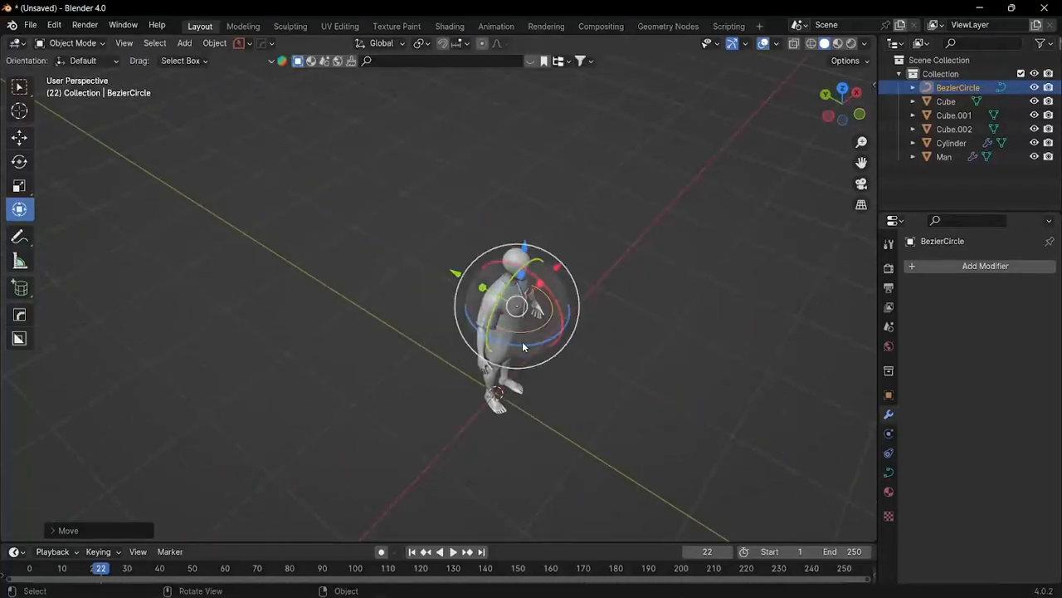
middle_click_drag(523, 342, 429, 272)
scroll(429, 270, "up", 4)
middle_click_drag(552, 347, 372, 253, "shift")
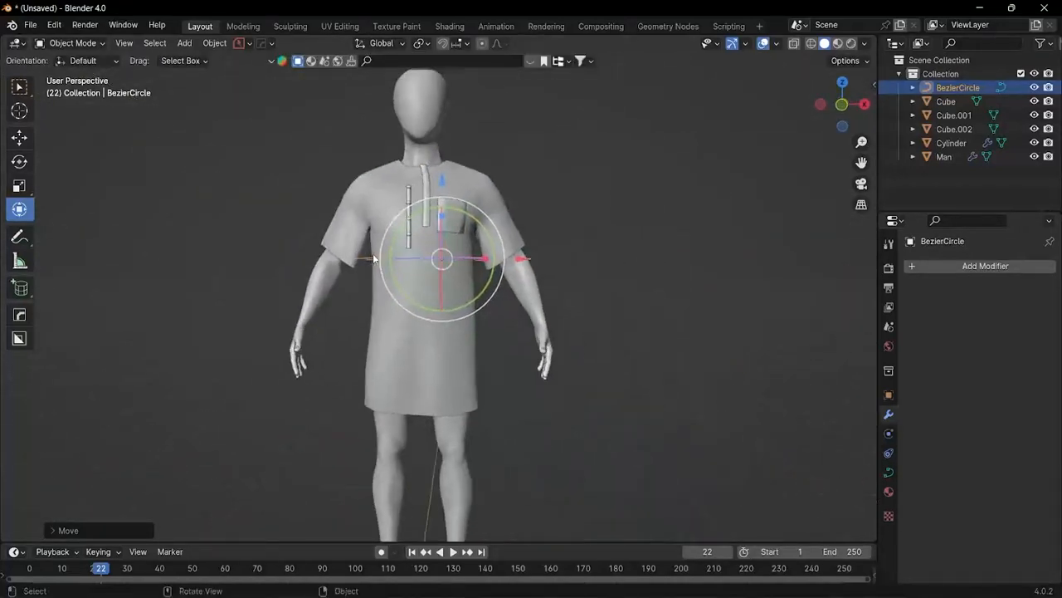
Step: Rotate the cylinder stack to lie horizontally and move it forward along the Y axis, away from the torso
left_click(409, 217)
scroll(430, 224, "up", 1)
left_click_drag(457, 229, 479, 336)
middle_click_drag(476, 336, 536, 388)
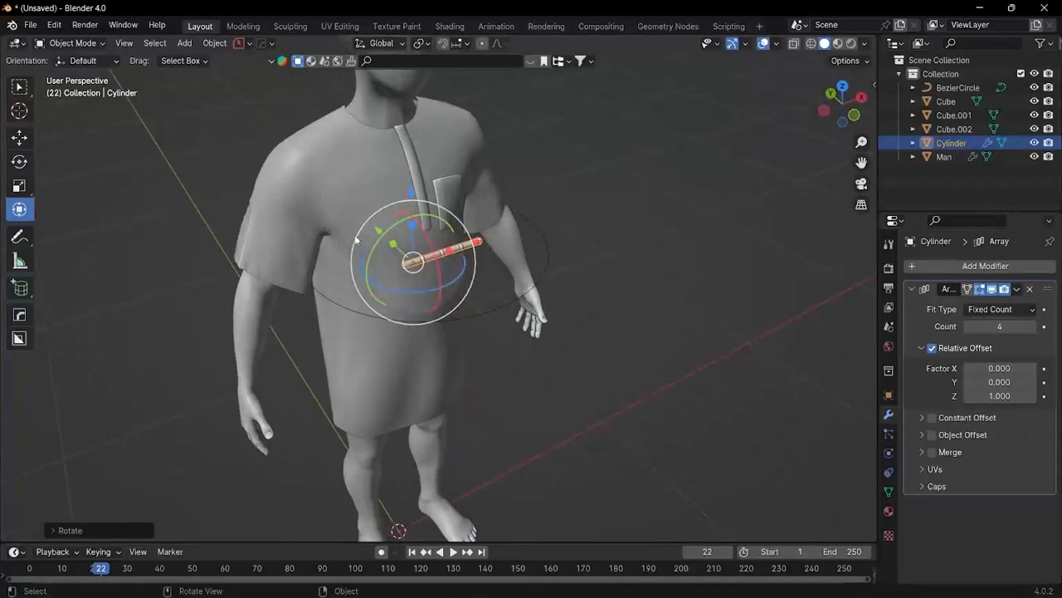
left_click_drag(379, 232, 448, 285)
middle_click_drag(448, 285, 573, 403)
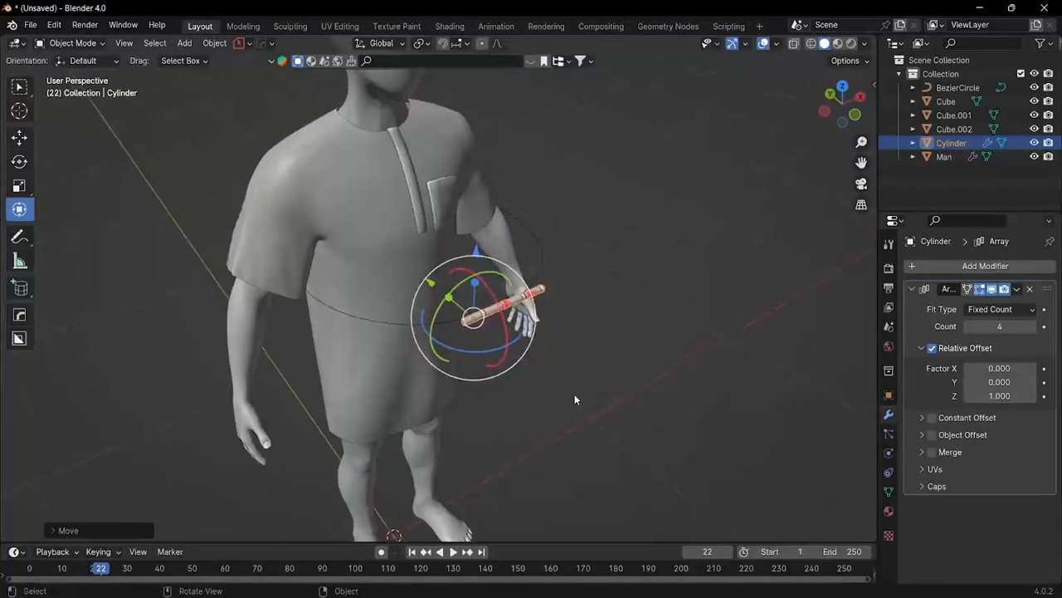
scroll(499, 307, "up", 3)
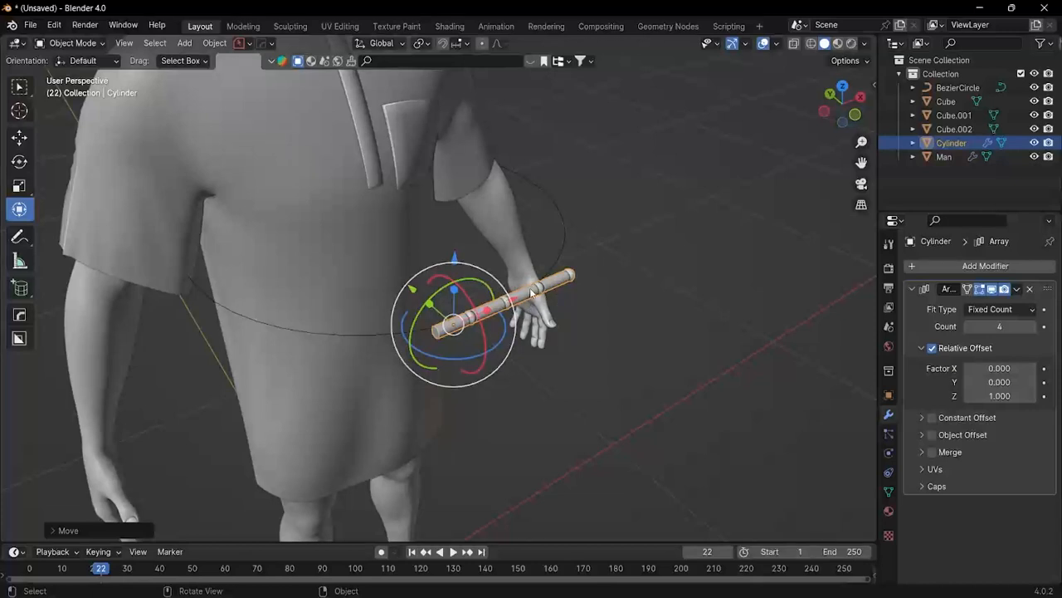
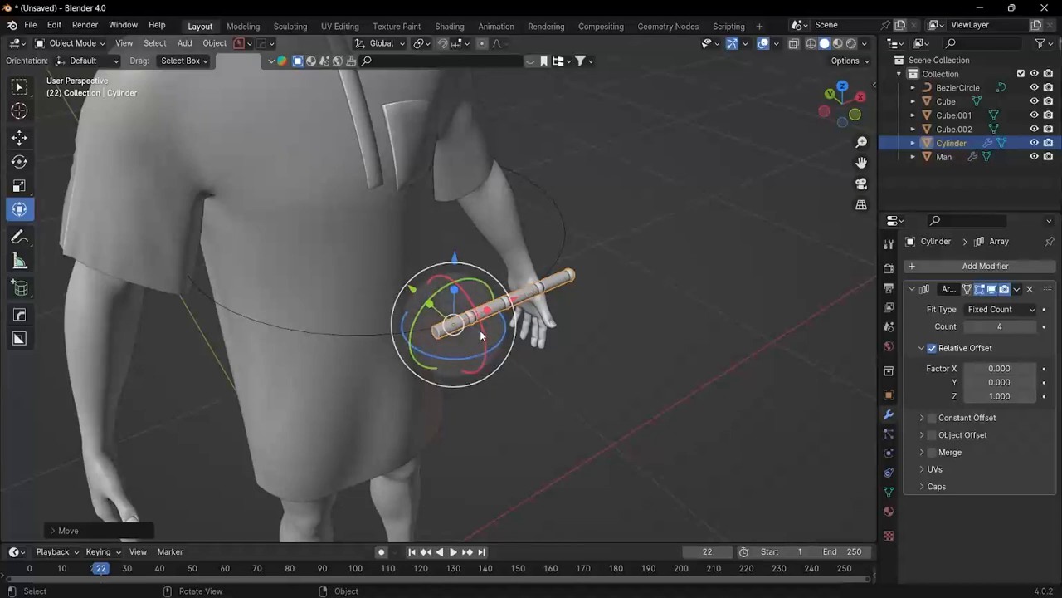
Step: Add a Curve modifier to the cylinder with BezierCircle as its curve object
left_click(981, 266)
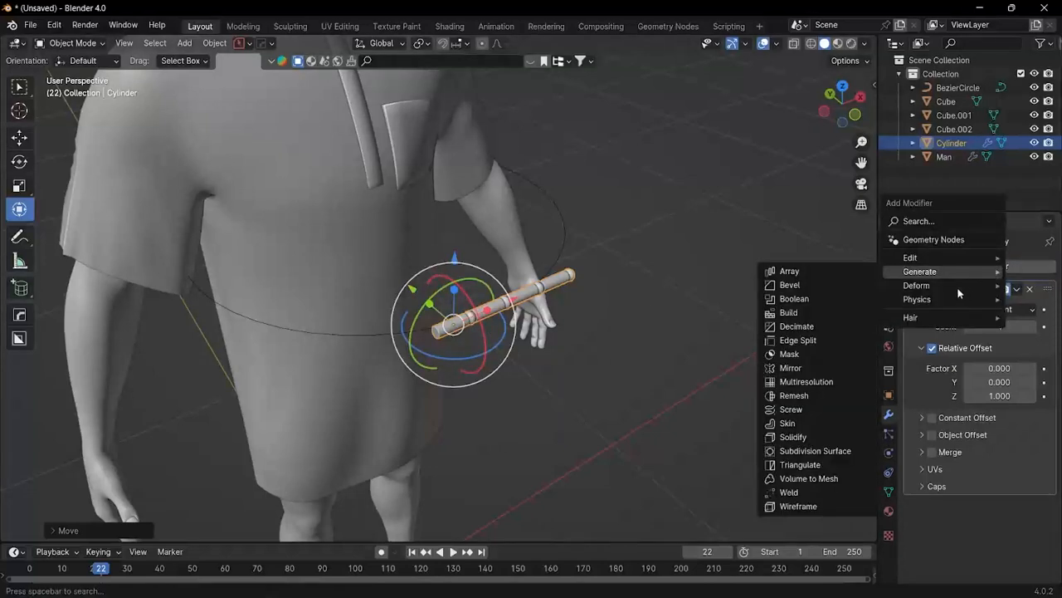
mouse_move(921, 290)
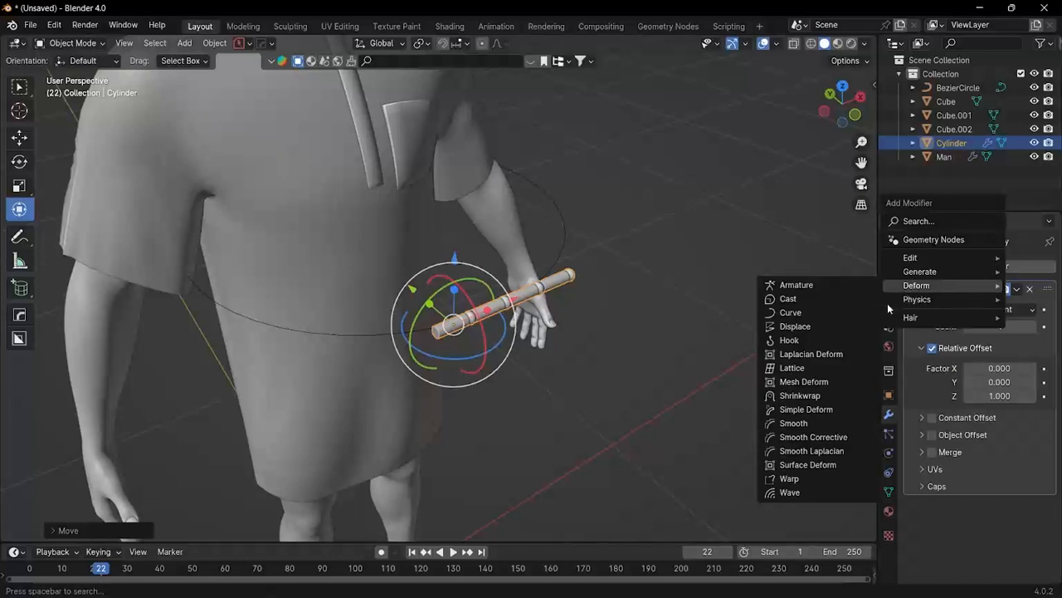
left_click(850, 315)
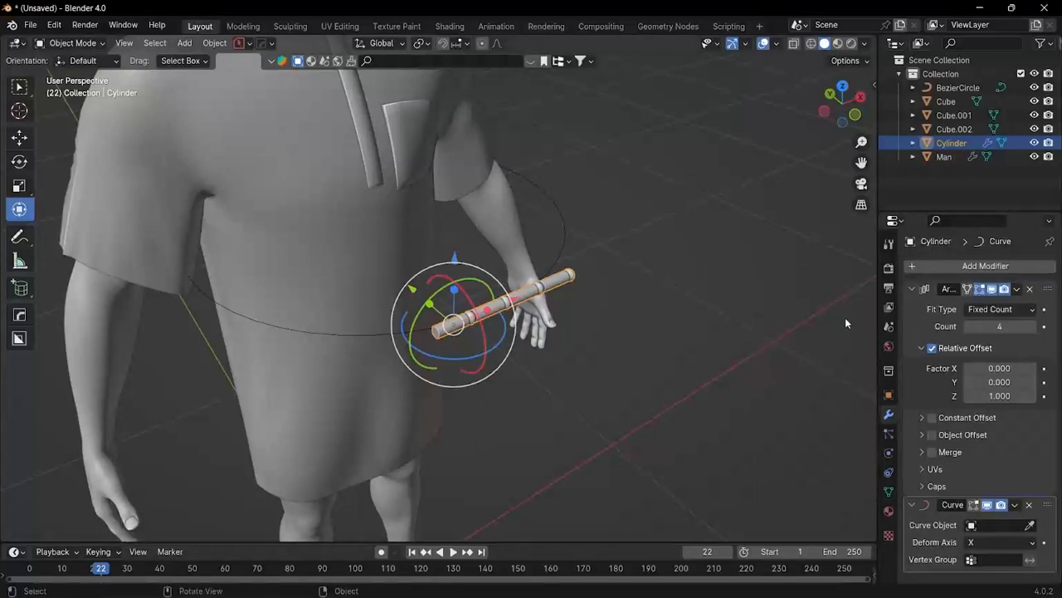
left_click(973, 526)
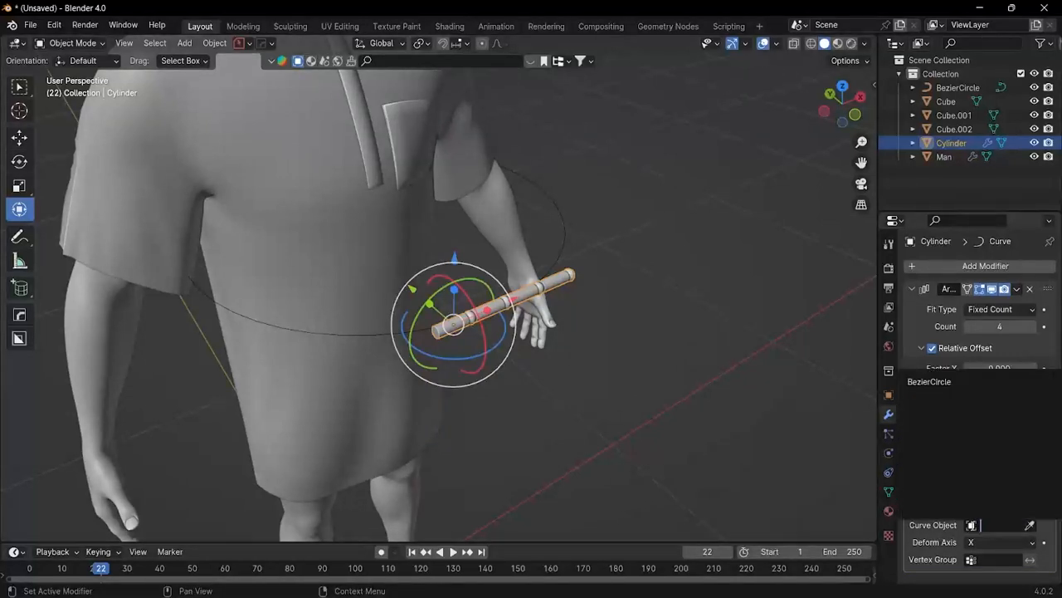
left_click(947, 381)
middle_click_drag(189, 153, 336, 210)
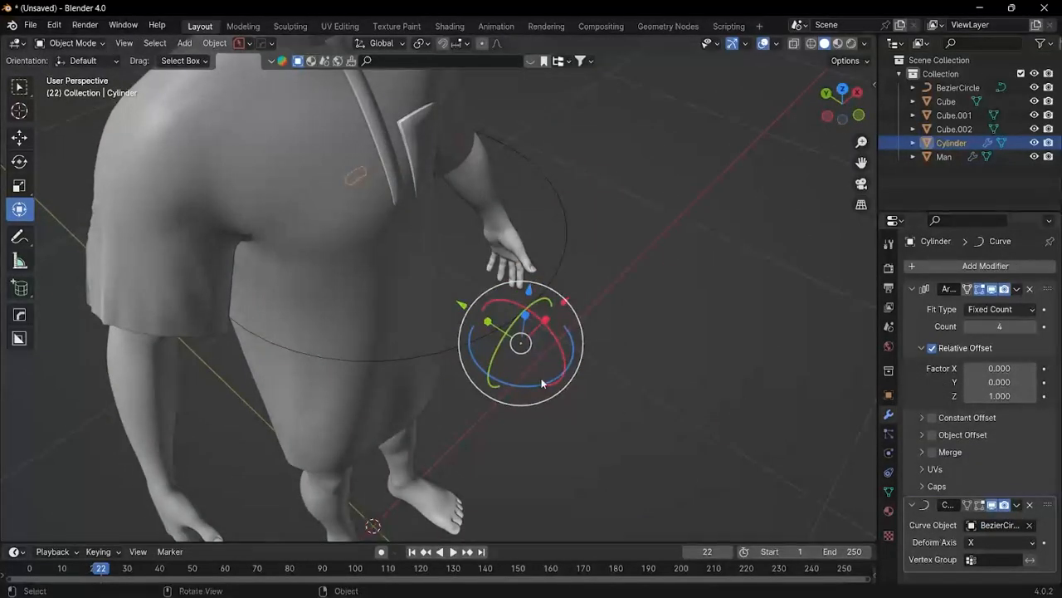
Step: Try Y and Z as the Curve modifier's deform axis, and set it back to X
left_click(1030, 543)
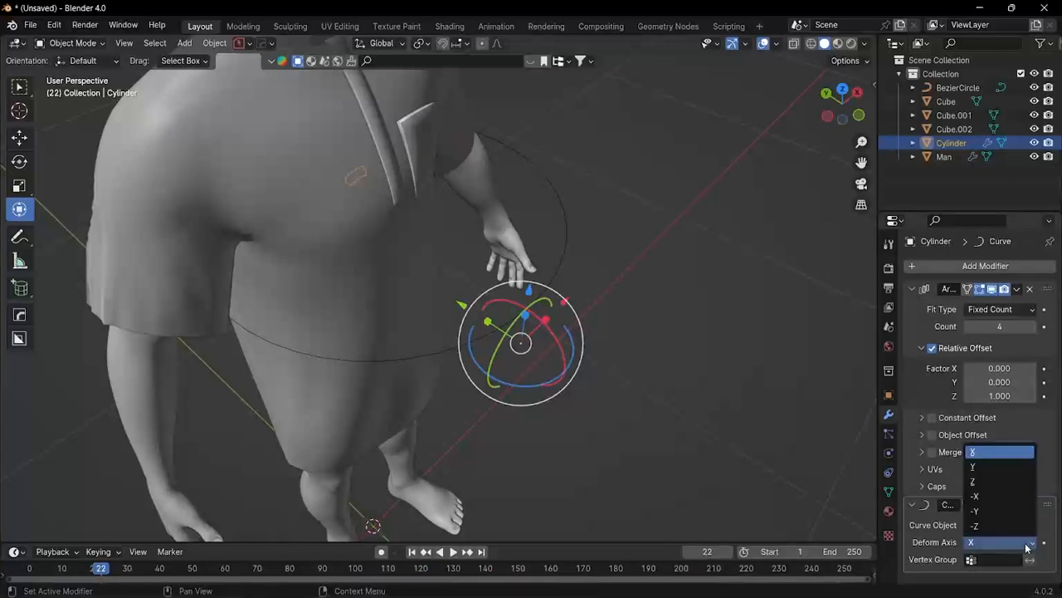
left_click(995, 467)
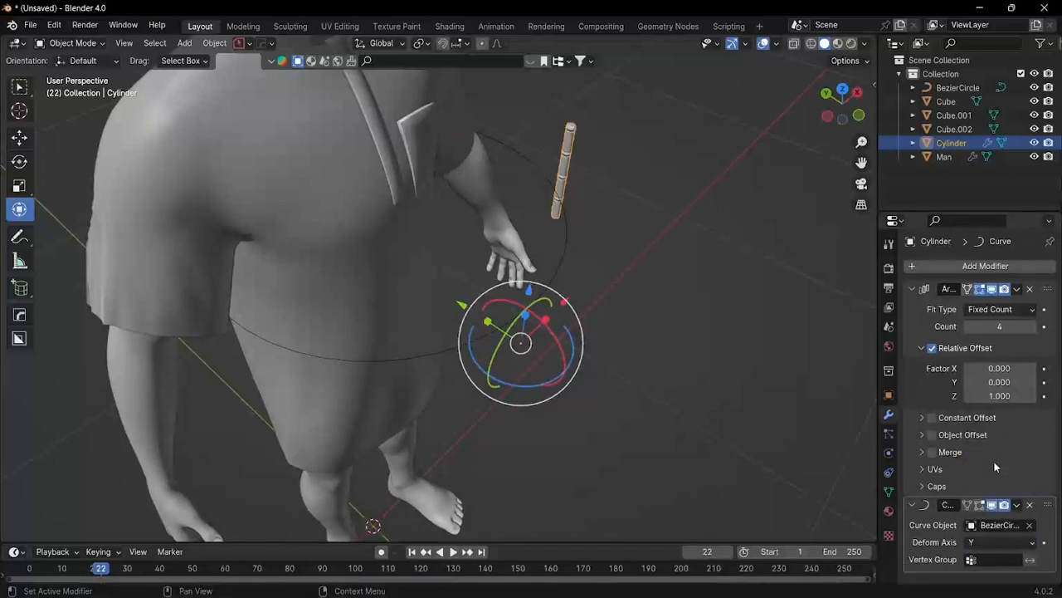
left_click(1020, 543)
left_click(992, 484)
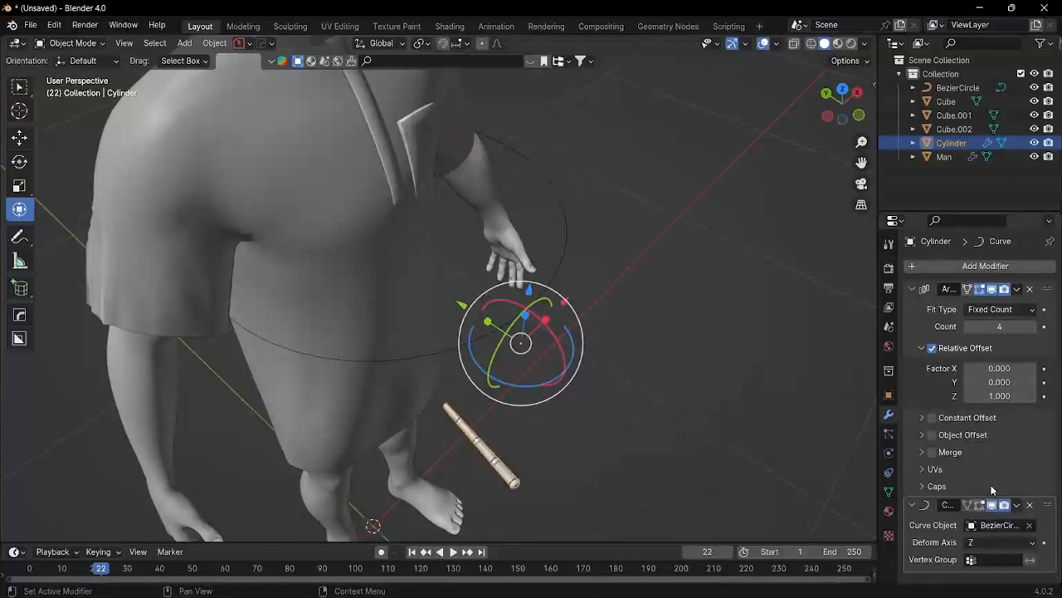
left_click(1004, 536)
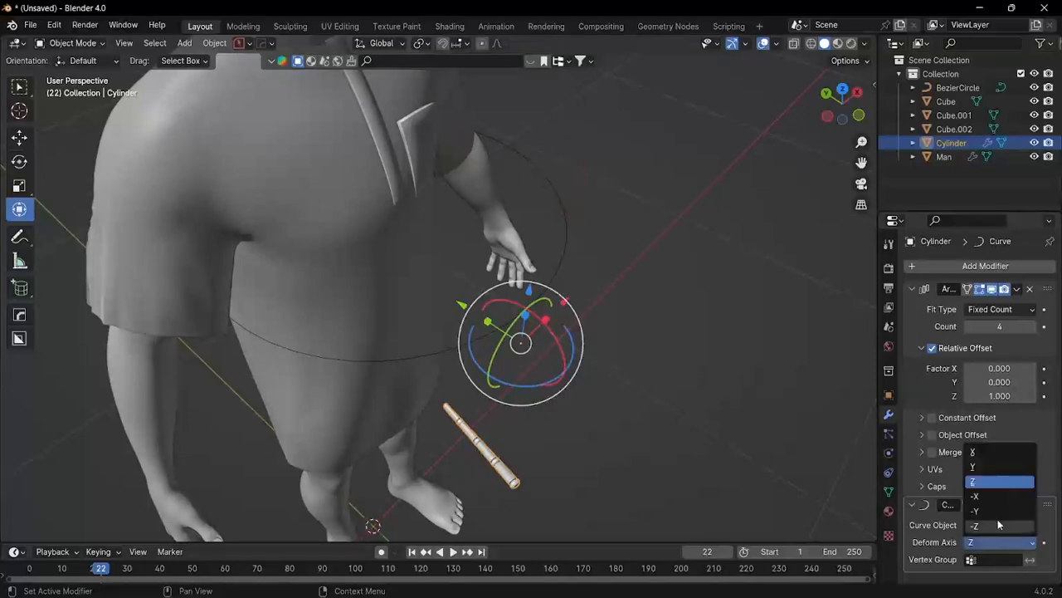
left_click(973, 450)
Step: Reposition the Bezier circle, and set the cylinder's array to Merge with a count of 16
middle_click_drag(433, 305, 531, 332)
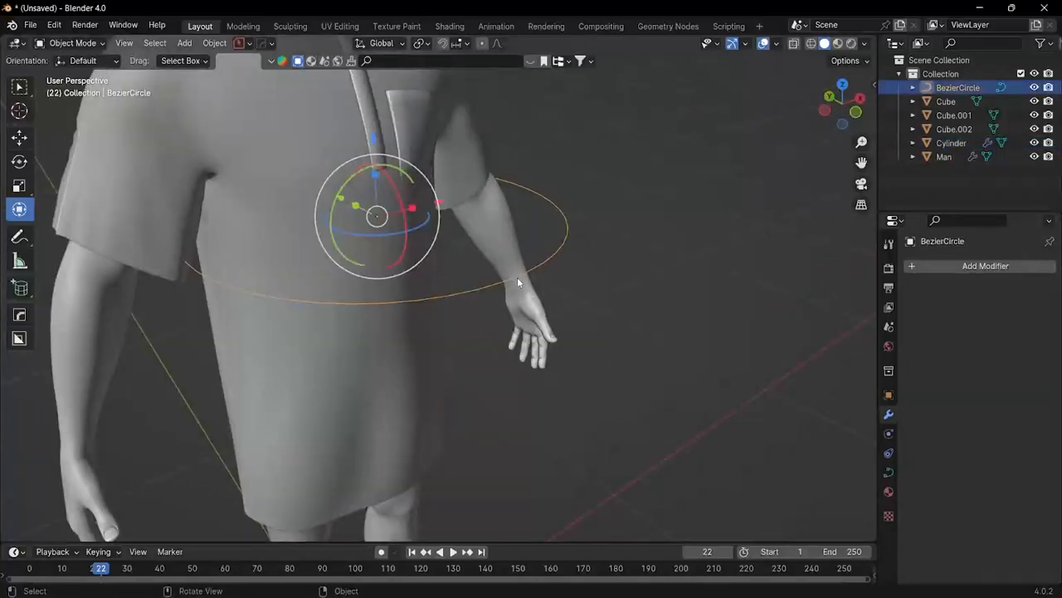
key("g")
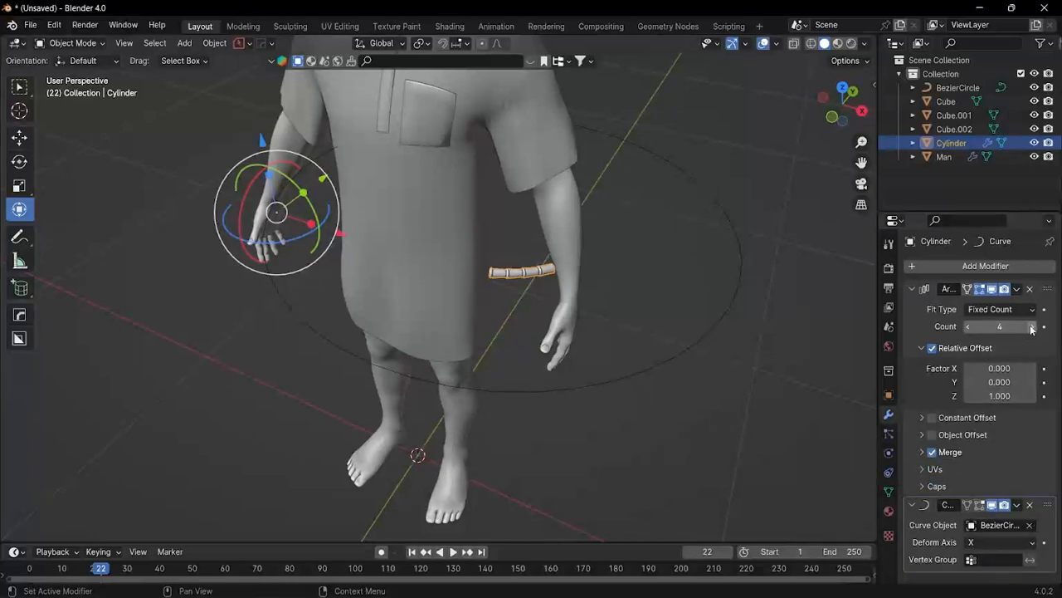
left_click_drag(1032, 329, 1061, 329)
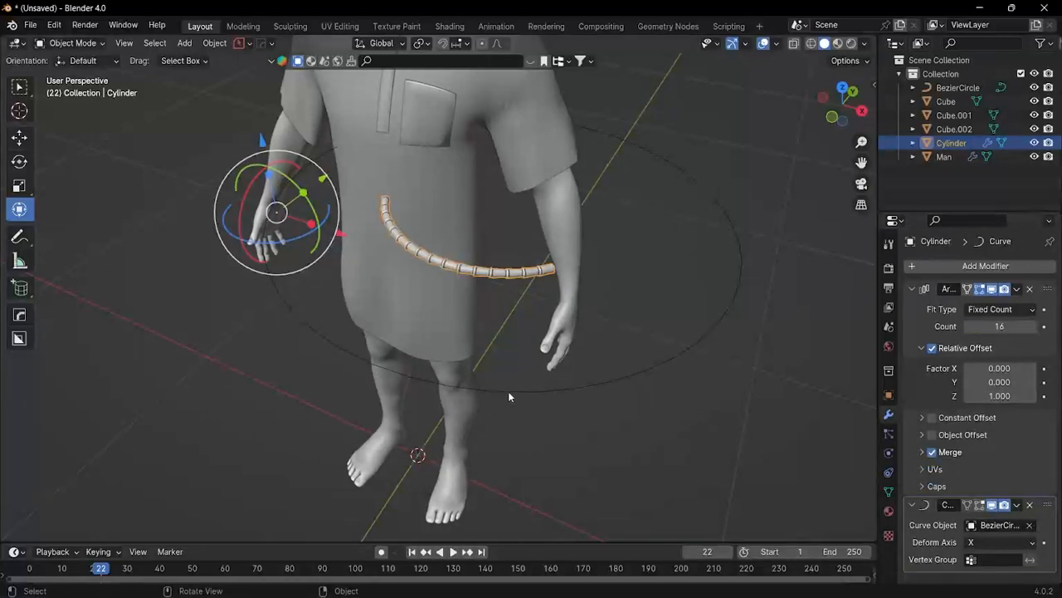
Step: Select only the Bezier circle and scale it up uniformly as an object until it extends far around the figure
left_click(508, 390)
left_click(73, 42)
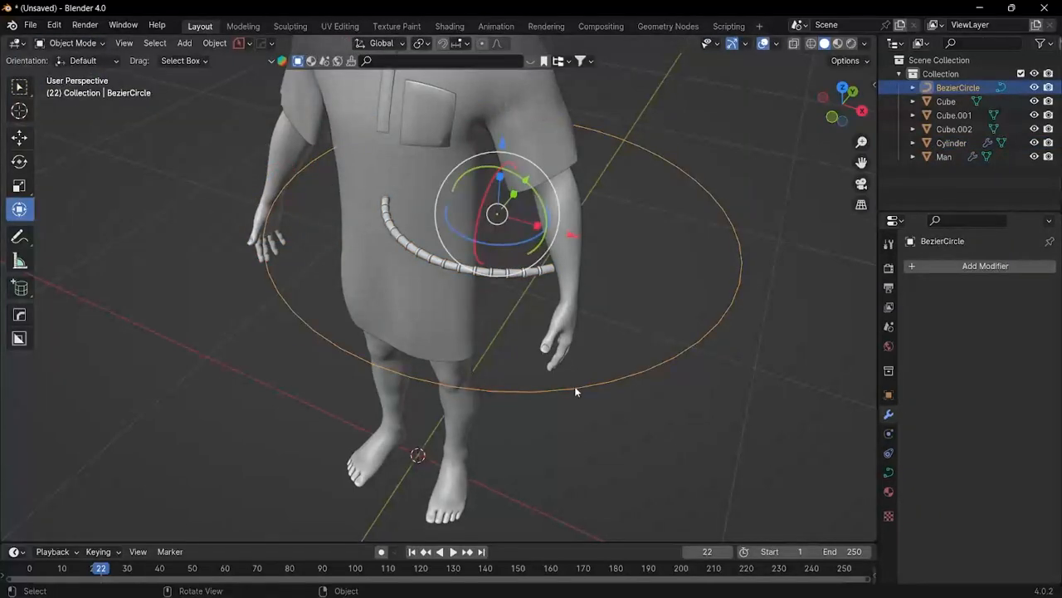
key("a")
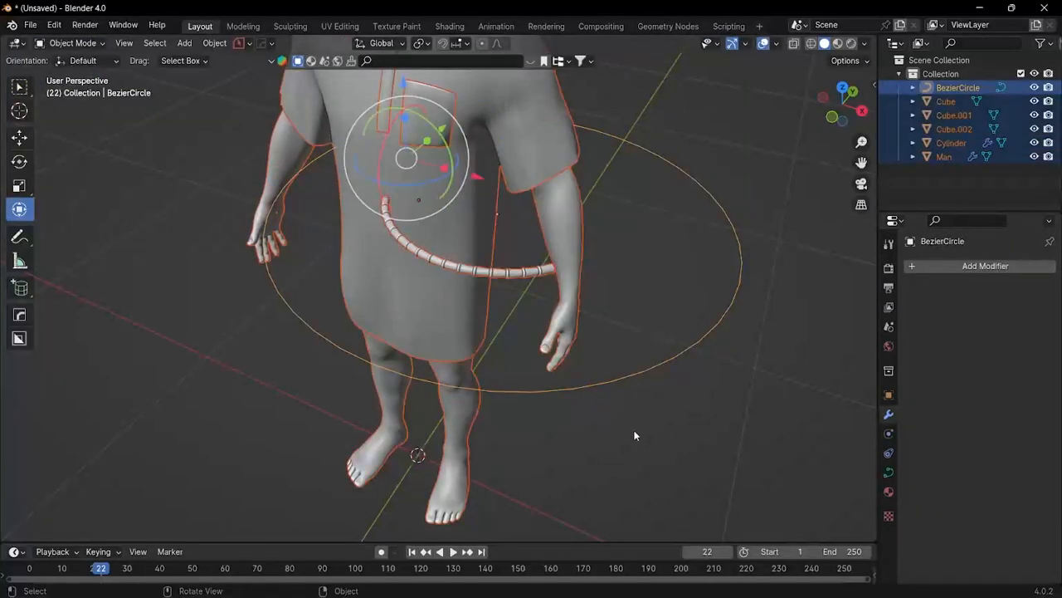
left_click(692, 425)
left_click(668, 363)
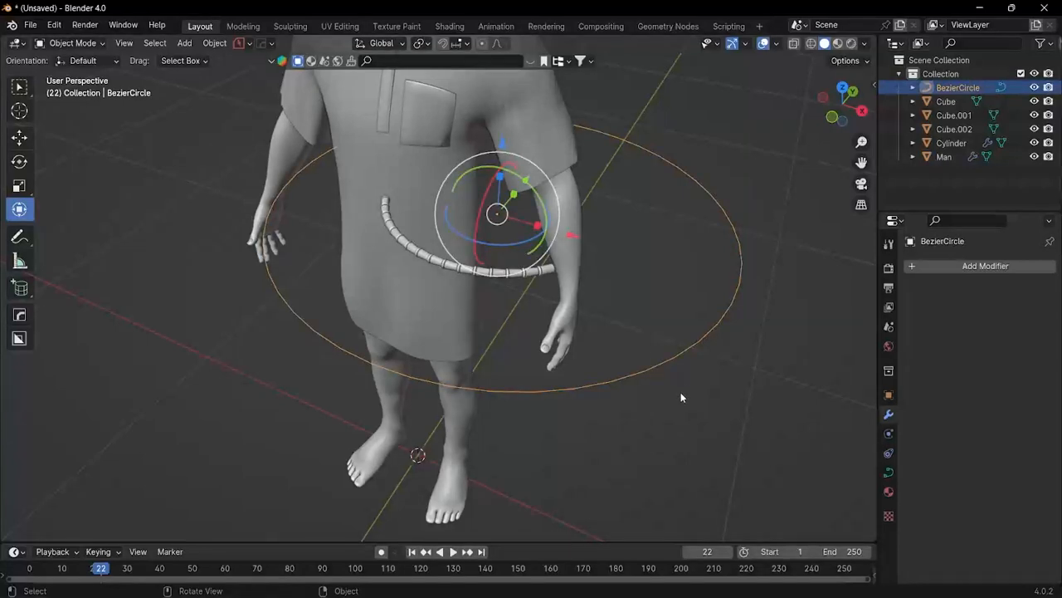
key("s")
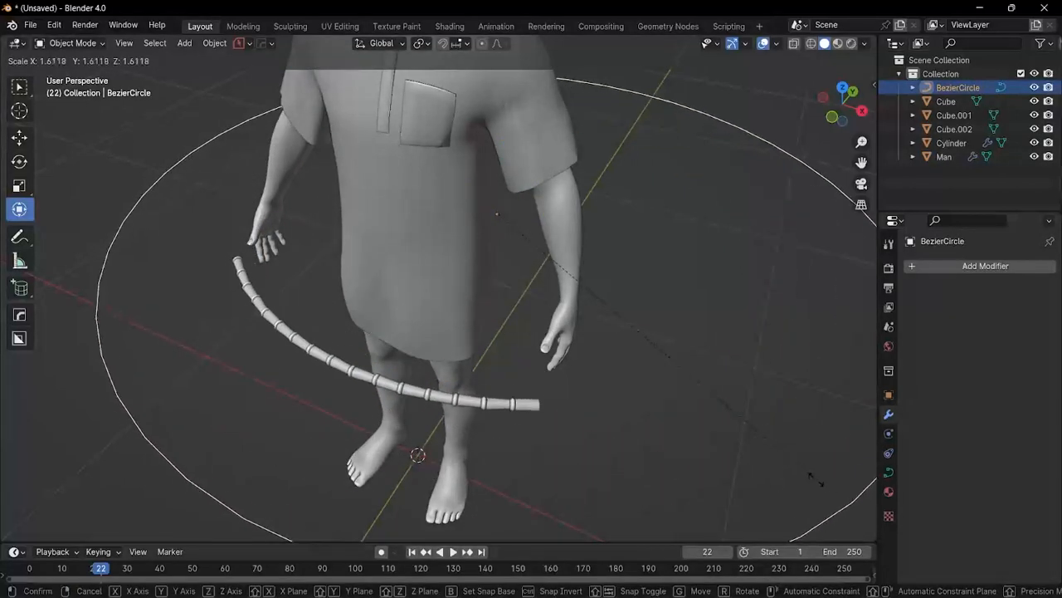
left_click(869, 81)
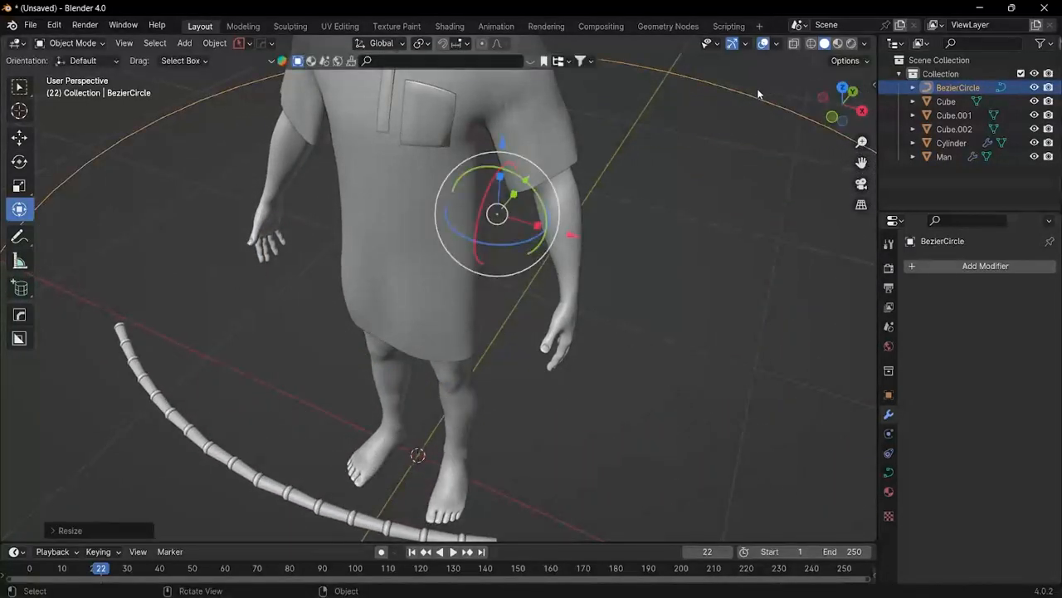
Step: In Edit Mode, scale all of the Bezier circle's control points down uniformly so the curve sits closer to the body
scroll(554, 369, "down", 5)
left_click(94, 45)
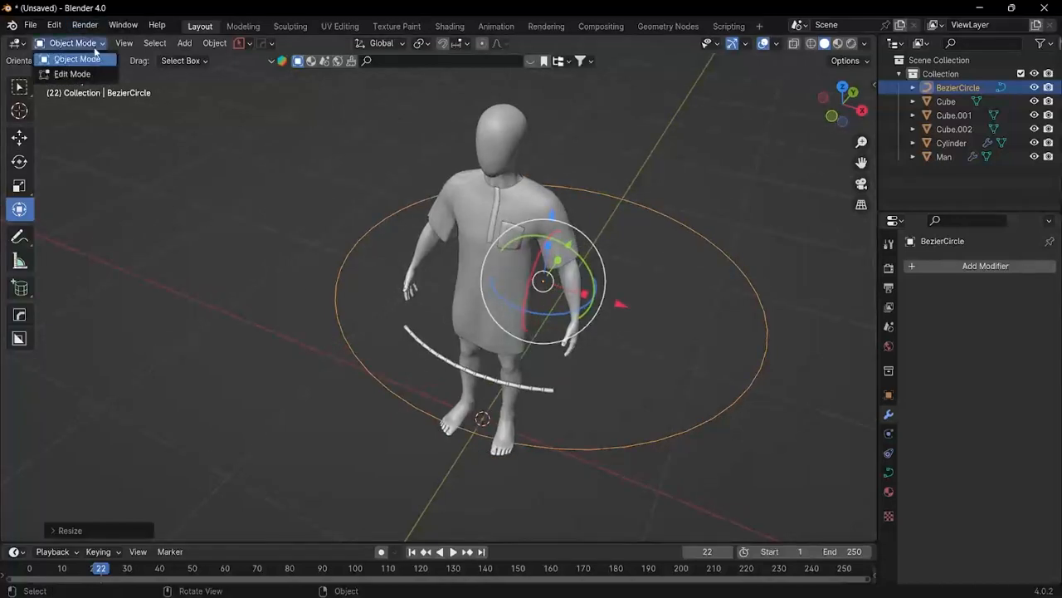
left_click(75, 74)
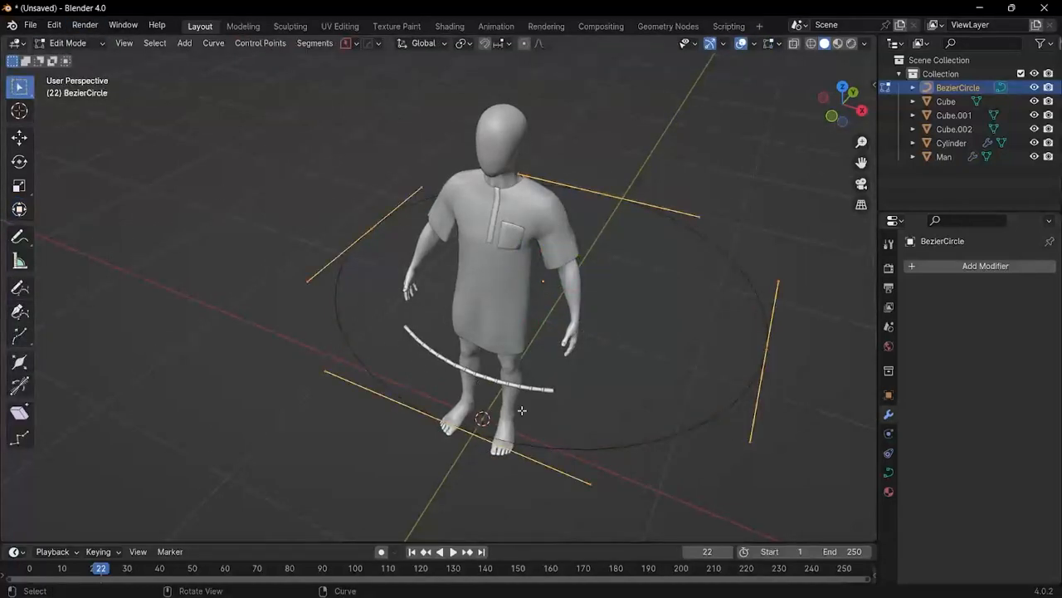
key("s")
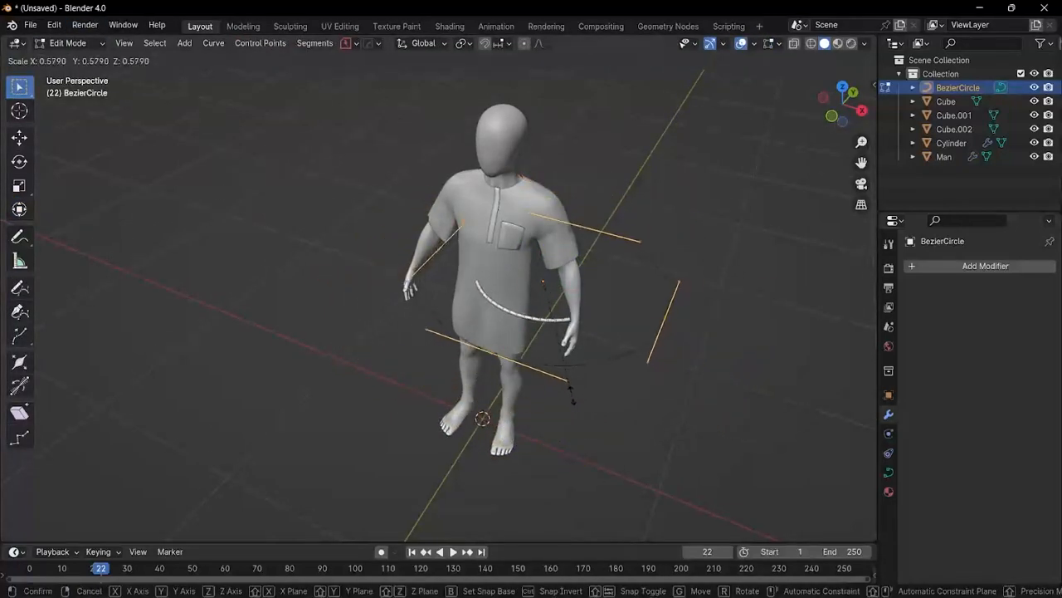
left_click(557, 349)
scroll(555, 315, "up", 4)
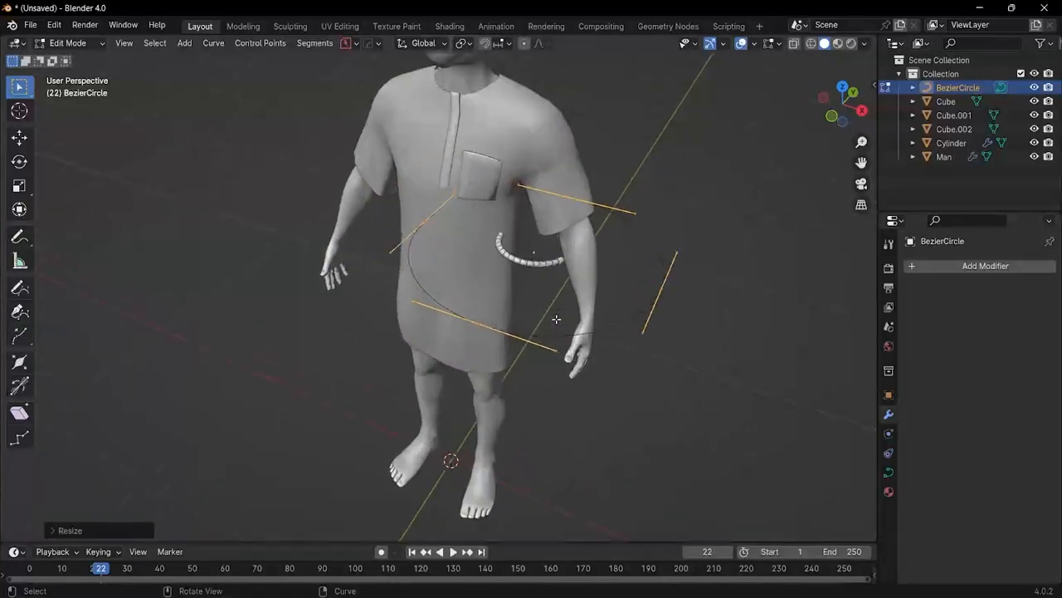
mouse_move(509, 290)
middle_mouse_down()
mouse_move(544, 308)
mouse_move(510, 287)
middle_mouse_up()
scroll(538, 306, "down", 5)
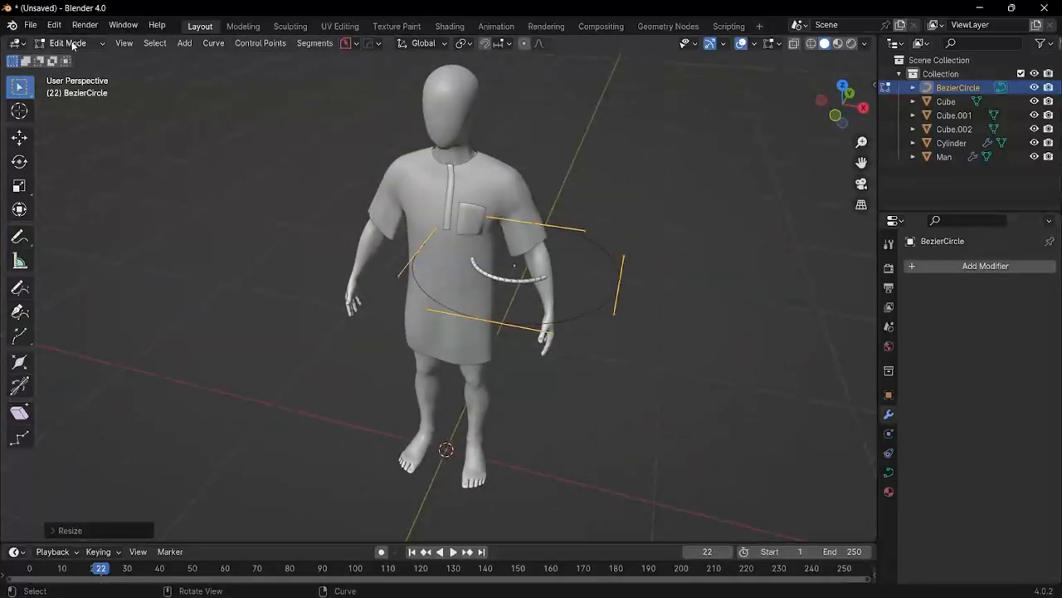
Step: Raise the cylinder's array count to 32 with Merge off, and set its Curve modifier's deform axis to -X
left_click(73, 46)
left_click(79, 58)
left_click(502, 284)
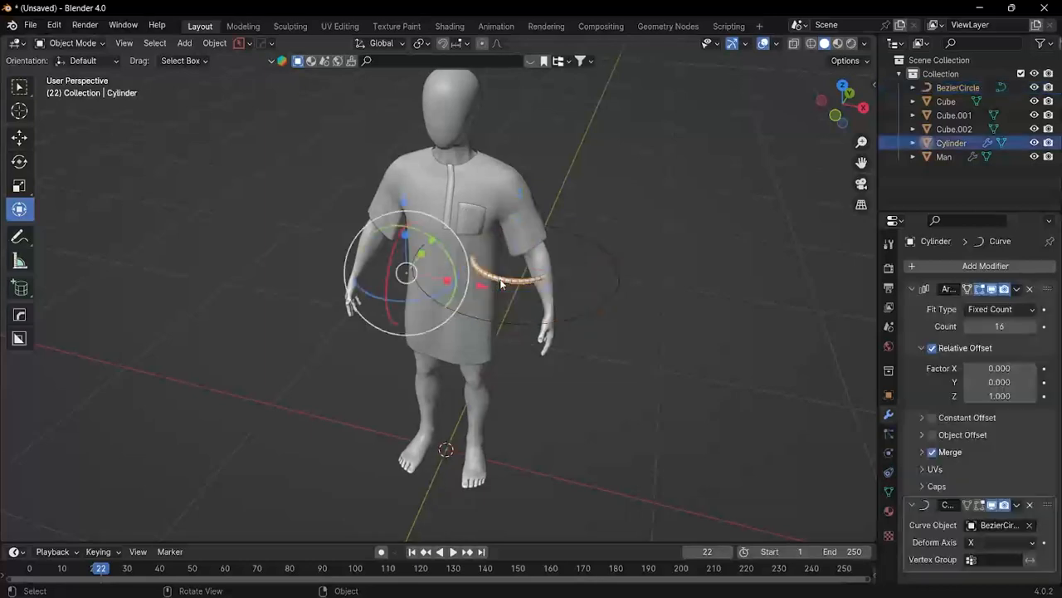
scroll(501, 284, "up", 3)
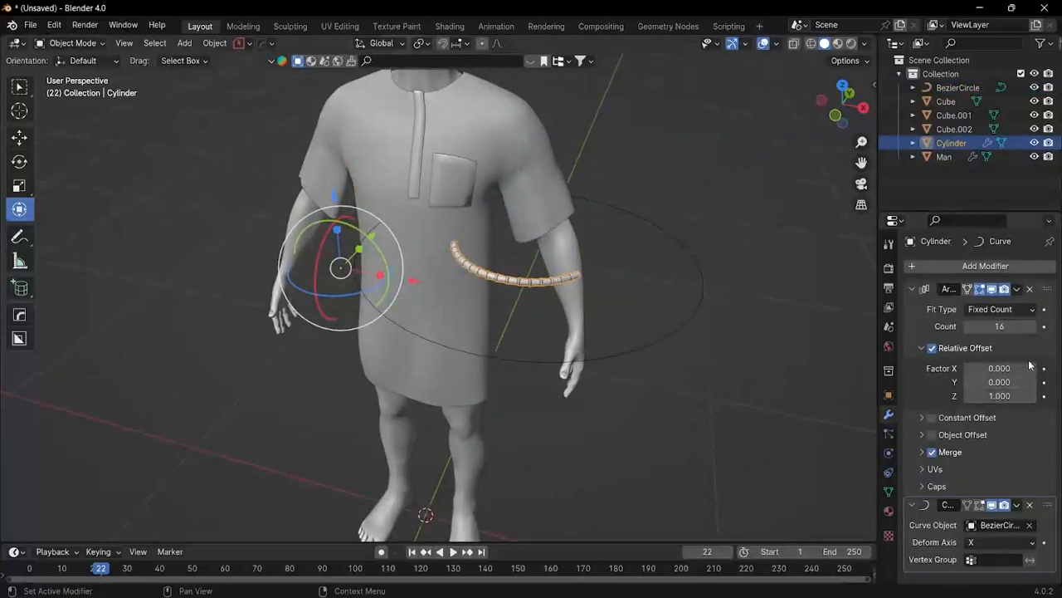
left_click(1032, 326)
left_click(1032, 326)
left_click(1033, 326)
left_click(1032, 326)
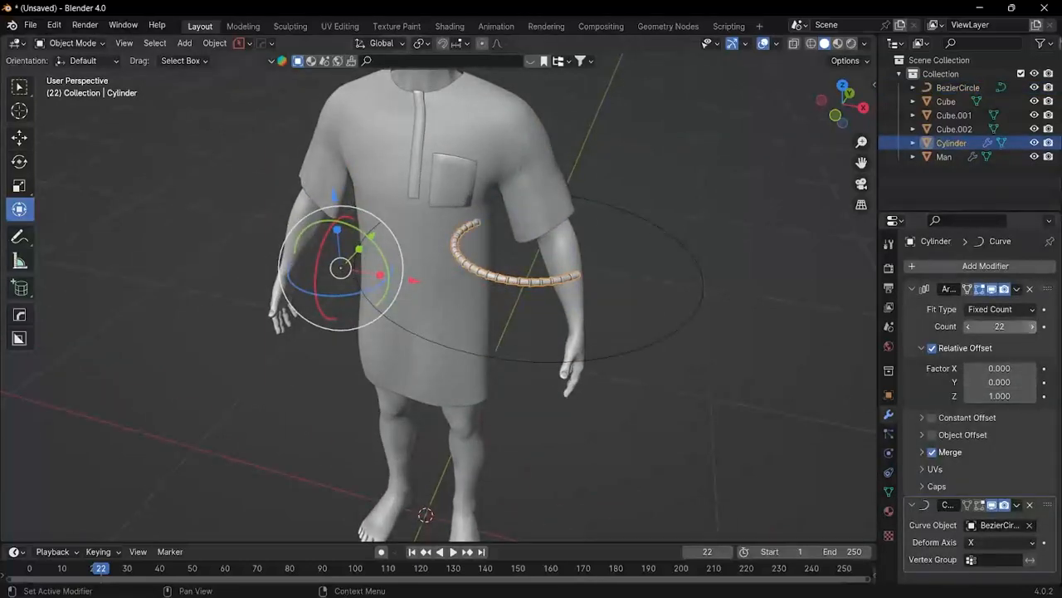
mouse_move(992, 326)
left_mouse_down()
mouse_move(1025, 326)
mouse_move(1009, 327)
left_mouse_up()
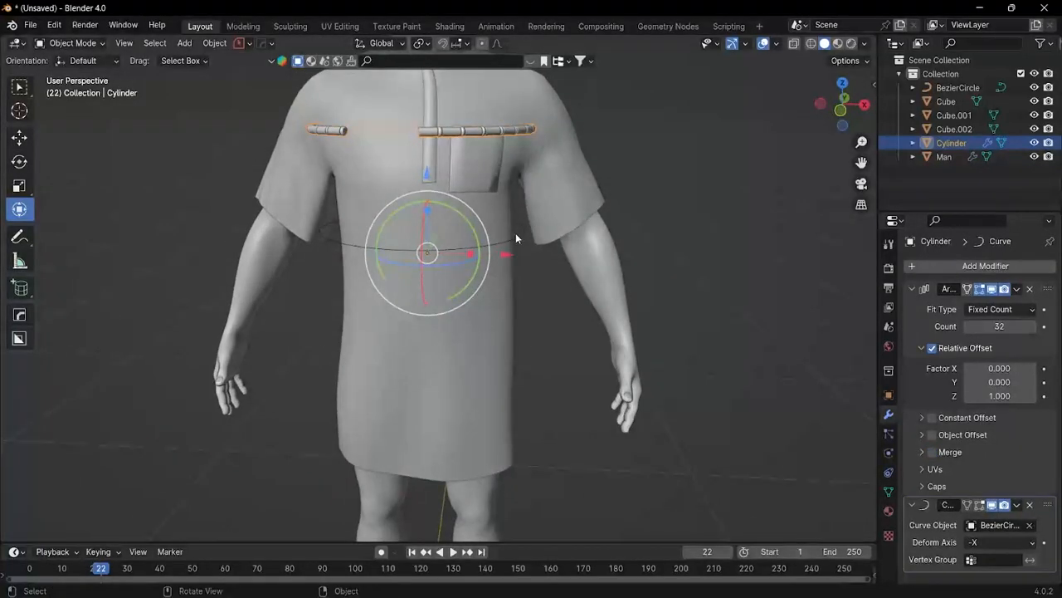
Step: Select the Bezier circle and the cylinder chain together
left_click(516, 234)
left_click(507, 240)
scroll(434, 182, "down", 2)
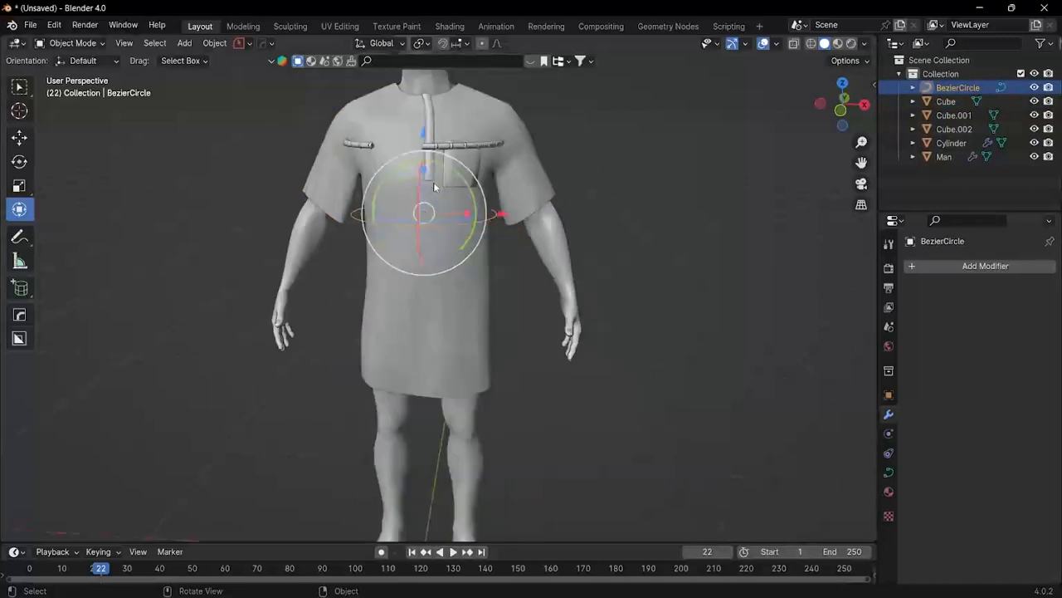
middle_click_drag(434, 187, 440, 170)
key("g")
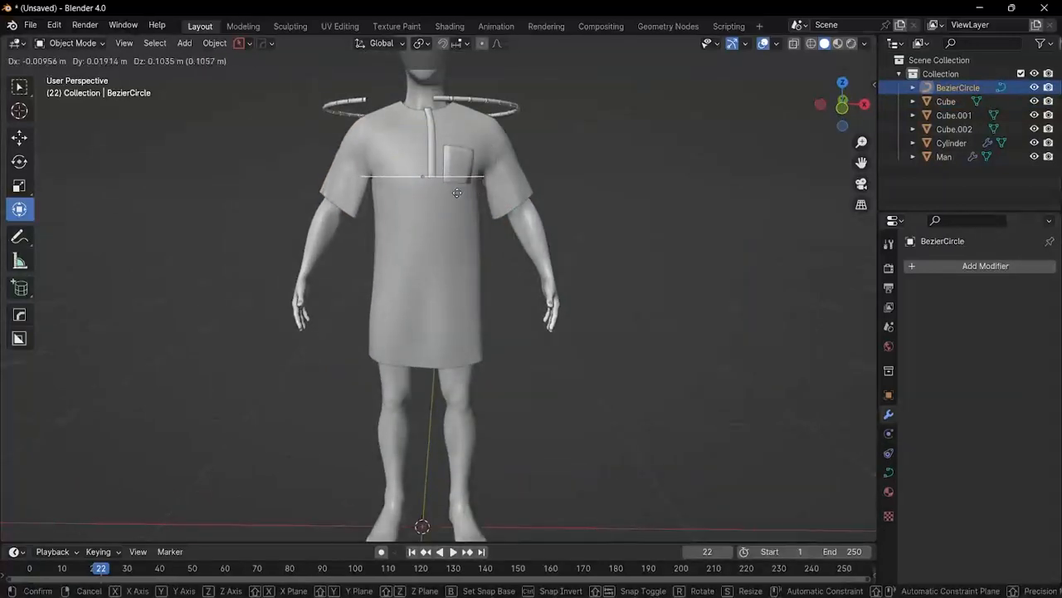
right_click(457, 194)
scroll(458, 191, "up", 2)
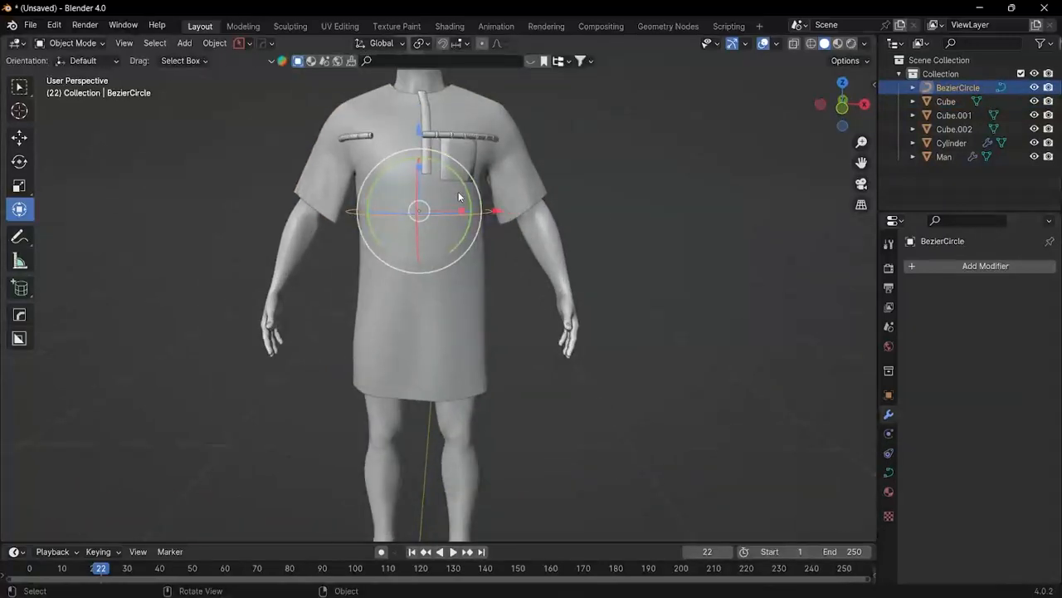
left_click(472, 140, "shift")
scroll(452, 137, "down", 2)
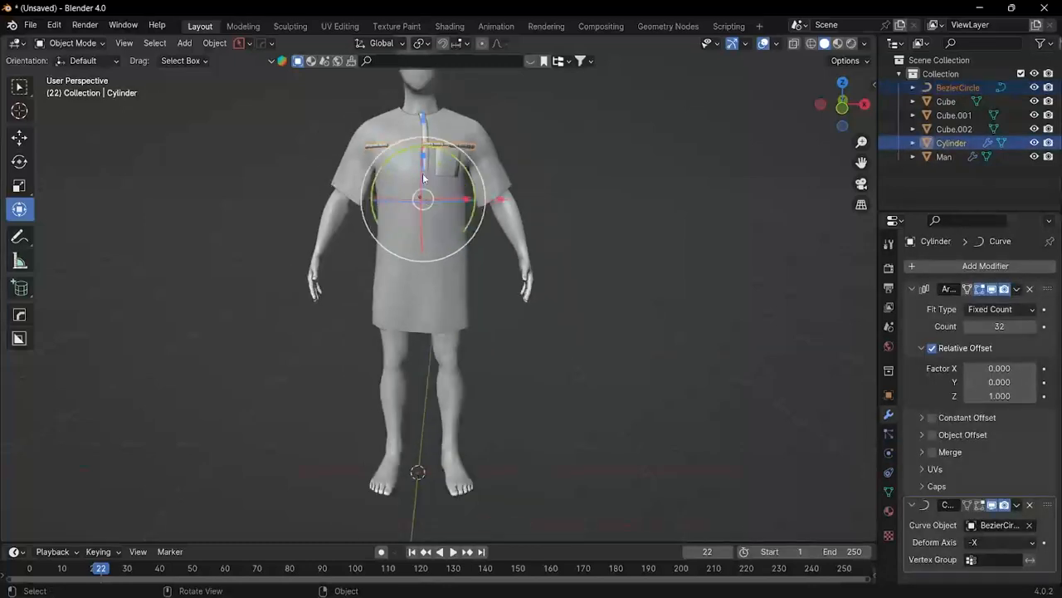
Step: Raise the selected circle and chain along Z toward the neck and tilt them down at the front
middle_click_drag(452, 137, 457, 244, "shift")
middle_click_drag(457, 244, 513, 256)
left_click_drag(429, 227, 429, 149)
middle_click_drag(428, 149, 472, 188)
left_click_drag(472, 196, 467, 237)
middle_click_drag(466, 237, 464, 169)
left_click_drag(459, 171, 456, 222)
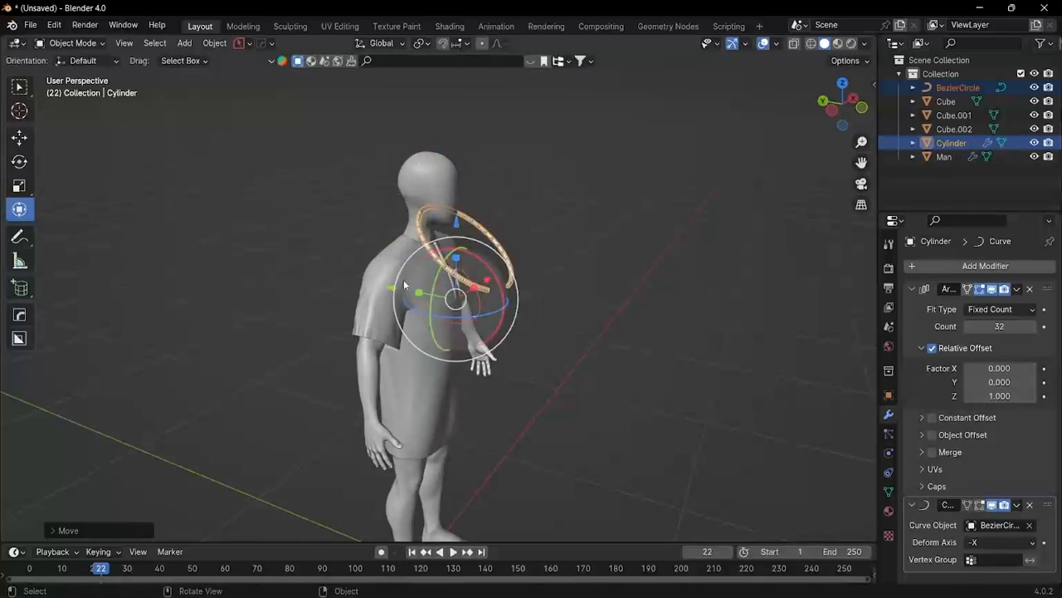
Step: Fine-tune the circle and chain along Y and Z so the ring rests around the neck and over the chest
mouse_move(393, 291)
left_mouse_down()
mouse_move(415, 274)
mouse_move(394, 288)
left_mouse_up()
middle_click_drag(394, 289, 426, 215)
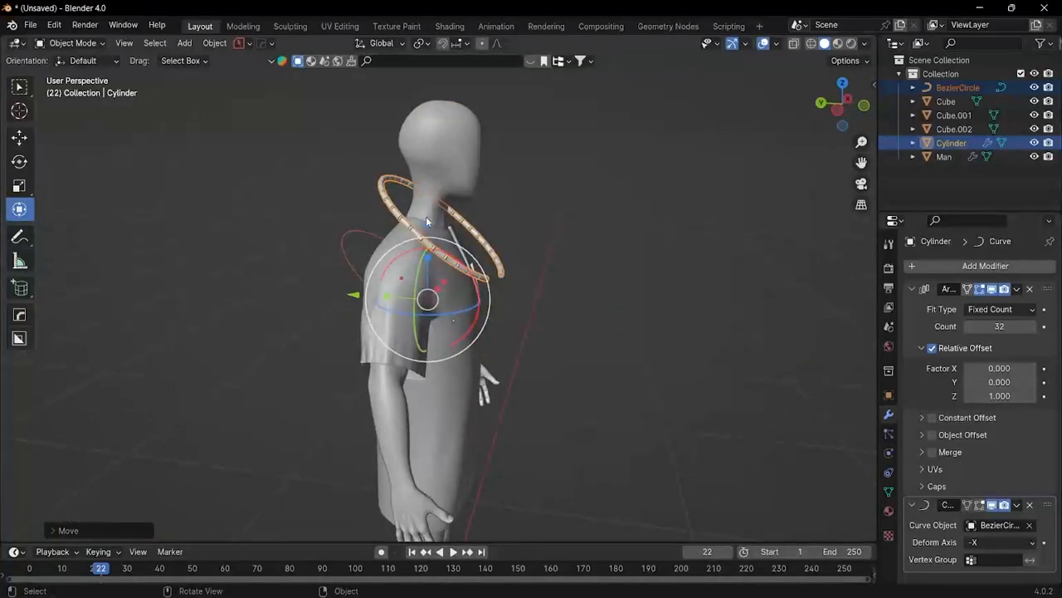
left_click_drag(428, 256, 415, 277)
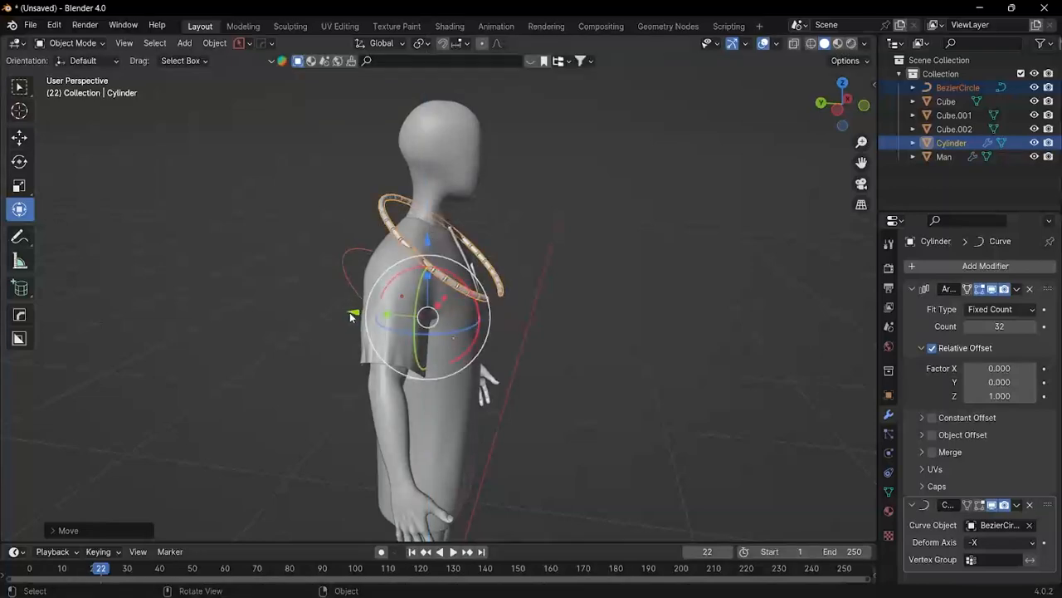
left_click_drag(350, 316, 365, 315)
middle_click_drag(365, 315, 352, 343)
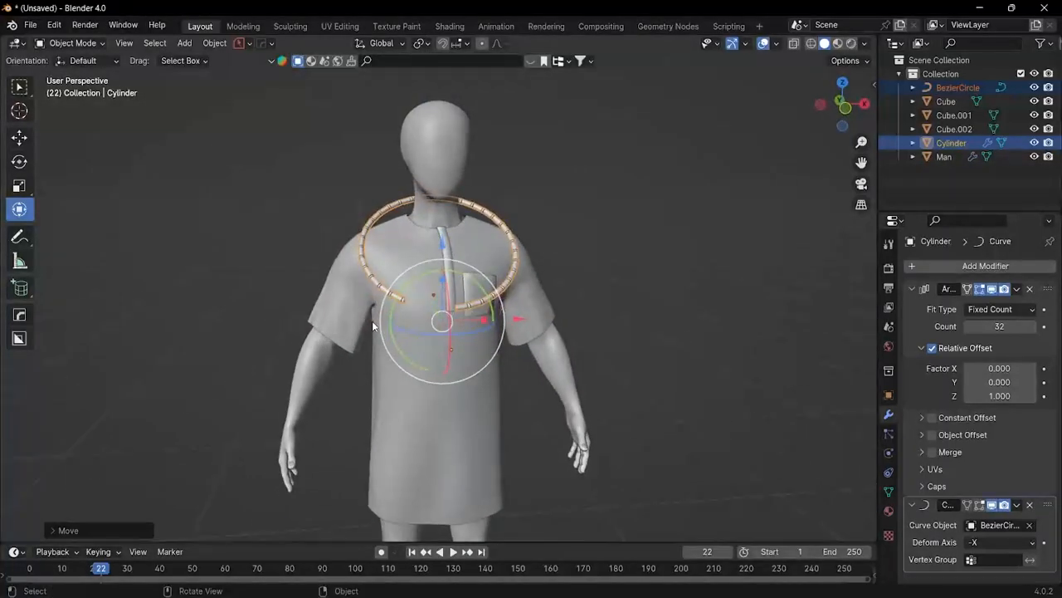
Step: Select only the Bezier circle and switch it to Edit Mode
left_click(372, 321)
left_click(373, 320)
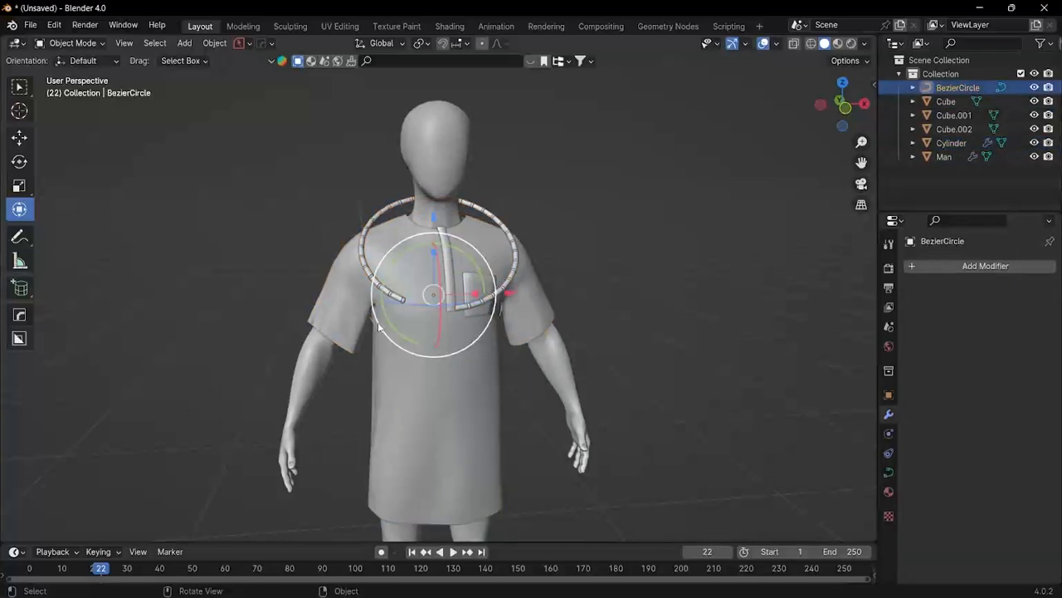
mouse_move(373, 320)
middle_mouse_down()
mouse_move(469, 312)
mouse_move(392, 311)
middle_mouse_up()
key("ctrl+Tab")
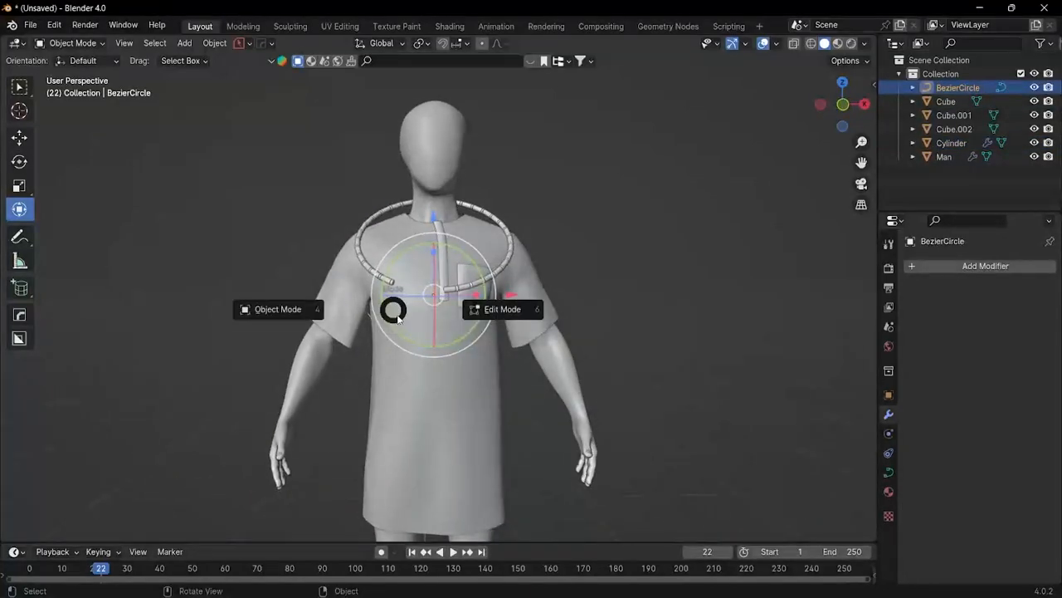
left_click(449, 310)
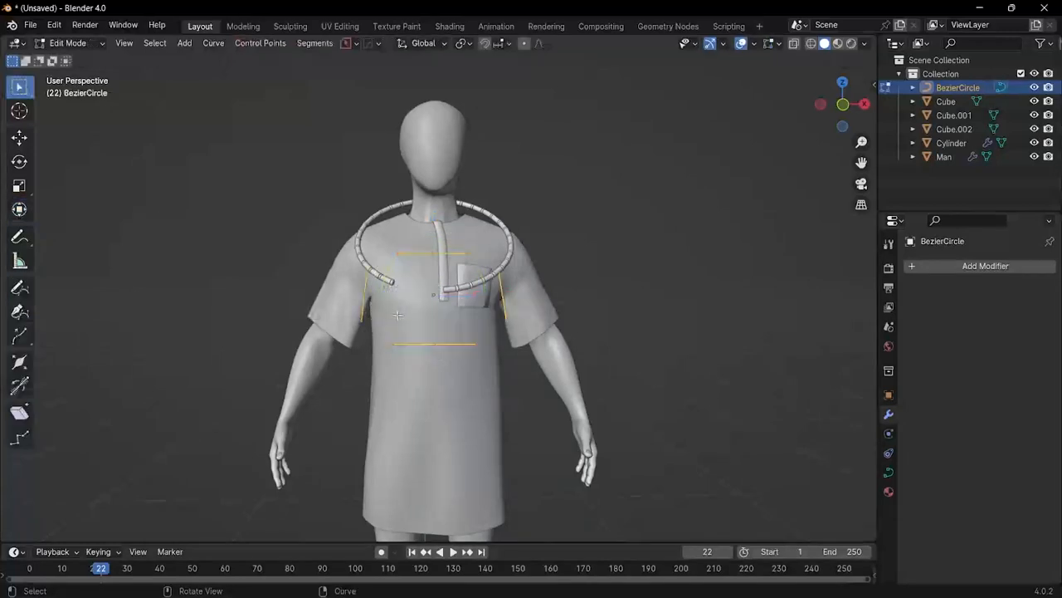
middle_click_drag(449, 310, 446, 336)
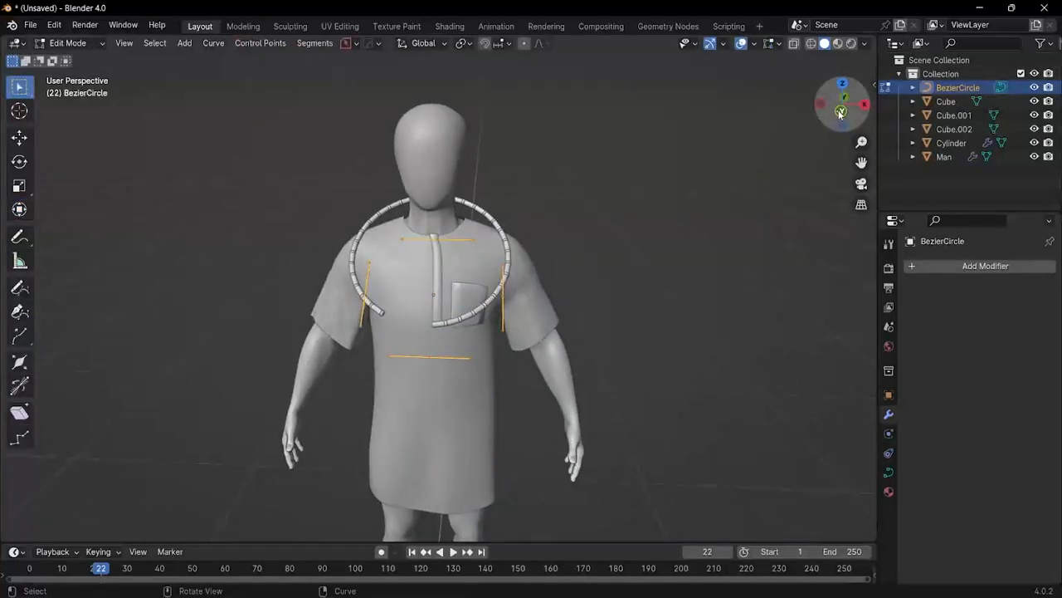
Step: From the front view, move the circle's two side control points inward and upward to narrow the chain into a necklace loop
left_click(841, 112)
left_click(502, 303)
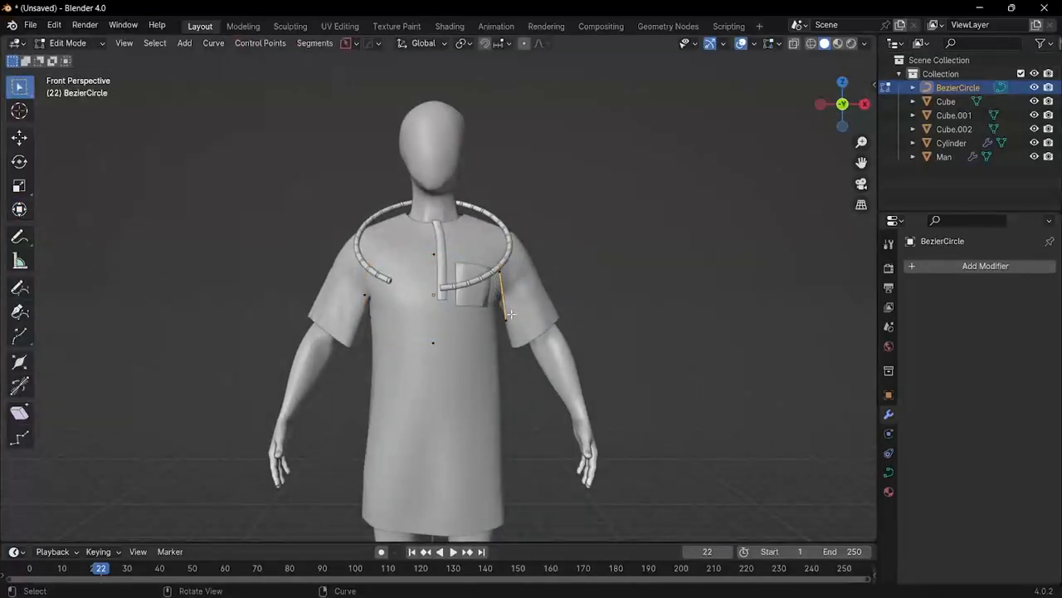
key("g")
left_click(492, 282)
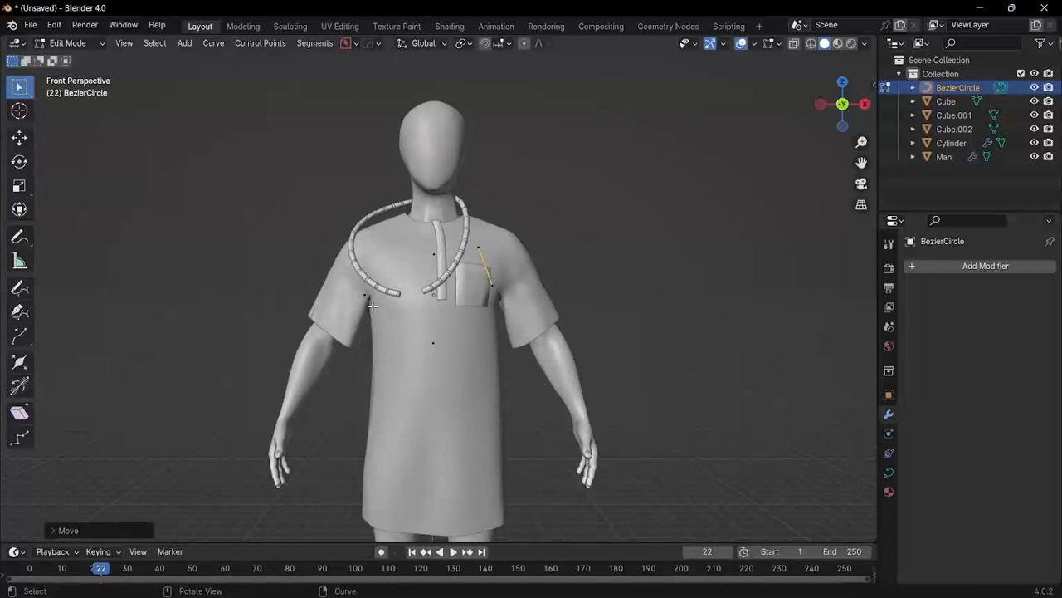
left_click(362, 294)
key("g")
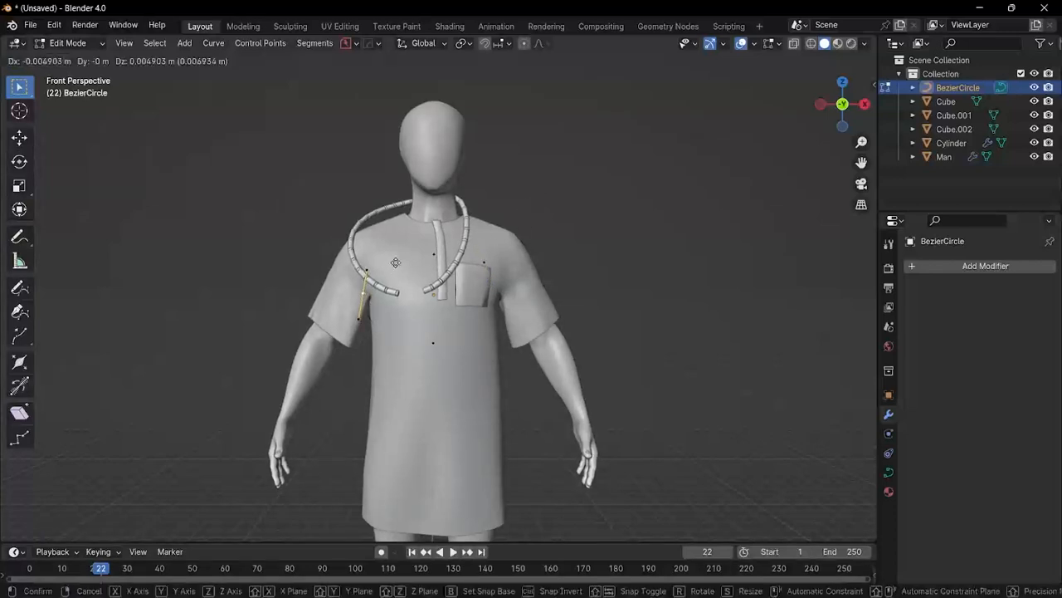
left_click(418, 242)
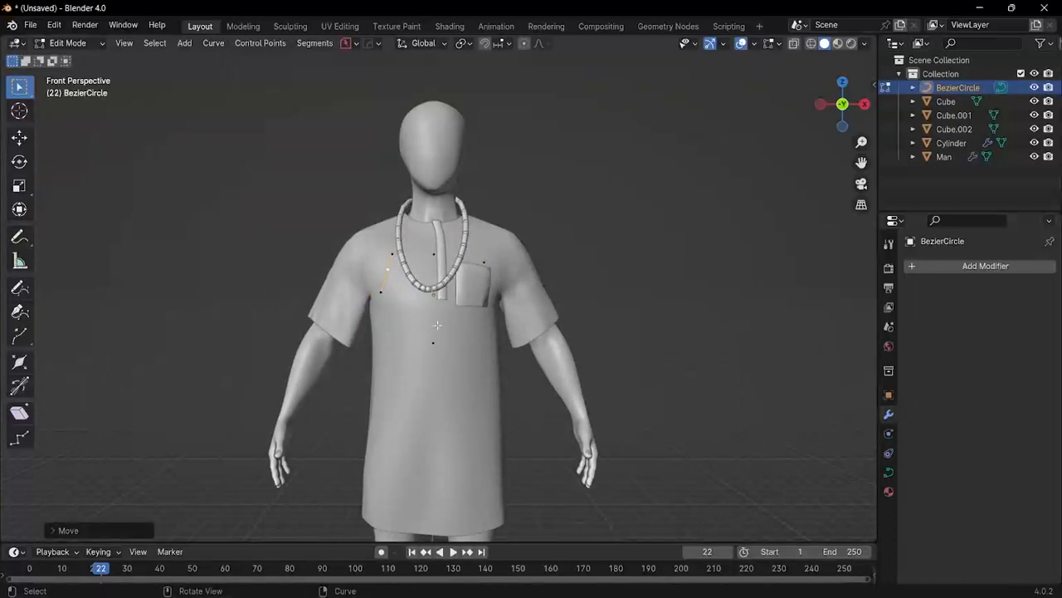
Step: Adjust the control point on the side opposite the pocket along Y, and shift it outward along X to even out the necklace
right_click(437, 338, "ctrl")
key("g")
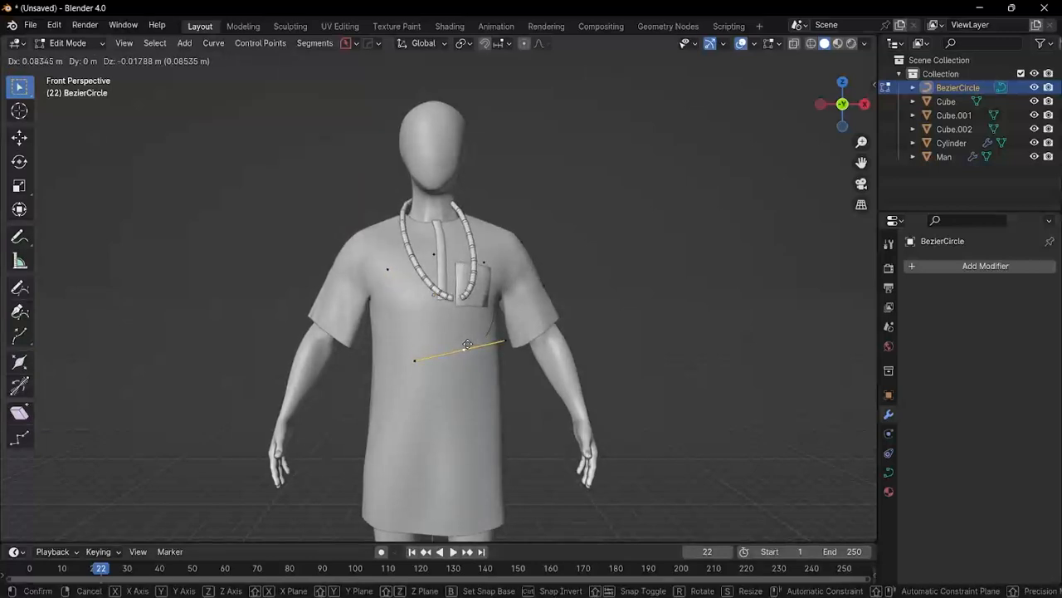
key("y")
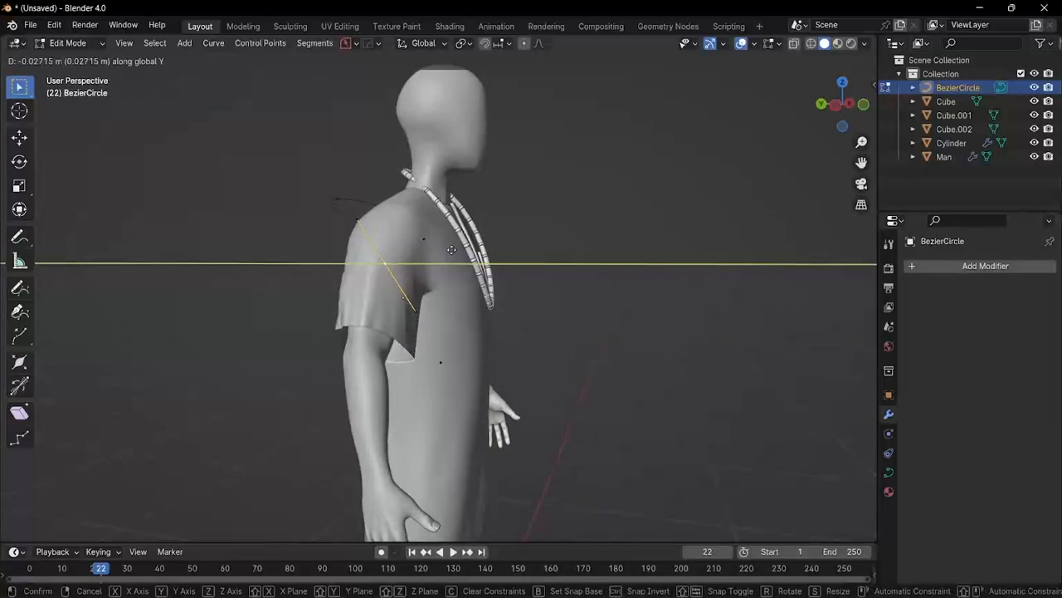
left_click(456, 244)
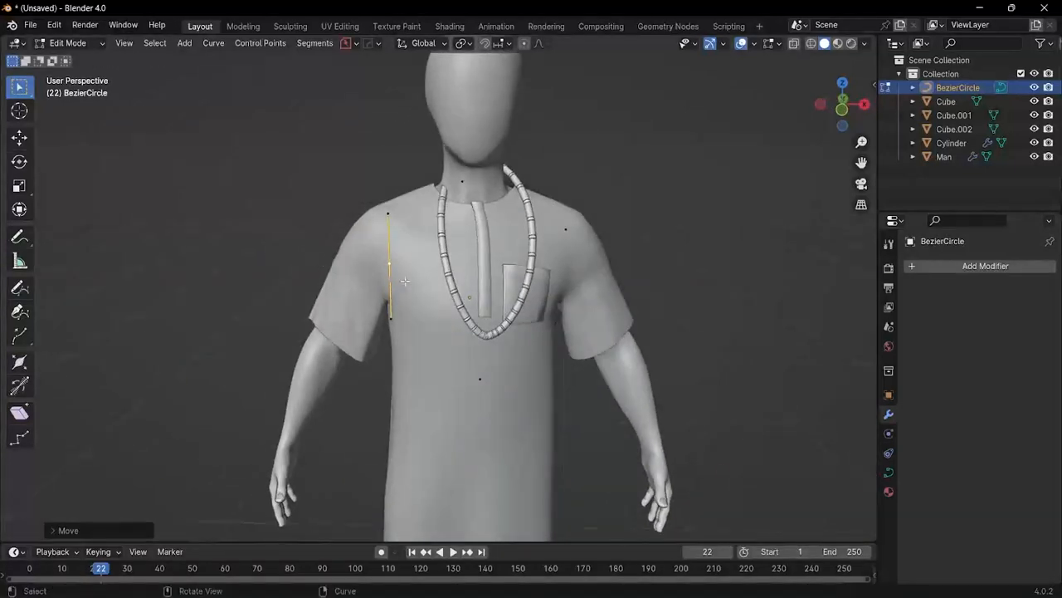
key("g")
key("x")
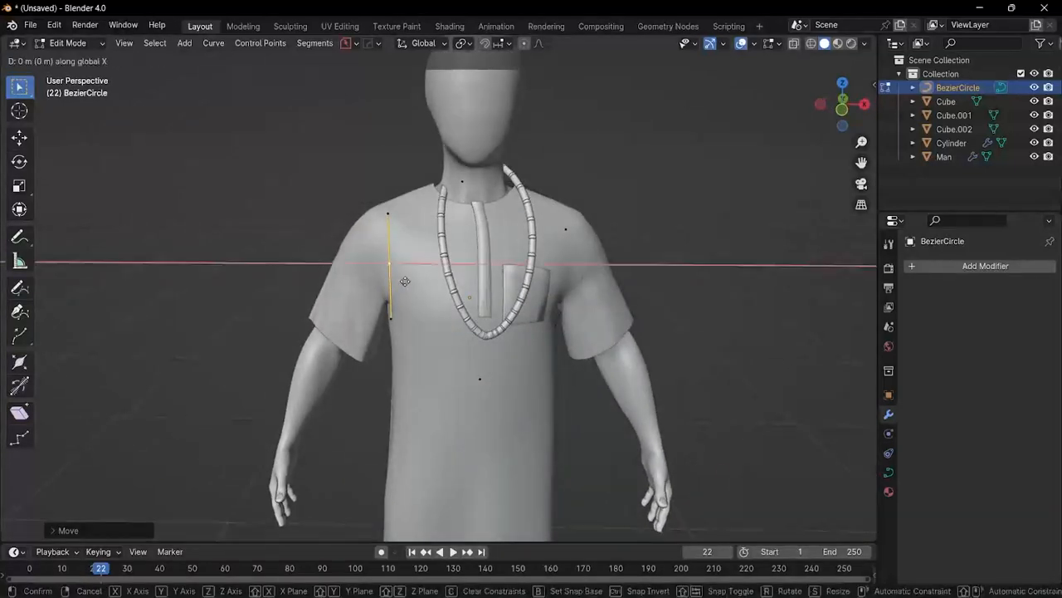
left_click(392, 276)
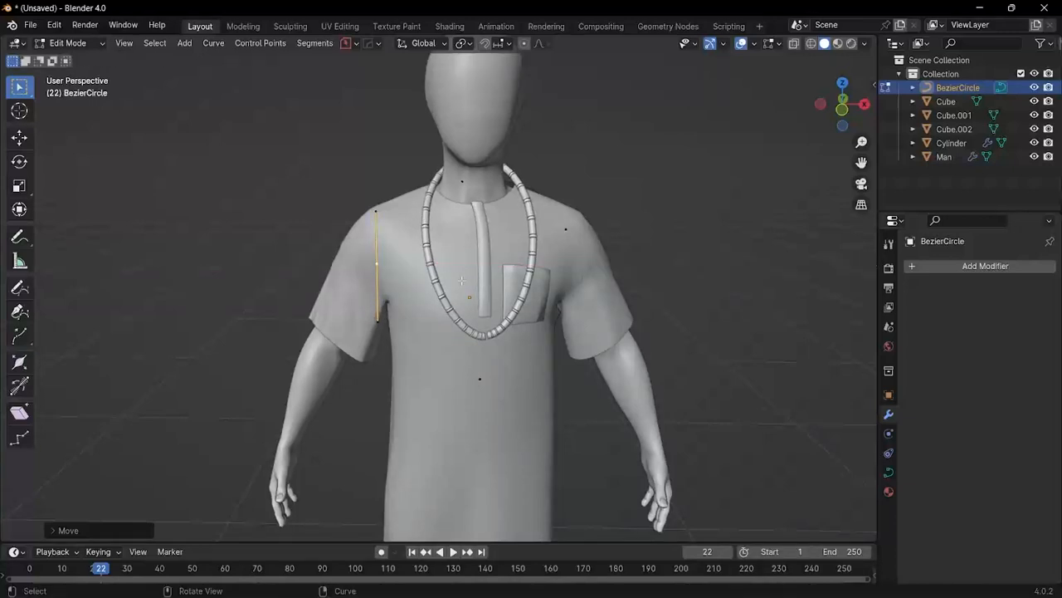
Step: Return to Object Mode, select the necklace's bead chain, and set its Array count to 43
middle_click_drag(391, 276, 378, 307)
scroll(548, 267, "up", 3)
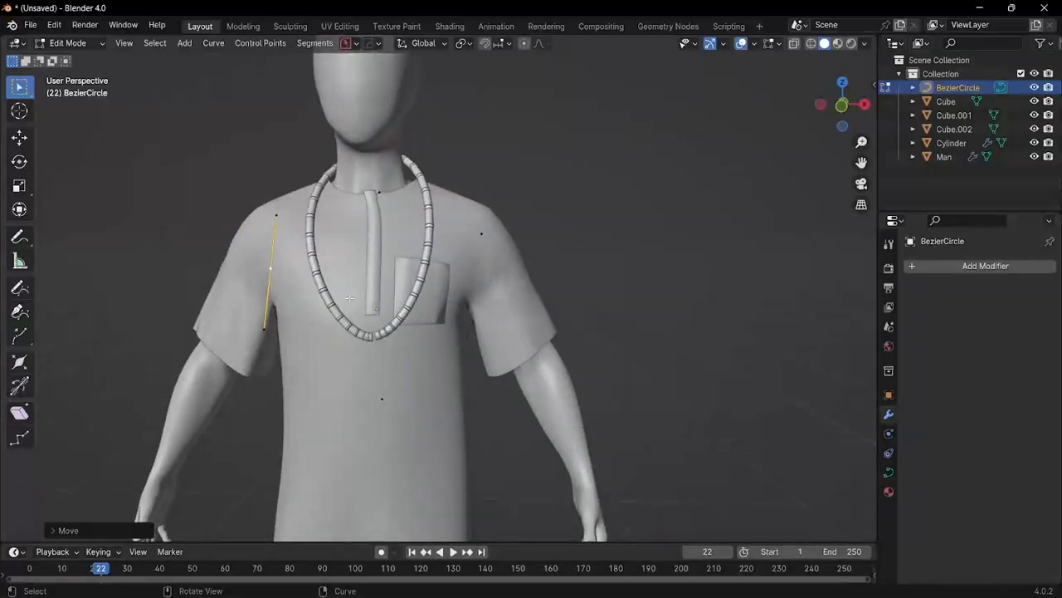
left_click(81, 46)
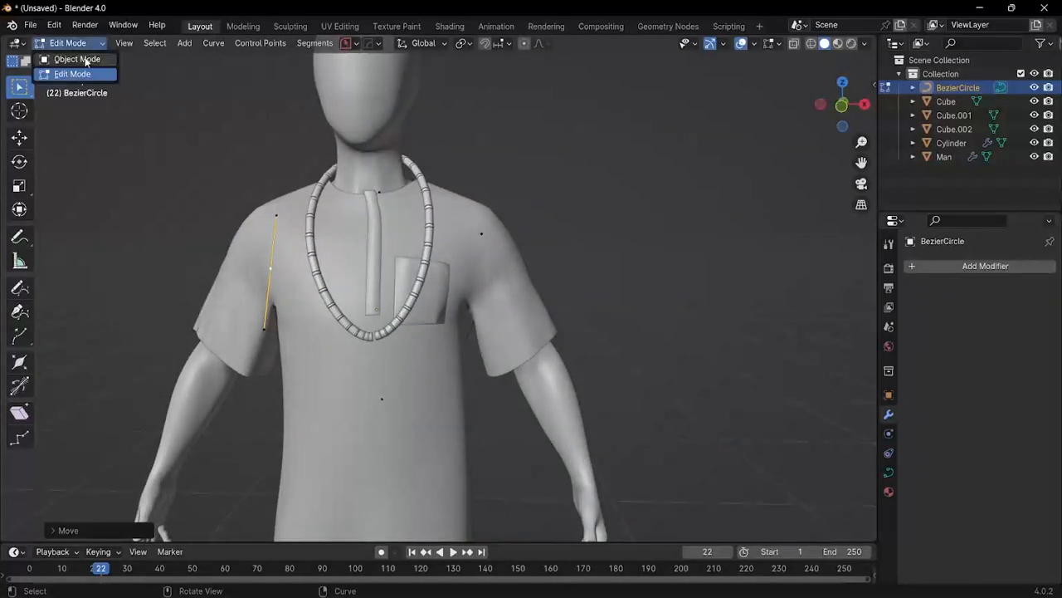
left_click(75, 55)
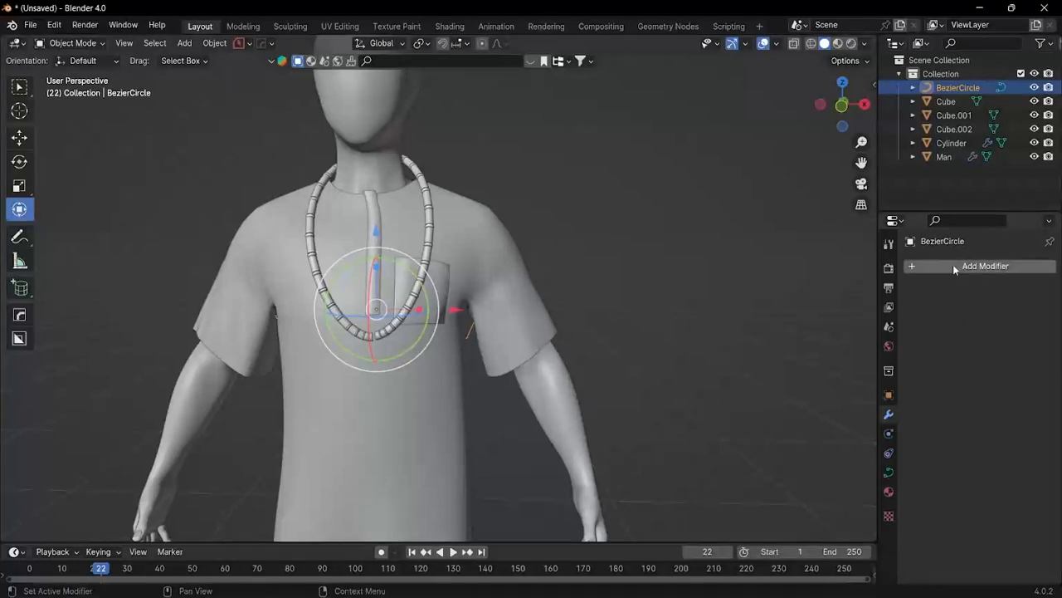
left_click(429, 259)
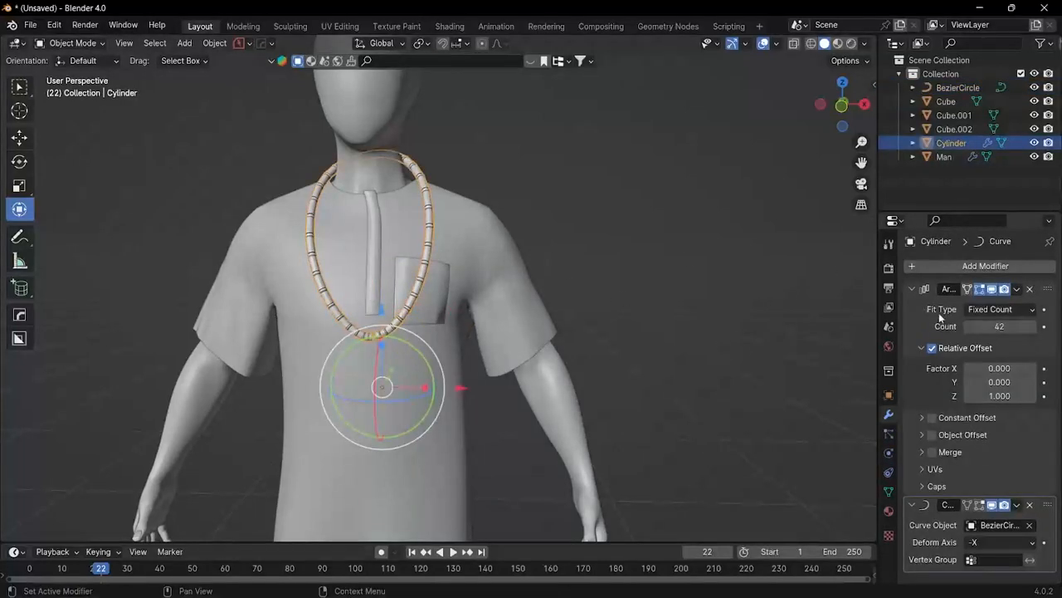
left_click(1034, 328)
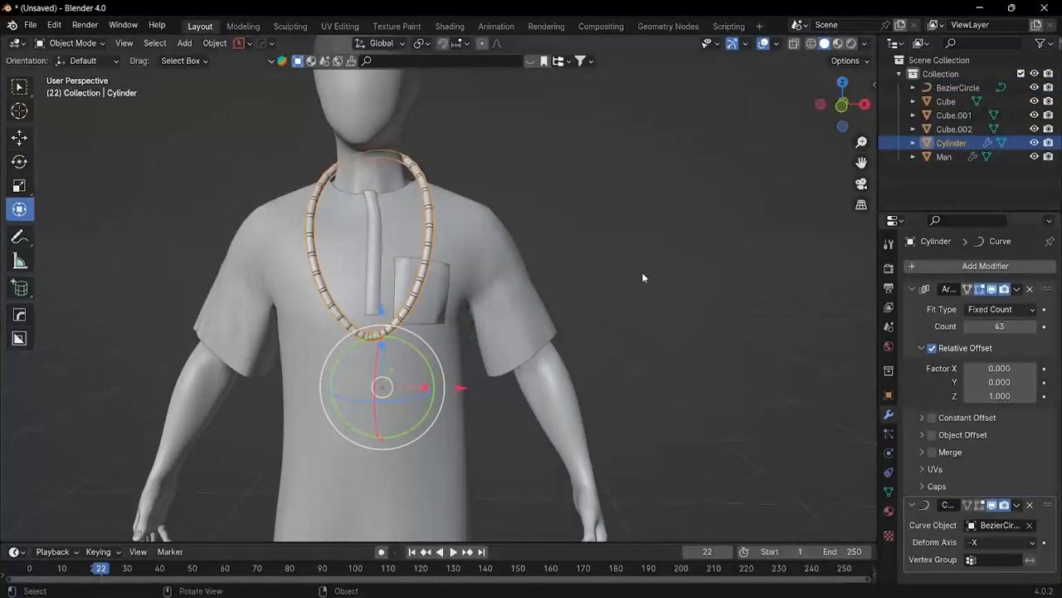
Step: Select the Bezier circle together with the bead chain, scale both to about 0.97, and nudge them along X to centre the necklace
scroll(474, 272, "down", 4)
middle_click_drag(354, 255, 415, 273)
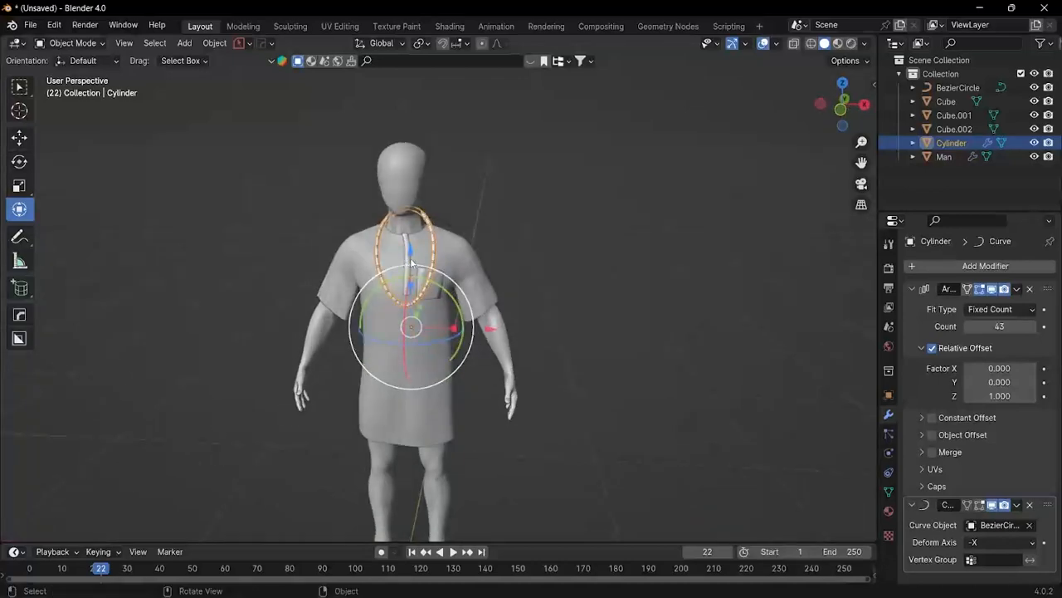
scroll(501, 286, "up", 4)
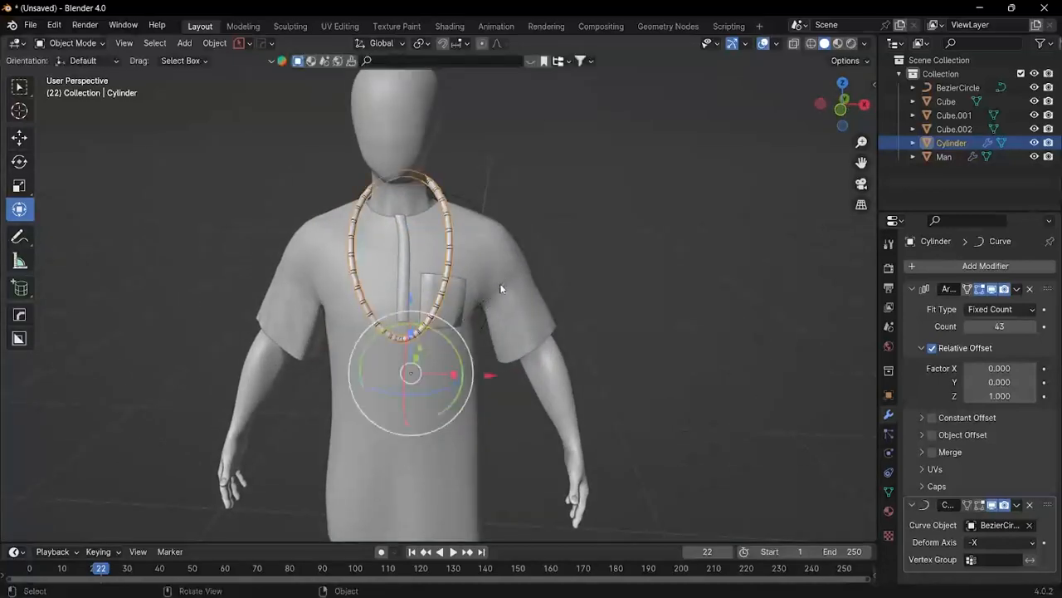
left_click(473, 202)
key("s")
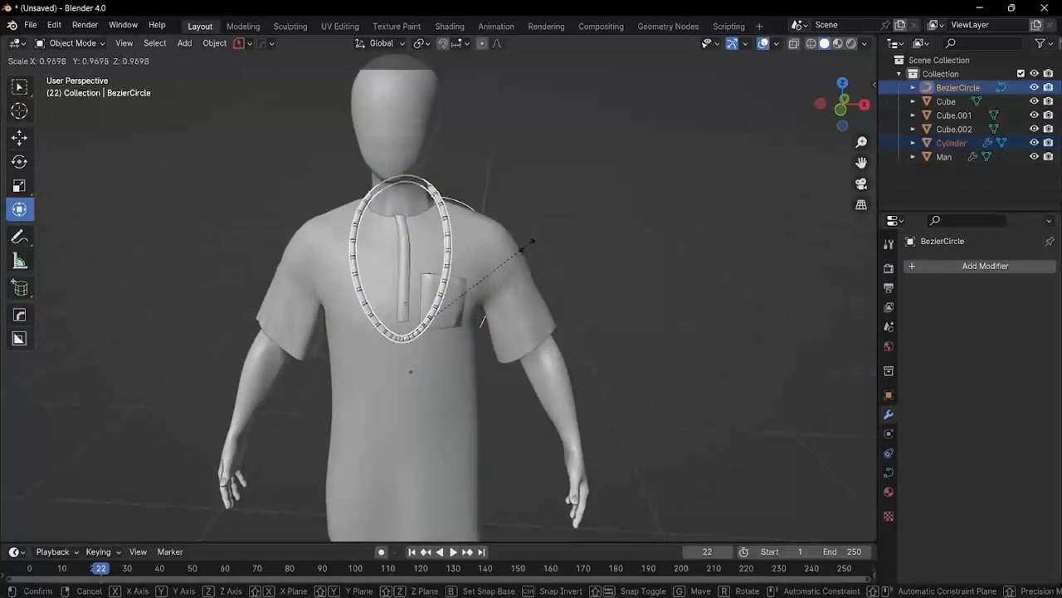
left_click(524, 244)
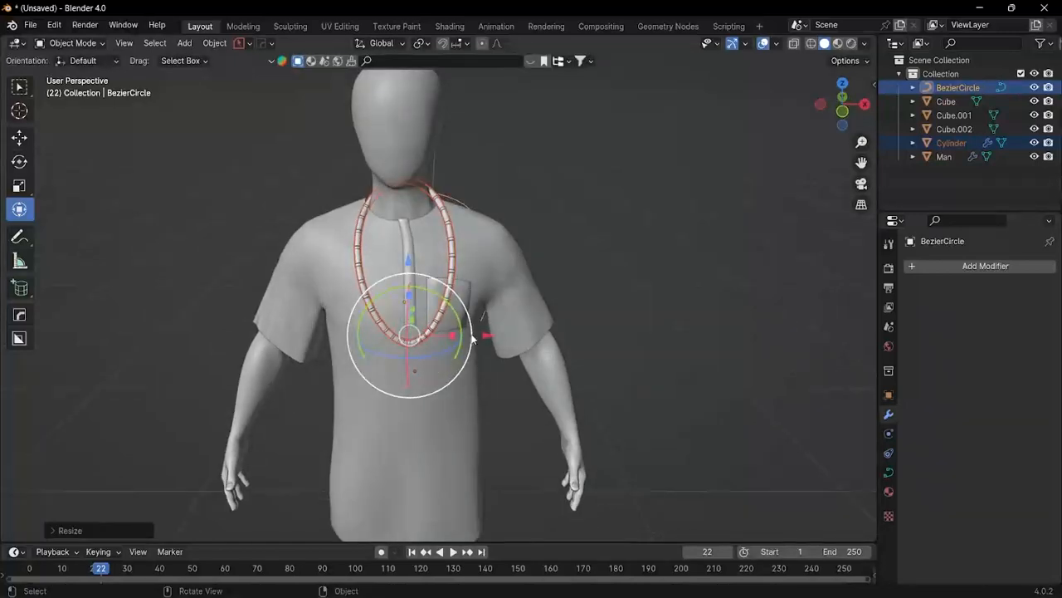
left_click_drag(486, 339, 408, 262)
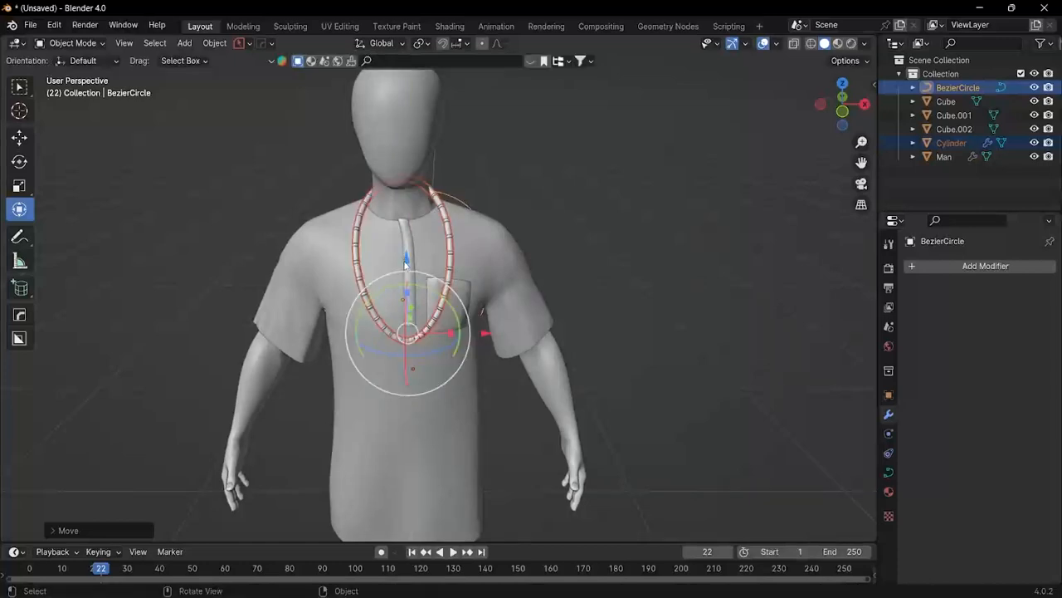
middle_click_drag(408, 263, 448, 284)
left_click(550, 265)
middle_click_drag(550, 266, 441, 257)
scroll(464, 266, "up", 5)
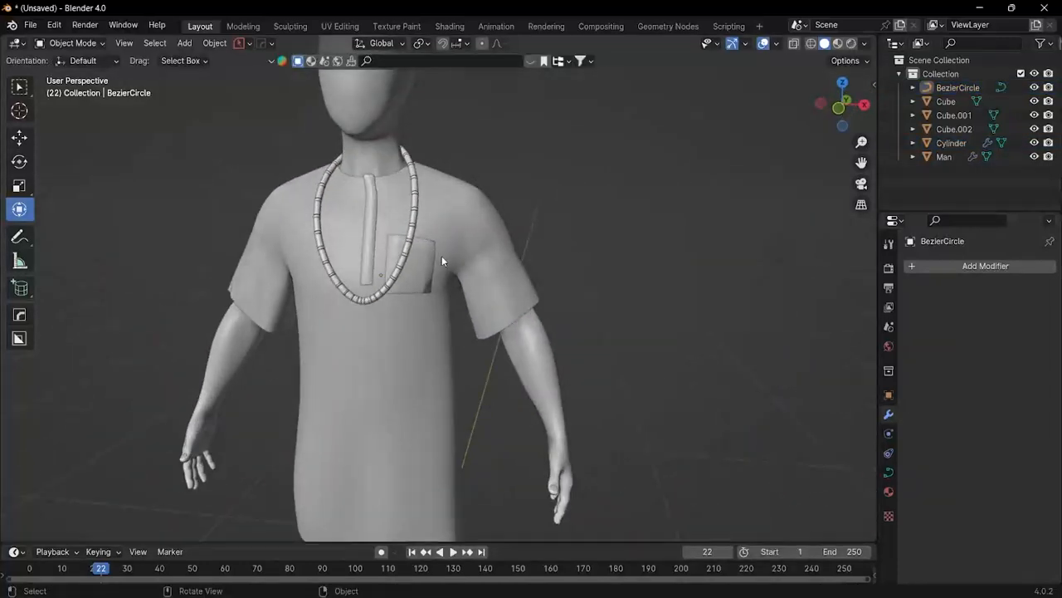
key("ctrl+s")
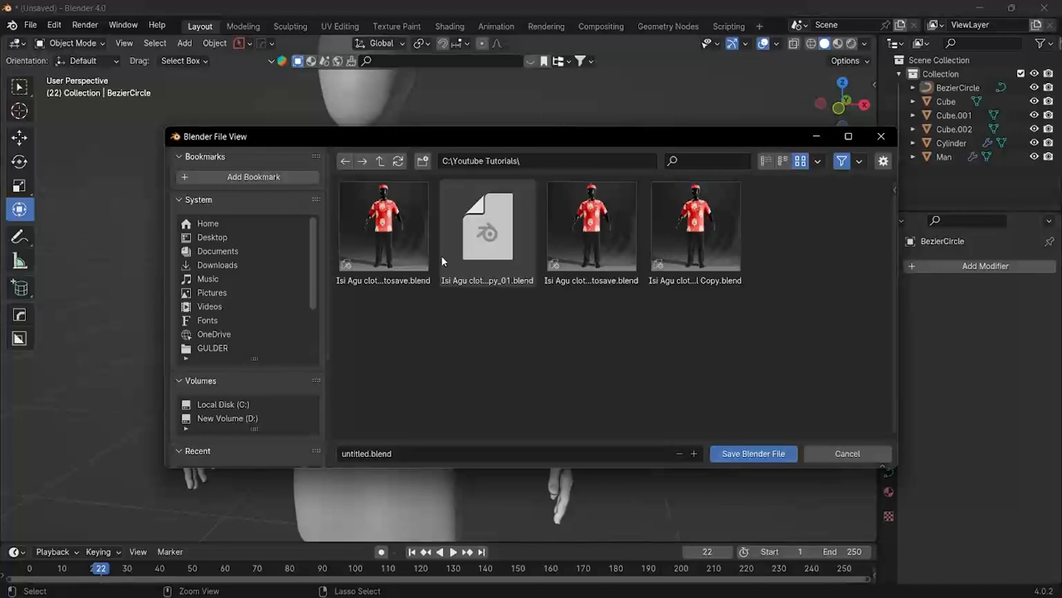
left_click(823, 140)
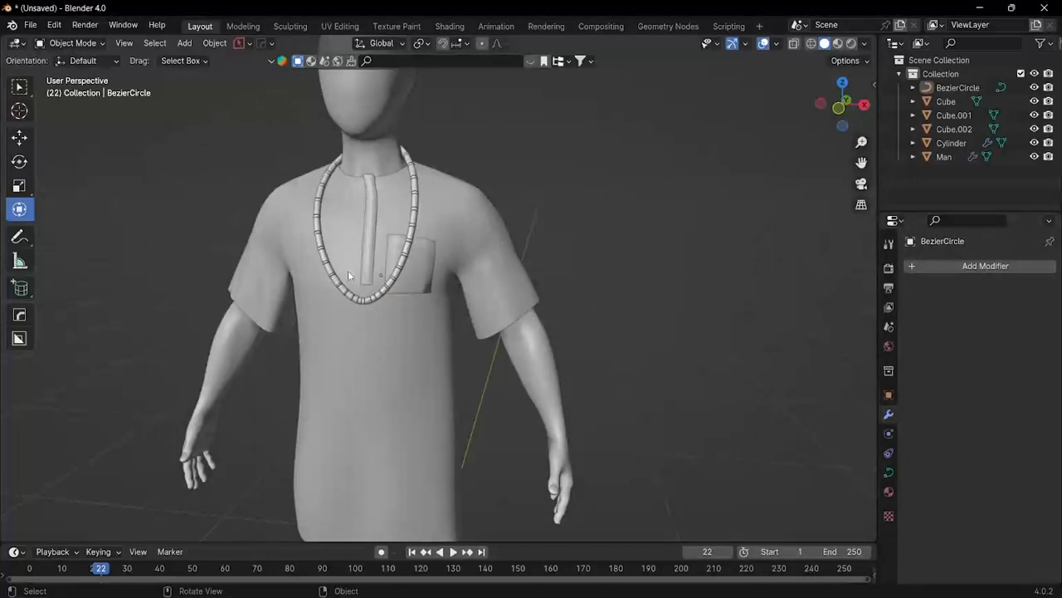
scroll(348, 276, "up", 4)
middle_click_drag(421, 262, 487, 202, "shift")
scroll(486, 202, "down", 3)
middle_click_drag(473, 112, 466, 171, "shift")
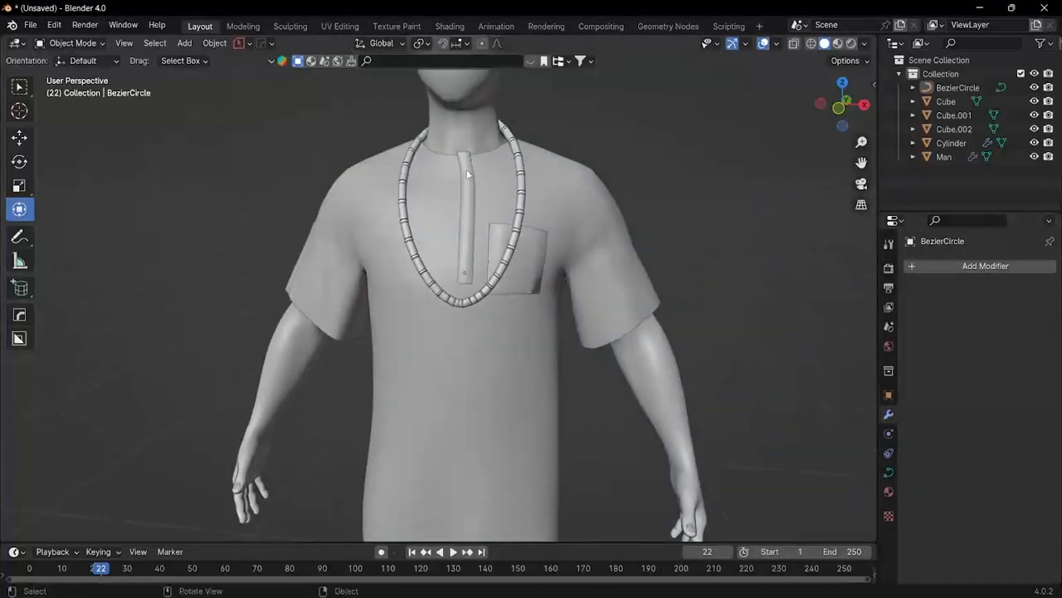
Step: From the front view, draw a small cylinder for a button on the neck just above the placket with the Add Cylinder tool
left_click(839, 108)
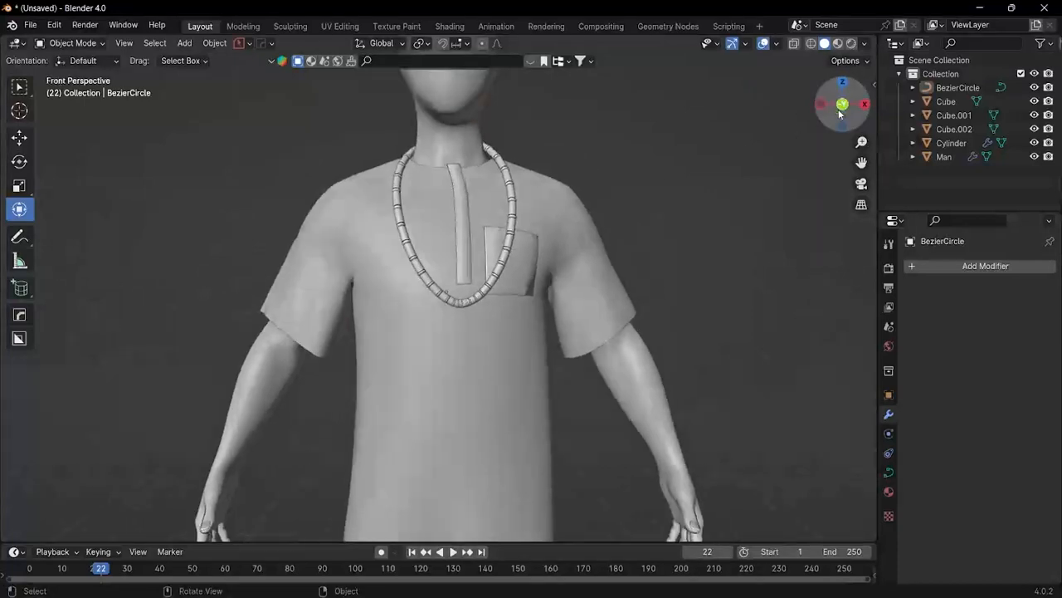
scroll(532, 161, "up", 3)
middle_click_drag(532, 160, 403, 212, "shift")
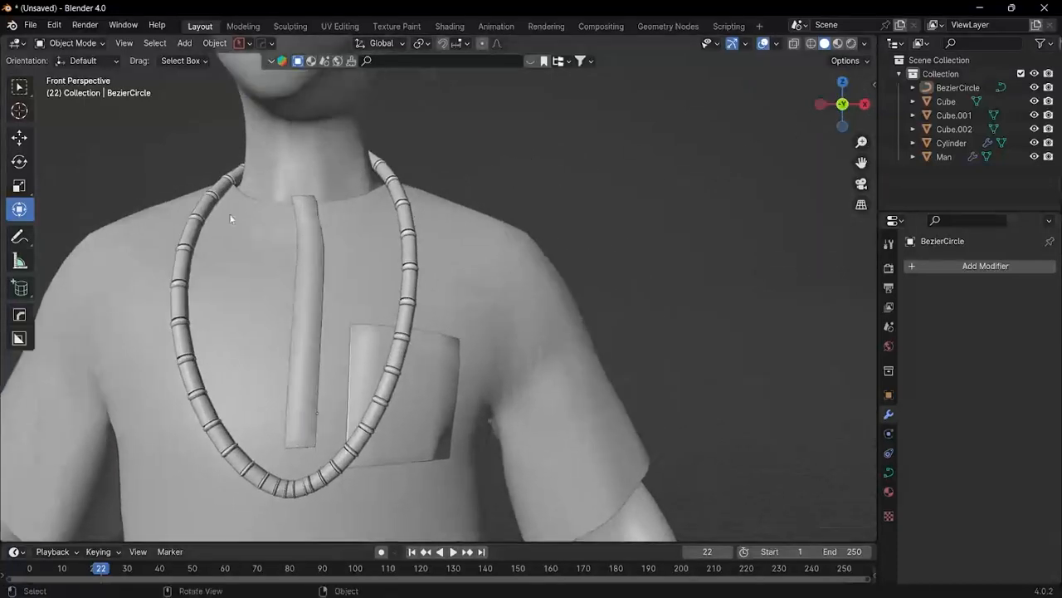
left_click(19, 286)
scroll(173, 237, "up", 4)
middle_click_drag(174, 238, 360, 219, "shift")
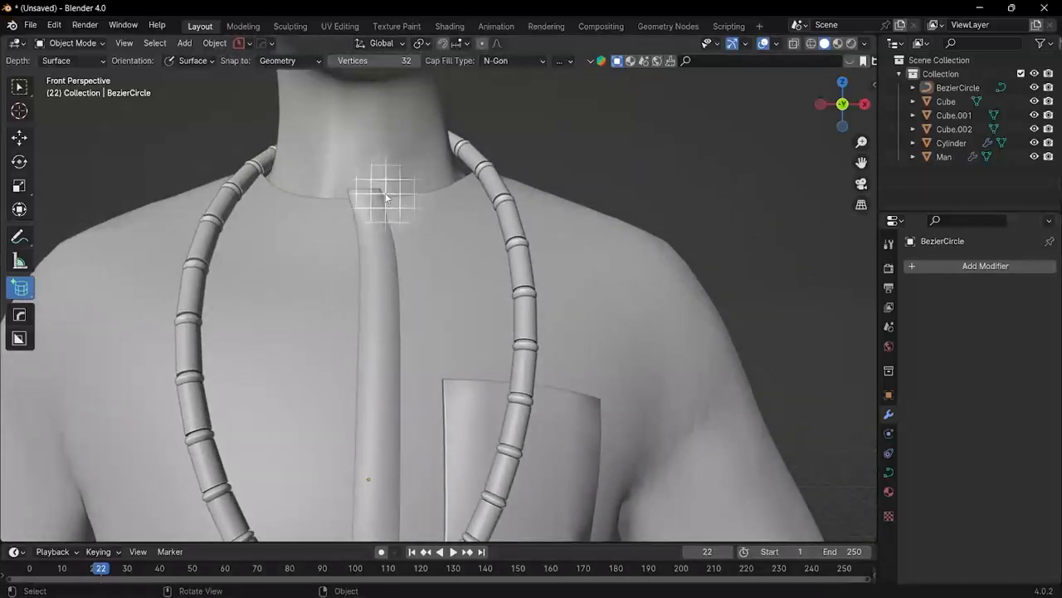
mouse_move(360, 157)
left_mouse_down()
mouse_move(380, 183)
mouse_move(374, 170)
left_mouse_up()
left_click(376, 168)
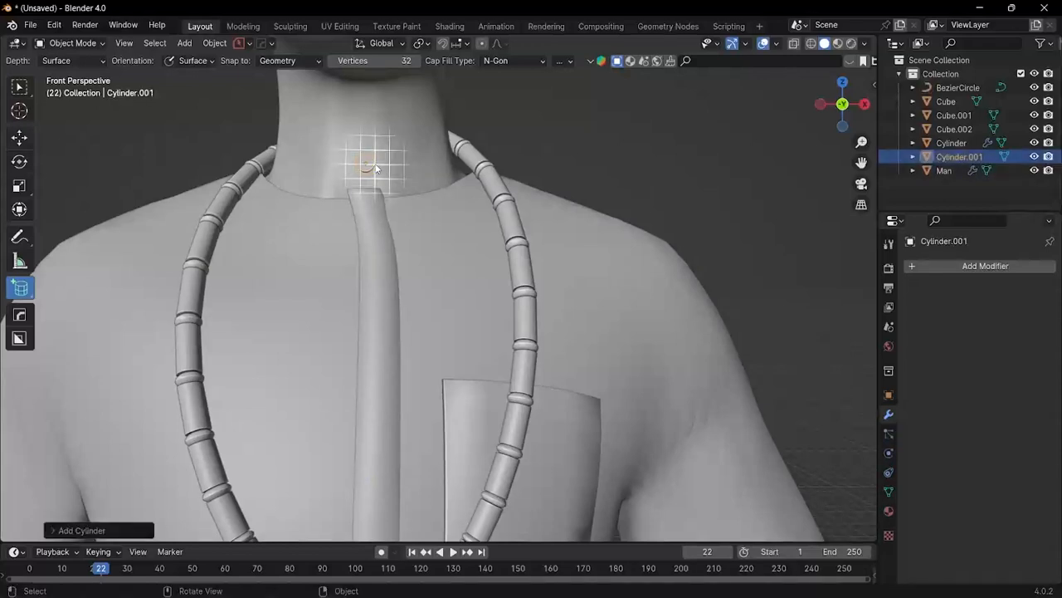
Step: Move the small button cylinder down to the upper end of the placket and adjust its depth along Y
key("w")
key("g")
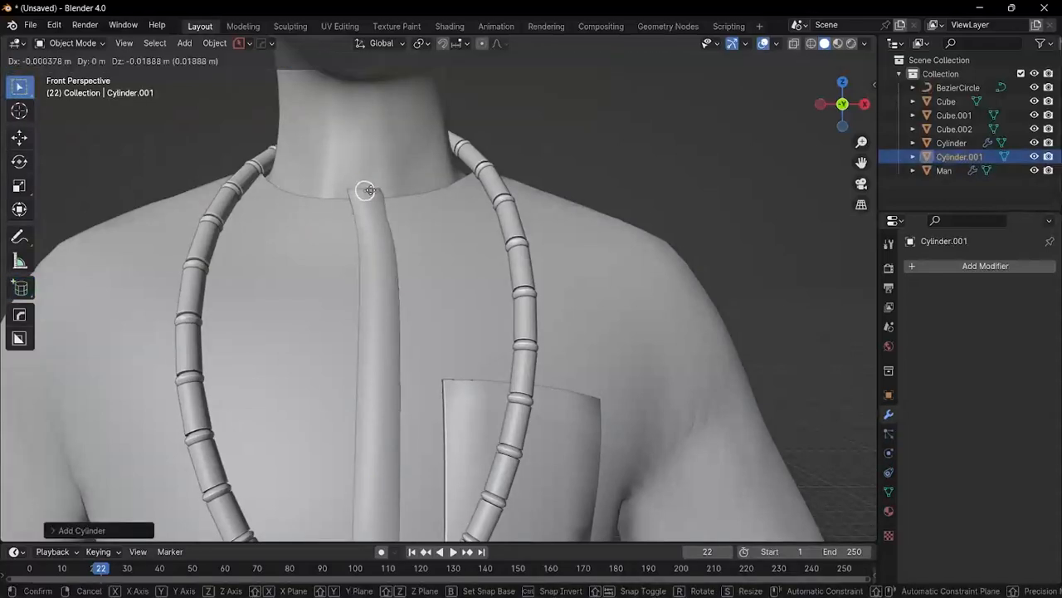
middle_click_drag(373, 201, 451, 247)
key("y")
left_click(424, 241)
key("shift+space")
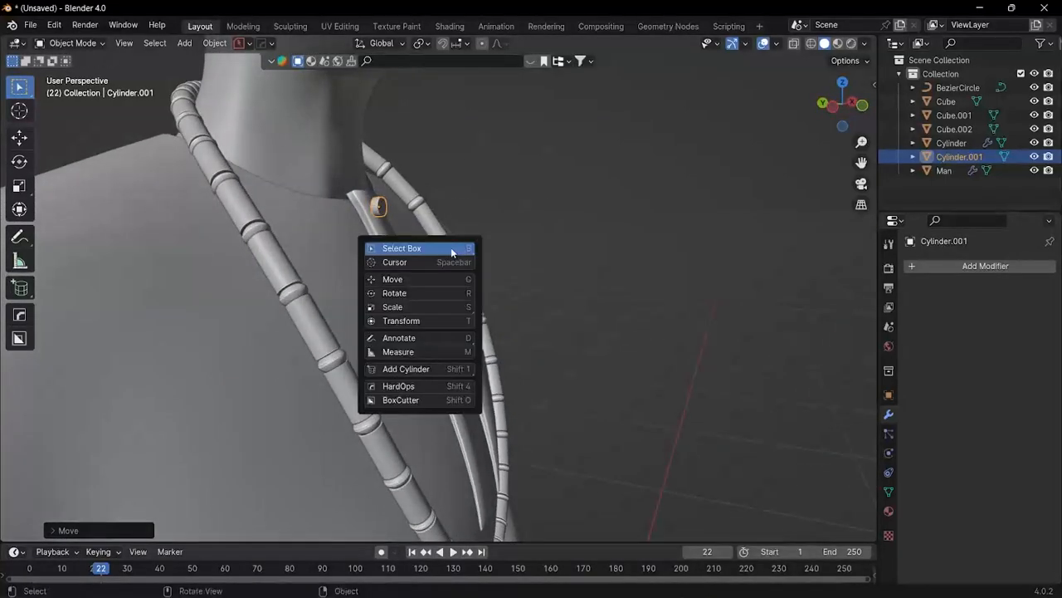
Step: Rotate the small button cylinder at the placket's upper end to follow the fabric's slope and shade it smooth
key("t")
left_click_drag(423, 206, 424, 171)
key("KP_Decimal")
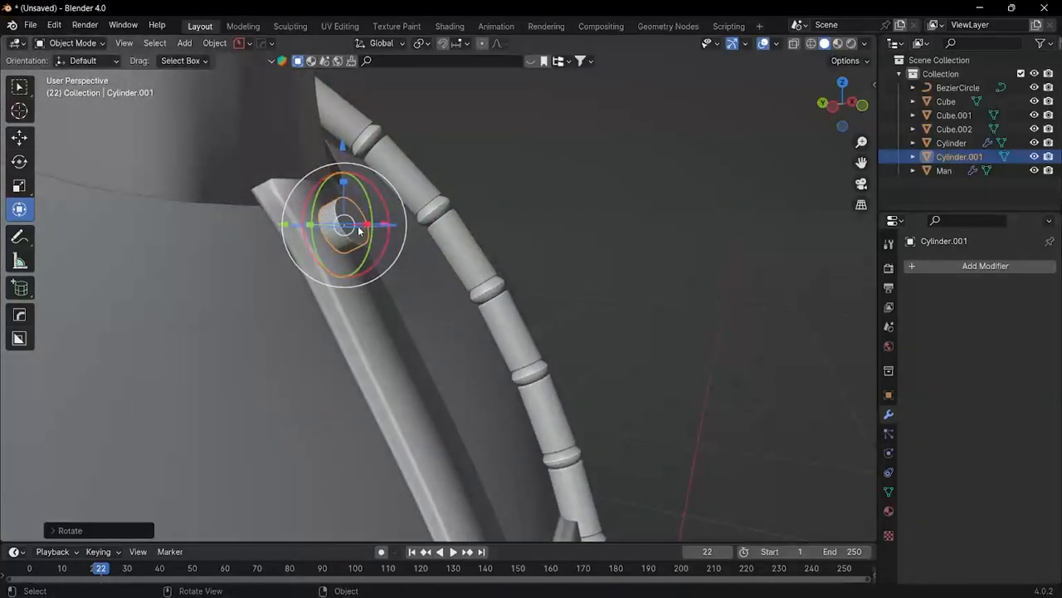
right_click(352, 226)
left_click(352, 226)
middle_click_drag(422, 226, 340, 246)
scroll(339, 246, "down", 5)
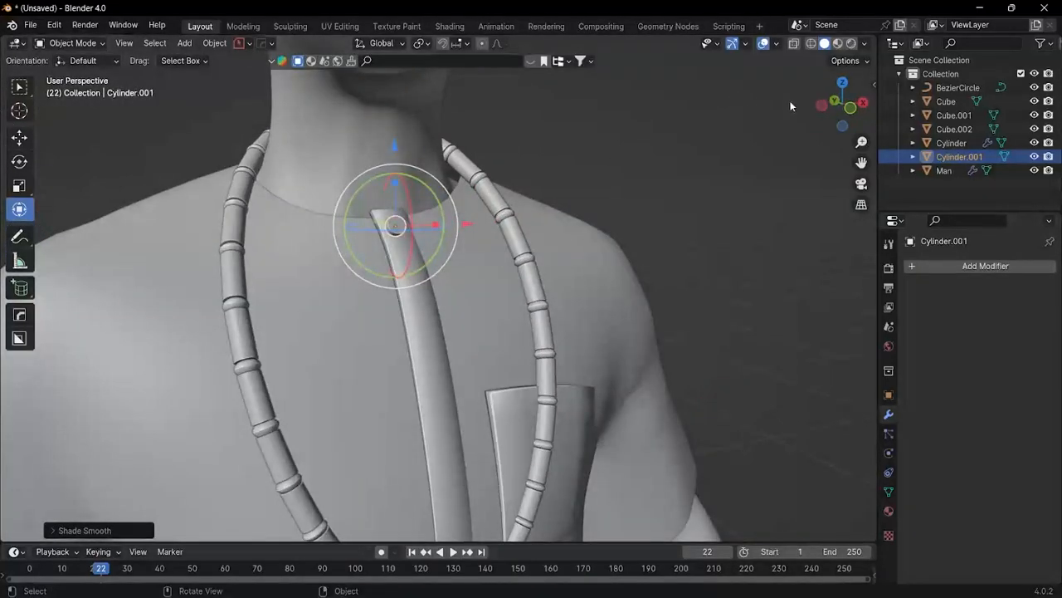
Step: Scale the button along the global Y axis to make it thinner against the placket
left_click_drag(842, 104, 814, 122)
scroll(469, 287, "up", 2)
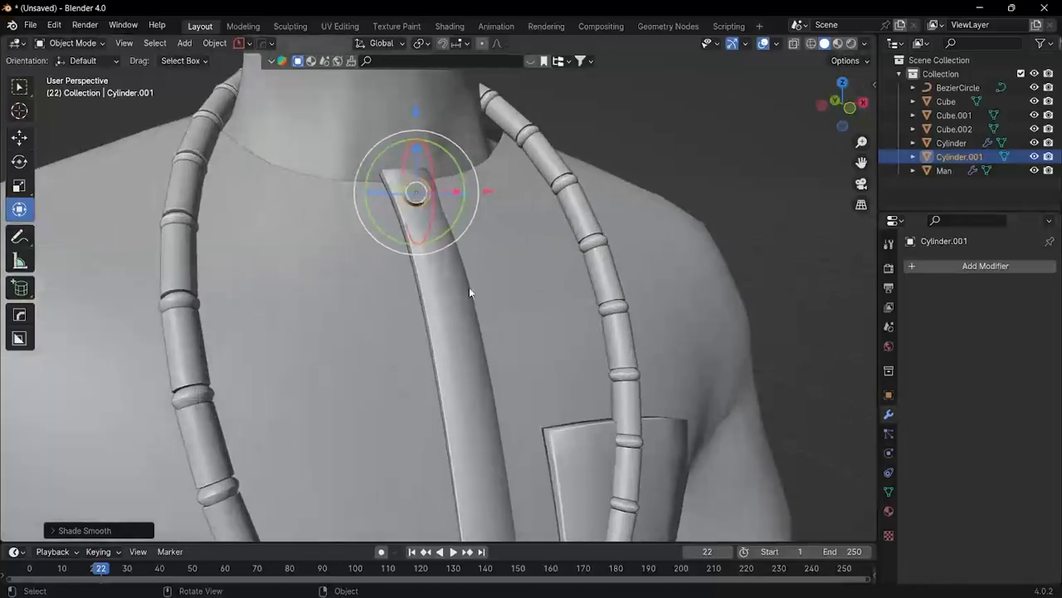
left_click(847, 113)
scroll(526, 230, "up", 3)
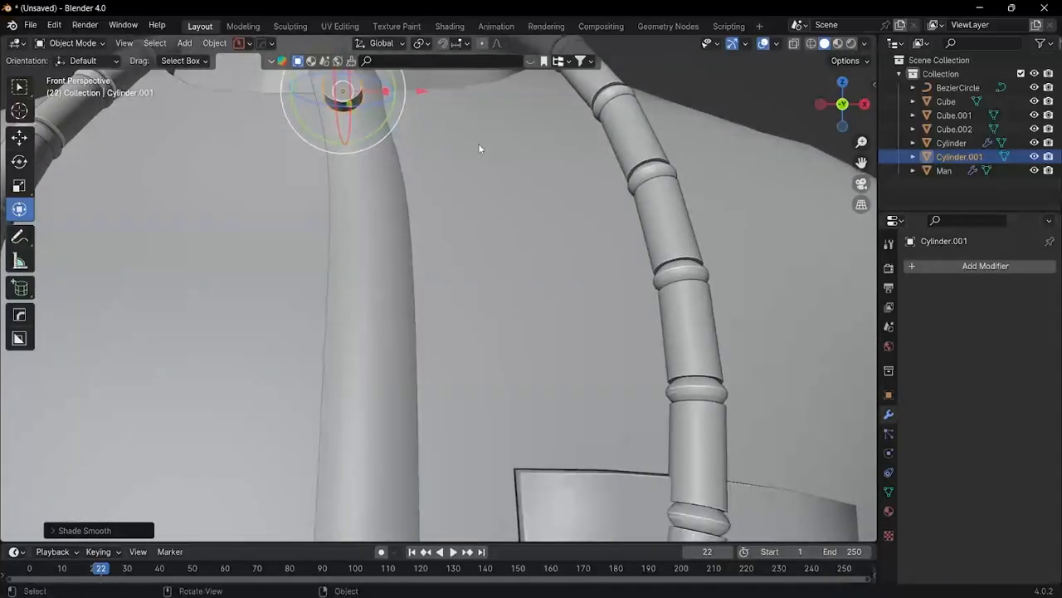
scroll(482, 150, "down", 2)
middle_click_drag(431, 172, 508, 183)
scroll(452, 139, "up", 2)
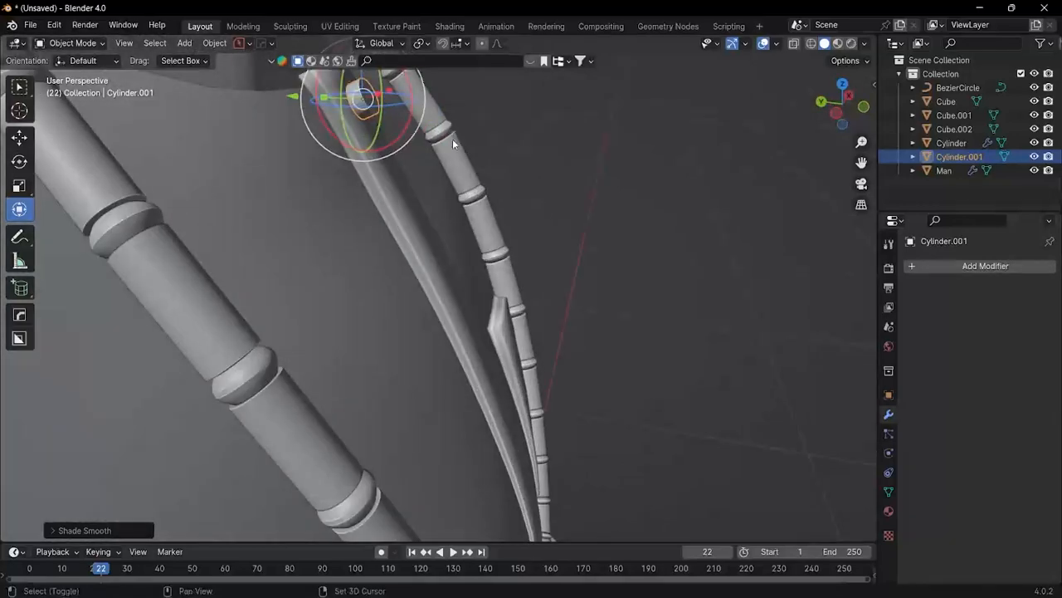
middle_click_drag(452, 138, 475, 254)
key("s")
key("x")
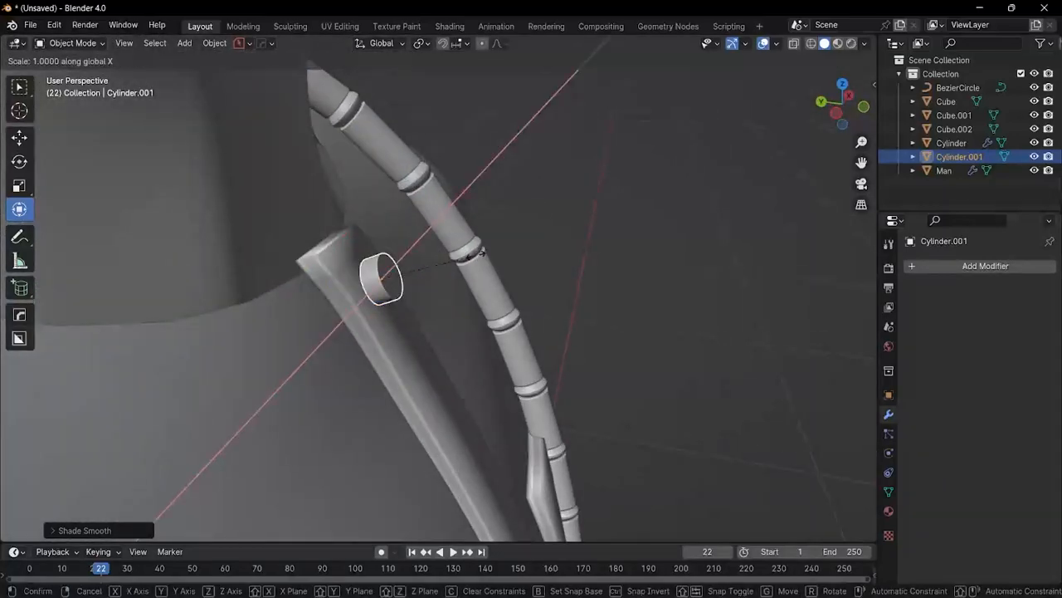
key("y")
left_click(390, 275)
middle_click_drag(390, 275, 517, 235)
scroll(464, 199, "down", 5)
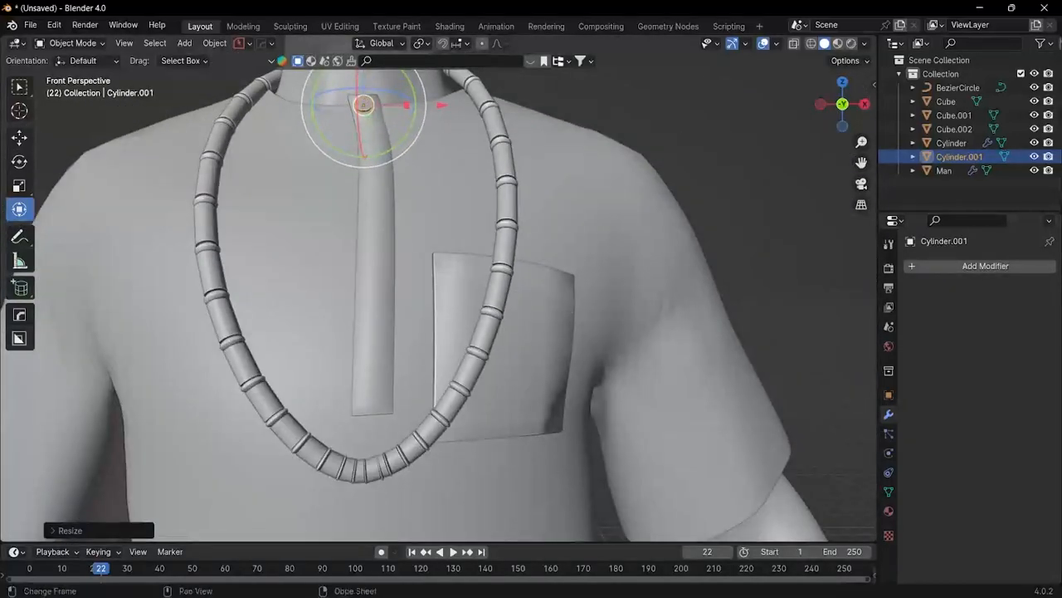
Step: Duplicate the button and place the copy about 0.07 m lower on the placket
right_click(363, 104)
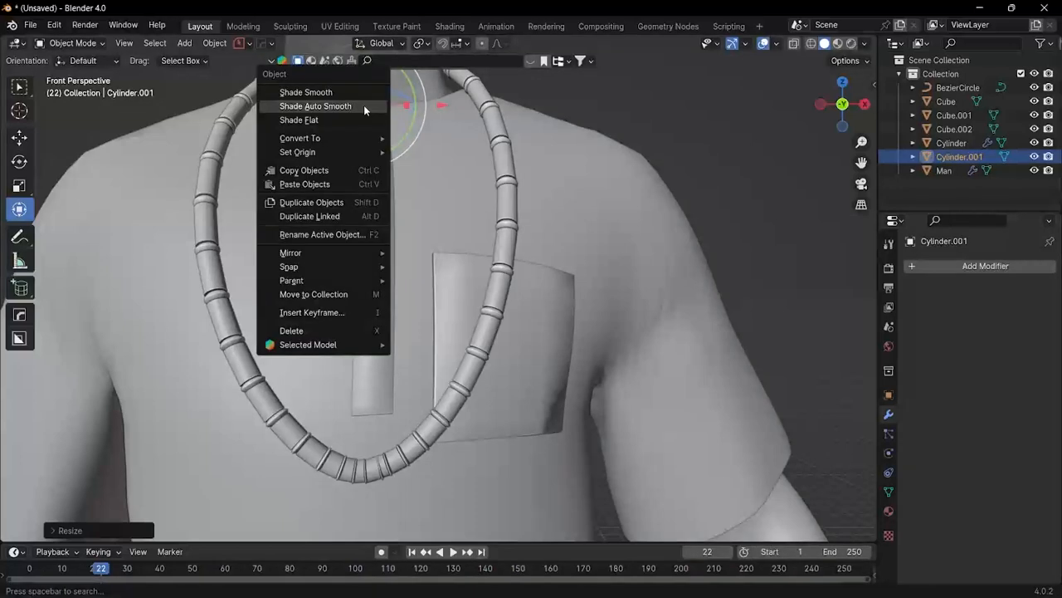
left_click(363, 200)
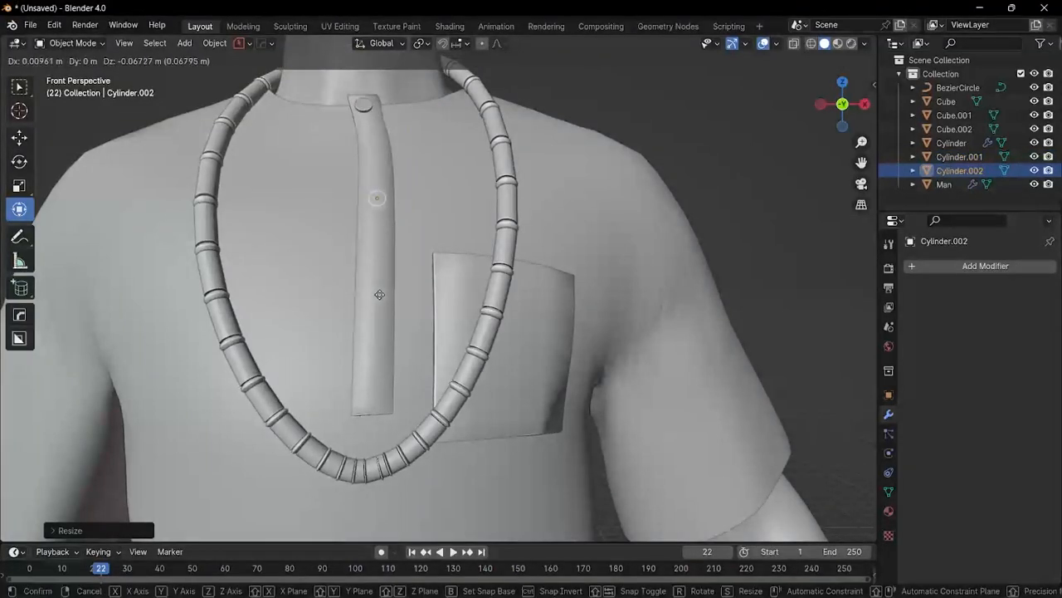
left_click(381, 295)
Step: Duplicate the second button and place the new copy on the lower part of the placket
right_click(371, 195)
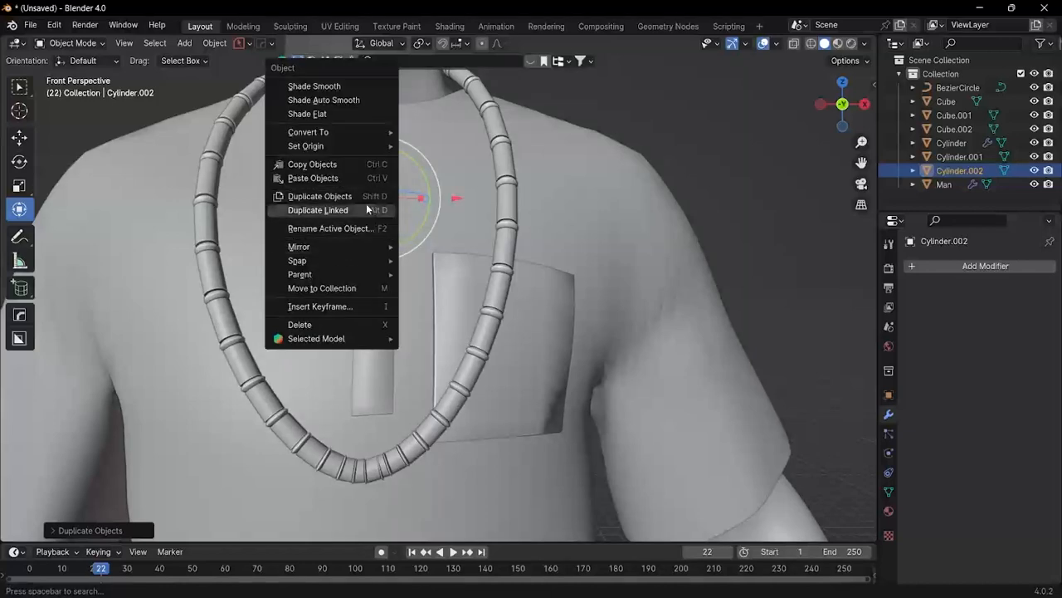
left_click(364, 197)
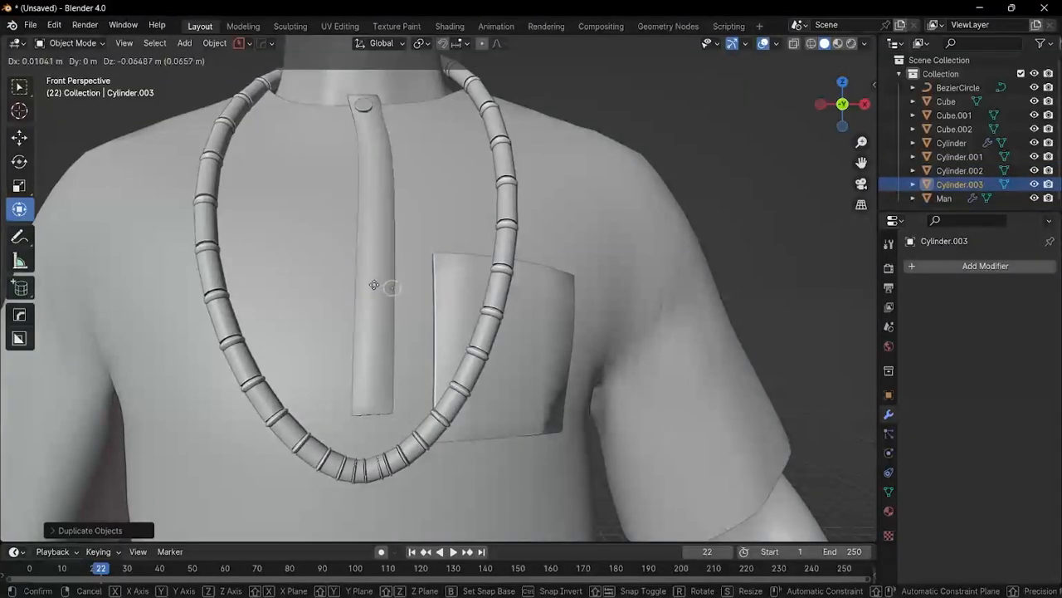
left_click(365, 339)
middle_click_drag(366, 338, 416, 331)
Step: Move the middle button forward along the global Y axis onto the placket's surface, using X-ray display
key("alt+z")
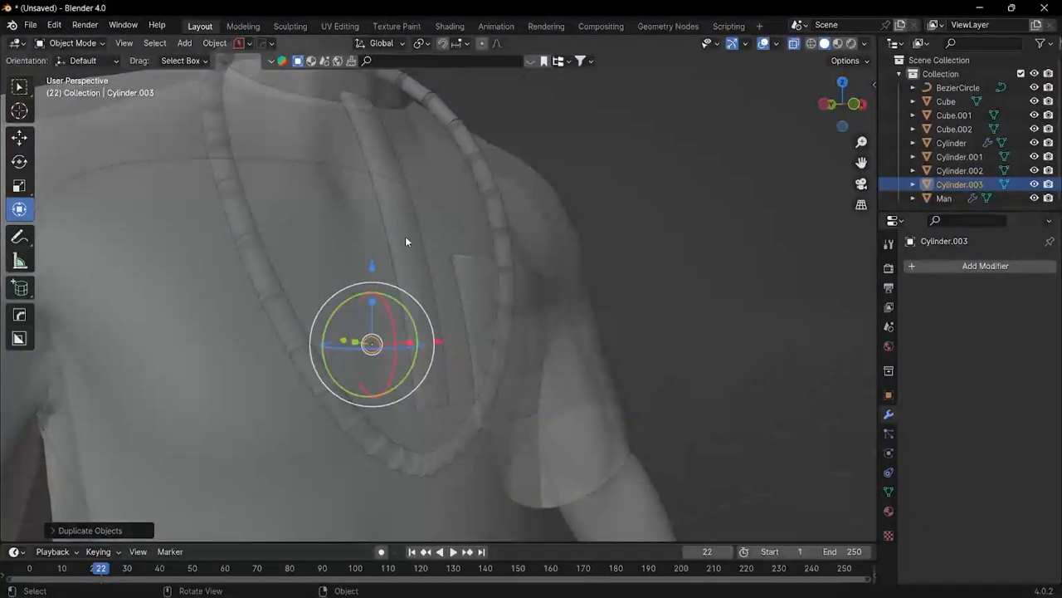
left_click(381, 199)
middle_click_drag(381, 199, 429, 233)
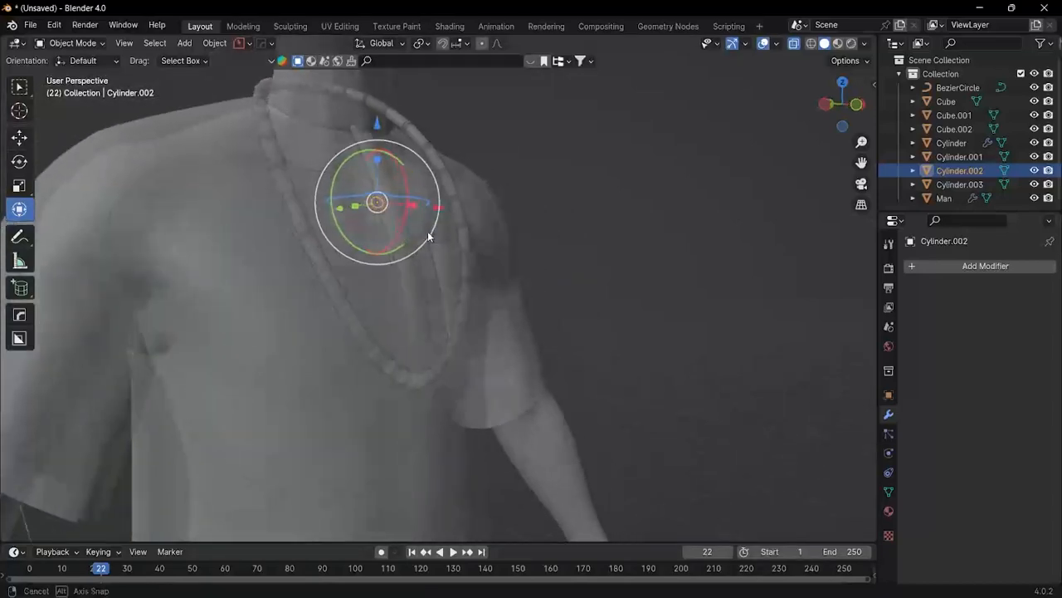
key("g")
key("y")
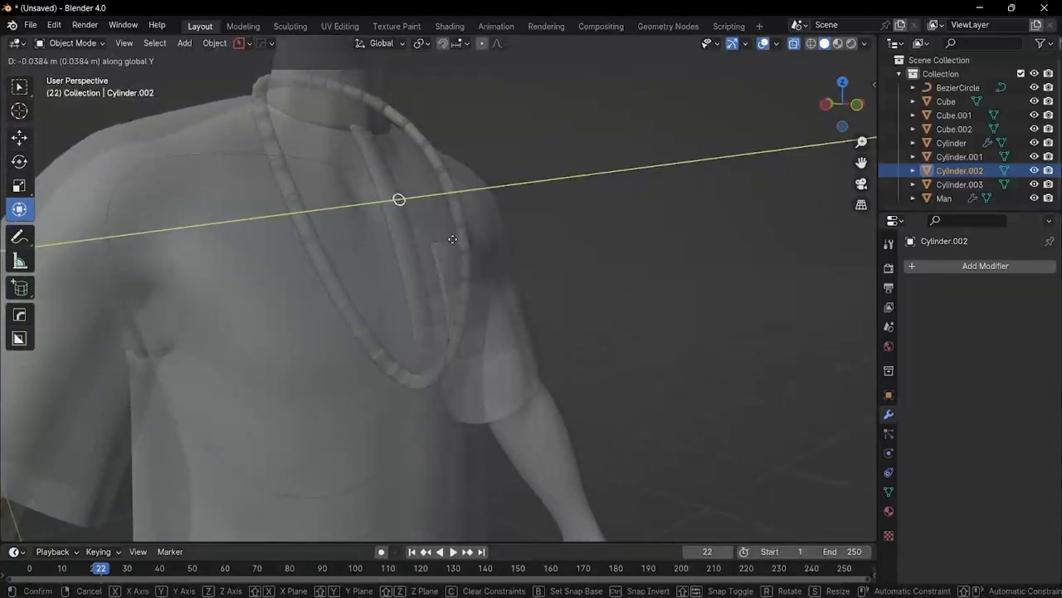
left_click(442, 242)
key("alt+z")
middle_click_drag(415, 238, 477, 249)
key("alt+z")
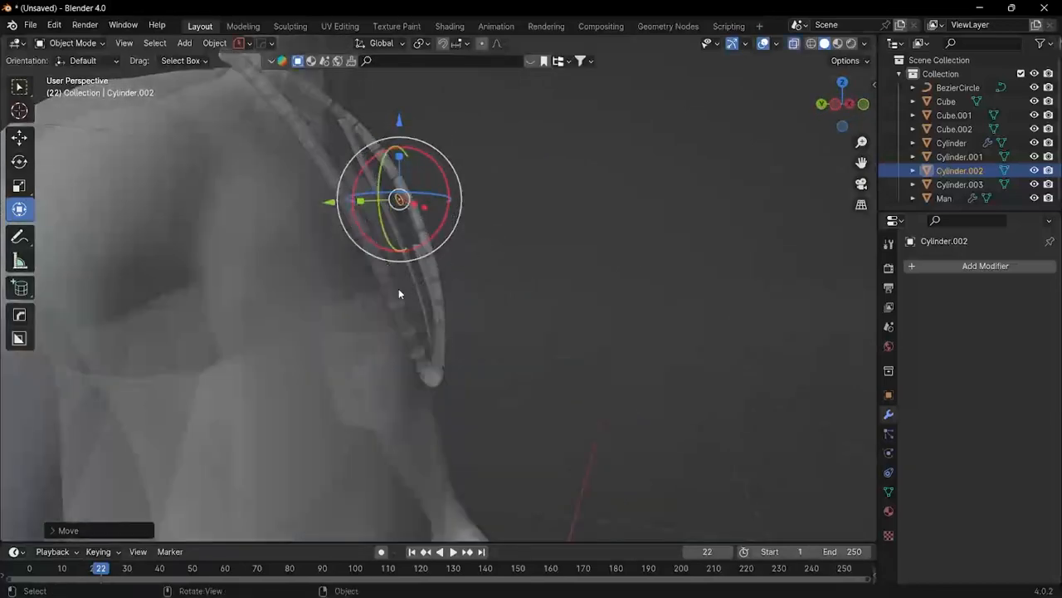
Step: Select the lowest button hidden inside the torso and move it forward onto the placket's surface
left_click(360, 305)
left_click(360, 306)
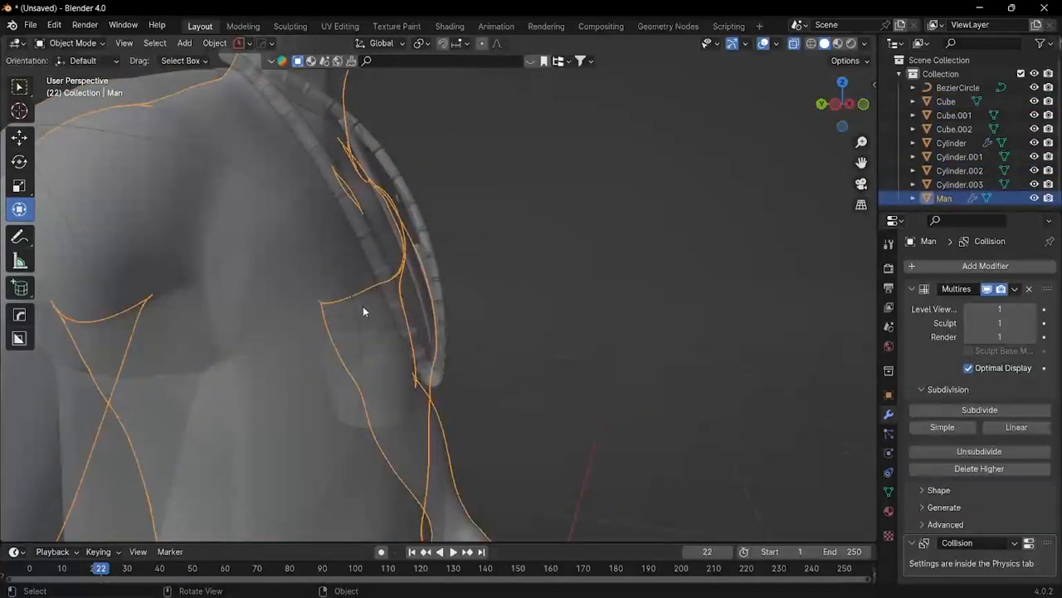
left_click(362, 306)
left_click_drag(286, 318, 352, 311)
middle_click_drag(352, 308, 623, 143)
Step: Turn off X-ray display and center the lowest button on the placket, spaced evenly below the middle one
left_click(843, 107)
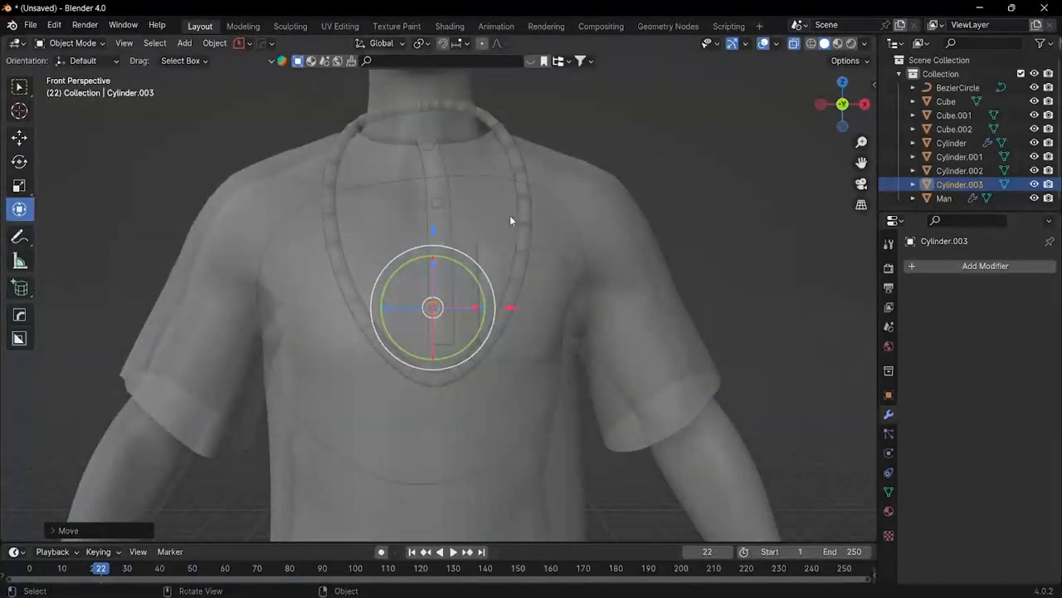
key("alt+z")
key("g")
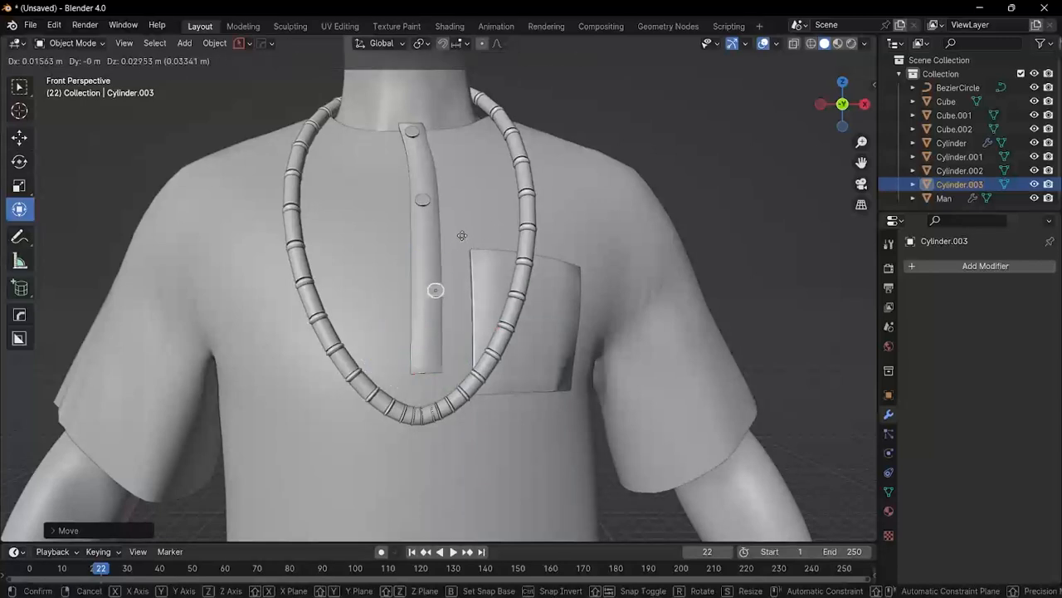
left_click(453, 217)
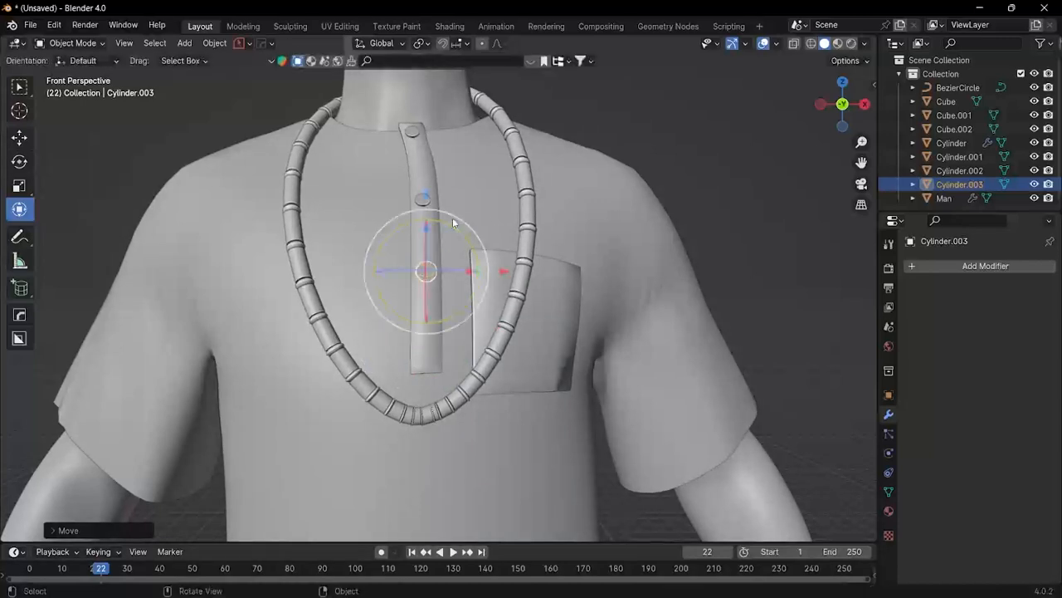
left_click(706, 156)
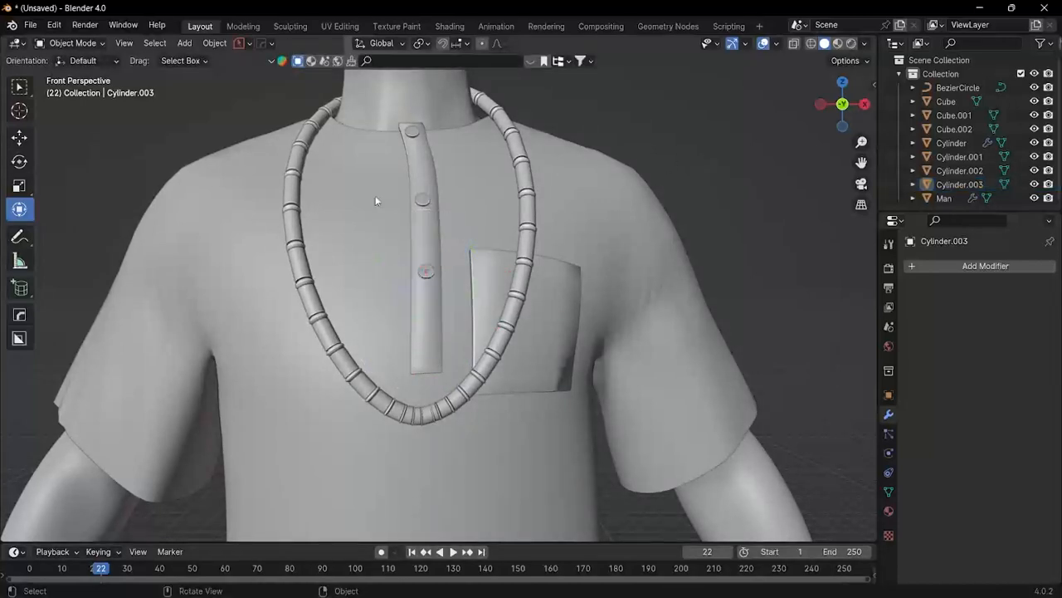
Step: Select all three placket buttons with the uppermost one active and link its data to the other two
left_click(421, 196)
scroll(431, 153, "up", 1)
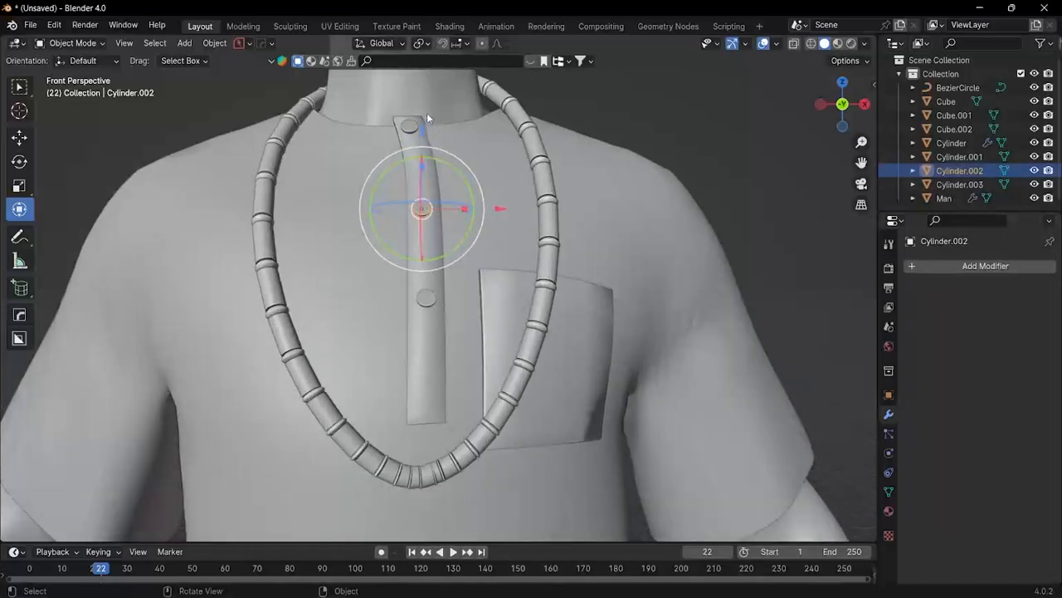
left_click(410, 127)
left_click(423, 209, "shift")
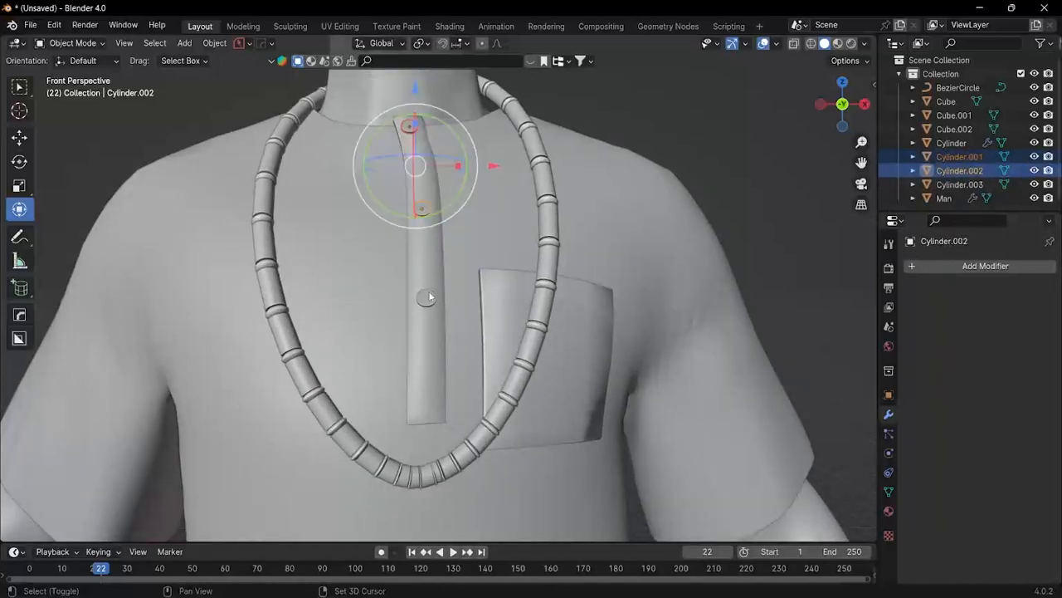
left_click(426, 299, "shift")
left_click(413, 126, "shift")
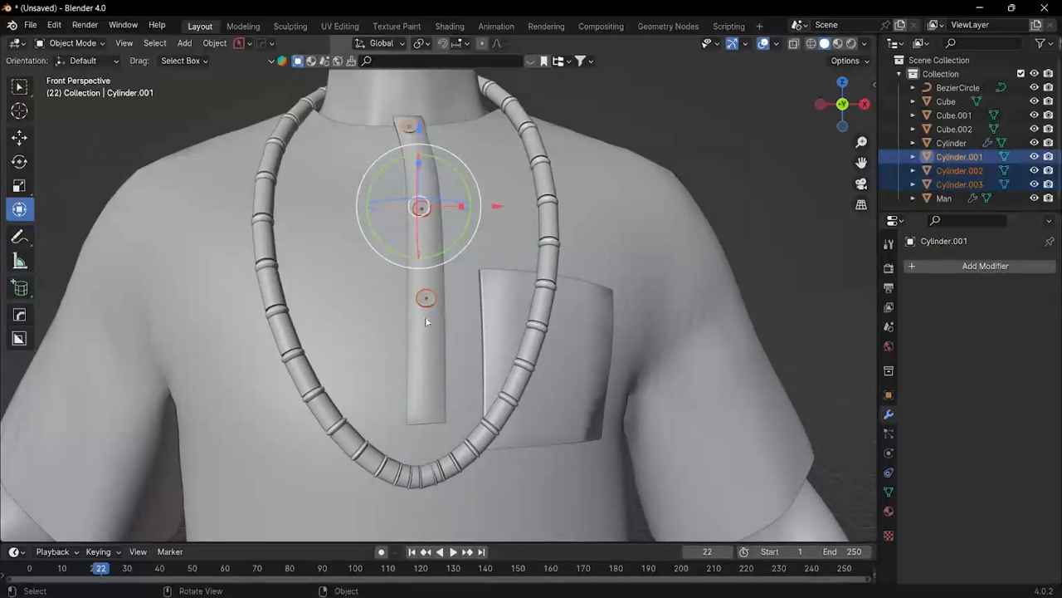
left_click(214, 42)
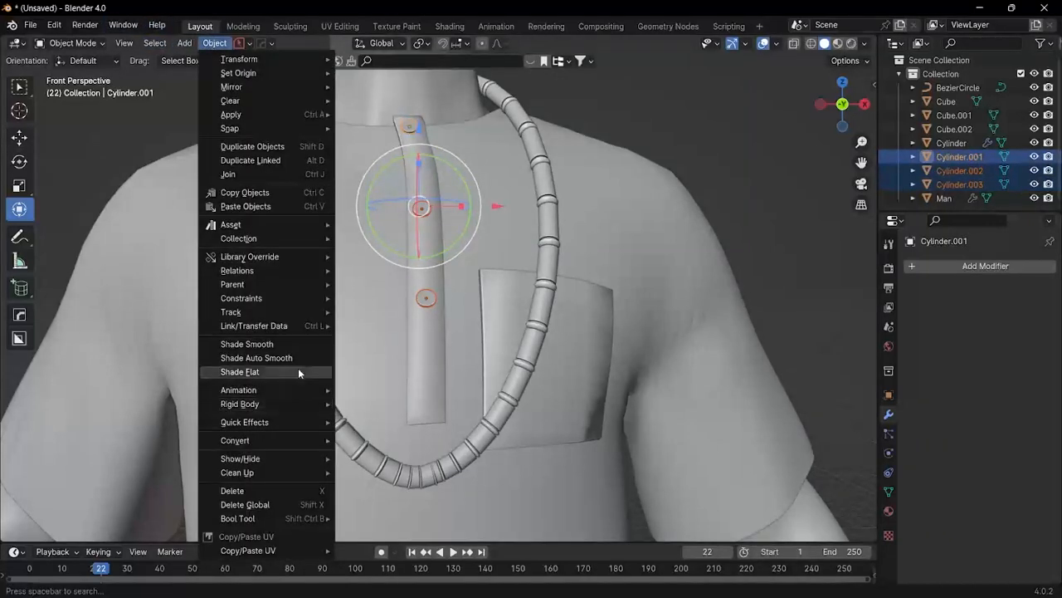
mouse_move(290, 327)
left_click(382, 341)
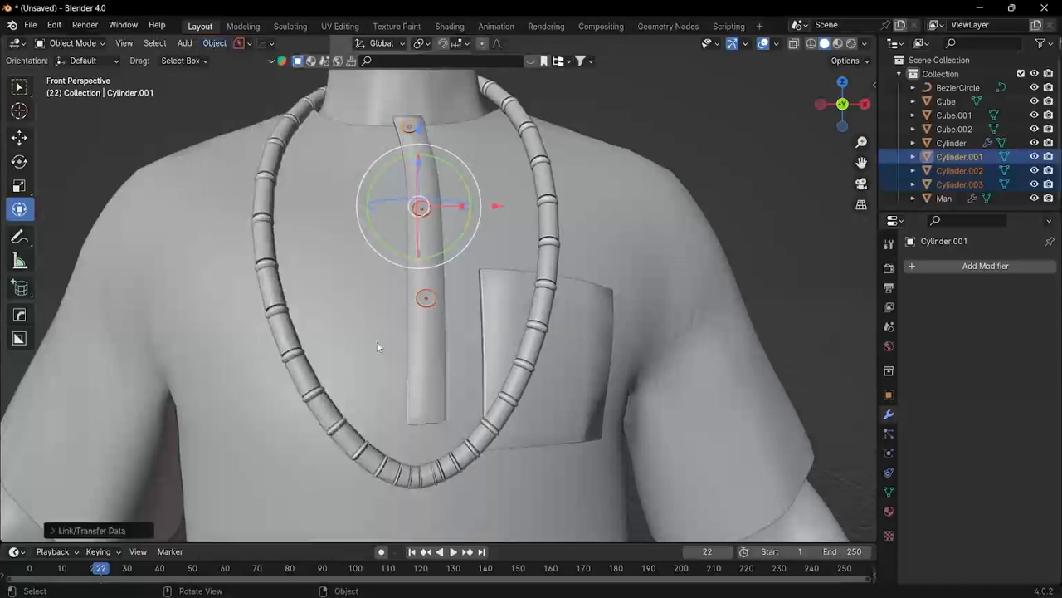
Step: Examine the whole figure and the placket buttons from several angles
scroll(390, 328, "down", 3)
middle_click_drag(407, 327, 562, 113)
scroll(531, 225, "down", 4)
middle_click_drag(531, 225, 554, 304)
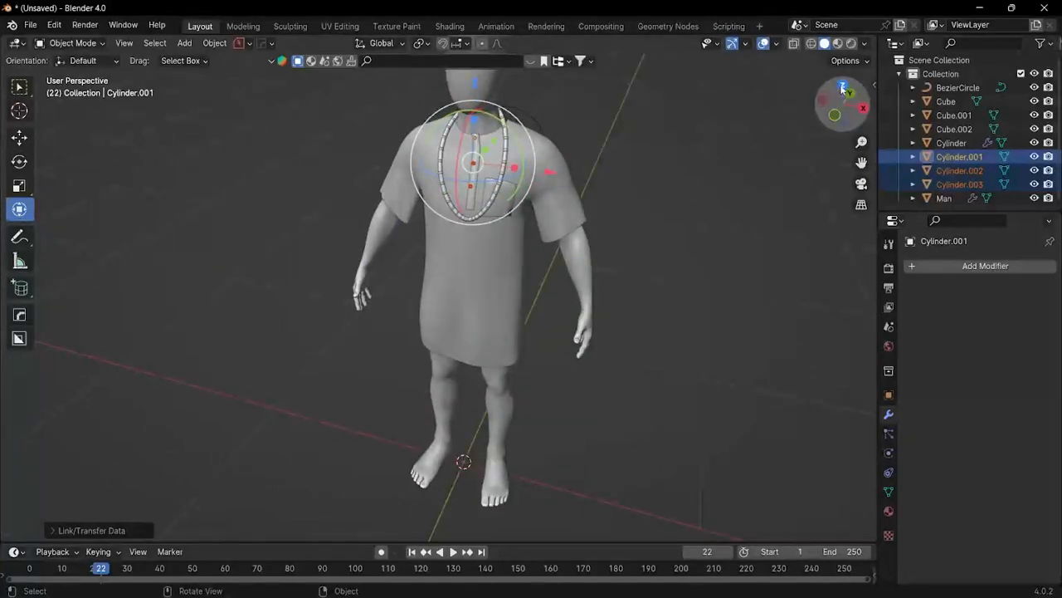
left_click(842, 86)
middle_click_drag(458, 191, 445, 97)
scroll(472, 155, "up", 5)
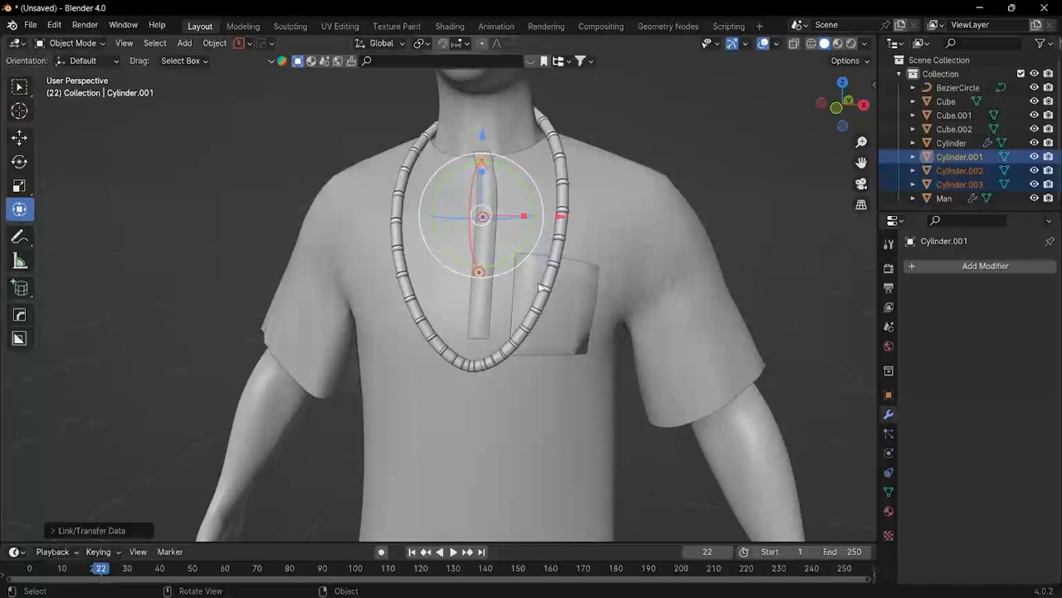
middle_click_drag(540, 287, 516, 207, "shift")
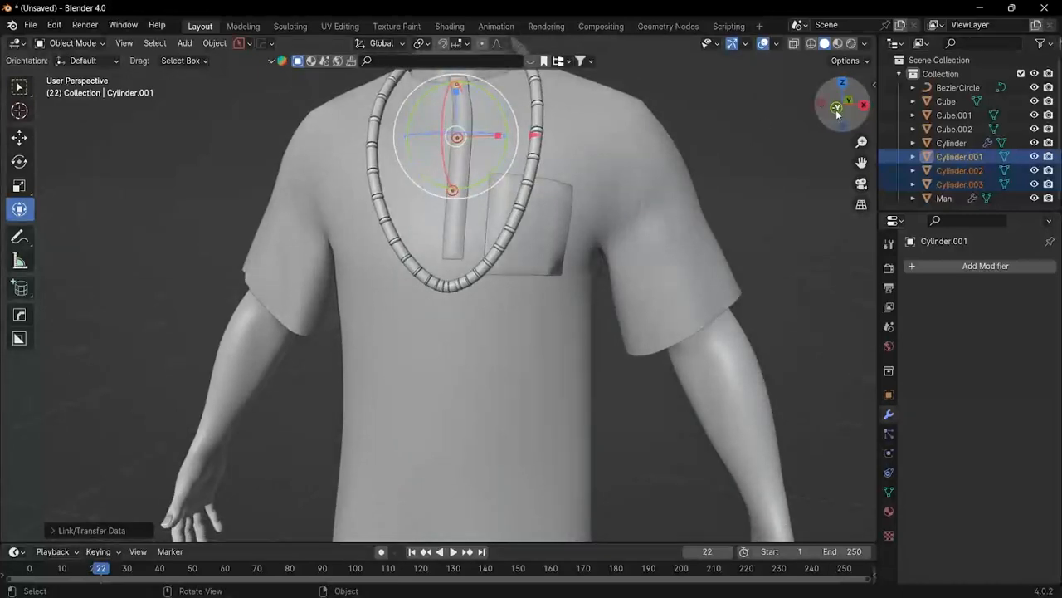
Step: Duplicate the lowest placket button and position the copy near the upper edge of the chest pocket
left_click(838, 111)
left_click(418, 172)
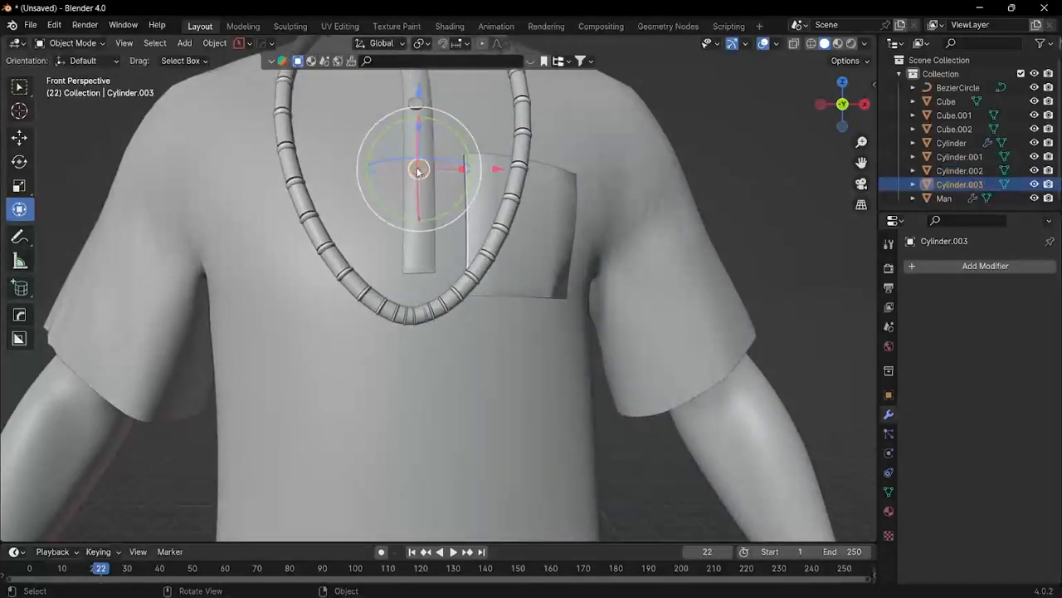
right_click(417, 167)
left_click(417, 168)
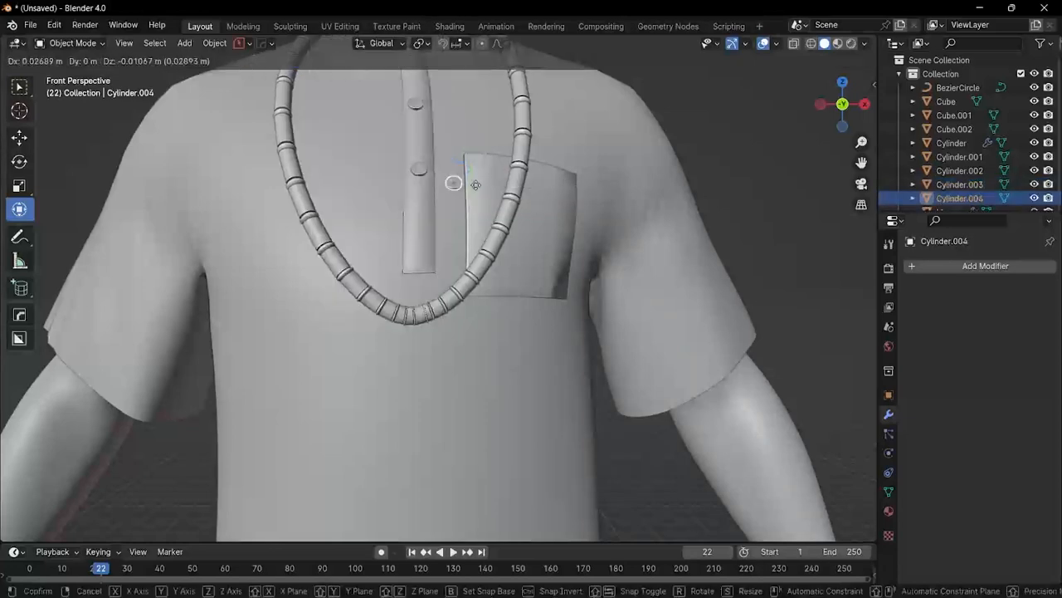
left_click(536, 170)
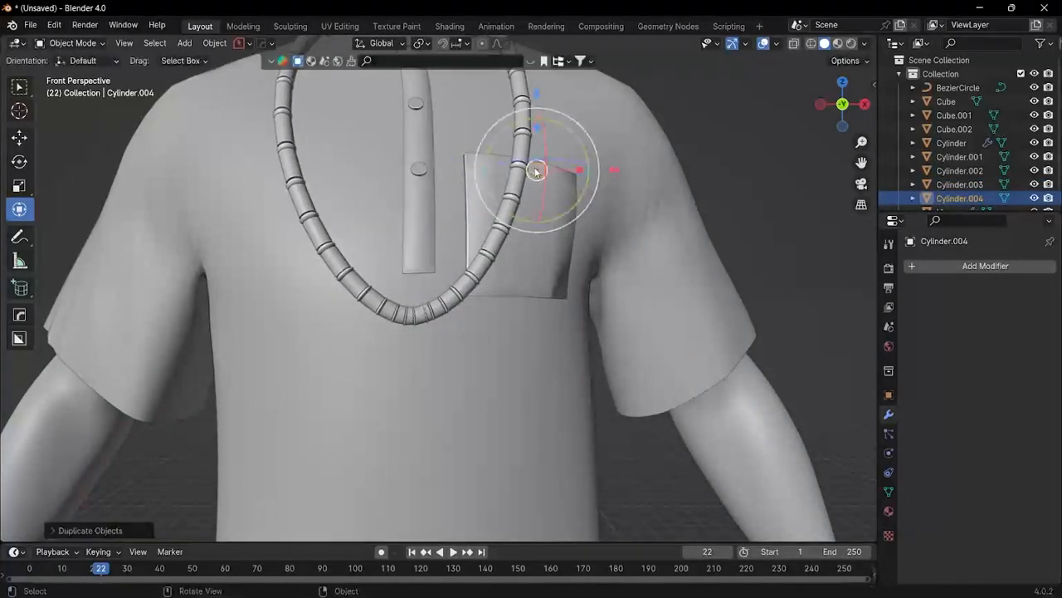
middle_click_drag(541, 171, 636, 234)
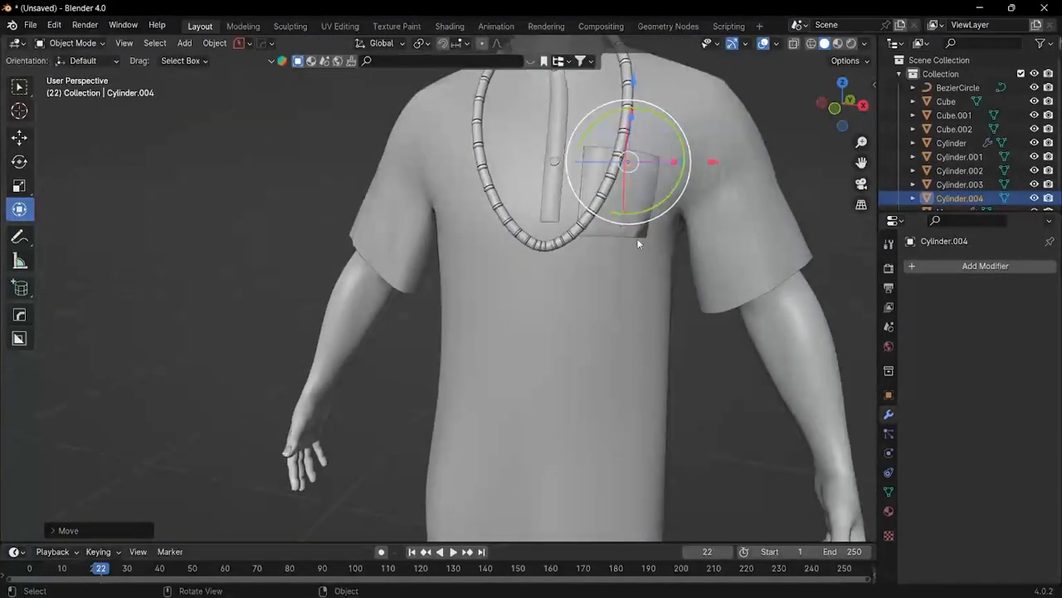
Step: Switch to the Select Box tool and add a mesh circle at the scene origin in the top view
left_click(838, 113)
scroll(725, 309, "down", 2)
middle_click_drag(726, 309, 538, 245, "shift")
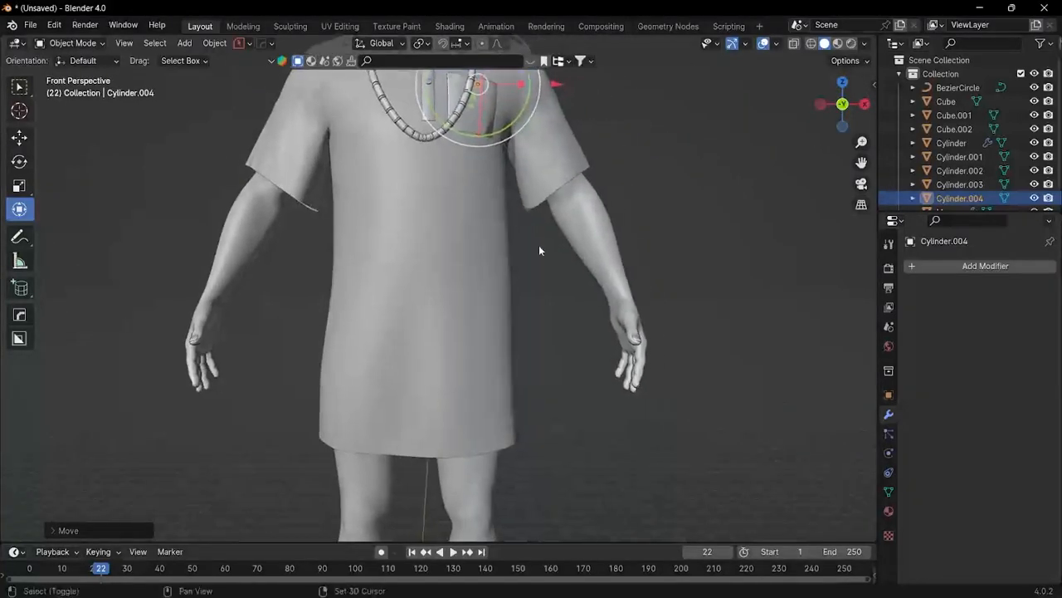
scroll(631, 316, "down", 3)
middle_click_drag(631, 312, 393, 340)
scroll(473, 328, "up", 1)
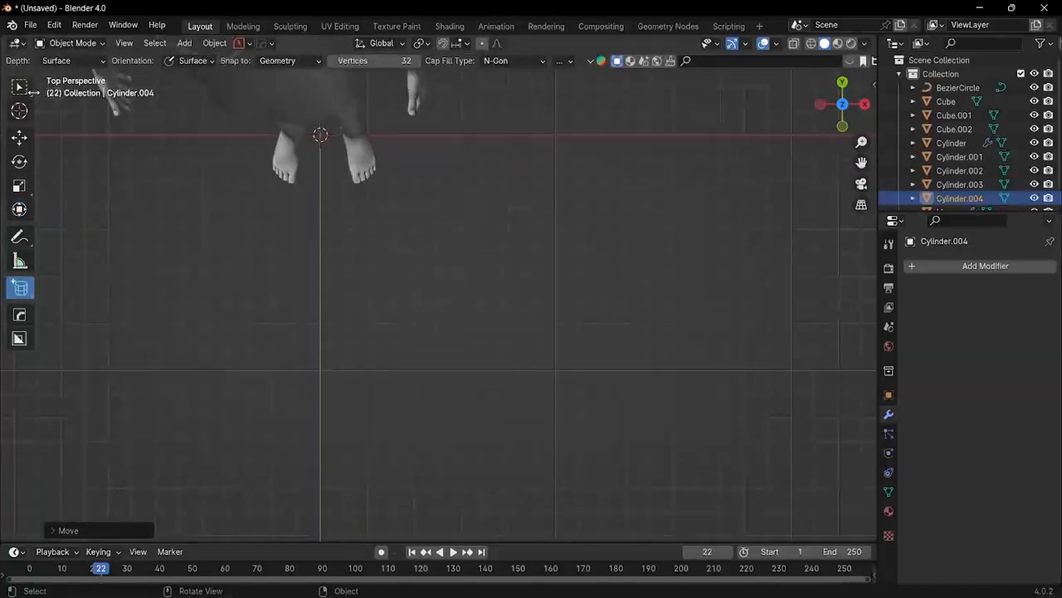
left_click(25, 93)
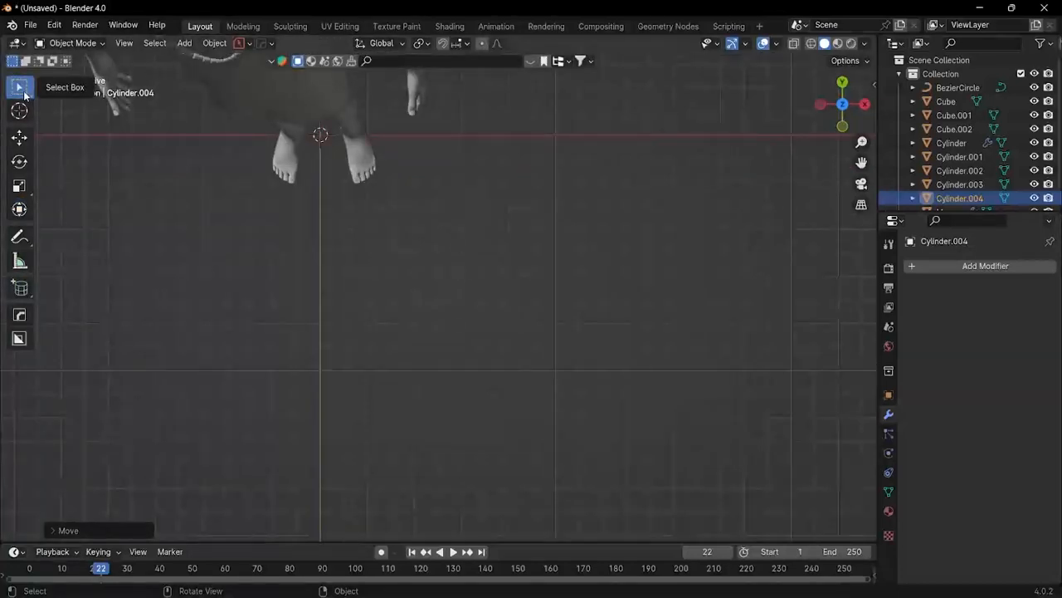
left_click(844, 107)
left_click(843, 107)
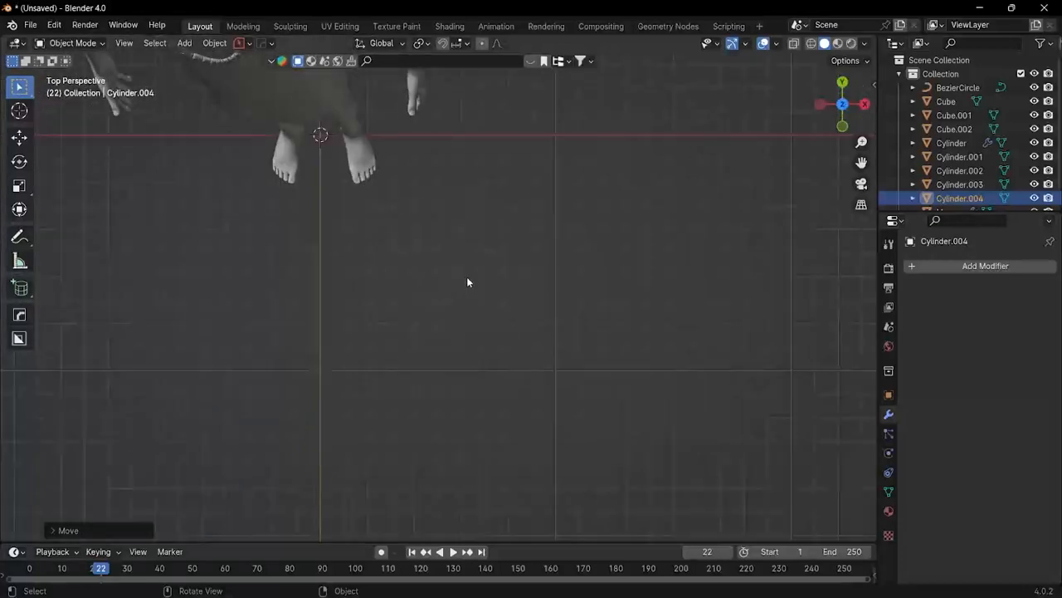
key("shift+a")
mouse_move(460, 279)
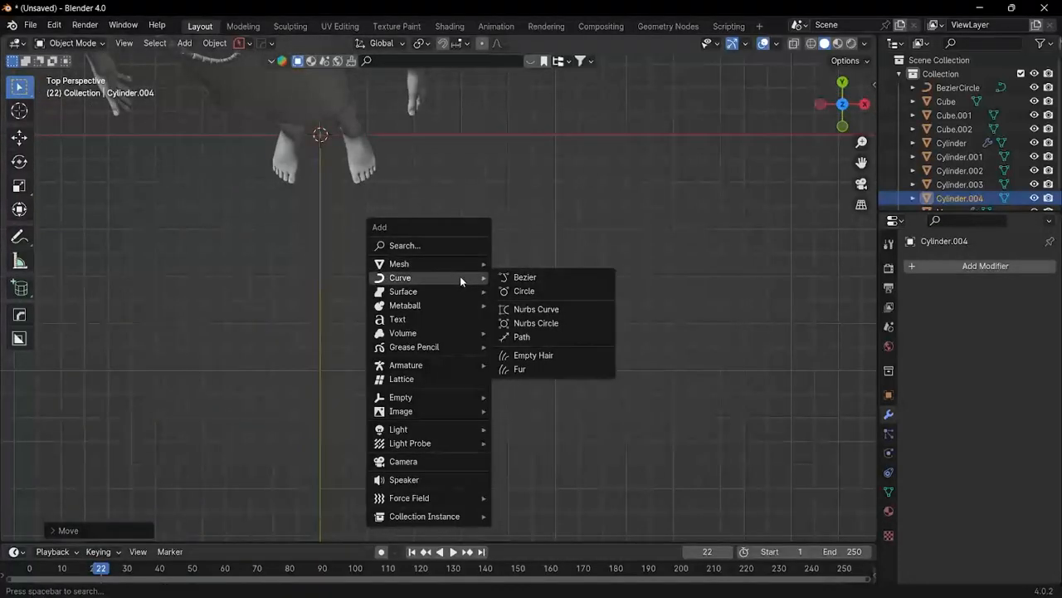
left_click(515, 289)
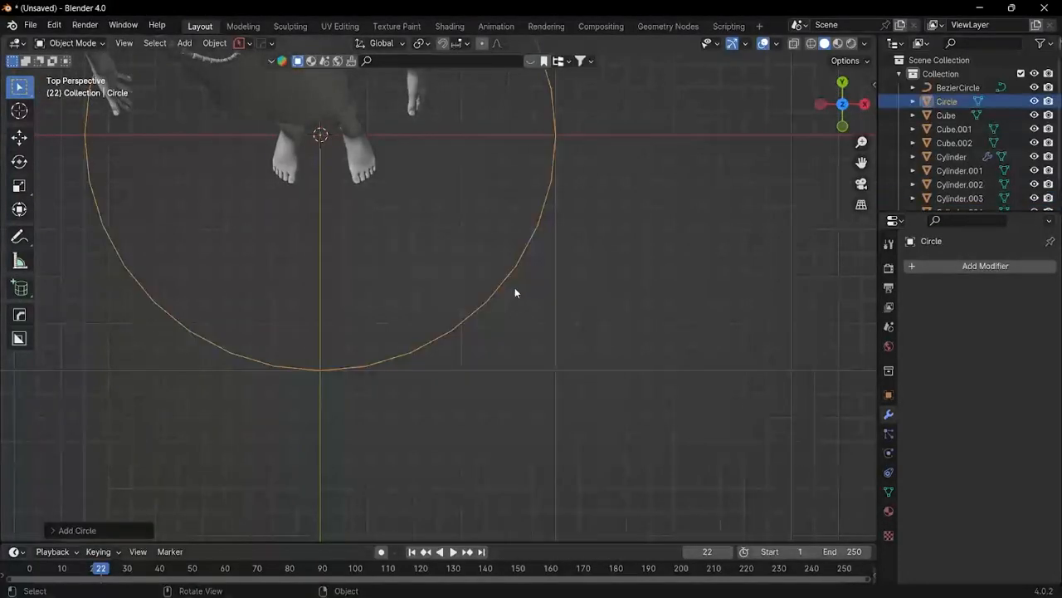
Step: Set the new circle's vertex count to 8
left_click(60, 529)
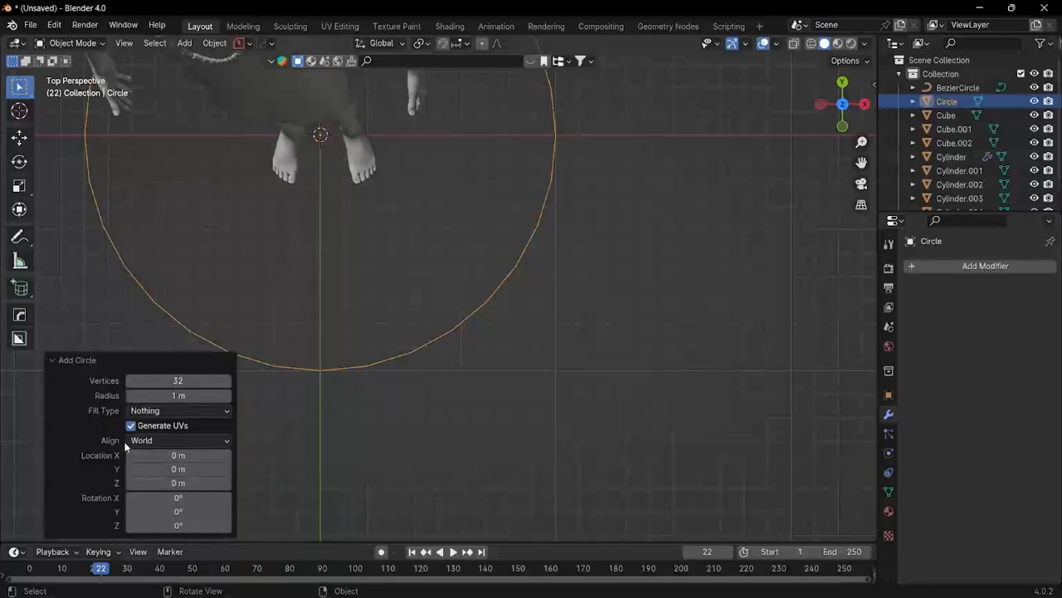
left_click(166, 382)
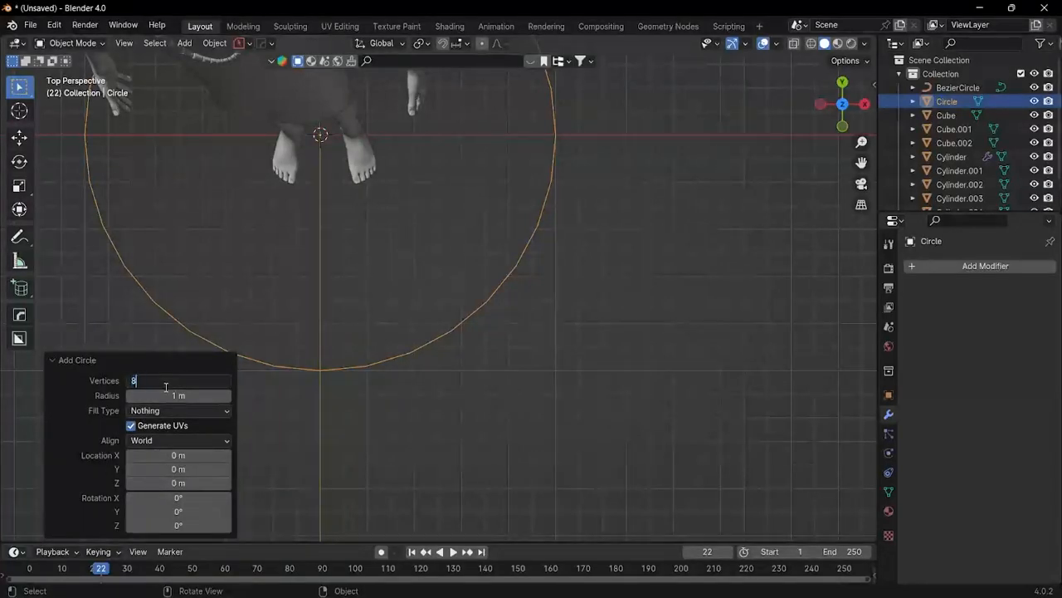
type("8")
key("Return")
scroll(542, 230, "down", 2)
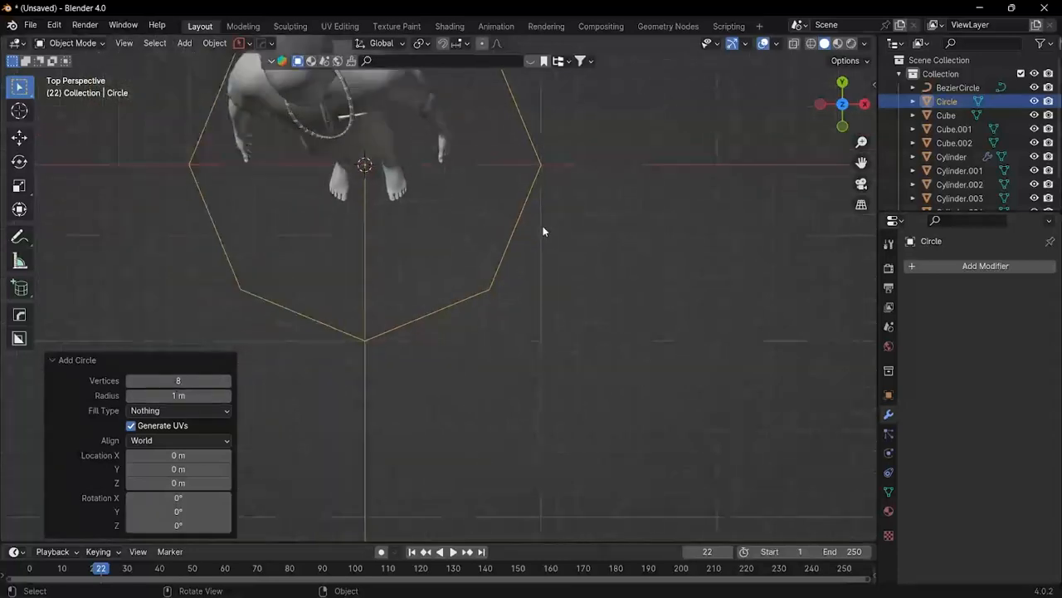
left_click(48, 362)
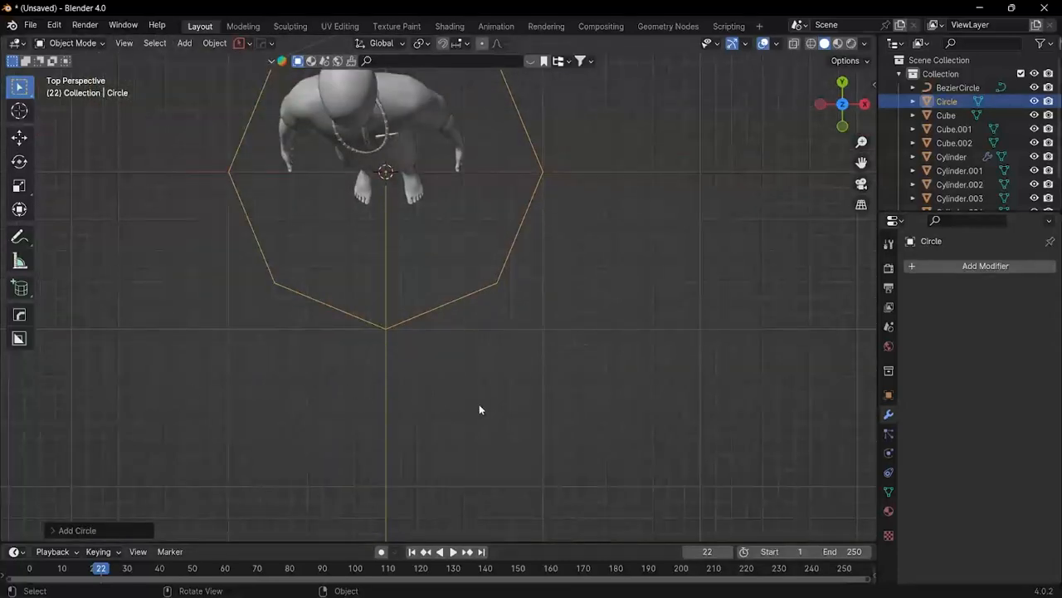
Step: Scale the circle down to about 0.017 and move it in front of the figure, raised above the ground
key("s")
left_click(387, 205)
key("g")
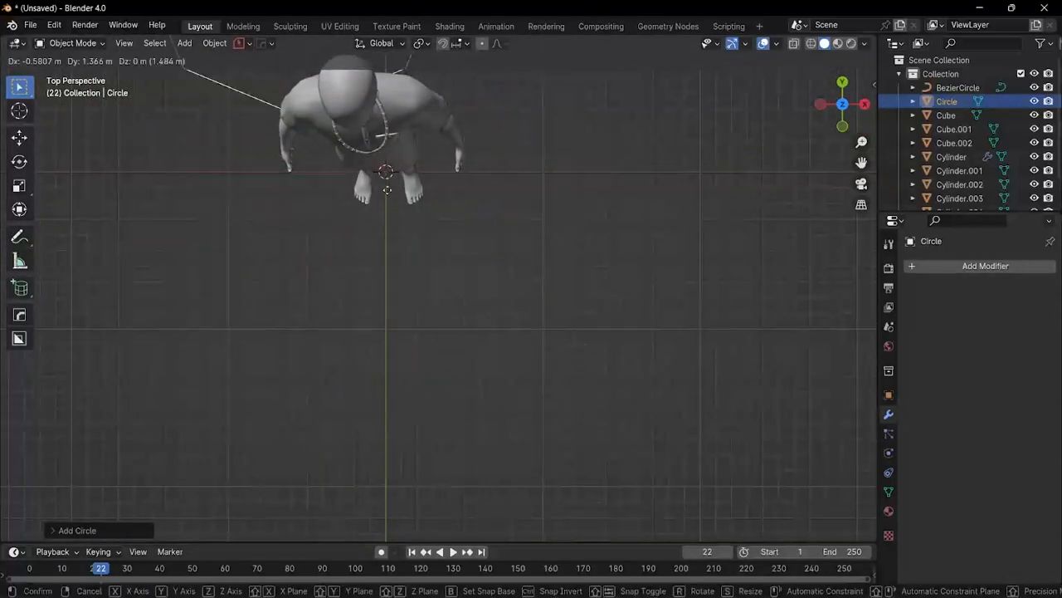
left_click(387, 185)
key("g")
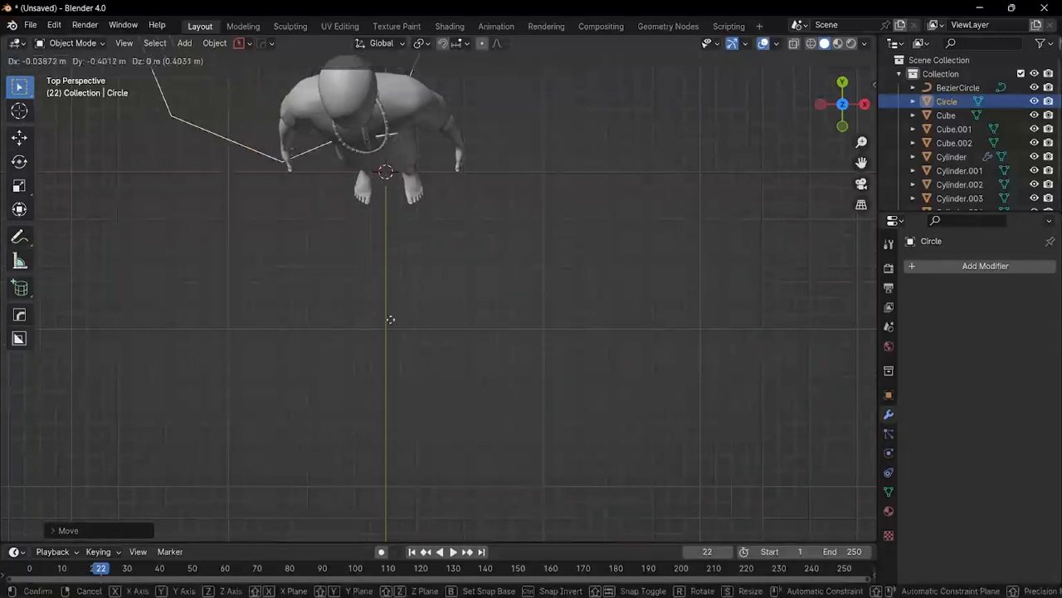
key("s")
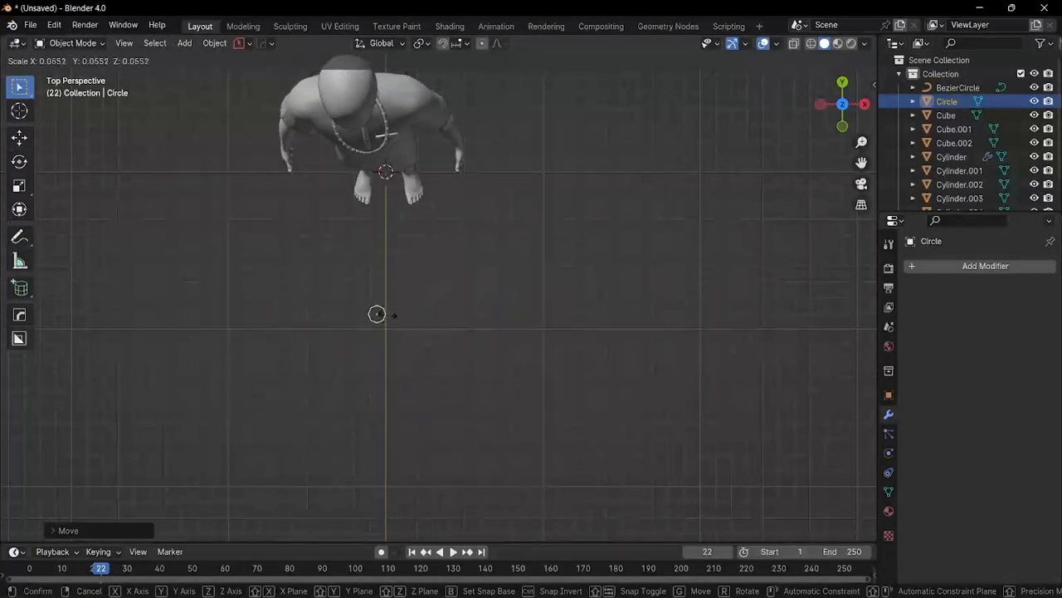
middle_click_drag(376, 313, 379, 256)
left_click(379, 256)
key("g")
left_click(407, 66)
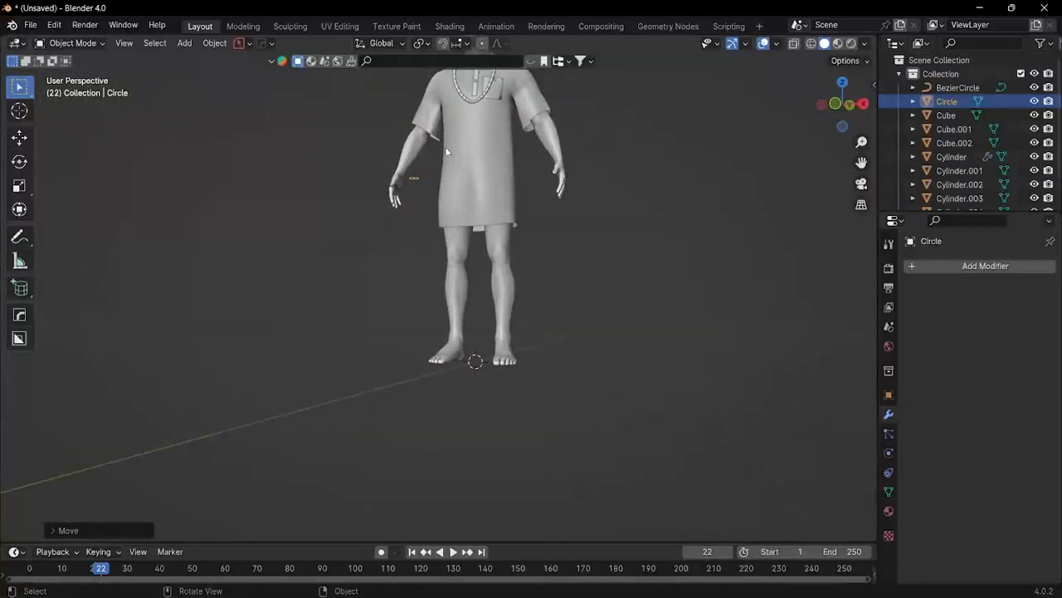
Step: Rotate the small circle 90° about the global X axis so it stands upright
middle_click_drag(446, 150, 483, 242)
type("rx")
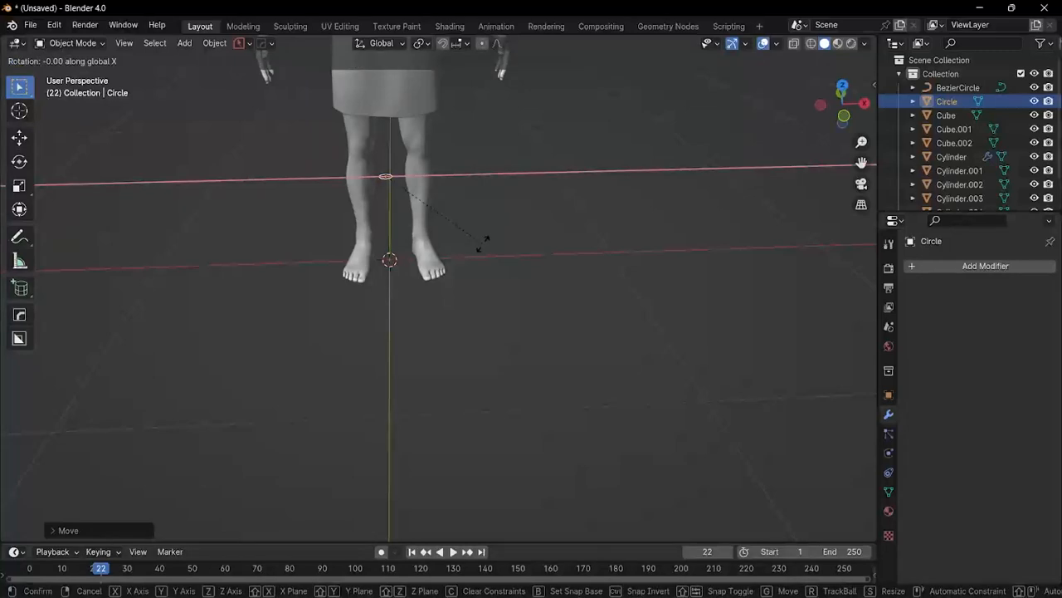
type("90")
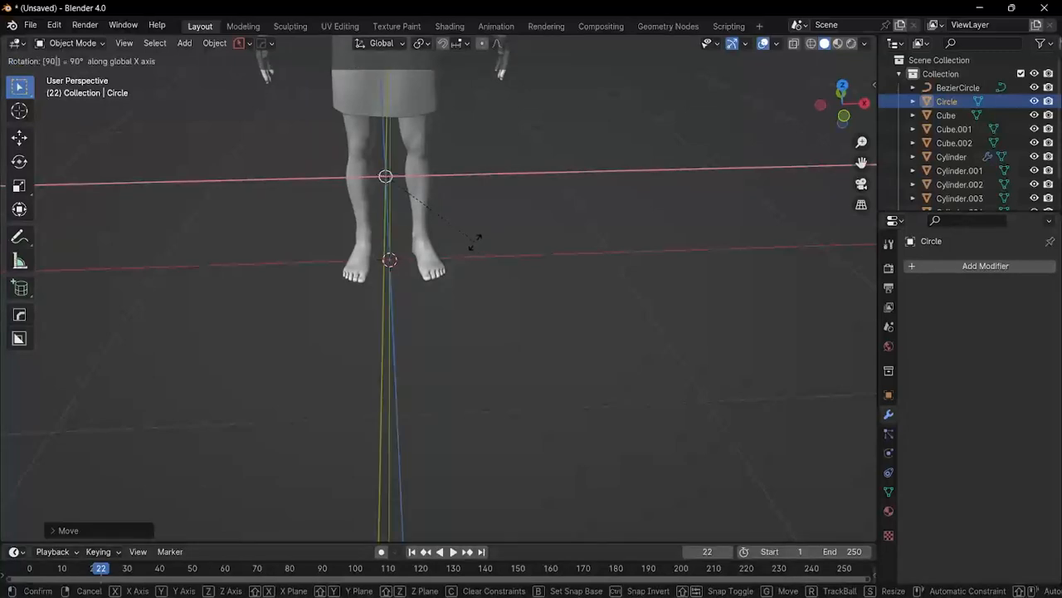
left_click(474, 241)
Step: Restrict transforms to origins, move the circle's origin along global Y away from its outline, and turn the origin-only option back off
middle_click_drag(463, 243, 383, 196)
middle_click_drag(373, 280, 361, 288)
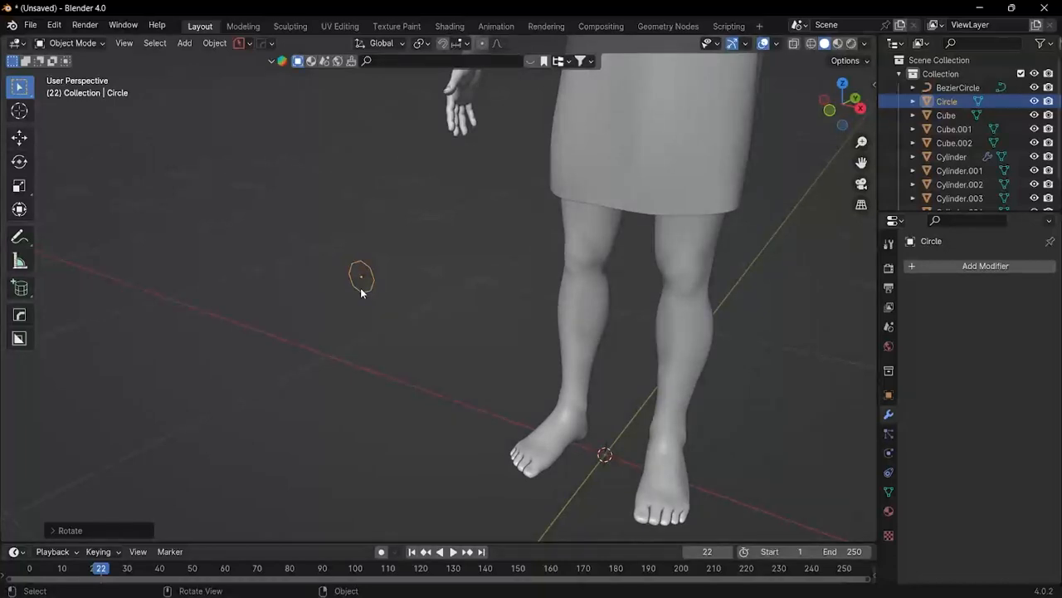
middle_click_drag(404, 274, 380, 267)
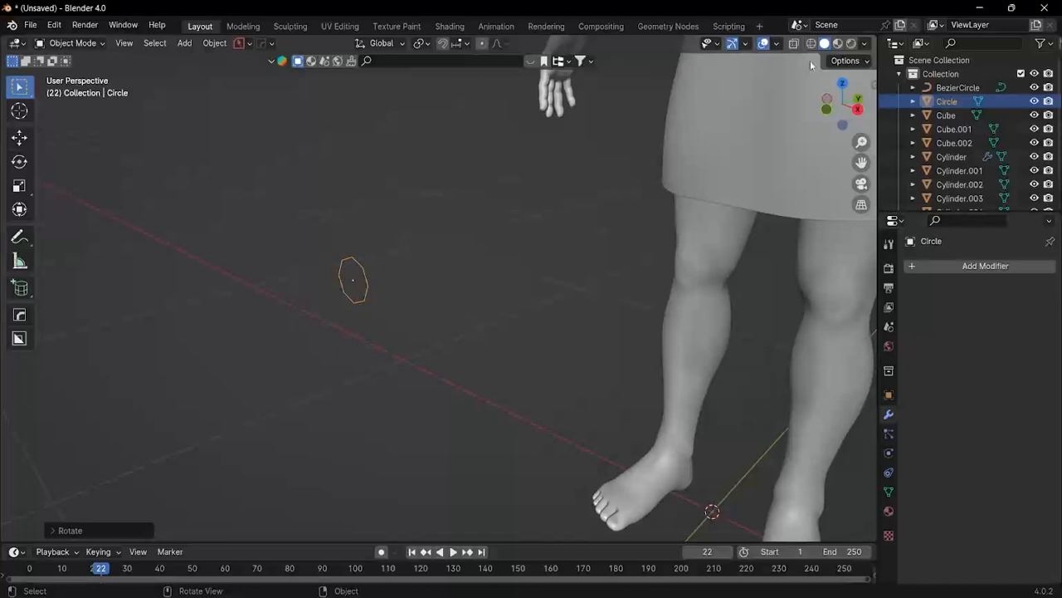
key("n")
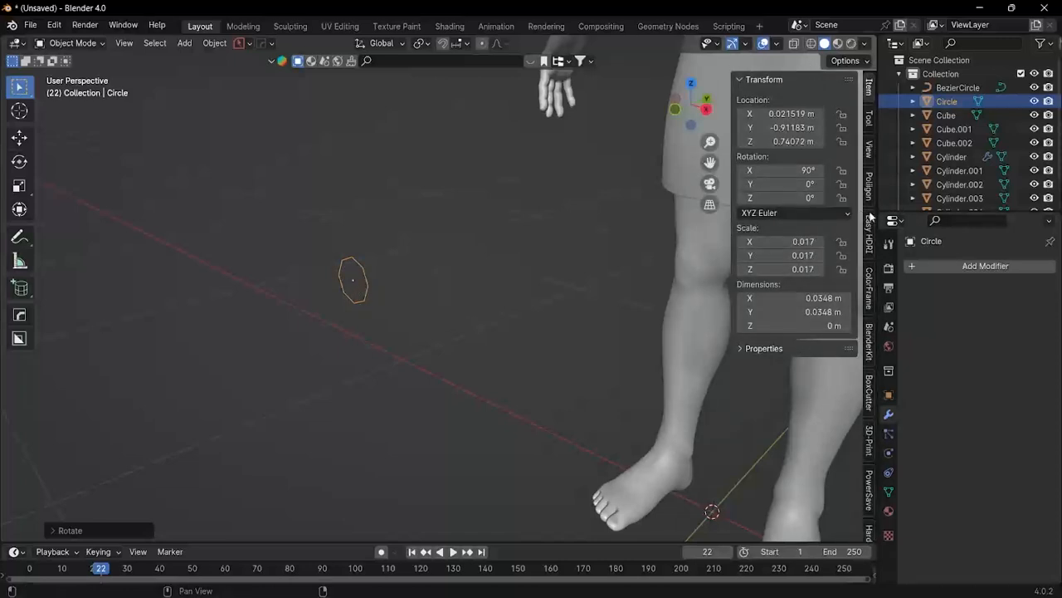
left_click(869, 124)
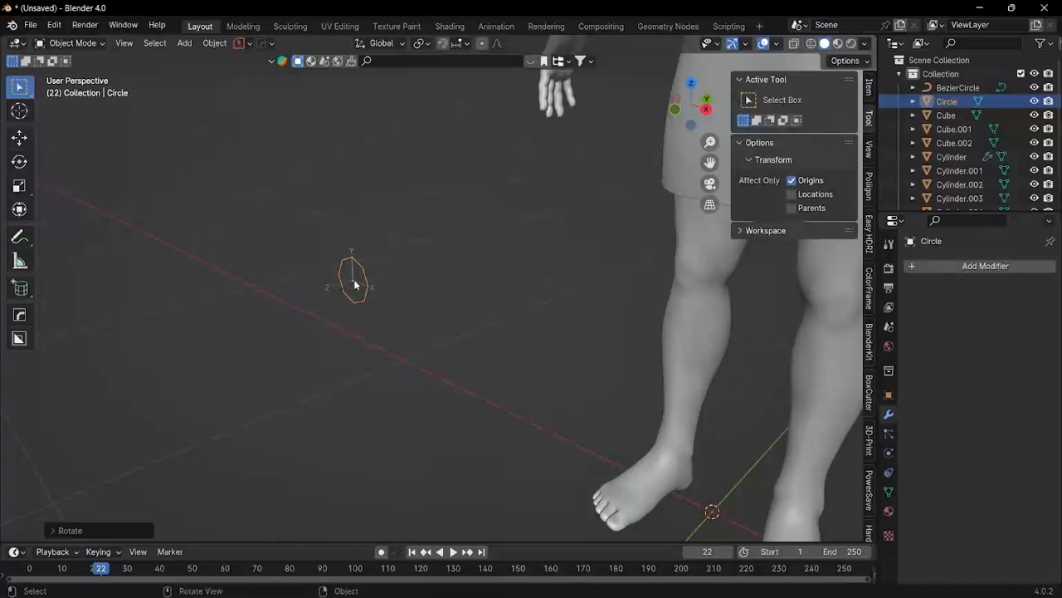
middle_click_drag(355, 284, 341, 291)
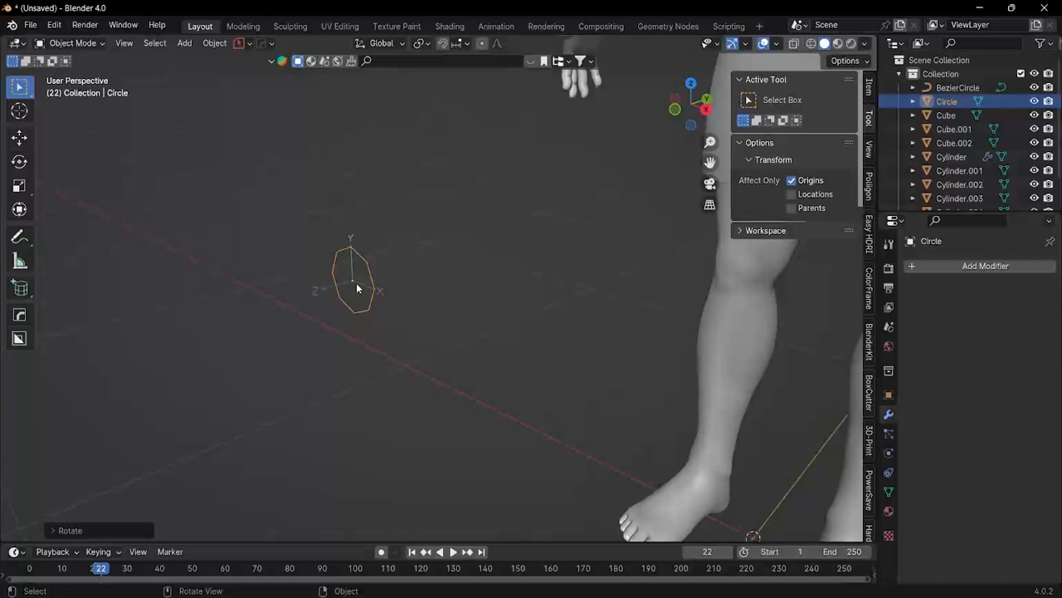
key("g")
key("y")
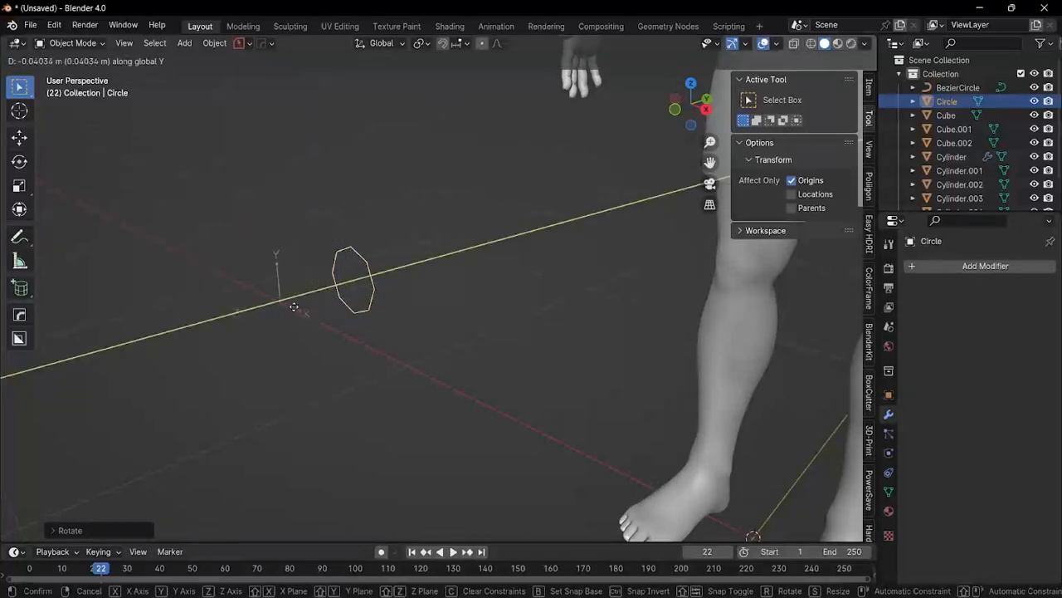
left_click(269, 317)
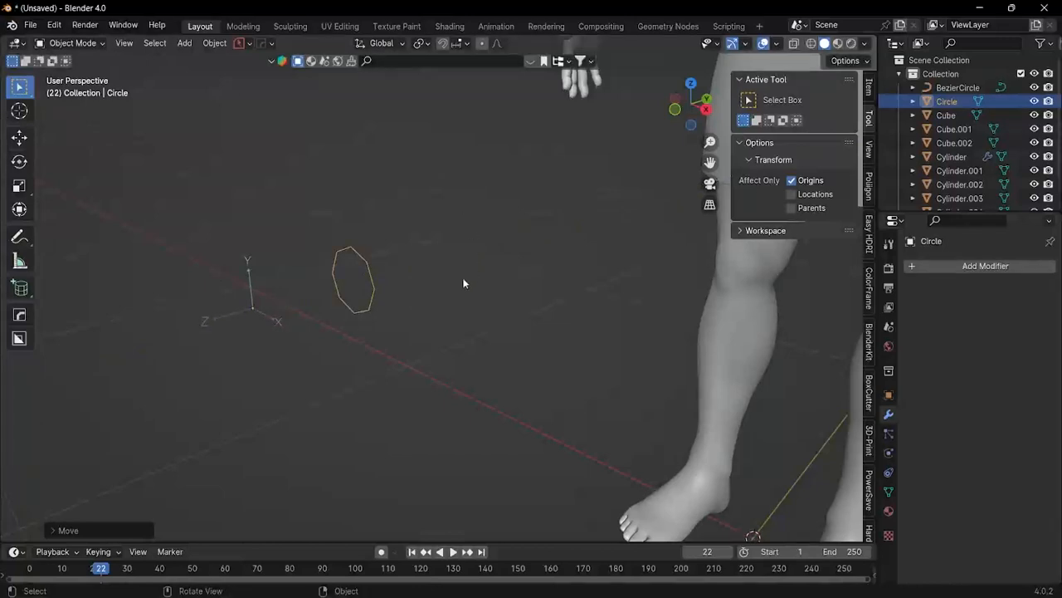
left_click(85, 43)
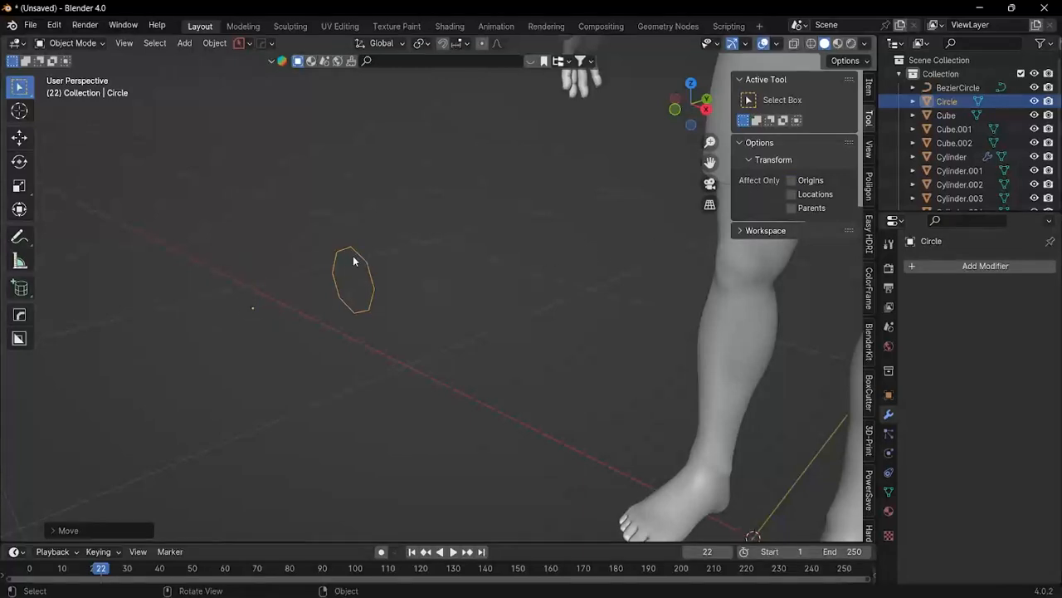
key("r")
key("z")
right_click(275, 391)
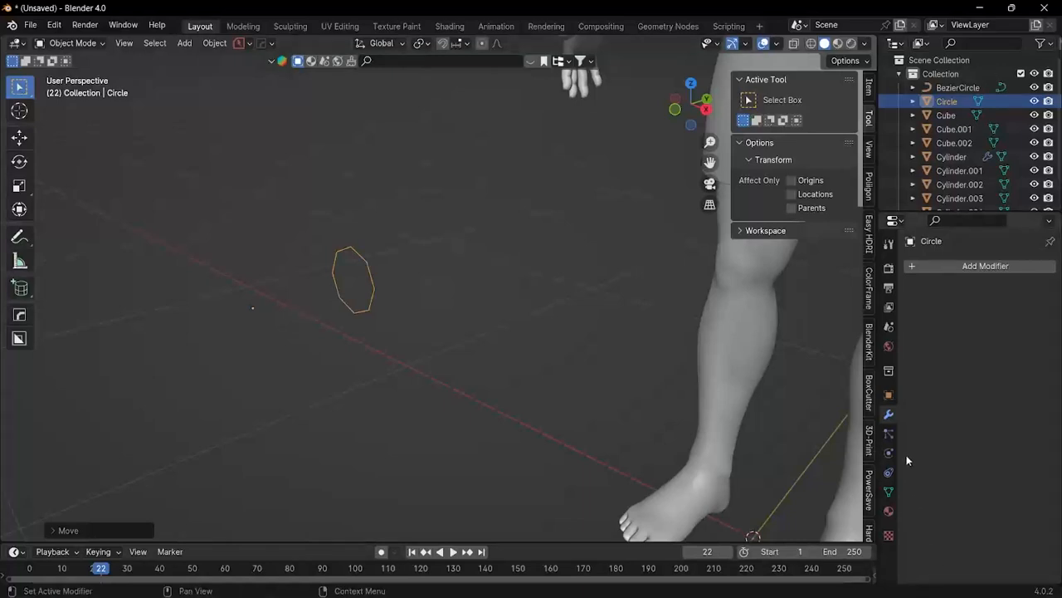
Step: Add a Screw modifier to the circle
left_click(956, 266)
mouse_move(955, 266)
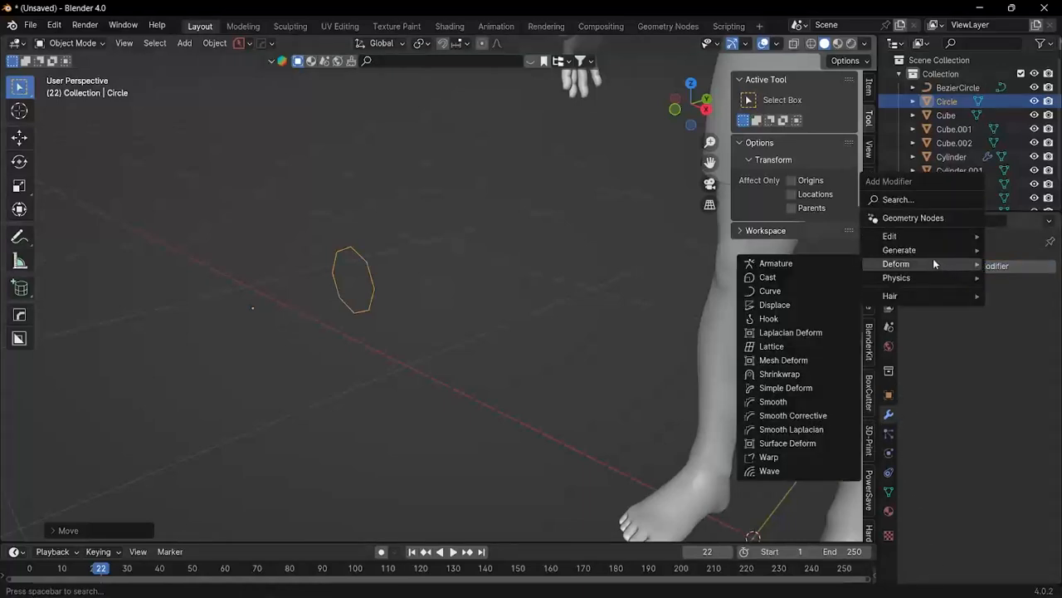
mouse_move(919, 252)
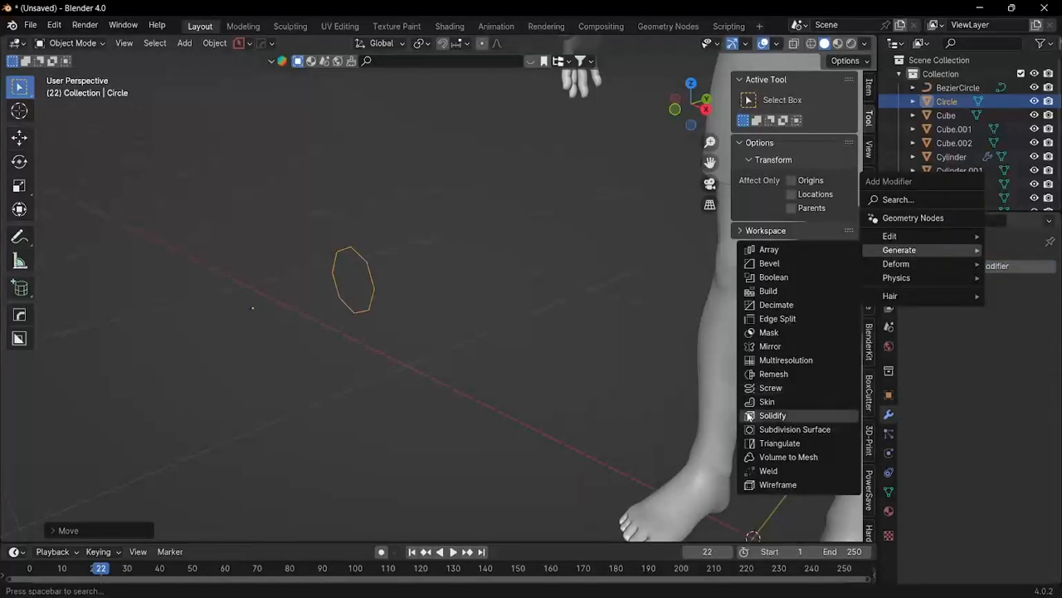
left_click(769, 388)
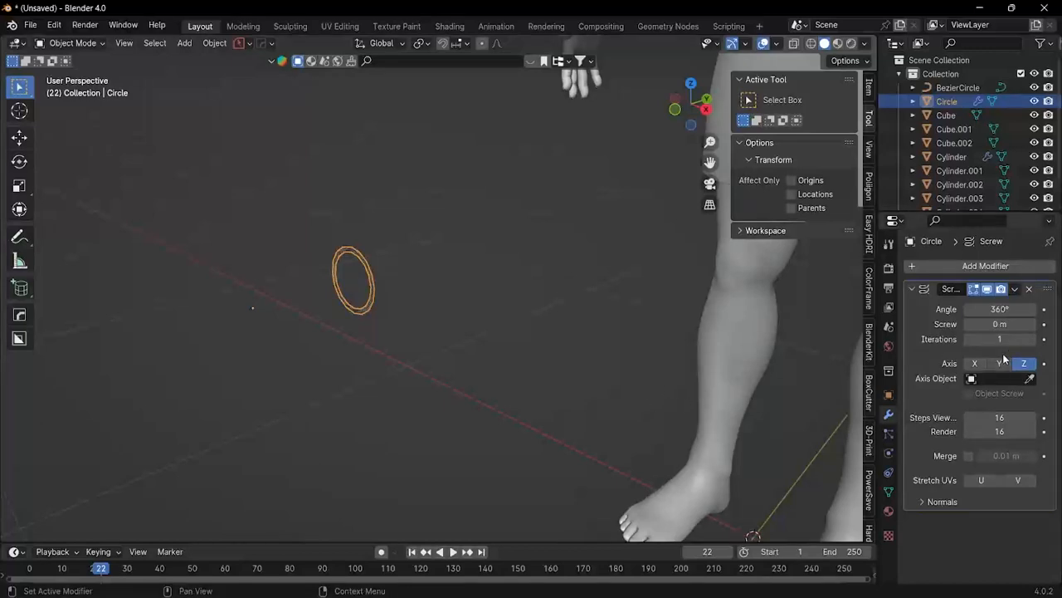
Step: Set the Screw modifier's axis to Y, with an angle of 379° and a screw offset of 8.7 m
mouse_move(986, 312)
left_mouse_down()
mouse_move(1030, 323)
mouse_move(962, 324)
mouse_move(985, 327)
left_mouse_up()
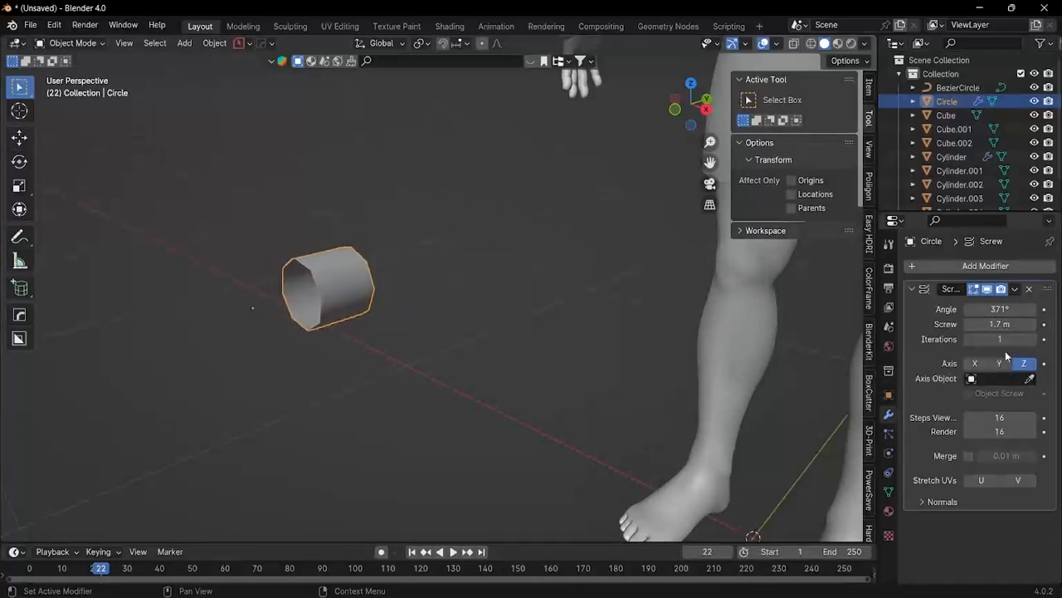
left_click(1001, 363)
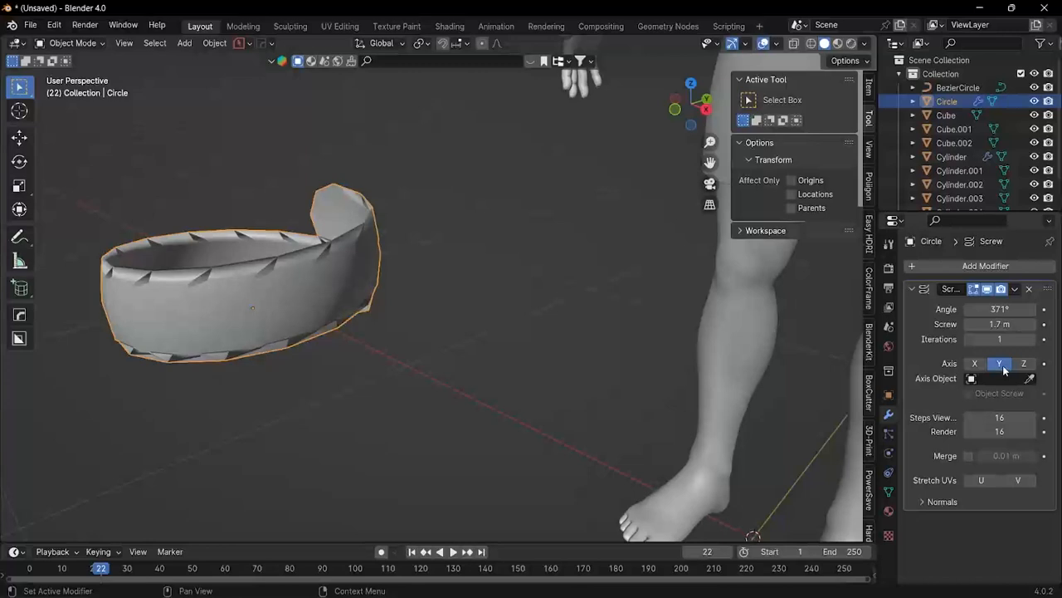
mouse_move(969, 308)
left_mouse_down()
mouse_move(966, 327)
mouse_move(1017, 327)
mouse_move(976, 324)
left_mouse_up()
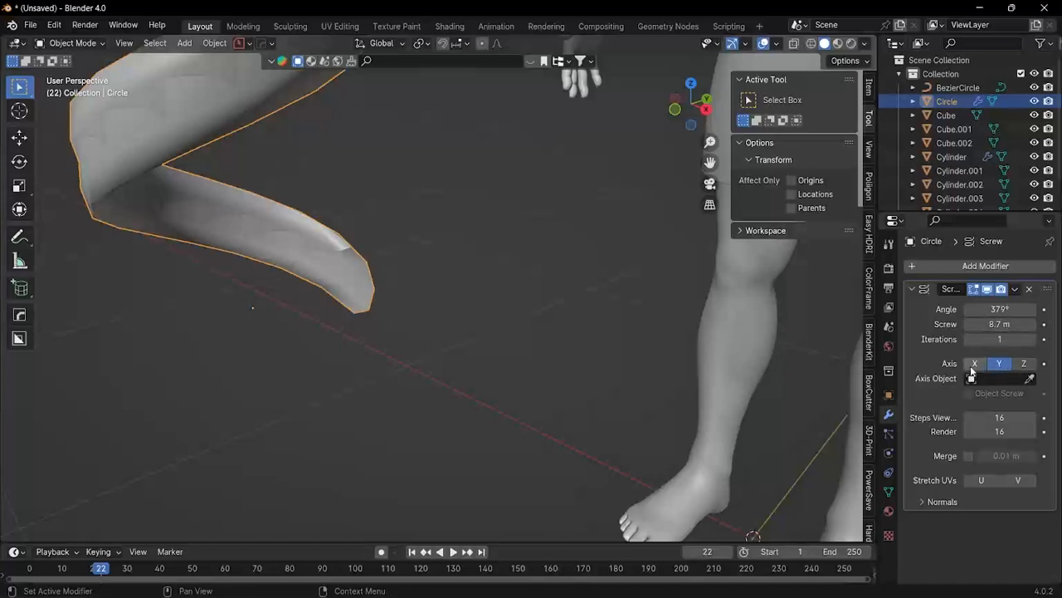
Step: Try the X and Z axes for the Screw modifier and return to Y
left_click(974, 364)
mouse_move(498, 324)
middle_mouse_down()
mouse_move(514, 322)
mouse_move(503, 319)
middle_mouse_up()
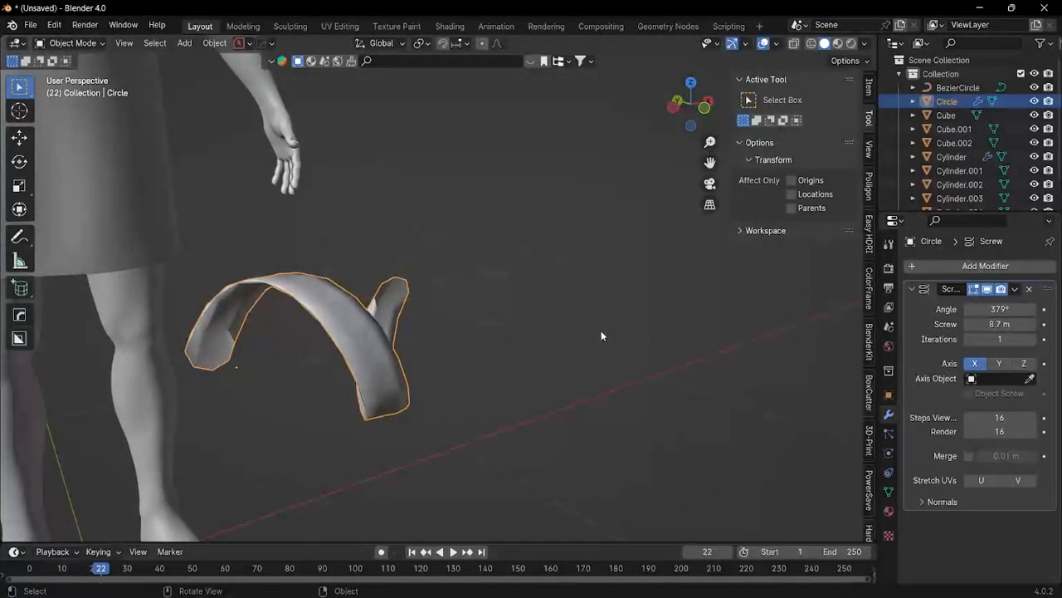
left_click(1024, 363)
left_click(997, 365)
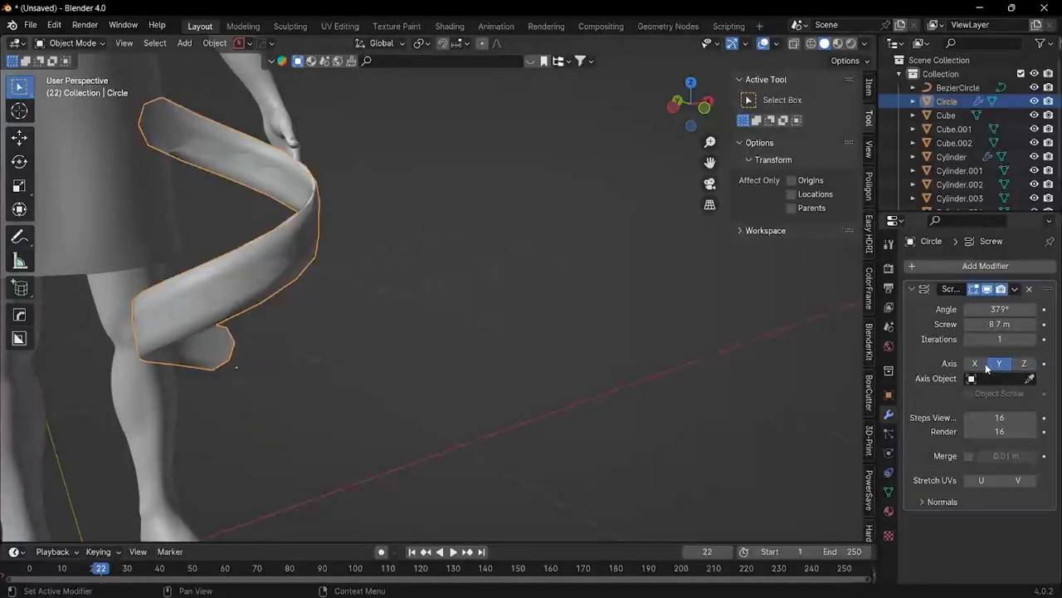
Step: Set the Screw modifier's angle to 377° and its iterations to 3
middle_click_drag(289, 255, 208, 274)
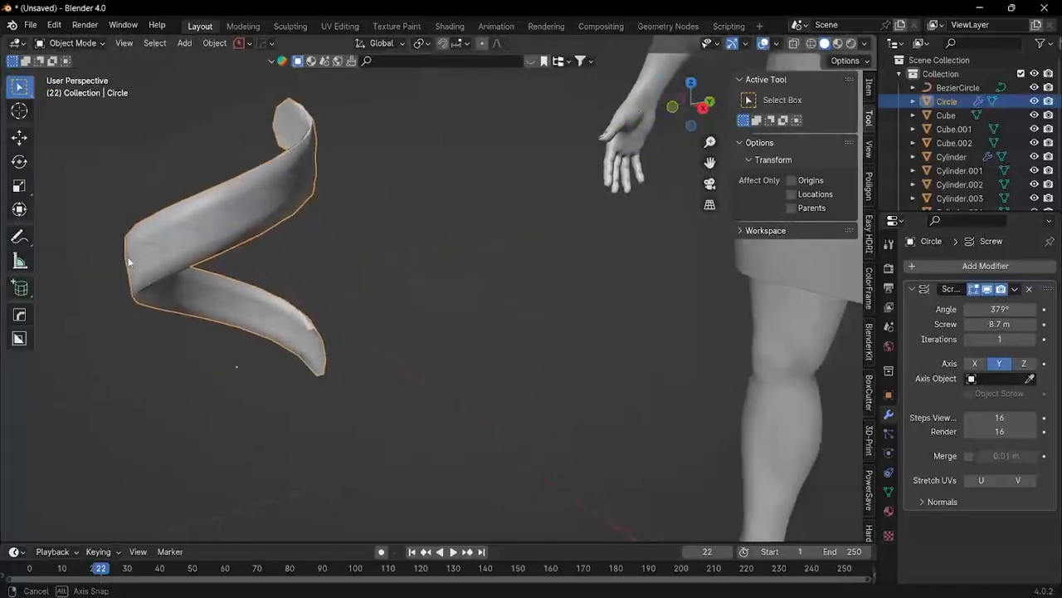
left_click_drag(1033, 357, 1059, 353)
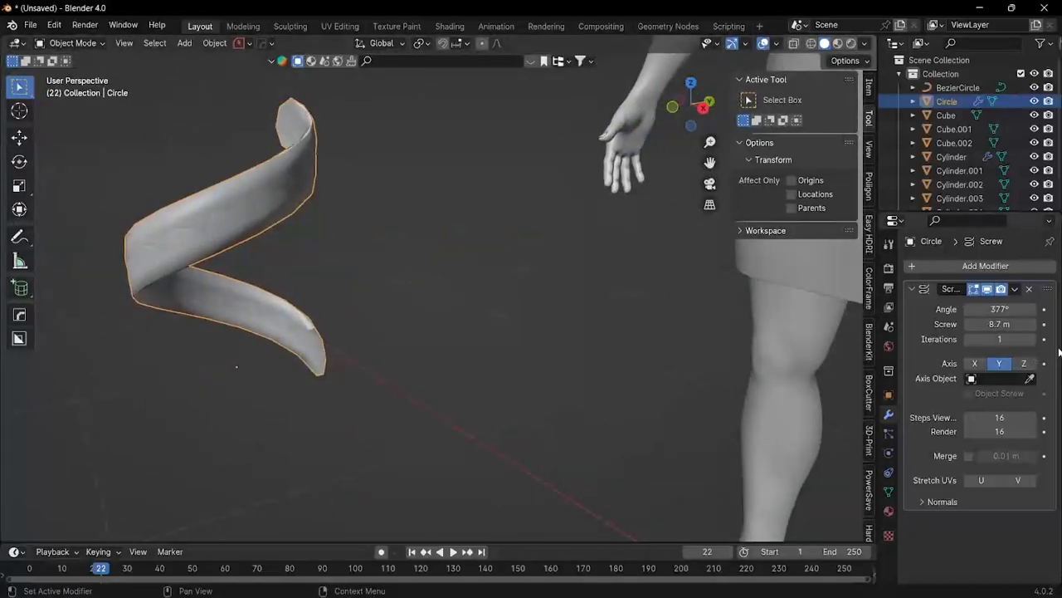
left_click(1033, 342)
left_click(1033, 341)
scroll(200, 332, "down", 4)
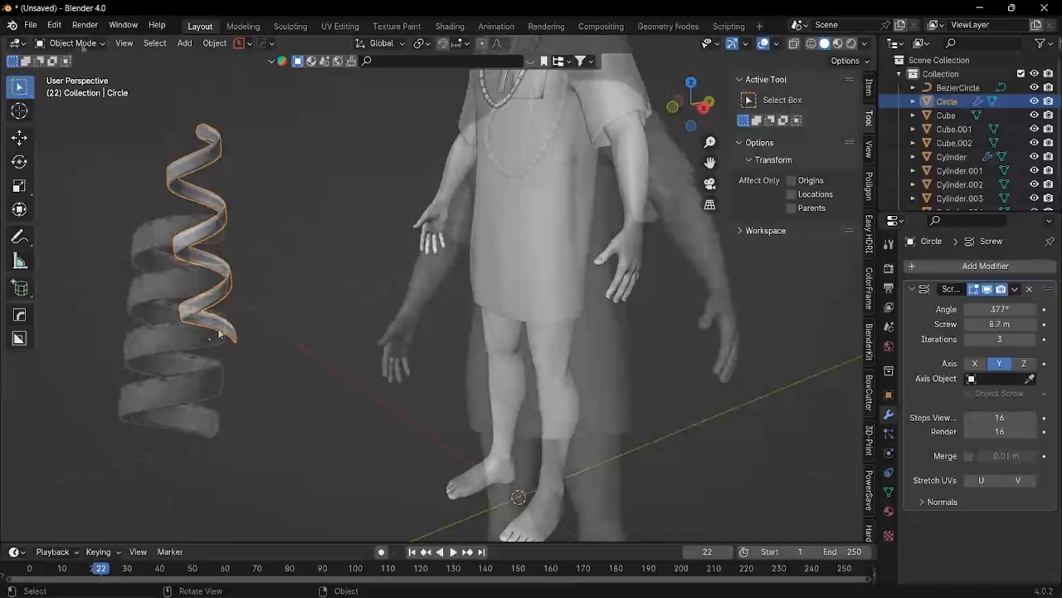
Step: In Edit Mode, scale the spiral's circle profile down to about half its size
left_click(73, 42)
left_click(71, 71)
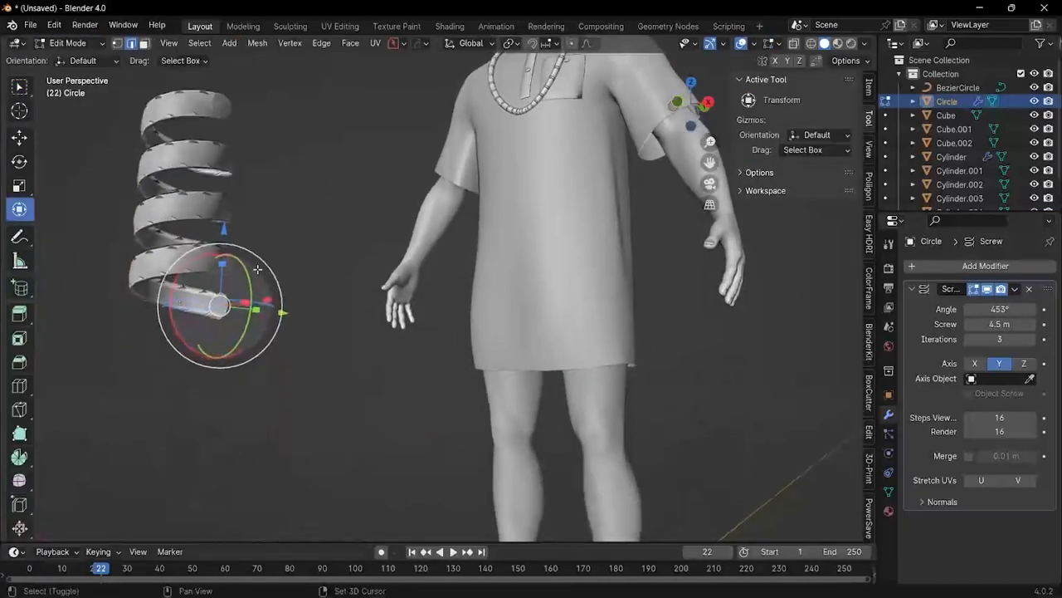
key("s")
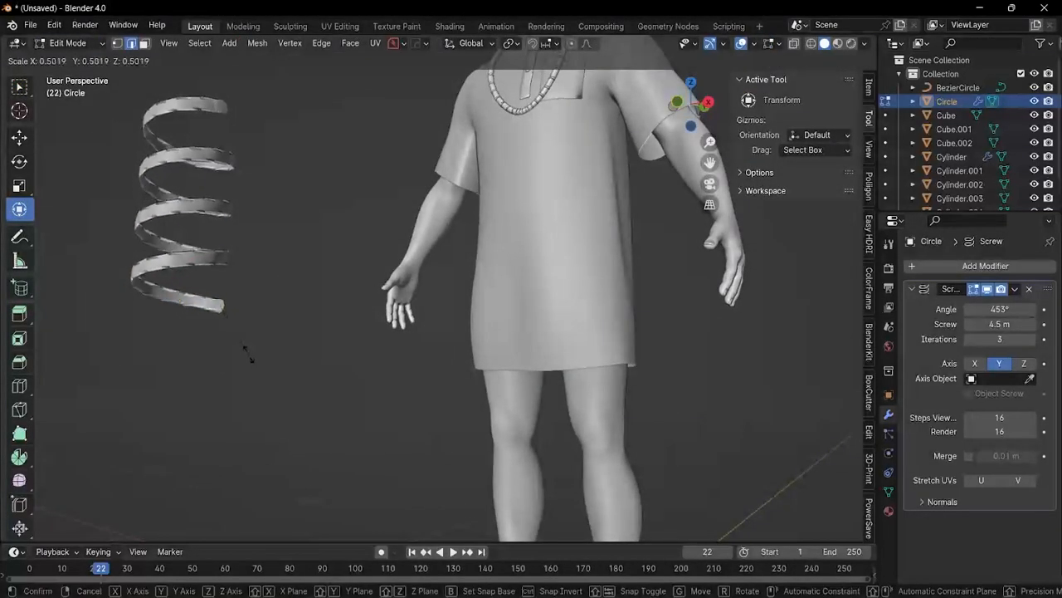
left_click(236, 336)
scroll(213, 308, "up", 2)
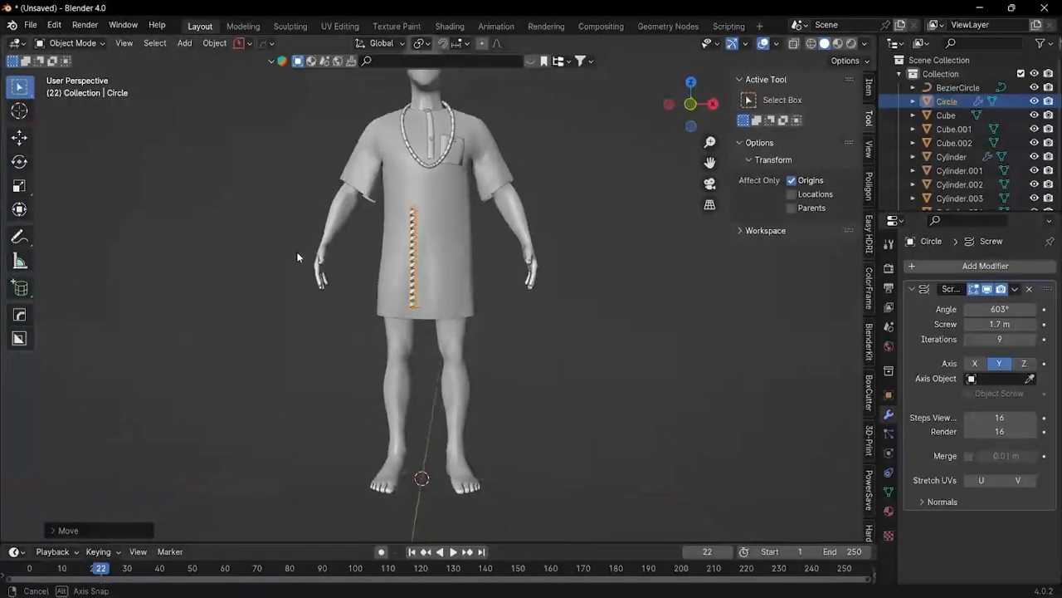
Step: Resize the spiral and, with transforms restricted to origins, shift its origin sideways to widen the coils
key("g")
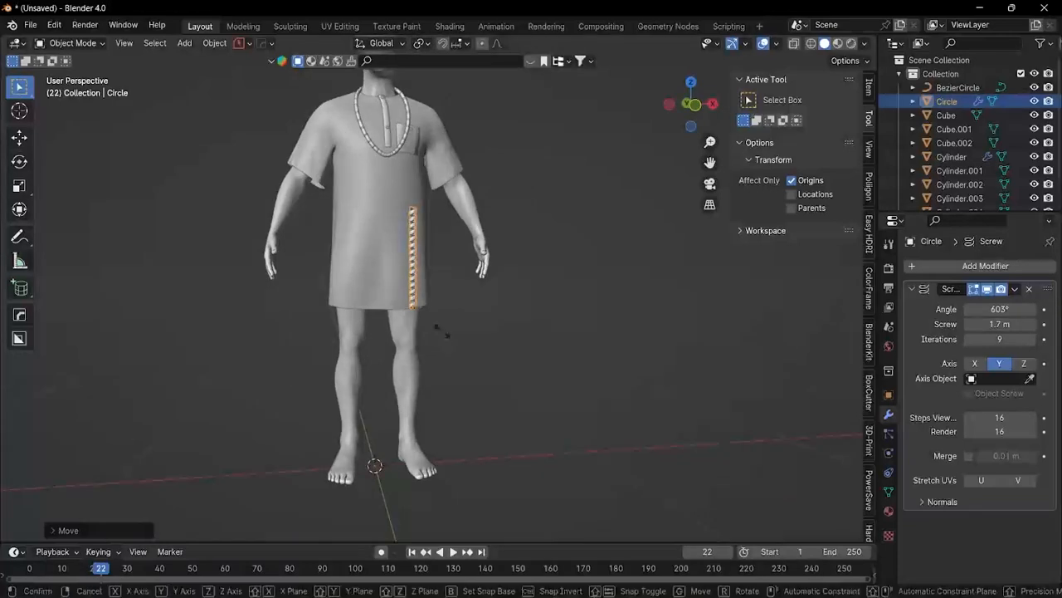
left_click(426, 323)
key("g")
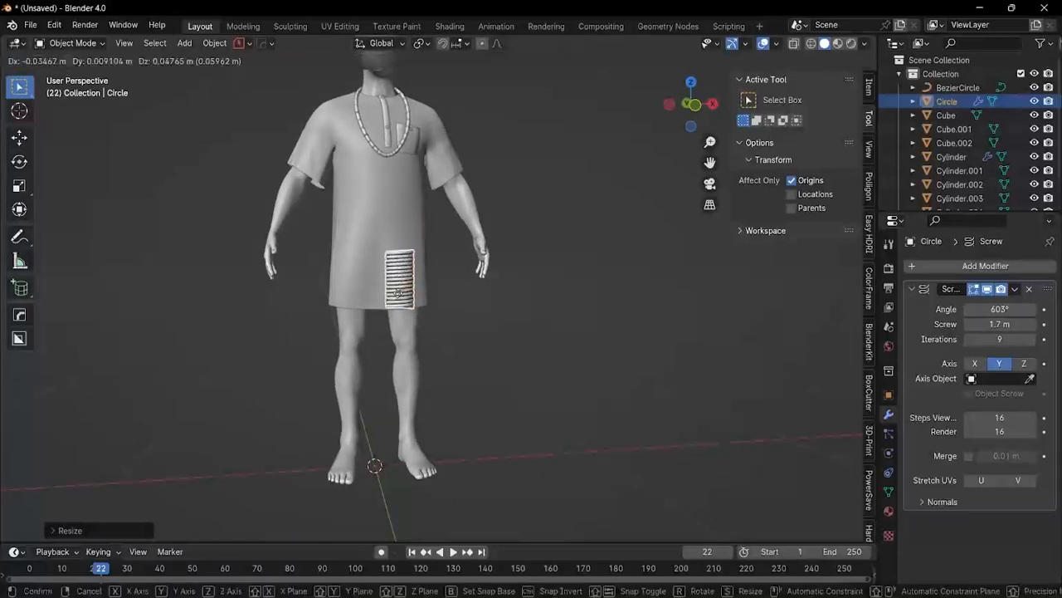
left_click(405, 295)
middle_click_drag(405, 294, 408, 296)
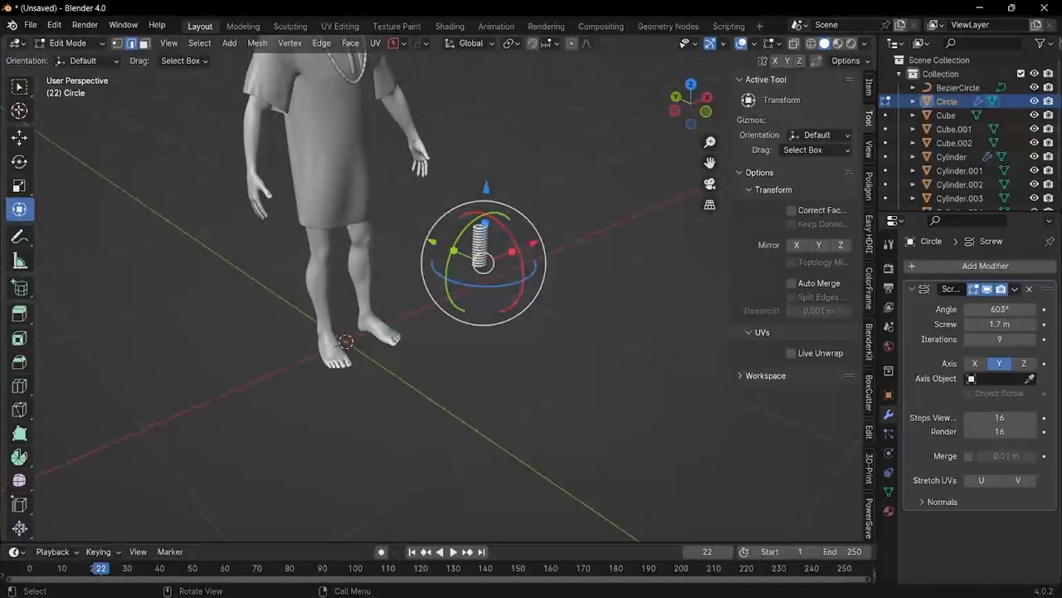
Step: Return to Object Mode and move the coil up to the character's chest, checking it from the front
left_click(71, 43)
left_click(79, 60)
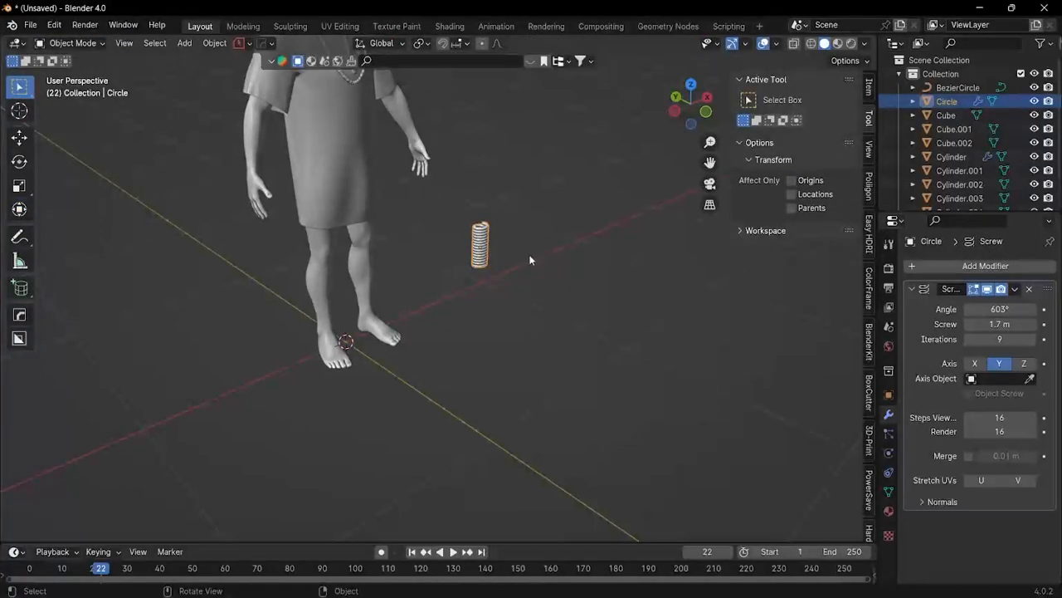
key("g")
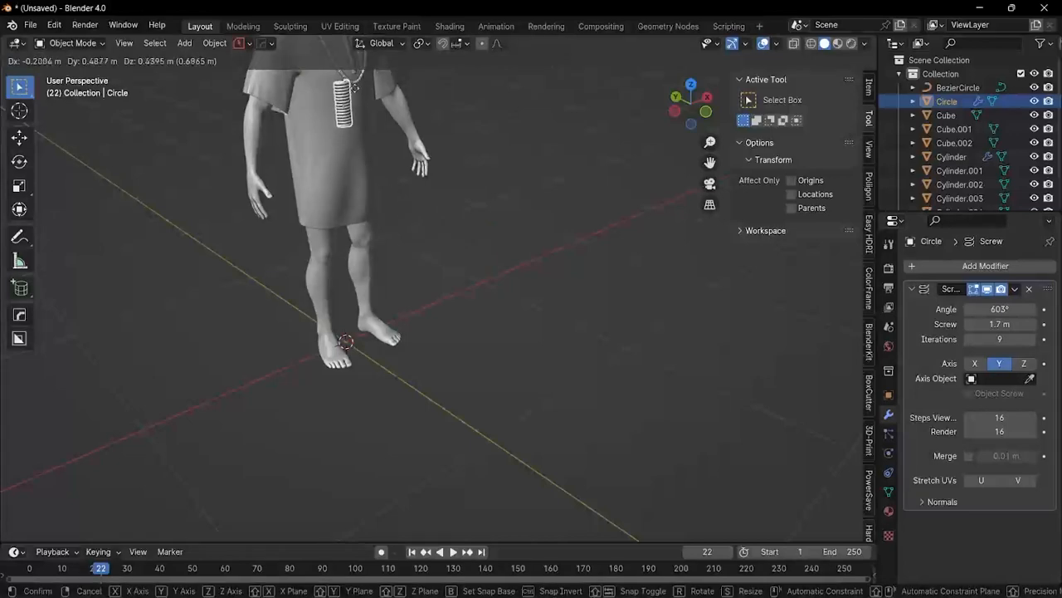
left_click(367, 73)
middle_click_drag(367, 73, 319, 127)
key("KP_1")
scroll(367, 113, "up", 5)
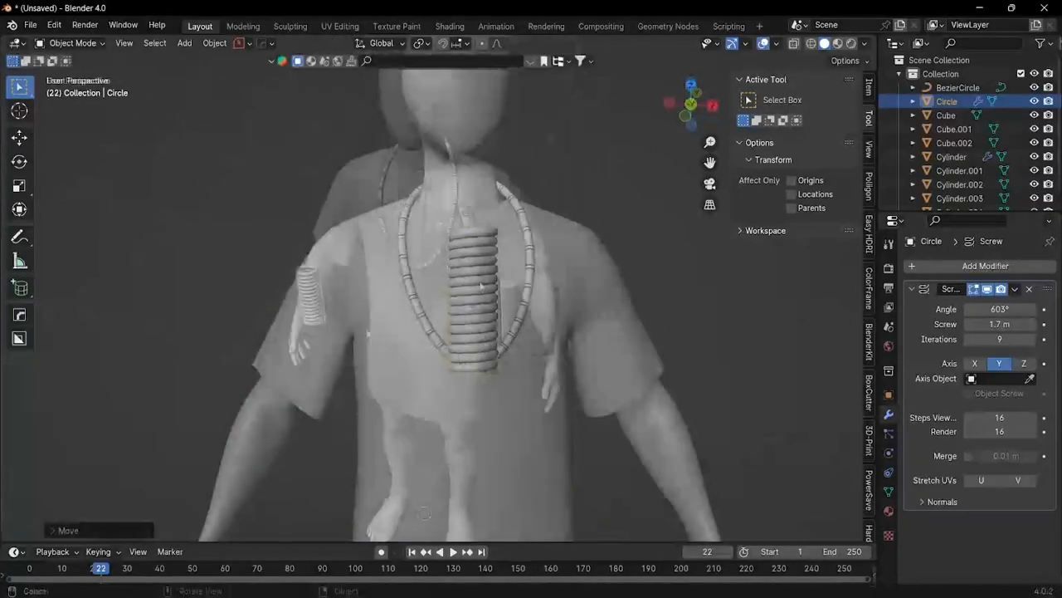
Step: Scale the coil down to about 0.14 and position it near the lower end of the shirt's button placket
key("s")
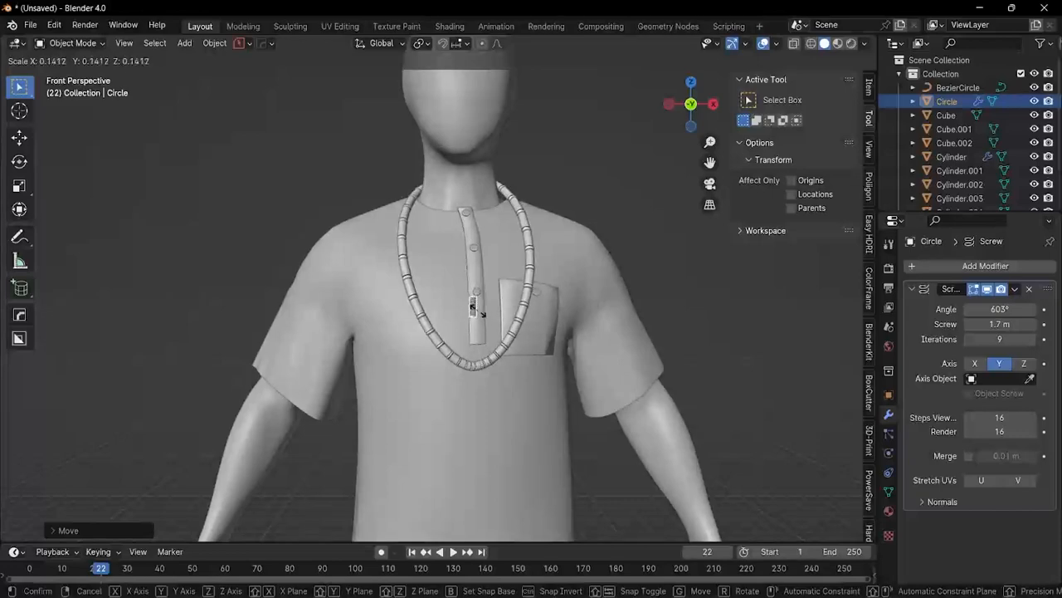
left_click(474, 307)
key("s")
left_click(481, 312)
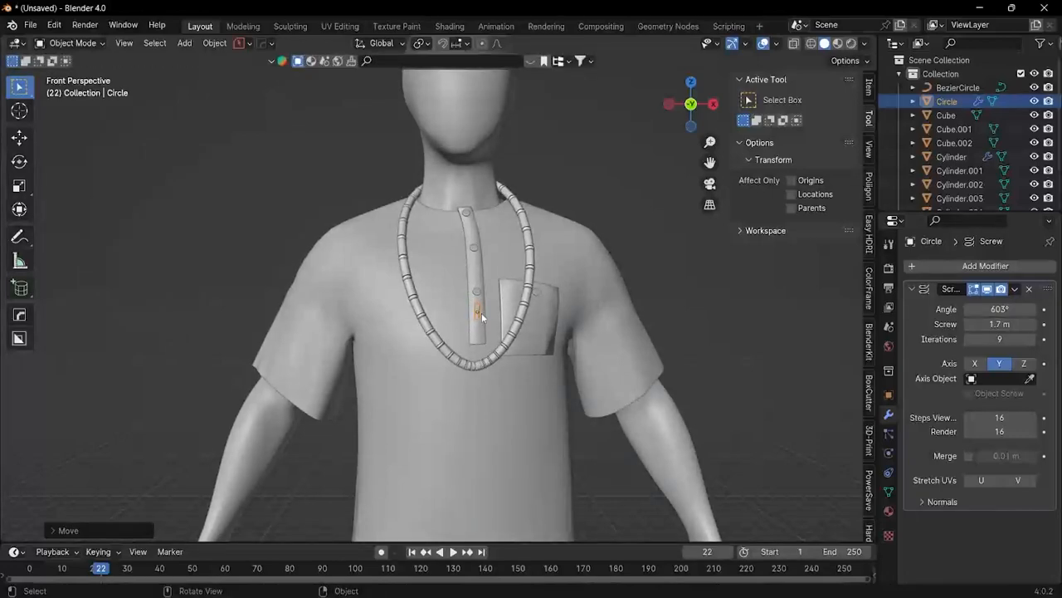
Step: Set the Screw modifier's angle to 598° and screw offset to 5.8 m, and scale the coil down to about 0.31
middle_click_drag(482, 312, 535, 328)
scroll(535, 329, "up", 3)
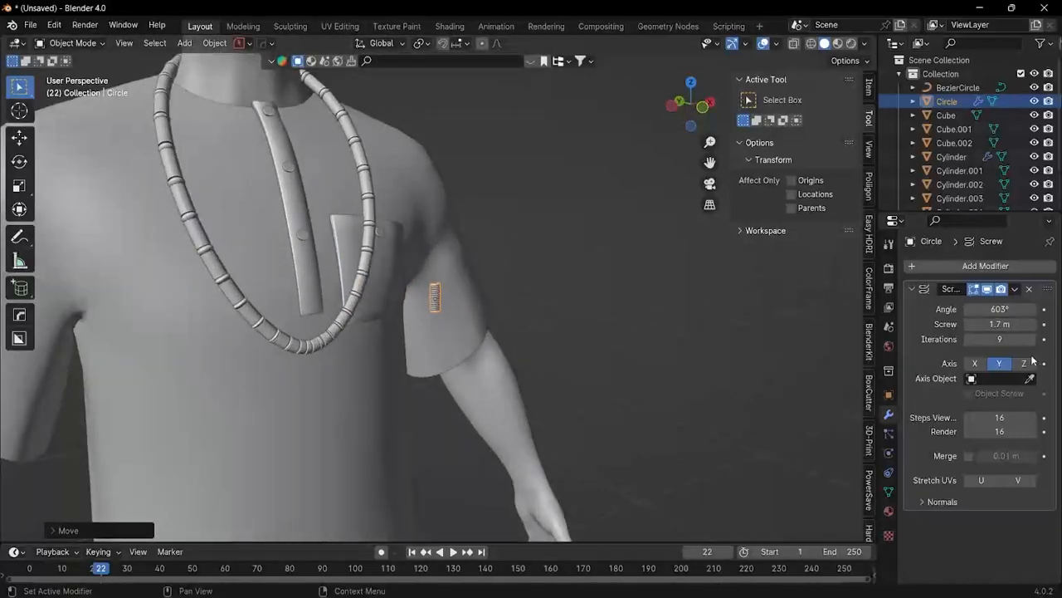
left_click_drag(999, 308, 1025, 323)
key("s")
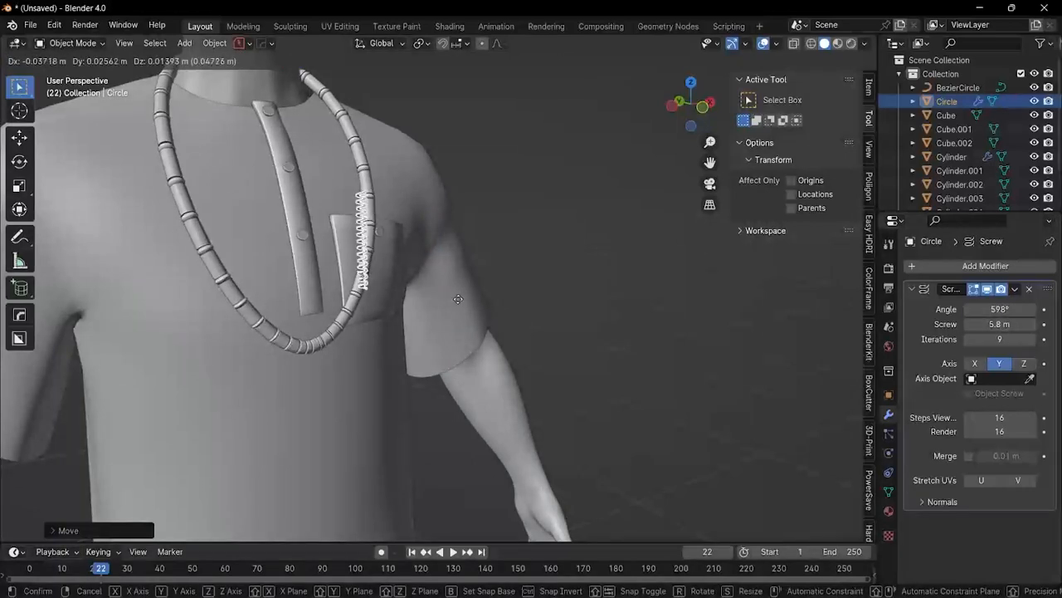
left_click(504, 322)
key("s")
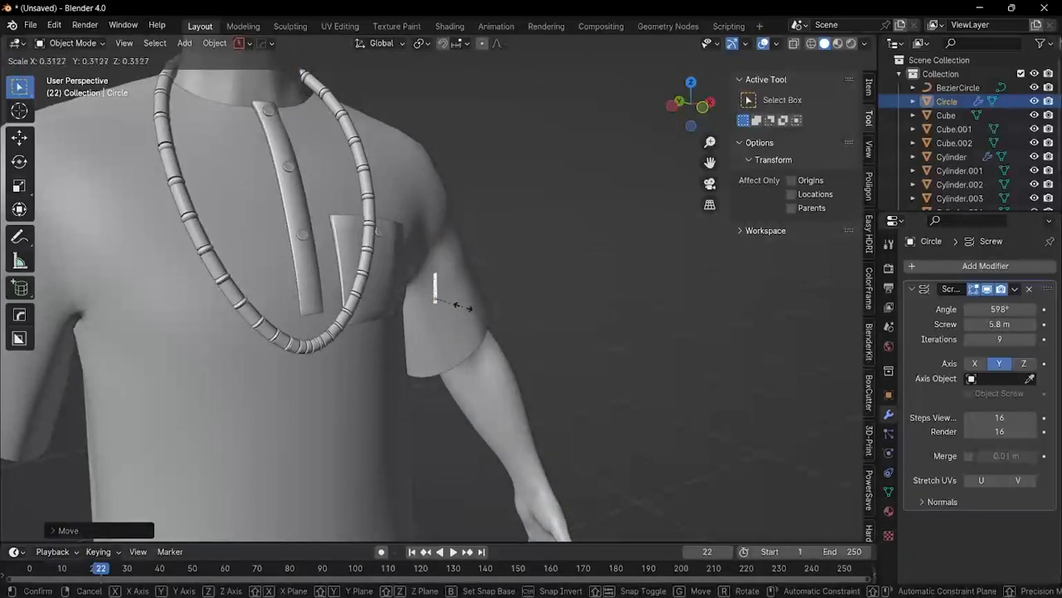
left_click(453, 302)
Step: Move the coil over the button placket between two shirt buttons and enlarge it
key("g")
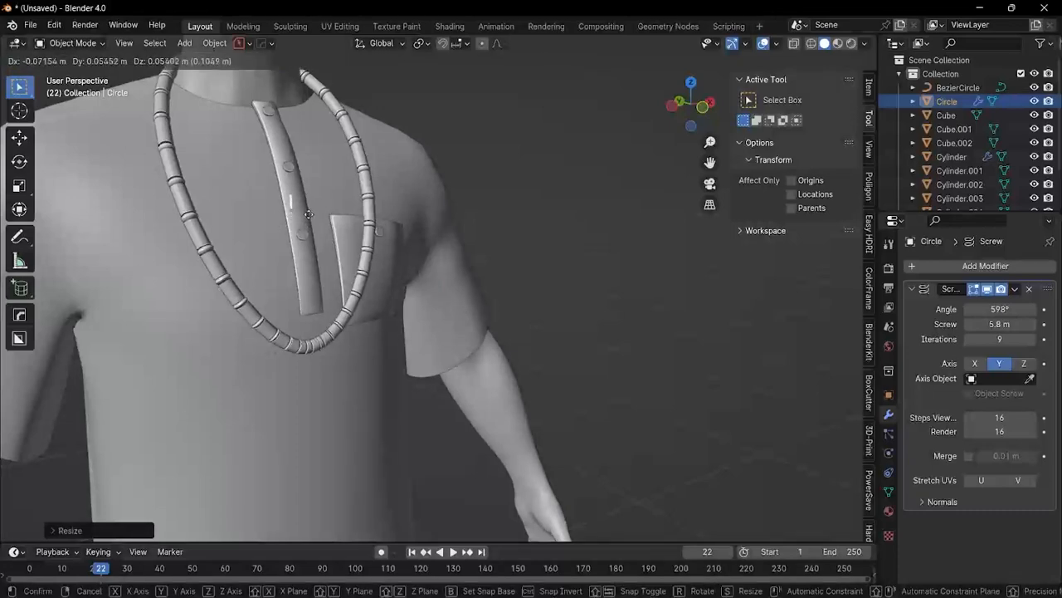
left_click(308, 215)
key("s")
left_click(340, 256)
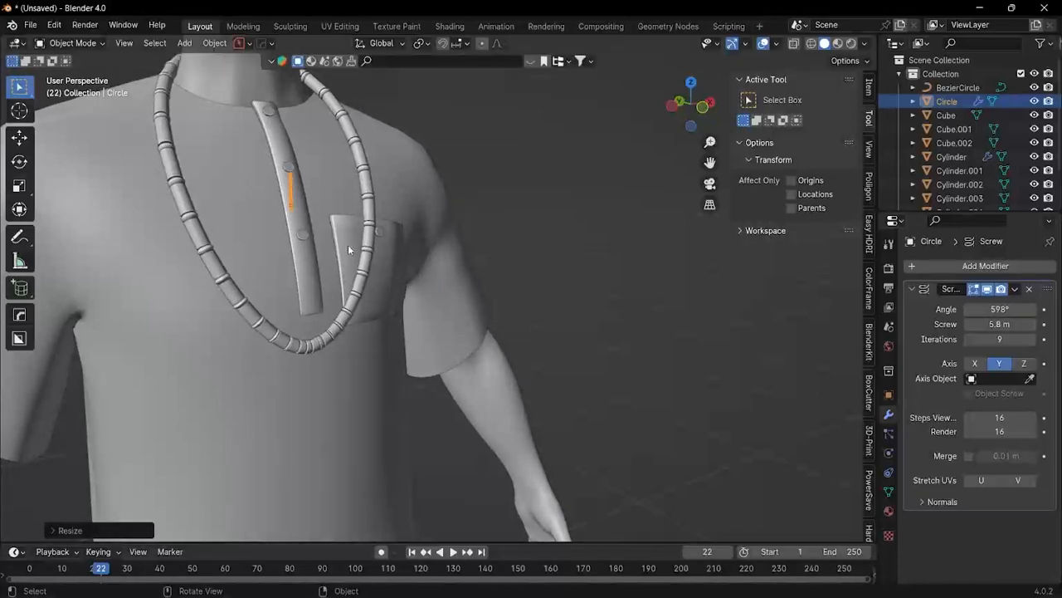
Step: From the front view, add a Path curve and raise it to the character's upper body
middle_click_drag(348, 244, 274, 268)
left_click(699, 112)
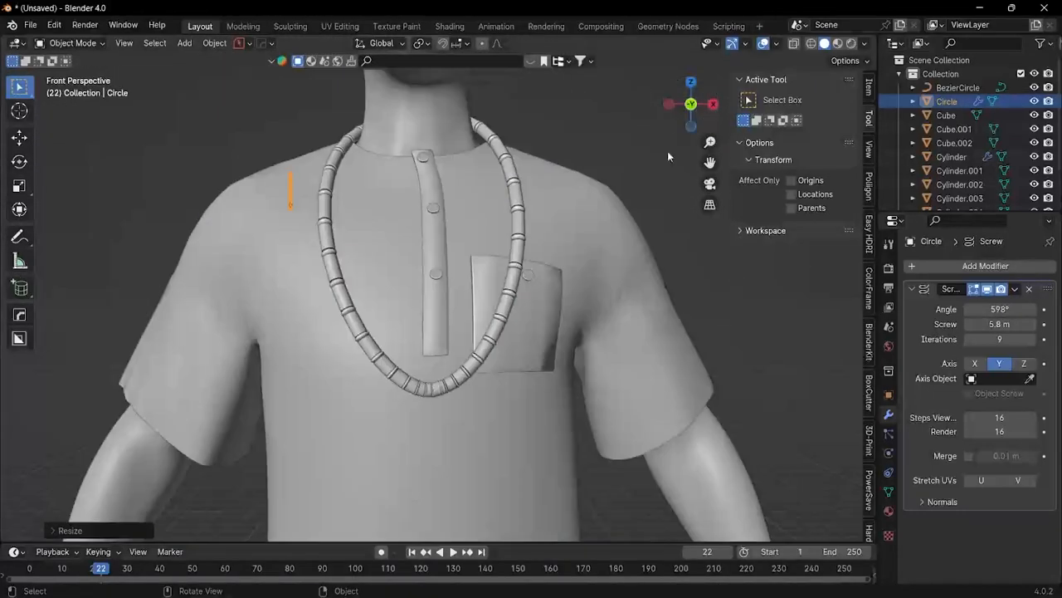
key("shift+a")
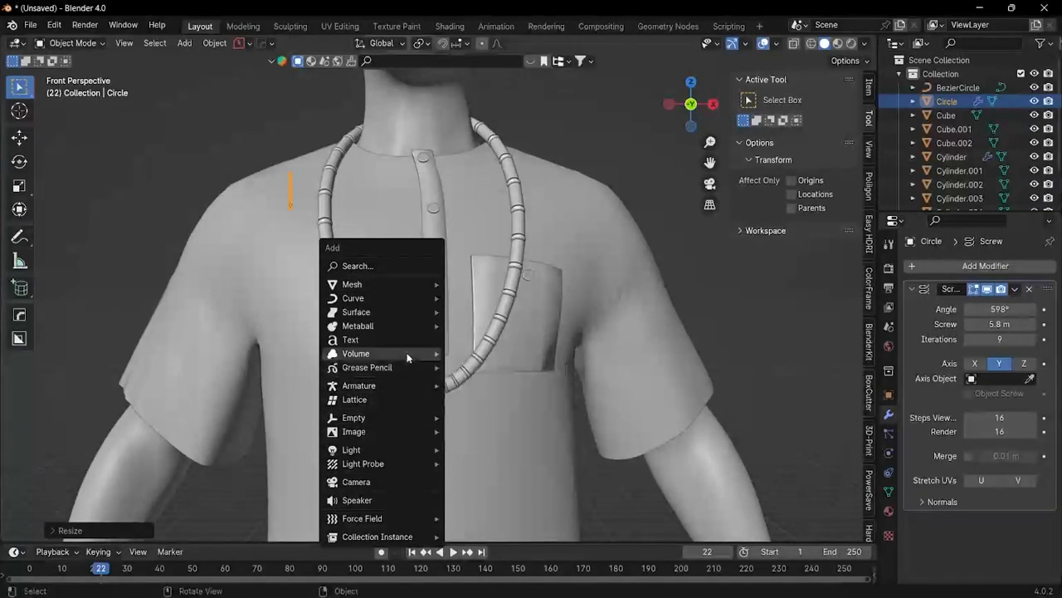
mouse_move(402, 299)
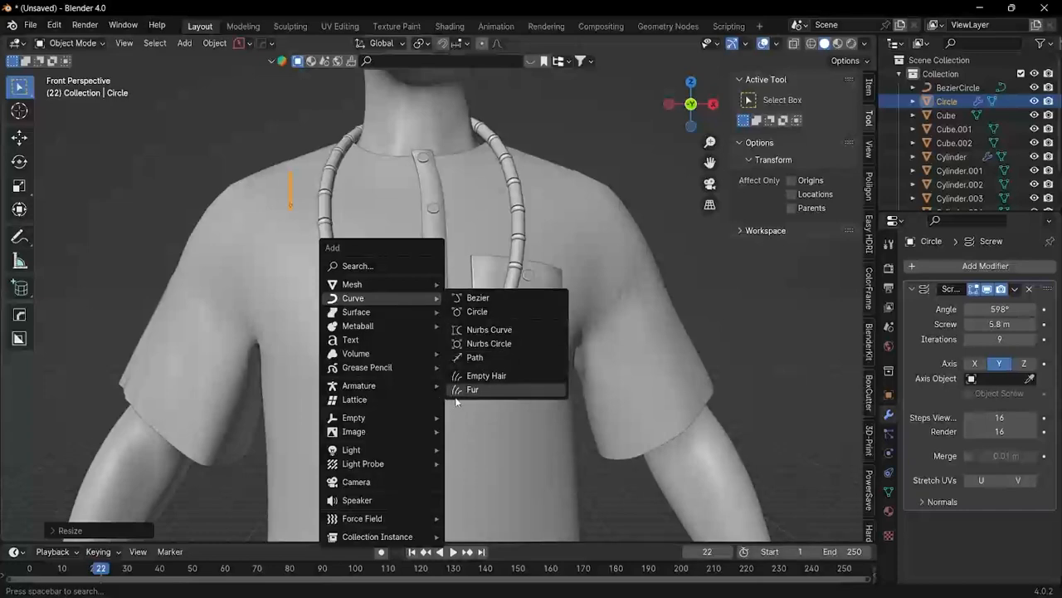
left_click(474, 356)
scroll(501, 383, "down", 8)
scroll(501, 384, "down", 3)
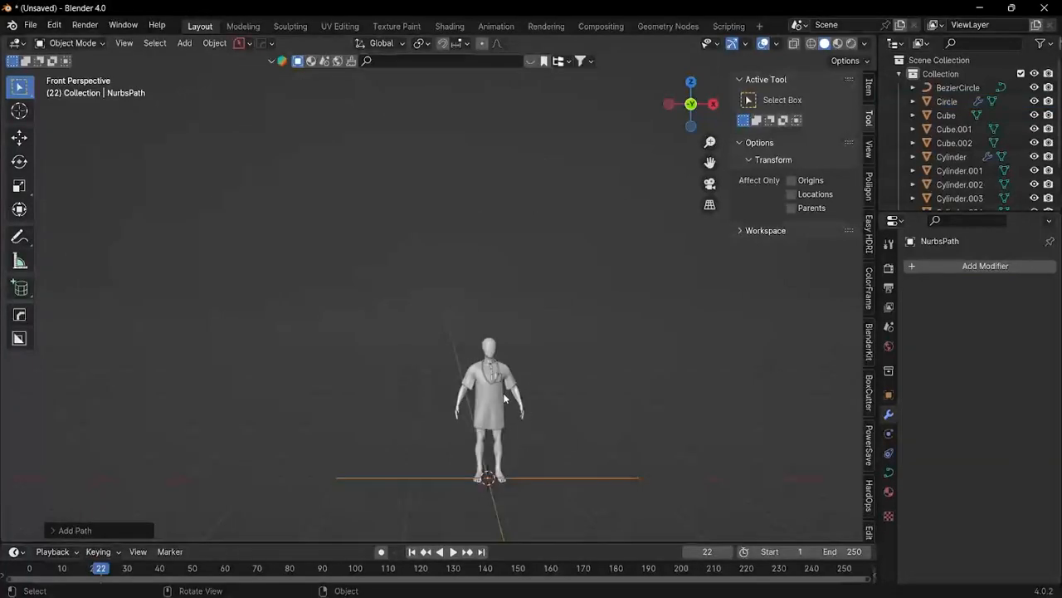
scroll(503, 393, "up", 3)
key("g")
left_click(520, 213)
Step: Scale the path down until it is shorter than the character's shoulder width
scroll(531, 254, "up", 2)
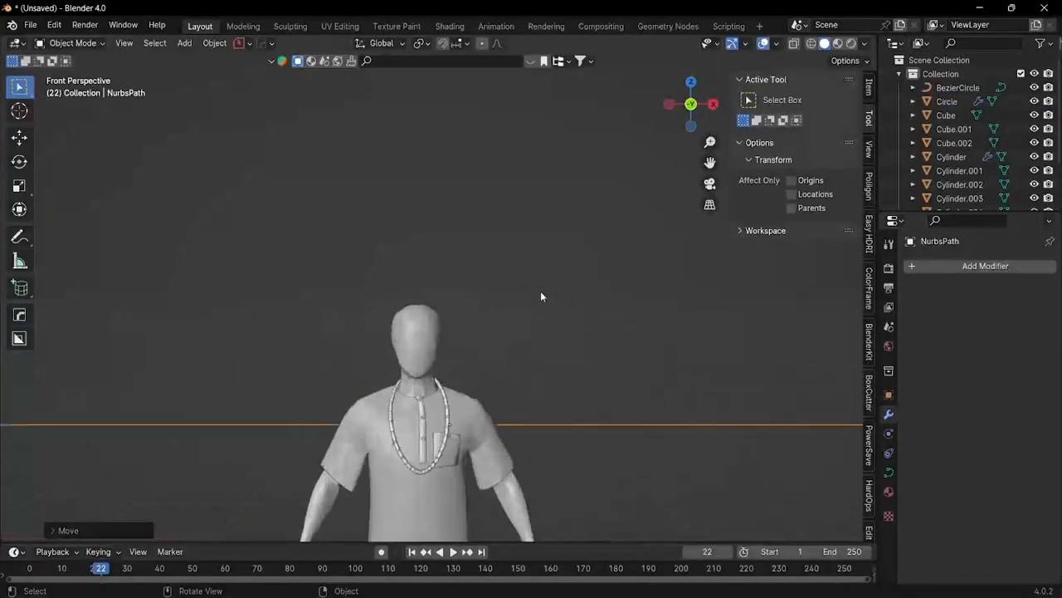
key("s")
left_click(457, 416)
scroll(457, 416, "down", 4)
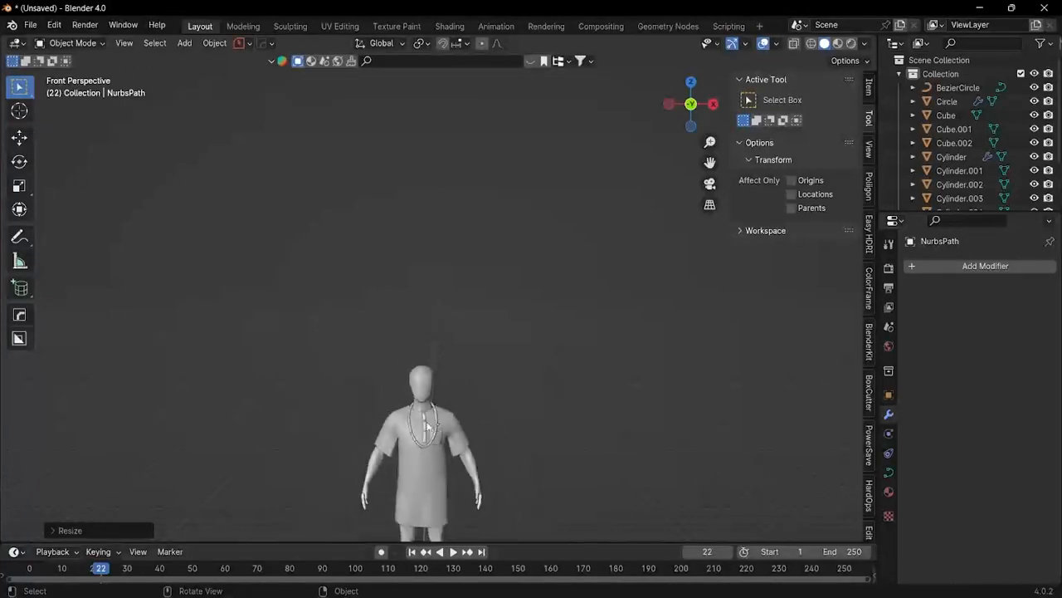
middle_click_drag(465, 419, 532, 428)
key("r")
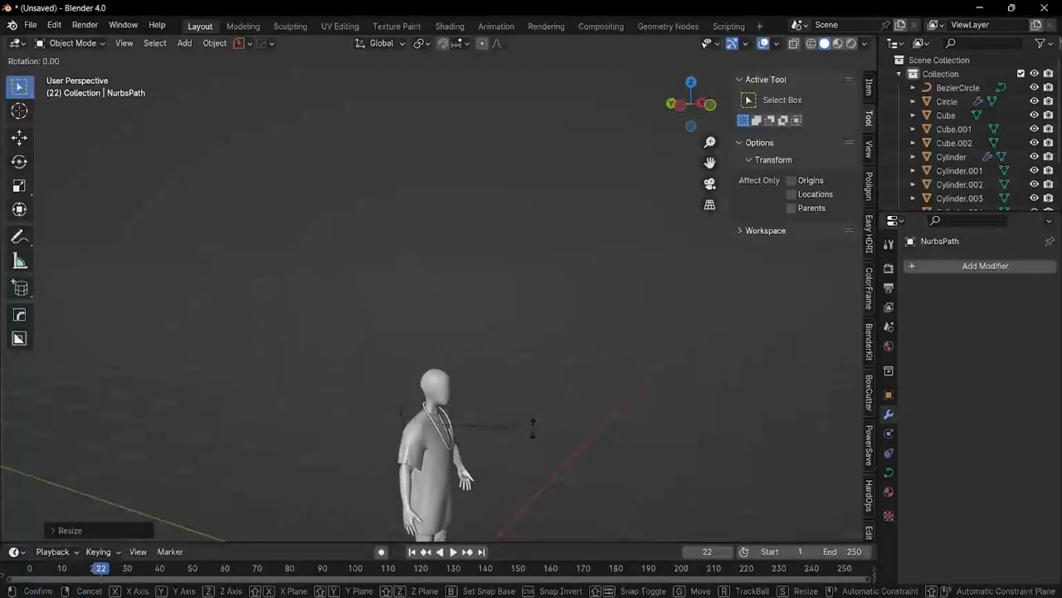
key("y")
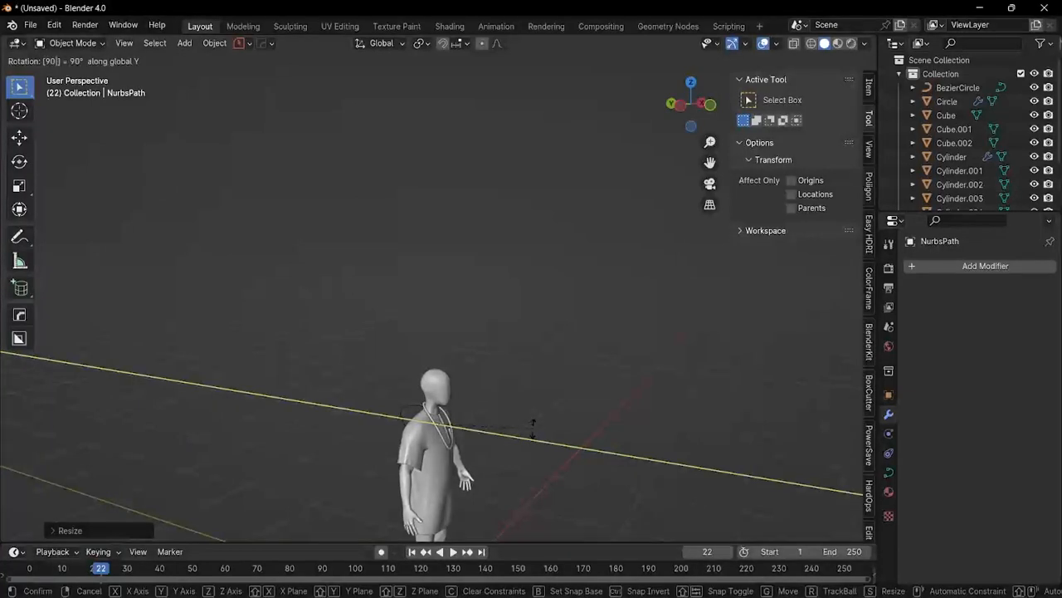
key("Return")
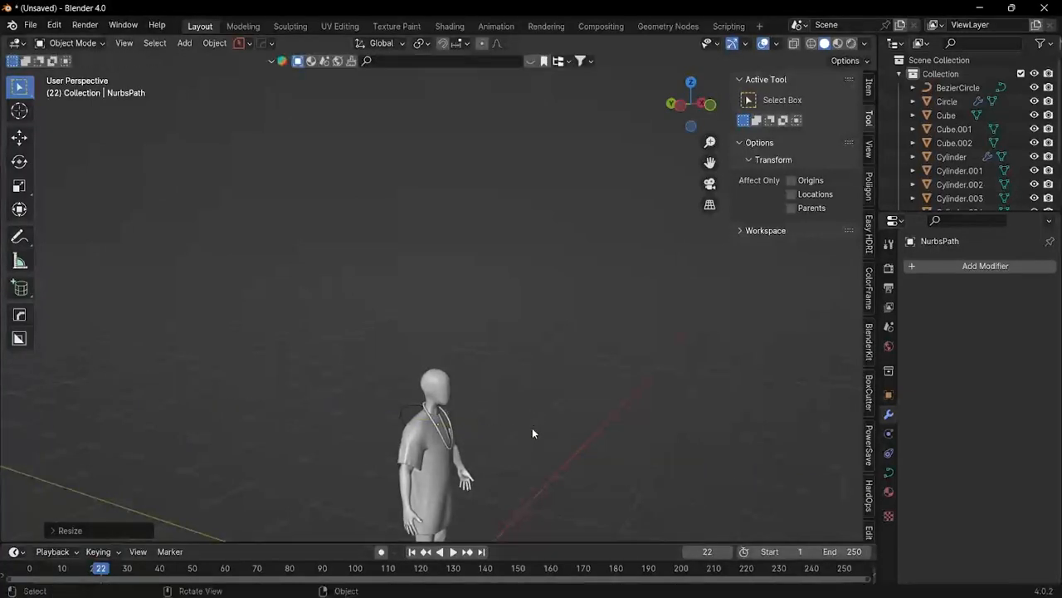
Step: Move the path clear of the character's body beside the head and rotate it 90° about the global Y axis
key("g")
left_click(591, 385)
middle_click_drag(591, 385, 503, 389)
scroll(504, 389, "up", 1)
key("r")
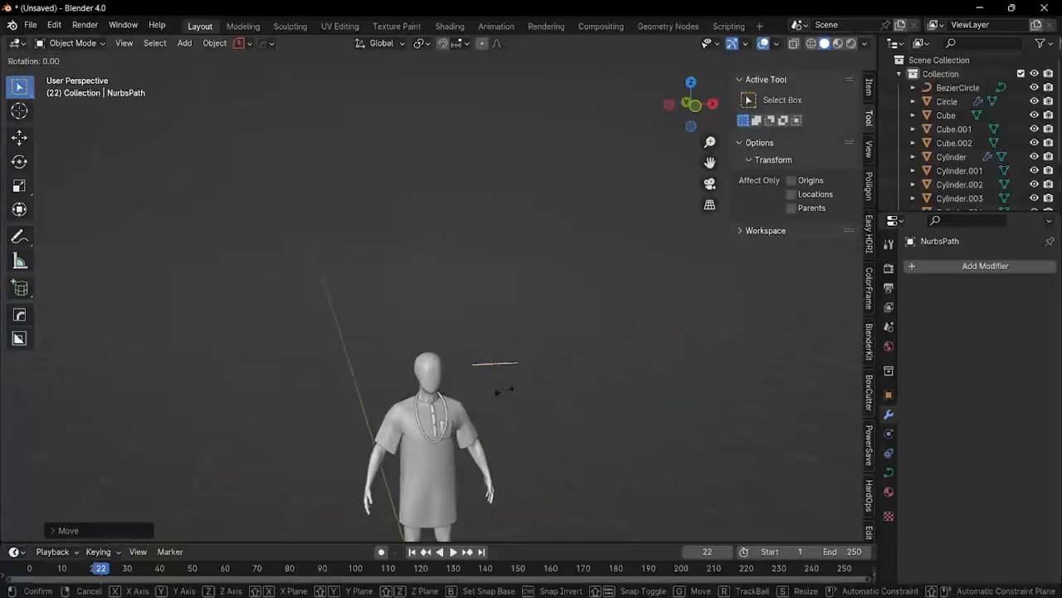
key("y")
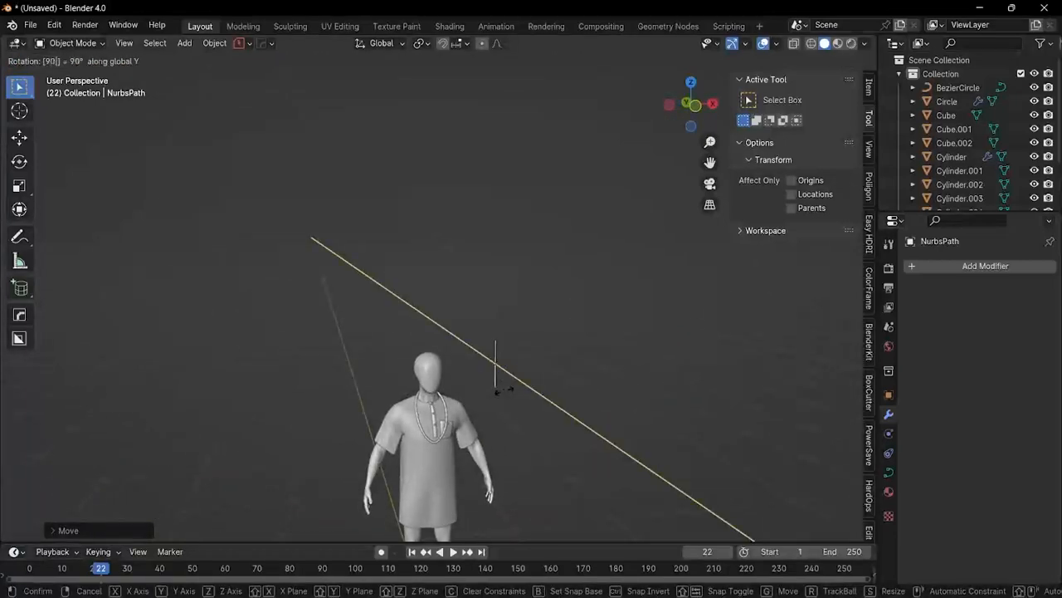
key("Return")
Step: Lower the vertical path to chest height in front of the character
middle_click_drag(533, 387, 597, 386)
key("g")
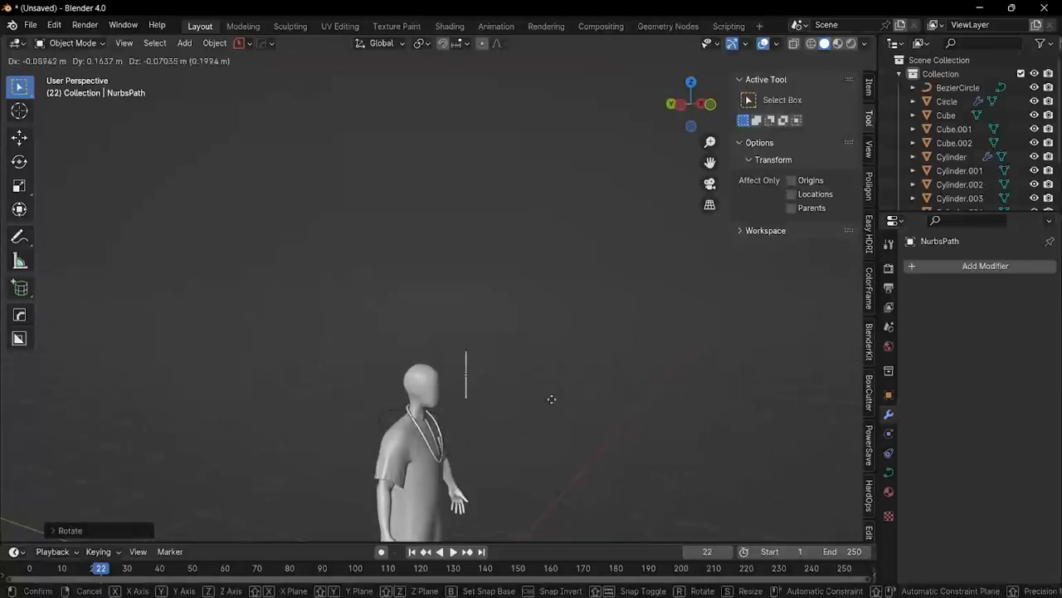
left_click(550, 462)
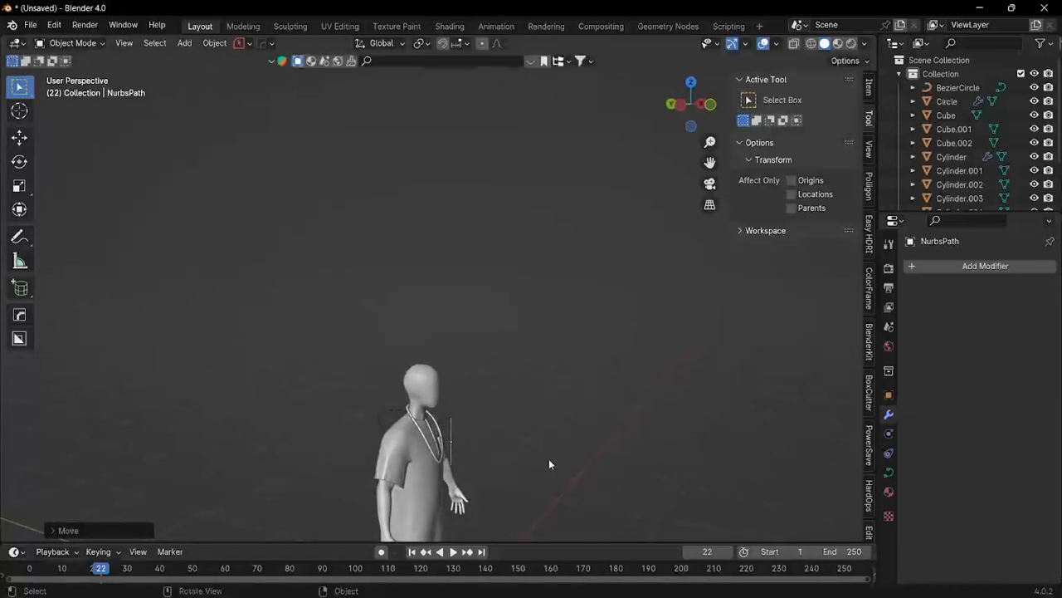
middle_click_drag(508, 436, 482, 303)
scroll(470, 429, "up", 3)
scroll(462, 288, "up", 3)
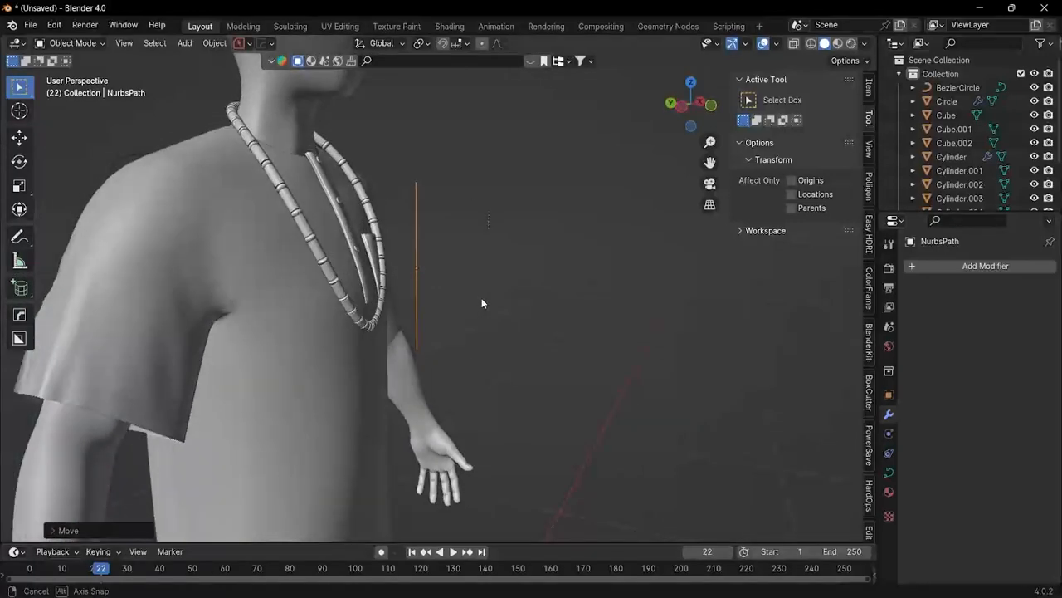
Step: Scale up the Screw-modifier coil and move it across the chest towards the vertical path
left_click(487, 218)
middle_click_drag(487, 217, 425, 247)
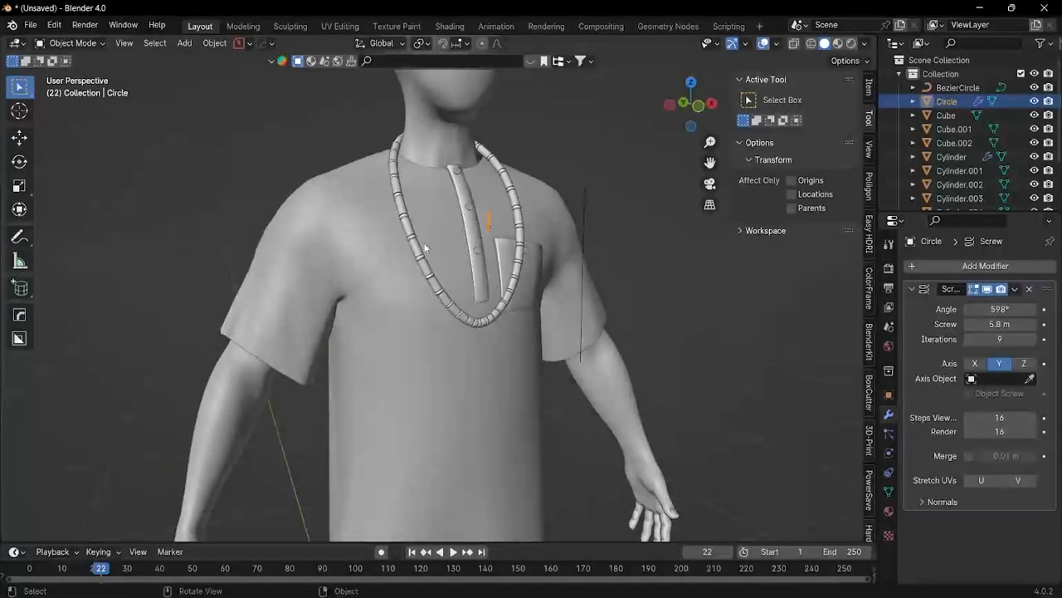
key("s")
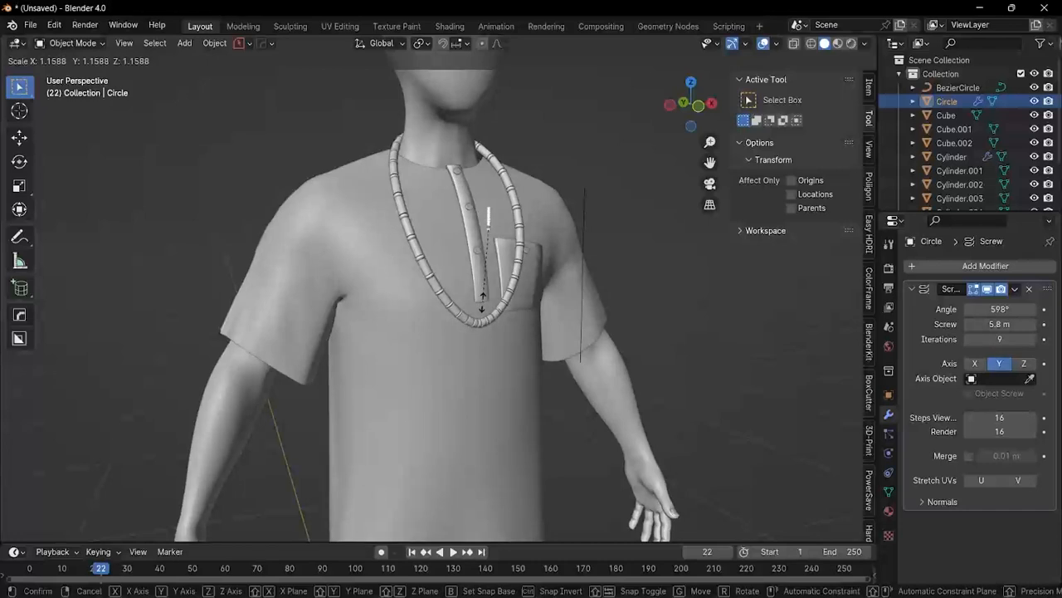
left_click(484, 340)
key("g")
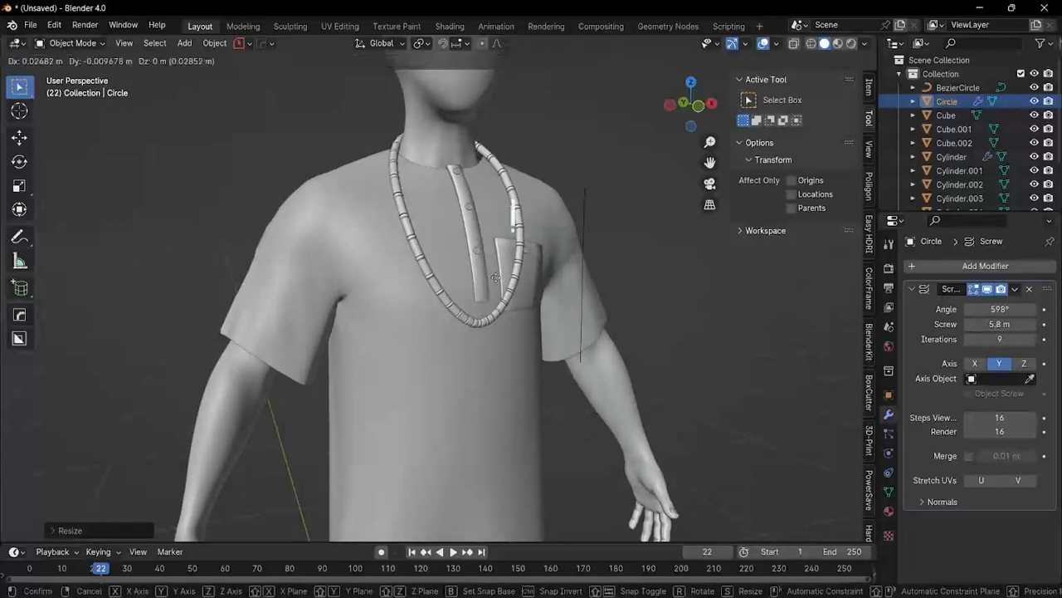
left_click(561, 319)
Step: Select the path together with the coil and move both across to the upper chest
middle_click_drag(610, 334, 620, 279)
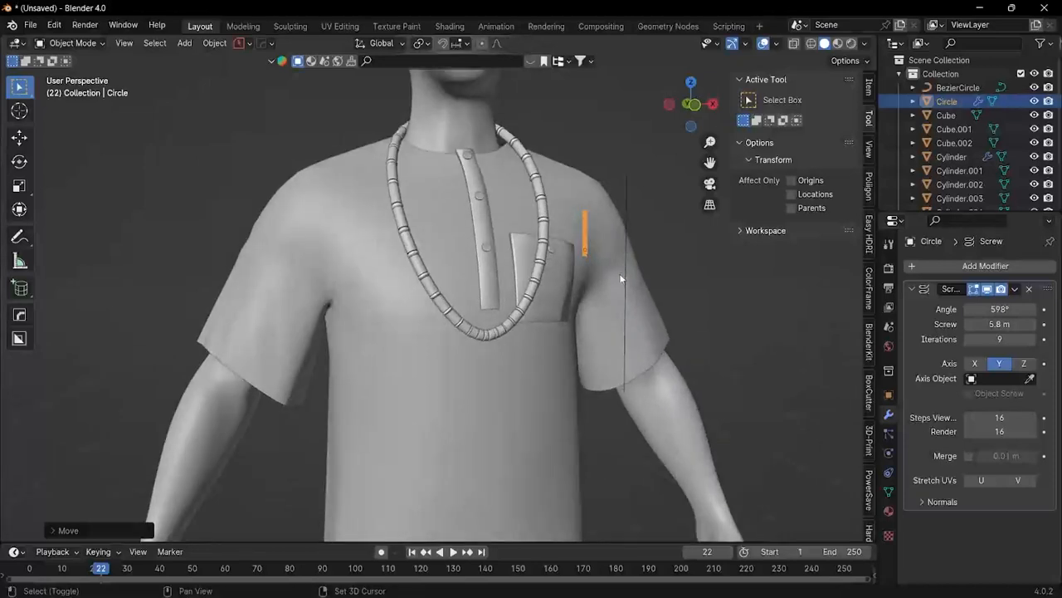
left_click(625, 271)
key("g")
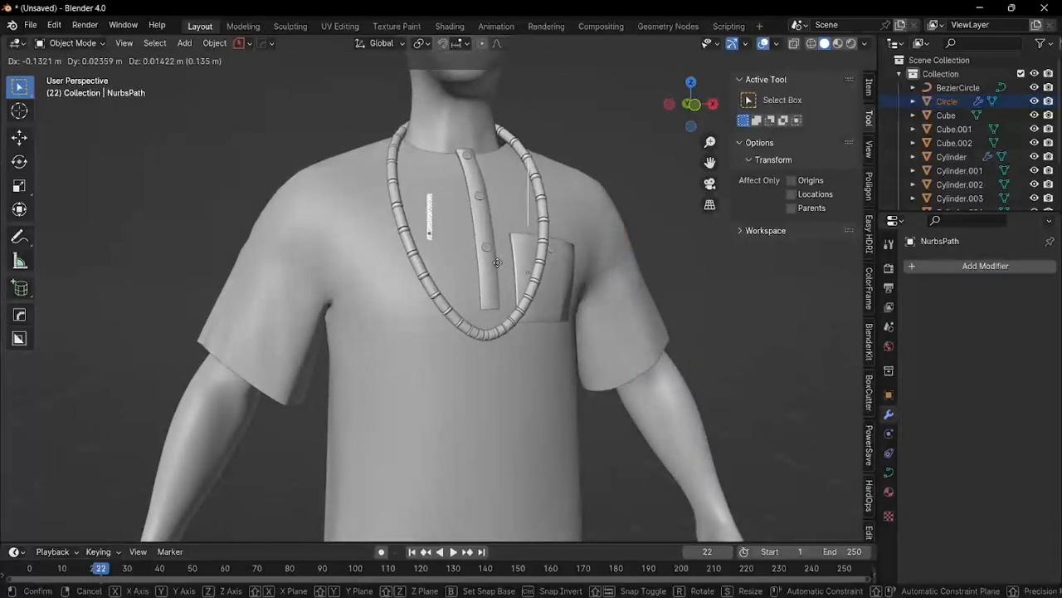
left_click(497, 217)
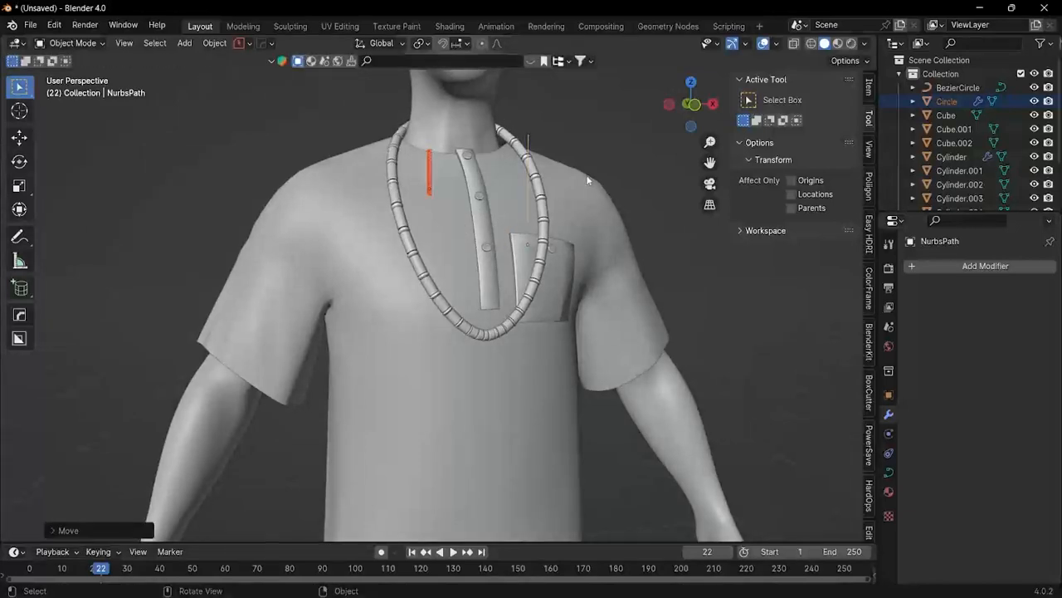
Step: Rotate the coil and path together about the global X axis to follow the slope of the chest
middle_click_drag(617, 179, 619, 208)
key("r")
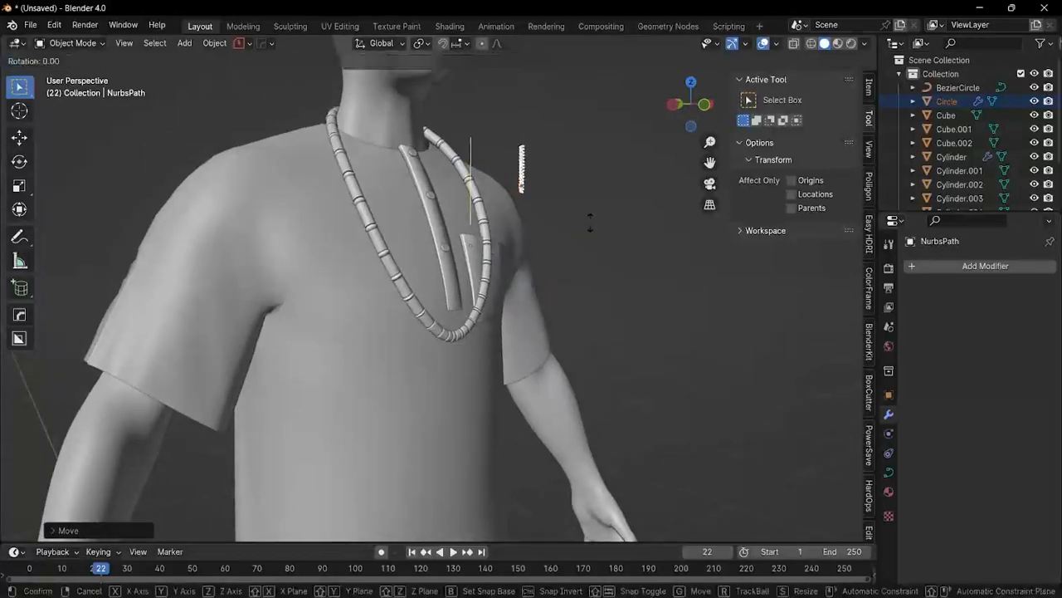
key("x")
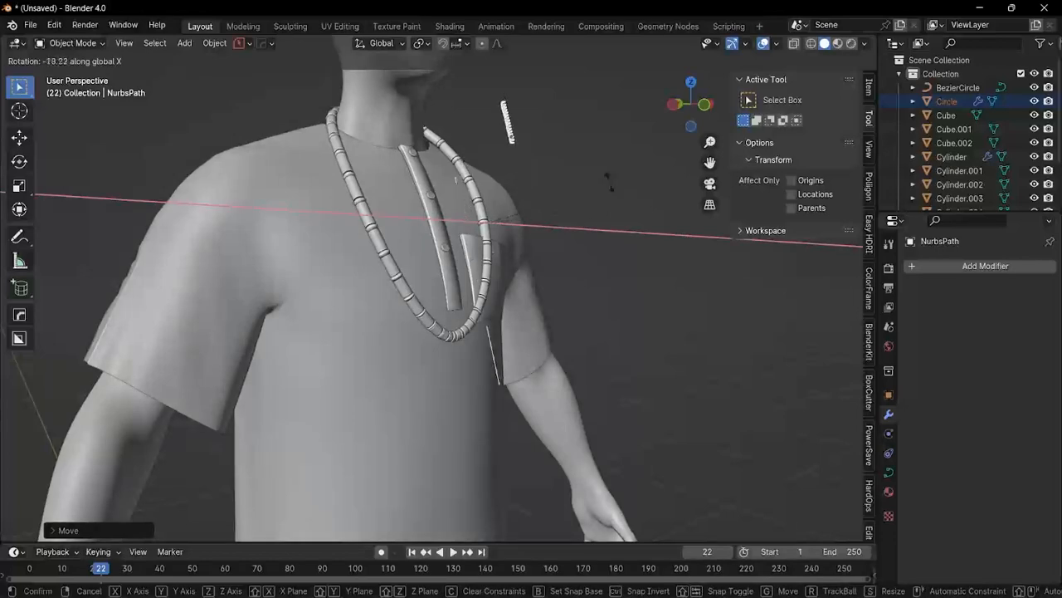
left_click(542, 267)
Step: Shift the coil and path sideways along X, then place the path beside the shirt's button placket
middle_click_drag(542, 266, 539, 286)
key("g")
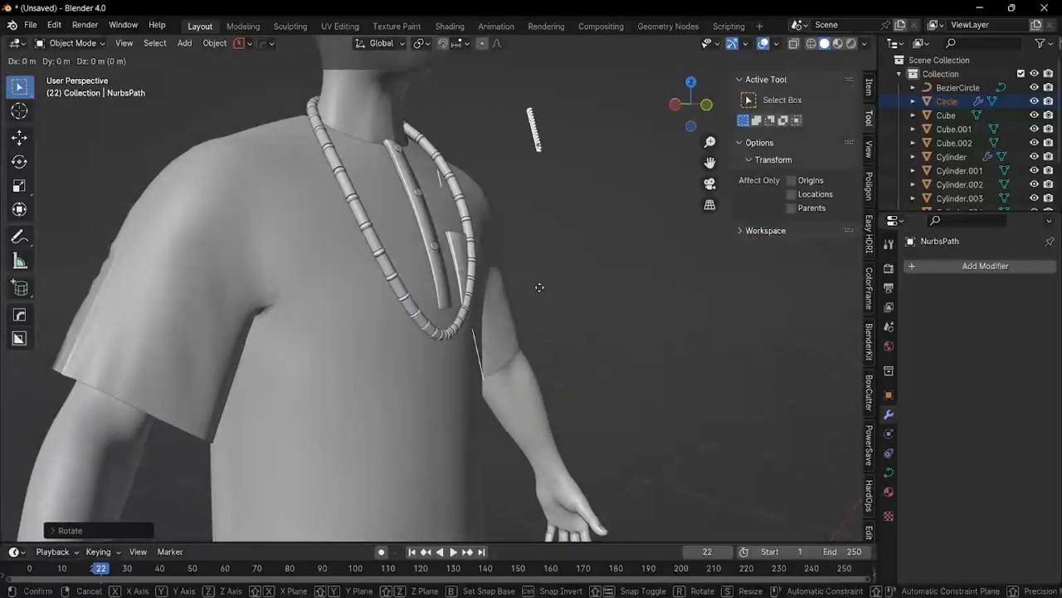
key("x")
left_click(572, 298)
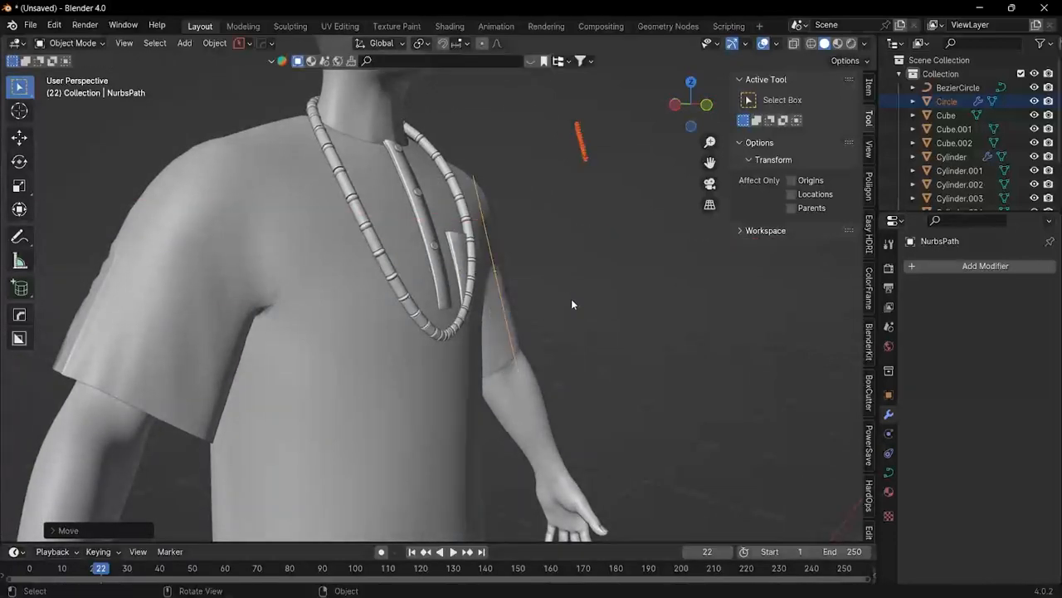
mouse_move(572, 299)
middle_mouse_down()
mouse_move(489, 332)
mouse_move(556, 311)
middle_mouse_up()
key("g")
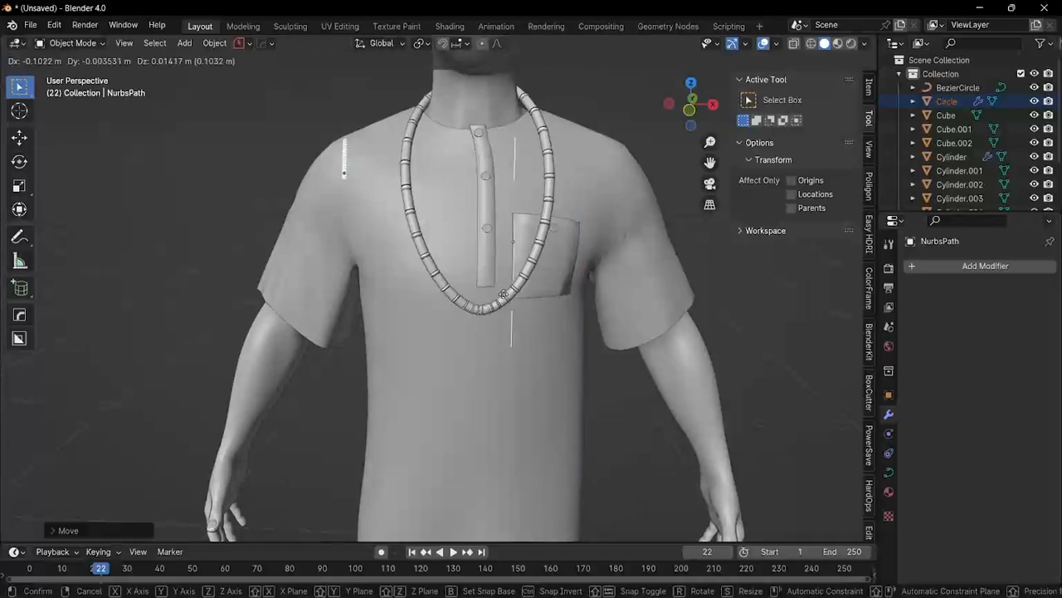
left_click(487, 293)
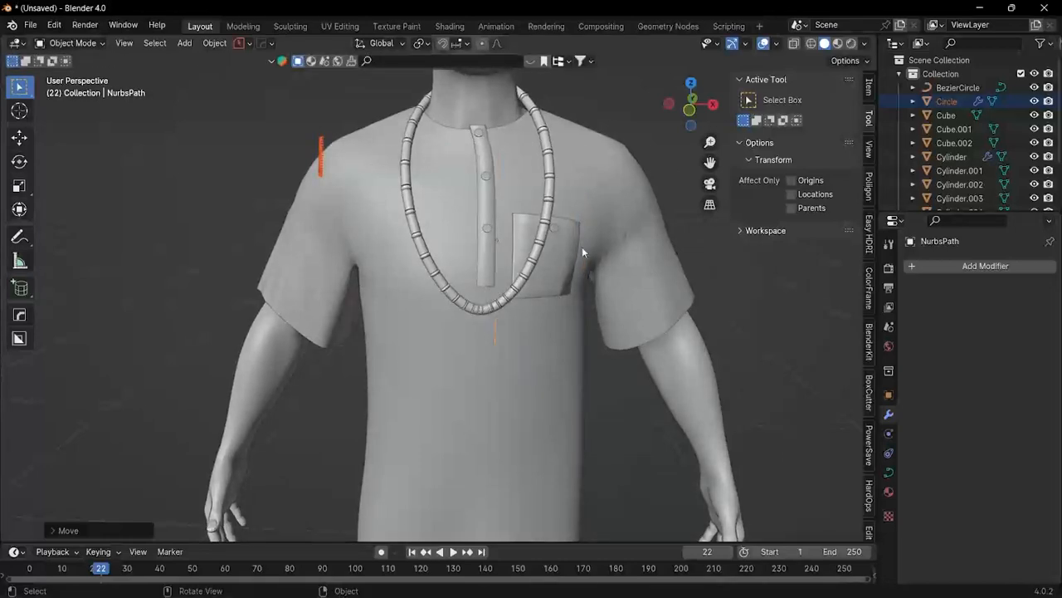
Step: Move only the coil next to the button placket and bring it along Y onto the path
left_click(320, 166)
key("g")
left_click(503, 200)
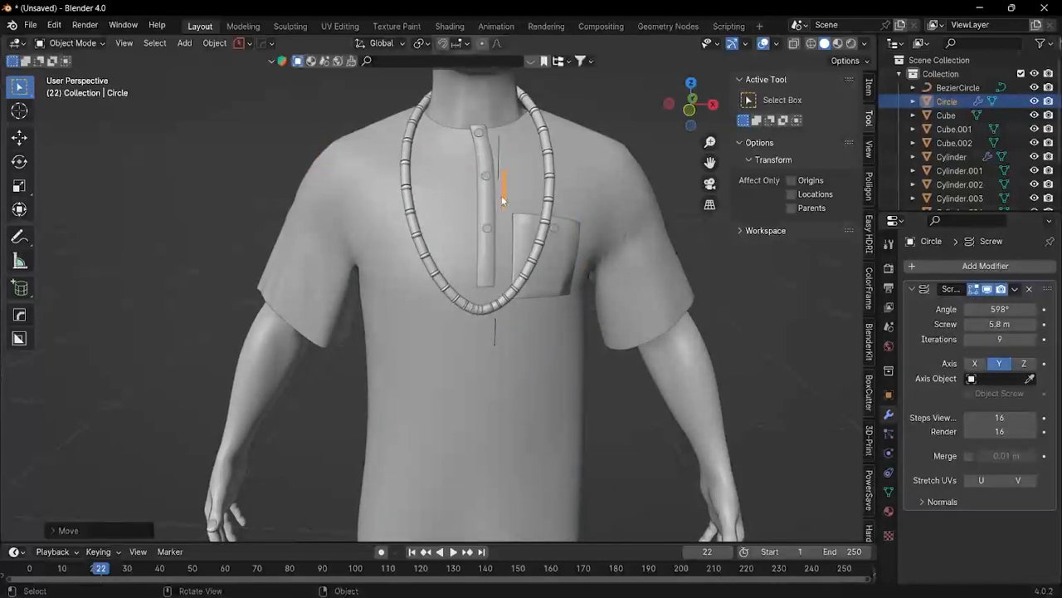
middle_click_drag(502, 200, 577, 202)
key("g")
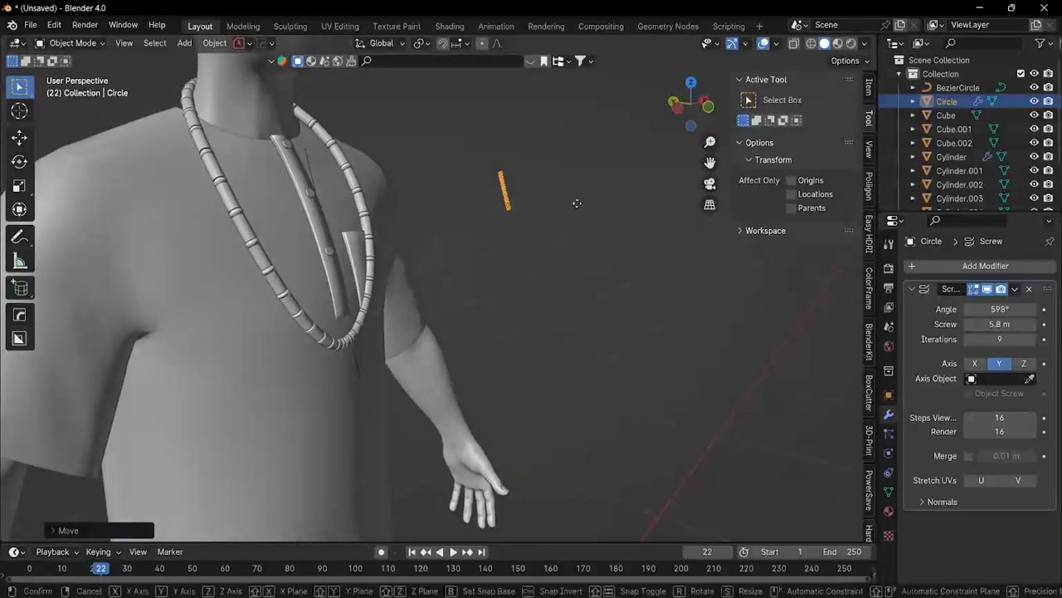
key("y")
left_click(379, 224)
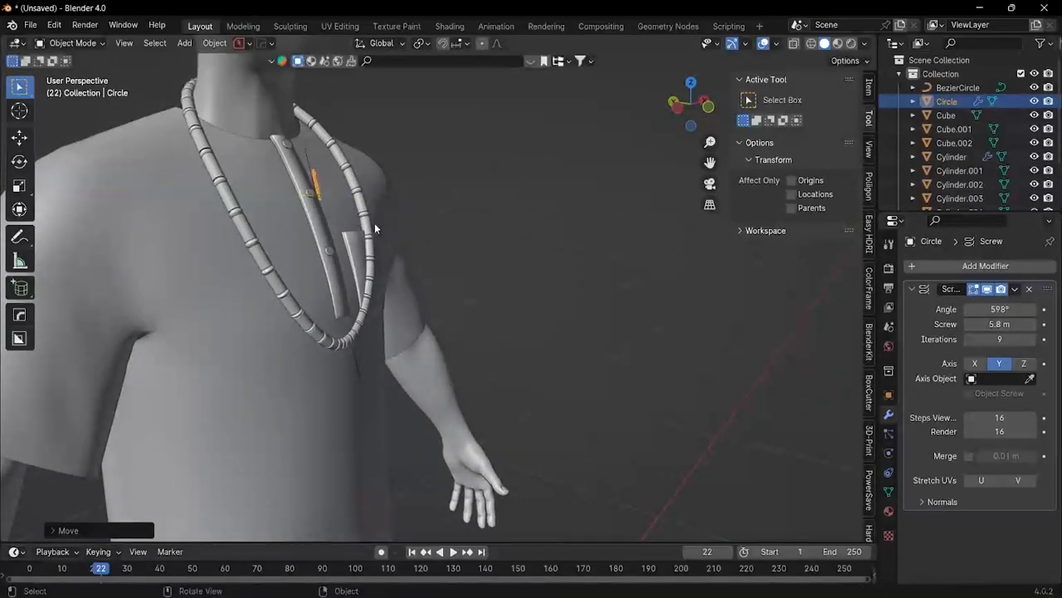
Step: Add a Curve deform modifier to the coil with NurbsPath as its curve object
middle_click_drag(375, 223, 266, 250)
scroll(270, 245, "up", 2)
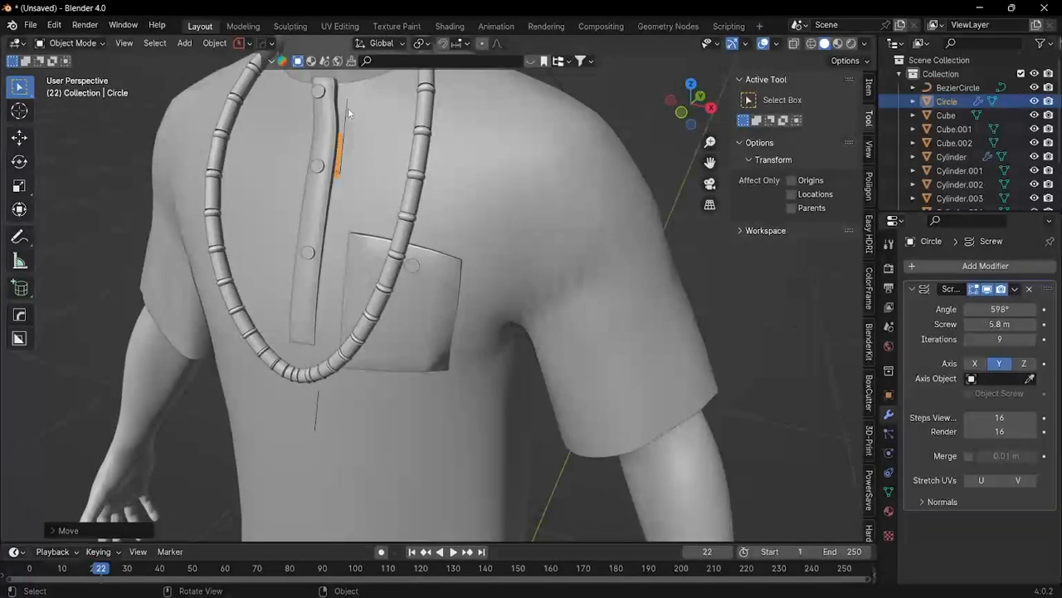
left_click(349, 113)
left_click(339, 160)
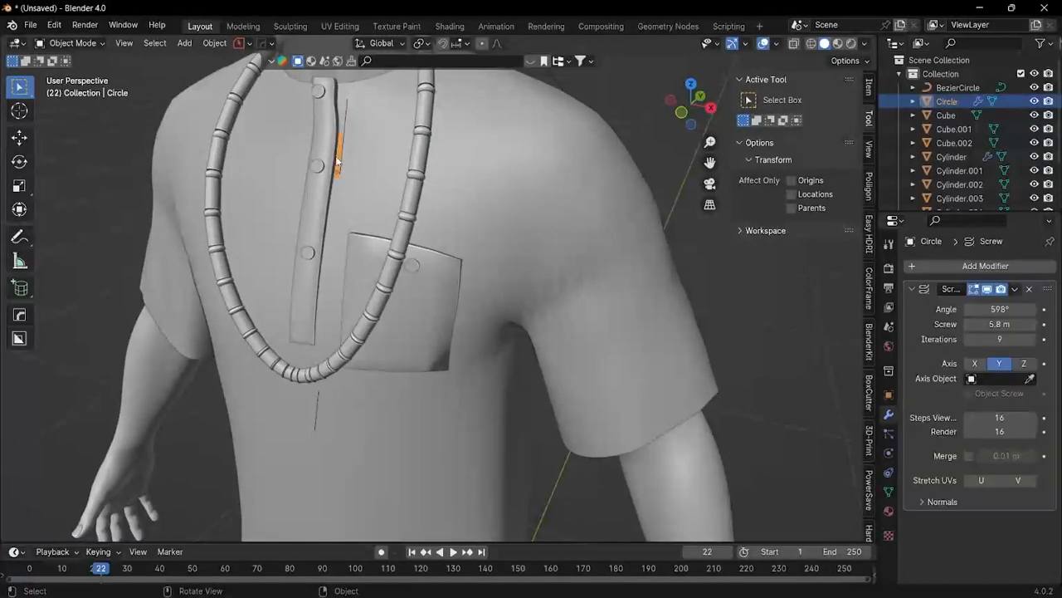
left_click(1014, 266)
mouse_move(1008, 266)
mouse_move(957, 282)
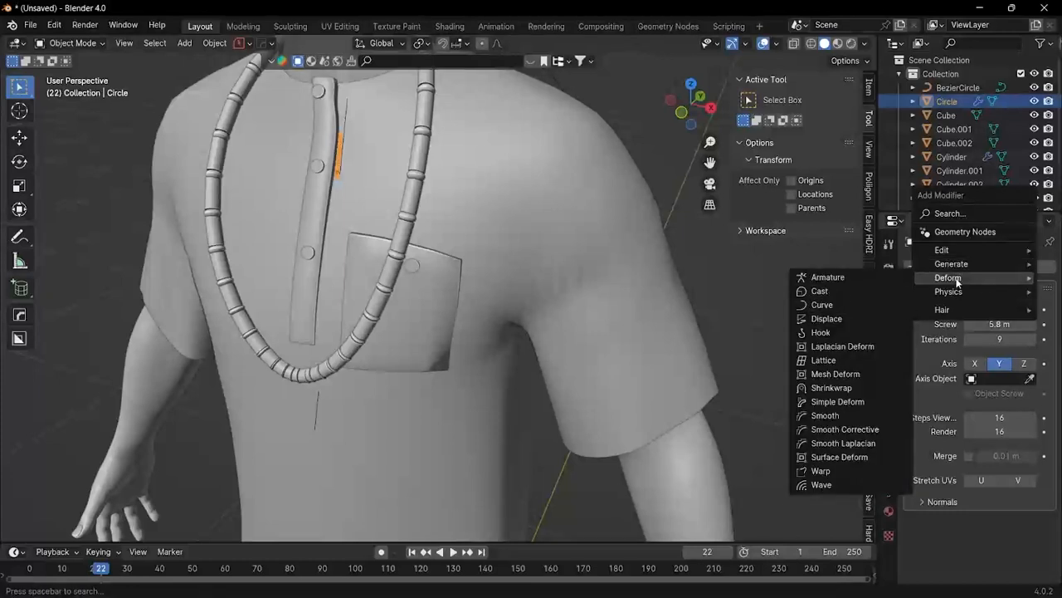
left_click(835, 304)
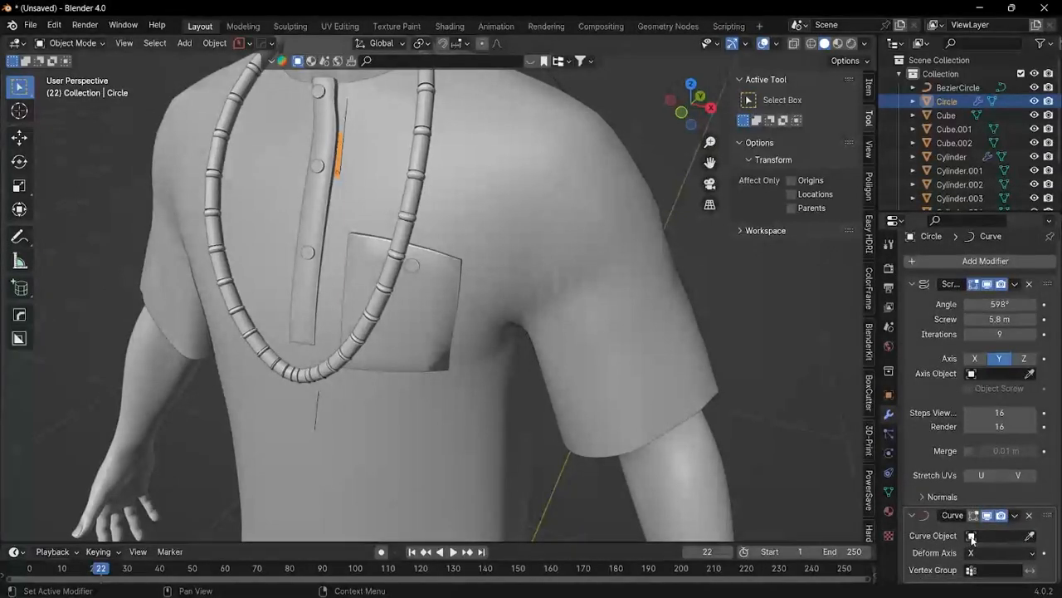
left_click(973, 536)
left_click(923, 406)
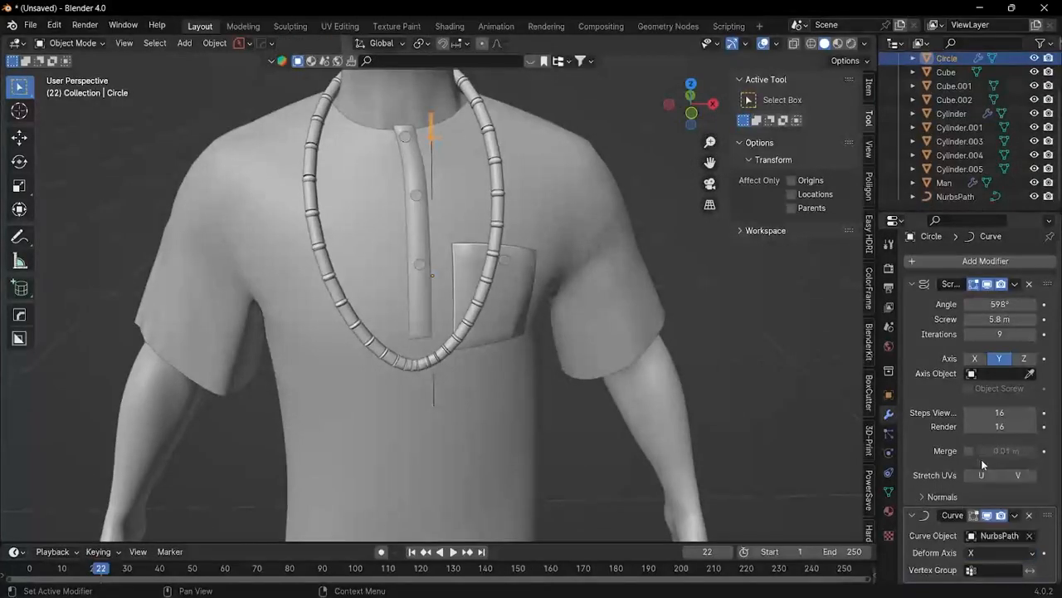
Step: Move the curve-deformed coil along the Y axis to adjust its depth at the collar
middle_click_drag(172, 179, 365, 194)
key("g")
key("y")
left_click(460, 212)
Step: Set the coil's Screw modifier to a screw of 7.6 m and 12 iterations
scroll(365, 196, "up", 1)
scroll(1028, 421, "up", 1)
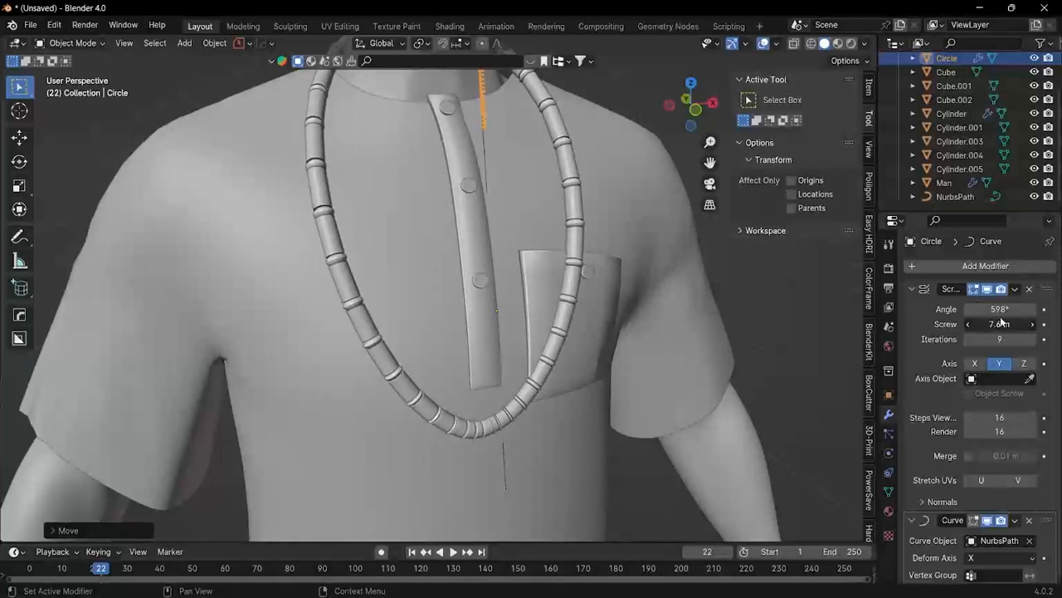
scroll(367, 375, "down", 3)
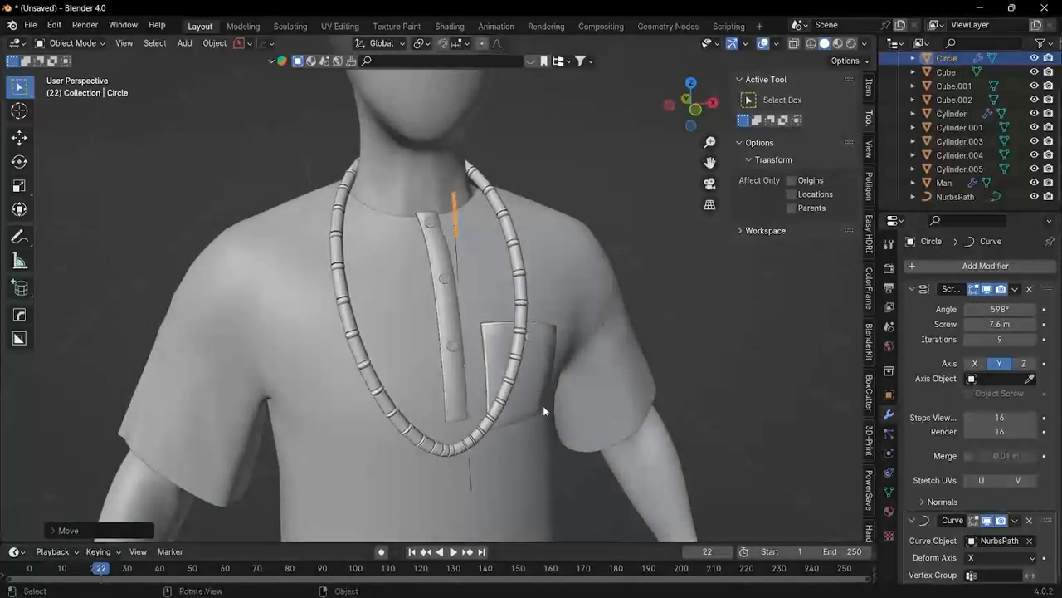
left_click(1033, 339)
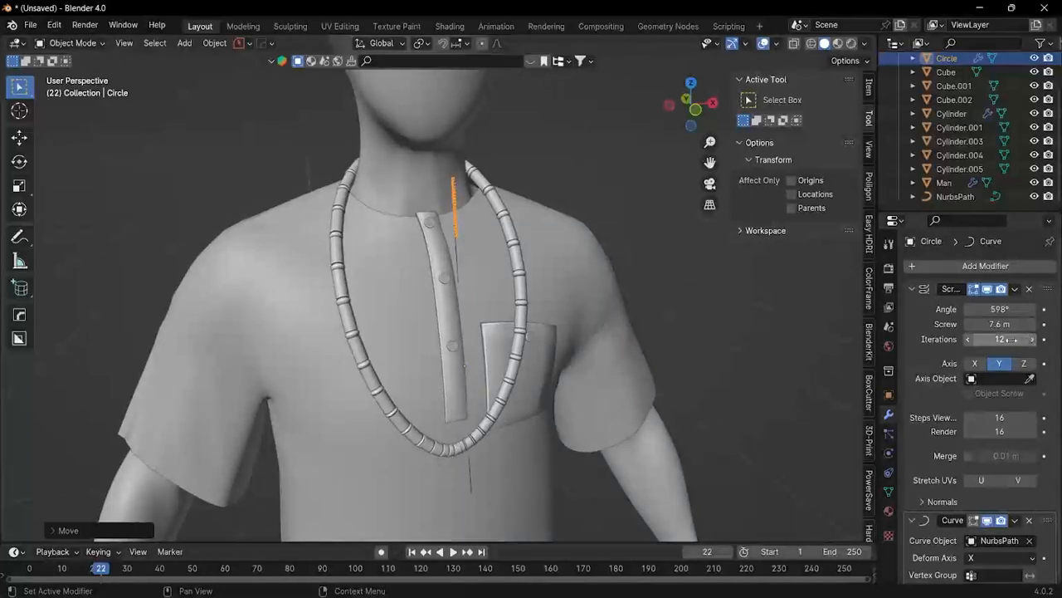
Step: Set the Curve modifier's deform axis to -X and increase the Screw modifier's iterations to 74
left_click(977, 558)
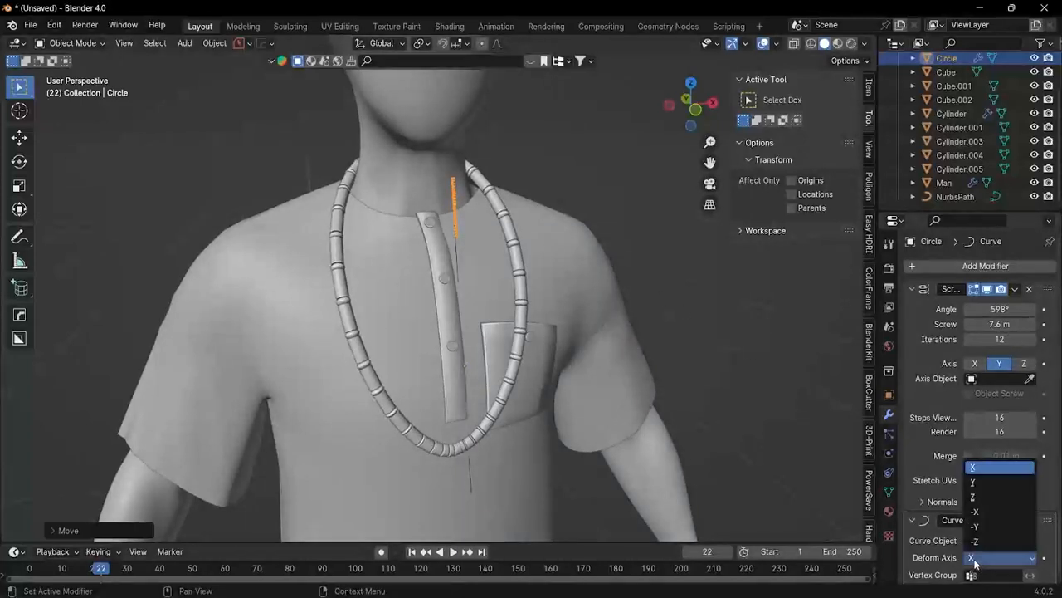
left_click(976, 512)
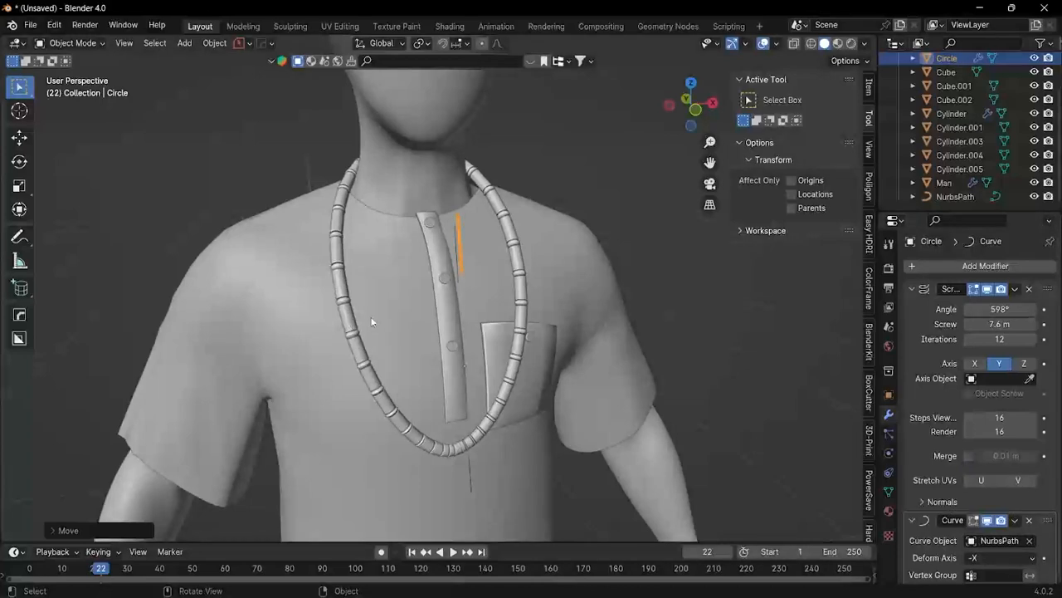
scroll(371, 322, "up", 3)
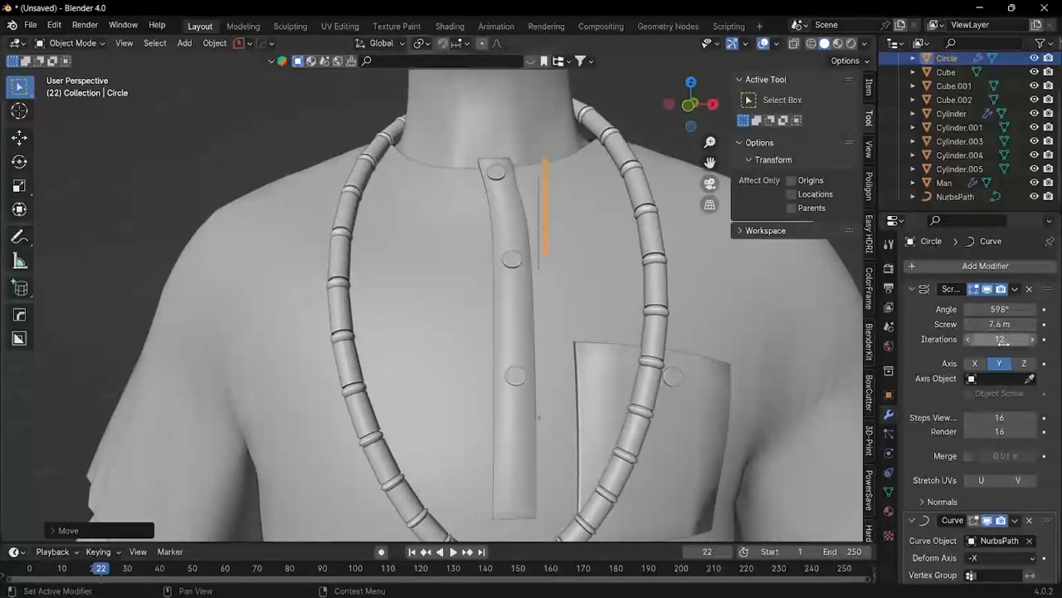
left_click_drag(1031, 338, 1052, 338)
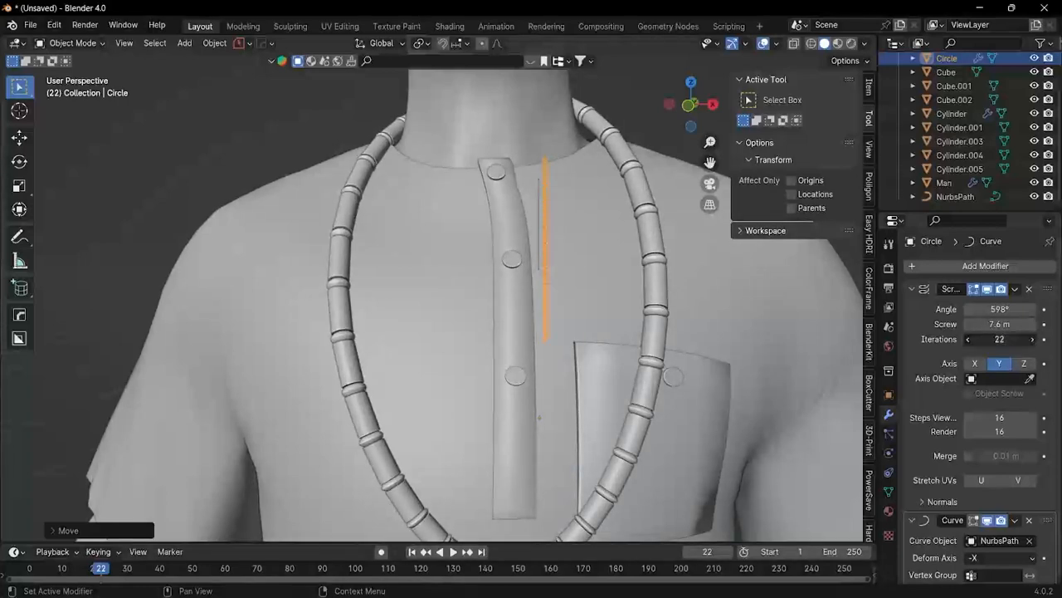
scroll(557, 372, "down", 6)
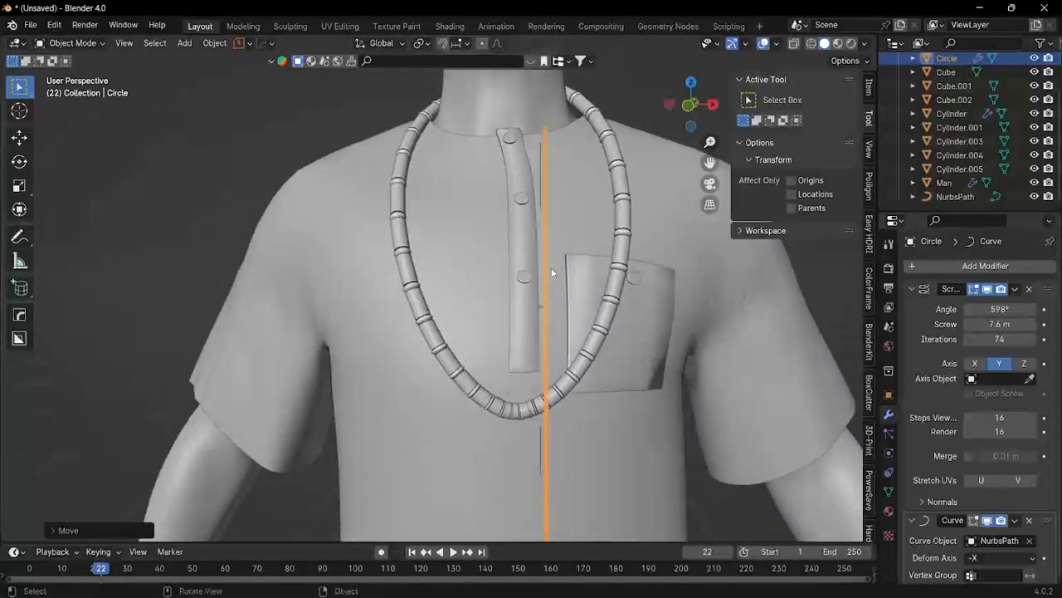
Step: Select the lengthened coil and its path together and move them along Y in front of the shirt
scroll(557, 318, "up", 4)
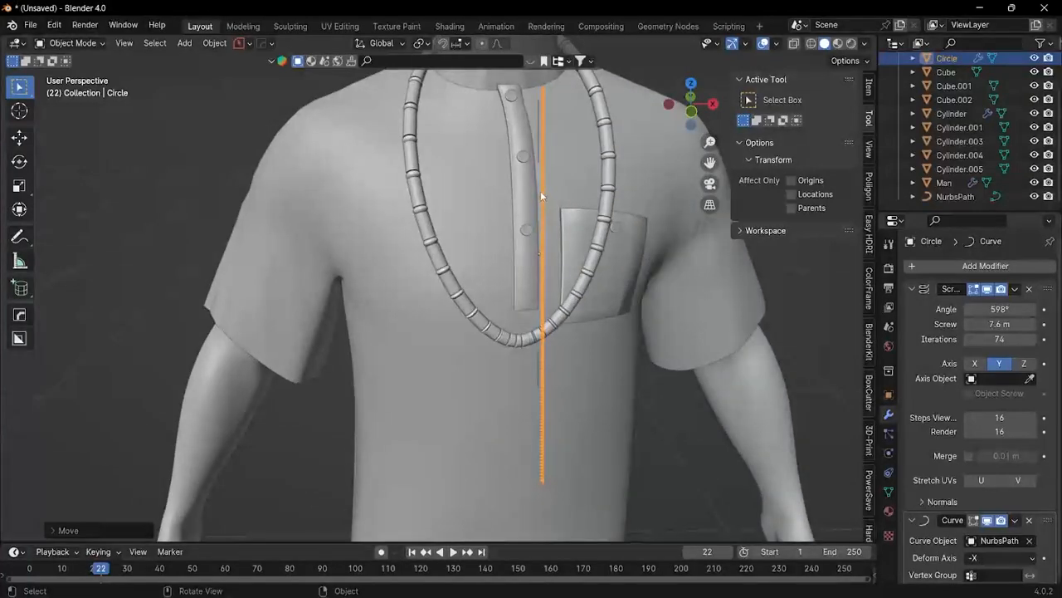
left_click(538, 124)
middle_click_drag(538, 132, 564, 170)
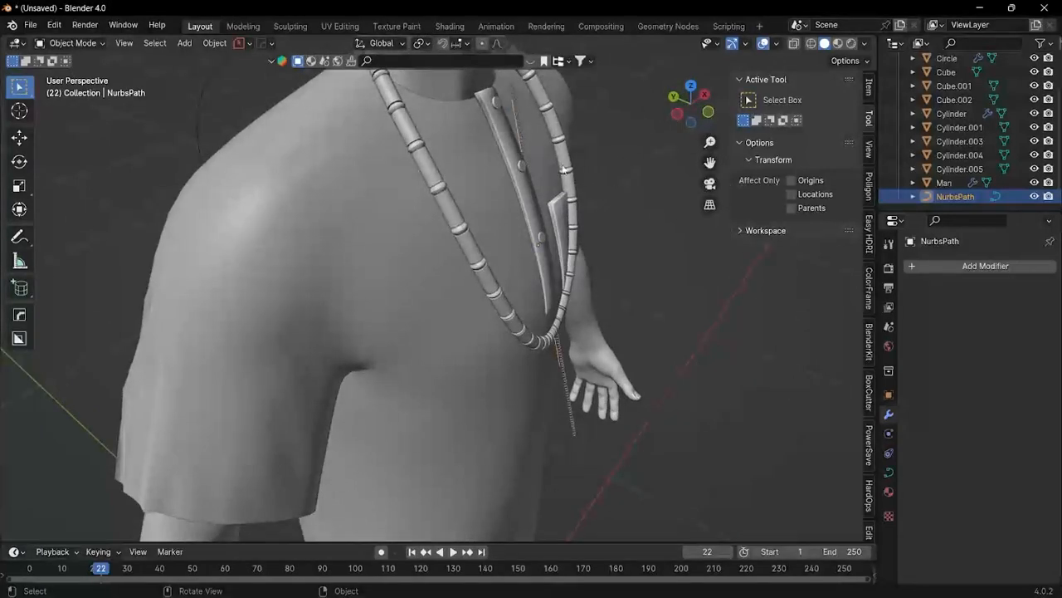
key("alt+a")
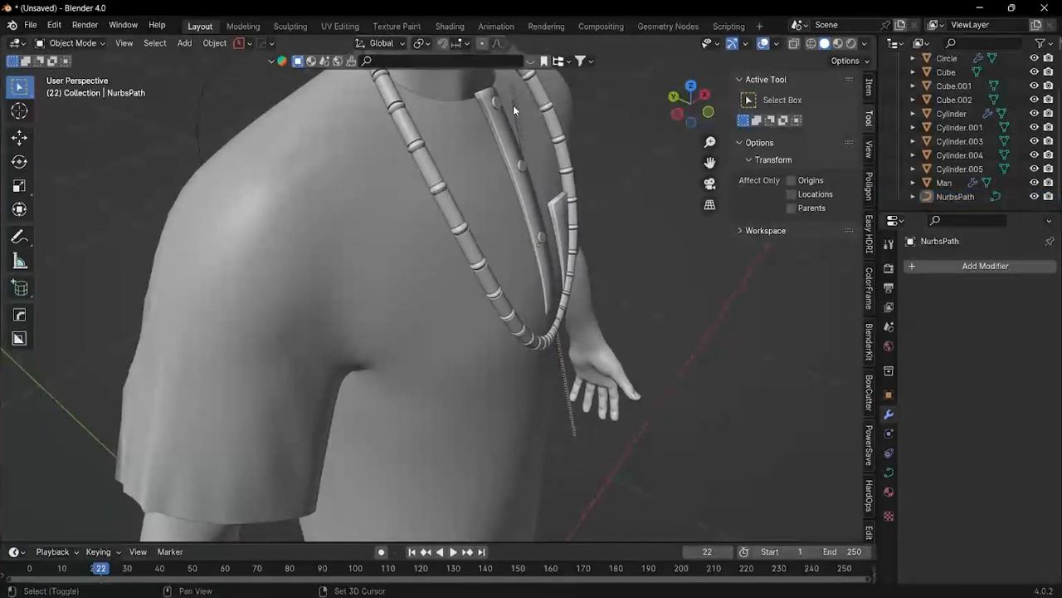
left_click(514, 124)
left_click(515, 123, "shift")
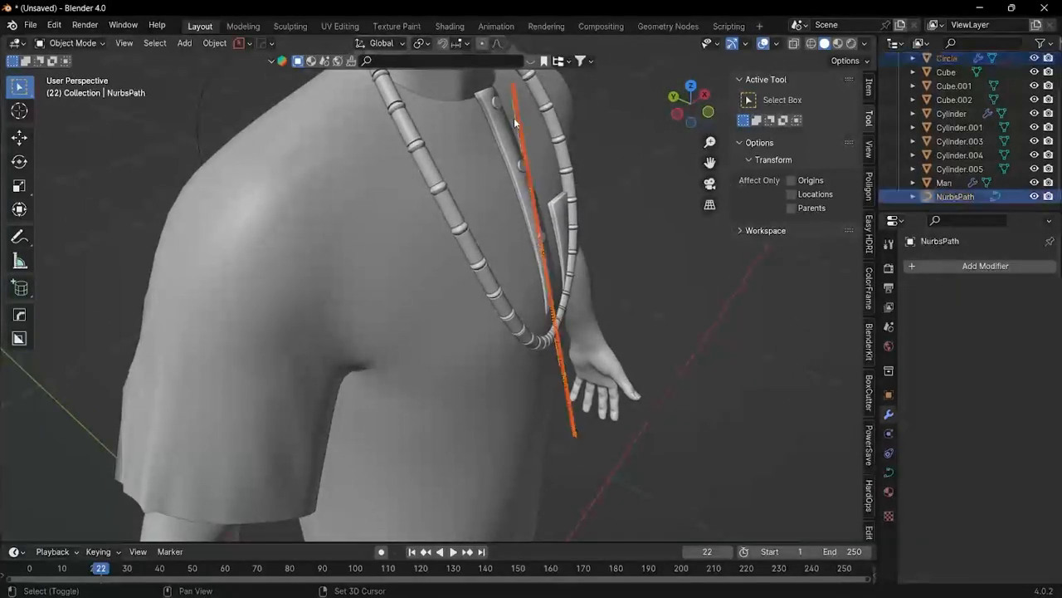
key("g")
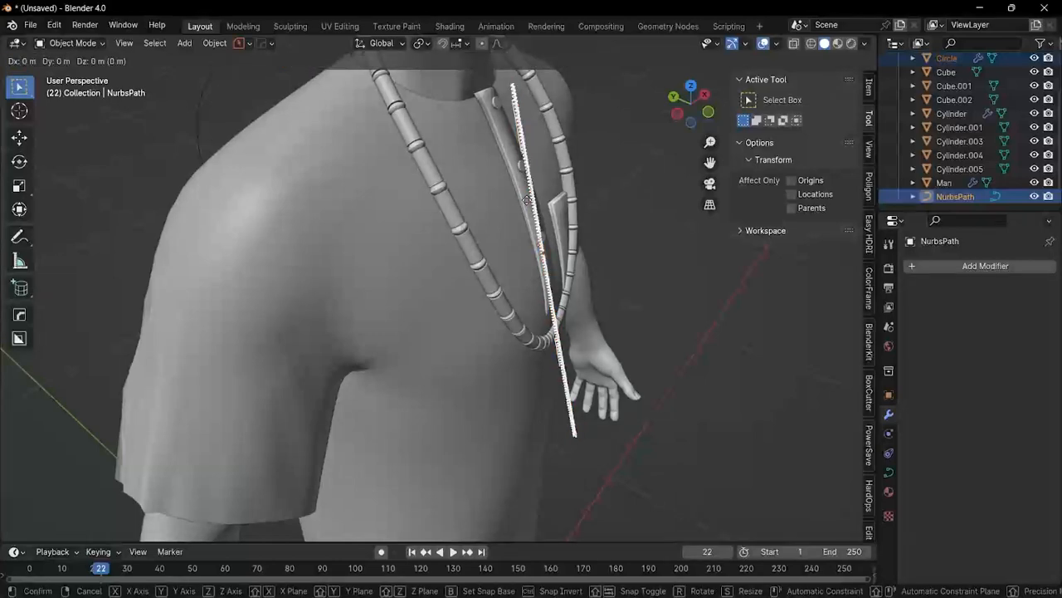
key("y")
left_click(538, 207)
Step: In Edit Mode, move the path's two upper control points sideways onto the shirt's button placket
middle_click_drag(537, 208, 590, 232)
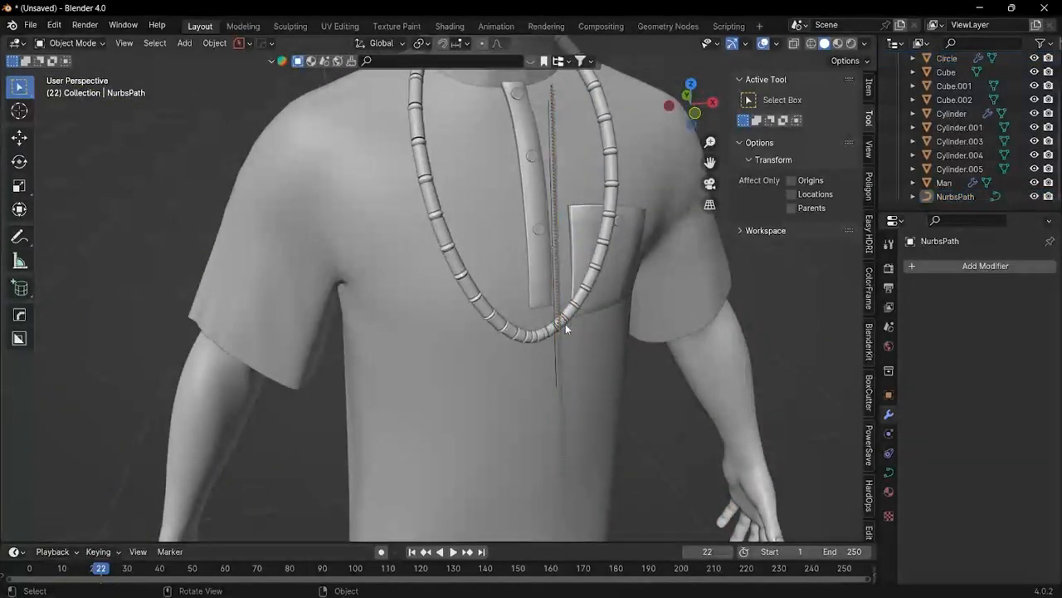
left_click(555, 354)
scroll(548, 340, "down", 5)
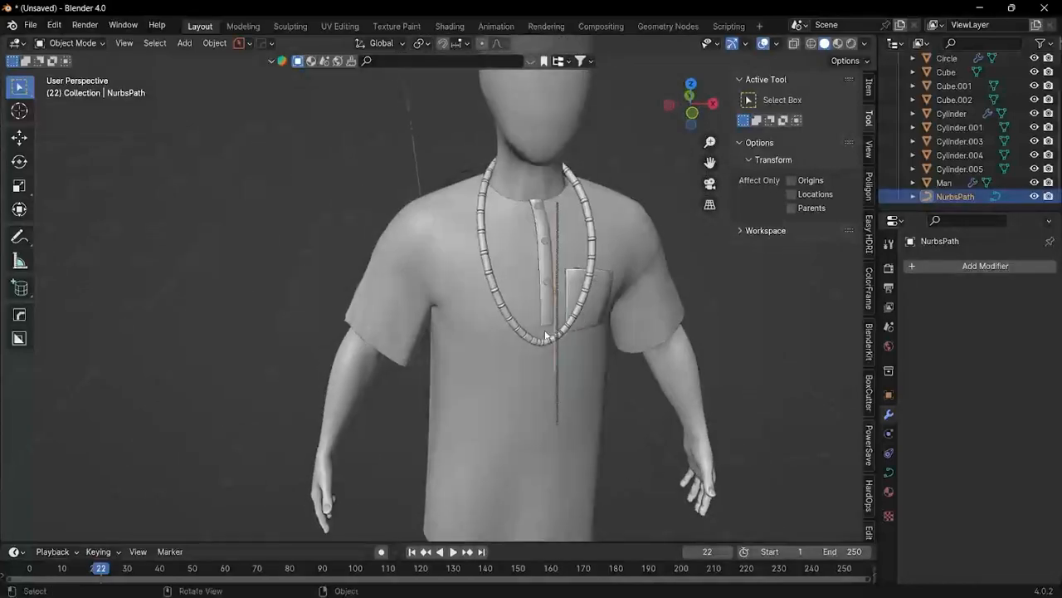
left_click(97, 45)
left_click(89, 75)
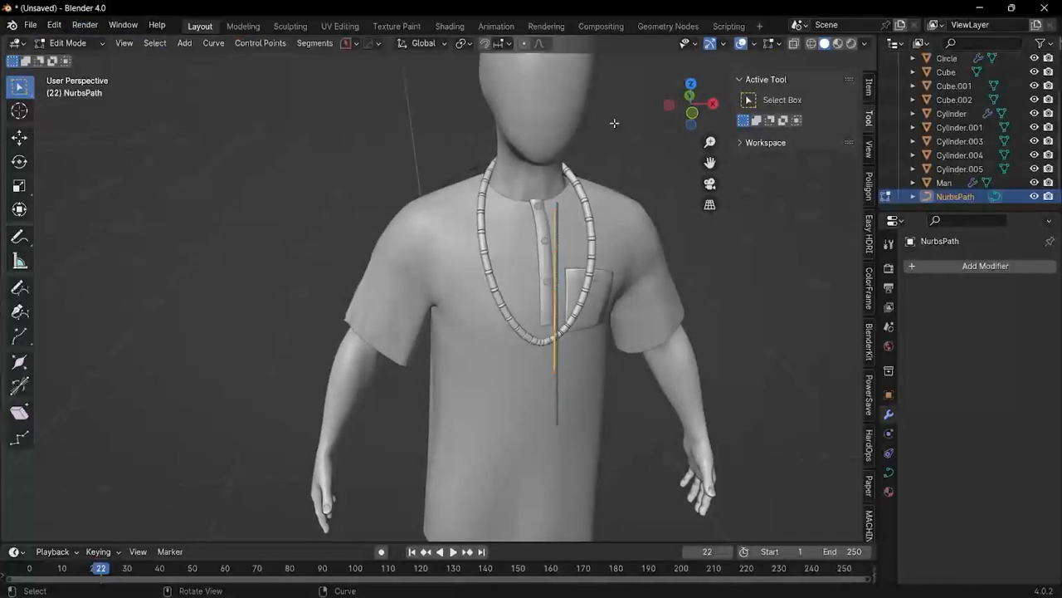
left_click(694, 117)
scroll(569, 199, "up", 3)
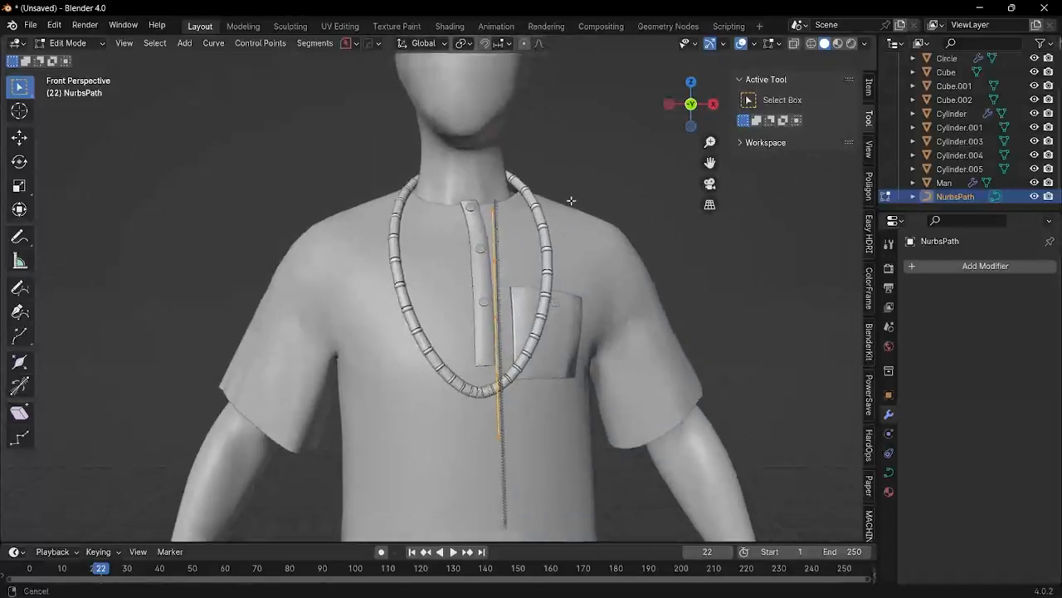
left_click_drag(438, 149, 495, 225)
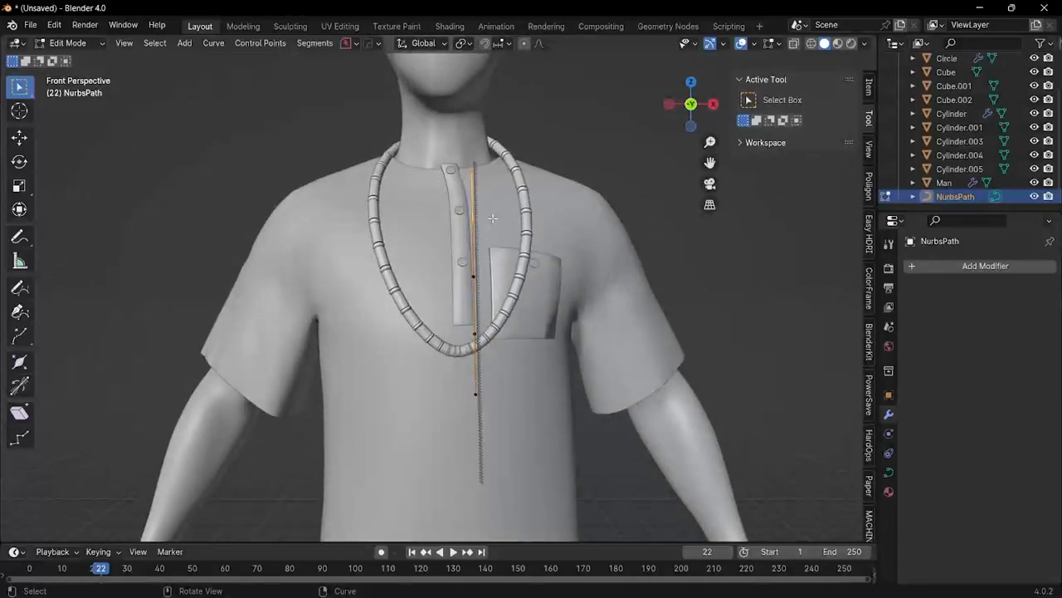
key("g")
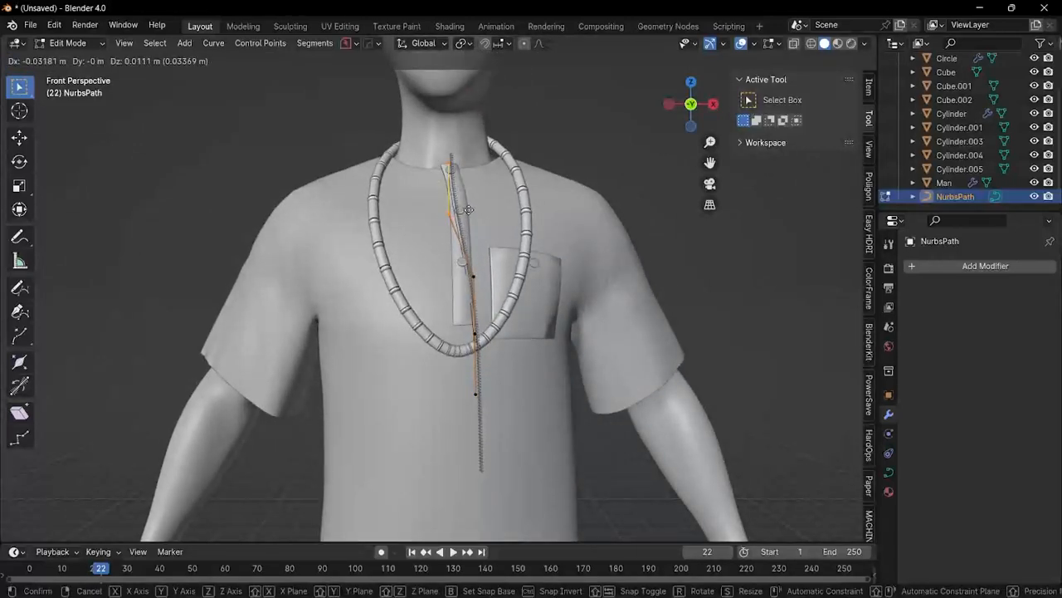
left_click(470, 209)
Step: Move the path's topmost control point about 0.024 m along Y, back against the collar
middle_click_drag(470, 209, 492, 187)
scroll(492, 187, "up", 2)
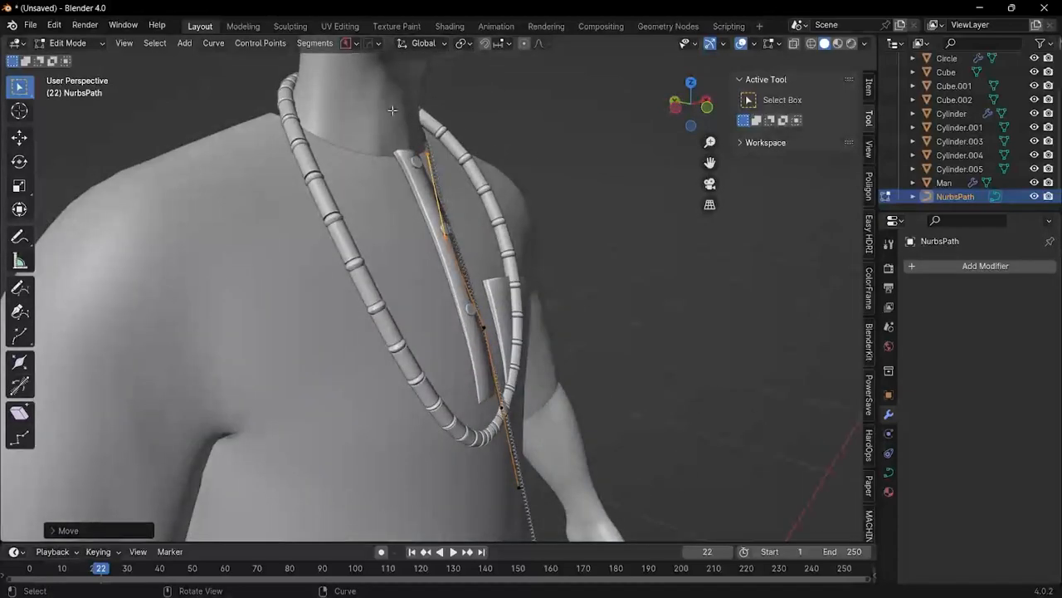
key("g")
key("y")
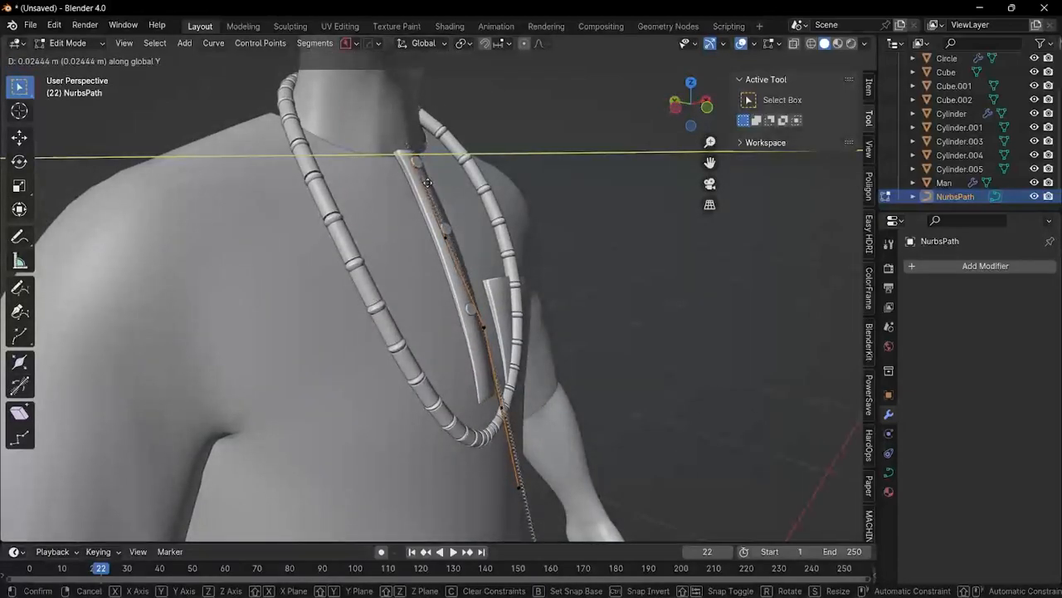
left_click(428, 184)
Step: Lower the path's topmost control point to just below the top button and fine-tune it along X
middle_click_drag(429, 184, 324, 228)
key("g")
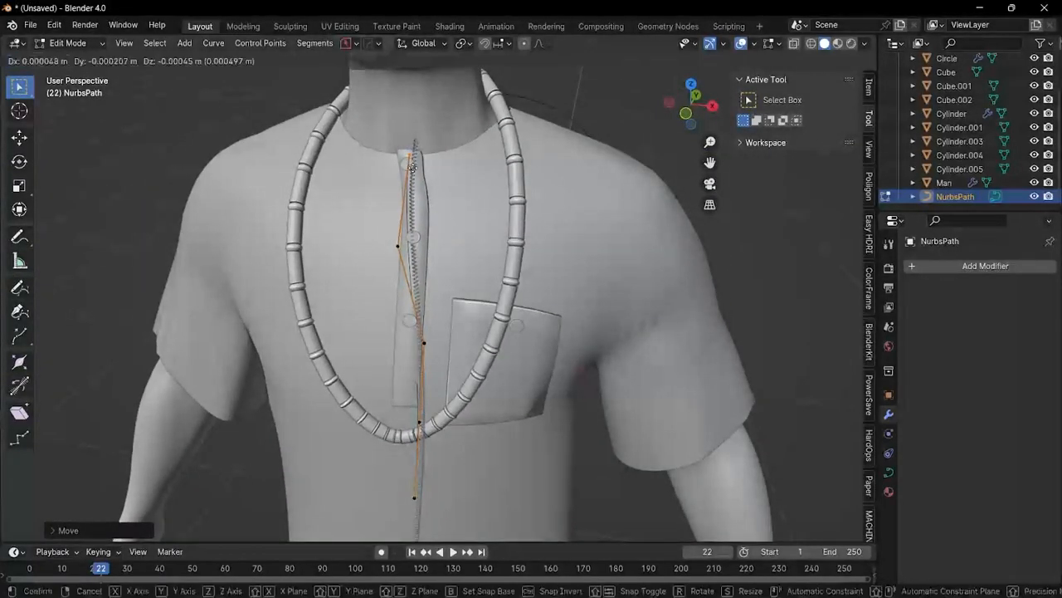
left_click(407, 190)
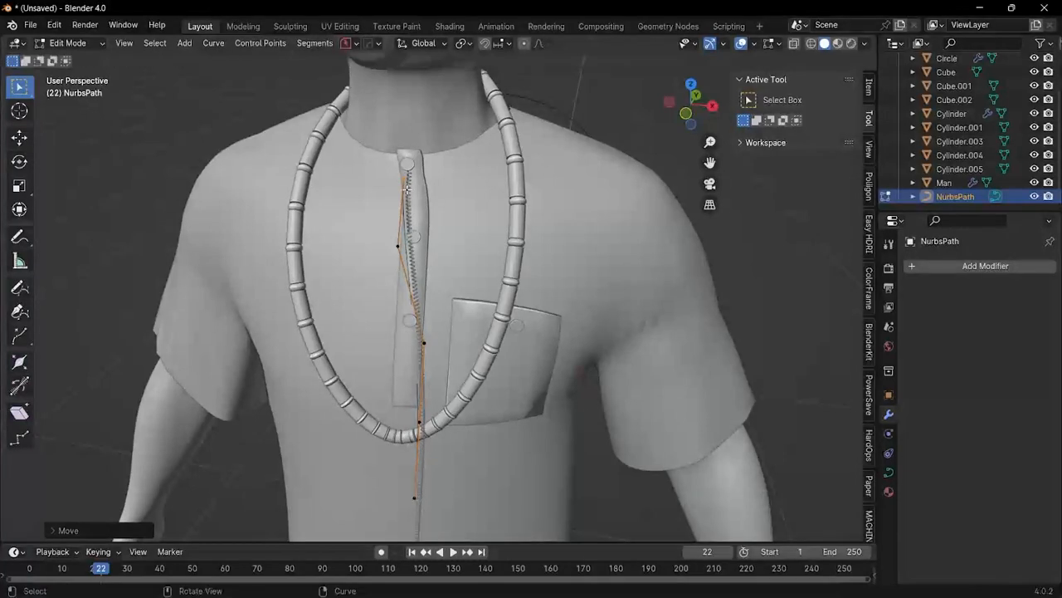
middle_click_drag(413, 270, 412, 230)
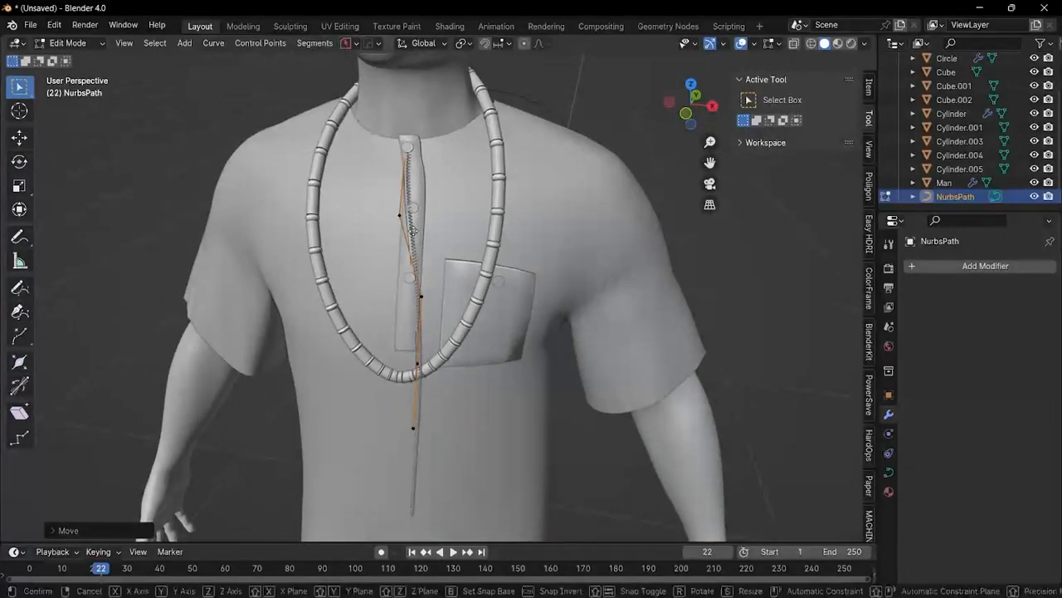
key("g")
key("x")
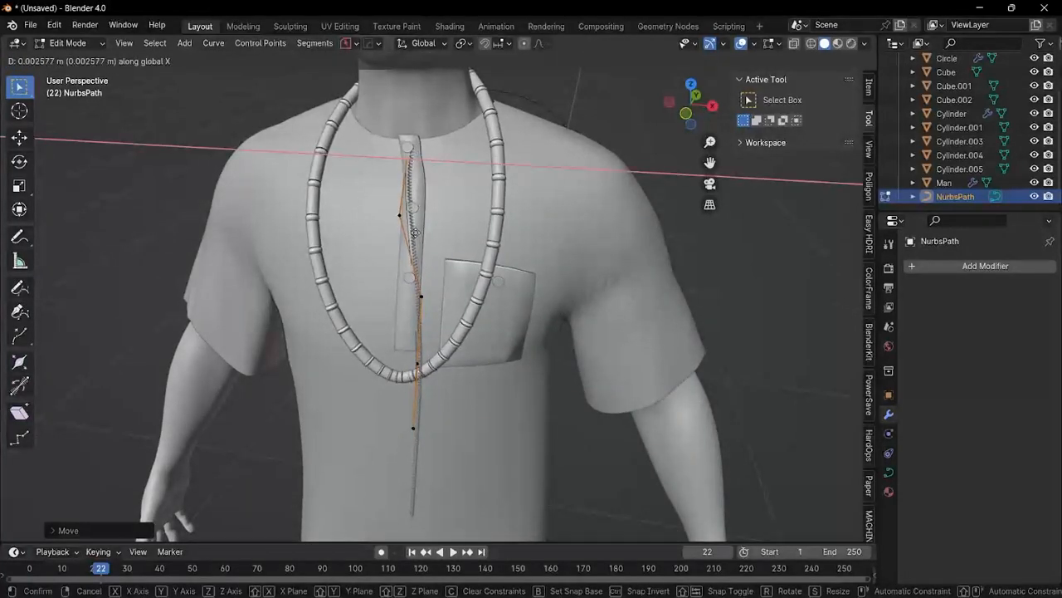
left_click(415, 233)
Step: Move the path's lowest control point over to the chest pocket and extrude a new point upward from it
left_click_drag(687, 103, 694, 104)
scroll(371, 322, "up", 5)
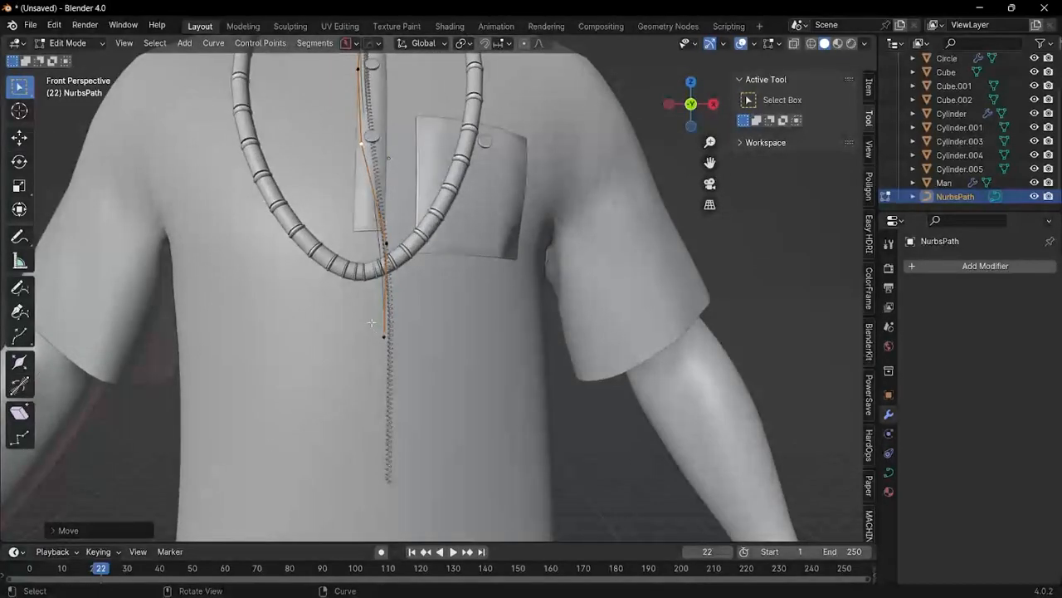
left_click_drag(371, 322, 412, 378)
key("g")
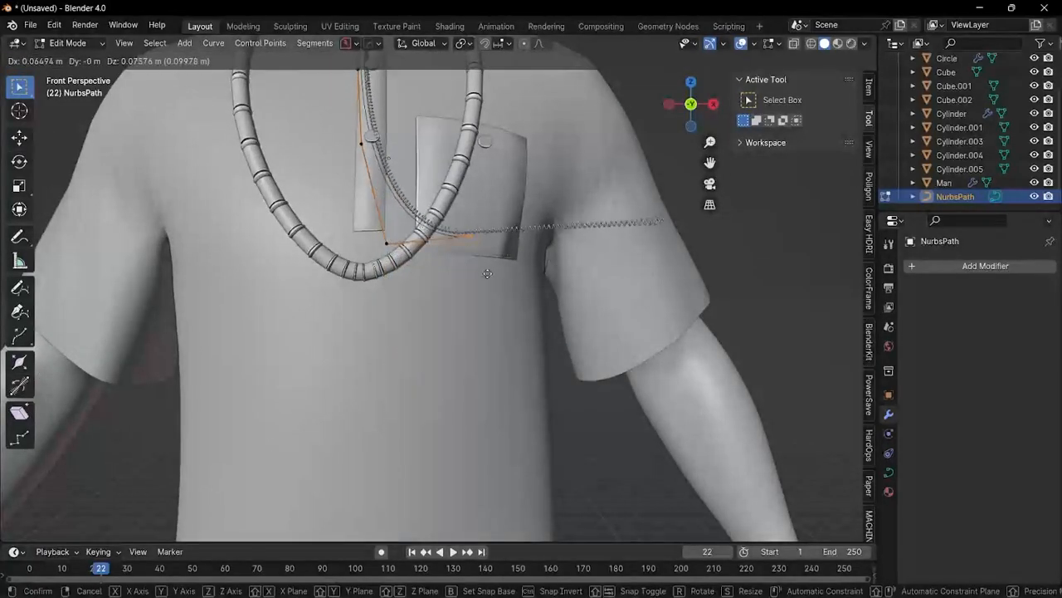
left_click(525, 247)
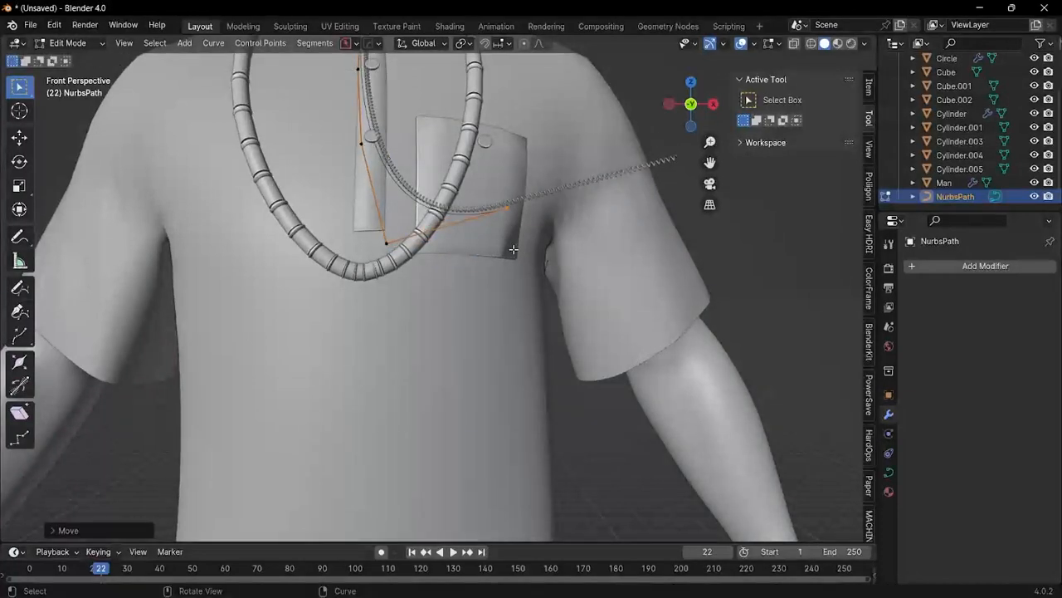
right_click(509, 214)
left_click(466, 213)
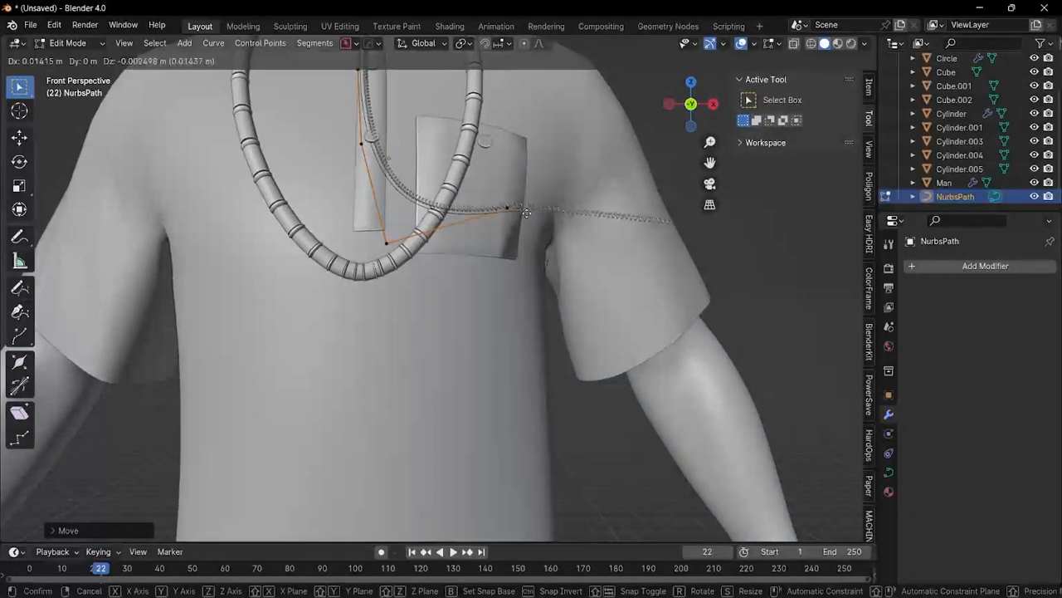
left_click(513, 124)
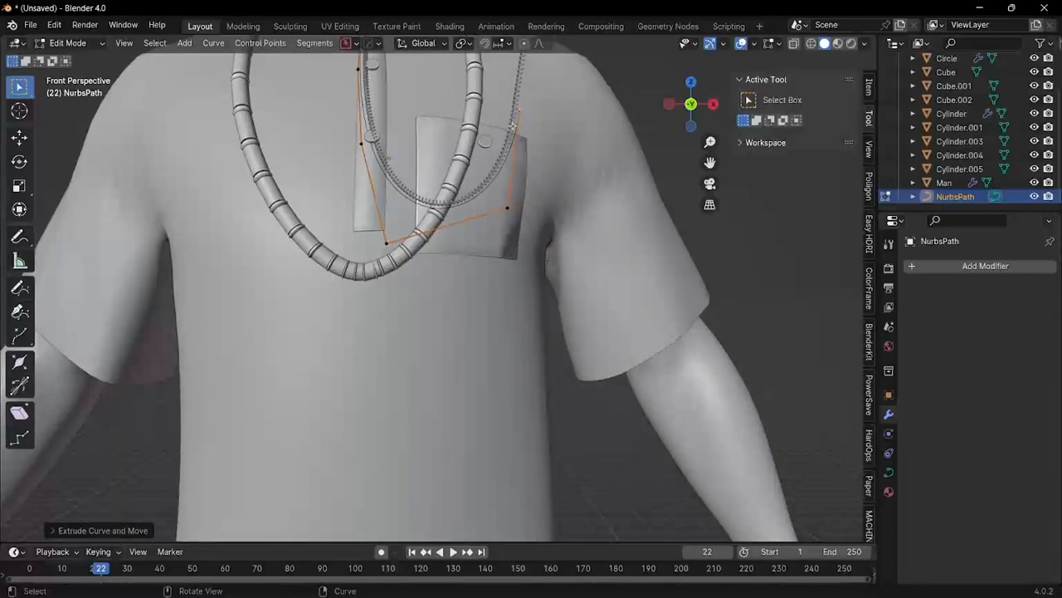
Step: Pull the path's two lower control points downward so the chain hangs in a deeper loop below the pocket
left_click(505, 208)
key("g")
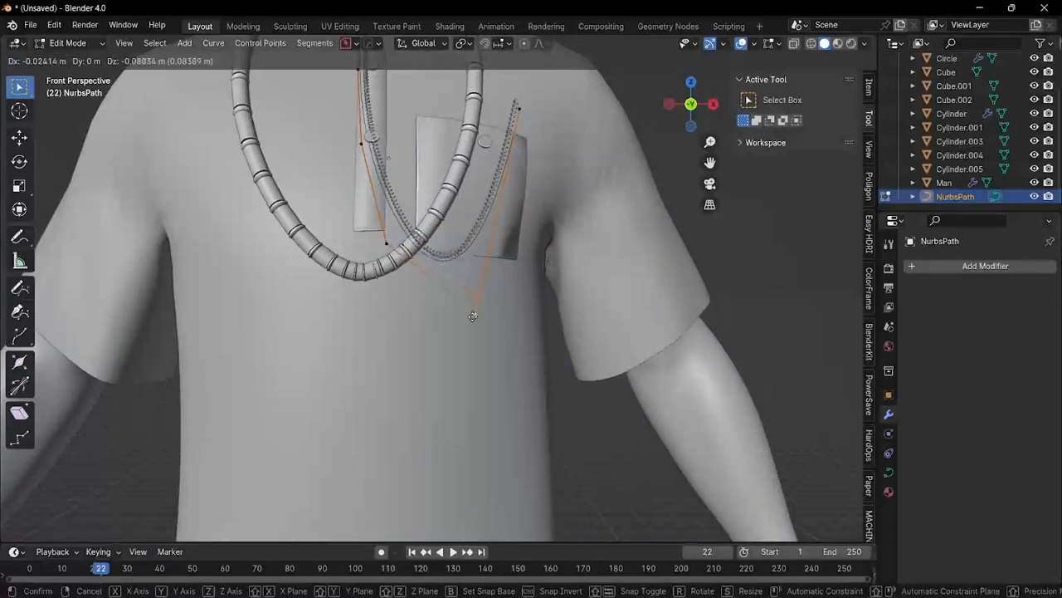
left_click(481, 309)
left_click(382, 245)
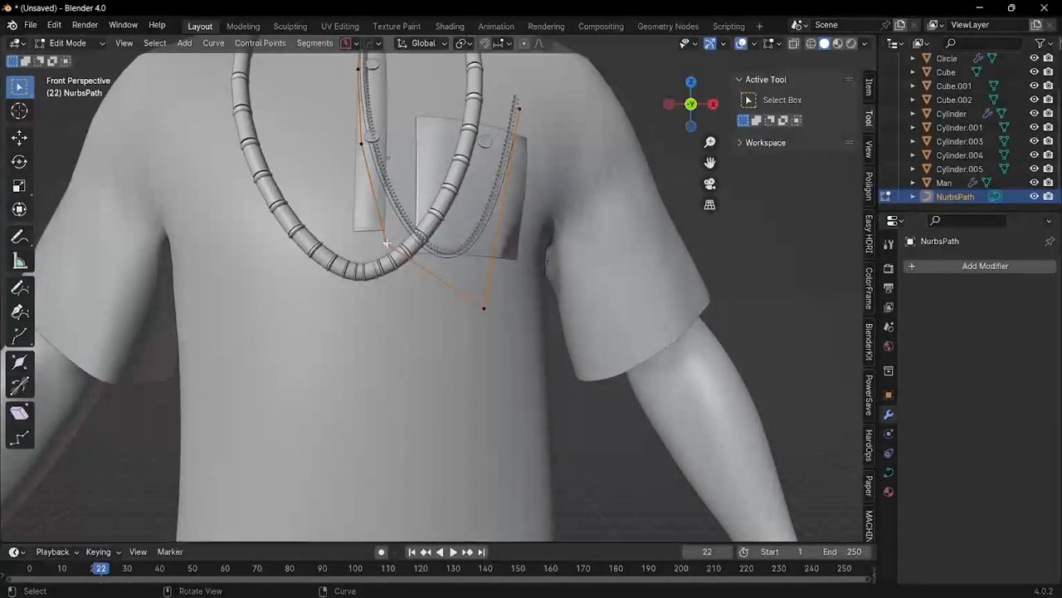
key("g")
left_click(380, 275)
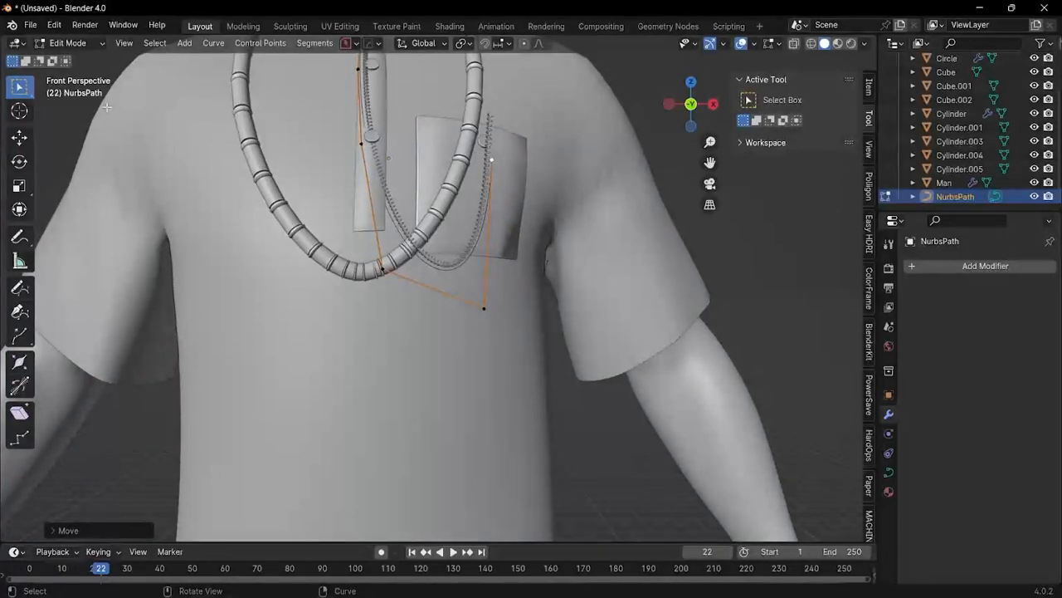
Step: Return to Object Mode and reduce the chain's Screw modifier iterations to 70
left_click(71, 44)
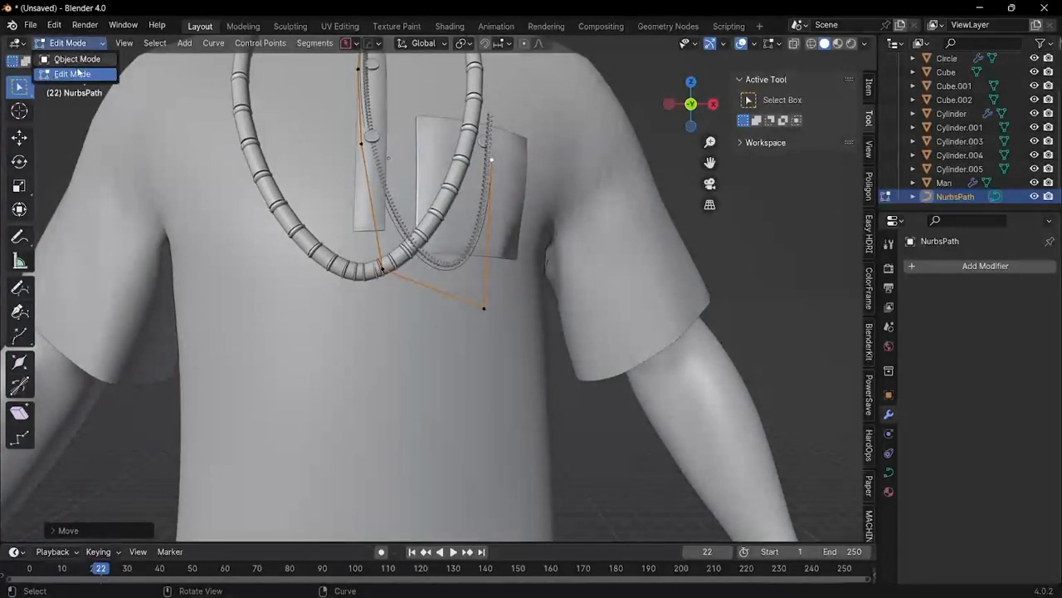
left_click(77, 59)
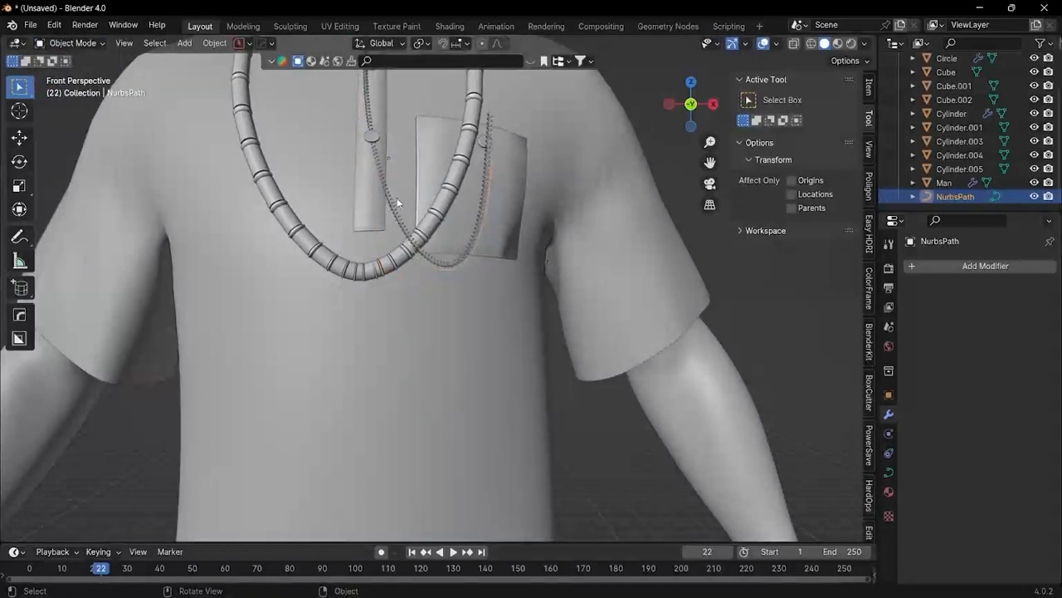
left_click(397, 203)
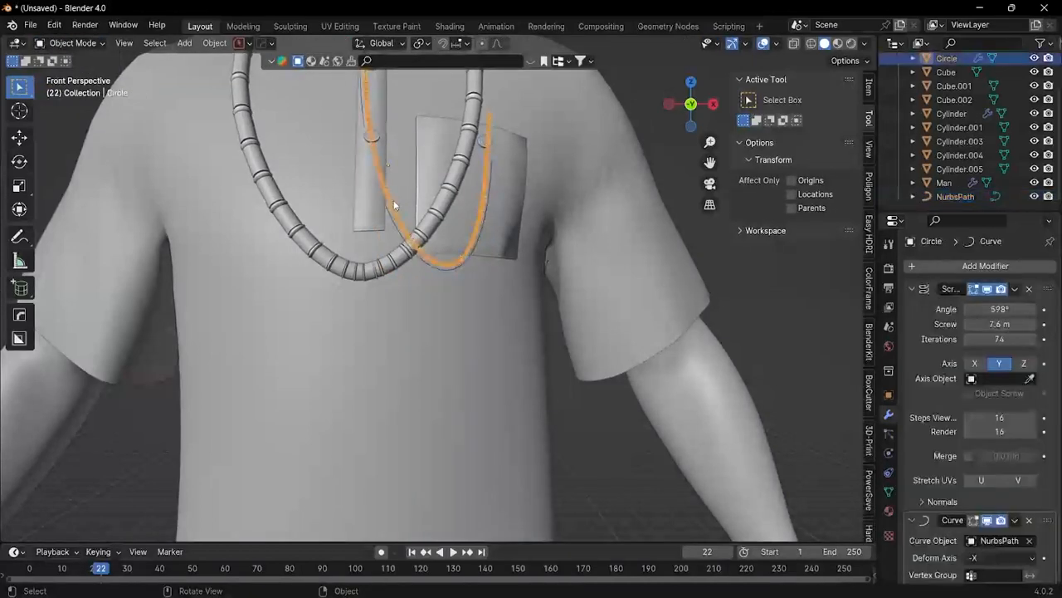
left_click(971, 342)
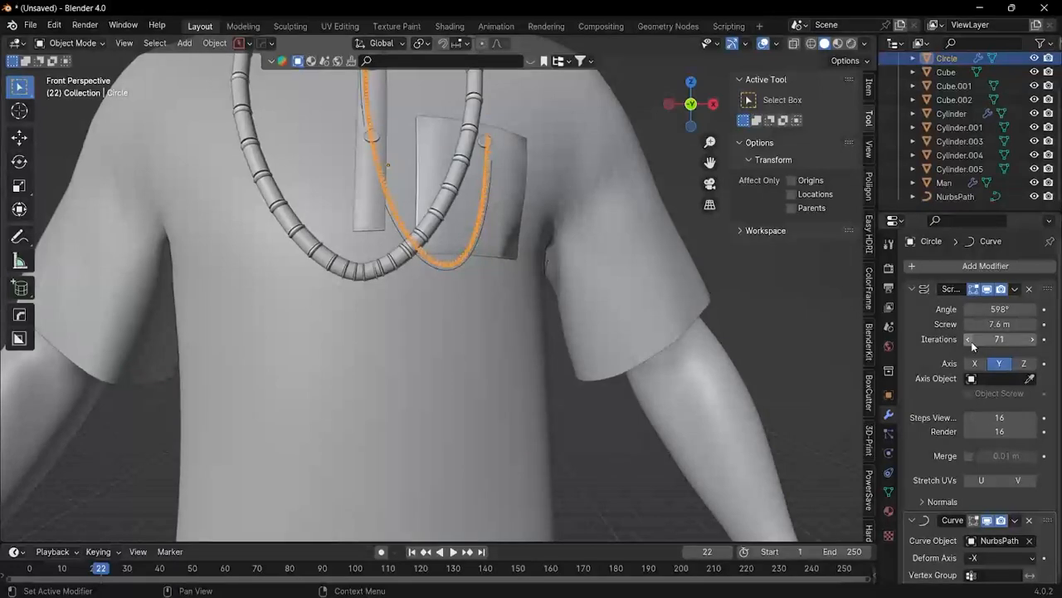
left_click(971, 341)
left_click(969, 341)
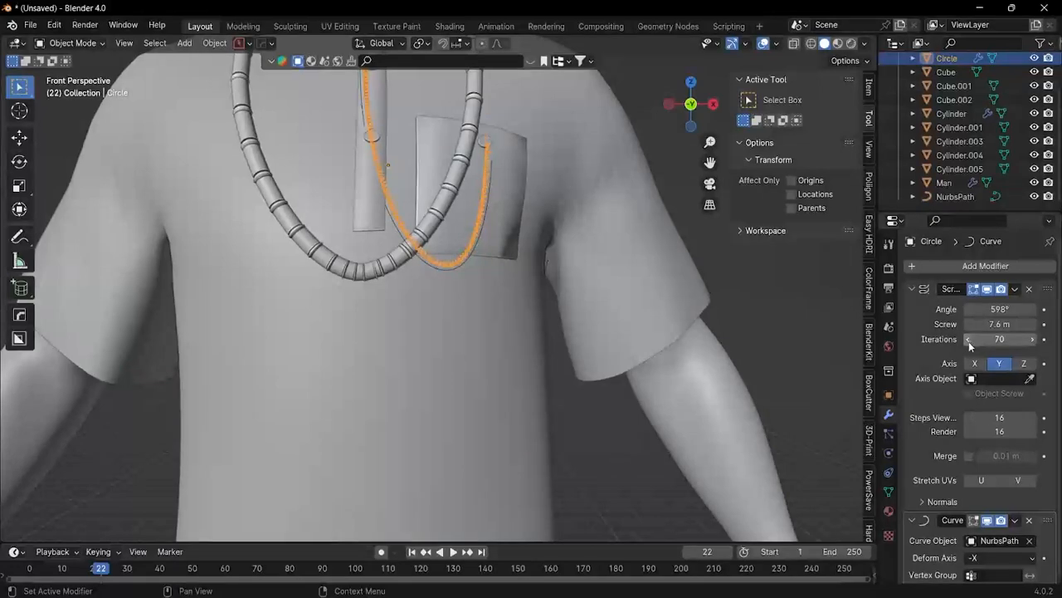
left_click(657, 134)
Step: Leave the path's Edit Mode and draw a cylinder on the character's head from the top view
middle_click_drag(395, 242, 393, 275)
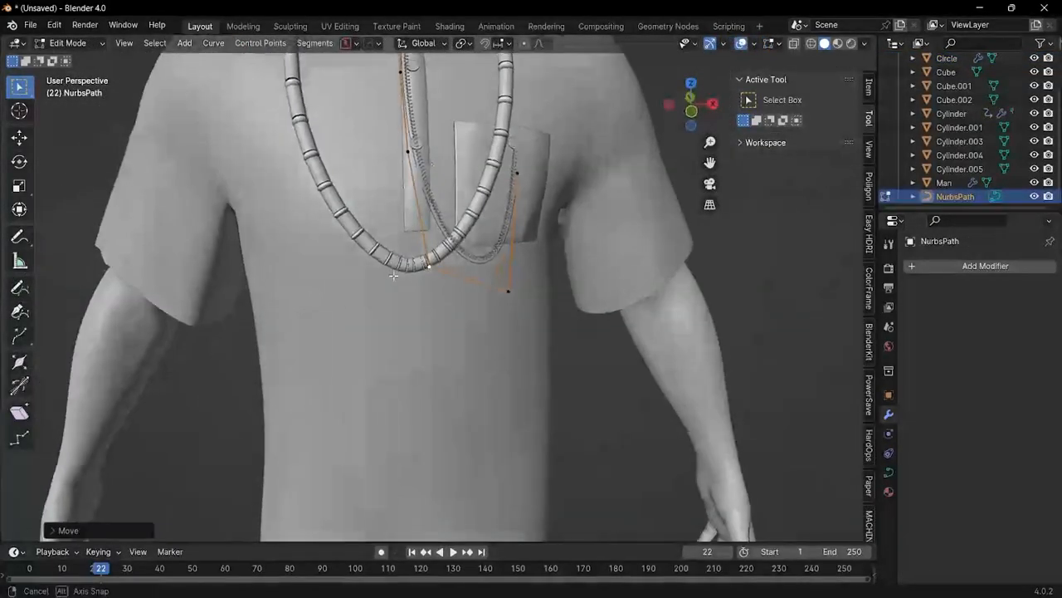
scroll(394, 275, "down", 8)
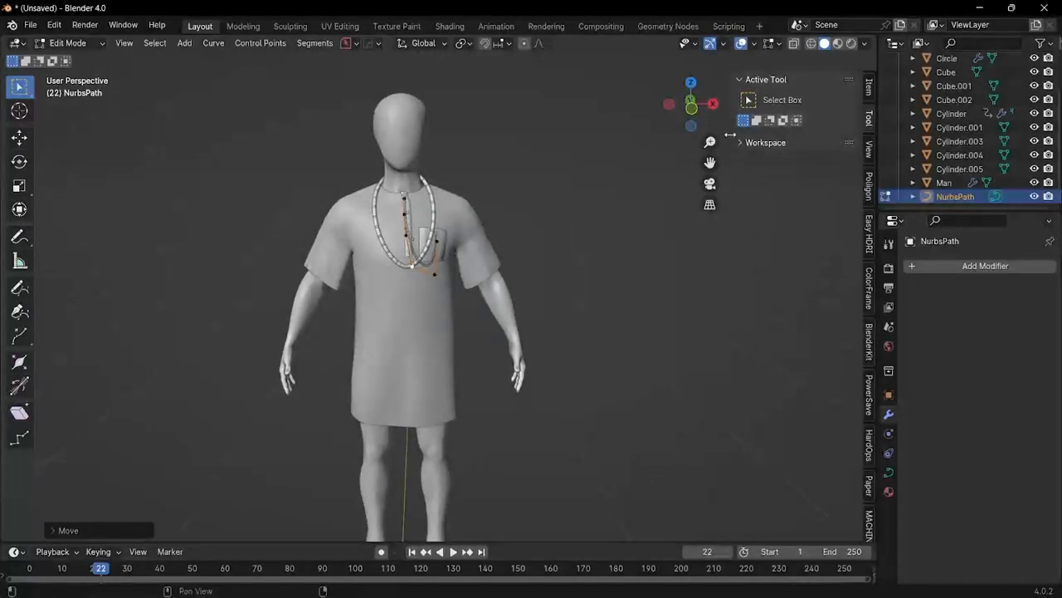
left_click(692, 84)
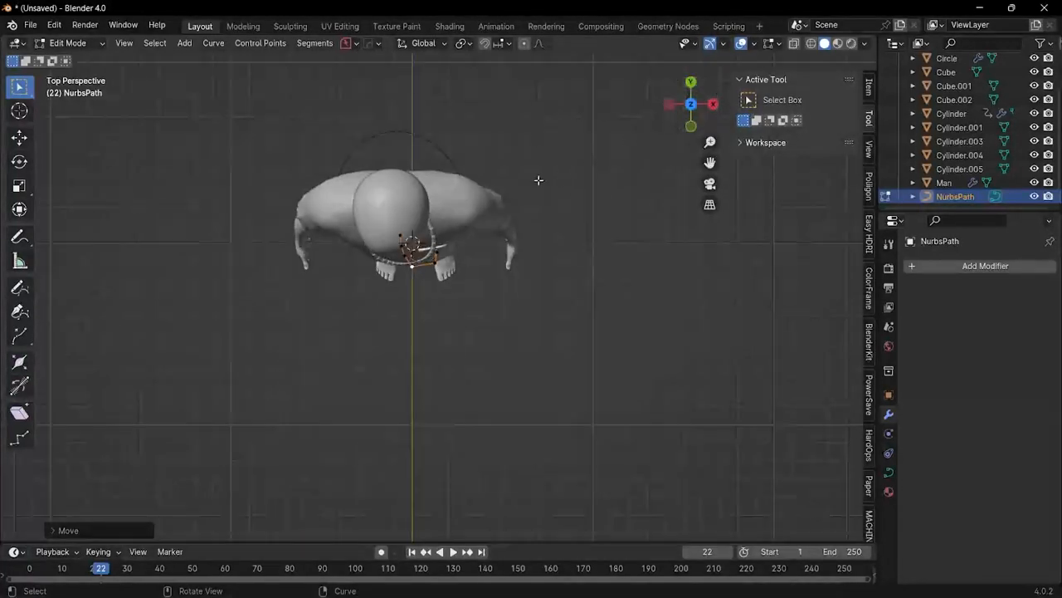
scroll(338, 241, "up", 2)
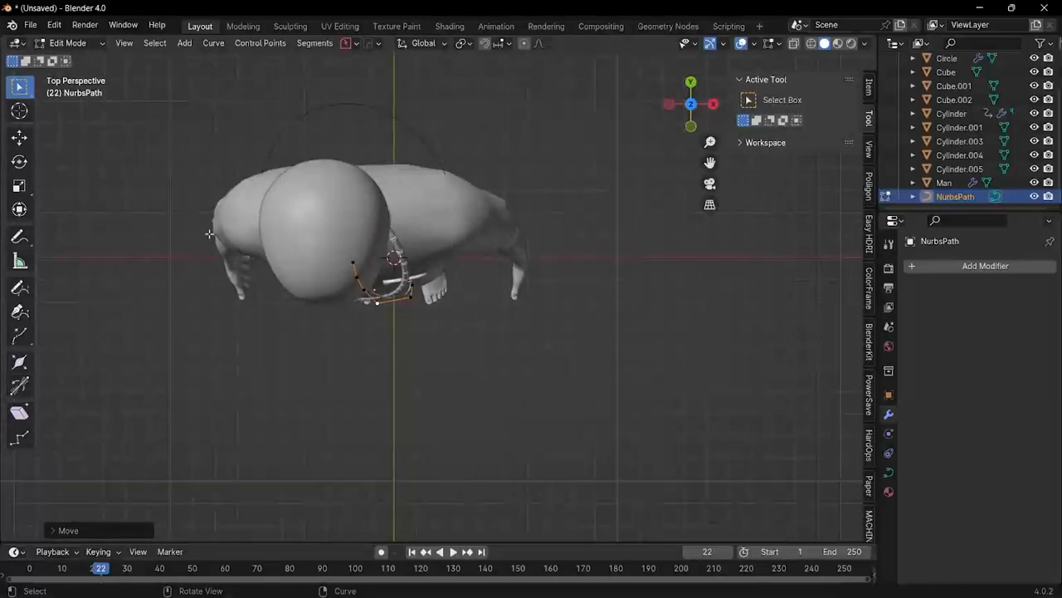
scroll(209, 234, "up", 2)
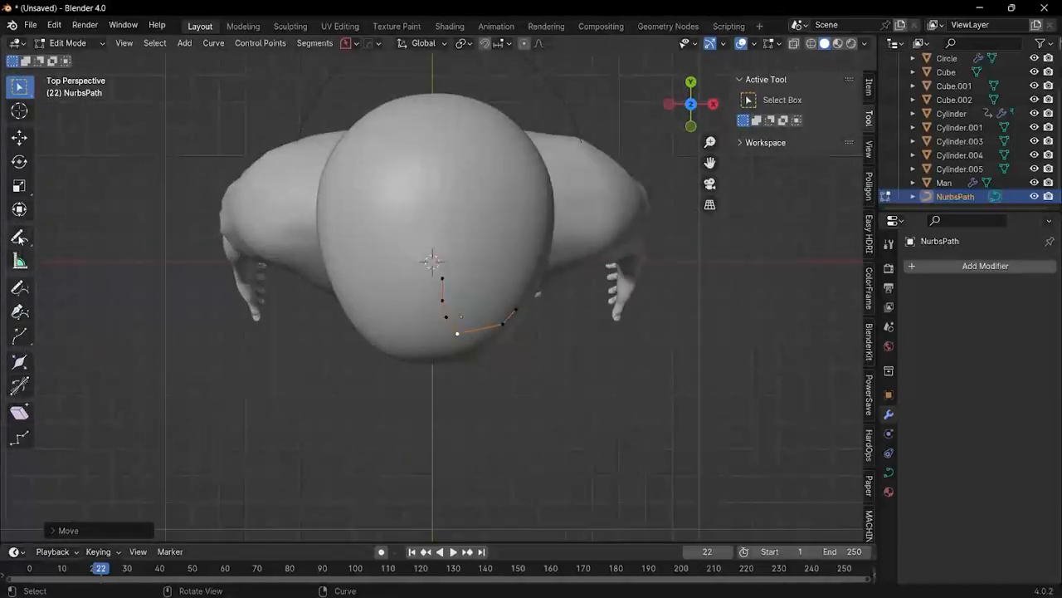
left_click(65, 47)
left_click(66, 60)
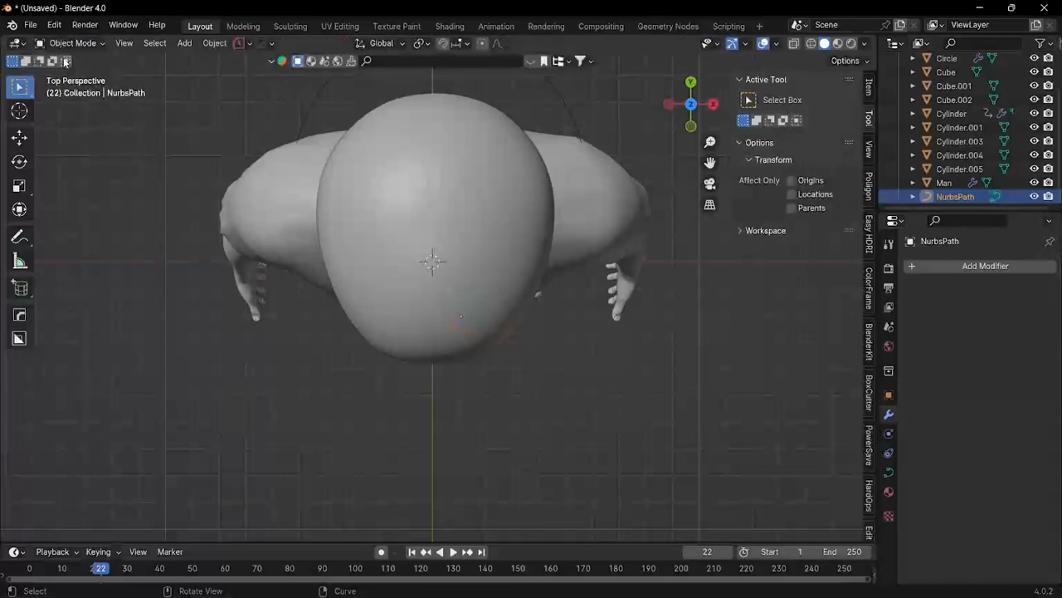
left_click(19, 295)
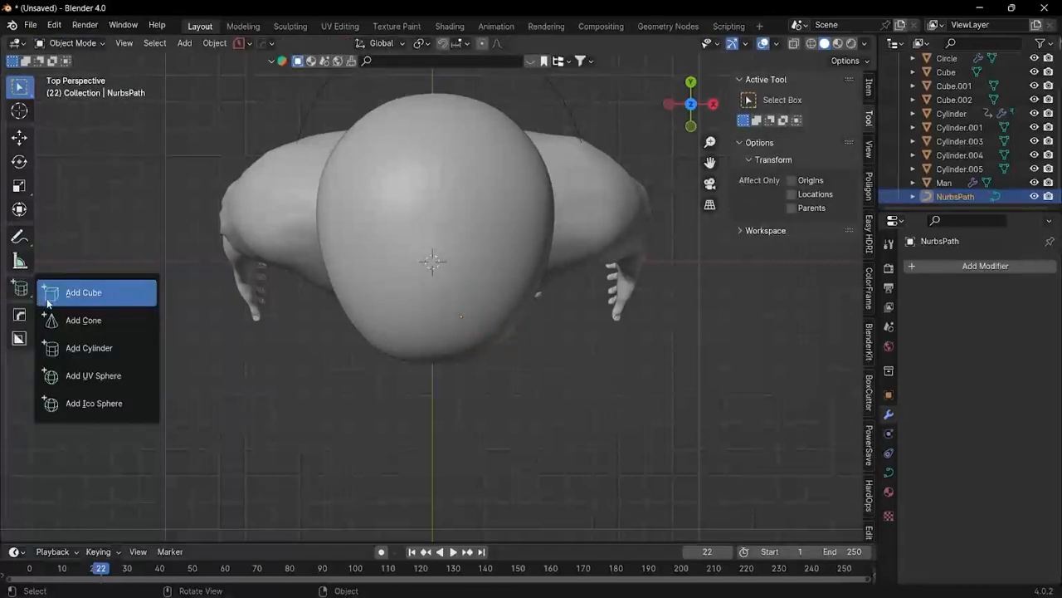
left_click(93, 348)
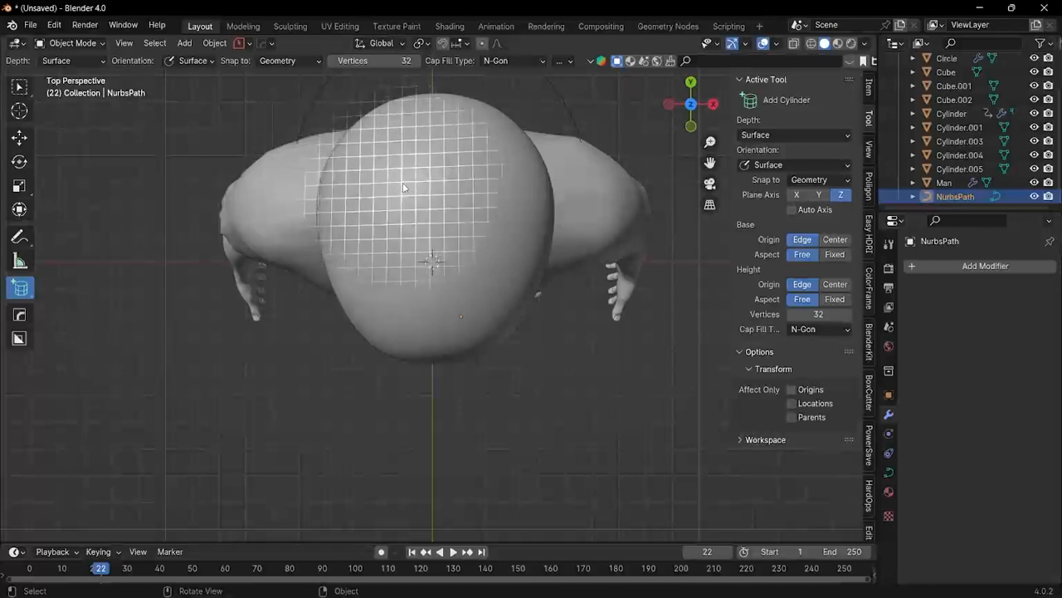
left_click_drag(395, 182, 620, 392)
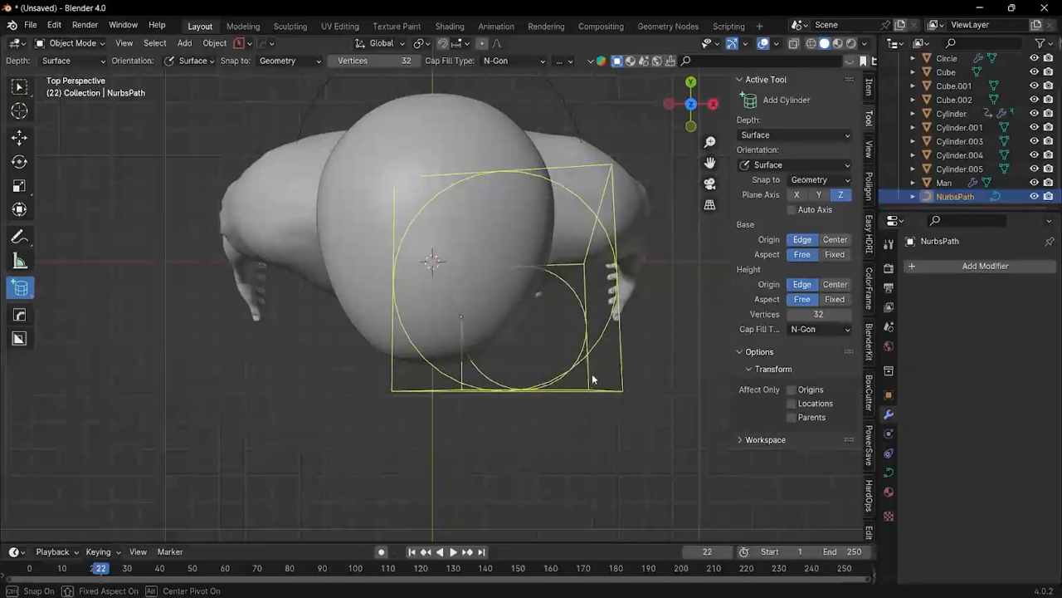
left_click(579, 401)
middle_click_drag(575, 401, 556, 217)
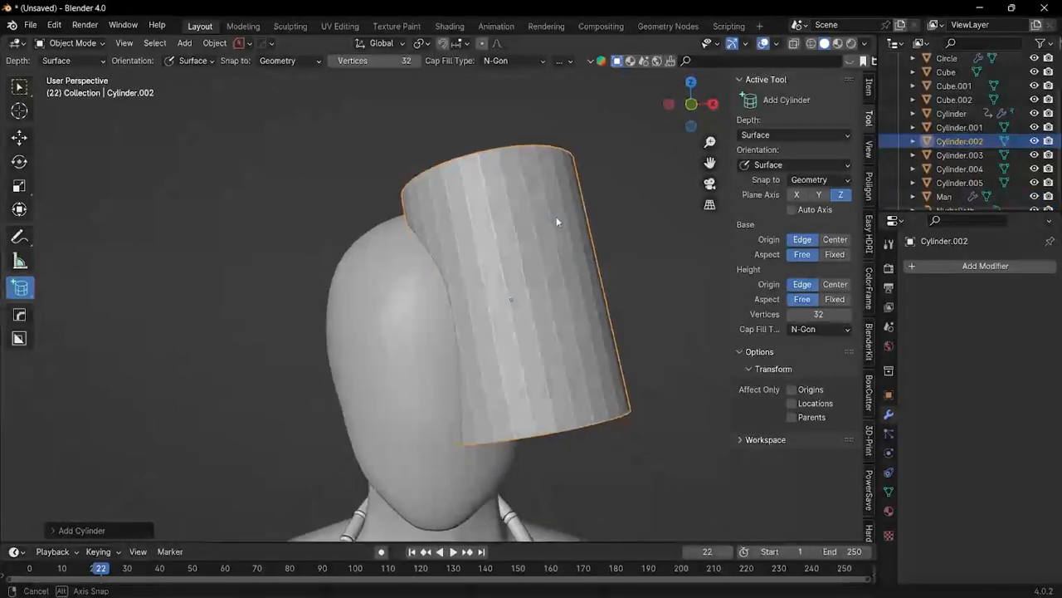
Step: Scale the new cylinder down along Z into a flat band and move it onto the top of the head
scroll(561, 254, "down", 4)
left_click(691, 104)
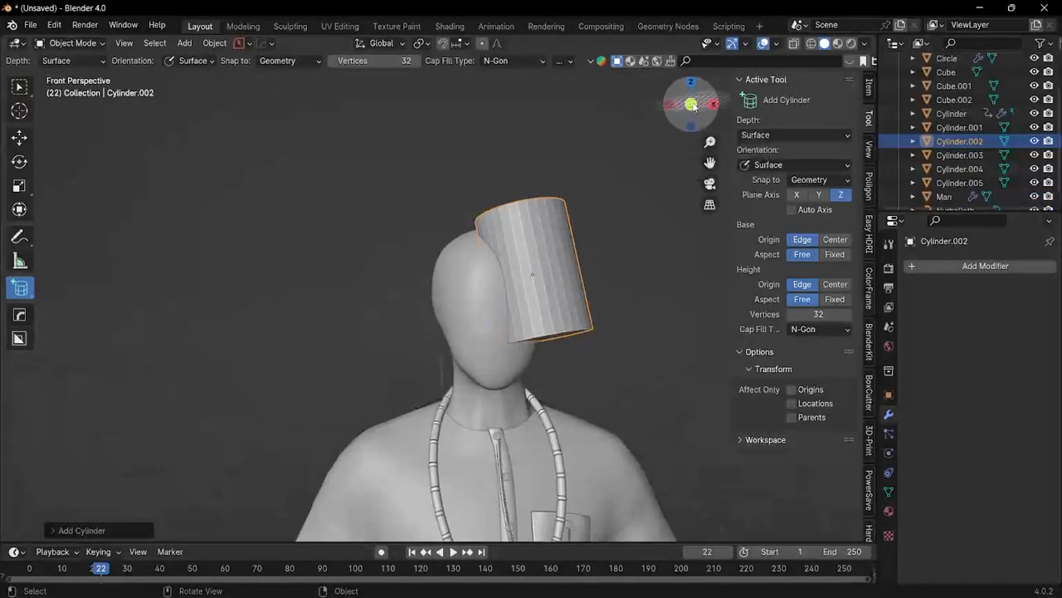
key("w")
key("s")
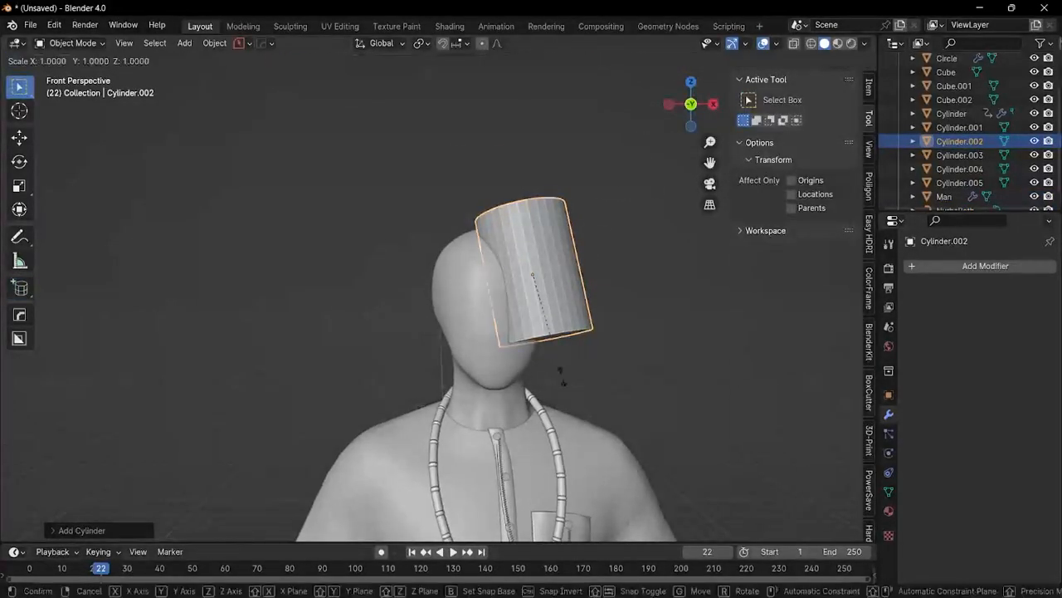
key("z")
left_click(538, 304)
key("g")
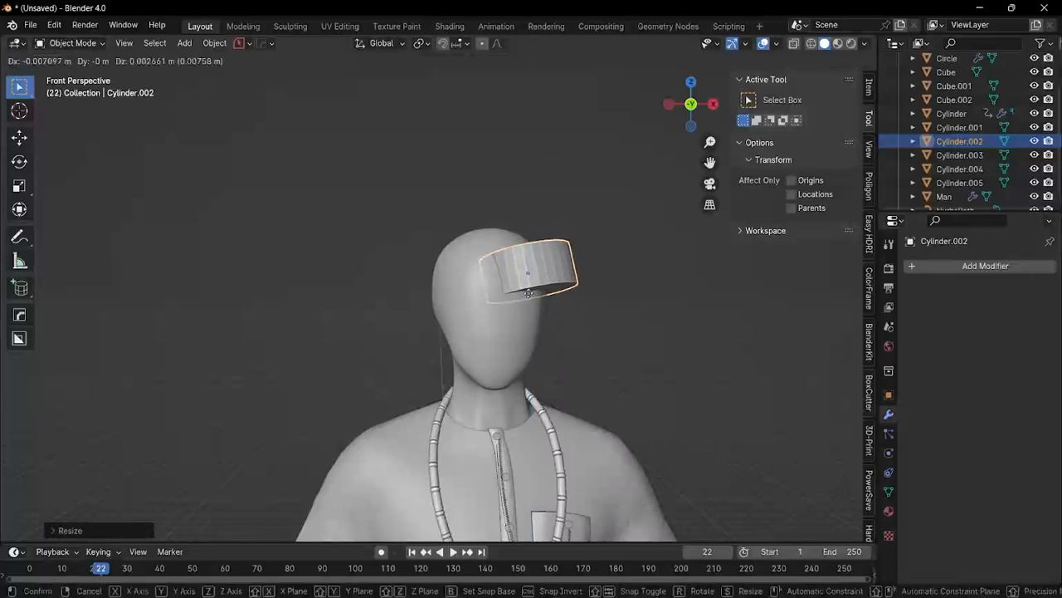
left_click(488, 272)
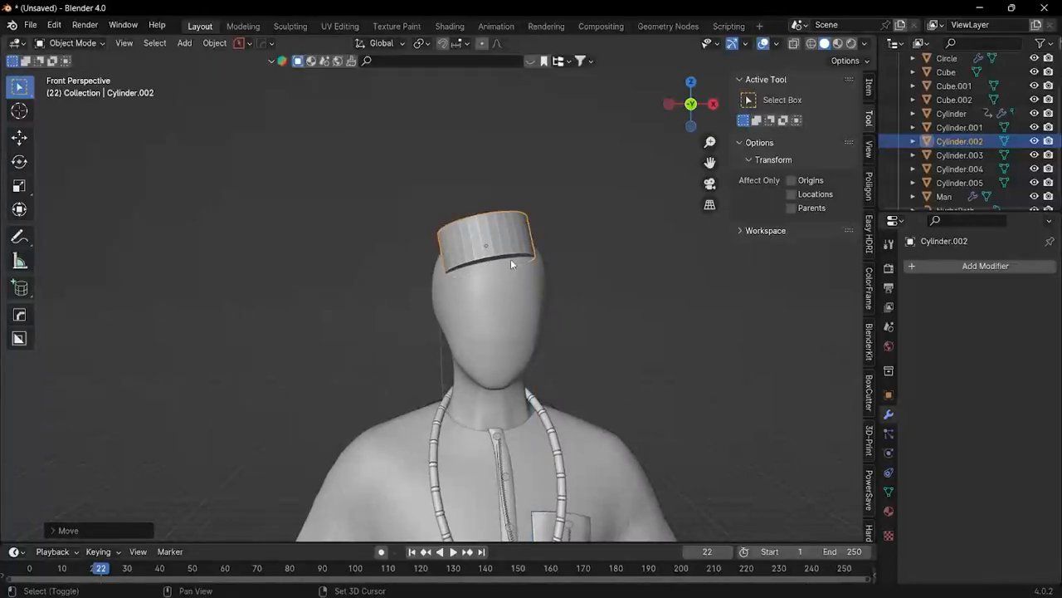
Step: With the Transform tool, rotate the flattened cylinder level and fit it as a cap slightly wider than the head
key("shift+space")
key("t")
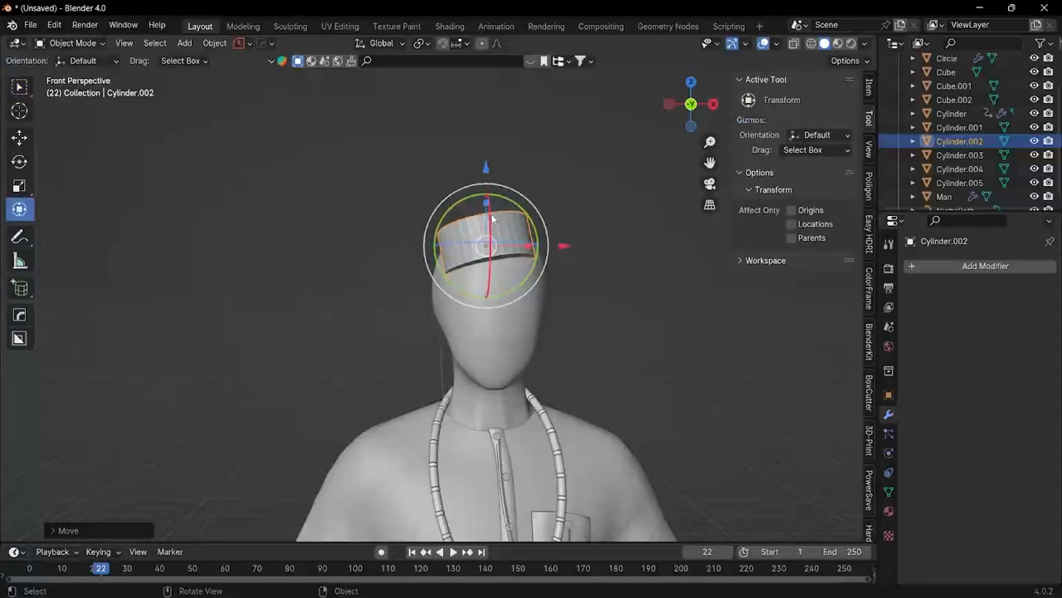
left_click_drag(488, 201, 701, 58)
left_click_drag(530, 214, 531, 217)
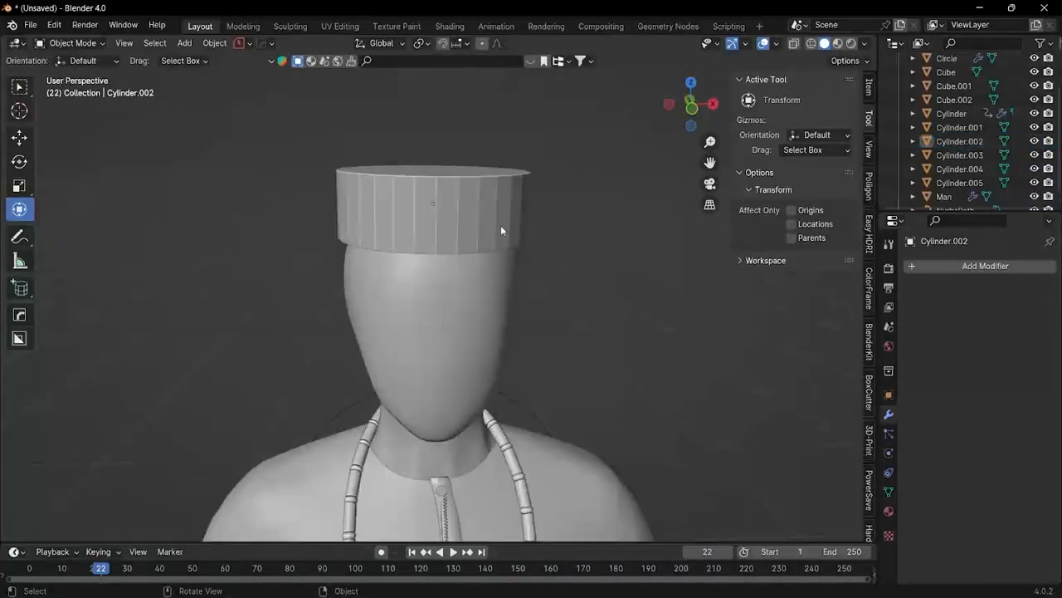
Step: In Edit Mode, inset the cap's top face to a small central circle and extrude it upward as a short stem
left_click(501, 229)
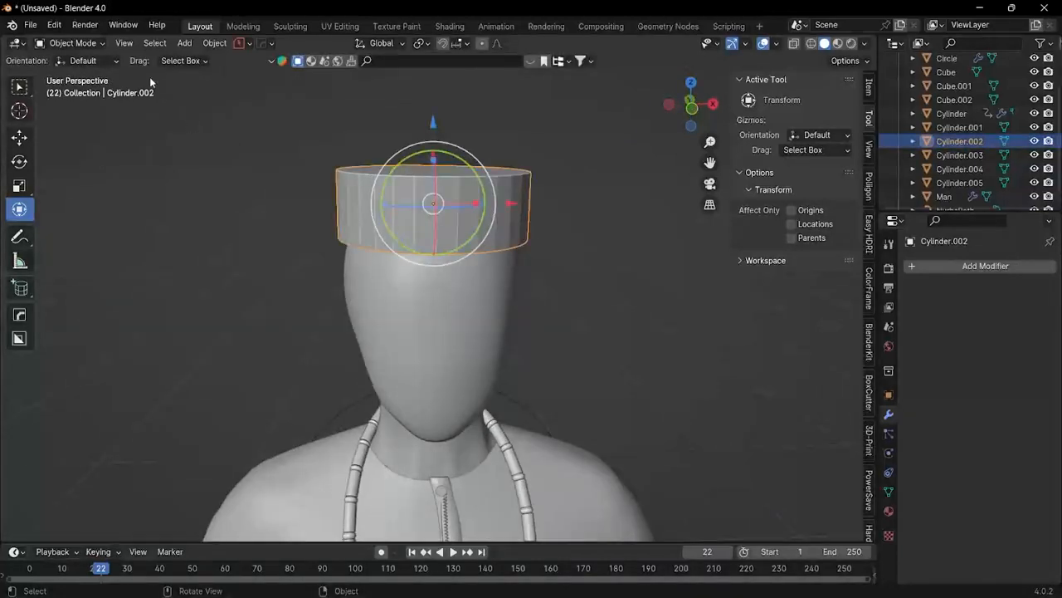
left_click(99, 47)
left_click(91, 73)
middle_click_drag(315, 173, 513, 189)
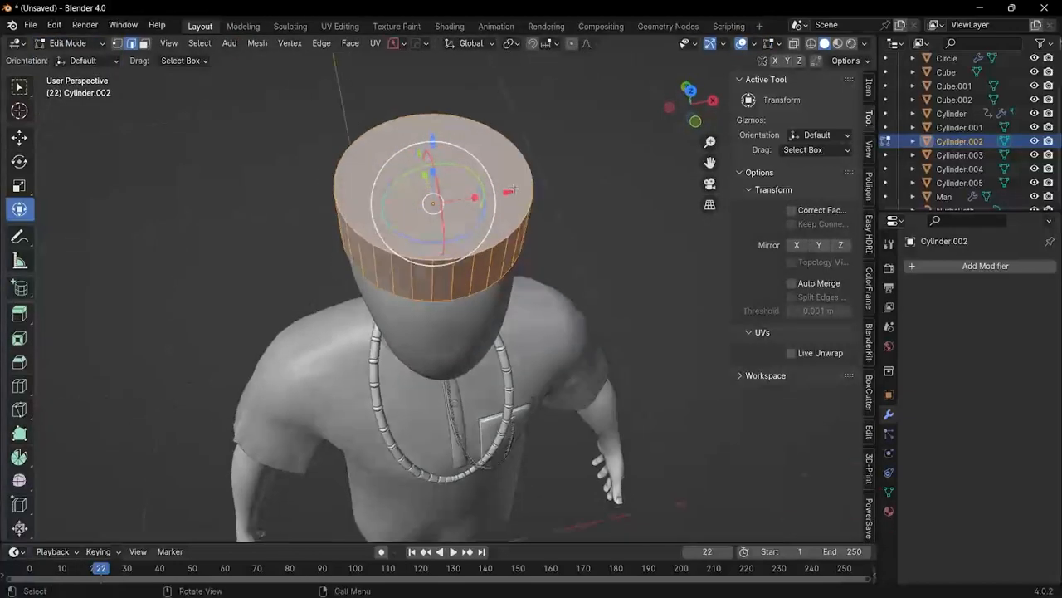
left_click(514, 180)
key("3")
left_click(507, 181)
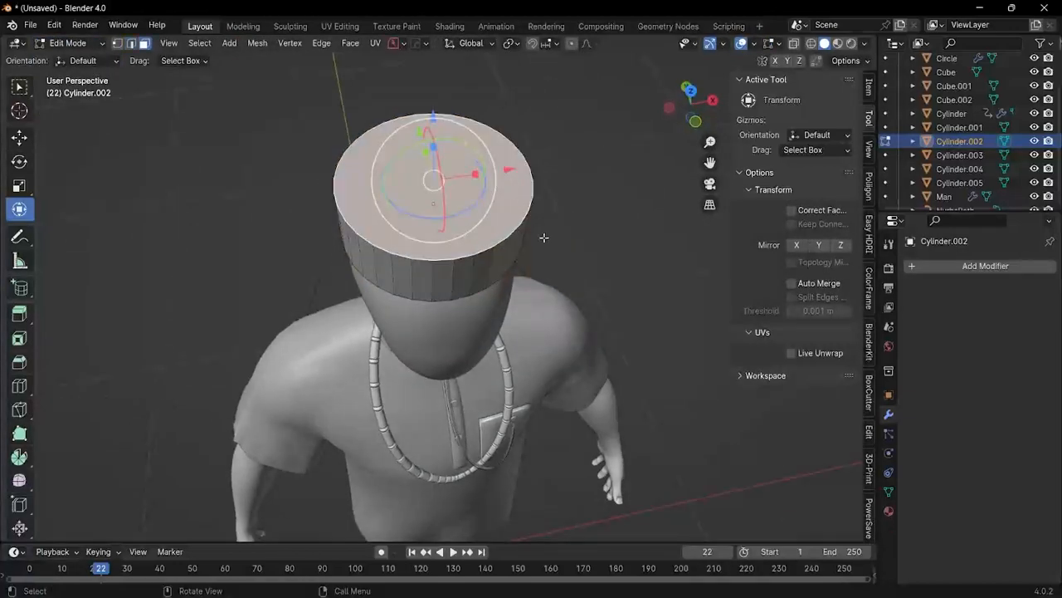
key("i")
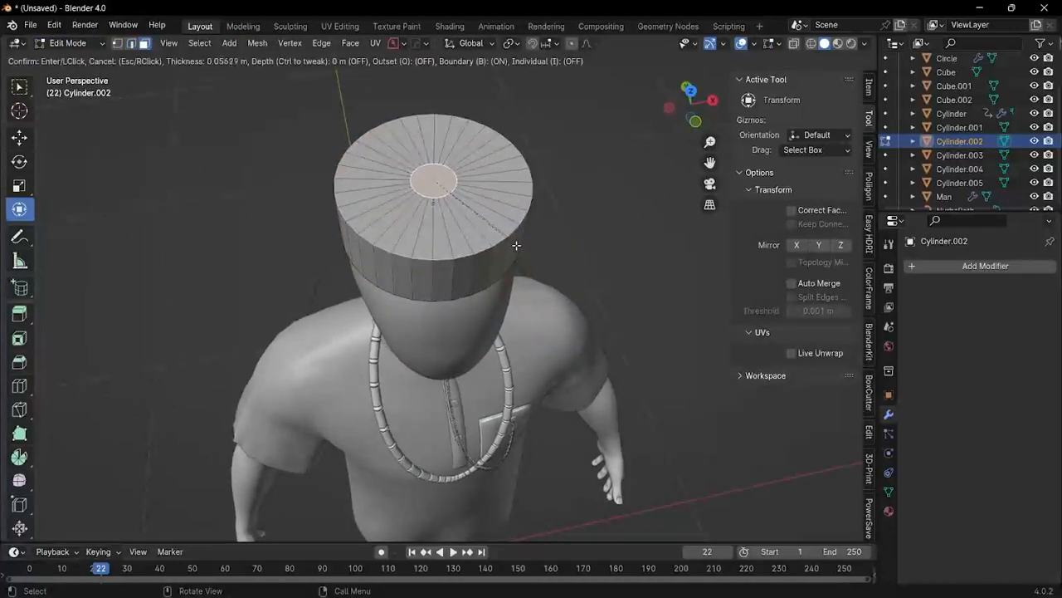
left_click(505, 239)
key("e")
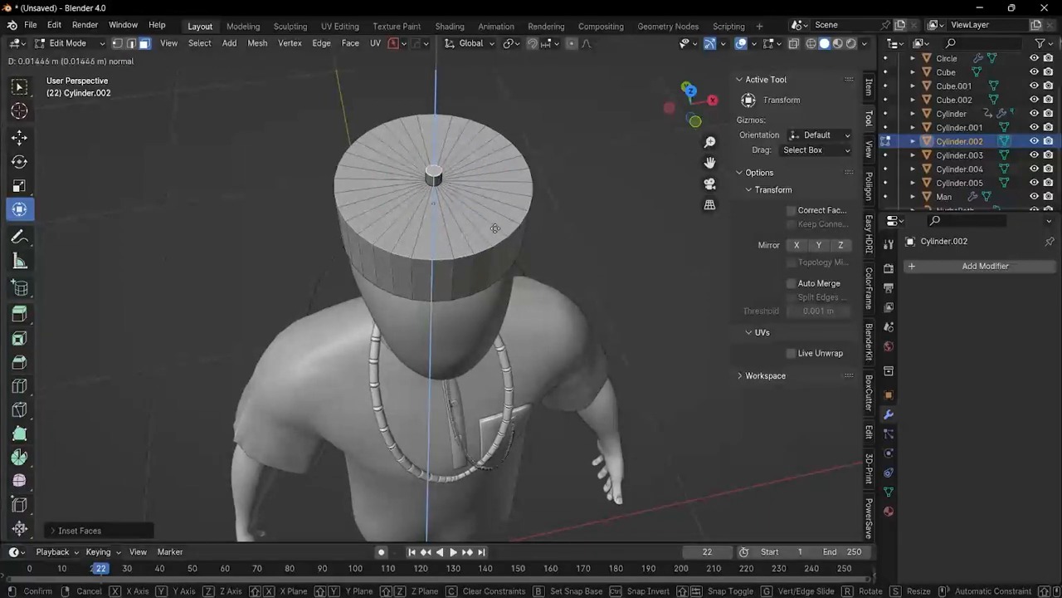
left_click(502, 240)
Step: Select the edge loop around the cap's top rim and bevel it by about 0.012 m with one segment
key("2")
left_click(498, 244)
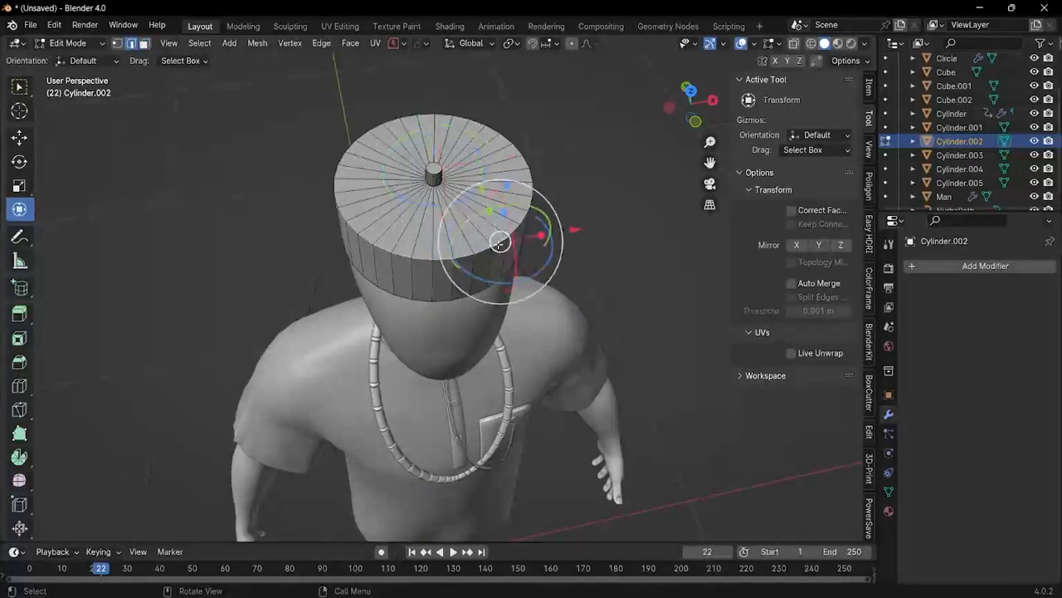
left_click(498, 244, "alt")
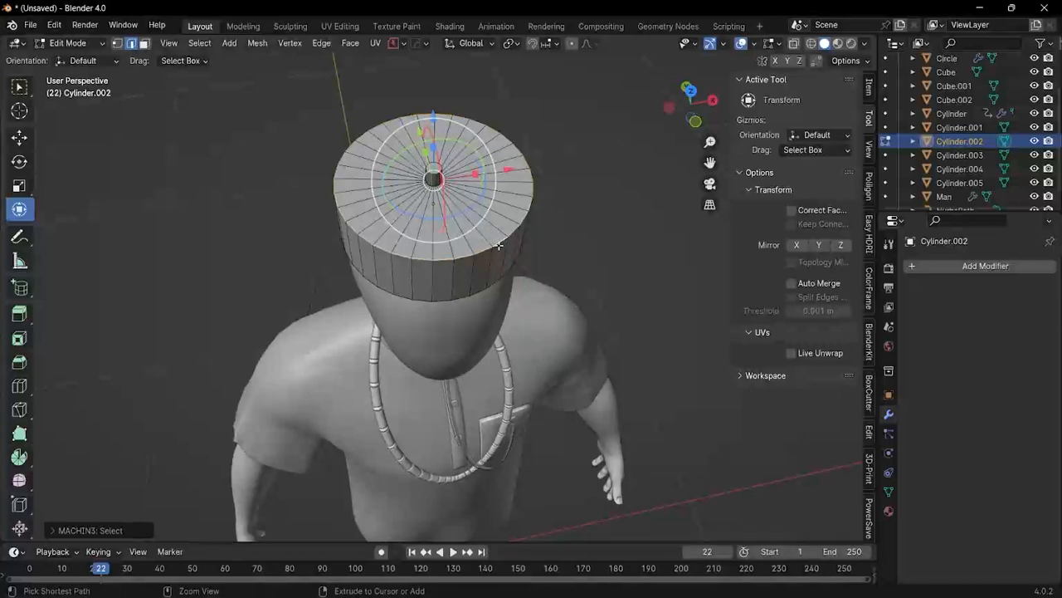
key("ctrl+b")
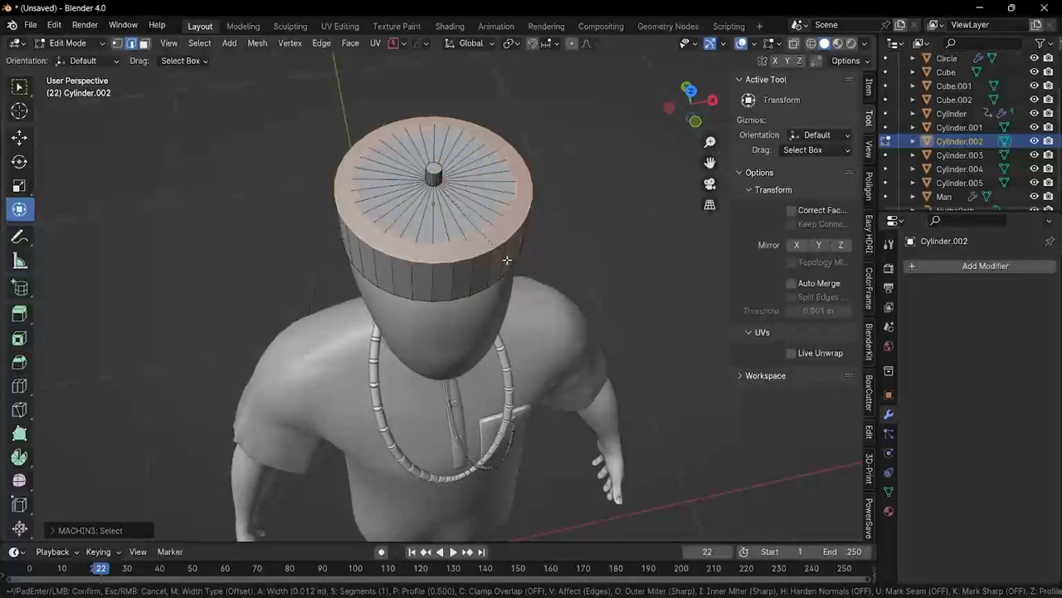
left_click(507, 260)
Step: Move the outer edge loop of the beveled rim slightly down along Z to slope the cap's top edge
middle_click_drag(507, 260, 440, 212)
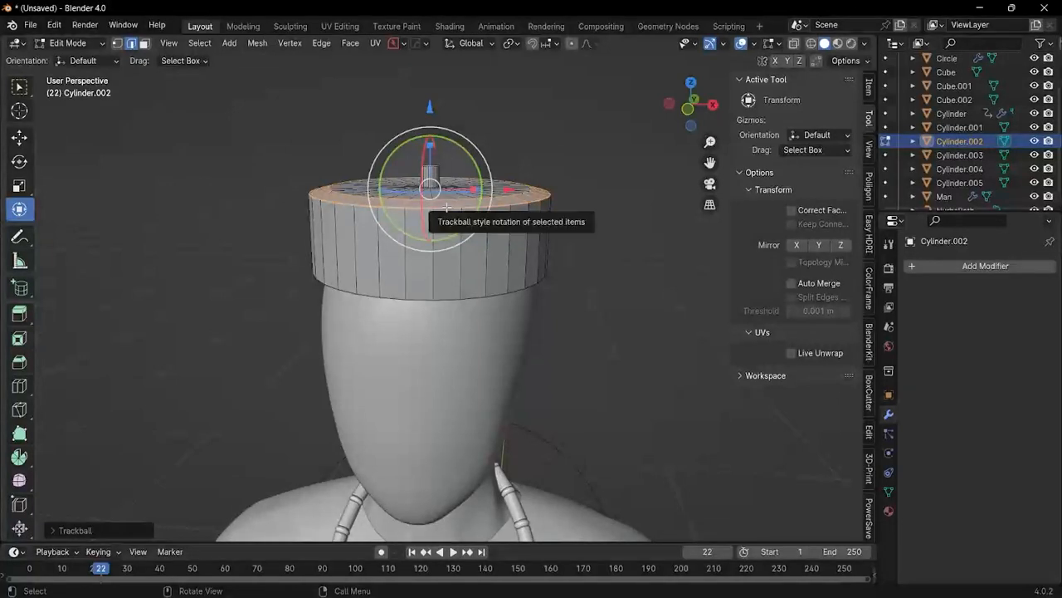
left_click(455, 212)
key("g")
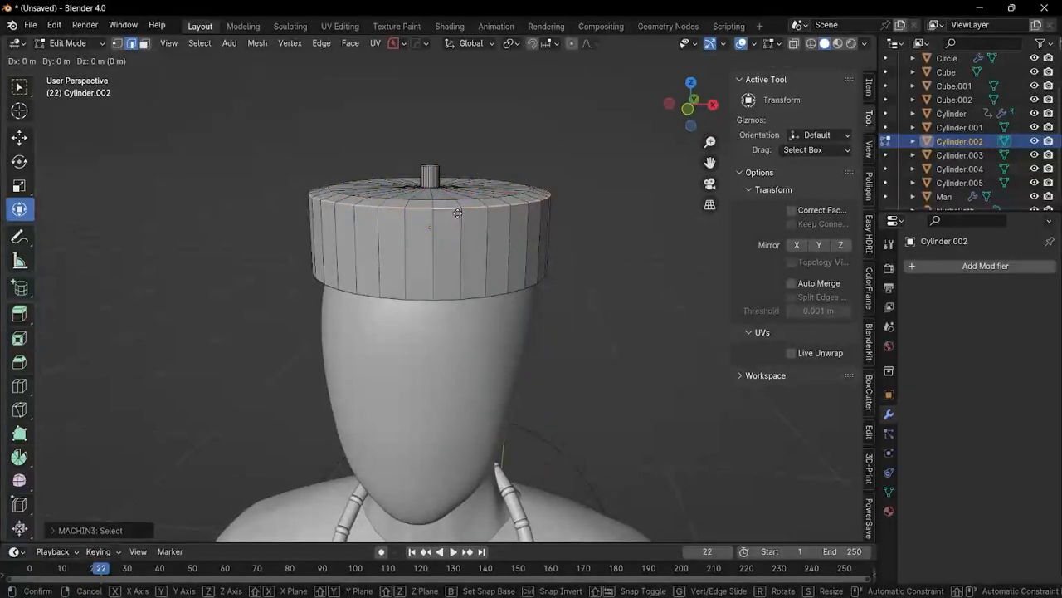
key("z")
left_click(457, 225)
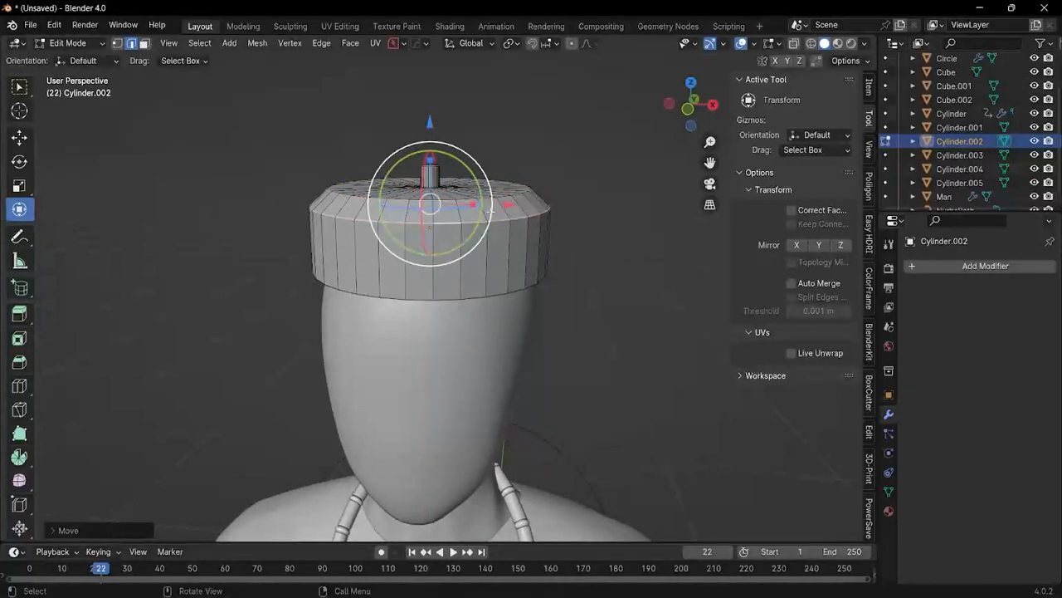
Step: Add a loop cut around the cap's sloped rim and scale it outward slightly to round the edge
key("ctrl+r")
left_click(490, 212)
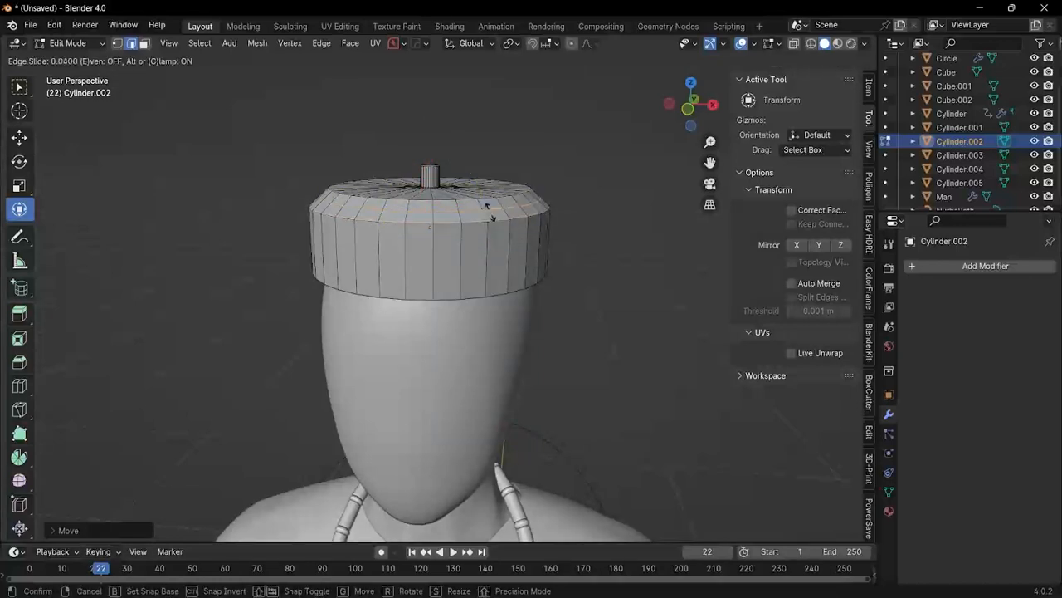
left_click(501, 222)
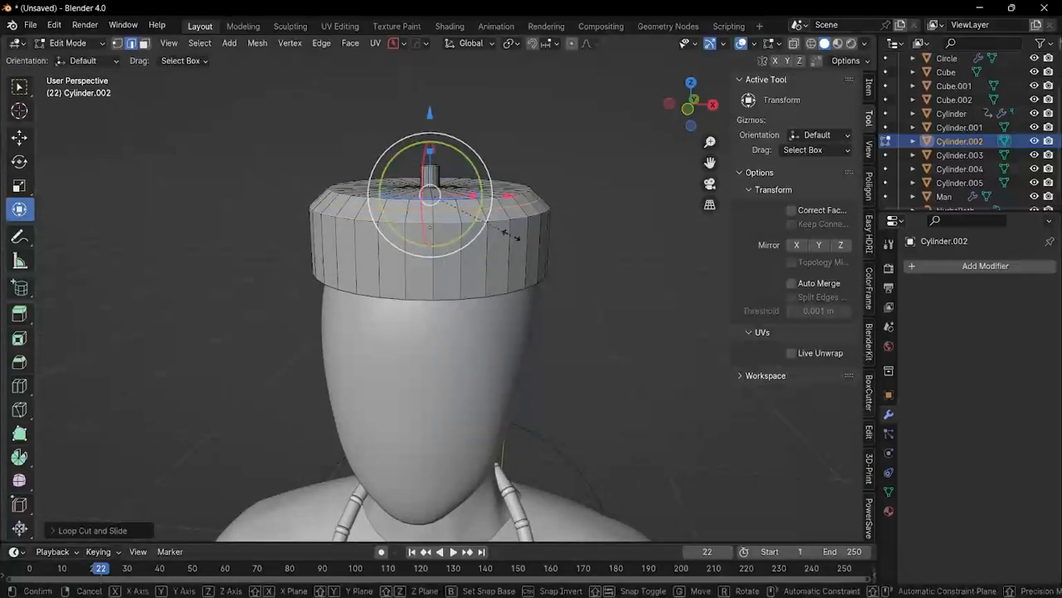
key("s")
left_click(514, 239)
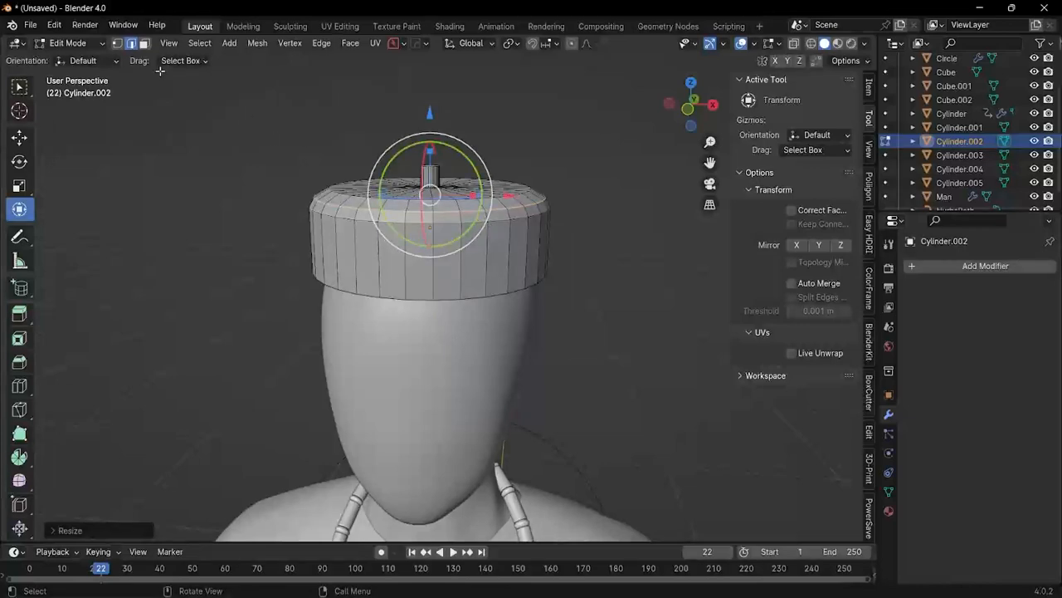
Step: Apply Shade Smooth to the cap and finish in Object Mode
left_click(97, 48)
left_click(90, 58)
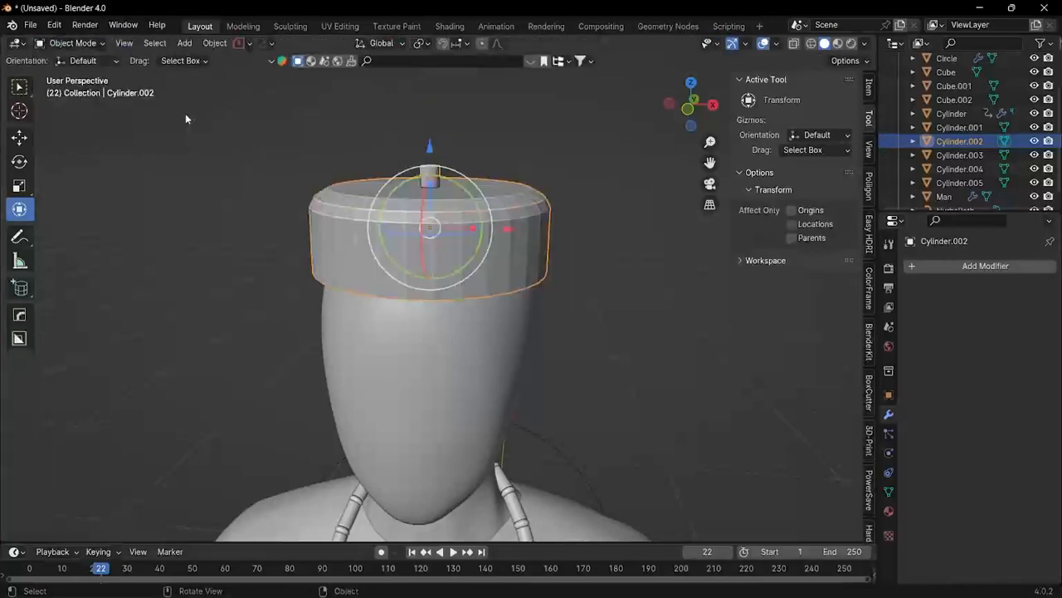
right_click(424, 154)
left_click(431, 111)
scroll(469, 232, "down", 4)
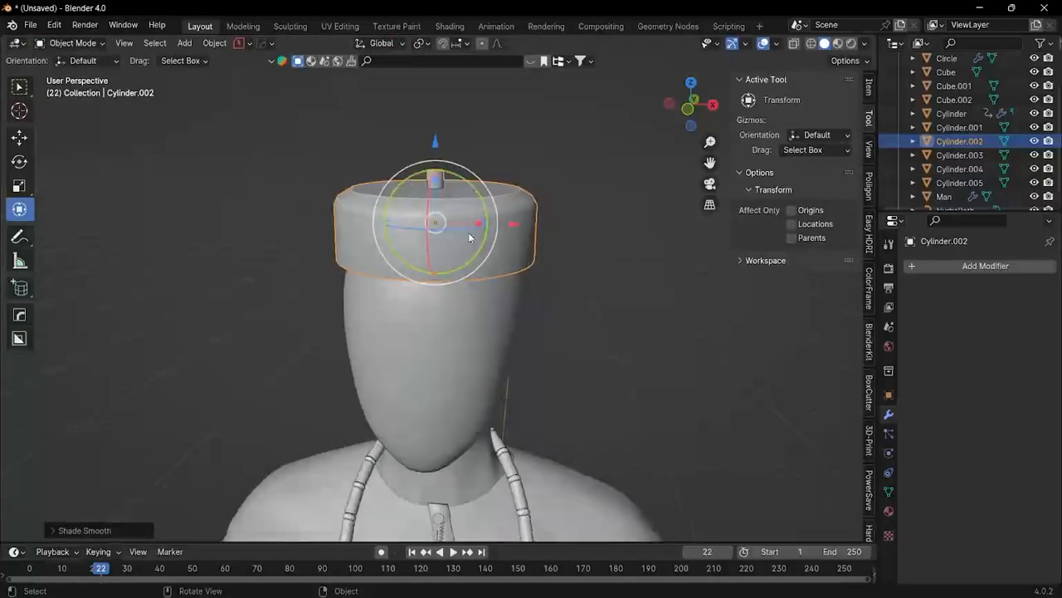
middle_click_drag(468, 233, 495, 261)
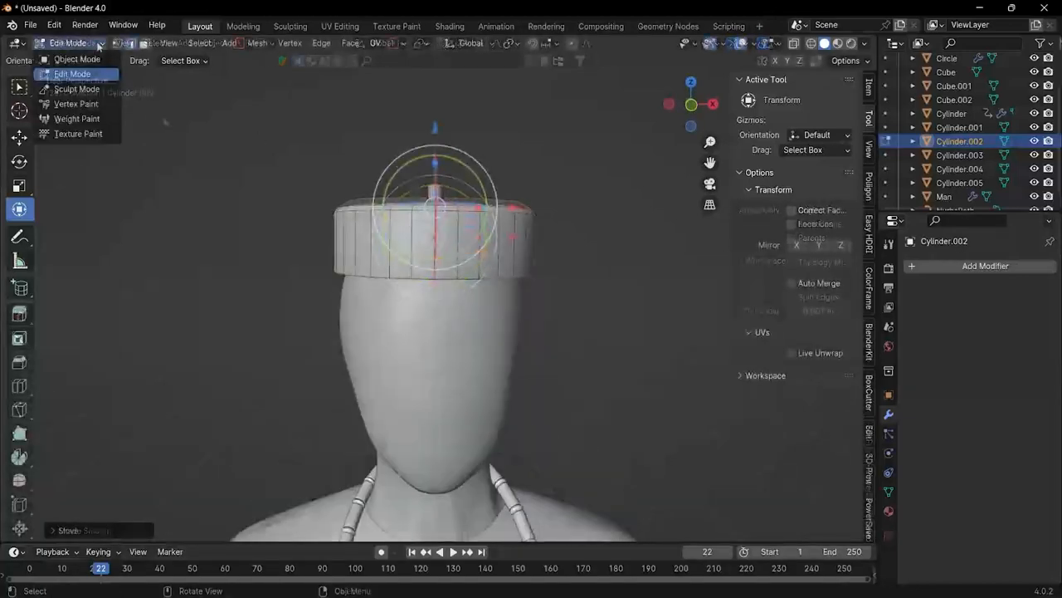
left_click(77, 59)
scroll(453, 294, "down", 5)
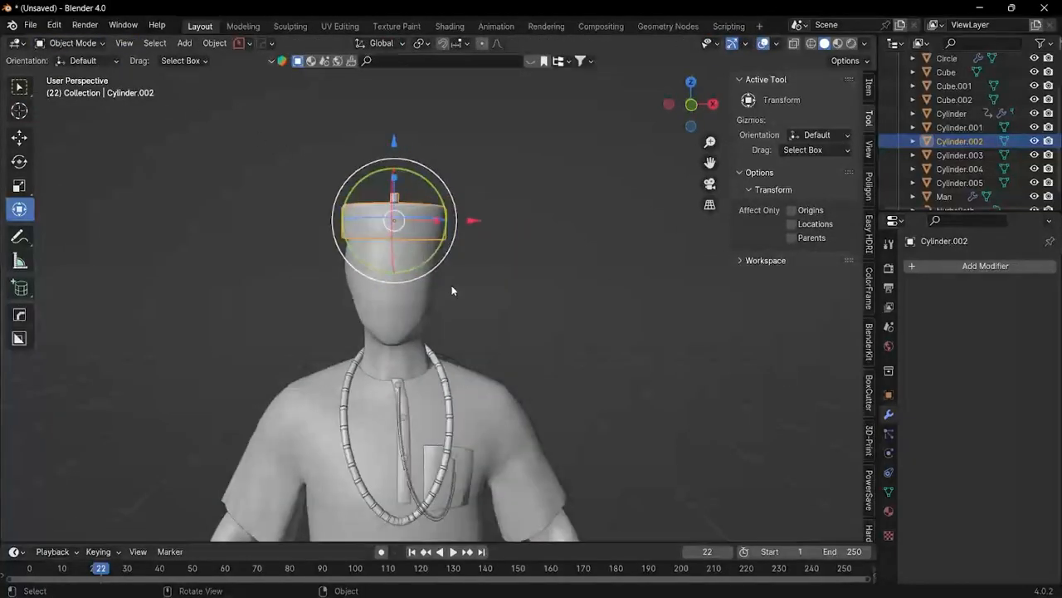
Step: Select the shirt and open the Shading workspace with the shirt framed in the viewport
middle_click_drag(464, 328, 476, 232, "shift")
scroll(480, 234, "up", 2)
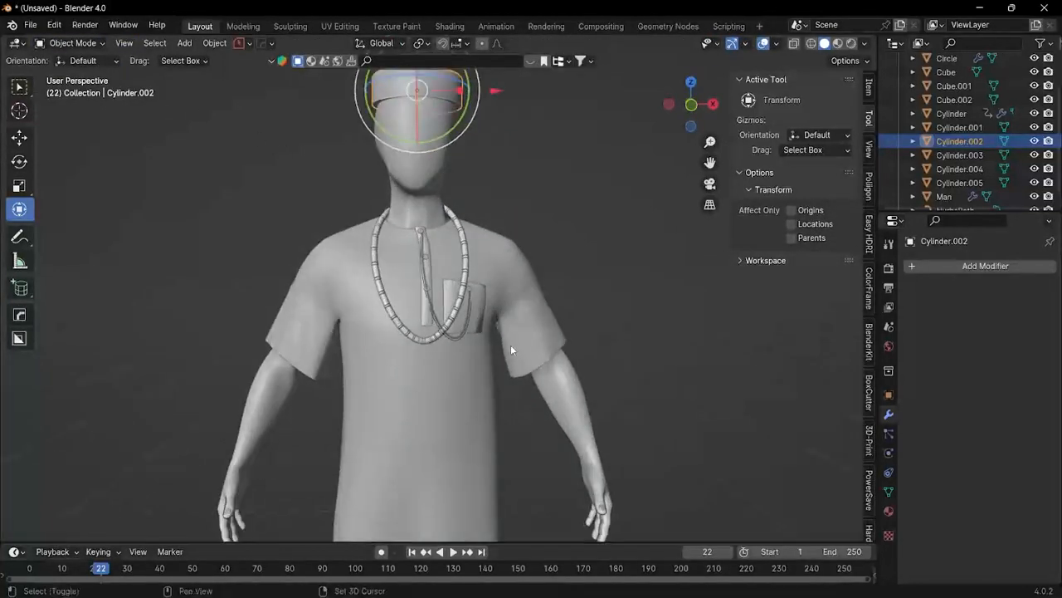
middle_click_drag(510, 344, 500, 242, "shift")
left_click(504, 218)
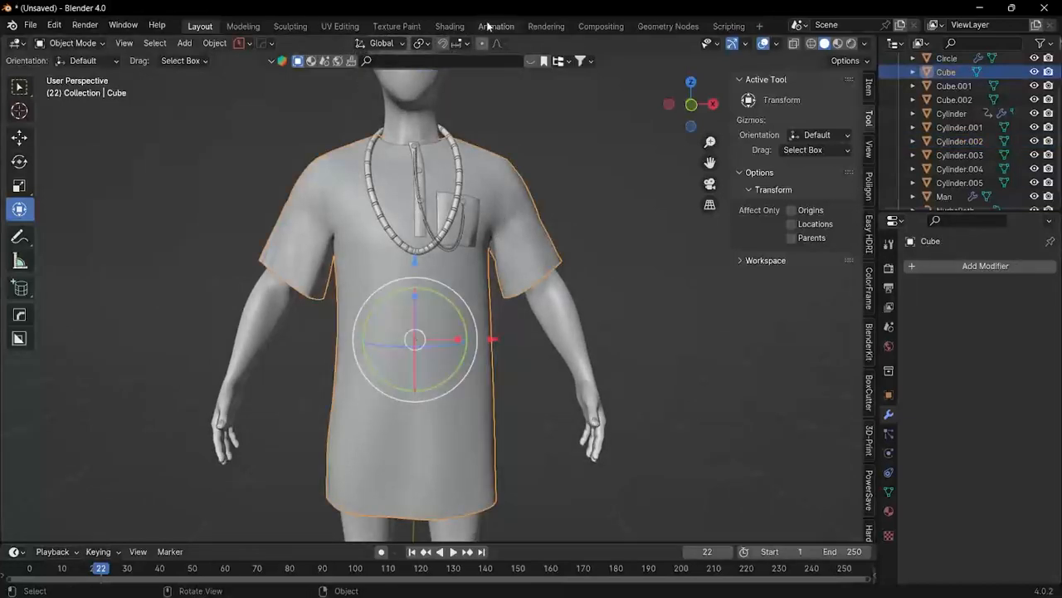
left_click(452, 26)
scroll(522, 97, "up", 4)
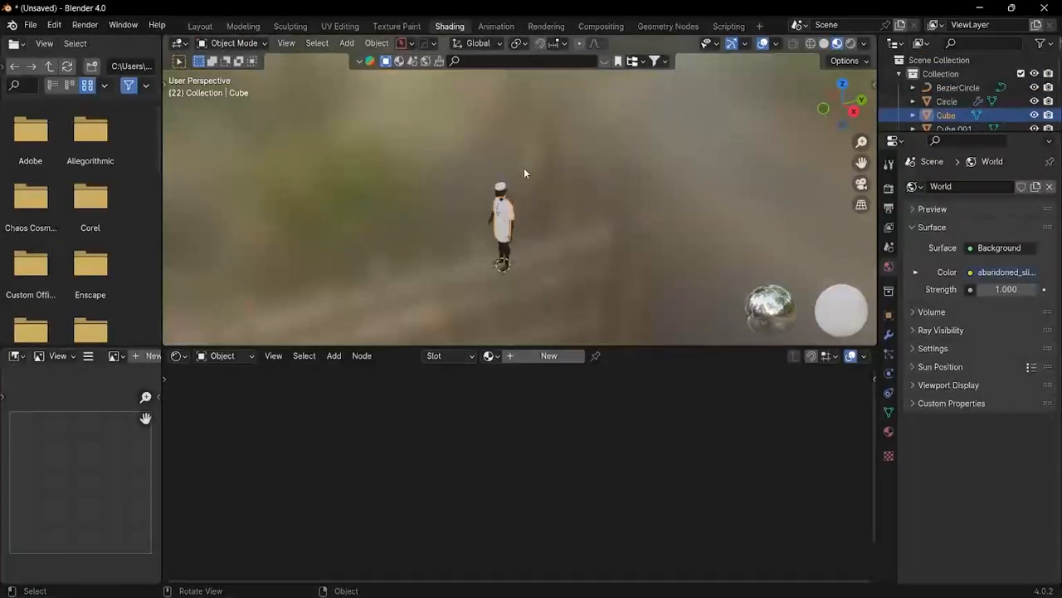
middle_click_drag(488, 231, 586, 225)
scroll(538, 258, "up", 2)
scroll(538, 257, "up", 3)
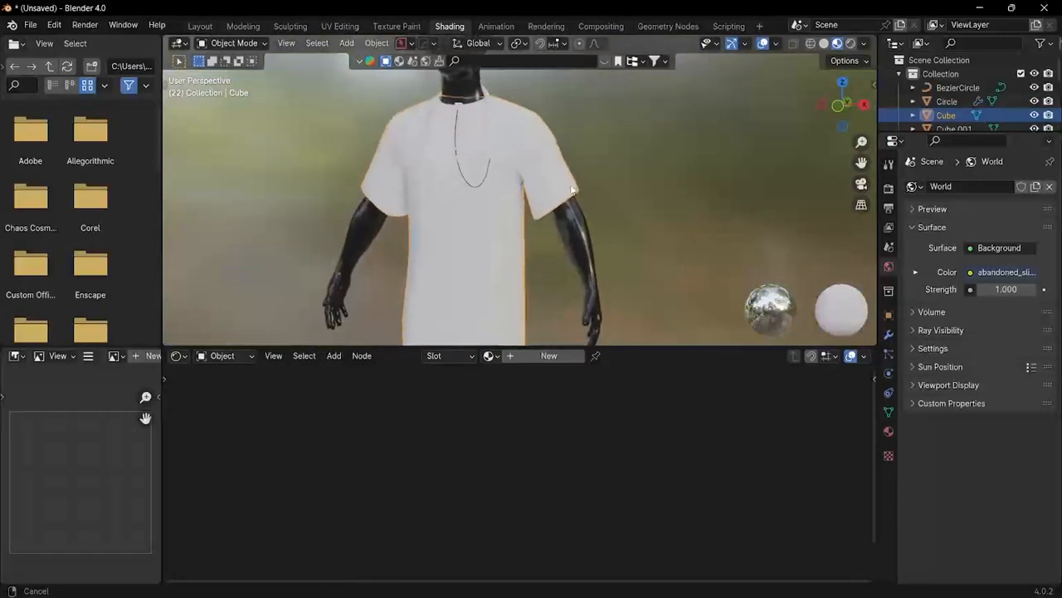
Step: Create a new material on the shirt and name it "Isi Agu"
left_click(549, 356)
scroll(453, 224, "down", 4)
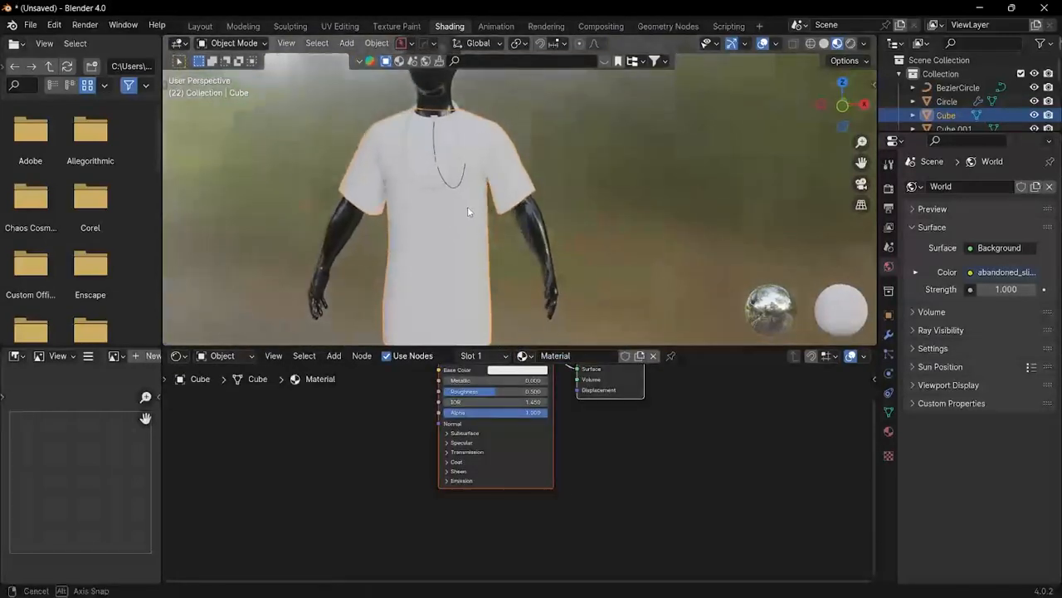
left_click(562, 356)
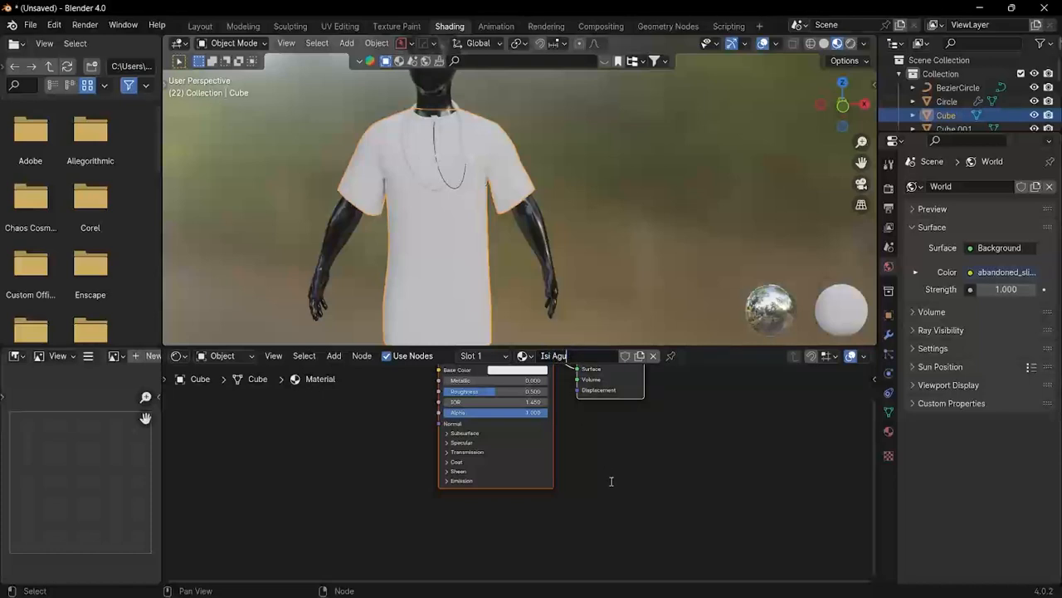
key("Return")
key("Home")
Step: Add an Image Texture node and connect its Color output to the Principled BSDF's Base Color
key("shift+a")
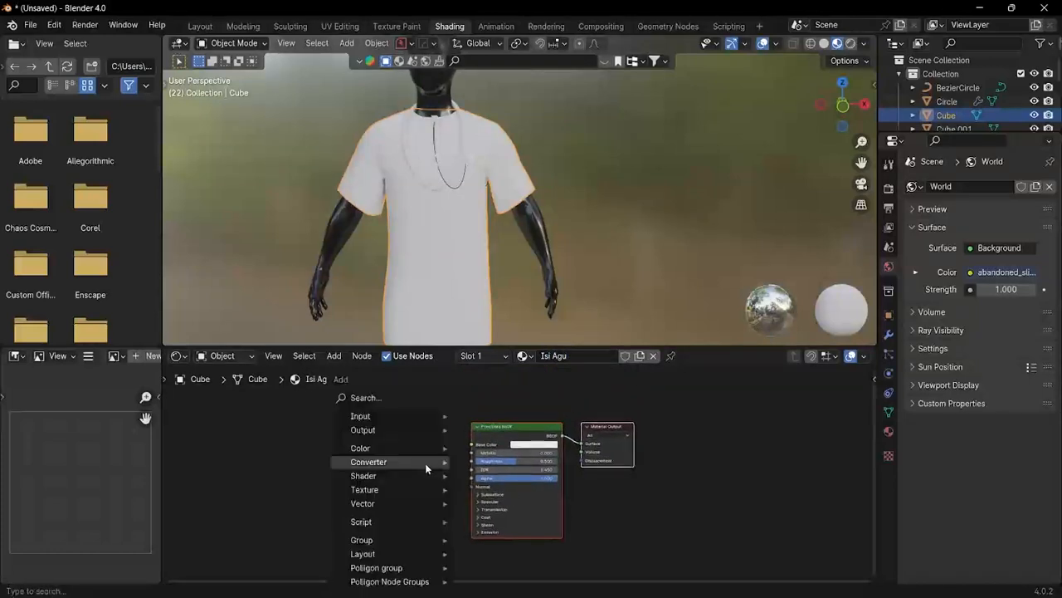
left_click(386, 399)
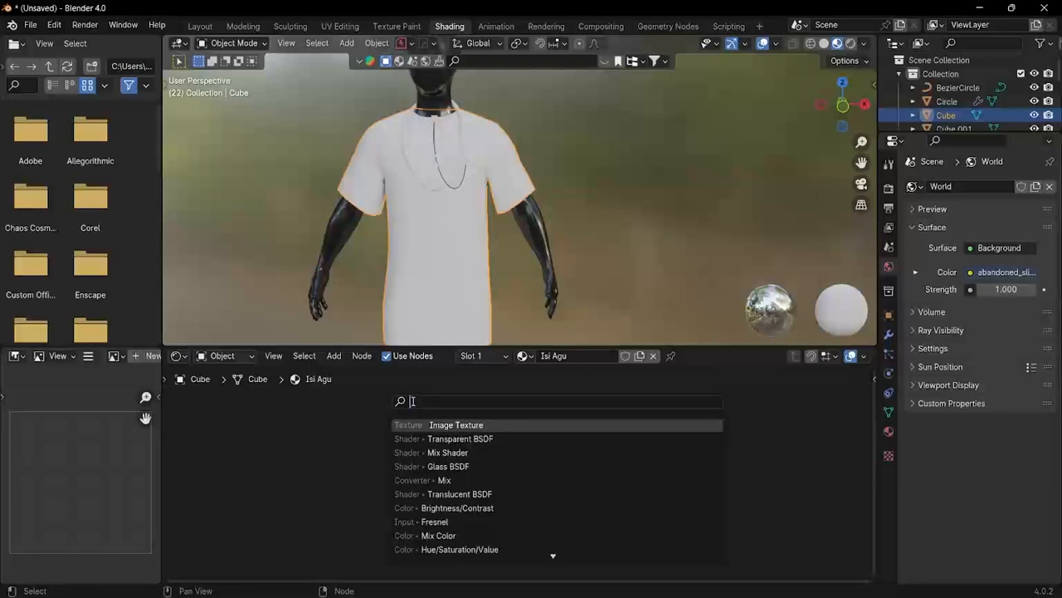
type("imag")
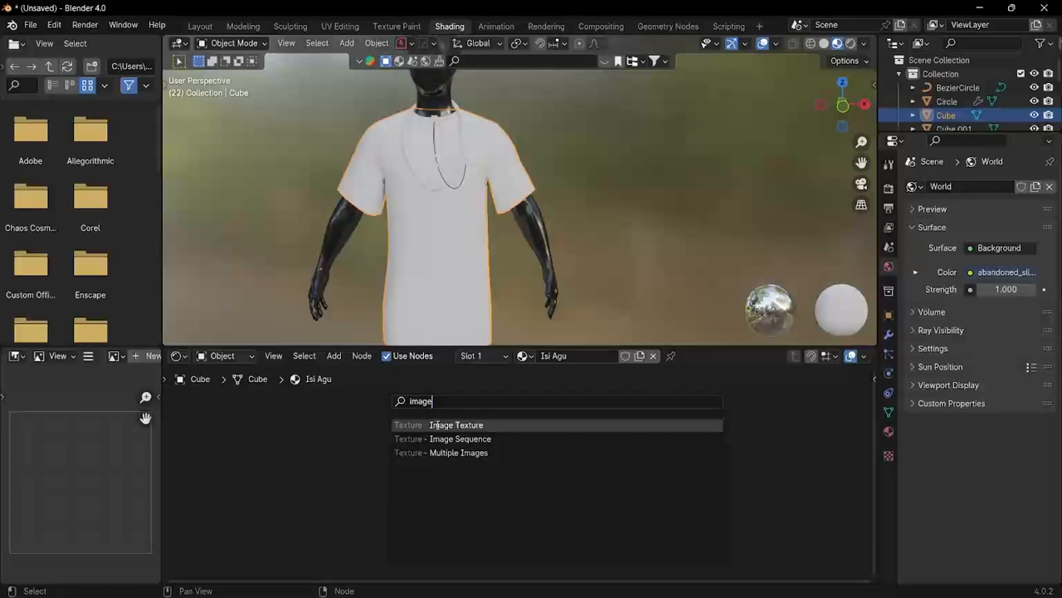
type("e")
left_click(438, 425)
left_click(305, 433)
left_click_drag(395, 443, 478, 445)
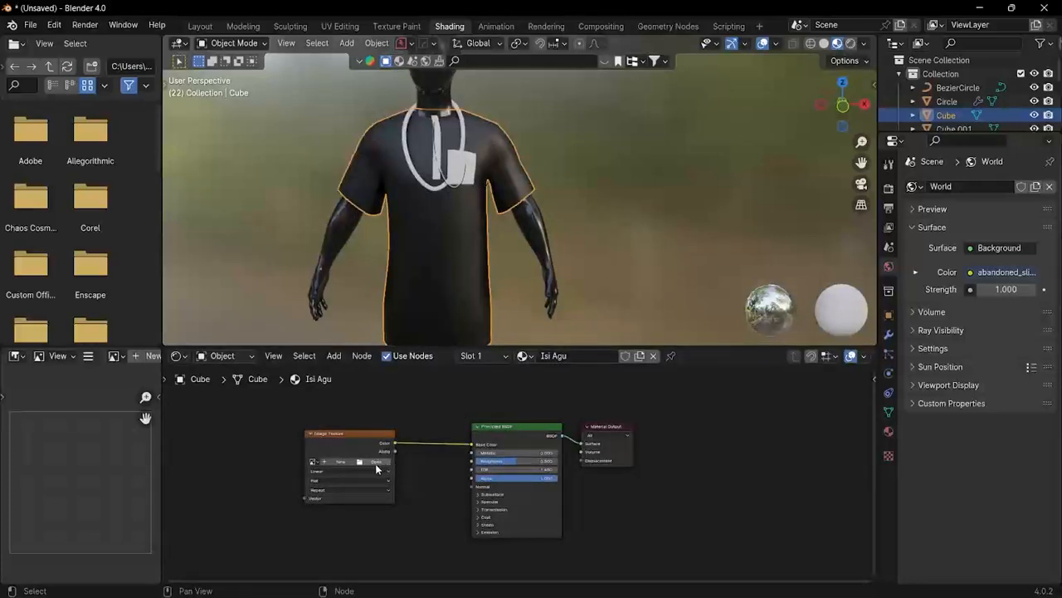
Step: Load the image Isiagu.png from C:\Youtube Tutorials into the shirt material's Image Texture node
left_click(376, 461)
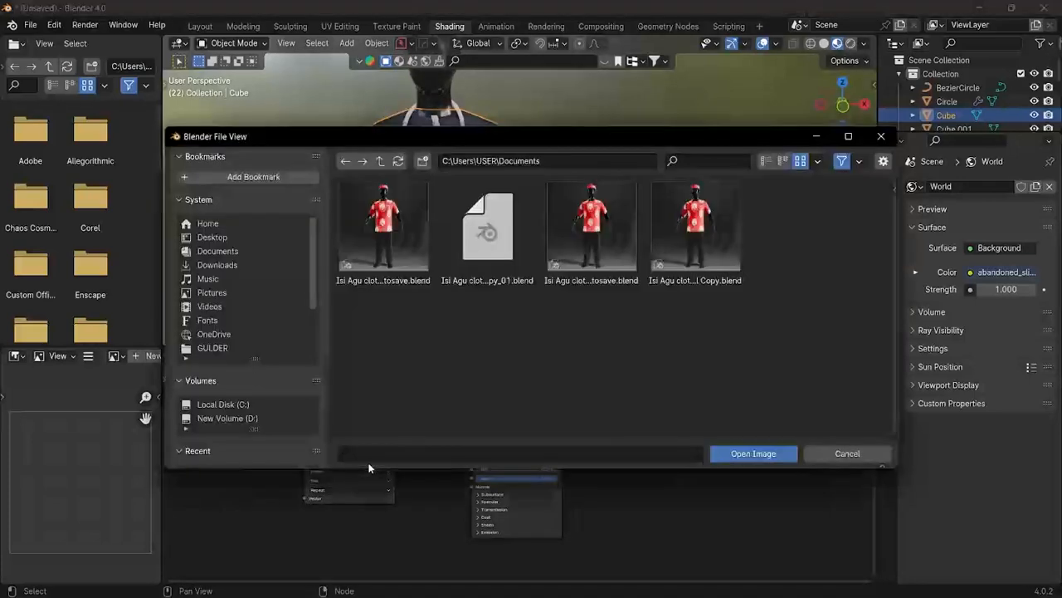
left_click(380, 163)
left_click(380, 162)
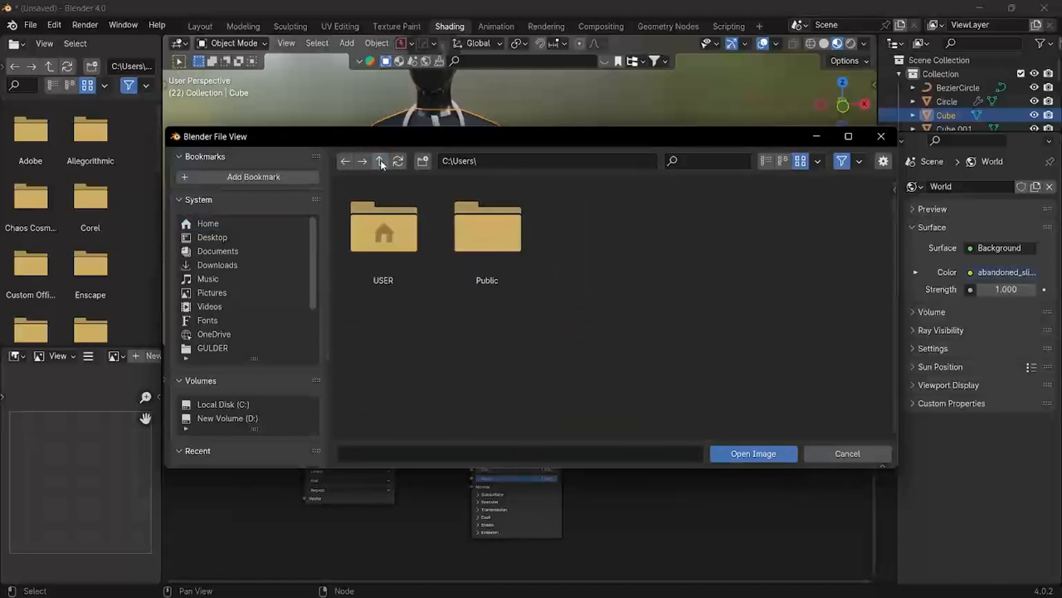
left_click(381, 161)
left_click(377, 264)
double_click(377, 260)
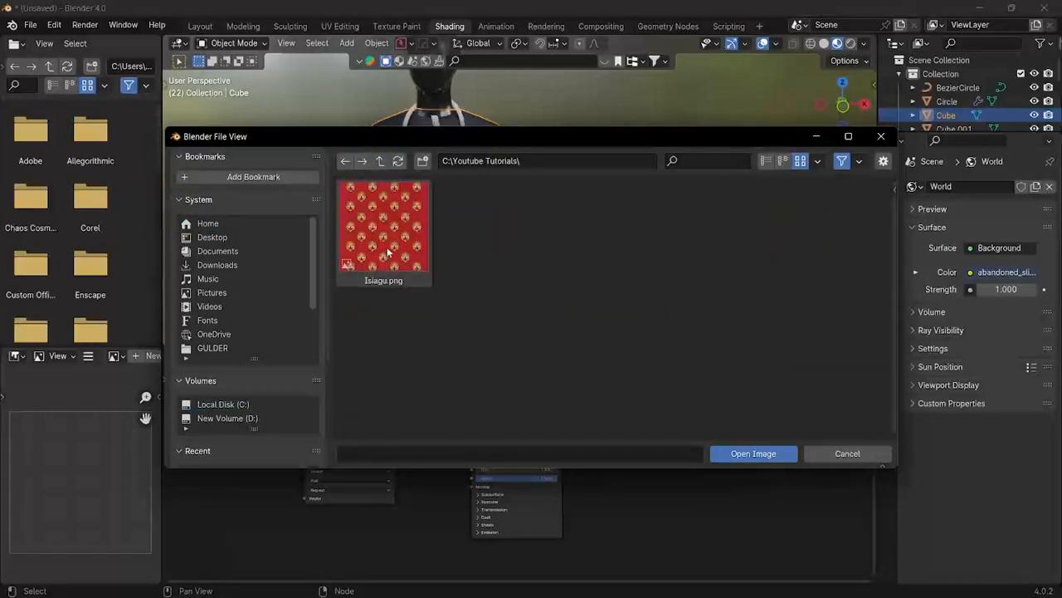
left_click(376, 238)
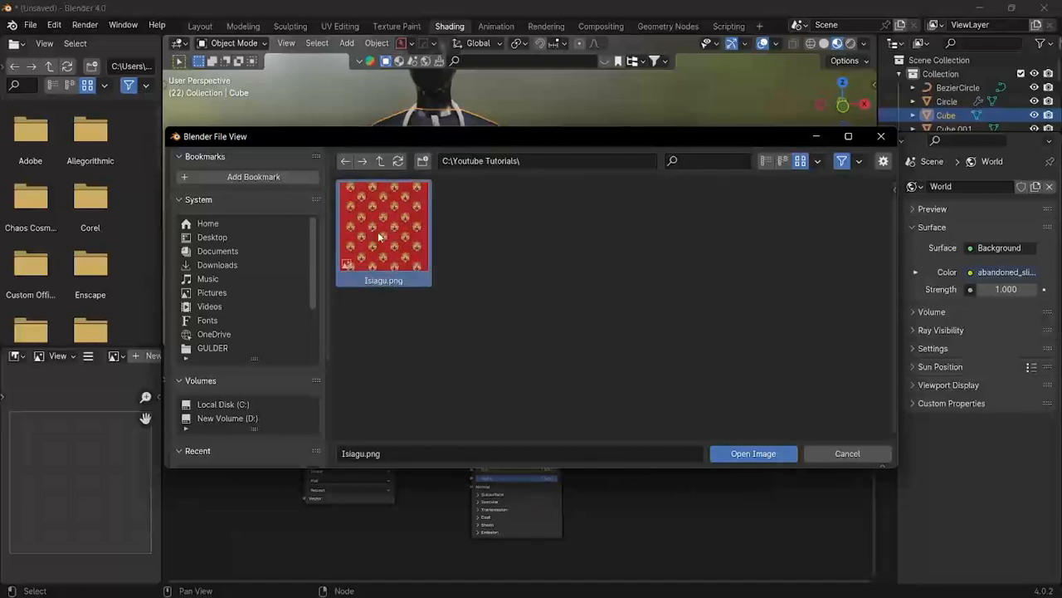
left_click(784, 455)
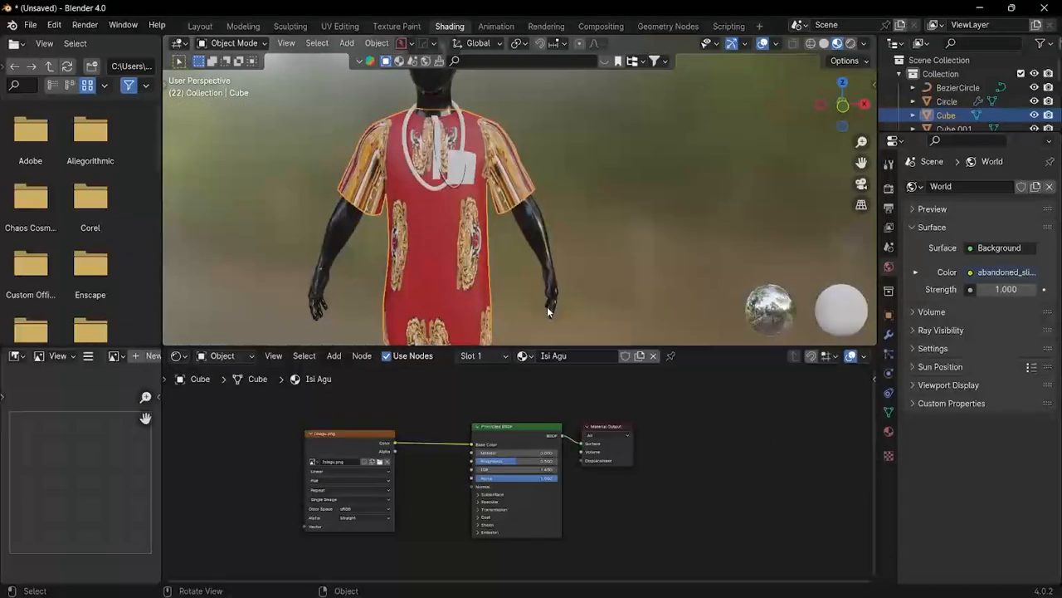
Step: In Edit Mode, select all faces of the shirt and apply Smart UV Project with the default settings
middle_click_drag(513, 263, 366, 244)
middle_click_drag(477, 250, 496, 250)
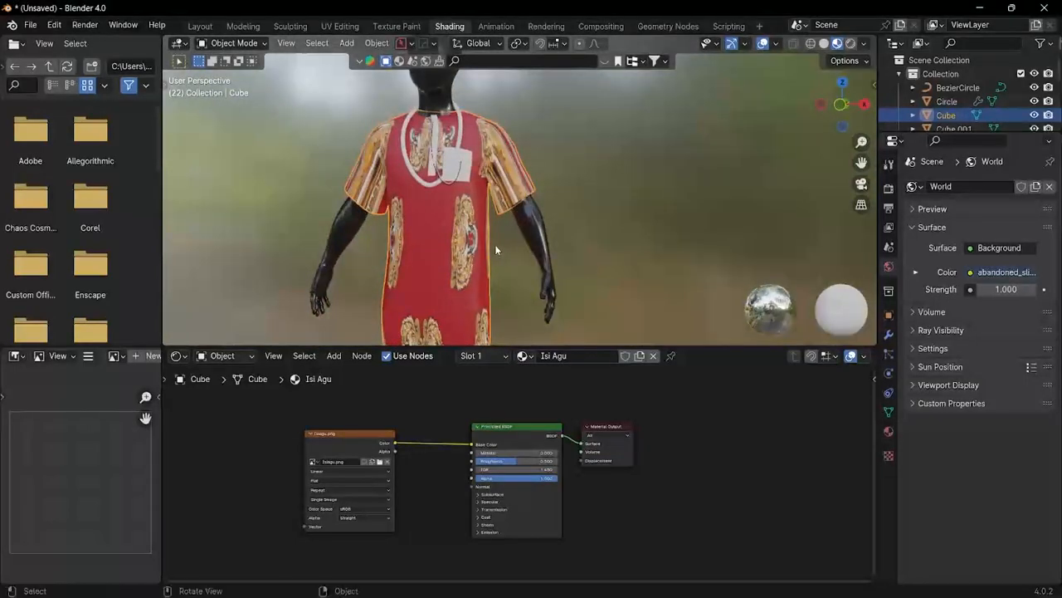
left_click(259, 44)
left_click(235, 74)
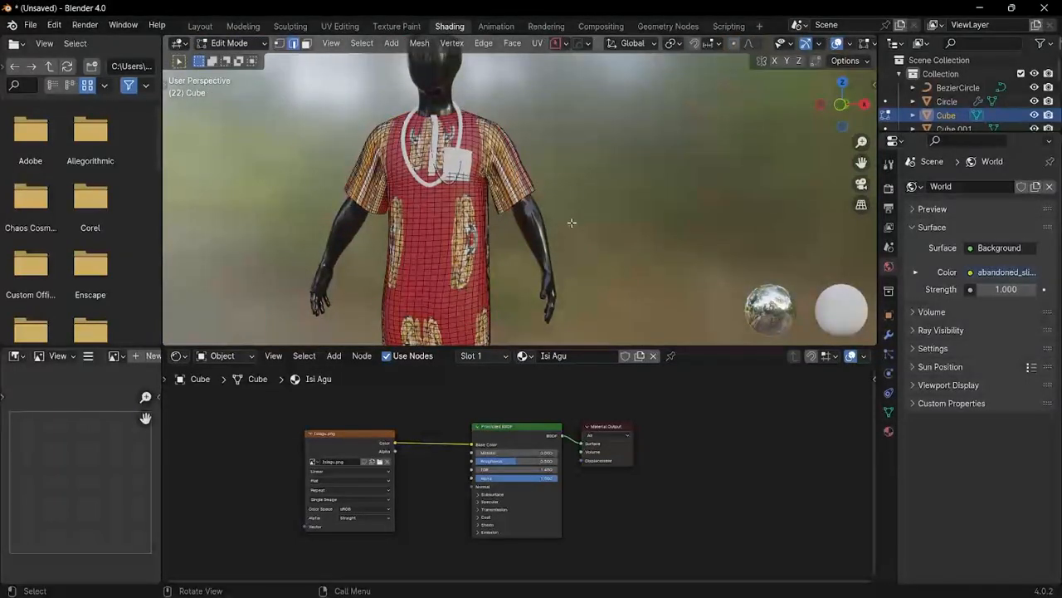
key("3")
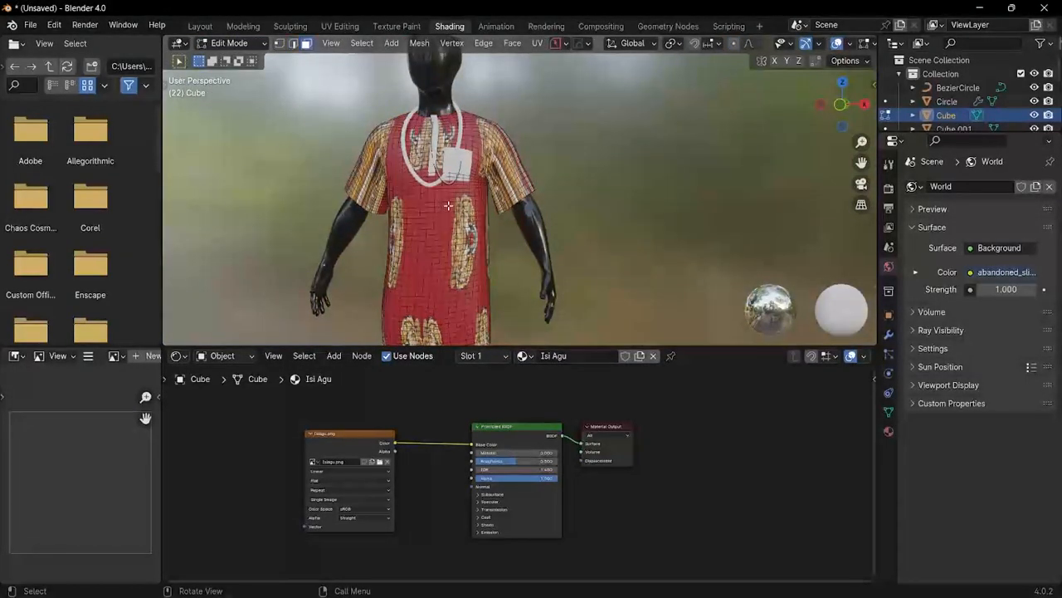
key("a")
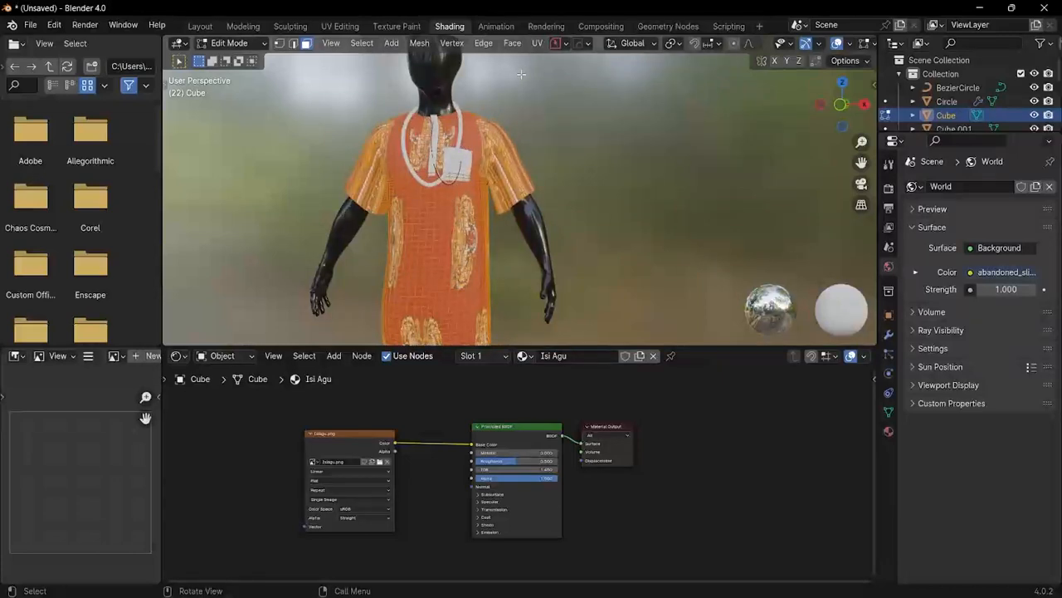
left_click(538, 43)
left_click(602, 76)
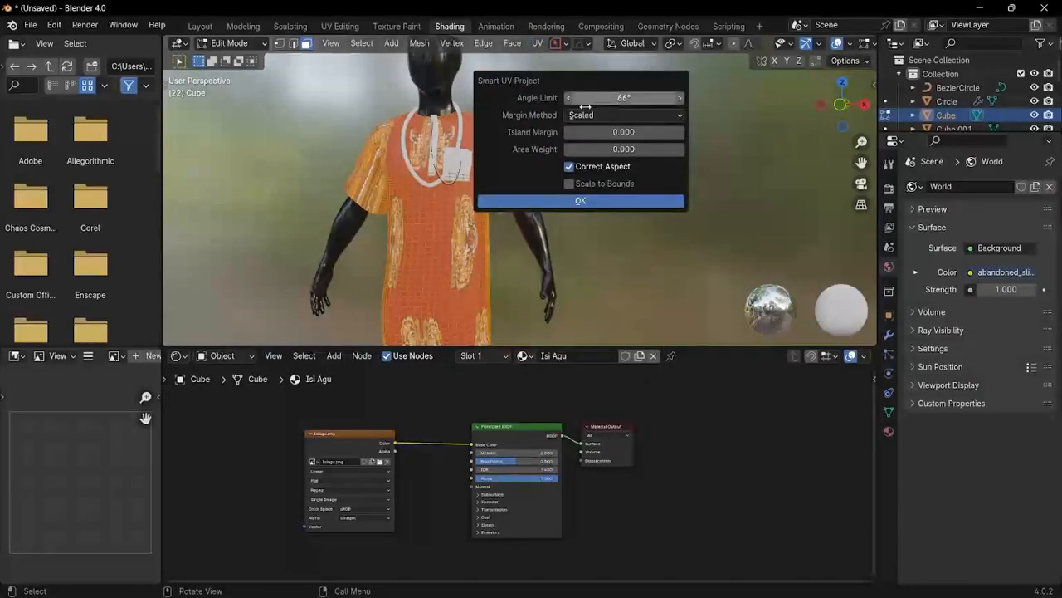
left_click(612, 200)
middle_click_drag(464, 220, 432, 235)
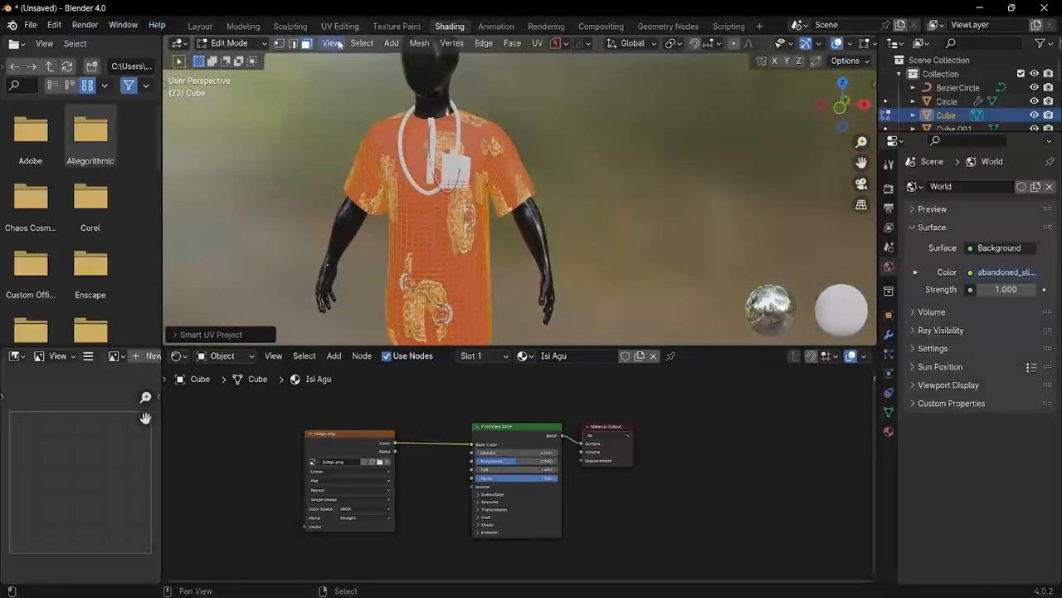
Step: In the UV Editing workspace, select the shirt's dividing edges along the shoulders, sleeves and underarms and mark them as seams
scroll(449, 222, "up", 3)
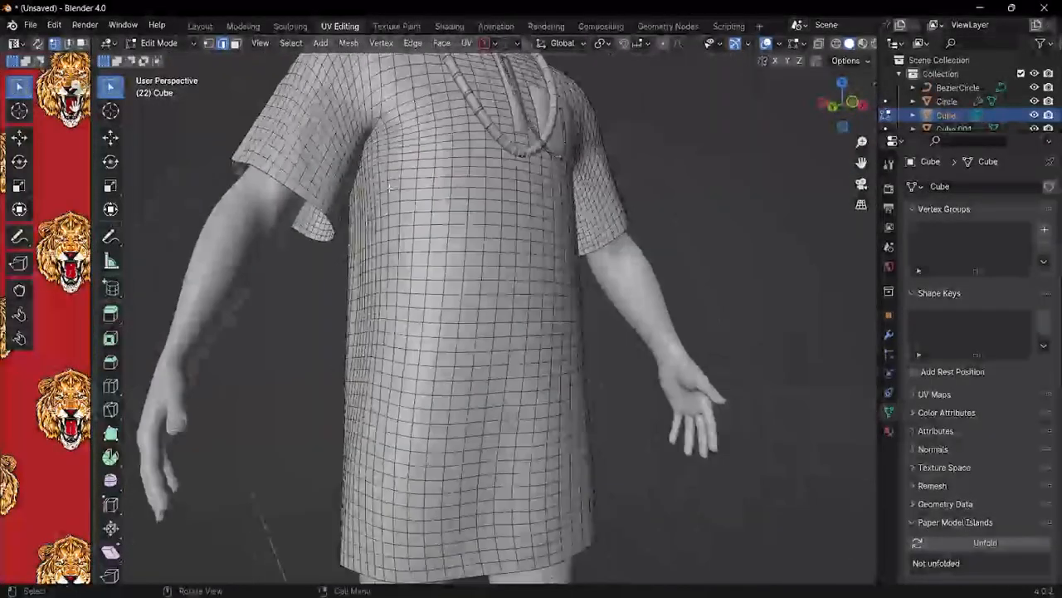
middle_click_drag(389, 187, 340, 300)
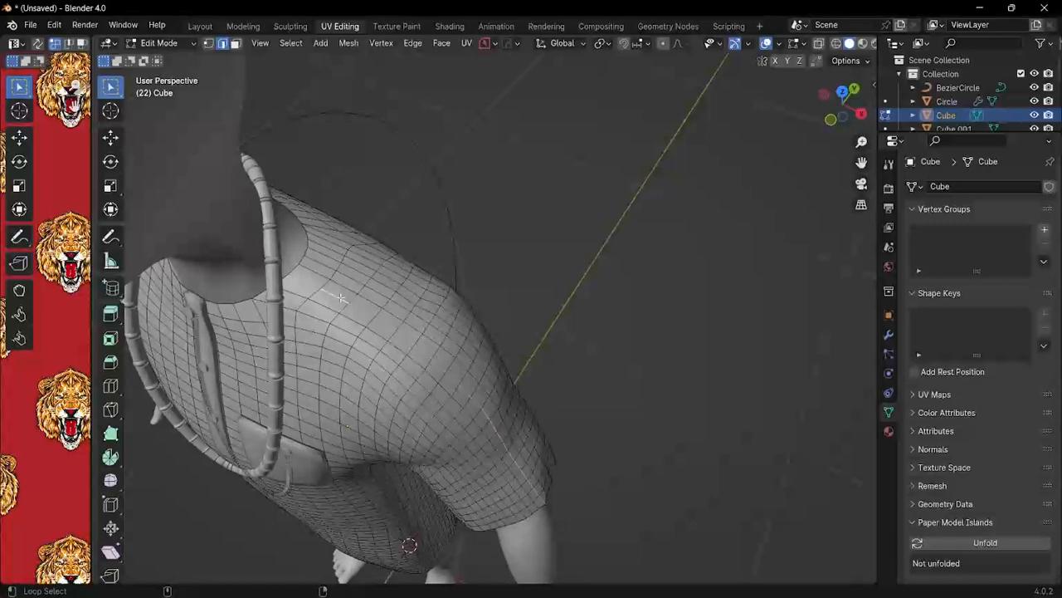
middle_click_drag(340, 297, 458, 315)
scroll(492, 415, "up", 5)
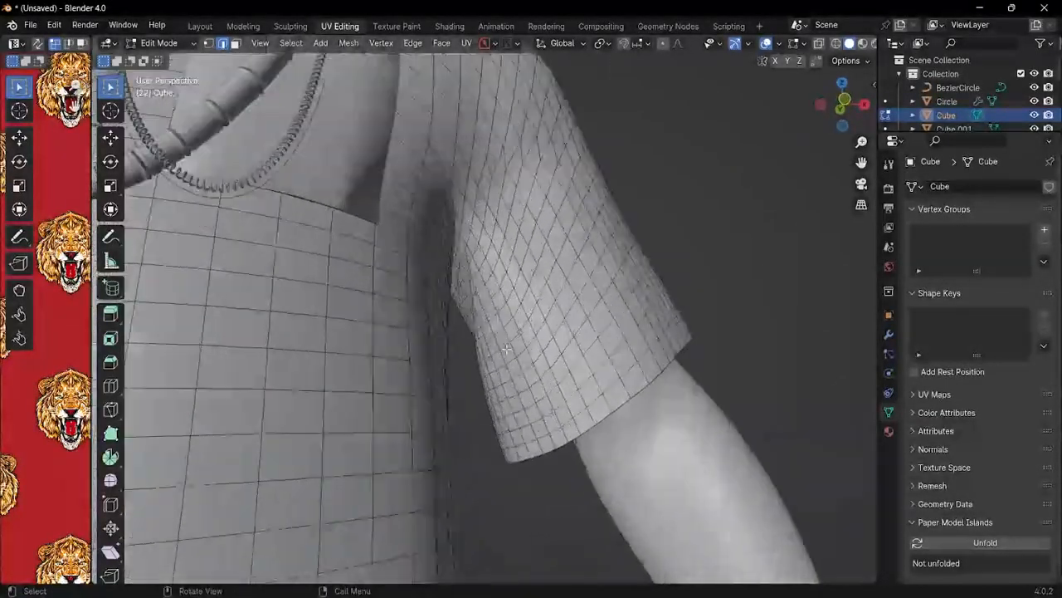
scroll(492, 415, "down", 3)
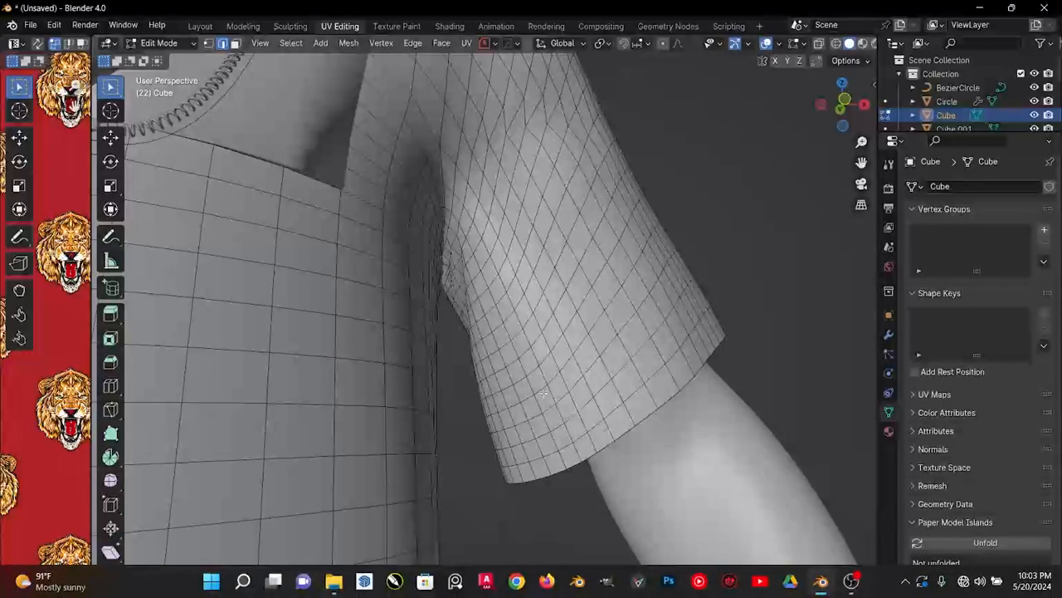
middle_click_drag(597, 394, 531, 332)
scroll(531, 332, "up", 2)
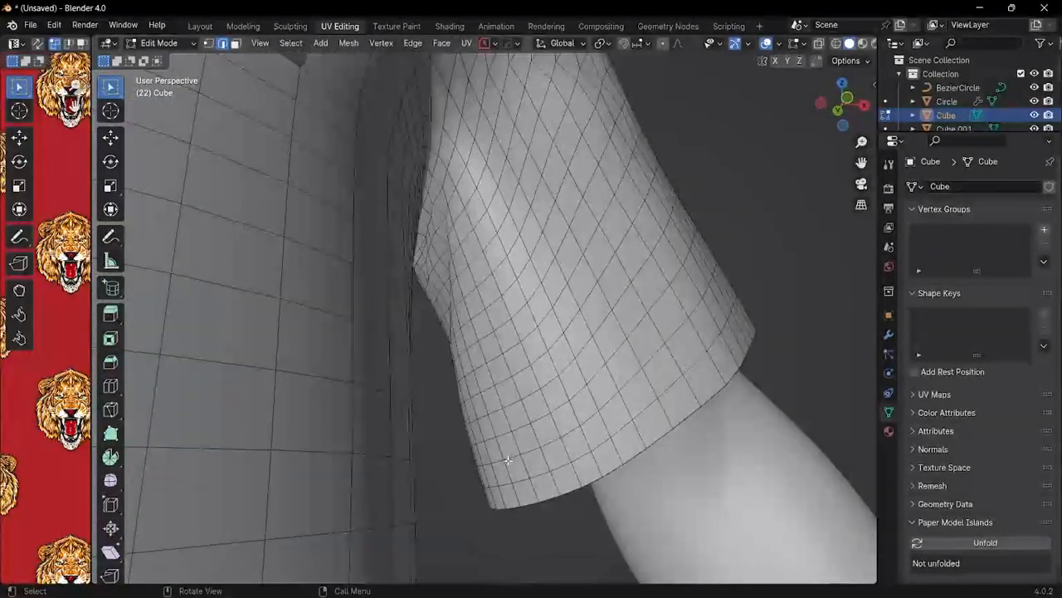
scroll(485, 239, "up", 2)
middle_click_drag(486, 239, 463, 269)
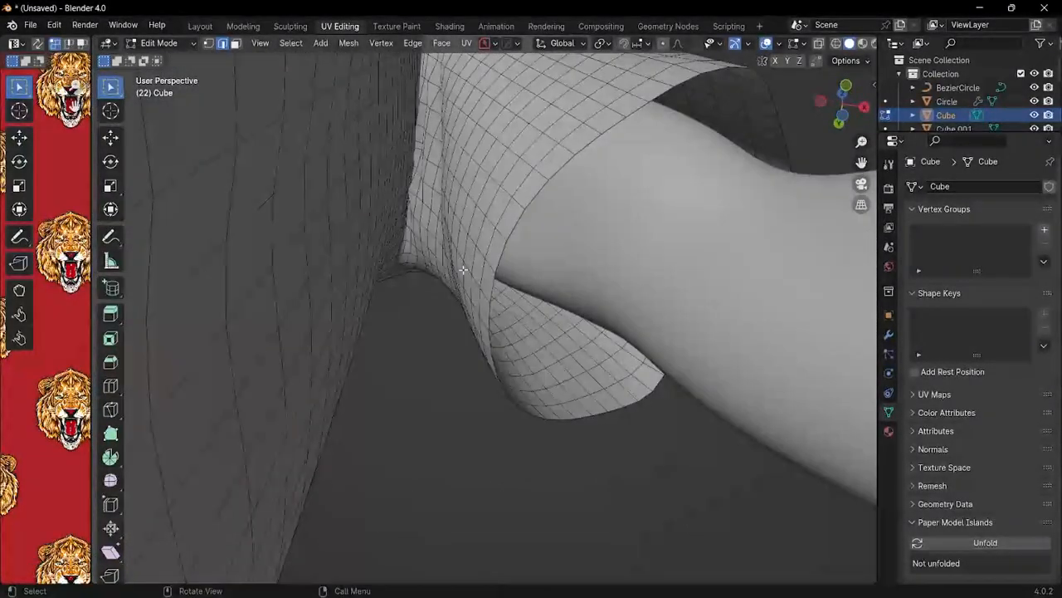
scroll(469, 267, "down", 4)
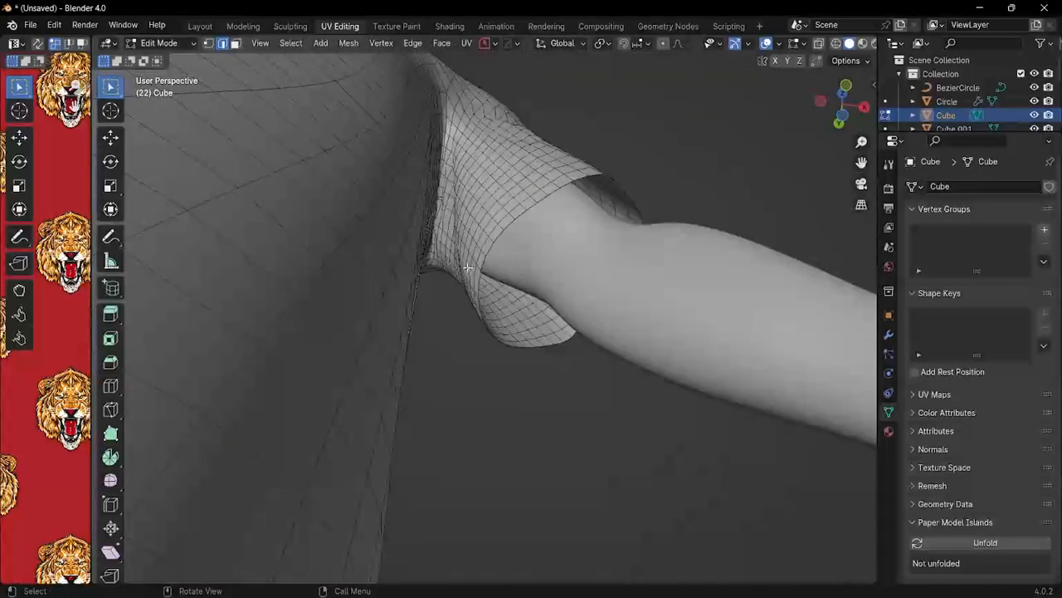
middle_click_drag(469, 267, 433, 214)
key("ctrl+e")
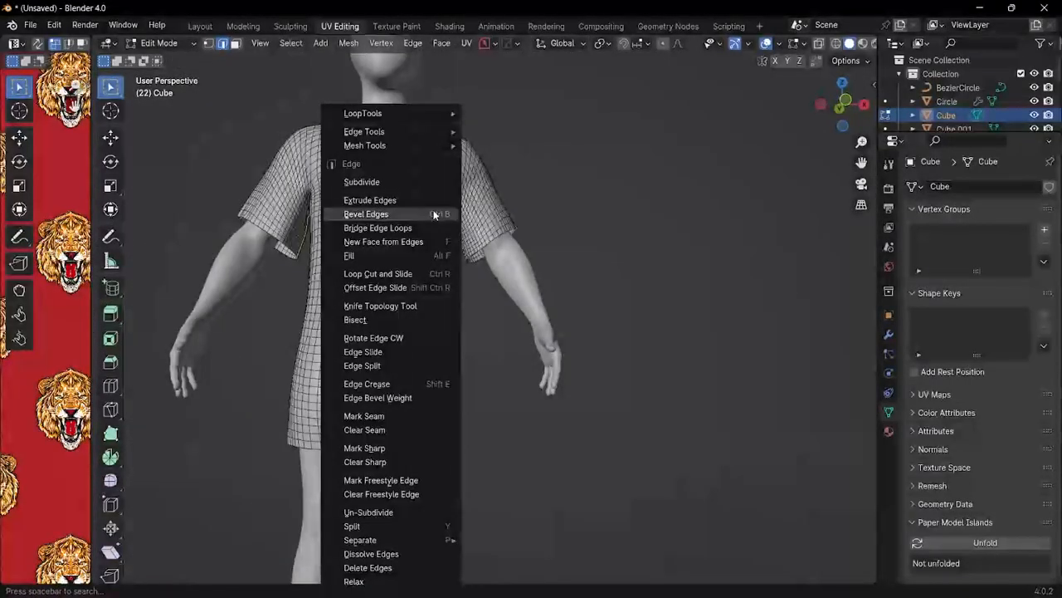
left_click(416, 417)
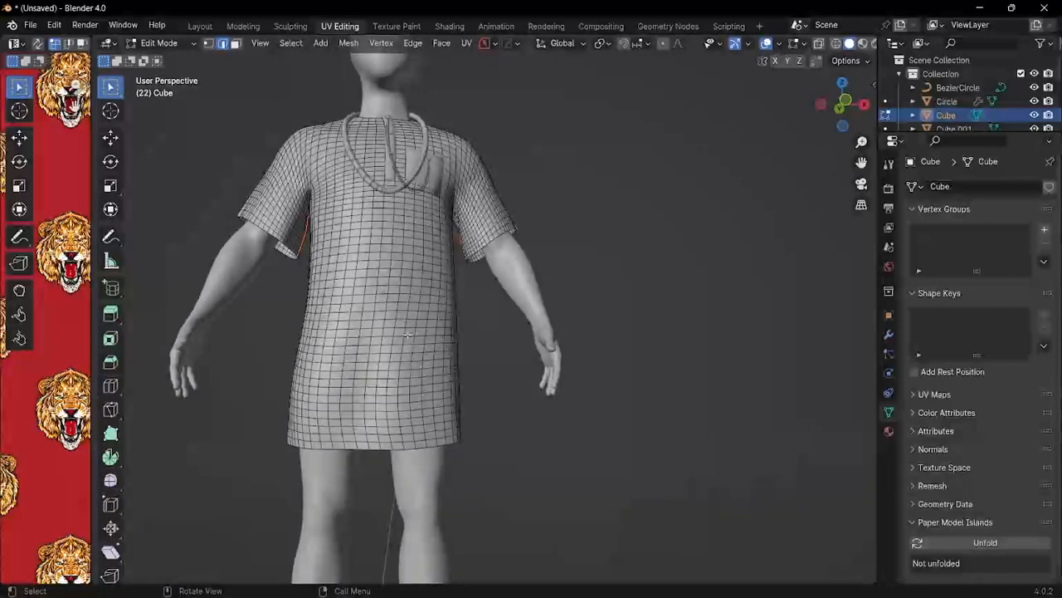
Step: Select the whole shirt mesh, Unwrap it along the seams, and enlarge the UV editor to show the full layout
key("a")
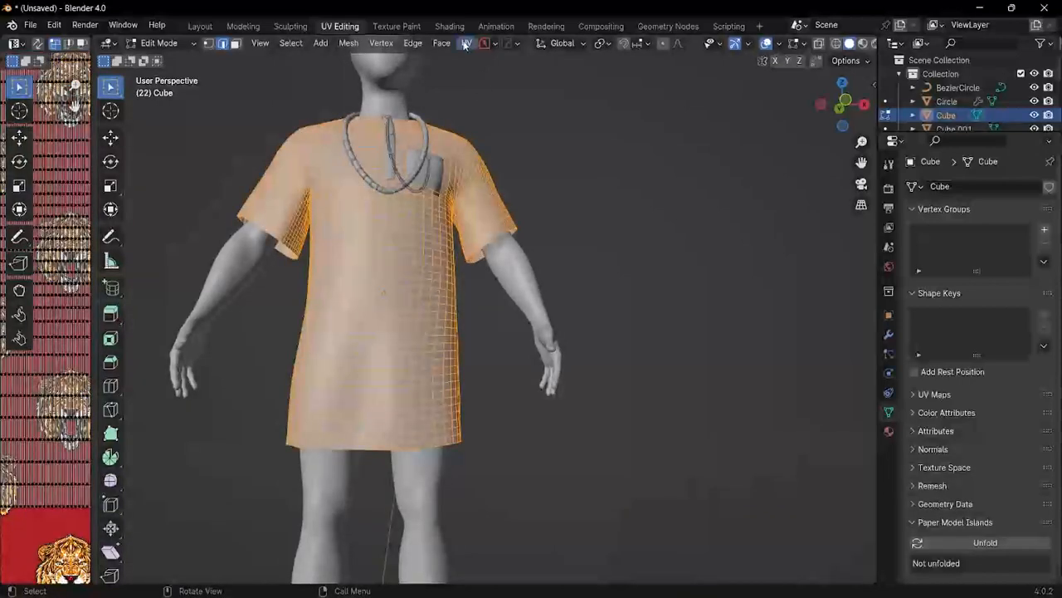
left_click(467, 43)
left_click(483, 60)
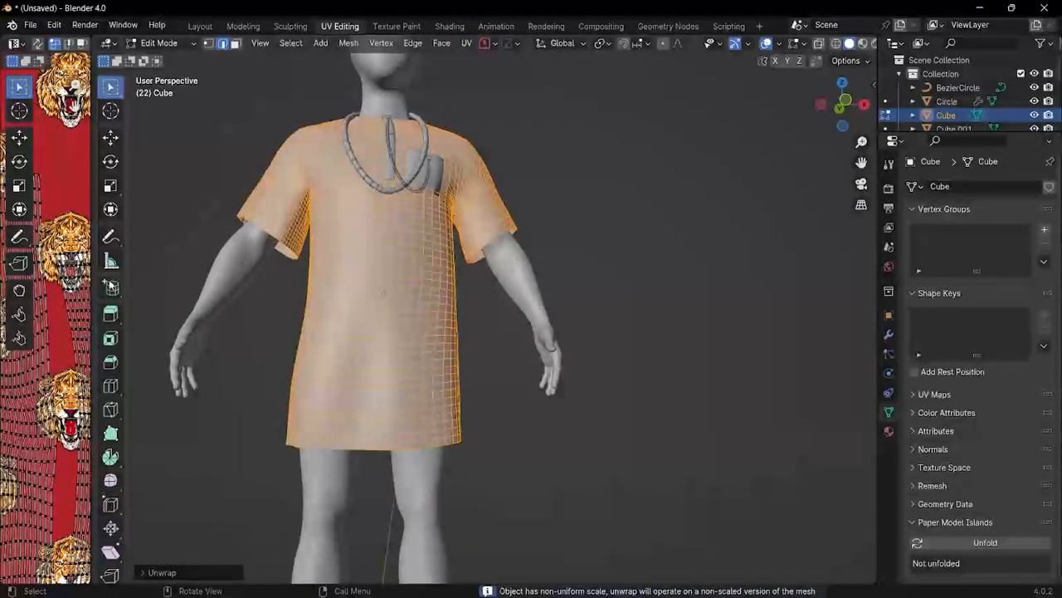
left_click_drag(94, 281, 418, 283)
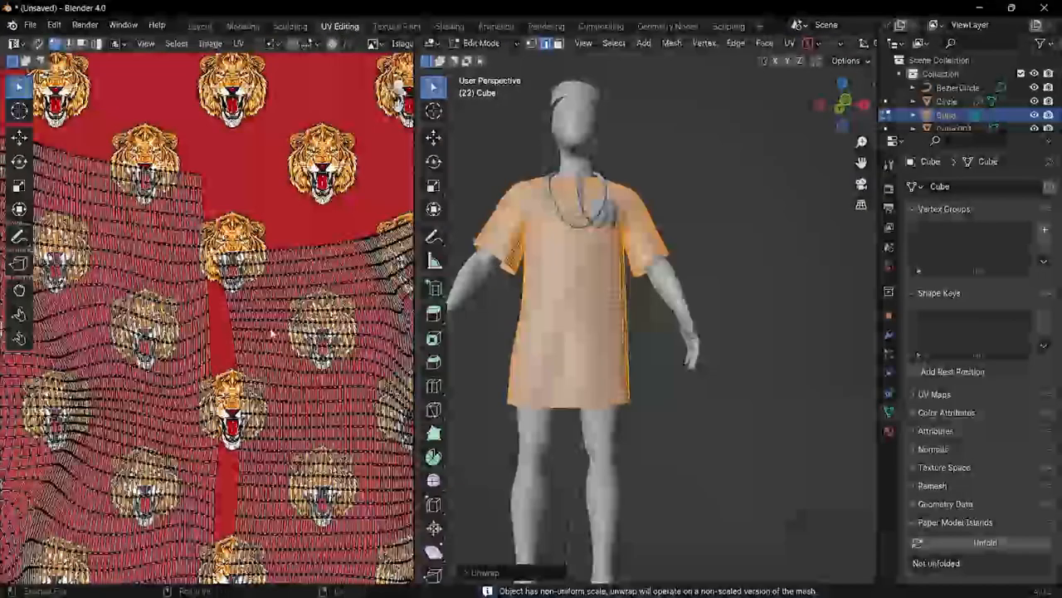
scroll(270, 344, "down", 2)
scroll(282, 348, "down", 1)
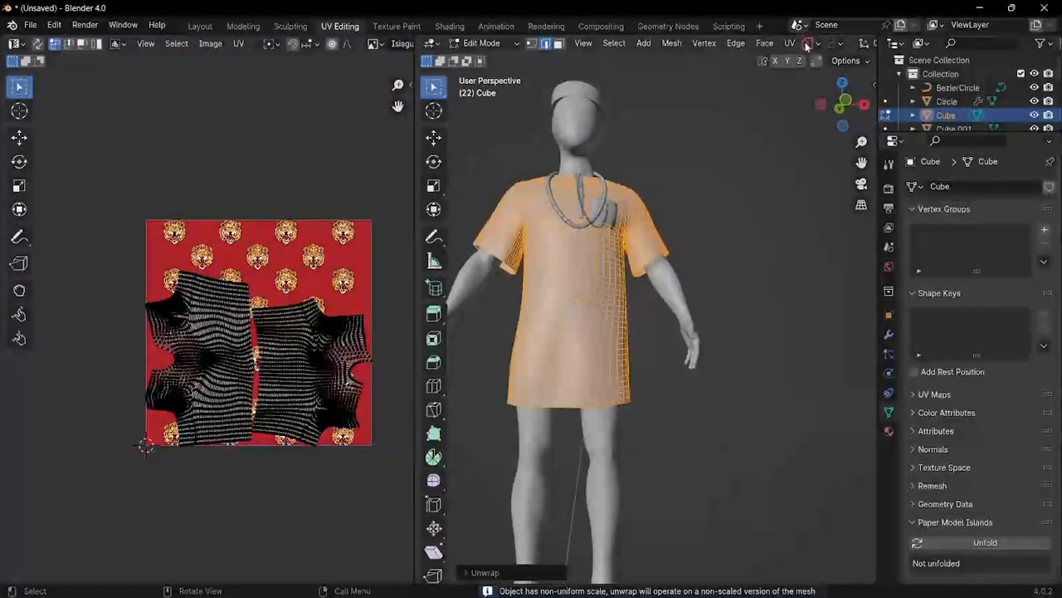
scroll(772, 43, "down", 3)
Step: Switch the 3D viewport to Material Preview shading and set the UV editor's selection mode to Island
left_click(838, 43)
scroll(573, 567, "up", 4)
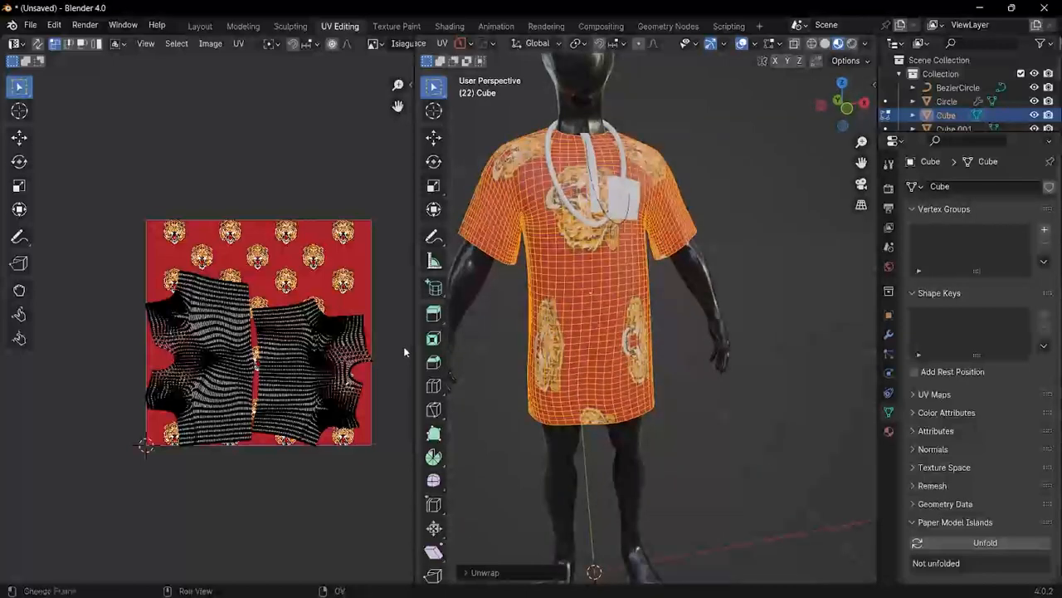
left_click_drag(413, 344, 267, 345)
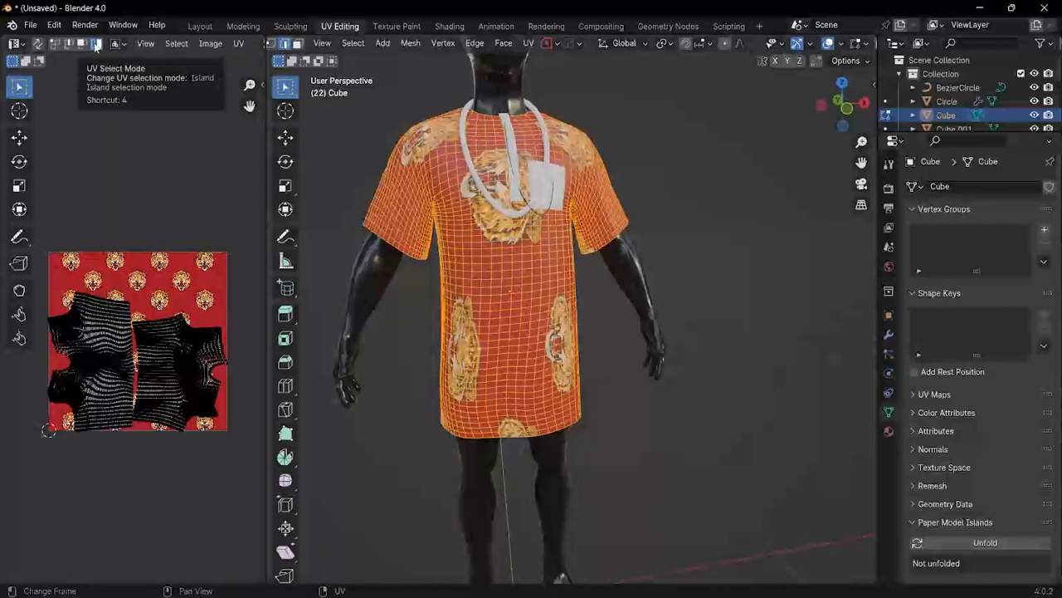
left_click(146, 349)
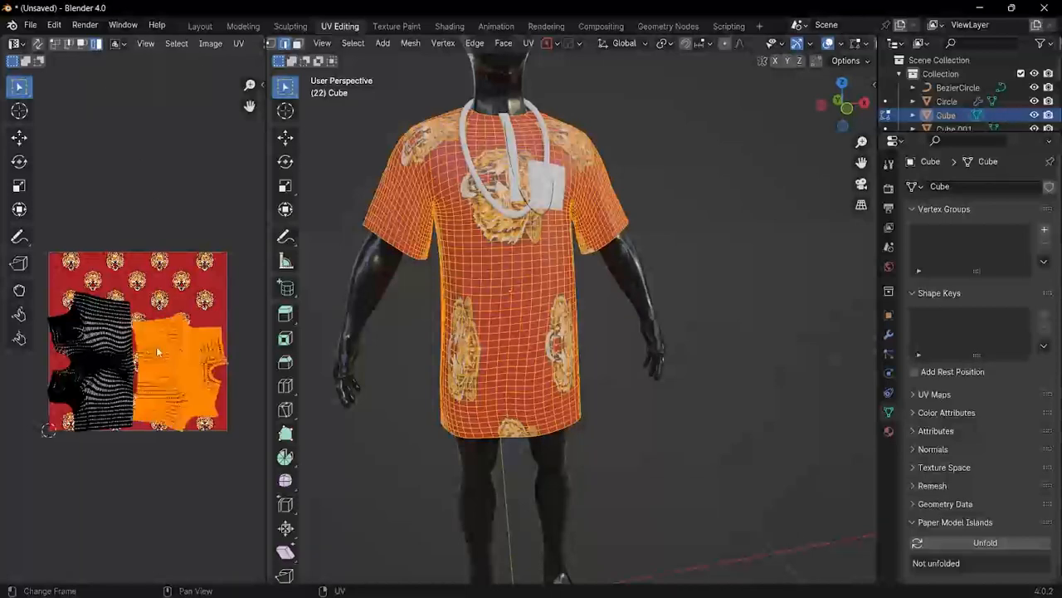
scroll(176, 359, "up", 1)
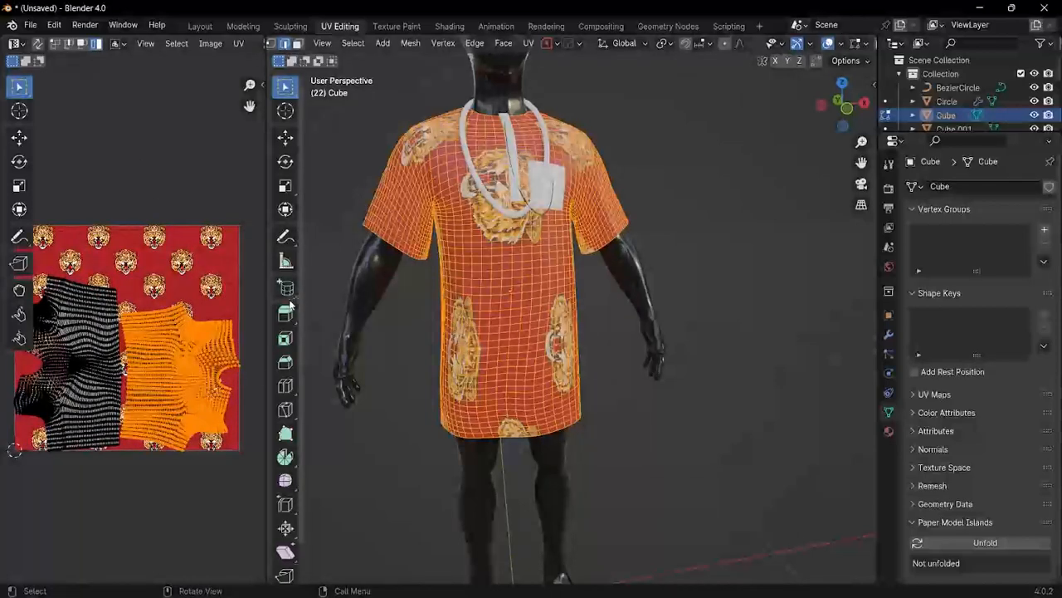
scroll(217, 375, "up", 1)
key("r")
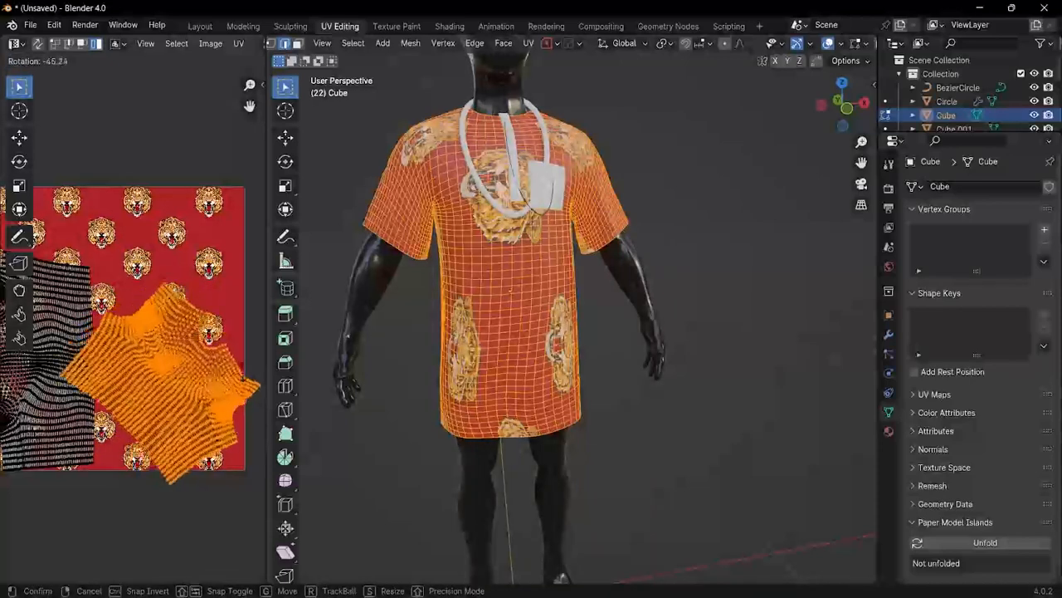
left_click(116, 320)
key("alt+a")
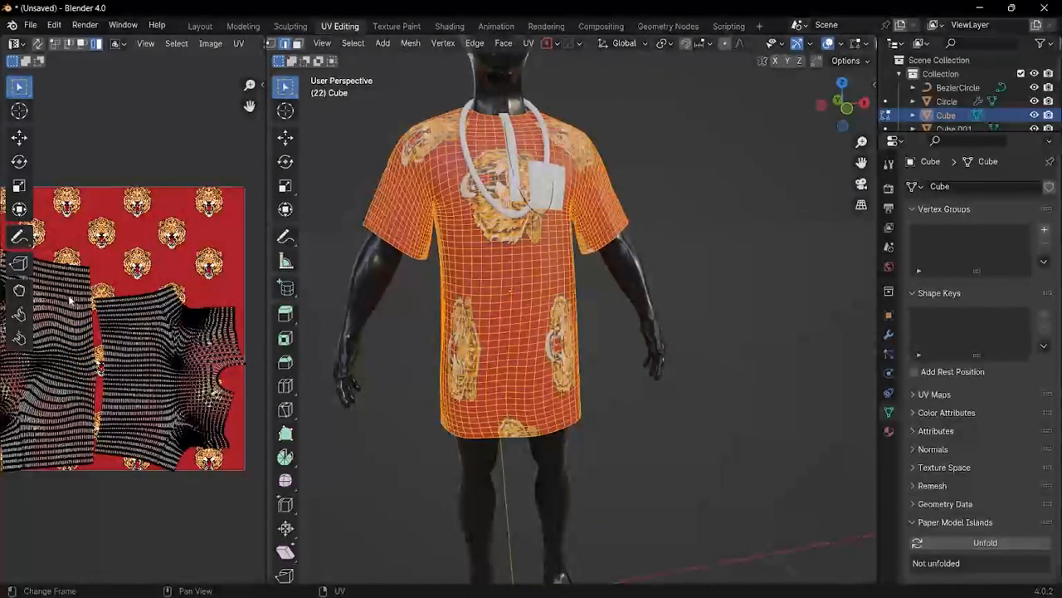
Step: Rotate the larger shirt UV island by about 89° so it stands upright and move it to the upper part of the texture
left_click(81, 307)
scroll(82, 303, "down", 2)
key("r")
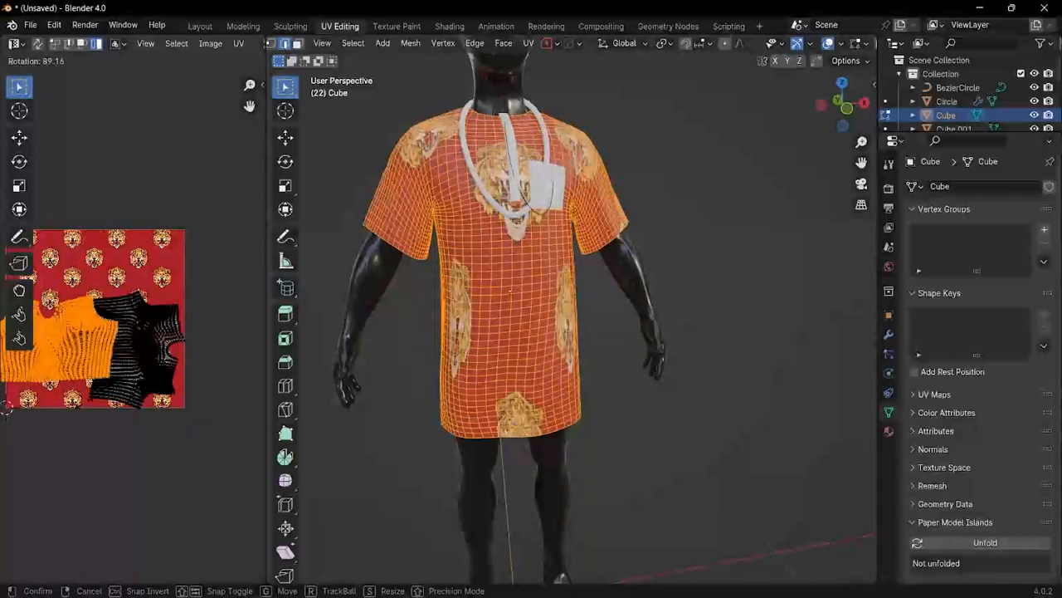
key("Return")
key("g")
left_click(131, 328)
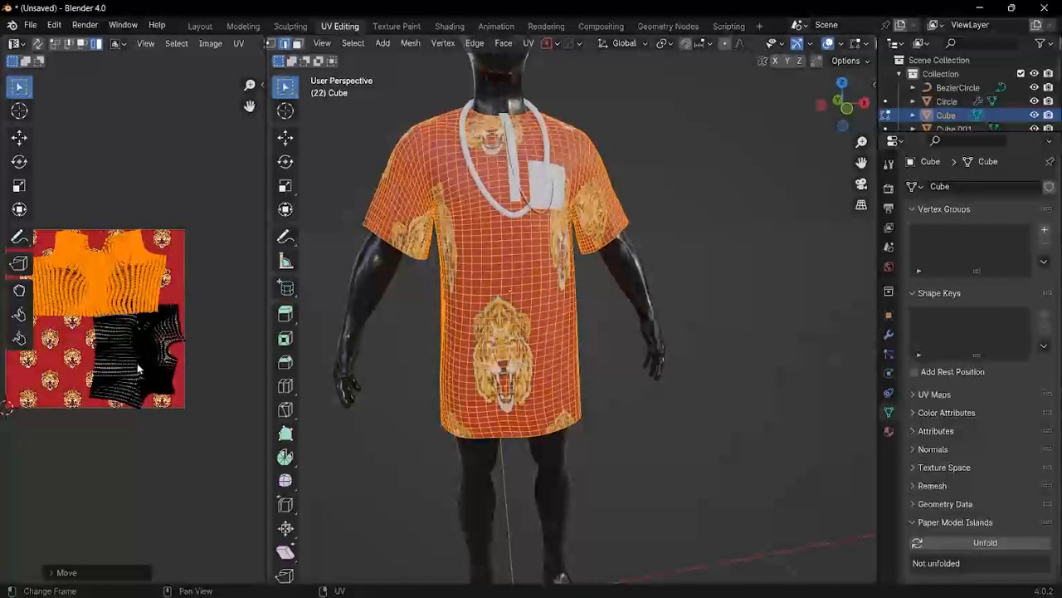
Step: Rotate the other shirt UV island upright and place it in the lower part of the texture, below the first island
left_click(138, 362)
key("g")
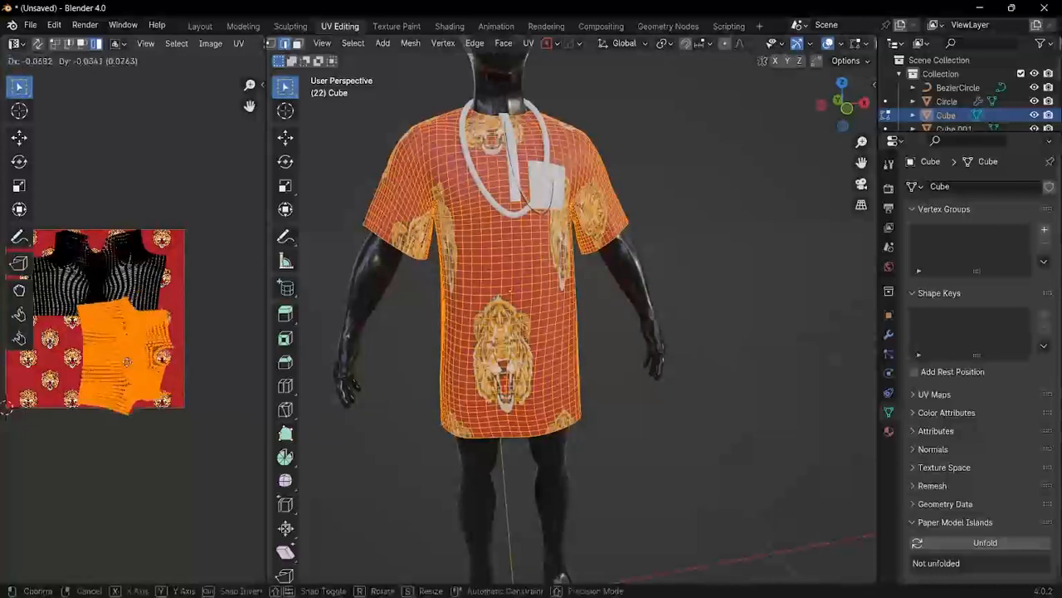
key("Return")
key("r")
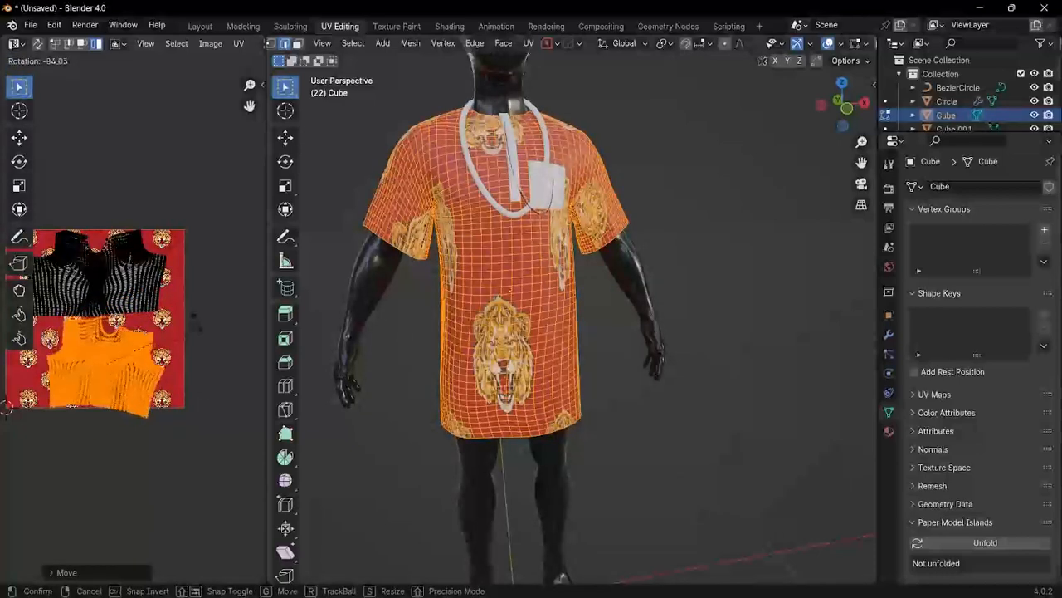
key("Return")
key("g")
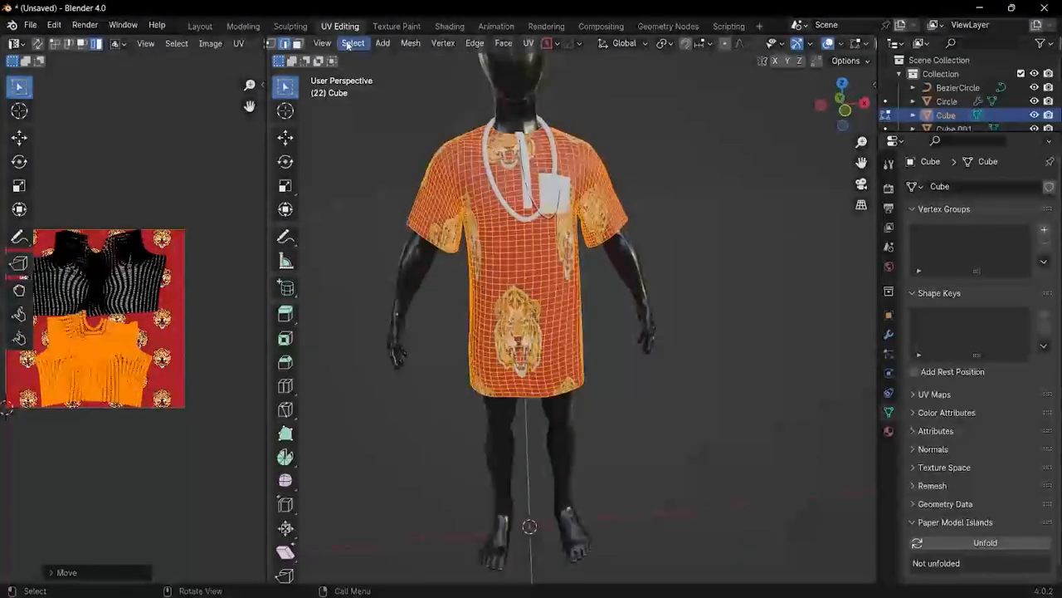
Step: Switch to the Shading workspace and add Texture Coordinate and Mapping nodes to the shirt material's Isiagu.png image texture
middle_click_drag(355, 43, 469, 45)
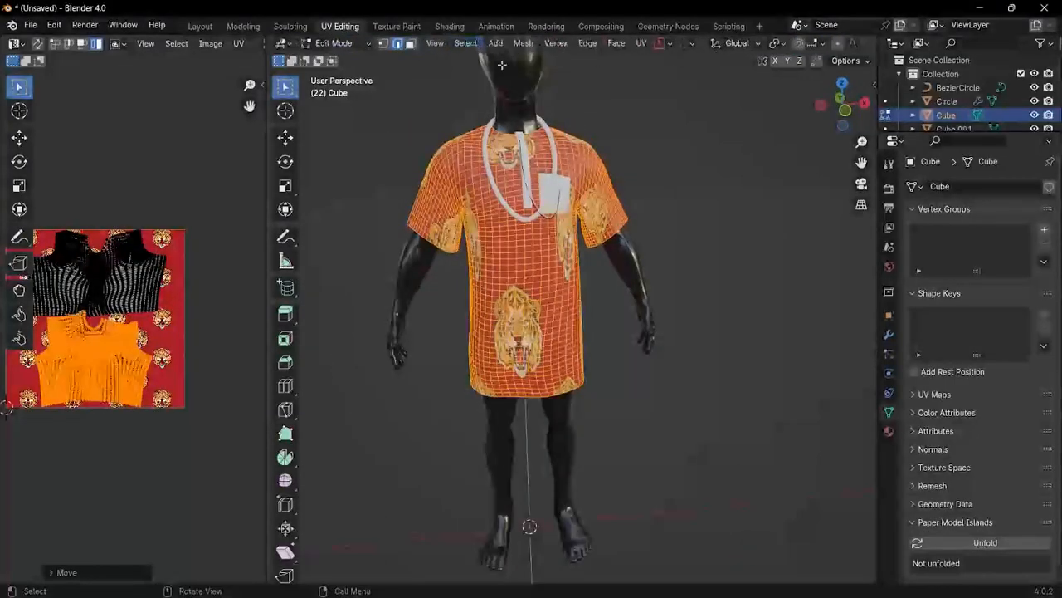
left_click(332, 43)
left_click(449, 25)
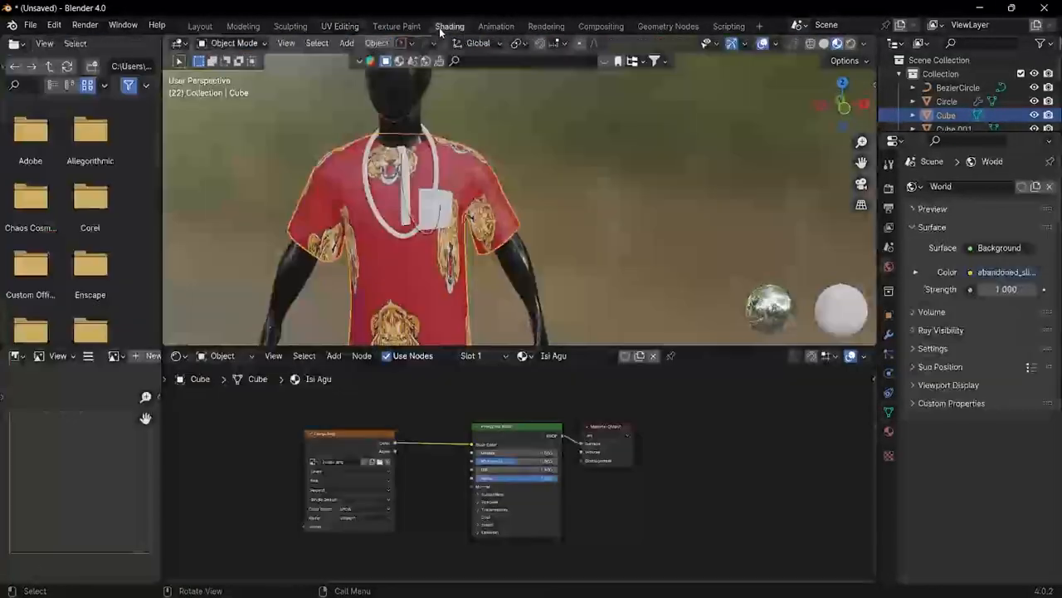
left_click(356, 431)
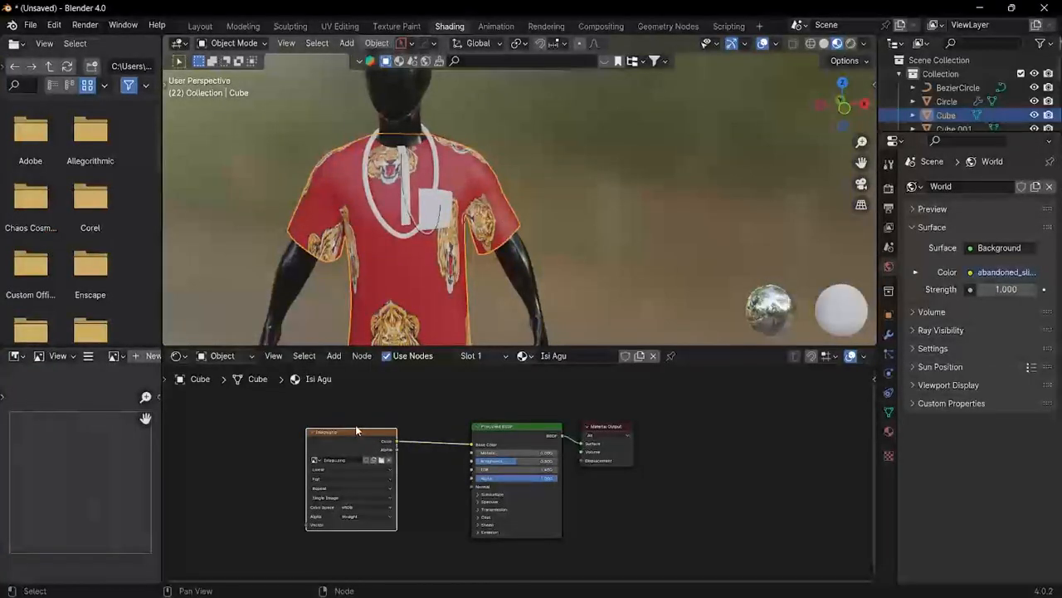
scroll(341, 443, "up", 2)
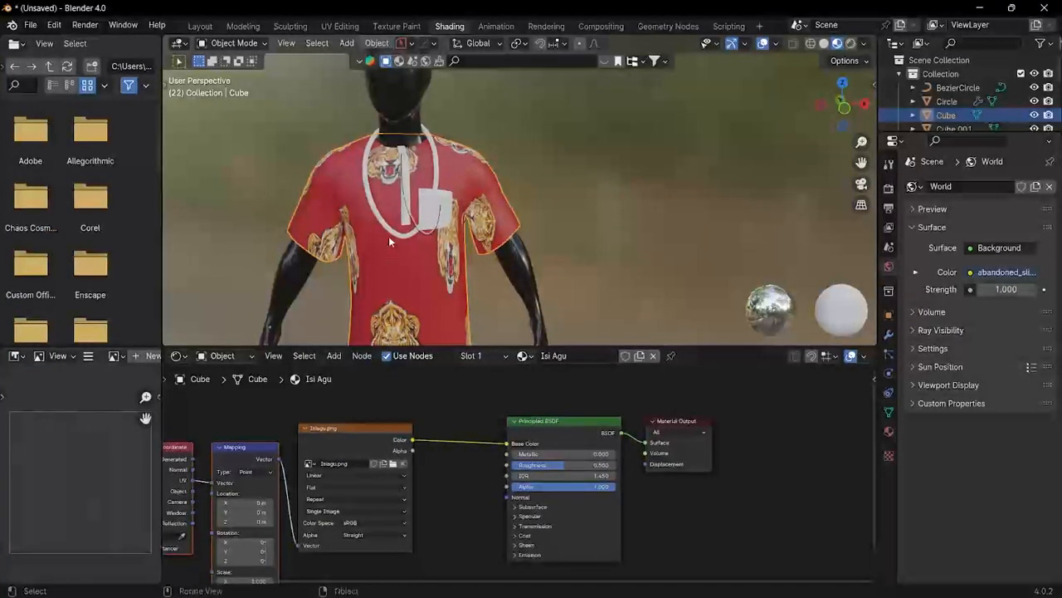
Step: Set the Mapping node's scale to 1 on X and 2 on Y for the shirt texture
scroll(379, 259, "up", 3)
scroll(349, 510, "up", 2)
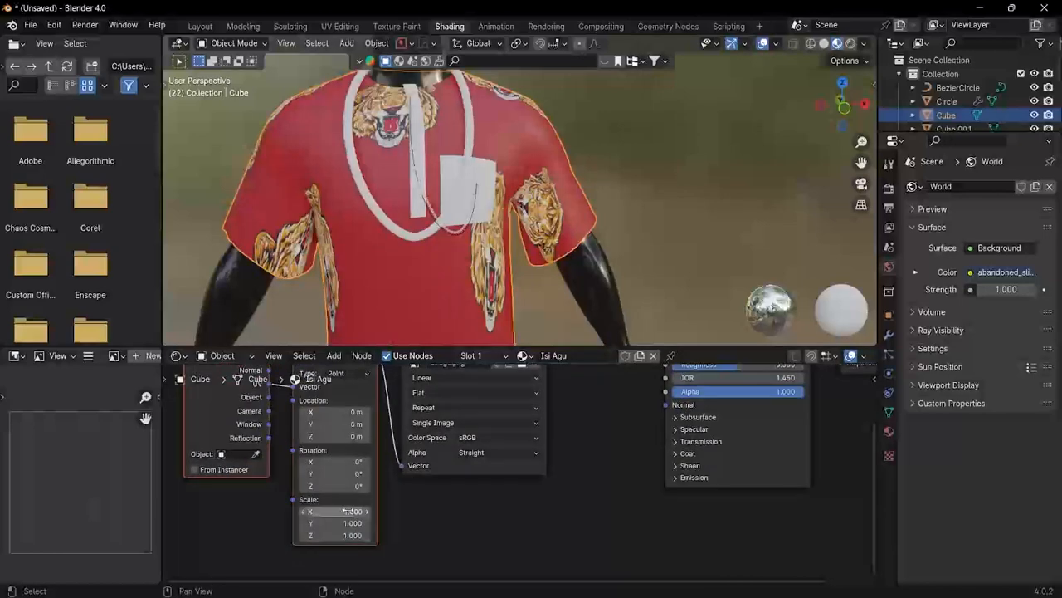
mouse_move(332, 511)
left_mouse_down()
mouse_move(399, 511)
mouse_move(347, 511)
left_mouse_up()
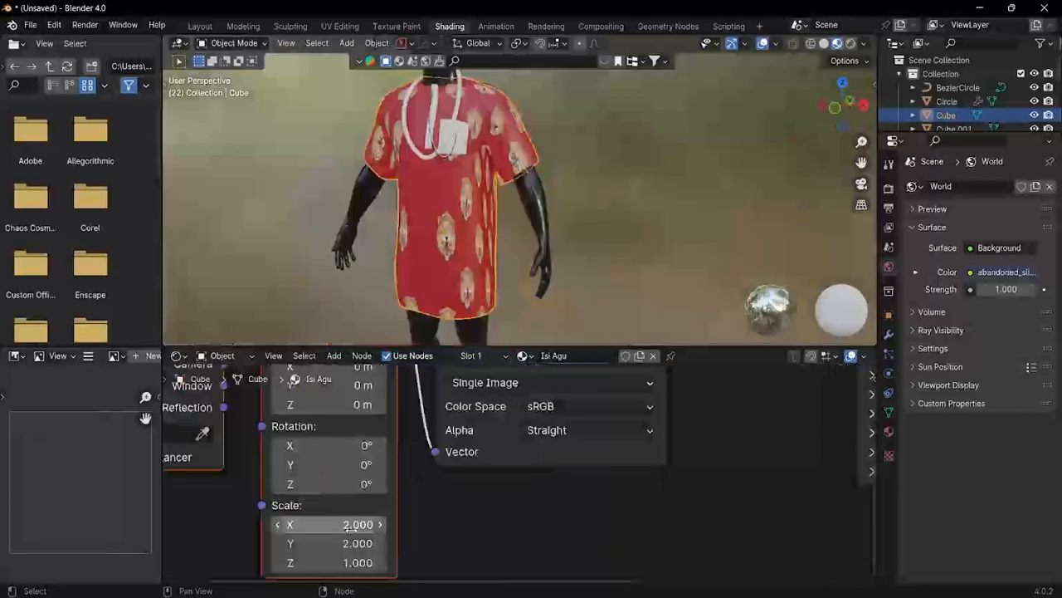
double_click(352, 524)
type("1")
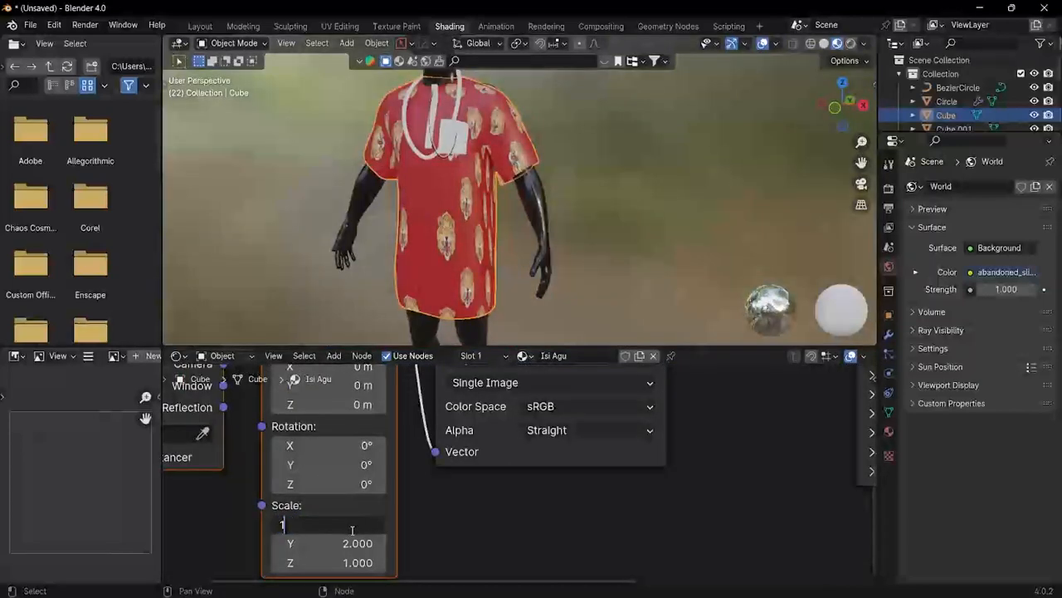
key("Return")
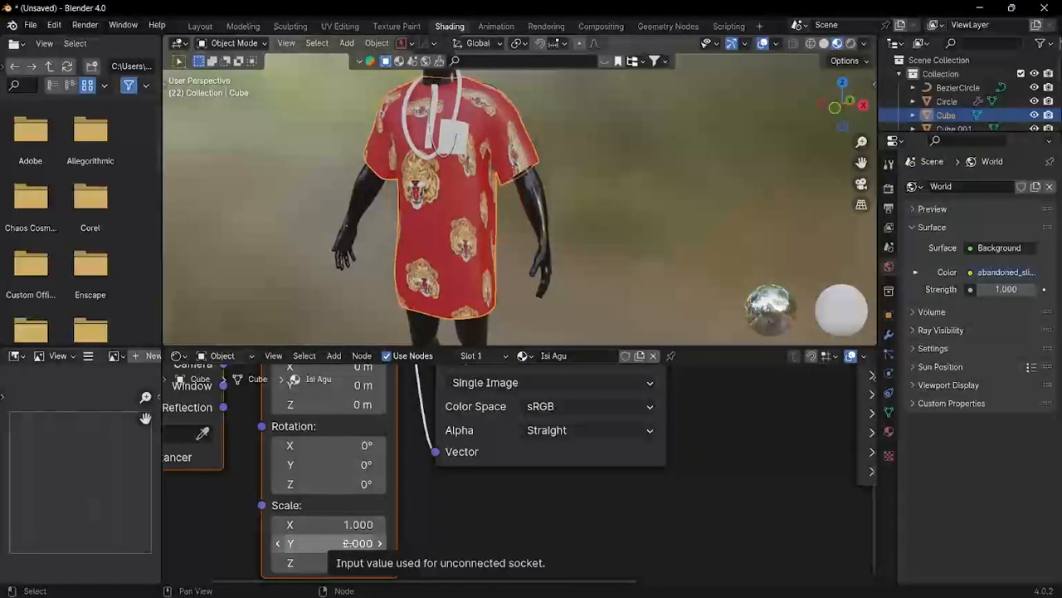
middle_click_drag(349, 267, 464, 238)
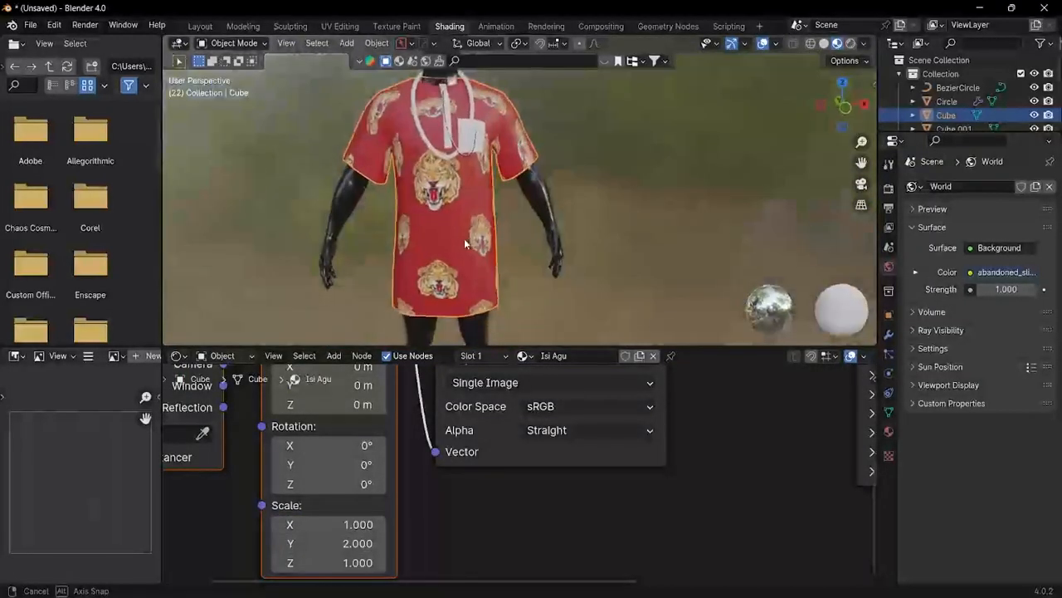
scroll(461, 240, "down", 4)
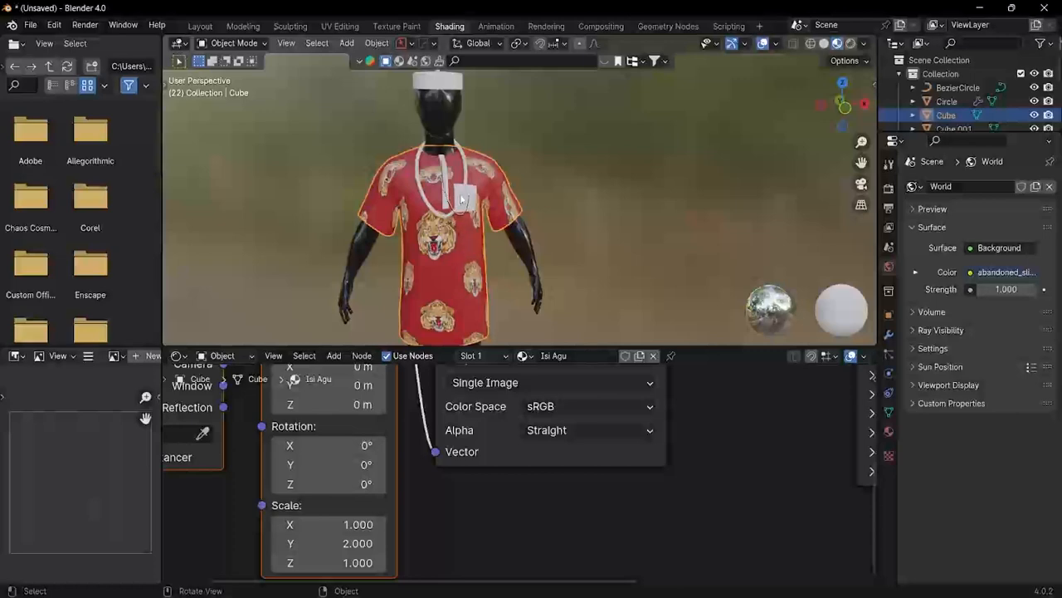
scroll(461, 247, "up", 2)
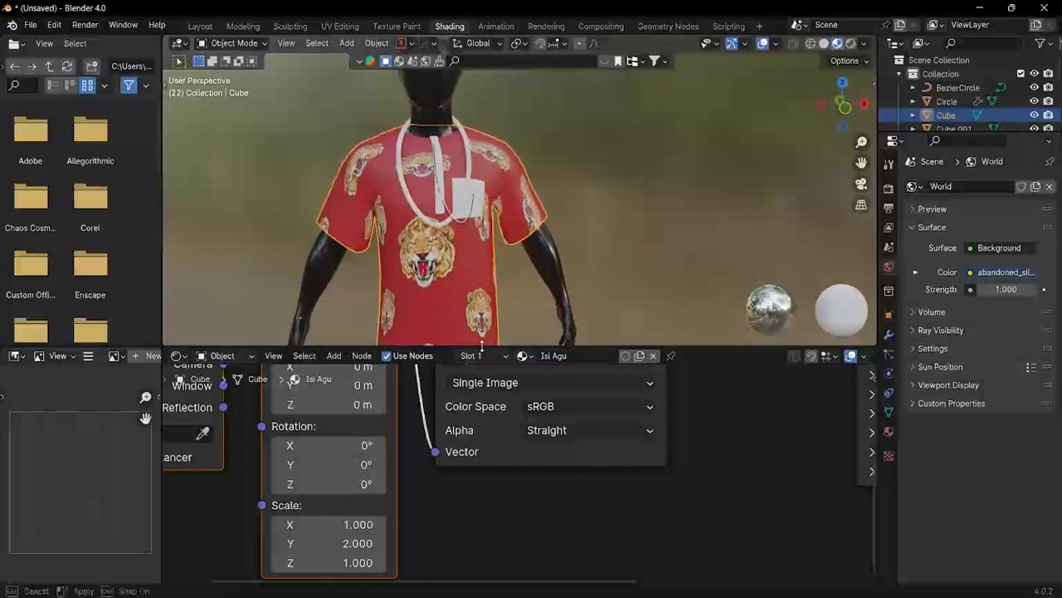
Step: Enlarge the 3D viewport and assign the existing Isi Agu material to the button placket strip on the shirt's chest
left_click_drag(481, 345, 481, 464)
scroll(458, 335, "down", 2)
middle_click_drag(398, 332, 458, 335)
scroll(458, 335, "up", 2)
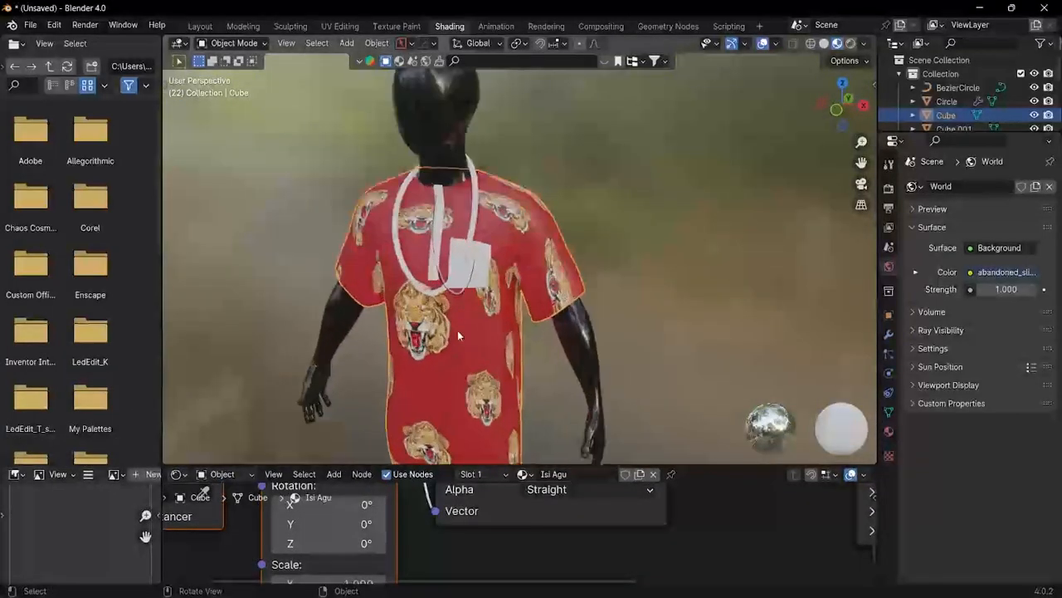
scroll(486, 254, "up", 5)
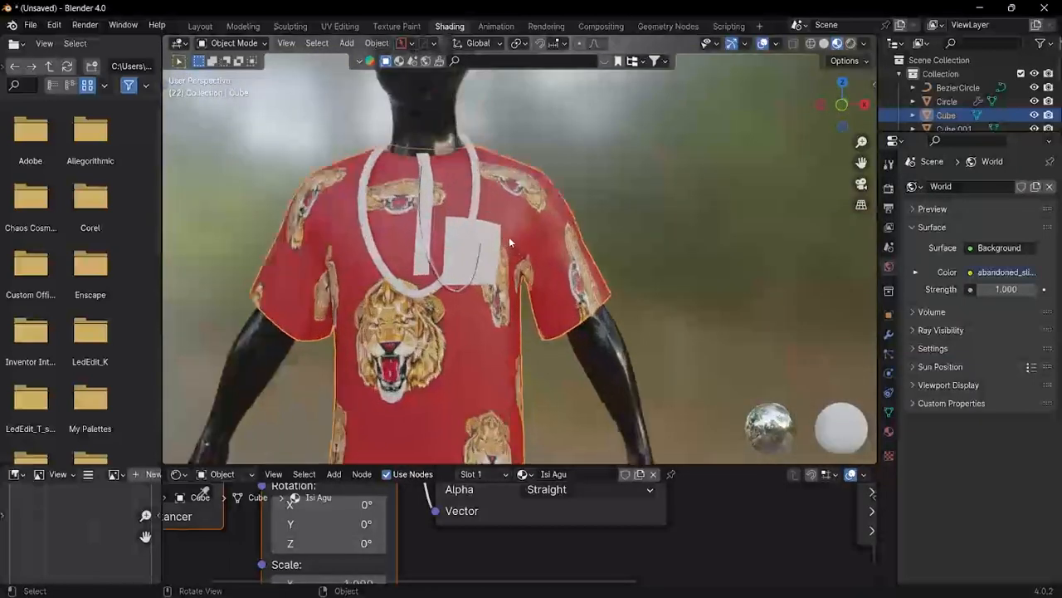
left_click(400, 206)
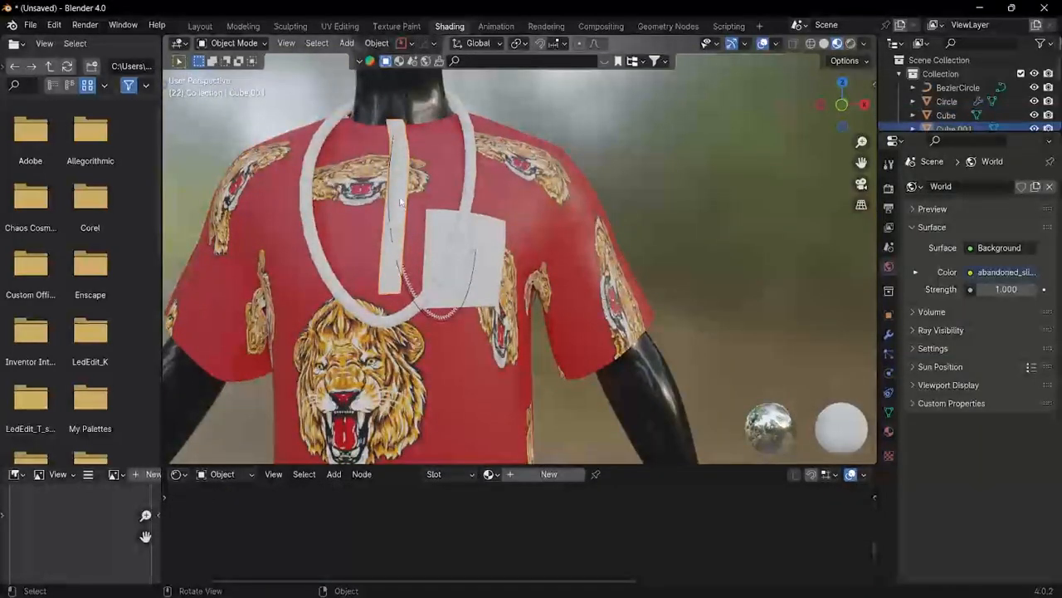
middle_click_drag(402, 178, 410, 188)
left_click(529, 474)
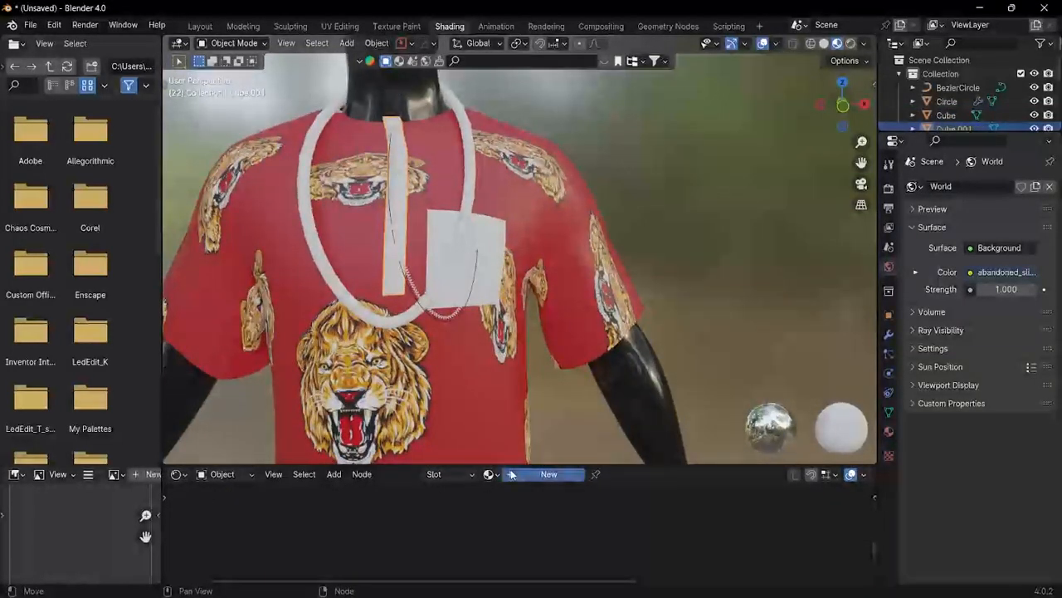
double_click(552, 474)
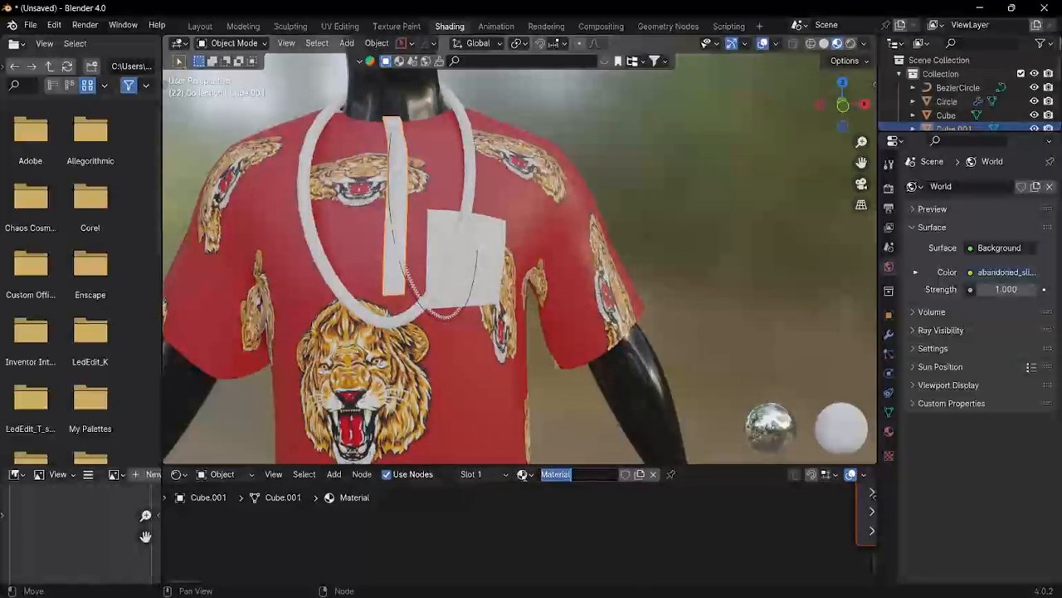
left_click(528, 475)
left_click(572, 330)
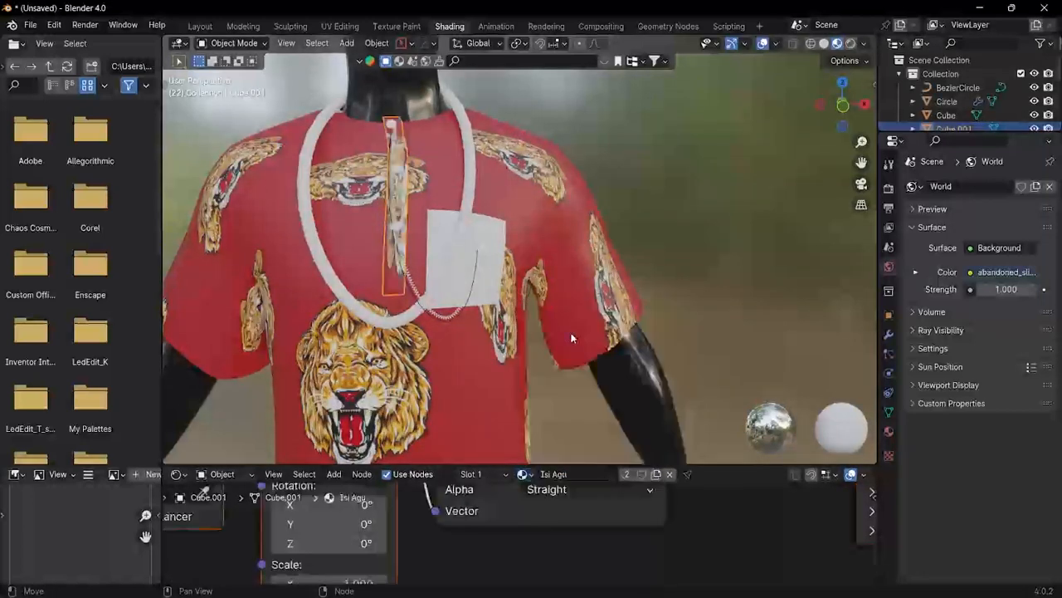
Step: Assign the existing Isi Agu material to the chest pocket
left_click(492, 268)
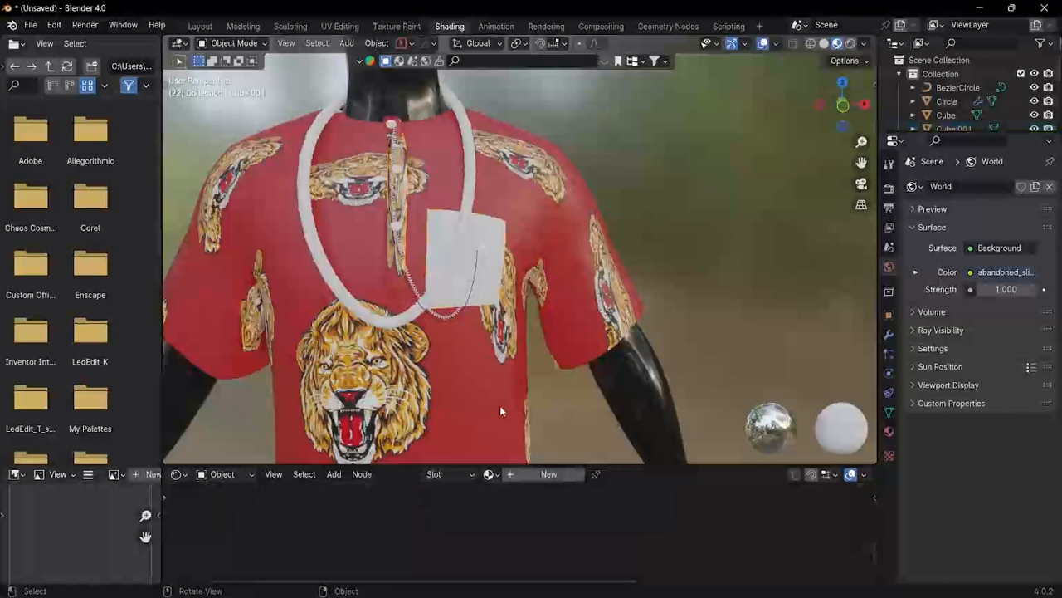
left_click(490, 475)
left_click(519, 329)
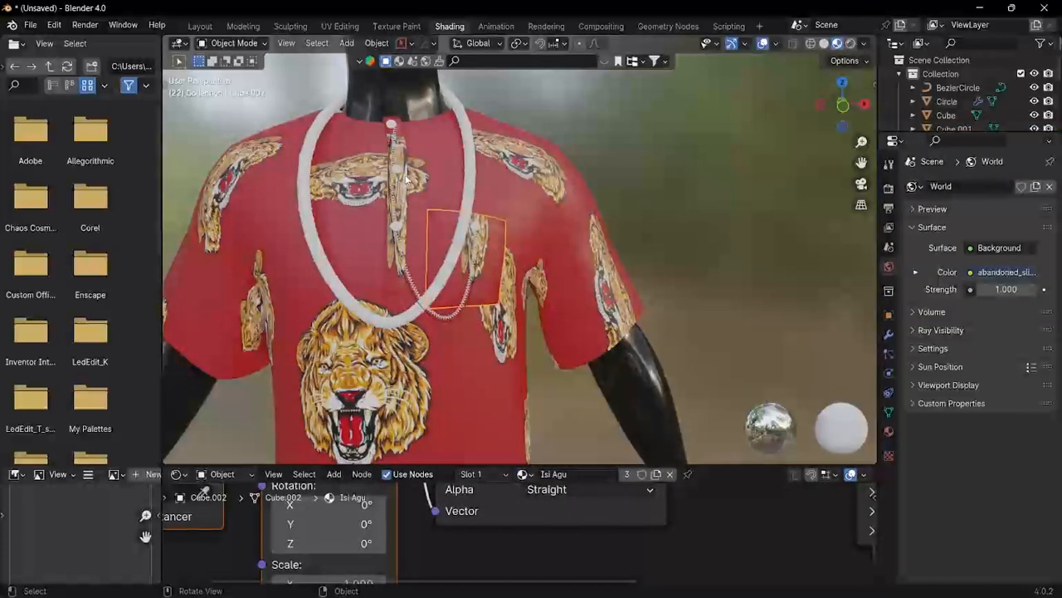
Step: Unwrap the whole button placket mesh with Smart UV Project at a 66° angle limit and return to Object Mode
left_click(401, 176)
left_click(232, 43)
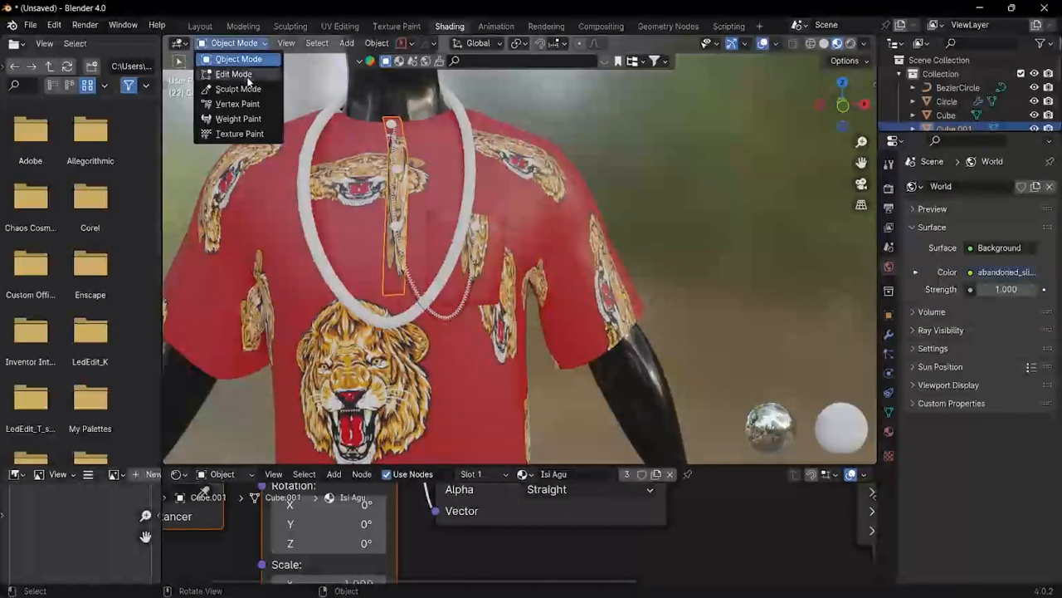
left_click(241, 71)
key("a")
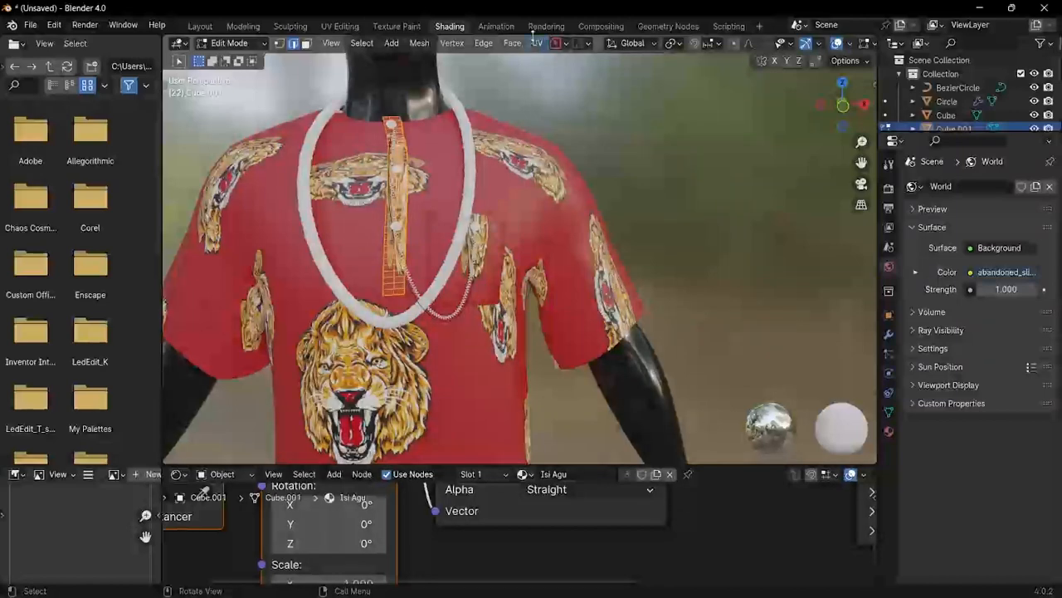
left_click(537, 46)
left_click(572, 75)
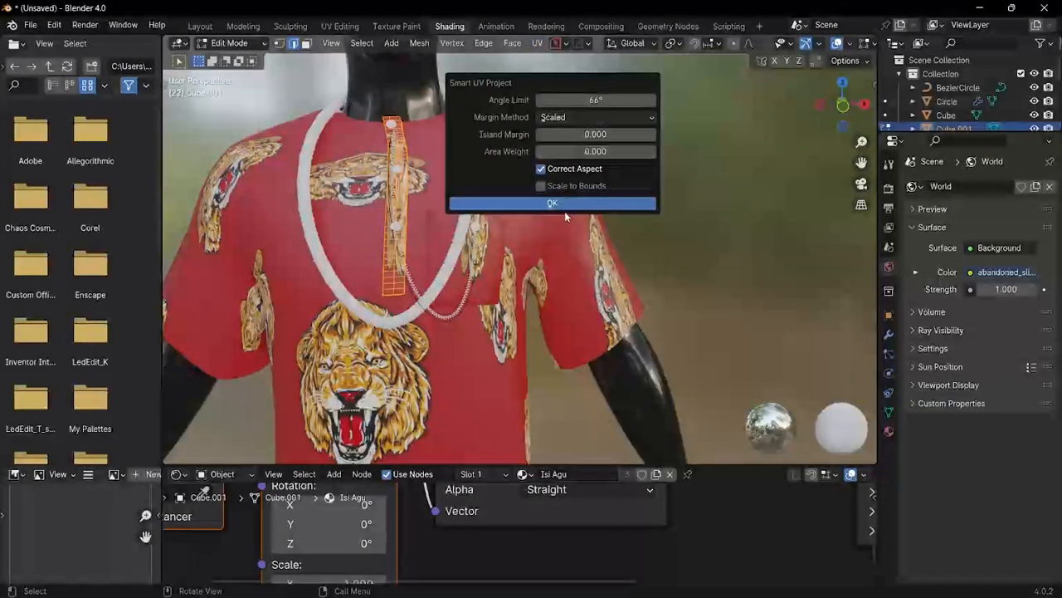
left_click(552, 204)
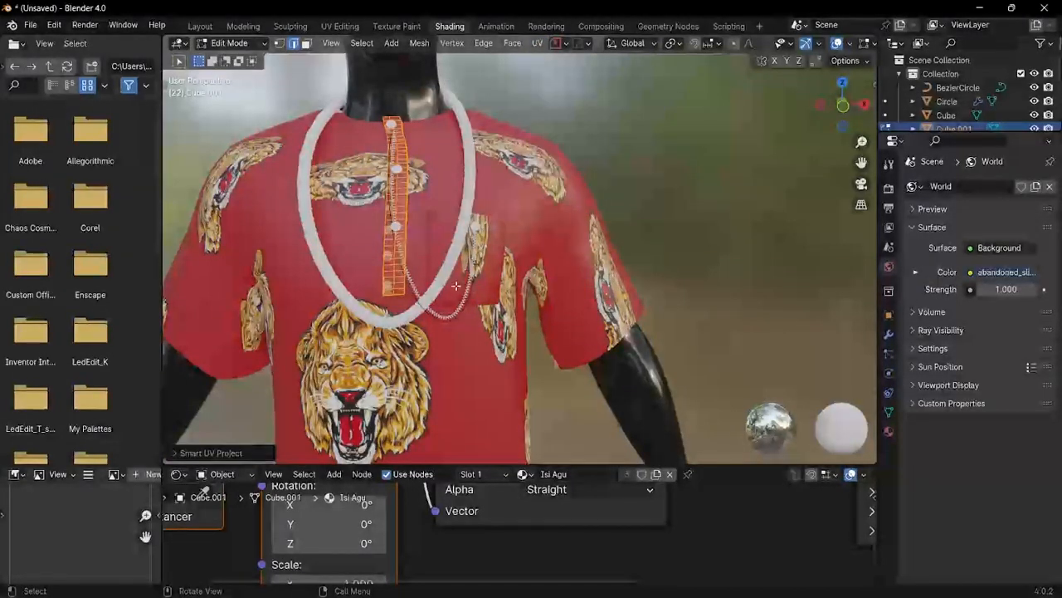
left_click(232, 43)
left_click(237, 57)
Step: Unwrap the whole chest pocket mesh with Smart UV Project at a 66° angle limit
left_click(491, 259)
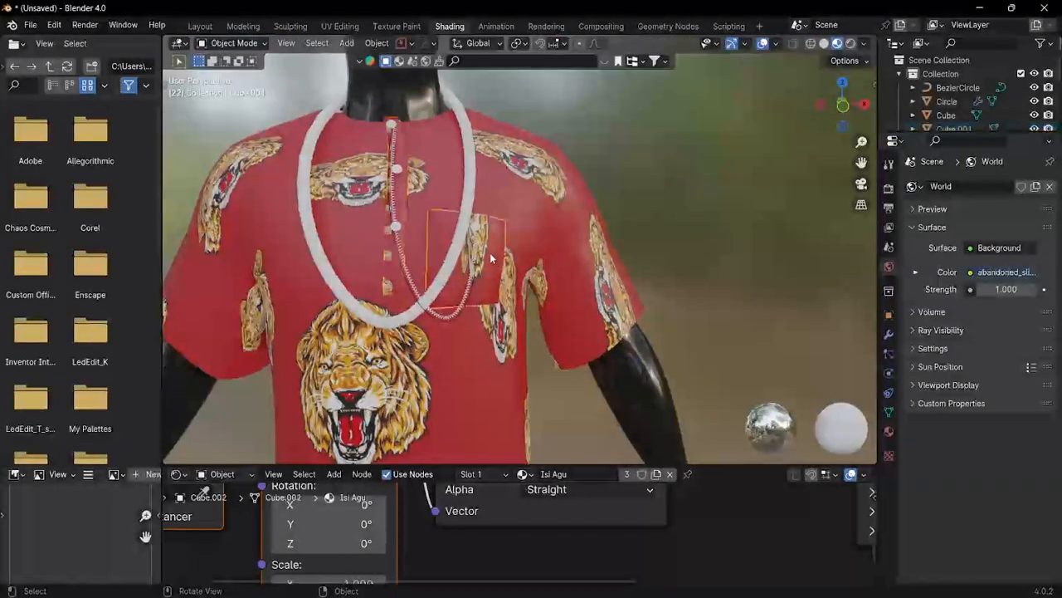
left_click(232, 43)
left_click(249, 73)
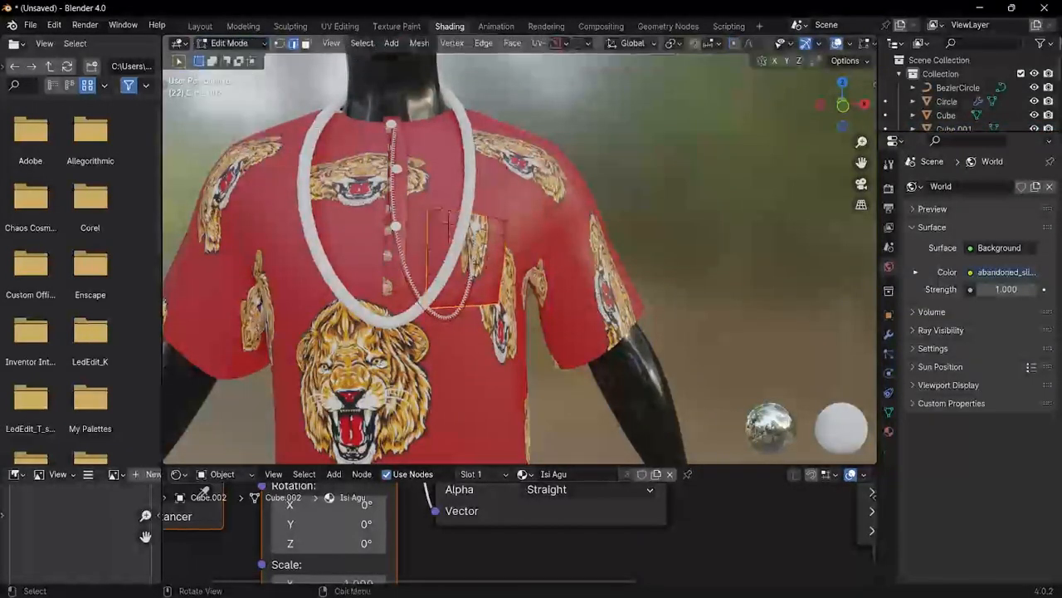
left_click(537, 43)
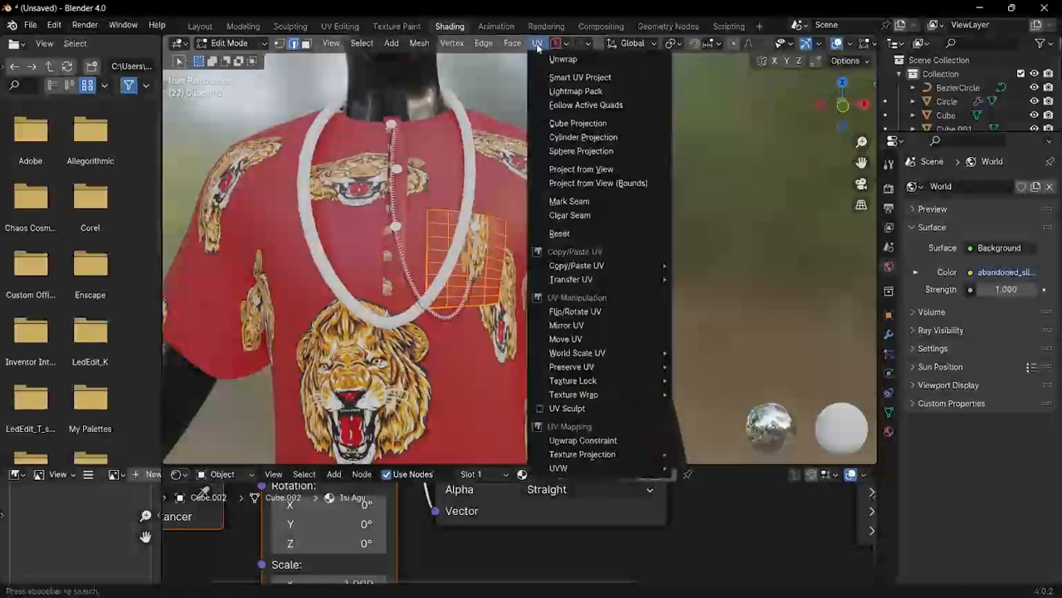
left_click(580, 77)
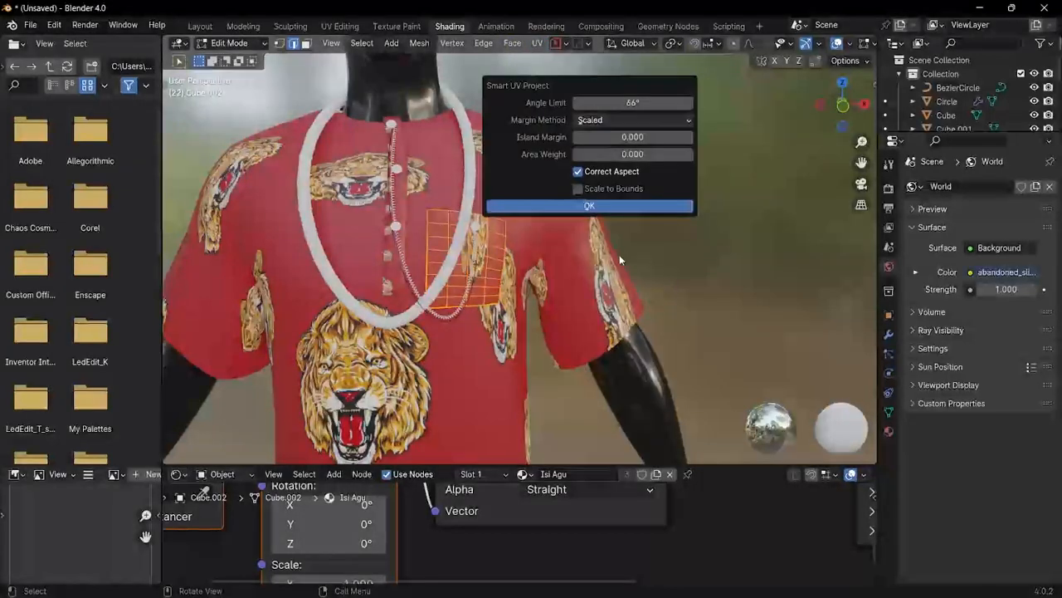
left_click(614, 208)
Step: In the UV Editing workspace, select all the pocket's UV islands and scale them down to about 0.24
scroll(423, 242, "up", 3)
scroll(423, 242, "up", 2)
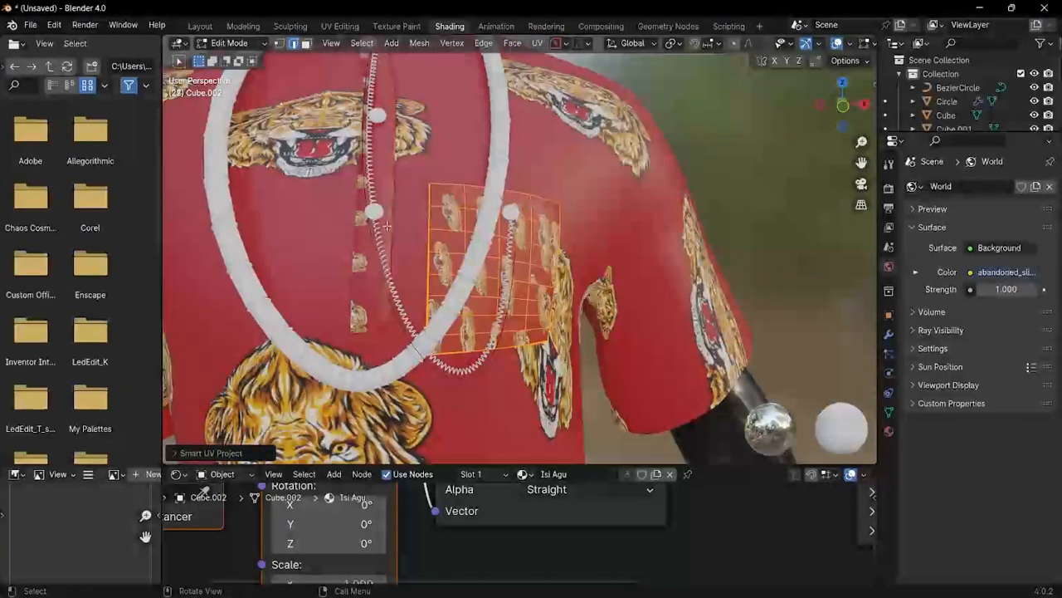
left_click(352, 25)
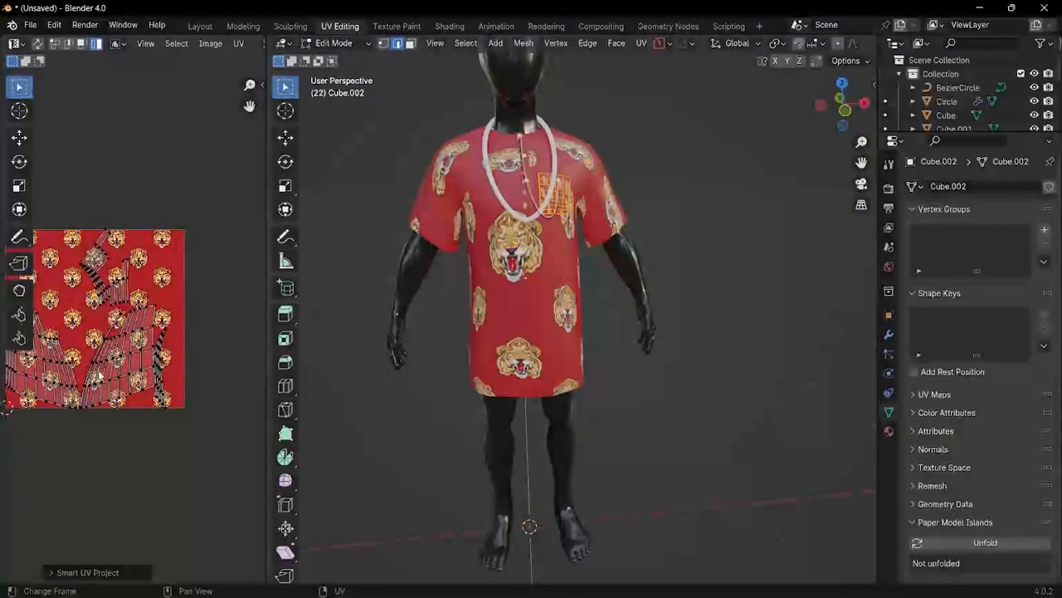
middle_click_drag(97, 376, 172, 338)
left_click_drag(57, 189, 249, 428)
middle_click_drag(250, 427, 234, 455)
scroll(596, 184, "up", 4)
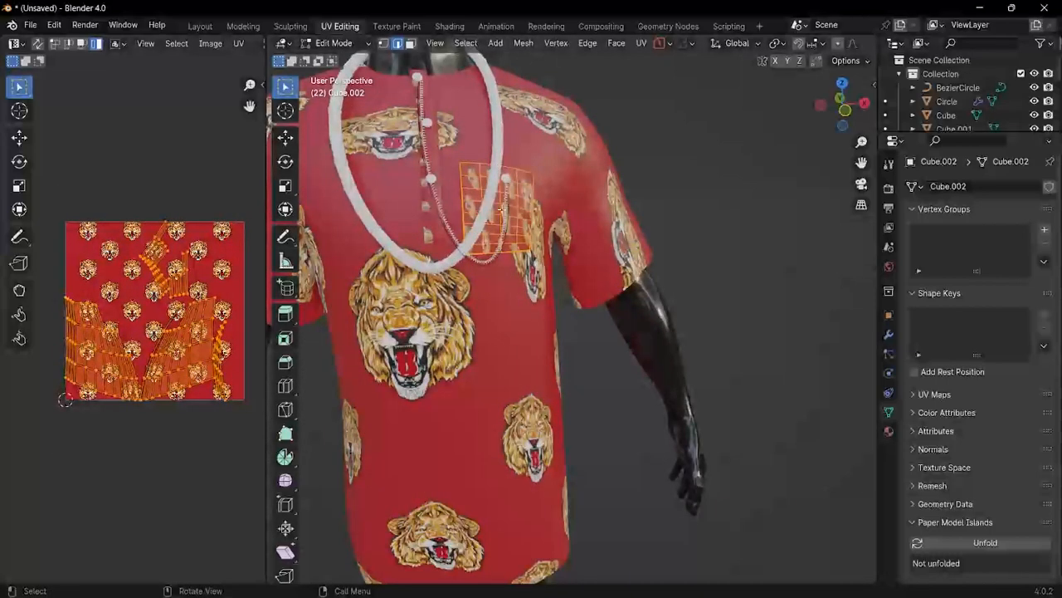
scroll(501, 208, "up", 2)
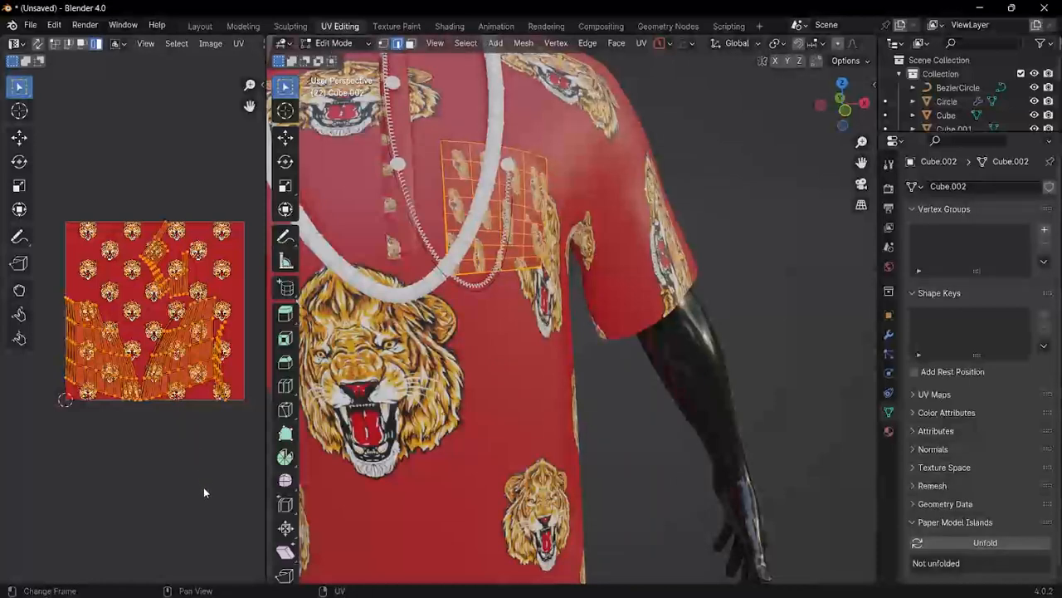
key("s")
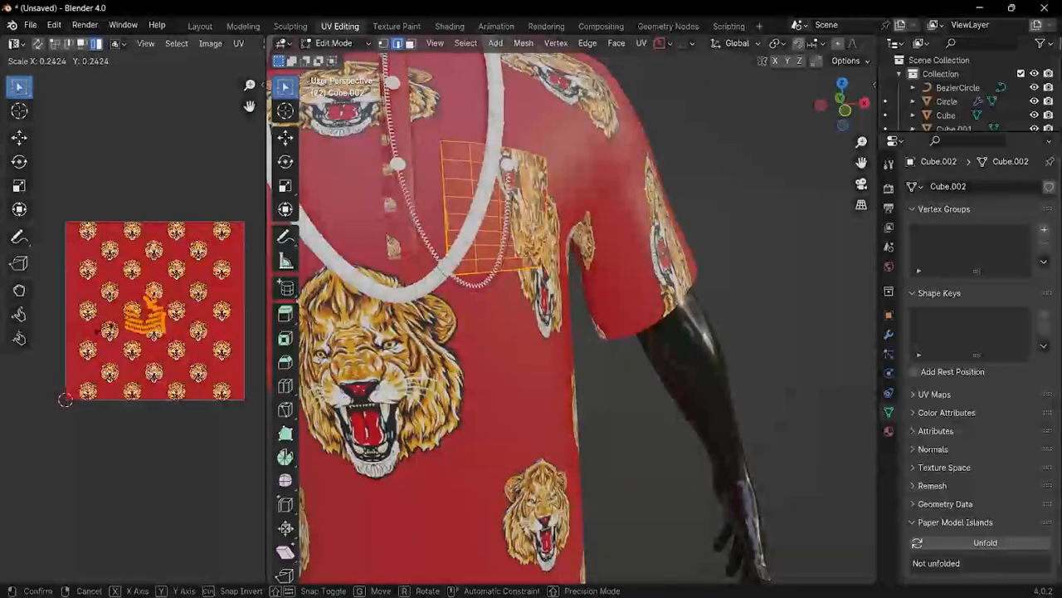
left_click(98, 335)
scroll(428, 261, "down", 2)
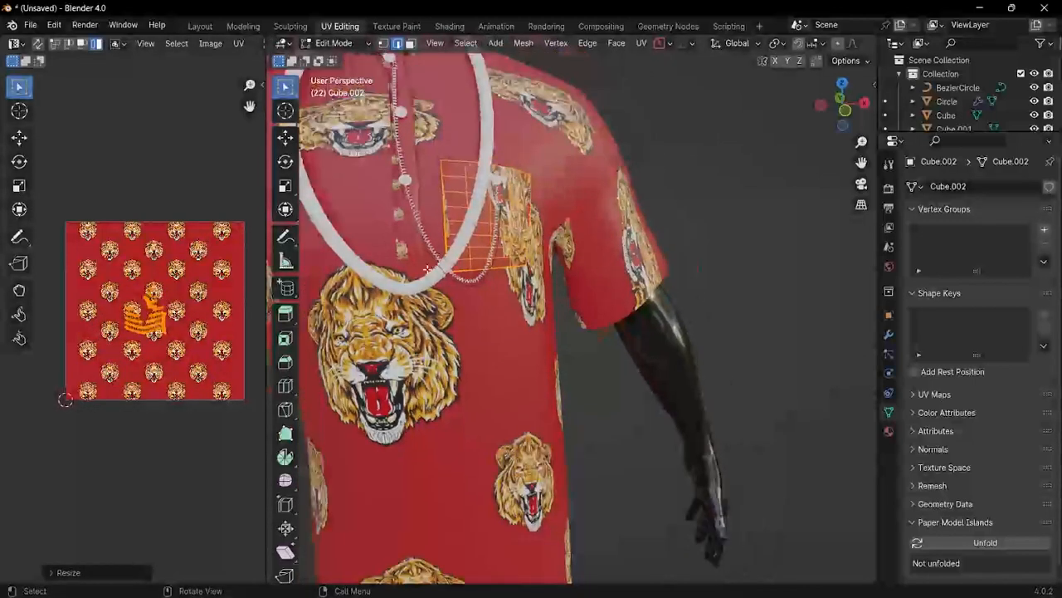
Step: Leave the pocket's Edit Mode, enter it for the button placket, and scale all the placket's UV islands down to about 0.28
left_click(340, 43)
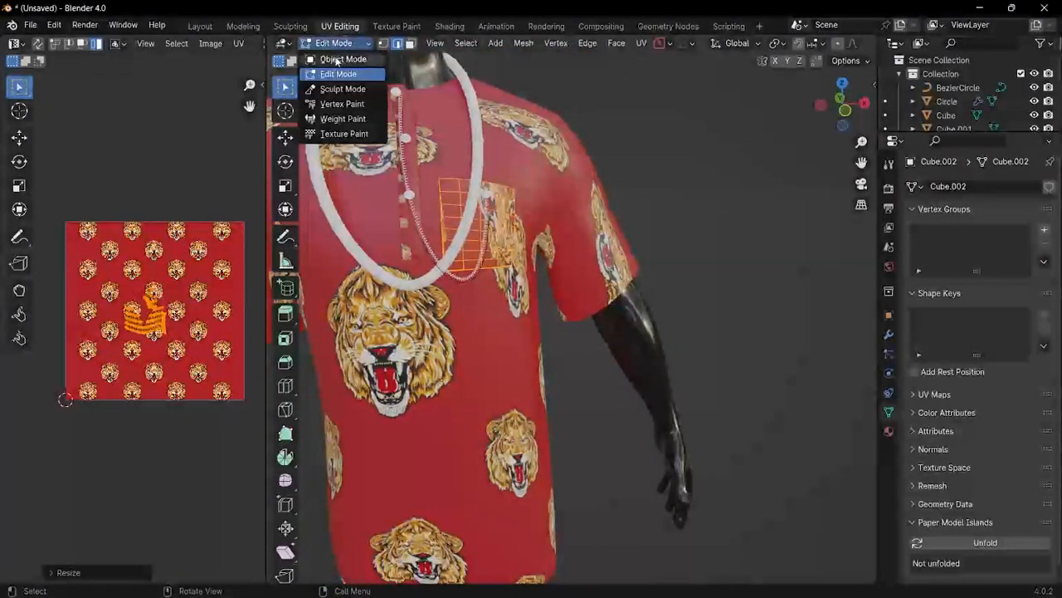
left_click(353, 56)
left_click(408, 236)
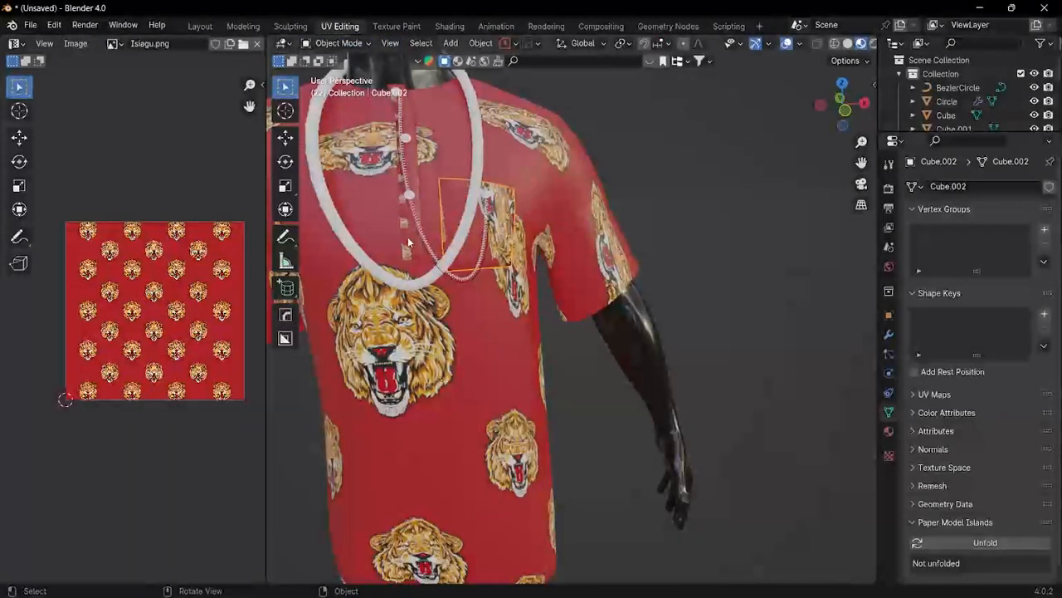
left_click(340, 44)
left_click(341, 73)
key("a")
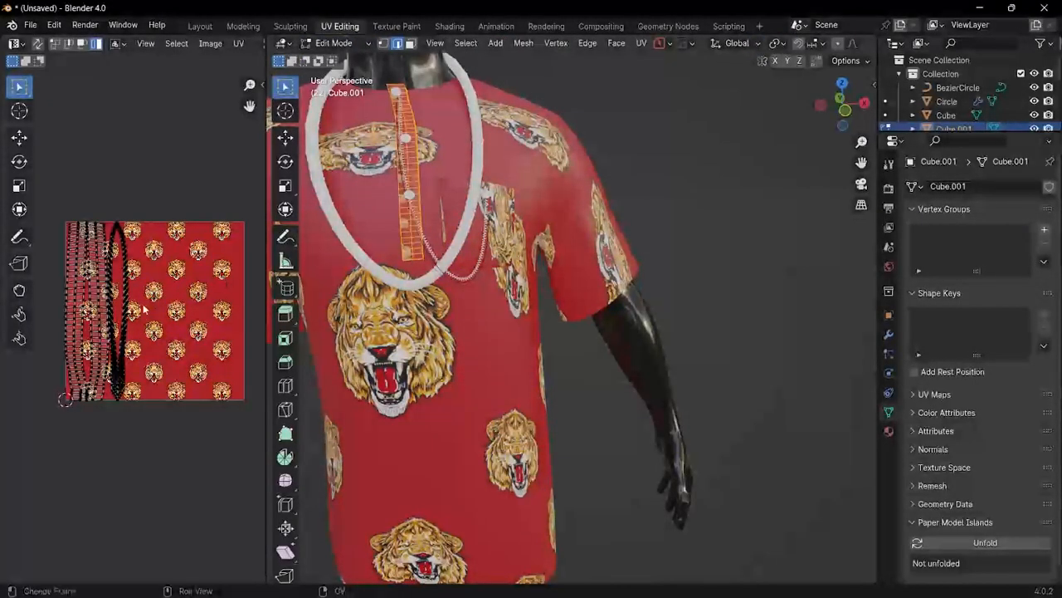
key("a")
key("s")
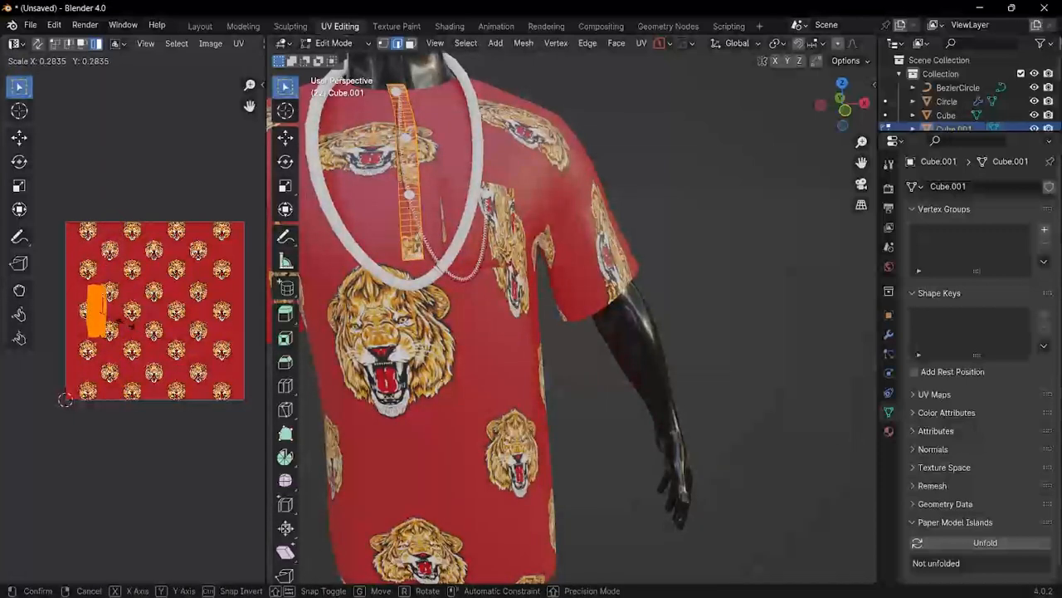
left_click(127, 328)
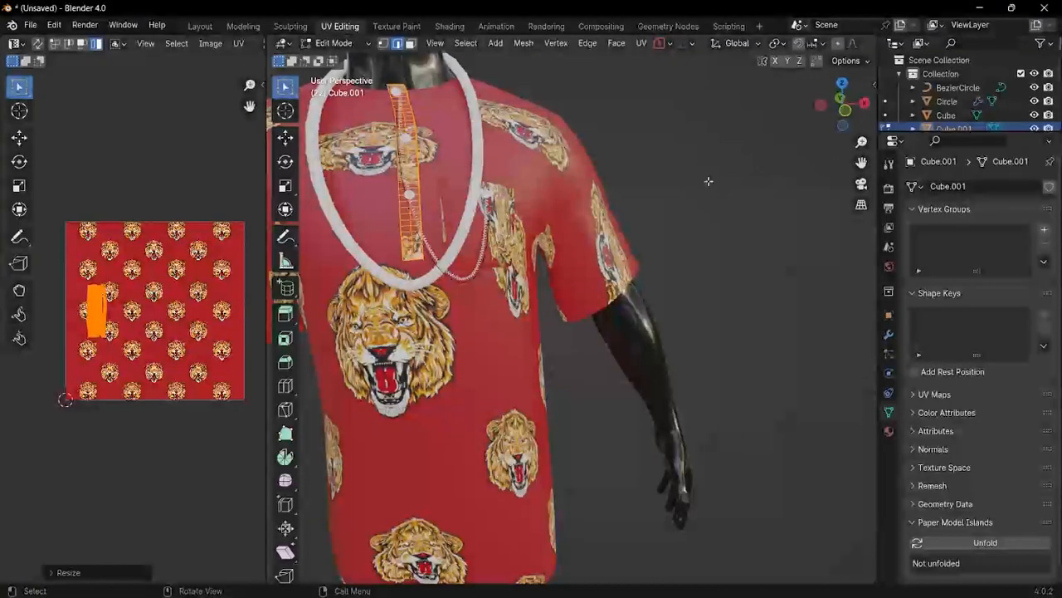
Step: Deselect the placket mesh, widen the 3D viewport over the UV editor, and return to Object Mode
key("alt+a")
left_click_drag(265, 346, 156, 346)
middle_click_drag(357, 316, 411, 303)
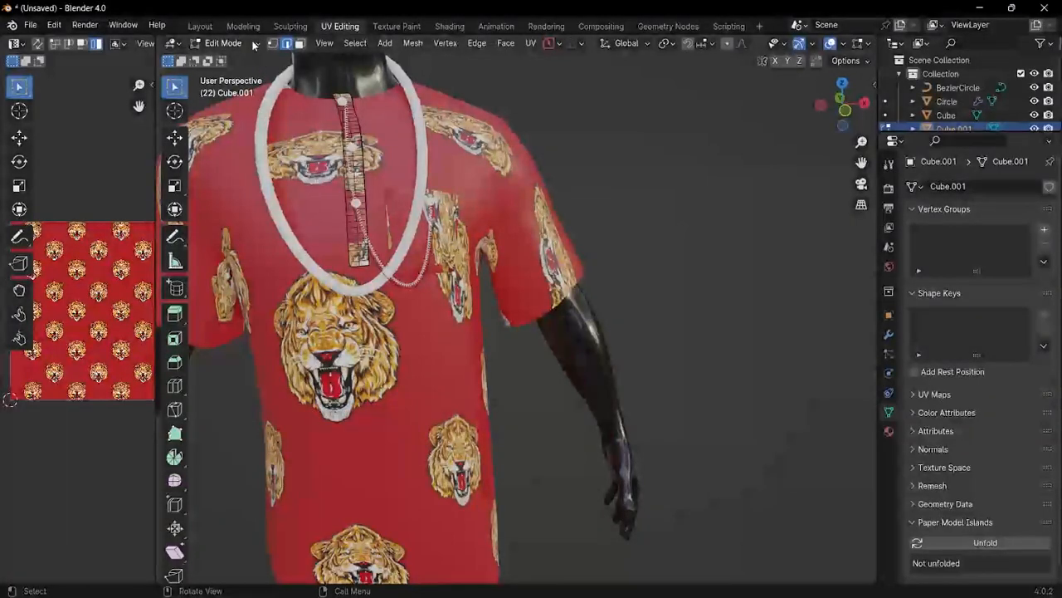
left_click(222, 43)
left_click(226, 57)
Step: In the Shading workspace, give the thin coil chain a new material named Metal
left_click(409, 288)
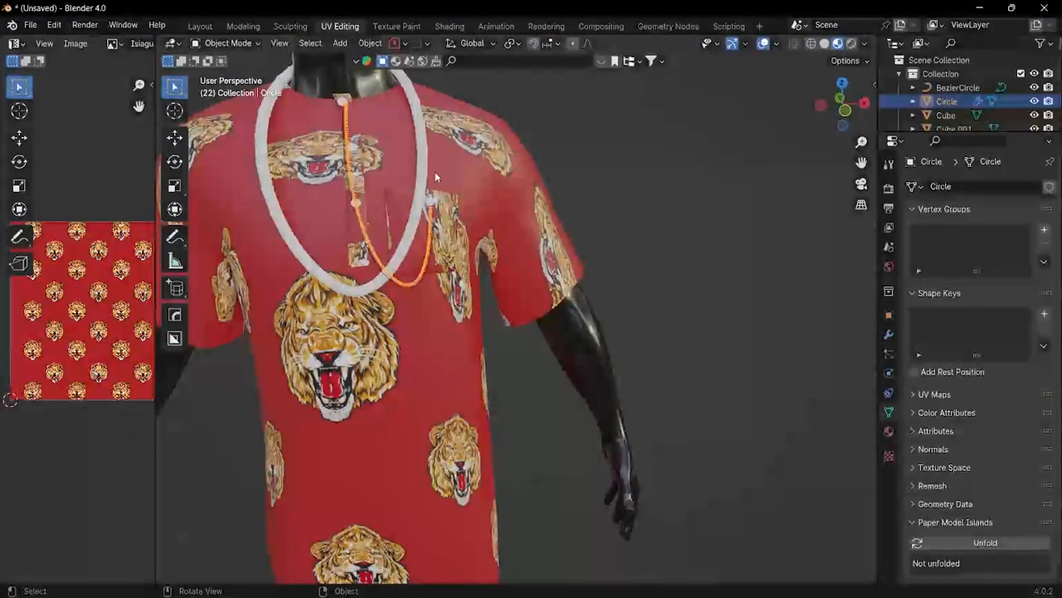
left_click(449, 26)
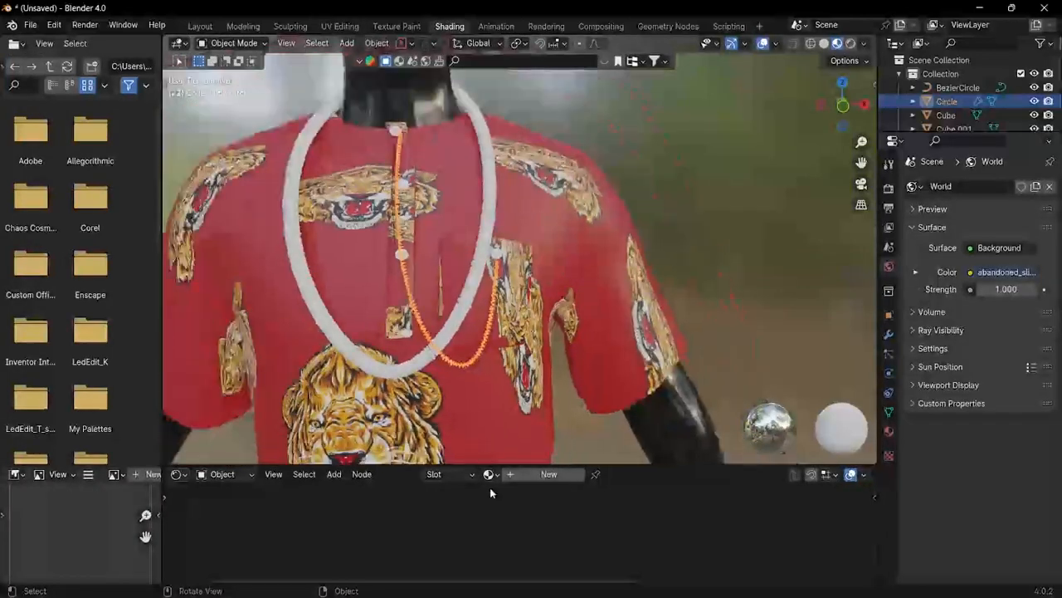
left_click(543, 474)
double_click(546, 474)
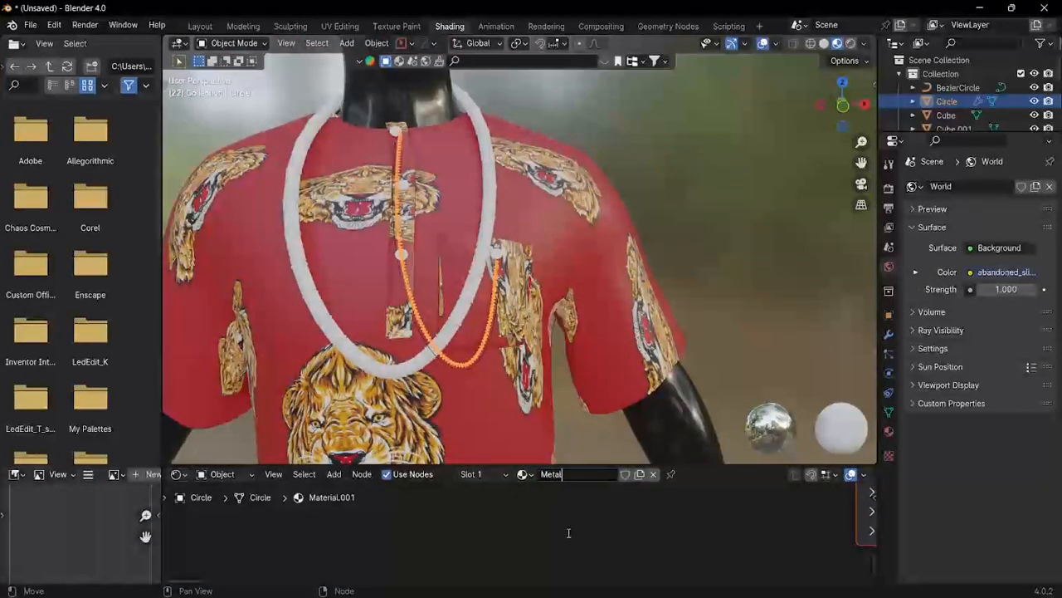
type("Metal")
key("Return")
scroll(404, 572, "right", 3, "ctrl")
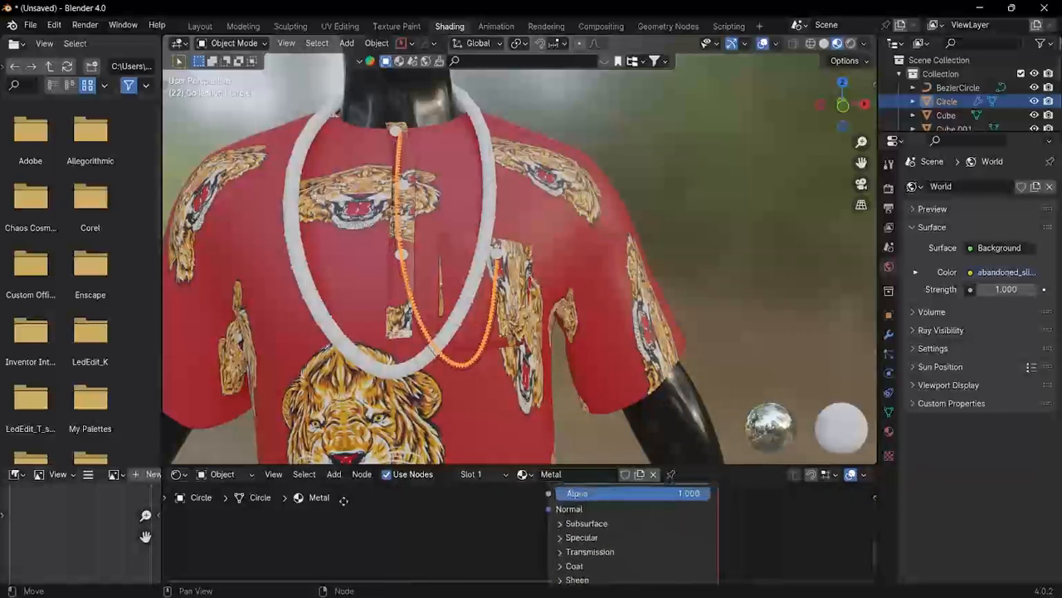
middle_click_drag(547, 510, 514, 528)
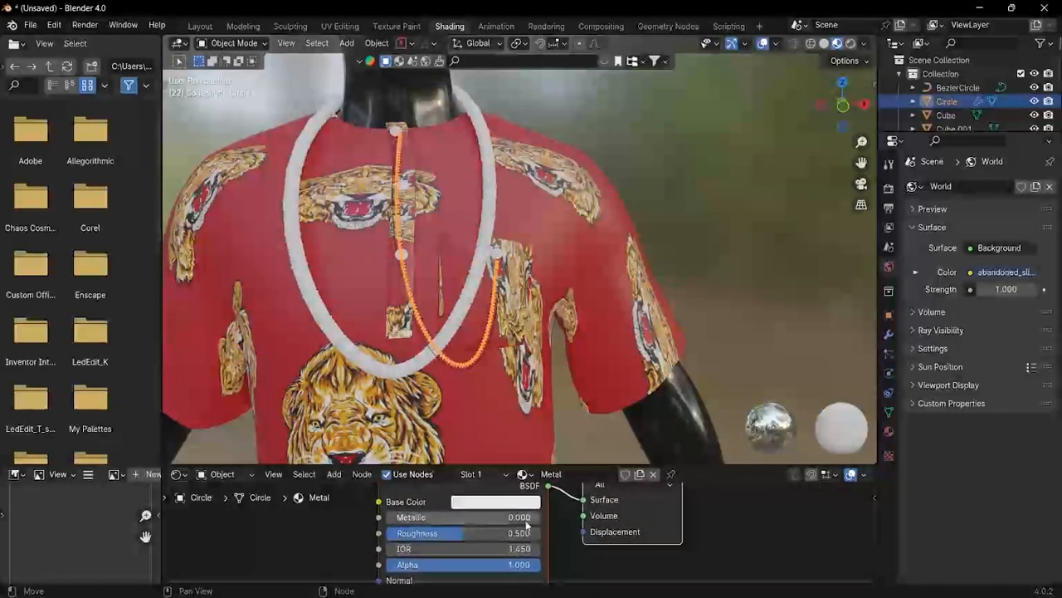
Step: Set the Metal material's Metallic to about 0.858 and Roughness to about 0.045
left_click(528, 501)
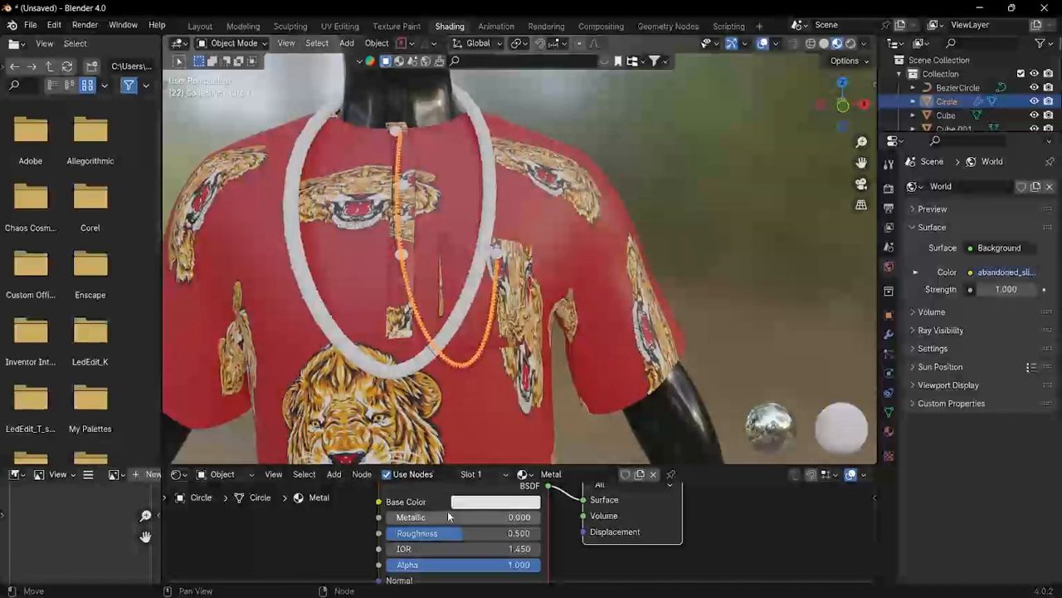
left_click_drag(432, 517, 519, 516)
left_click_drag(463, 532, 393, 532)
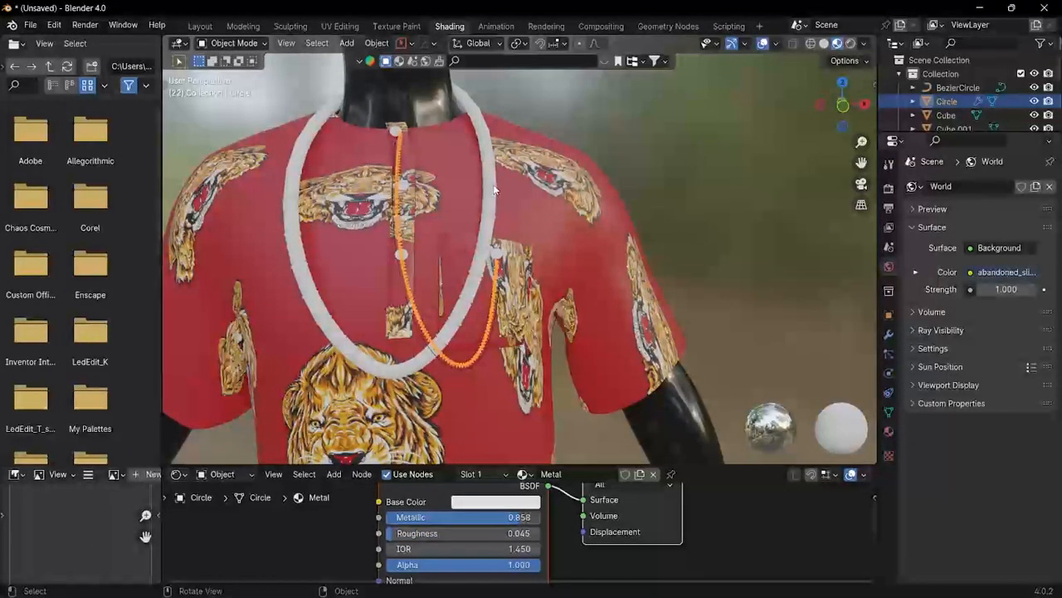
Step: Give the thick necklace a new material named Bead
key("alt+a")
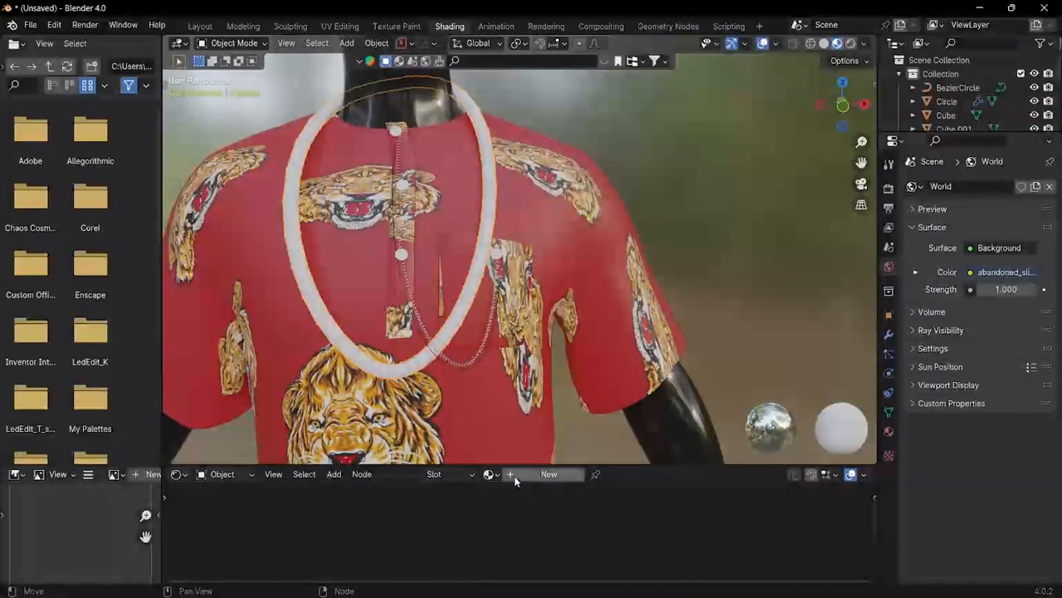
left_click(549, 474)
left_click(560, 474)
type("Bead")
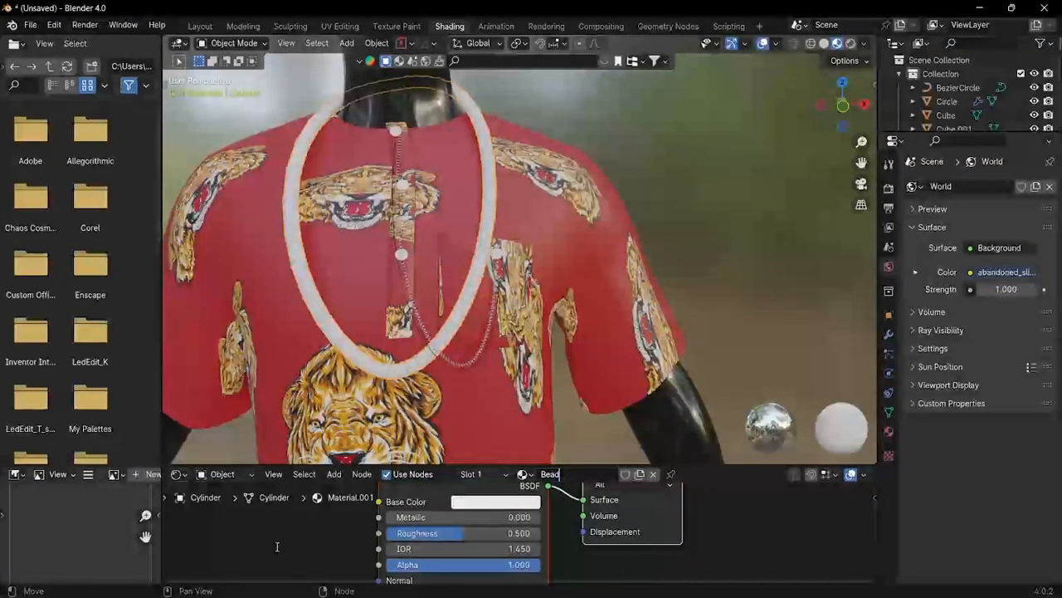
Step: Set the Bead material to a pinkish-red base color, with Metallic about 0.044 and Roughness about 0.060
left_click(496, 501)
left_click(529, 387)
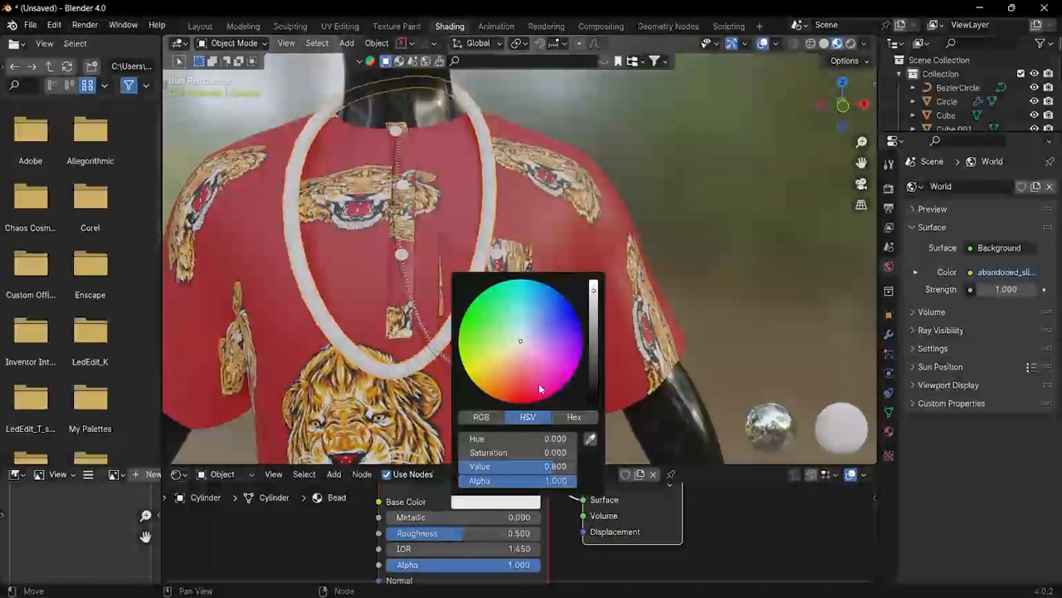
left_click_drag(529, 390, 527, 389)
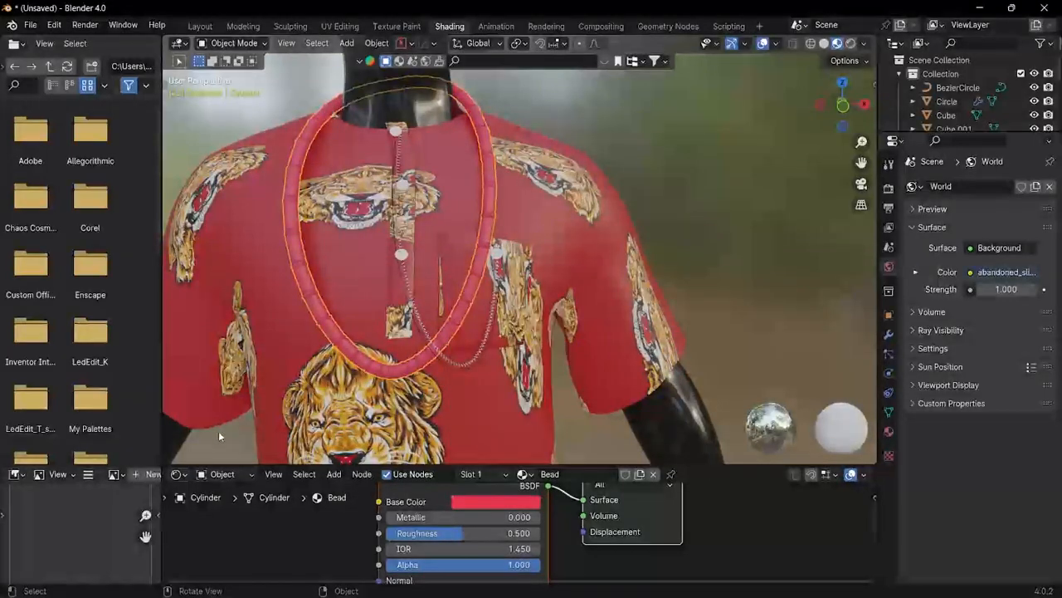
left_click_drag(473, 536, 426, 535)
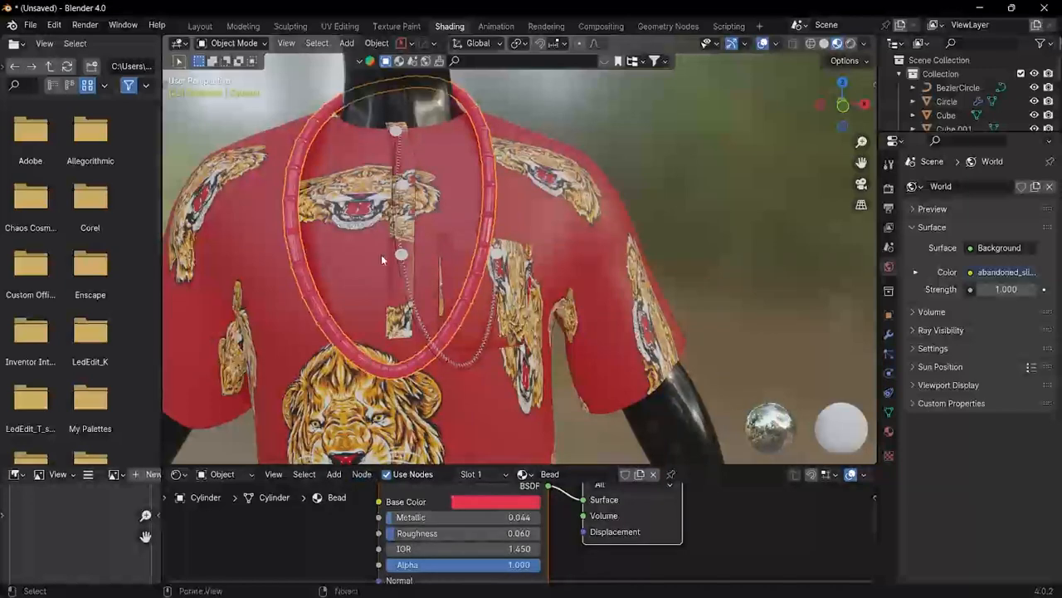
Step: Enter Edit Mode on the necklace, isolate it in local view, and select only the faces of the small ring bead
scroll(444, 217, "up", 3)
left_click(235, 43)
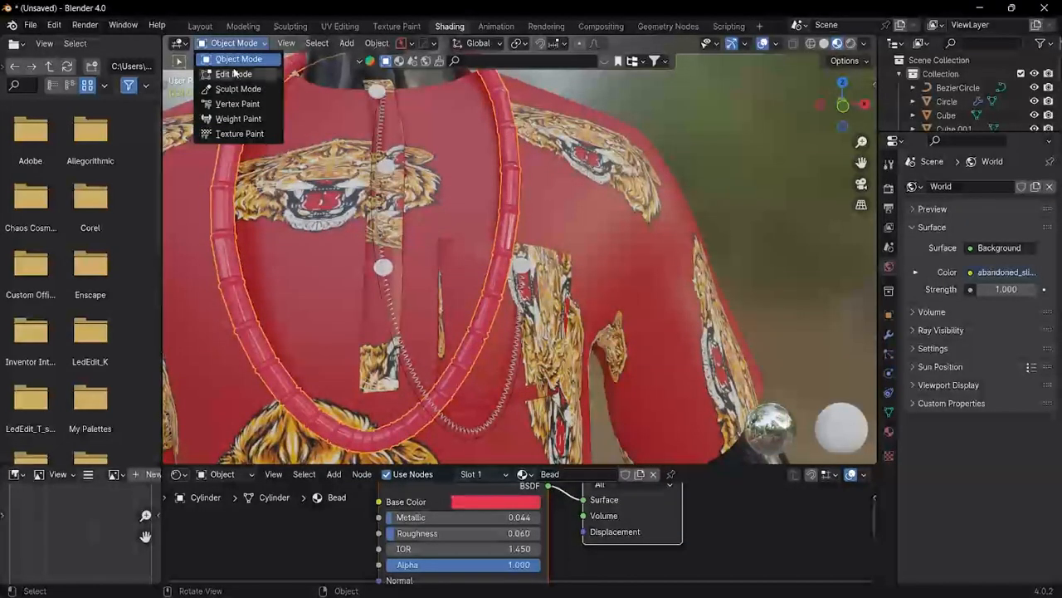
left_click(233, 74)
scroll(444, 246, "down", 6)
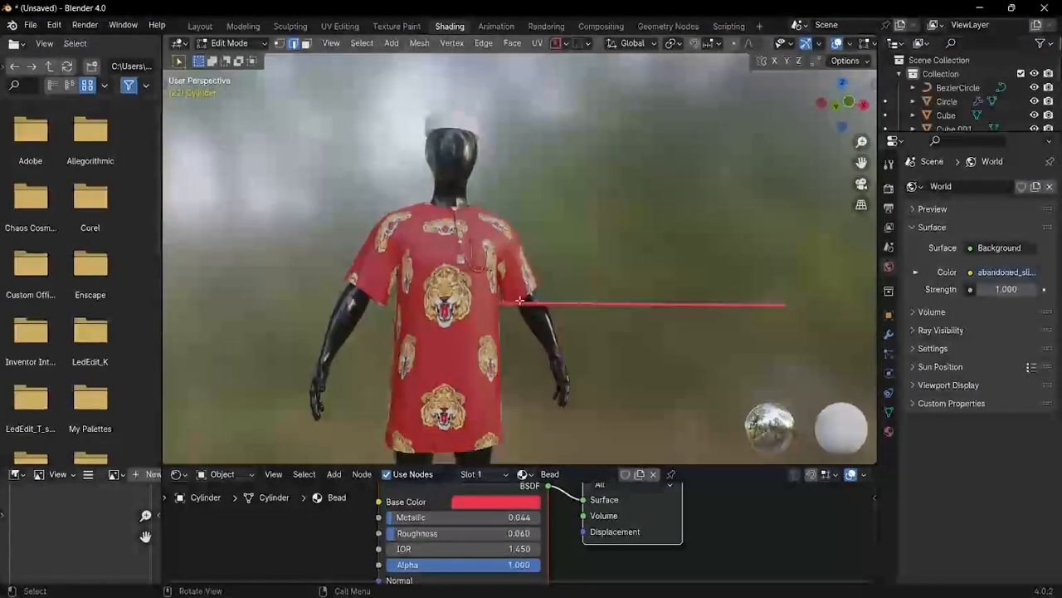
middle_click_drag(448, 299, 378, 210)
scroll(419, 319, "up", 4)
key("KP_Divide")
scroll(378, 210, "up", 2)
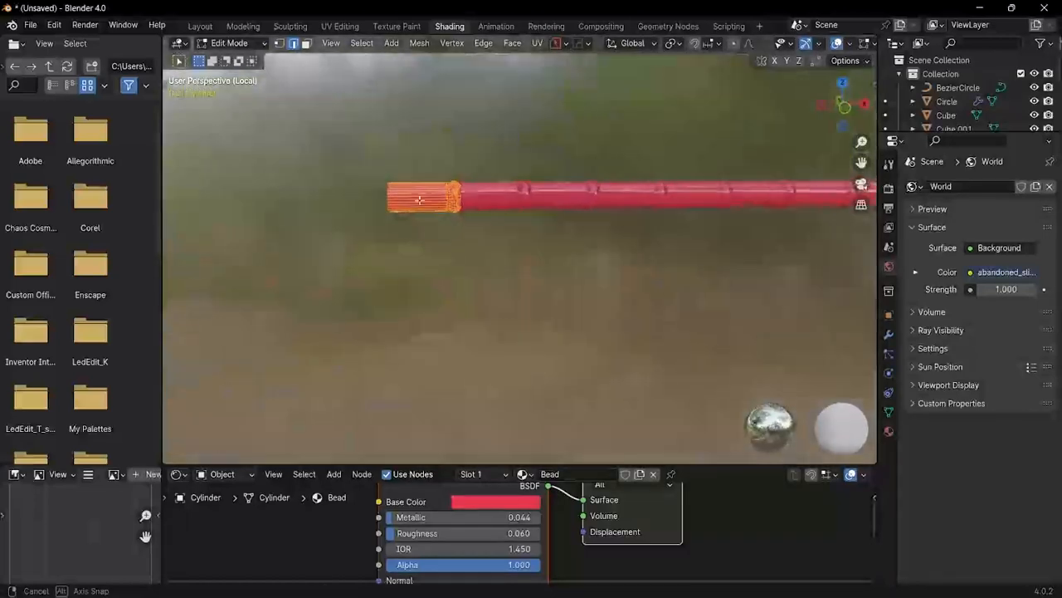
scroll(470, 200, "up", 3)
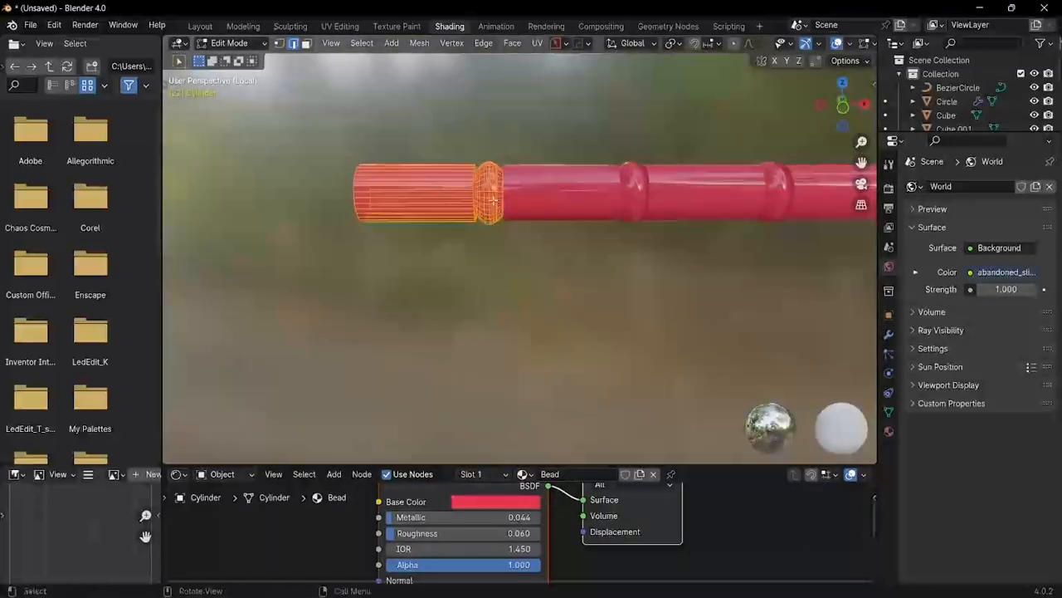
left_click_drag(480, 142, 581, 294)
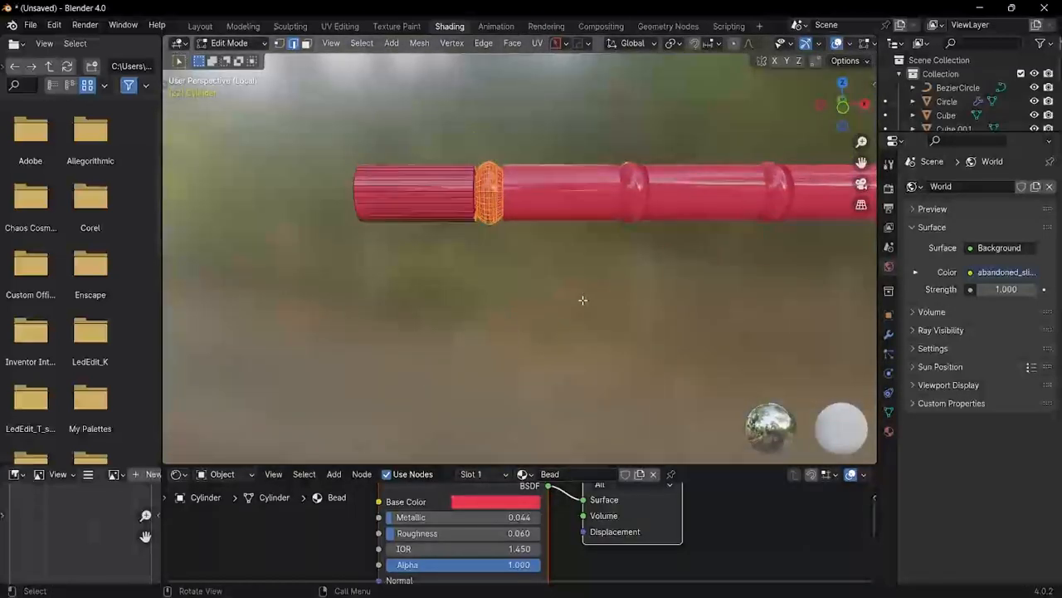
middle_click_drag(532, 275, 560, 527)
Step: Add a second material slot to the necklace and assign it to the selected ring bead
left_click(490, 473)
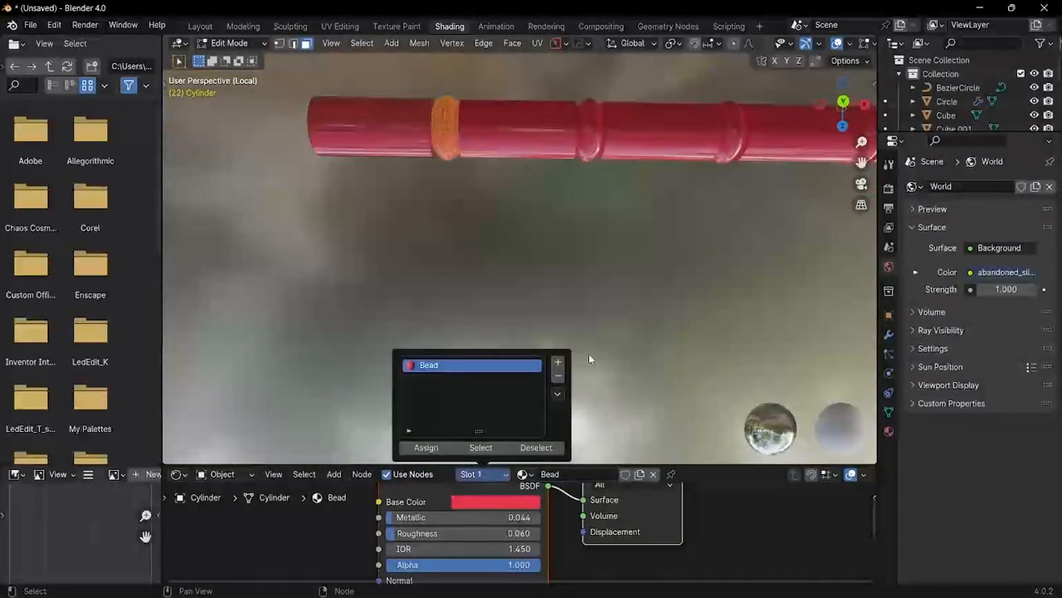
left_click(559, 365)
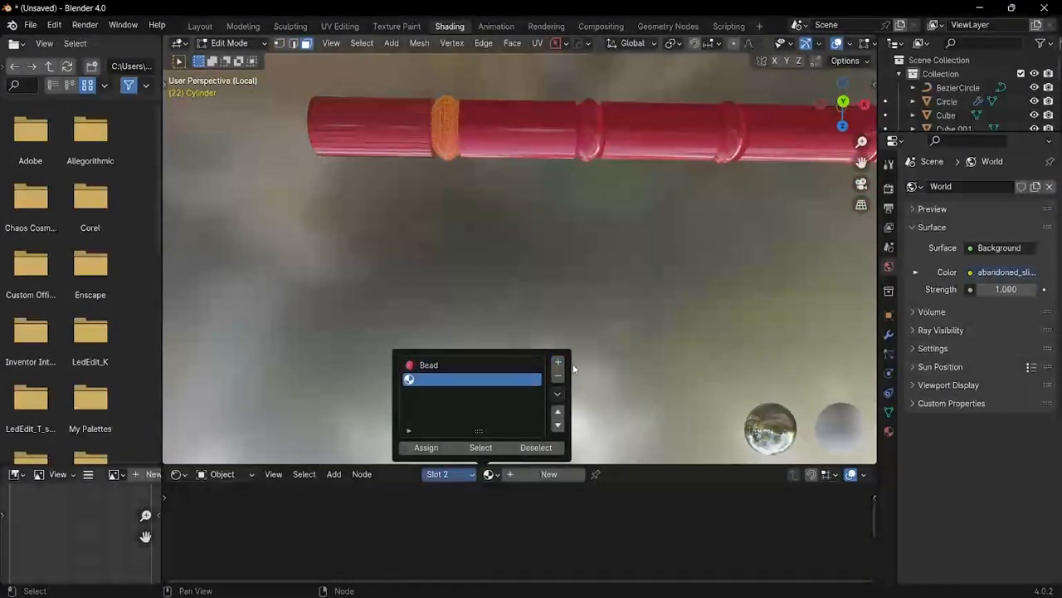
left_click(449, 476)
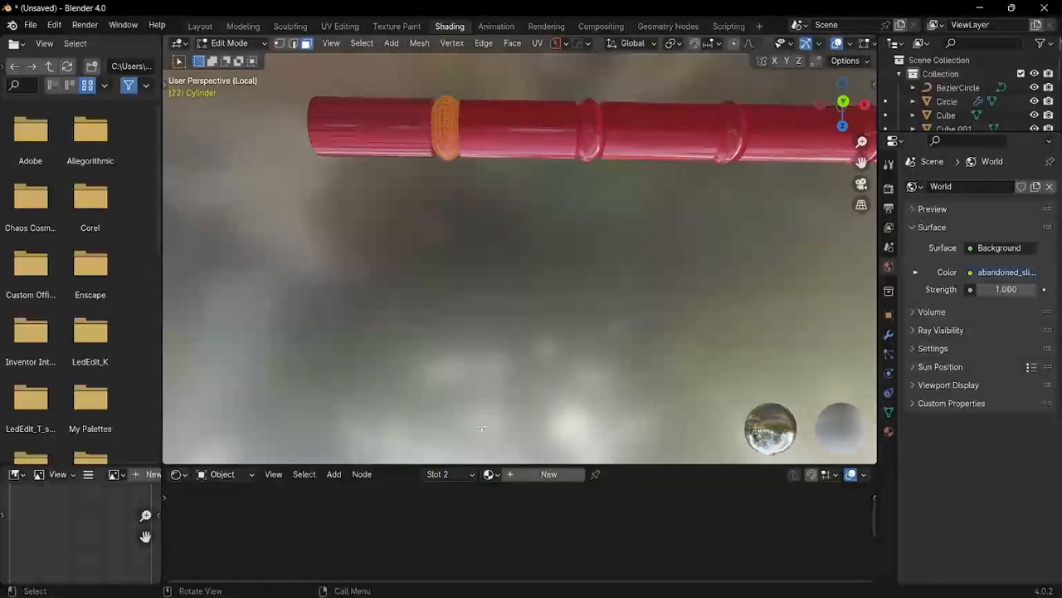
left_click(461, 475)
left_click(406, 448)
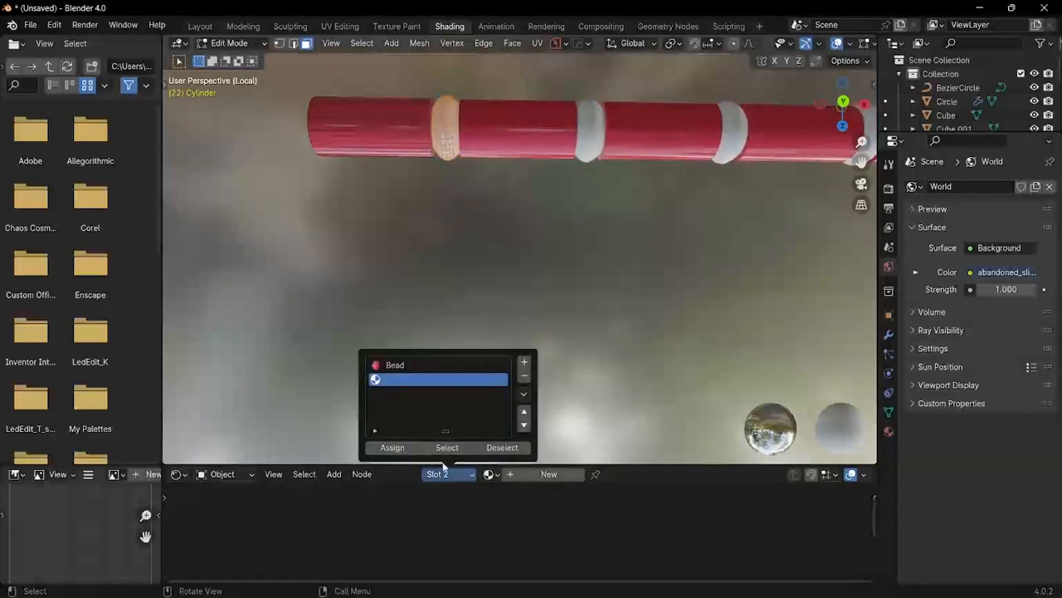
Step: Create a new material named Gold in the necklace's second slot
left_click(506, 474)
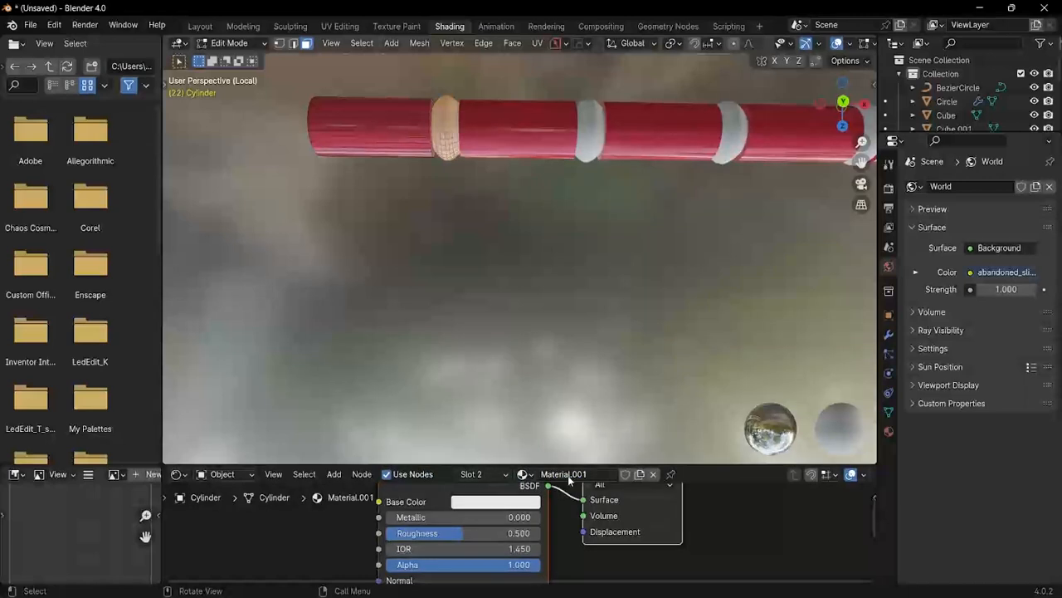
double_click(565, 474)
type("Gold")
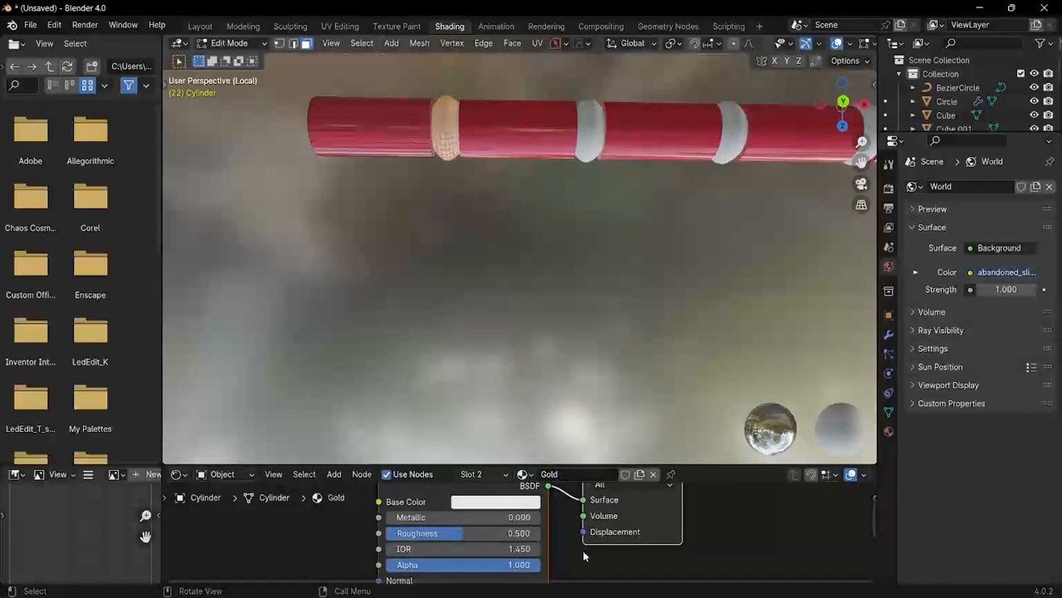
Step: Set the Gold material to a light golden-orange base color, with Metallic about 0.931 and Roughness about 0.075
left_click(498, 501)
left_click(508, 374)
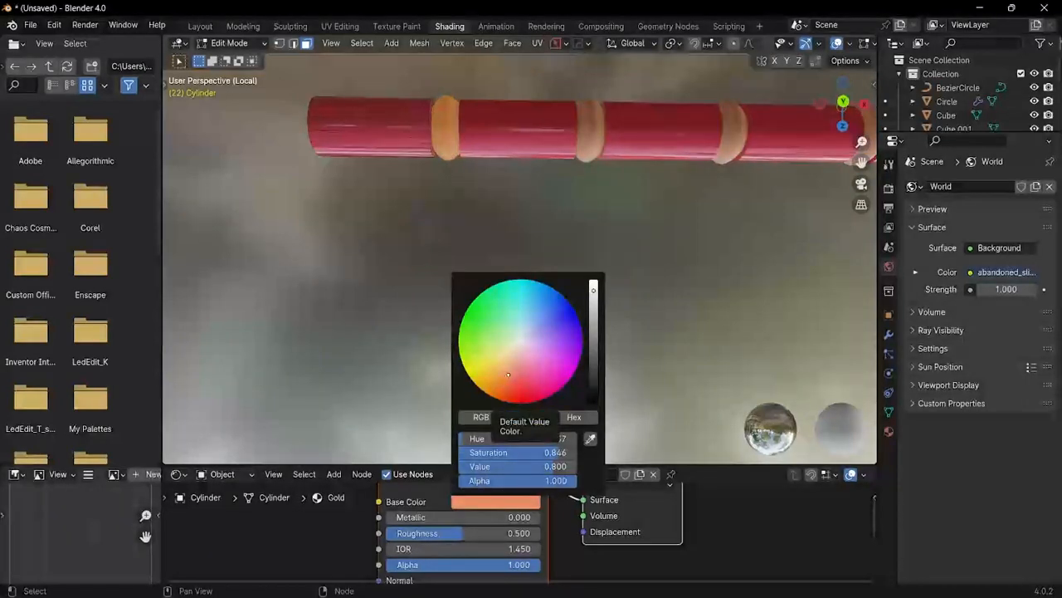
left_click(506, 366)
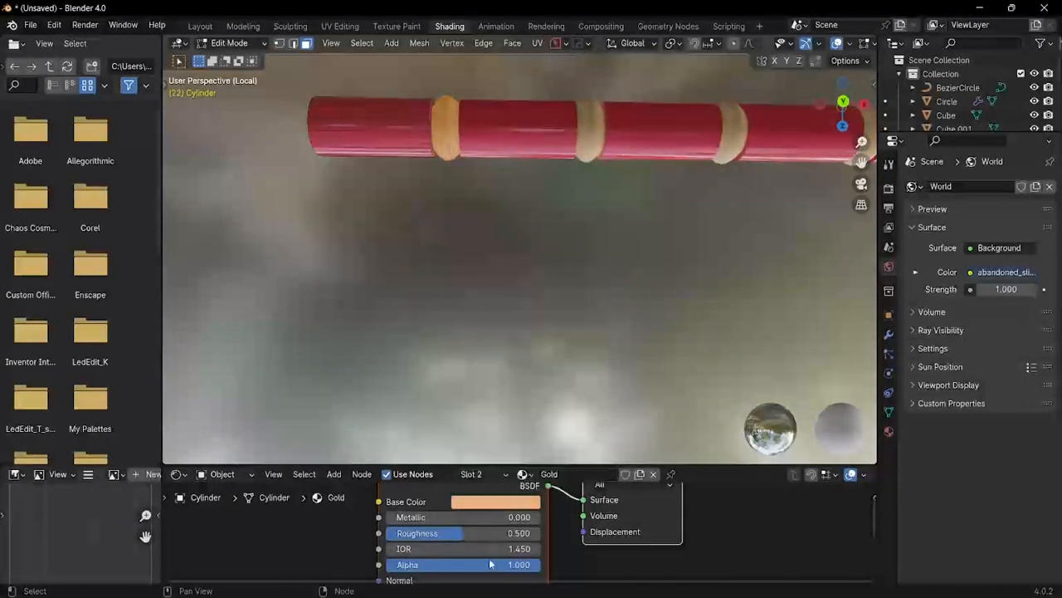
left_click_drag(435, 515, 399, 533)
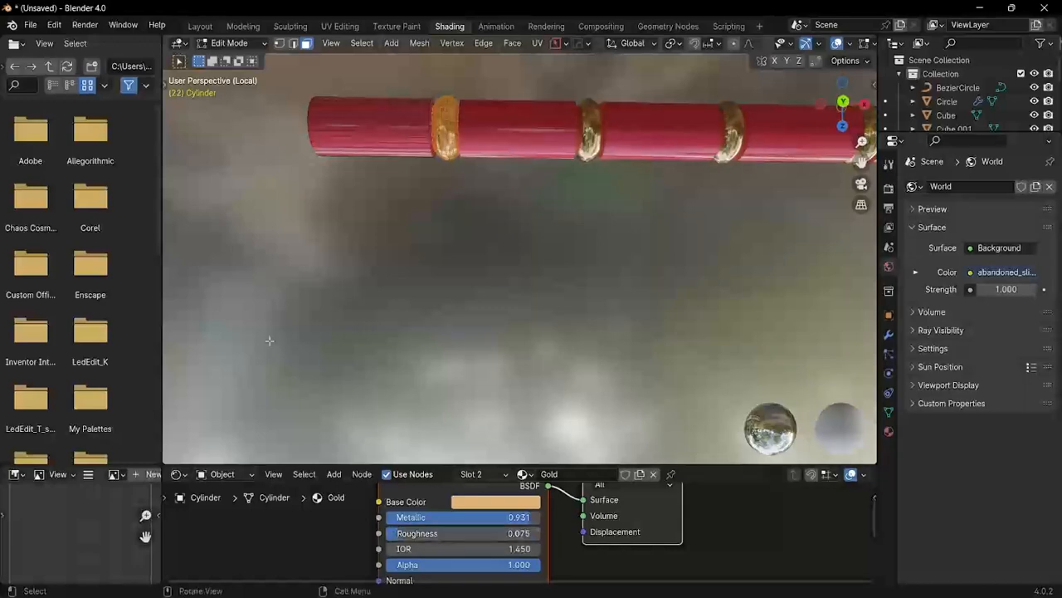
Step: Return the necklace to Object Mode and leave local view to bring back the whole character
left_click(253, 43)
left_click(252, 61)
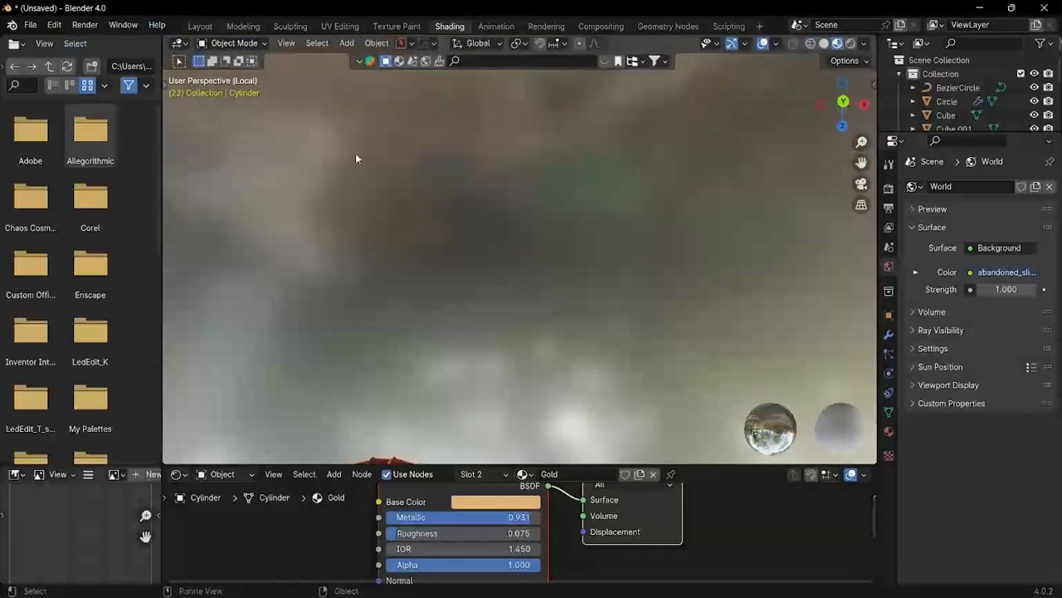
scroll(483, 274, "down", 8)
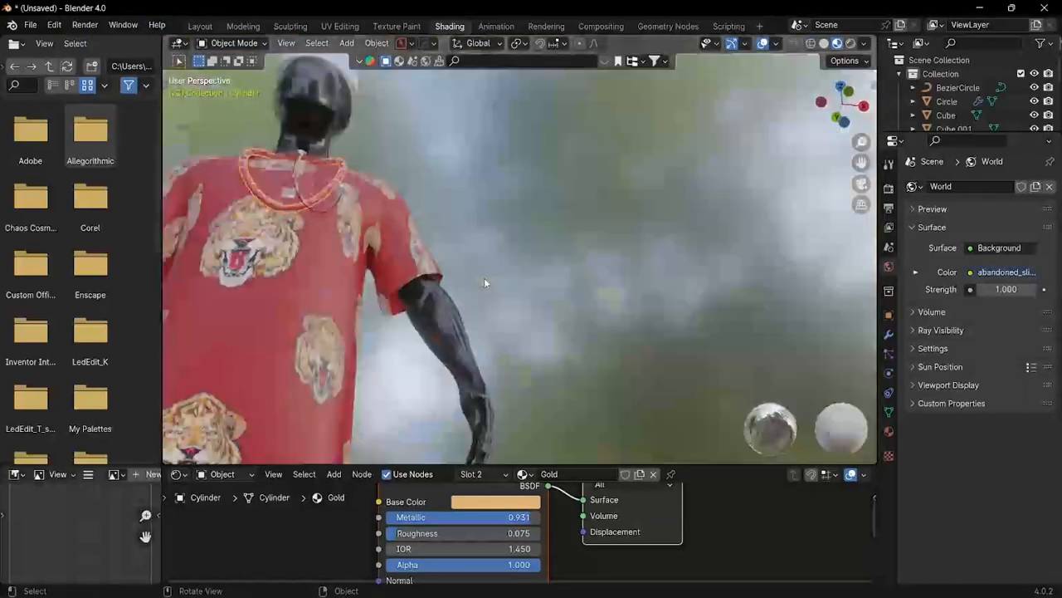
middle_click_drag(485, 283, 420, 223)
scroll(420, 222, "up", 10)
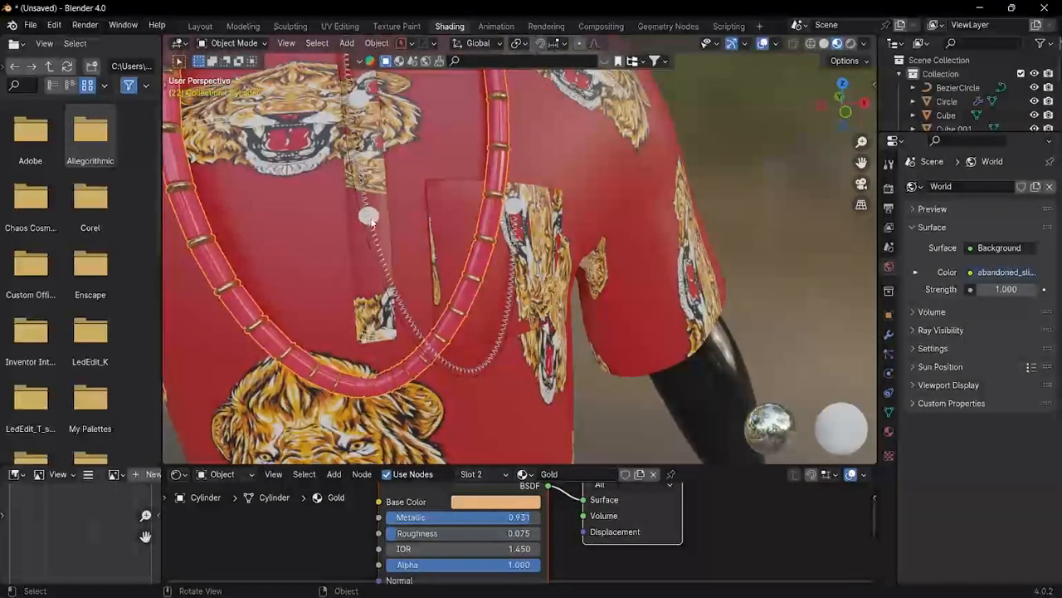
Step: Open the lower round button on the shirt placket in Edit Mode
left_click(378, 214)
scroll(377, 215, "up", 3)
left_click(234, 43)
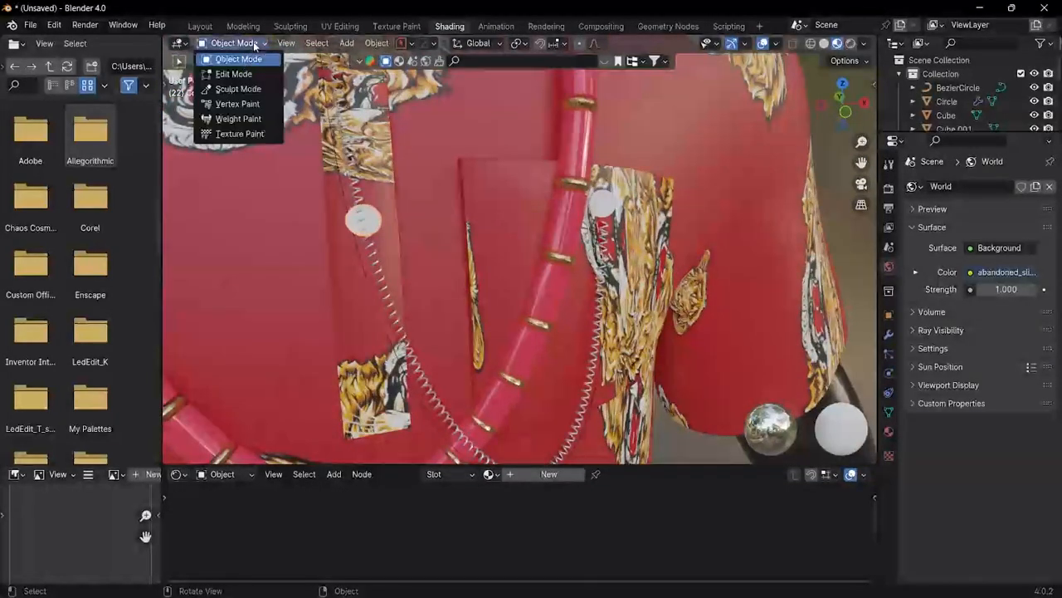
left_click(233, 74)
scroll(378, 249, "up", 3)
middle_click_drag(381, 258, 367, 282)
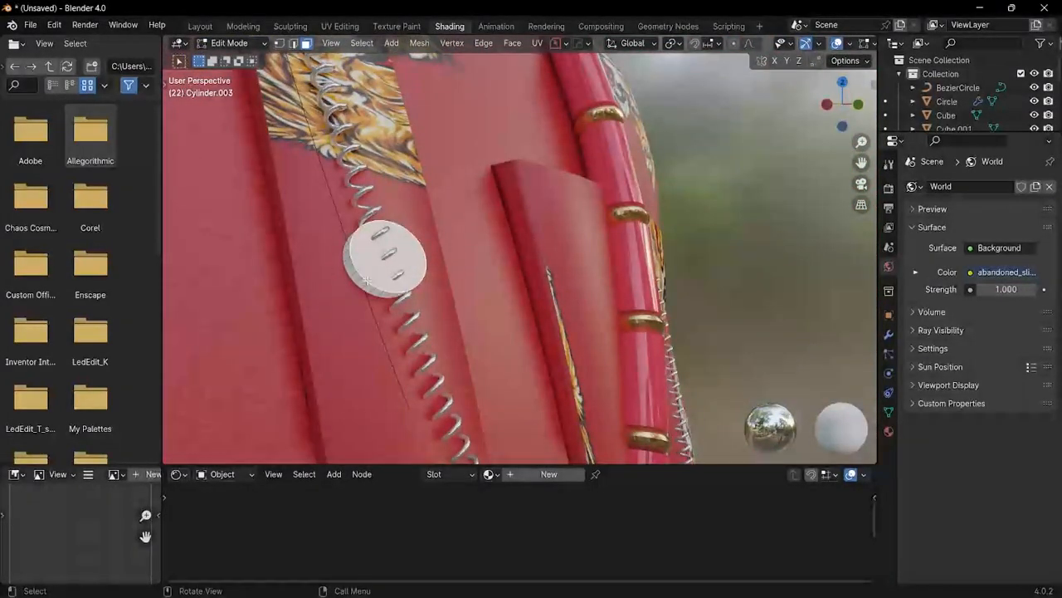
key("i")
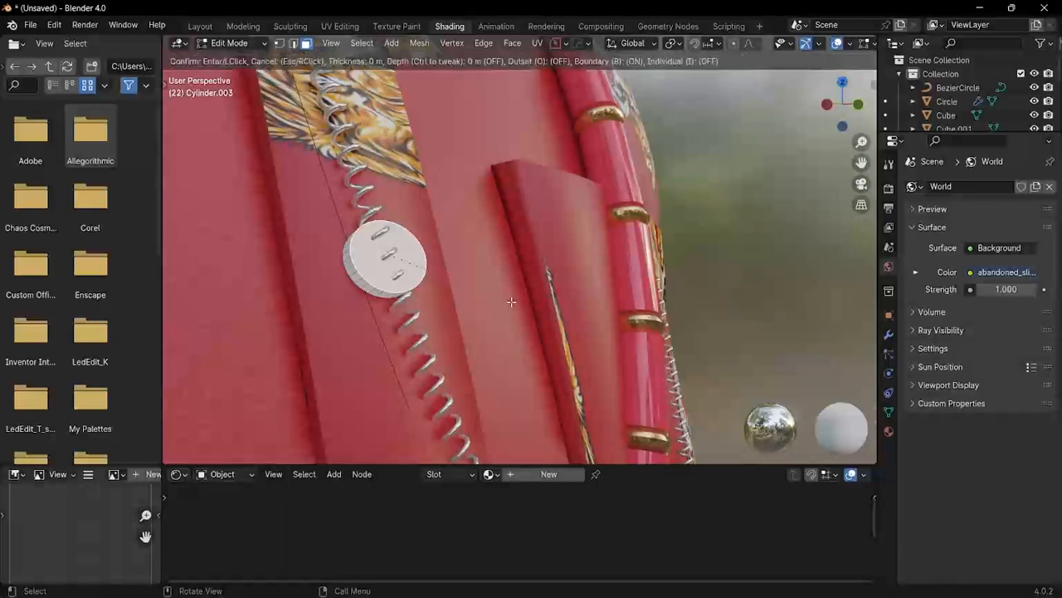
left_click(498, 297)
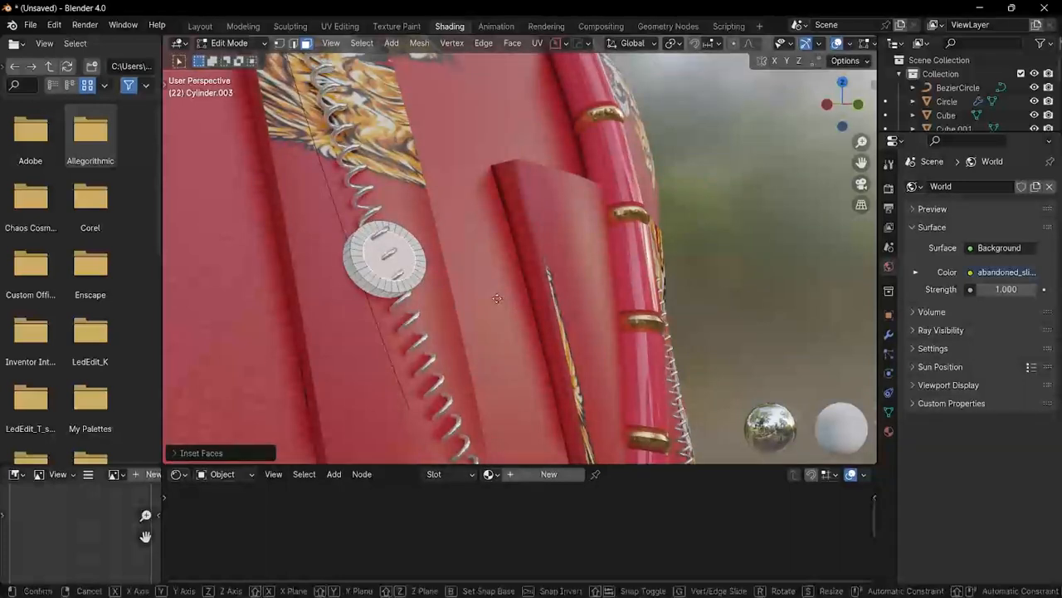
key("i")
left_click(498, 298)
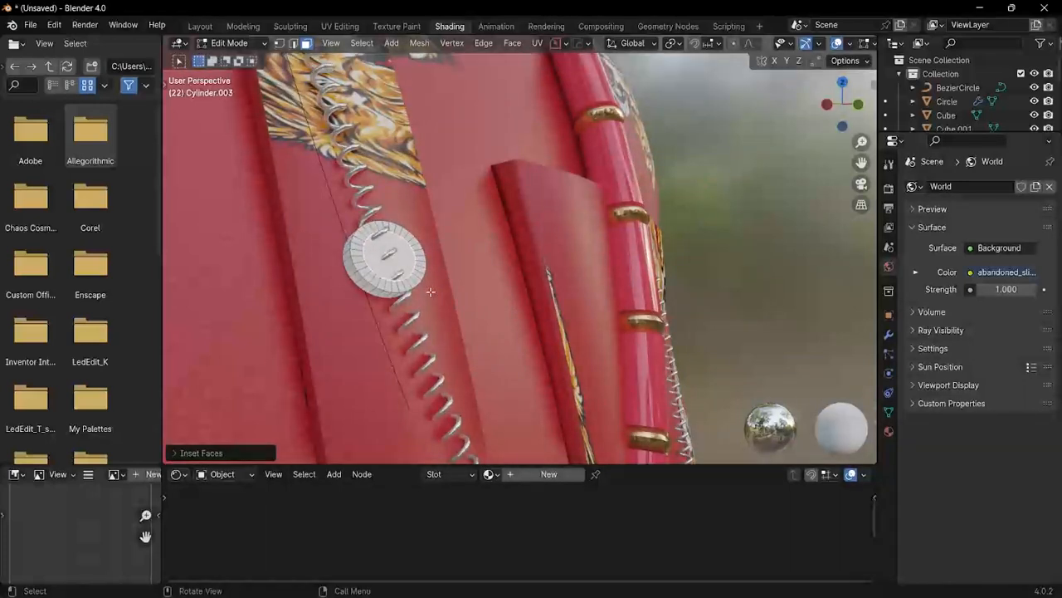
key("ctrl+z")
Step: Inset the front face of the placket button and move the inner face outward along the Y axis
key("i")
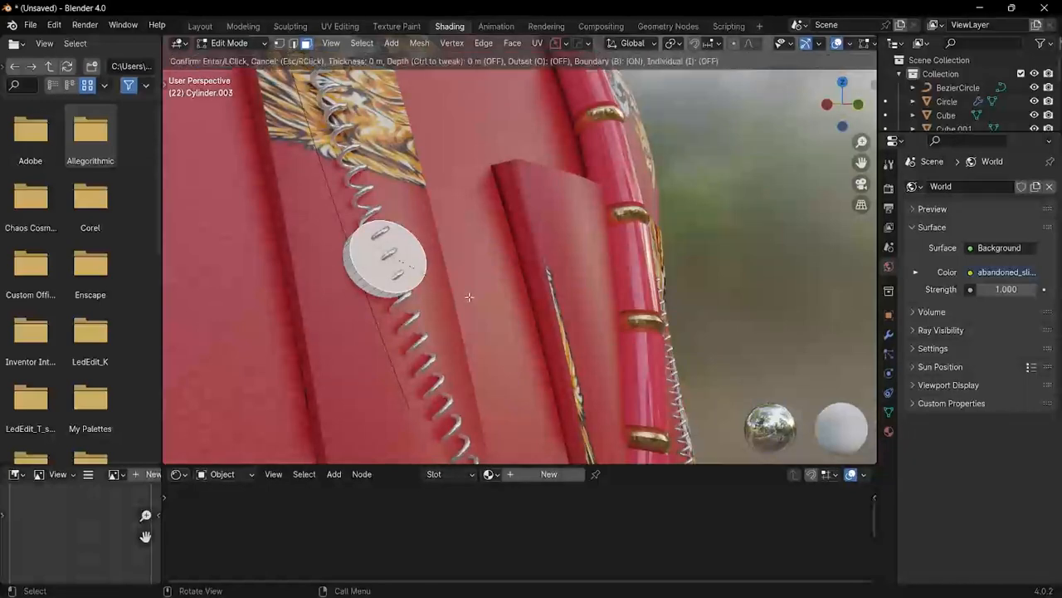
left_click(469, 296)
middle_click_drag(469, 297, 498, 324)
key("g")
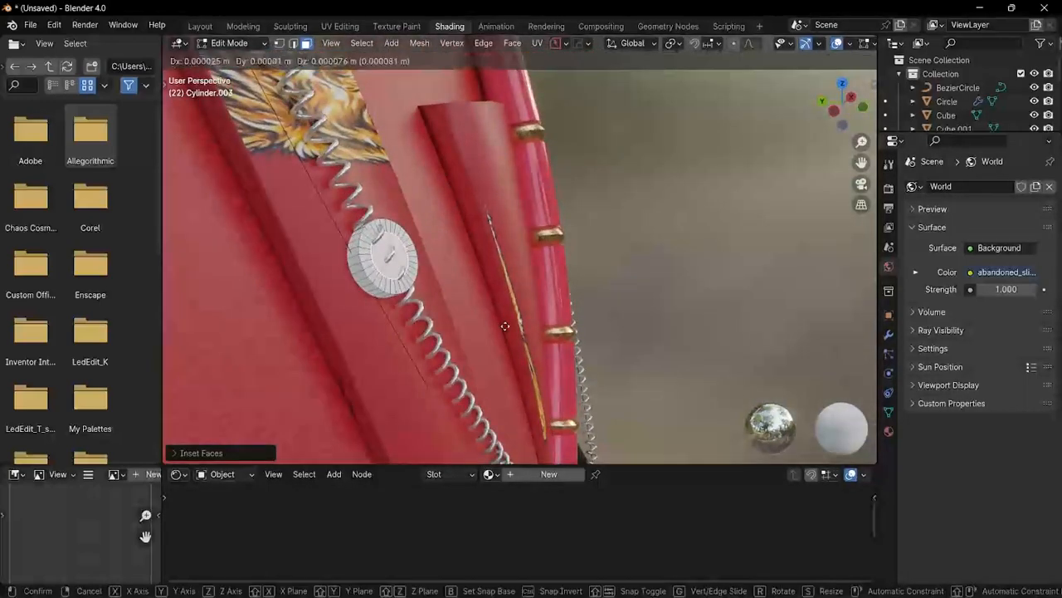
key("y")
left_click(512, 336)
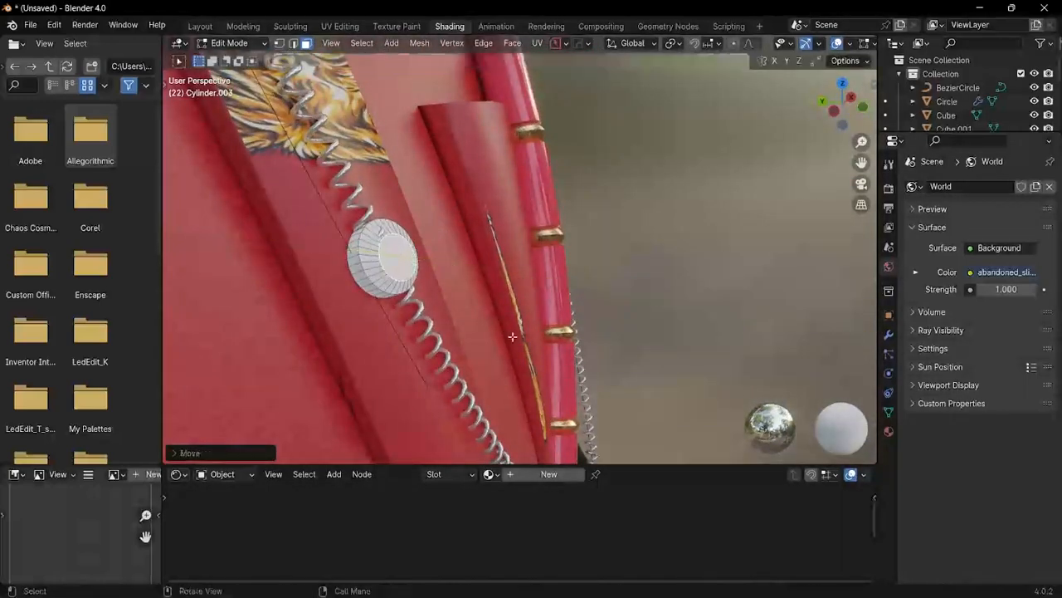
middle_click_drag(512, 335, 441, 277)
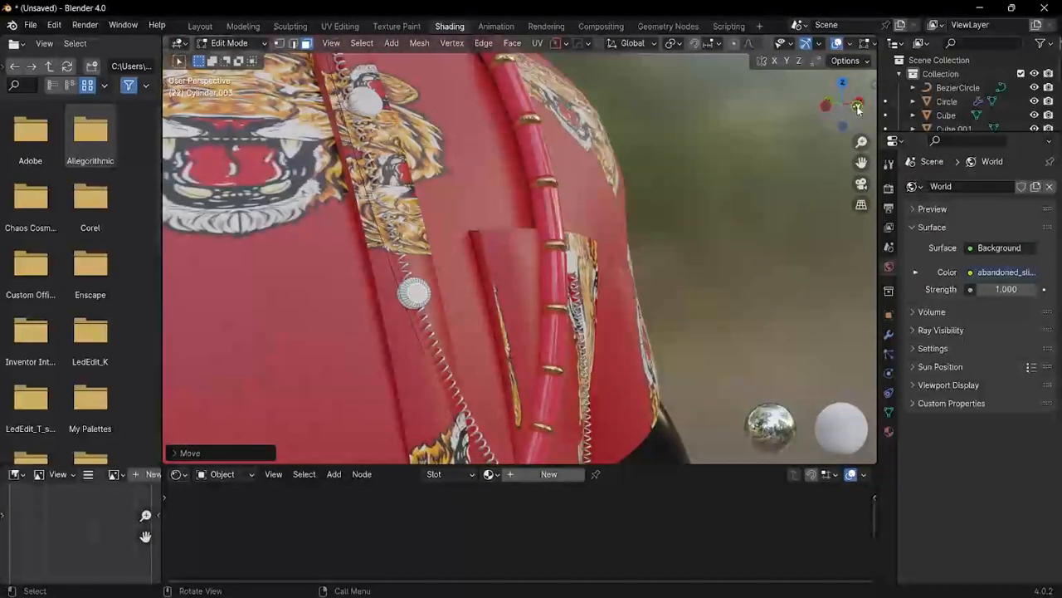
left_click(841, 126)
key("g")
key("z")
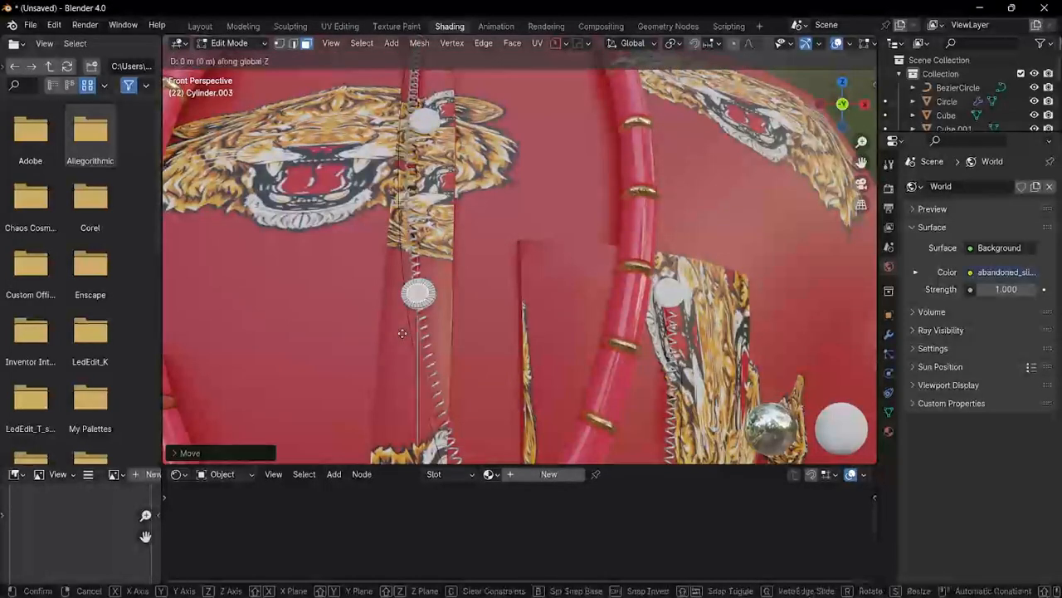
left_click(400, 332)
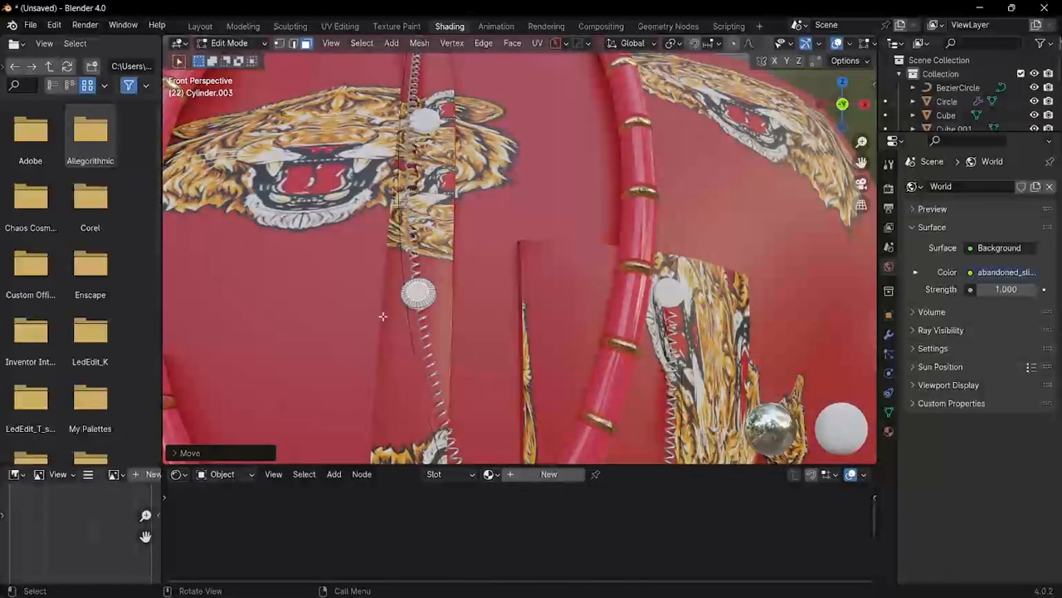
Step: Scale up the button's inset front face so only a narrow beveled rim remains around it
scroll(410, 275, "up", 5)
middle_click_drag(451, 337, 464, 348)
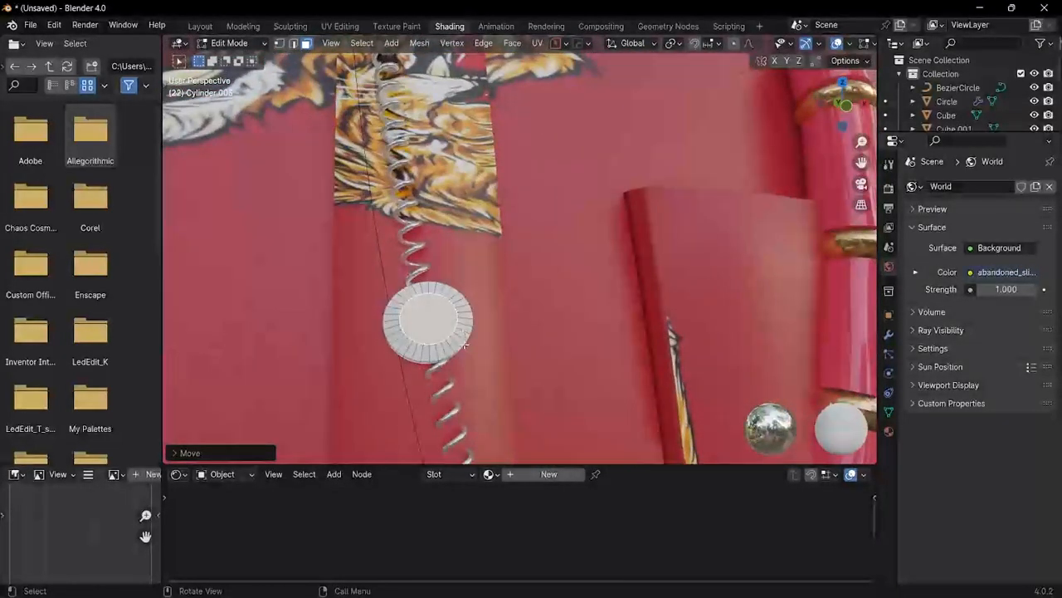
key("s")
left_click(486, 374)
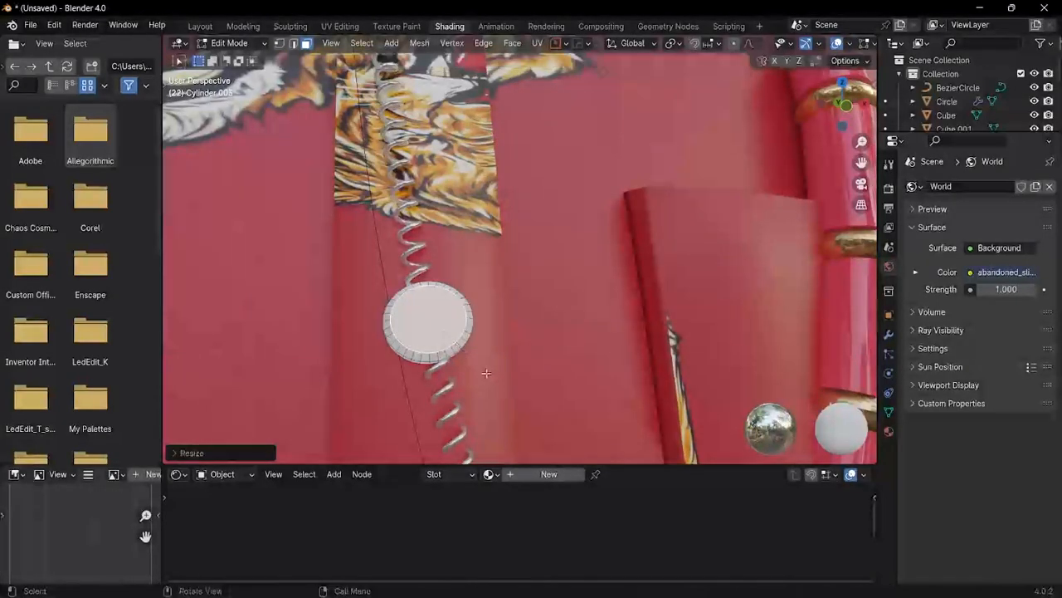
Step: Apply the Gold material to the button, then add a second material slot and assign it to the front face
left_click(482, 356)
left_click(490, 474)
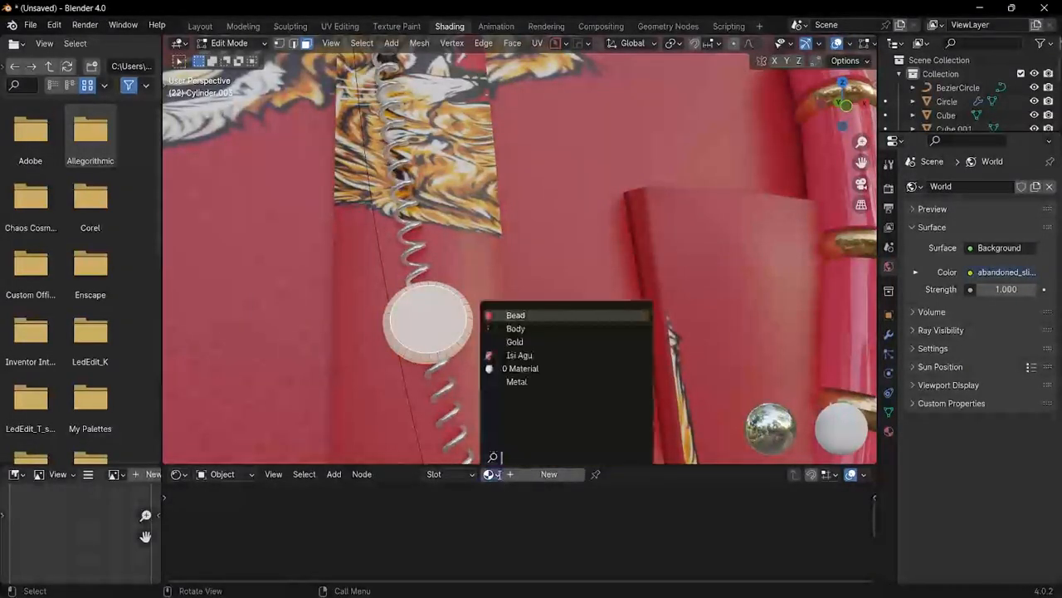
left_click(498, 341)
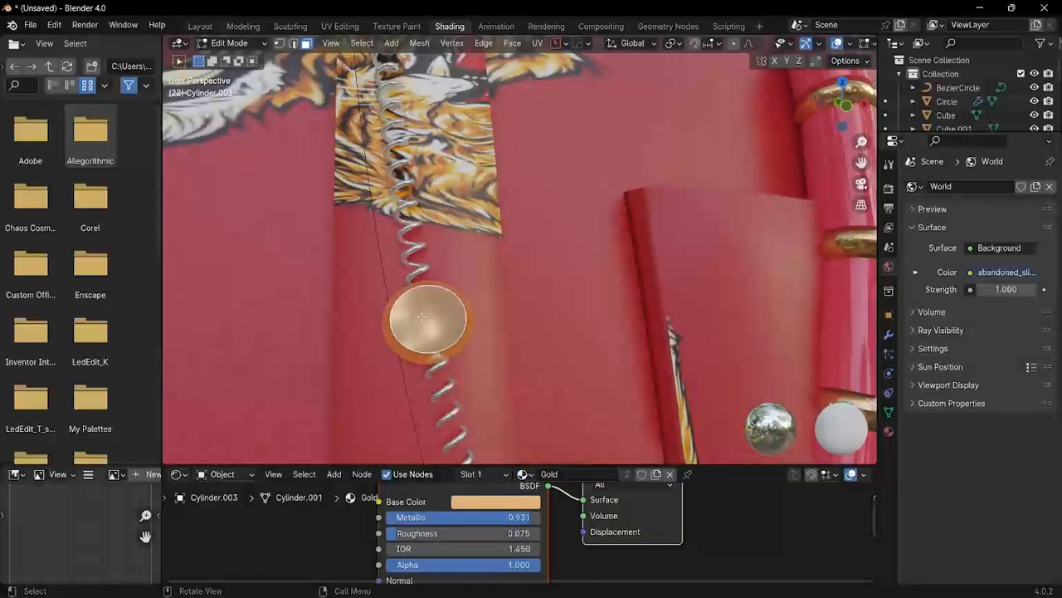
left_click(496, 474)
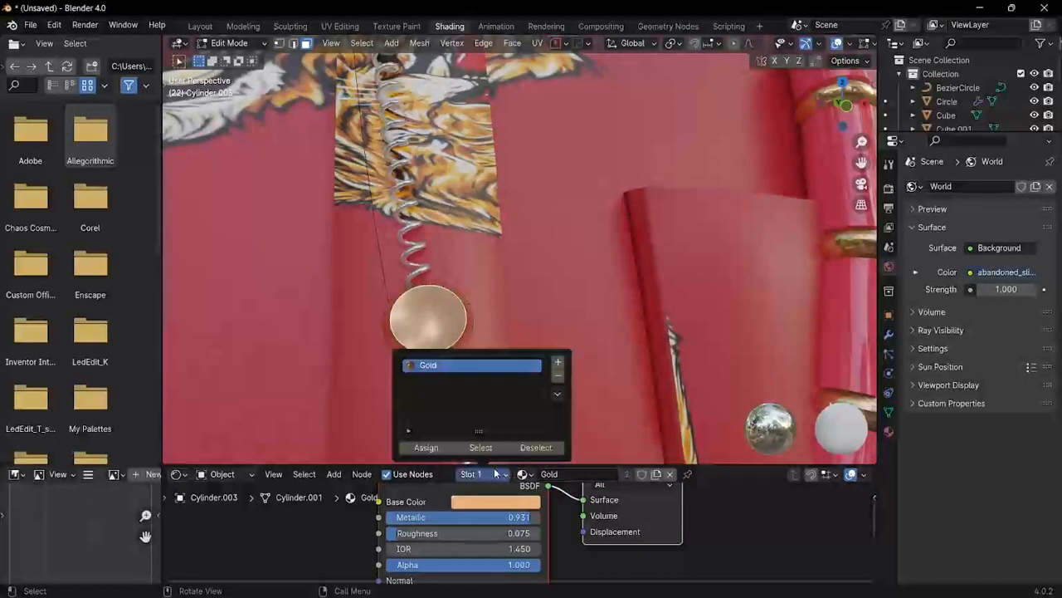
left_click(558, 362)
left_click(426, 448)
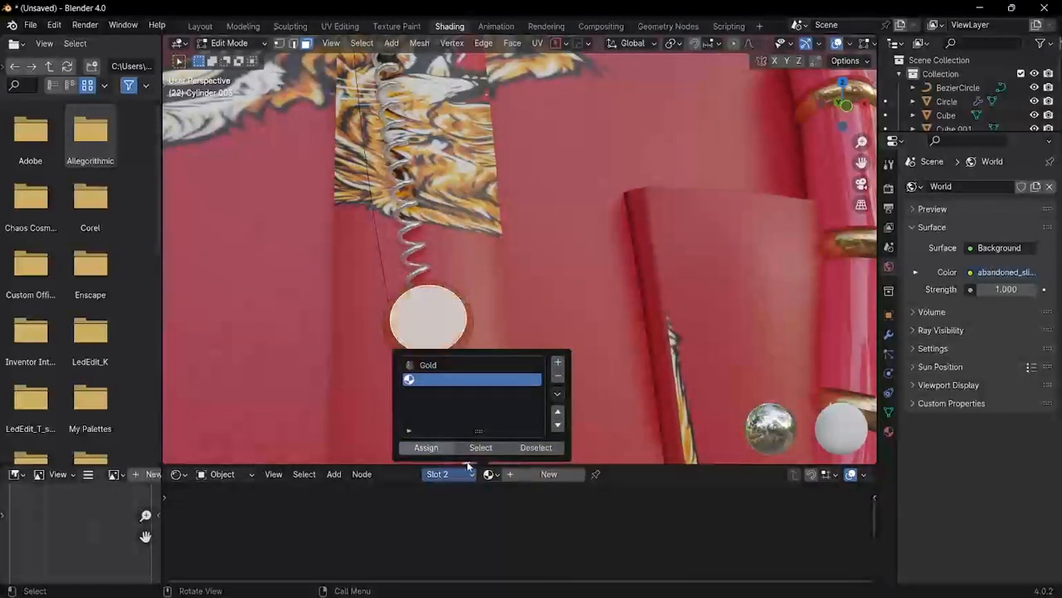
Step: Create a new material named white in the button's second slot and assign it to the front face
left_click(515, 474)
double_click(564, 474)
type("wh")
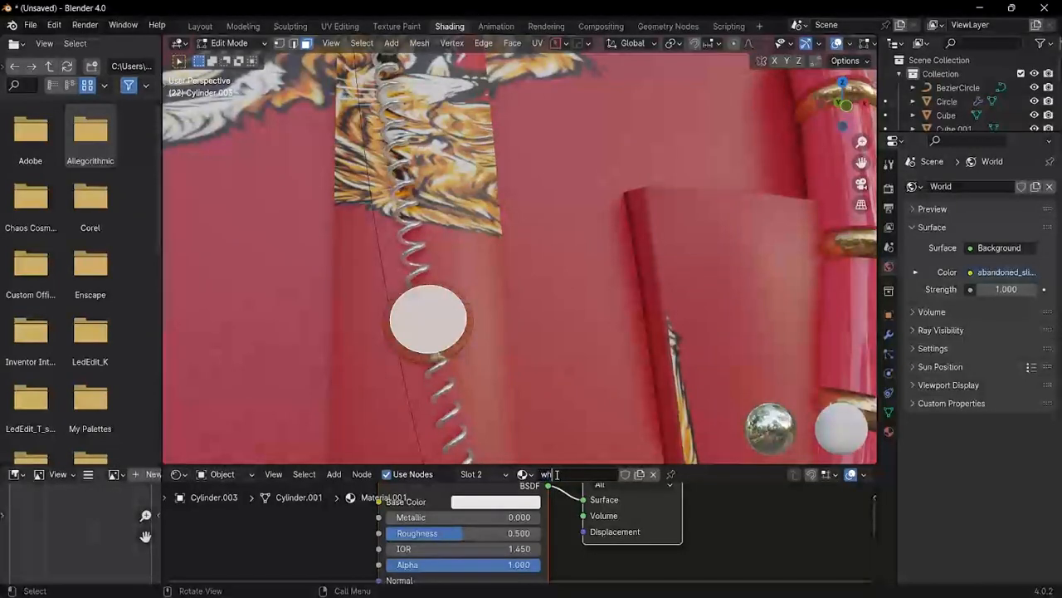
type("ite")
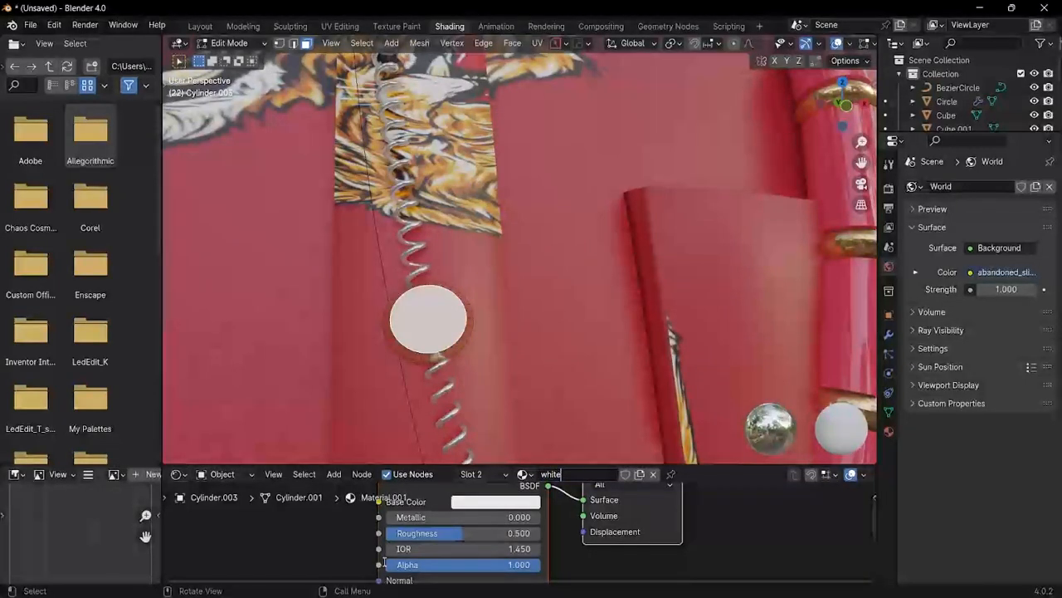
key("Return")
left_click(494, 474)
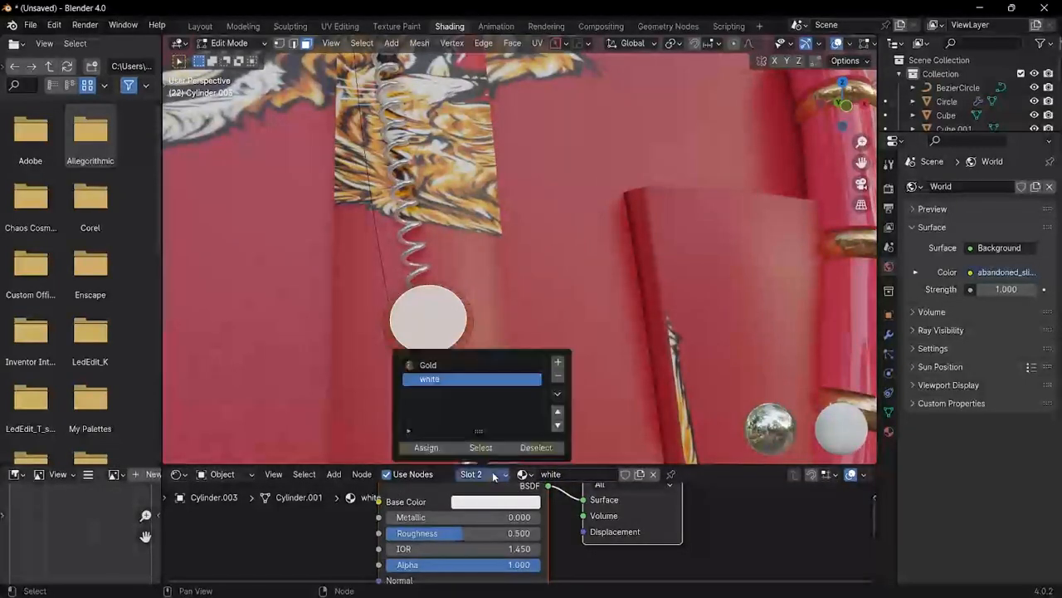
left_click(428, 447)
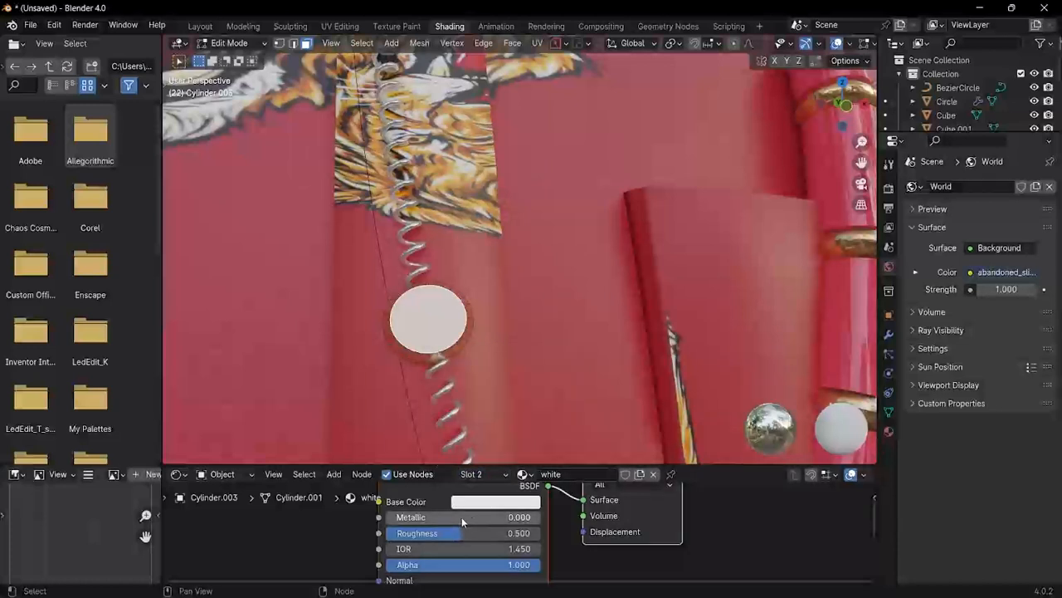
Step: Set the white material's Metallic to about 0.295 and Roughness to about 0.049, and return the button to Object Mode
left_click_drag(425, 532, 459, 517)
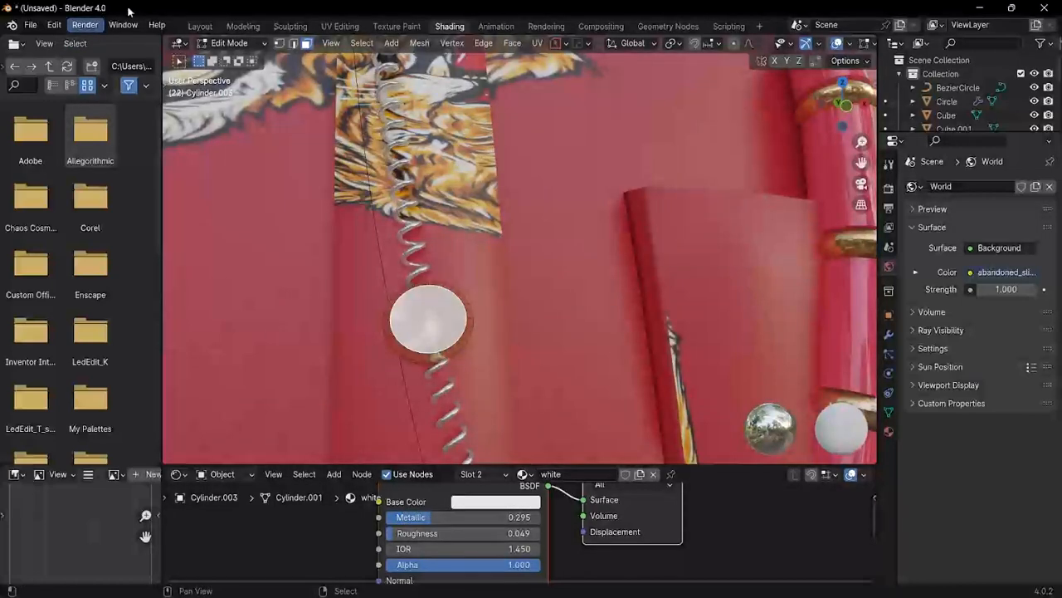
left_click(230, 42)
left_click(236, 59)
scroll(590, 222, "down", 10)
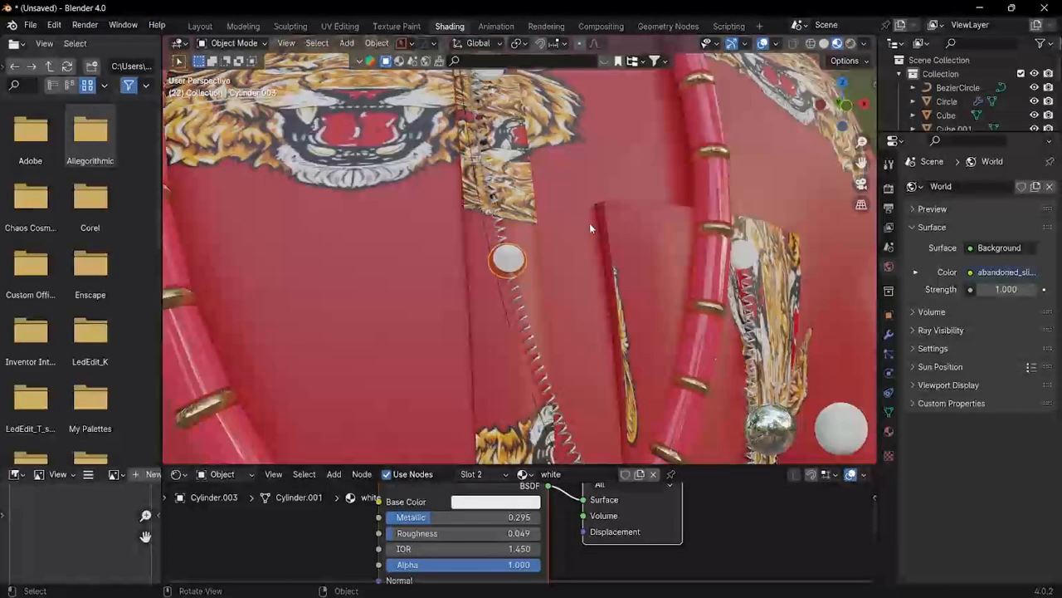
middle_click_drag(599, 226, 662, 213)
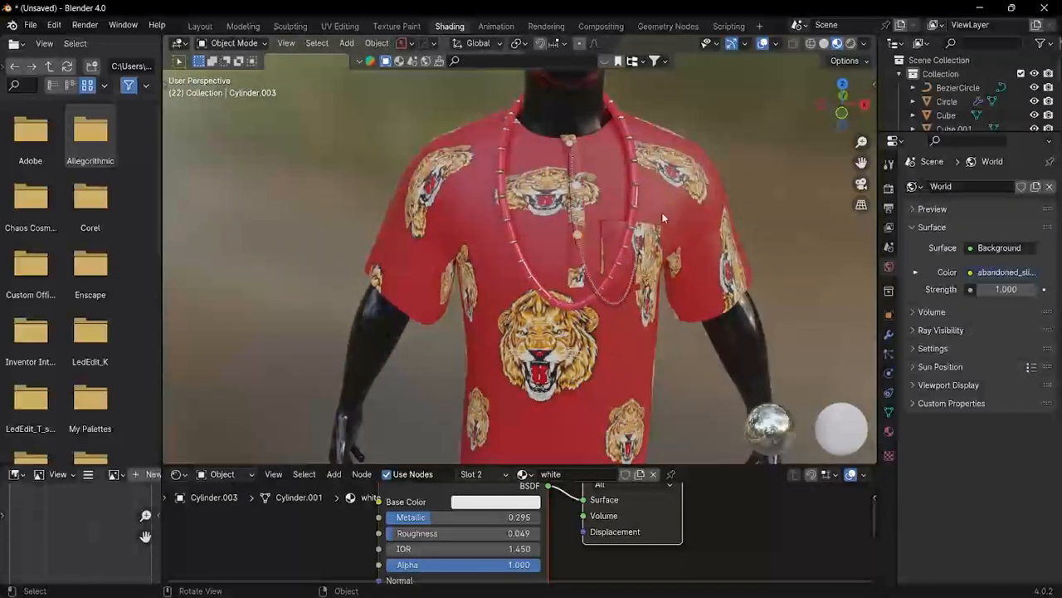
Step: Select the shirt and raise the Isi Agu material's Roughness to about 0.864
left_click(664, 203)
left_click_drag(470, 534, 513, 534)
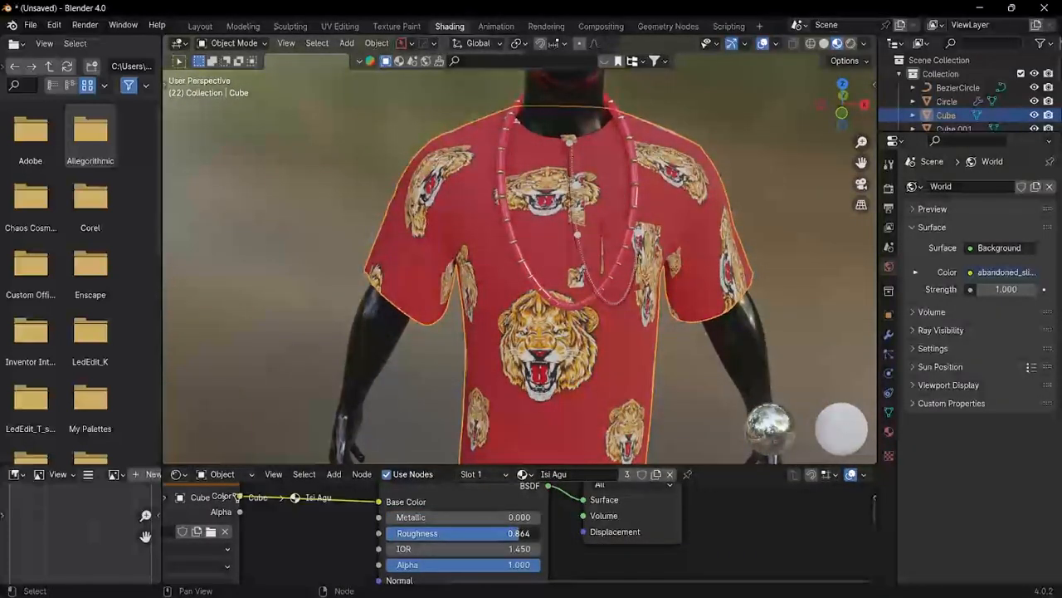
scroll(554, 318, "down", 4)
mouse_move(555, 318)
middle_mouse_down()
mouse_move(553, 251)
mouse_move(571, 290)
mouse_move(563, 308)
middle_mouse_up()
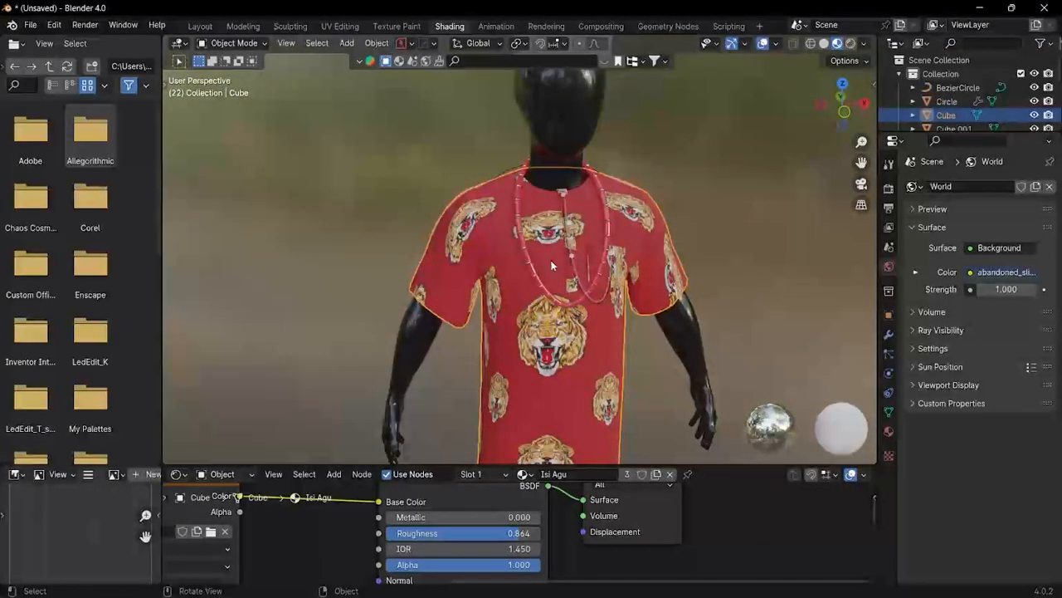
Step: Select the cap on the character's head and create a new material for it named cap
scroll(561, 258, "up", 3)
scroll(565, 266, "down", 5)
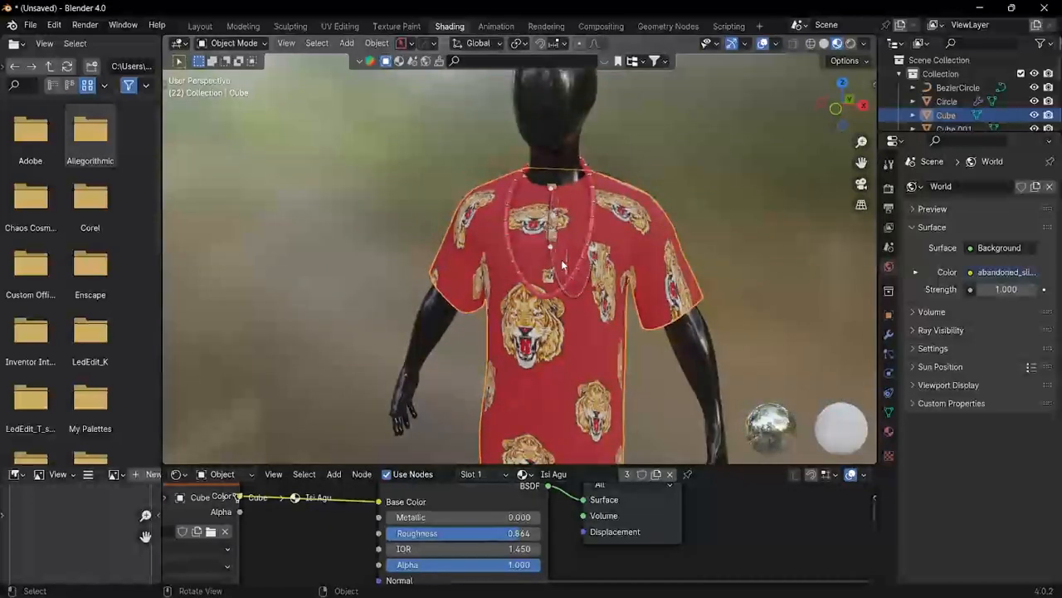
left_click(559, 138)
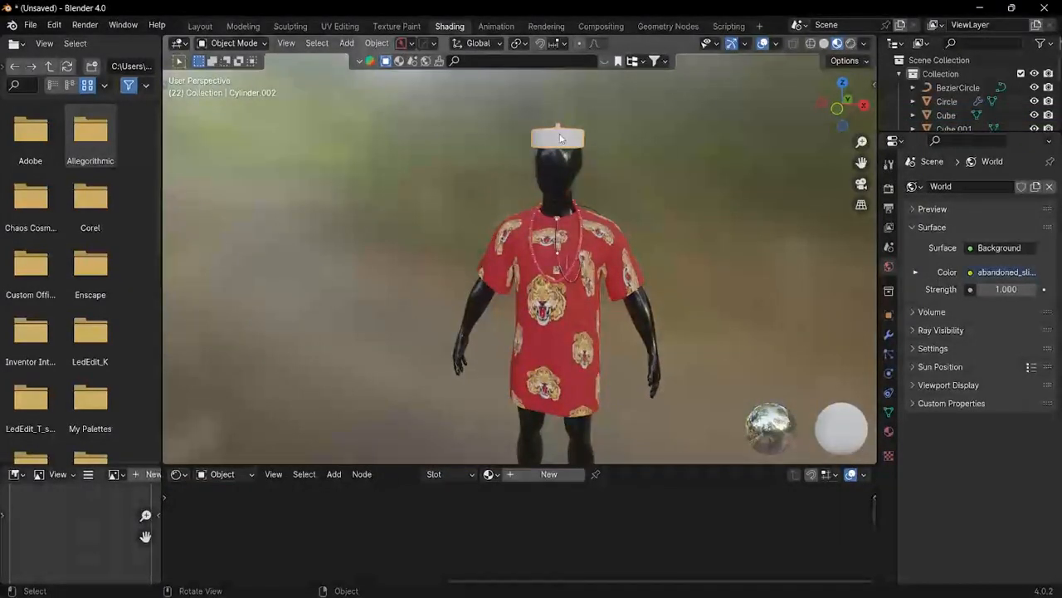
left_click(521, 473)
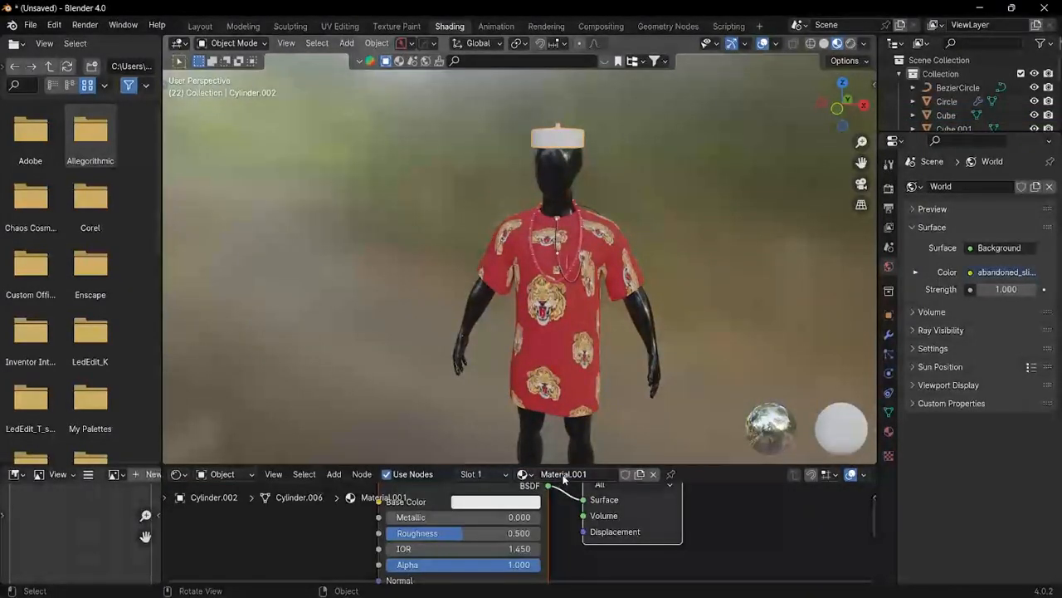
double_click(563, 474)
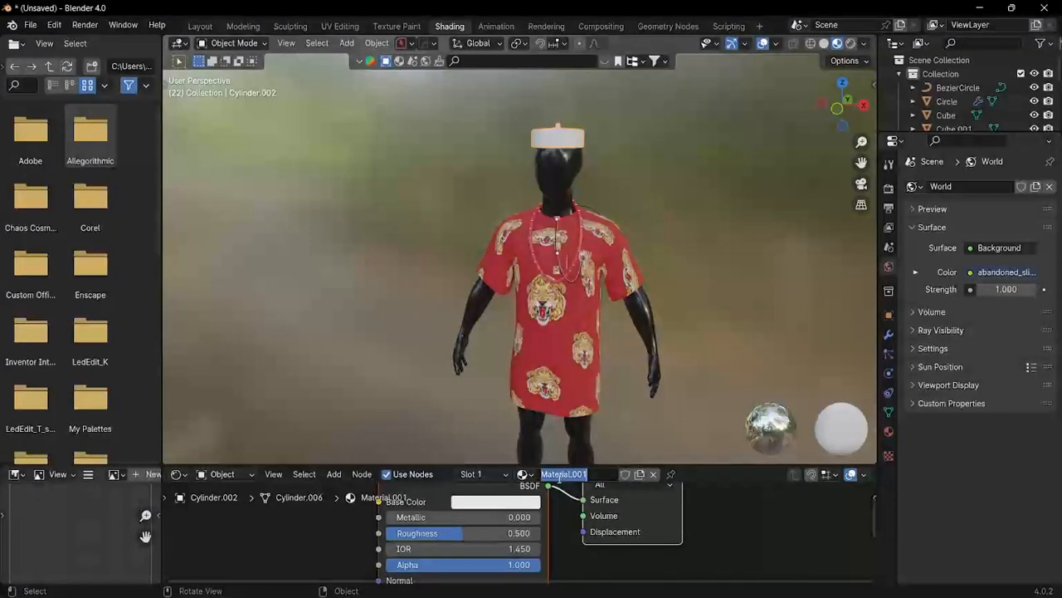
key("BackSpace")
type("cap")
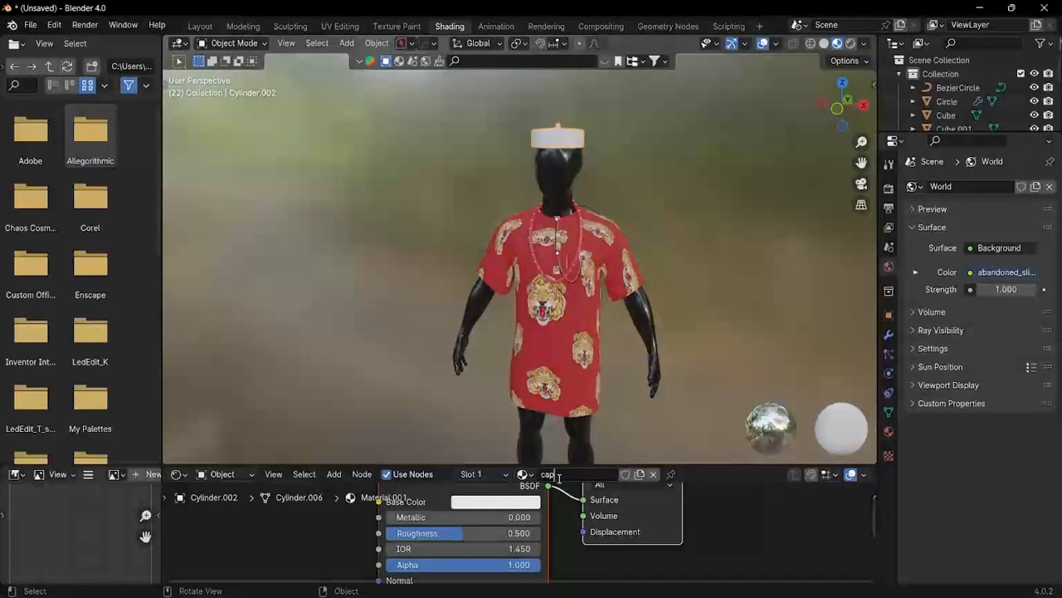
key("Return")
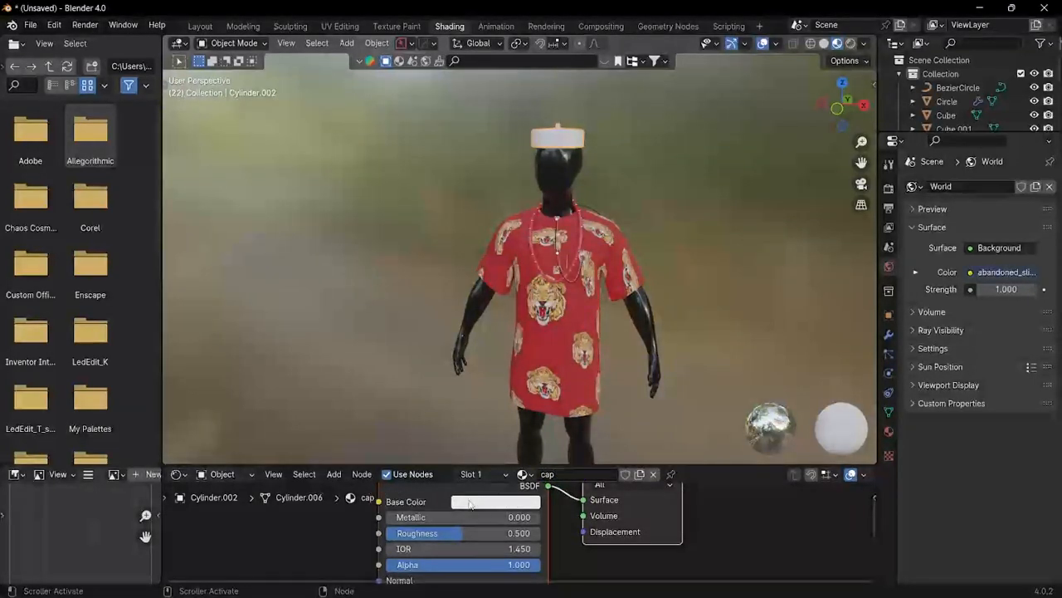
Step: Give the cap material a deep red base color with hue 0.998, saturation 0.926 and value 0.575, and set its Roughness to about 0.896
left_click(465, 502)
left_click(526, 383)
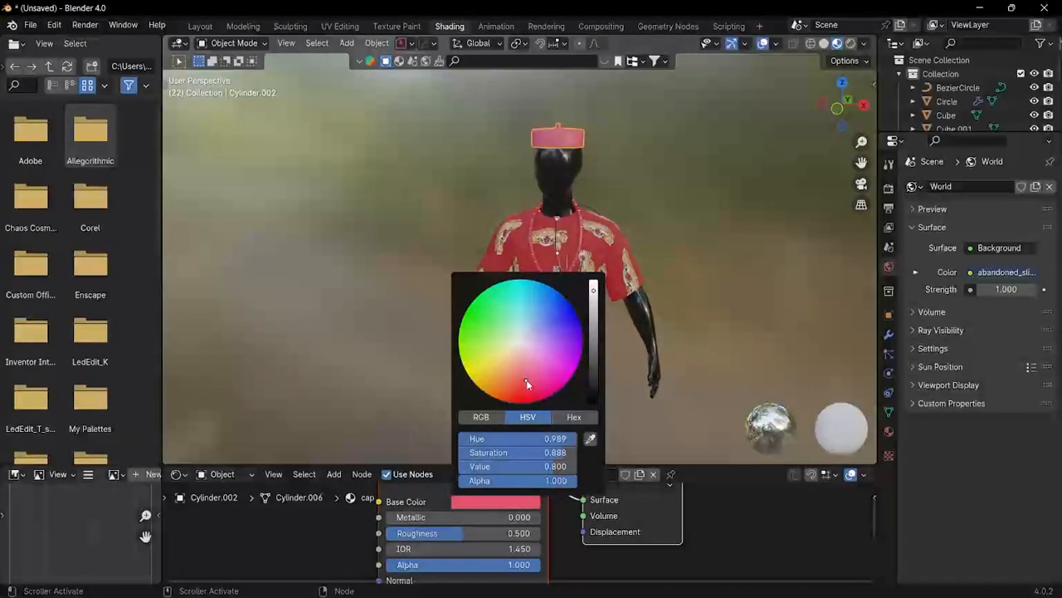
left_click_drag(523, 382, 523, 389)
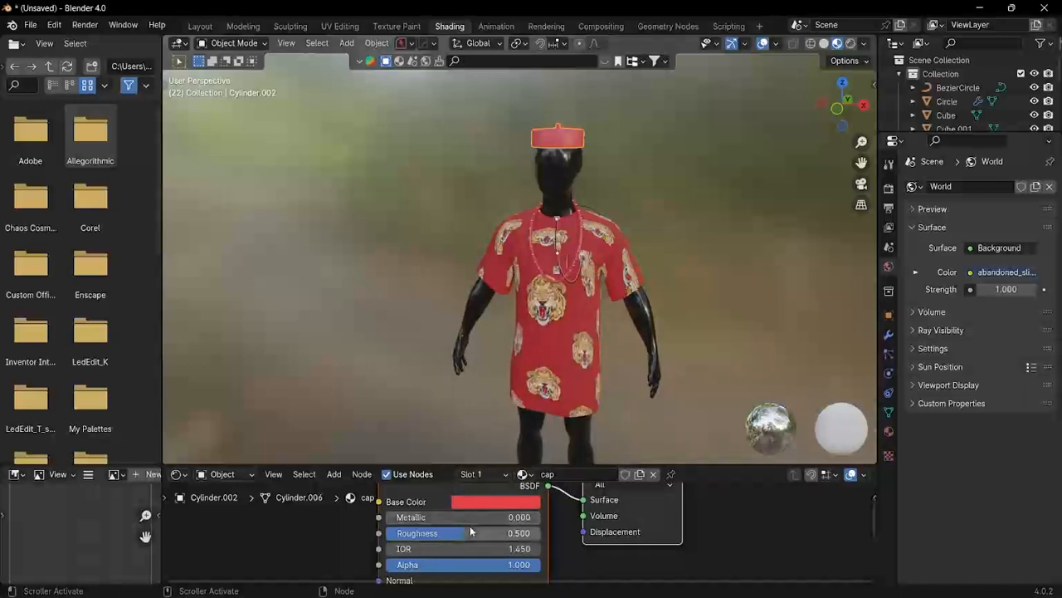
left_click_drag(472, 533, 522, 533)
left_click(482, 502)
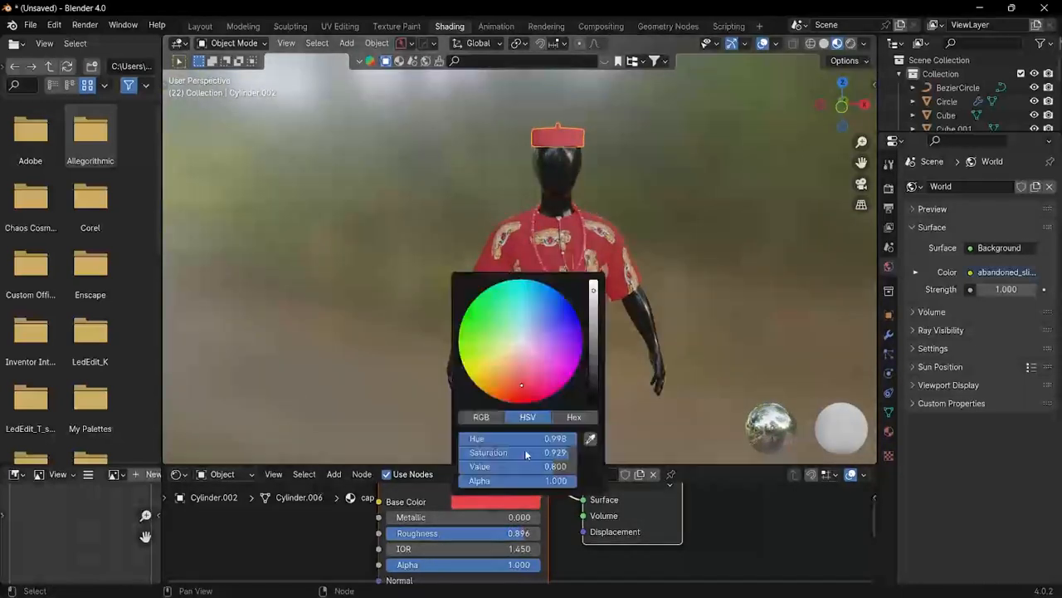
left_click(596, 307)
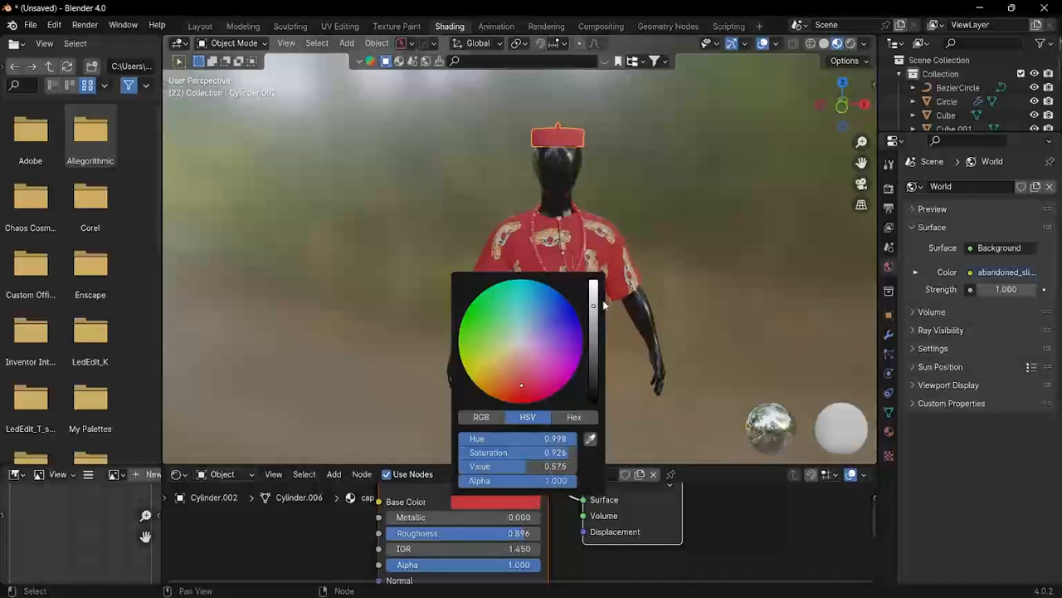
Step: Lower the cap about 0.013 m onto the head and scale it taller along Z by about 1.13
scroll(561, 136, "up", 1)
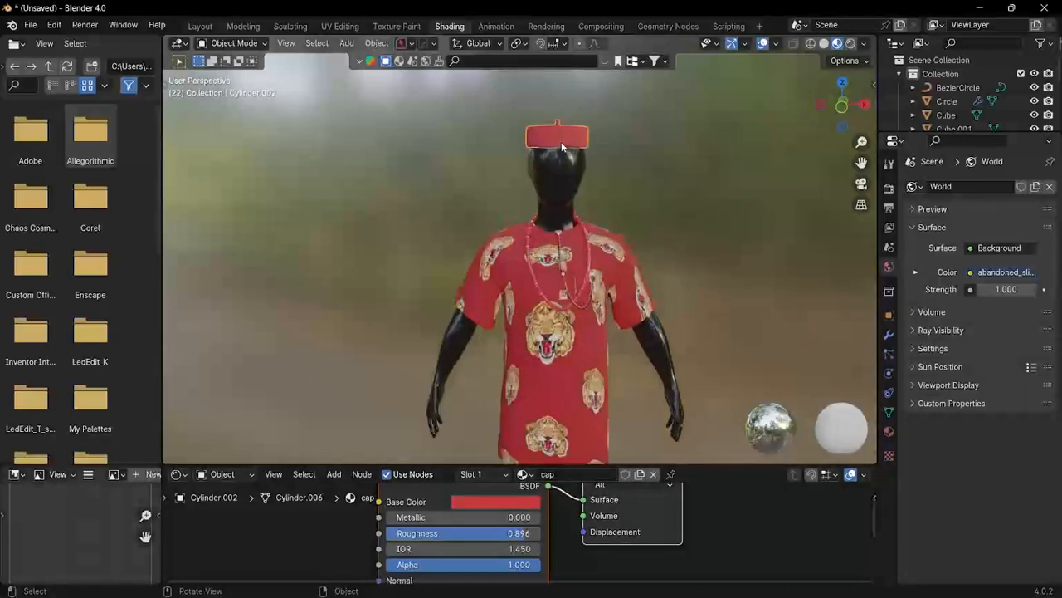
key("g")
key("z")
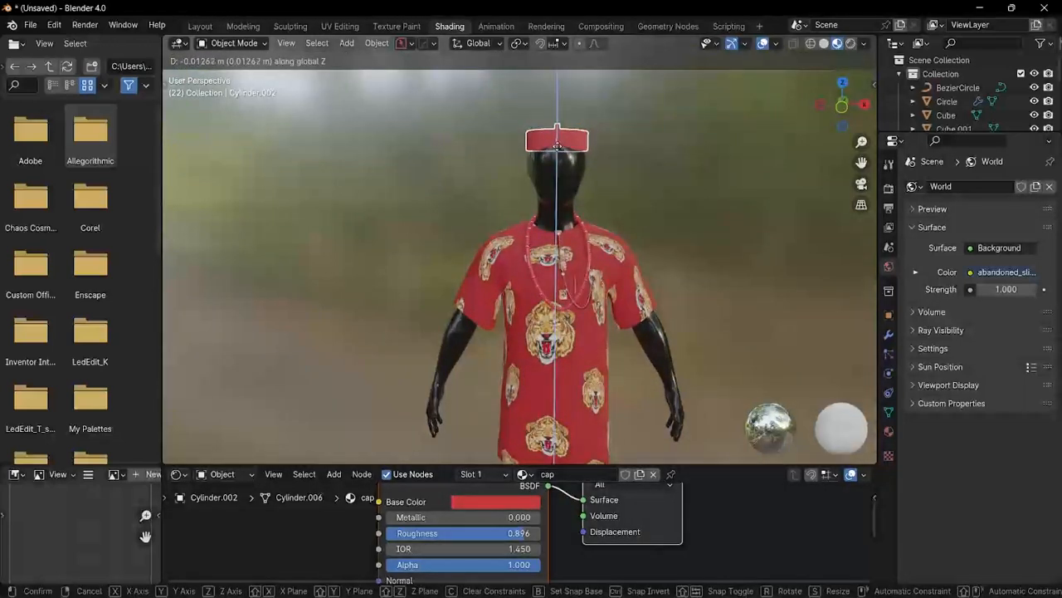
left_click(559, 144)
key("s")
key("z")
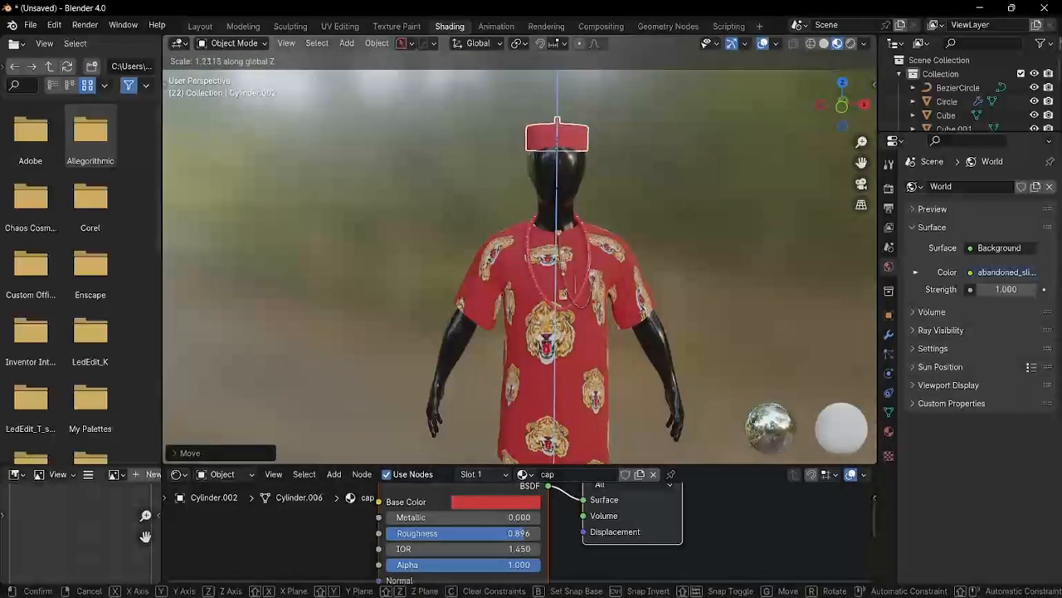
left_click(548, 197)
Step: Scale the cap along the Y axis by about 1.065 to fit the depth of the head
middle_click_drag(548, 196, 656, 209)
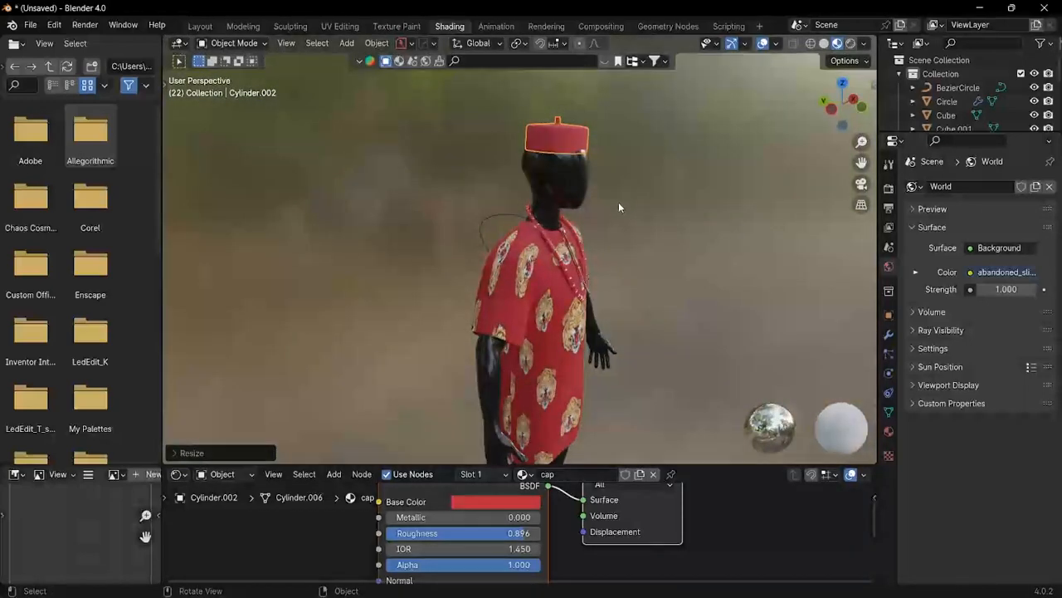
key("s")
key("y")
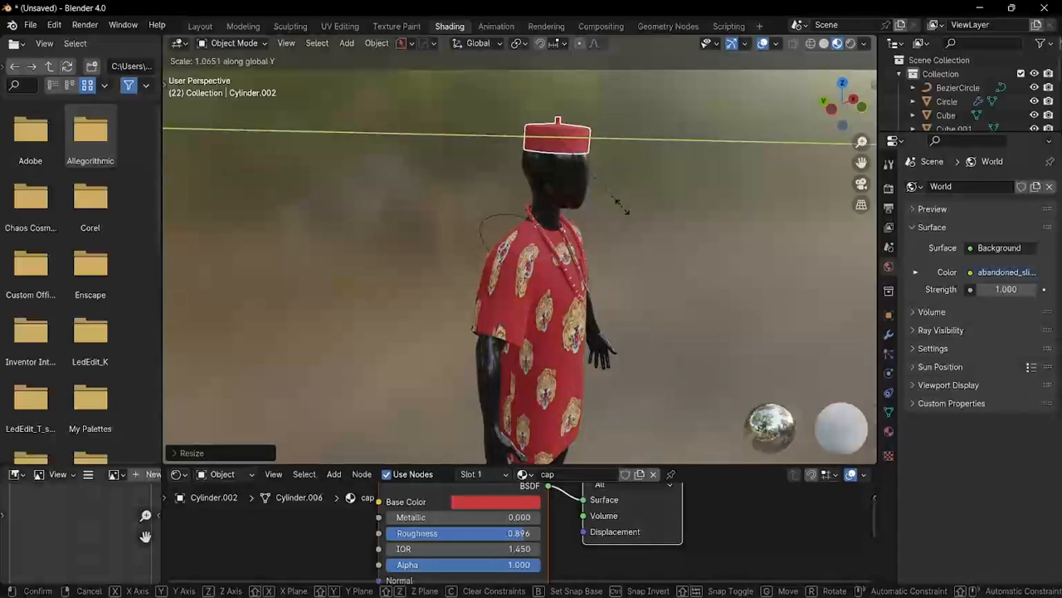
left_click(628, 199)
middle_click_drag(628, 196, 503, 185)
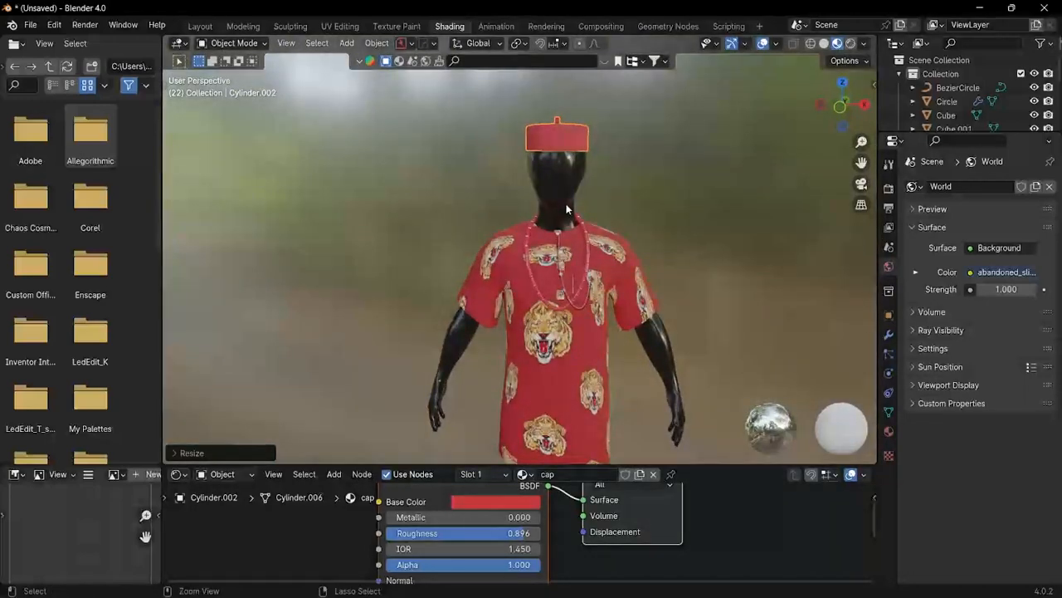
Step: Deselect the cap and examine the clothed character as a whole and up close around the torso and necklaces
key("ctrl+s")
left_click(882, 136)
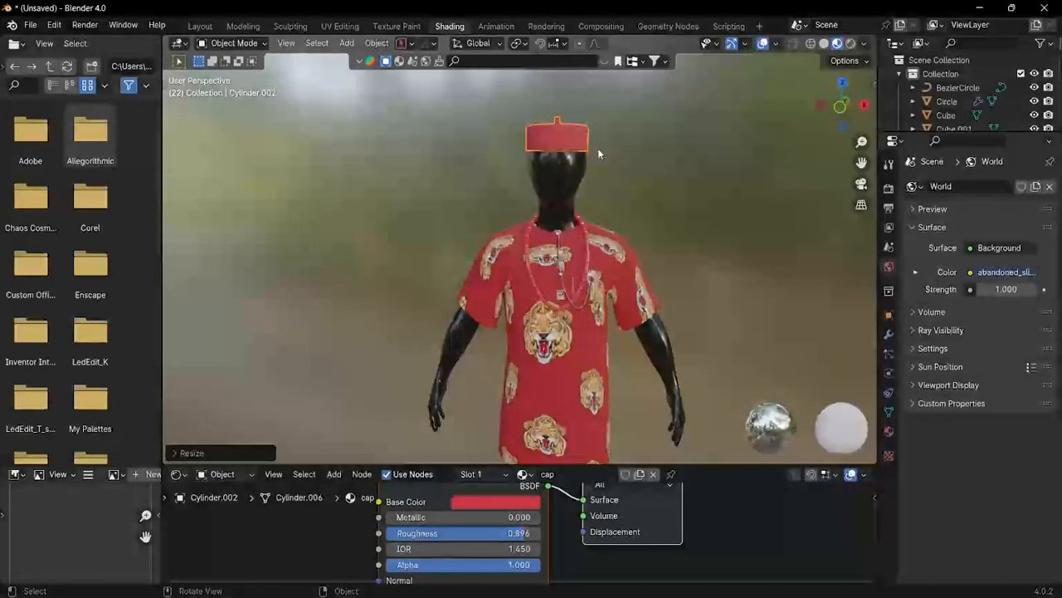
left_click(683, 171)
scroll(658, 179, "down", 3)
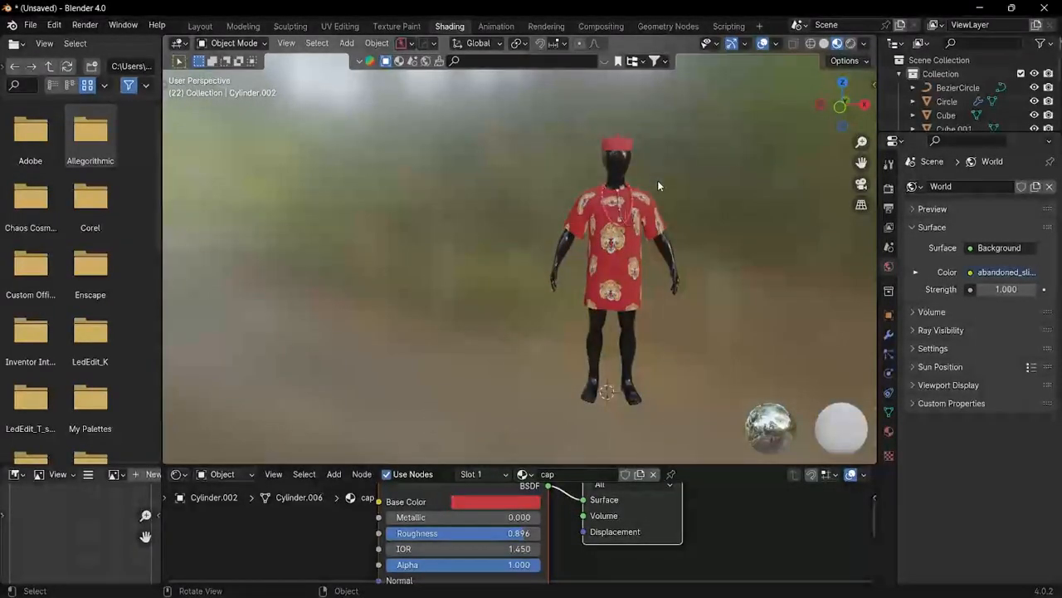
scroll(658, 181, "up", 5)
middle_click_drag(652, 225, 596, 233)
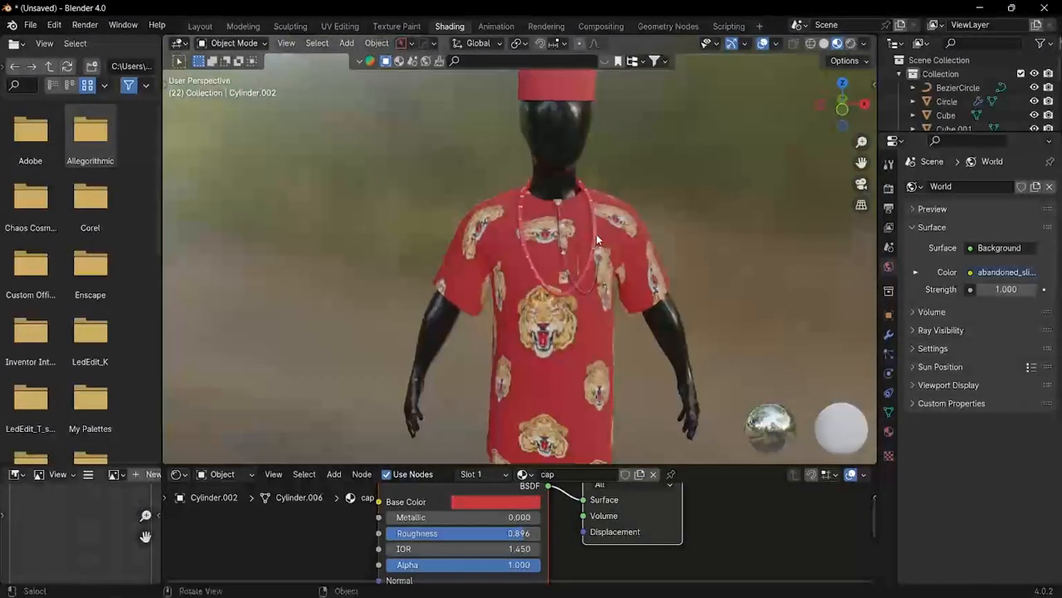